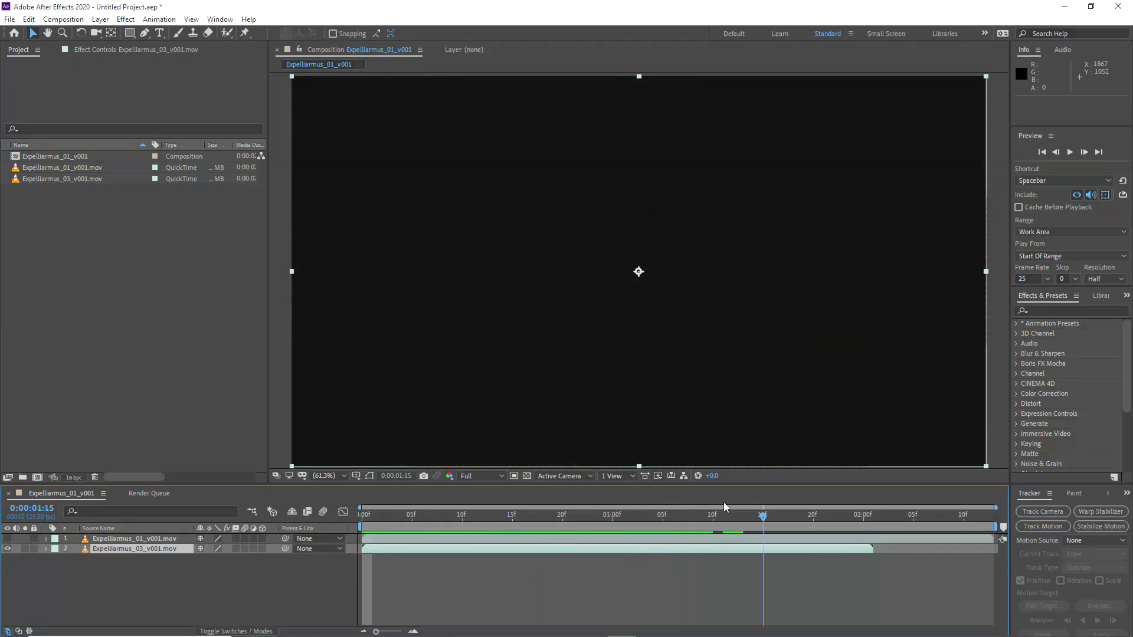
# Step: Show the Expelliarmus_01_v001.mov layer and scrub through its footage back to the first frame
pyautogui.click(7, 539)
pyautogui.moveTo(371, 518); pyautogui.dragTo(793, 506)
pyautogui.moveTo(716, 512); pyautogui.dragTo(361, 519)
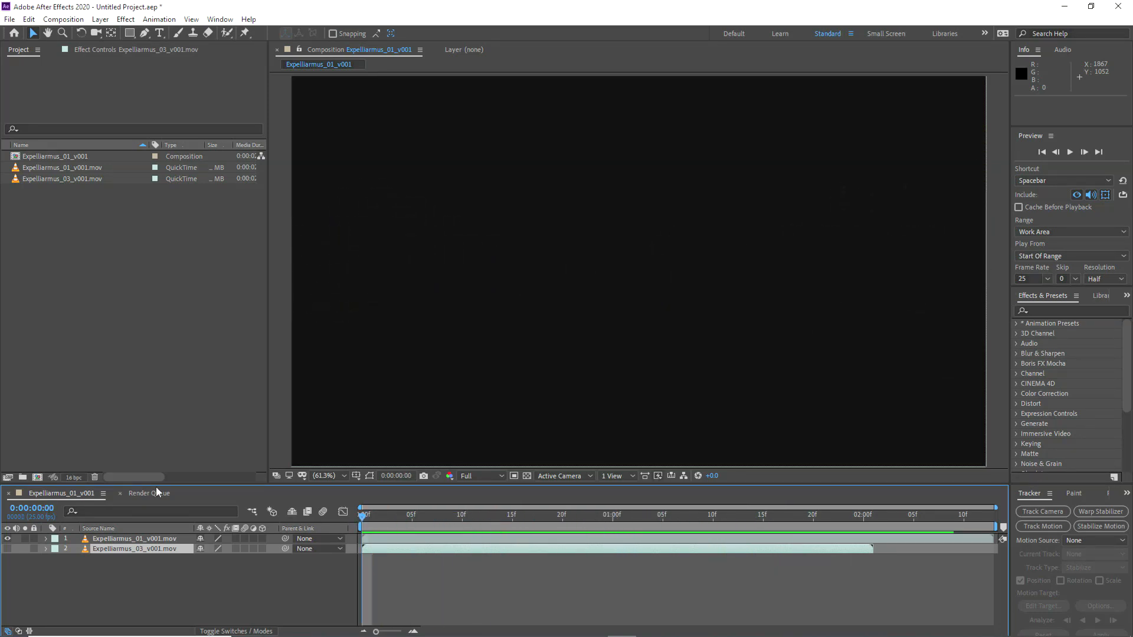
# Step: Delete the Expelliarmus_01_v001 composition and both Expelliarmus clips from the project
pyautogui.click(38, 155)
pyautogui.keyDown('shift'); pyautogui.click(36, 177); pyautogui.keyUp('shift')
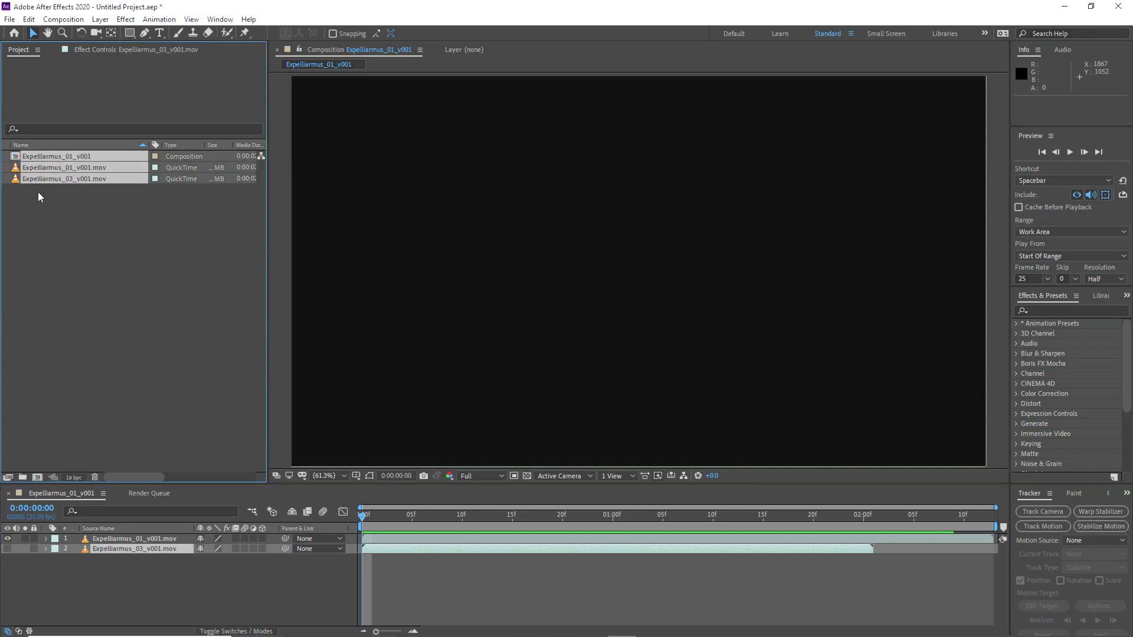
pyautogui.press('Delete')
pyautogui.click(617, 340)
pyautogui.click(56, 570)
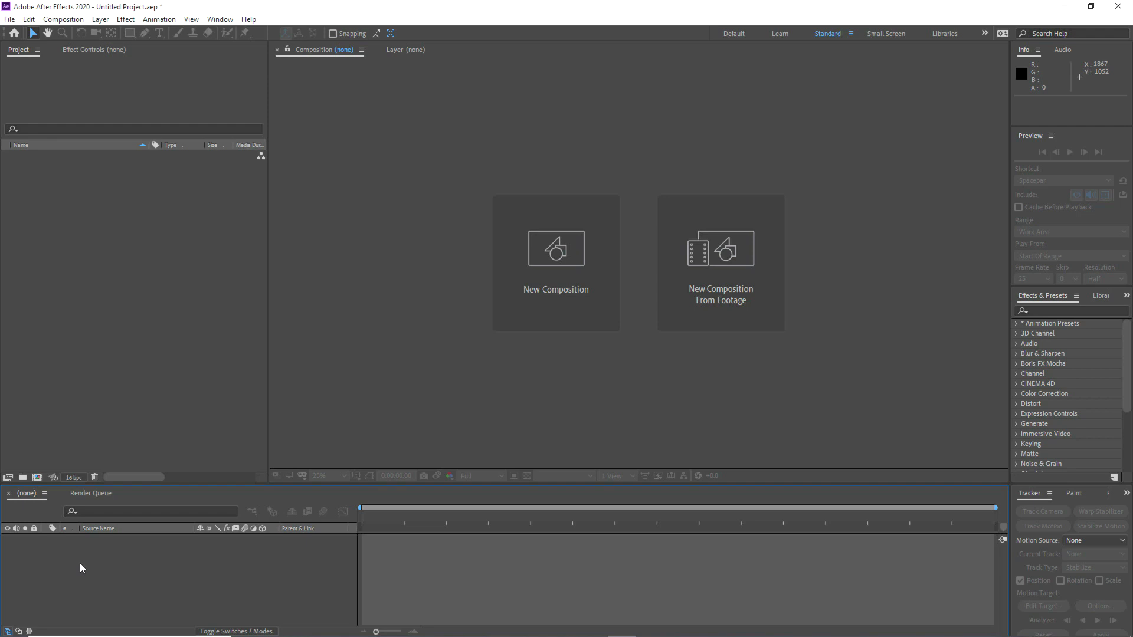
# Step: Create a composition named Particles Comp with the HDTV 1080 25 preset and a 10-second duration
pyautogui.click(64, 19)
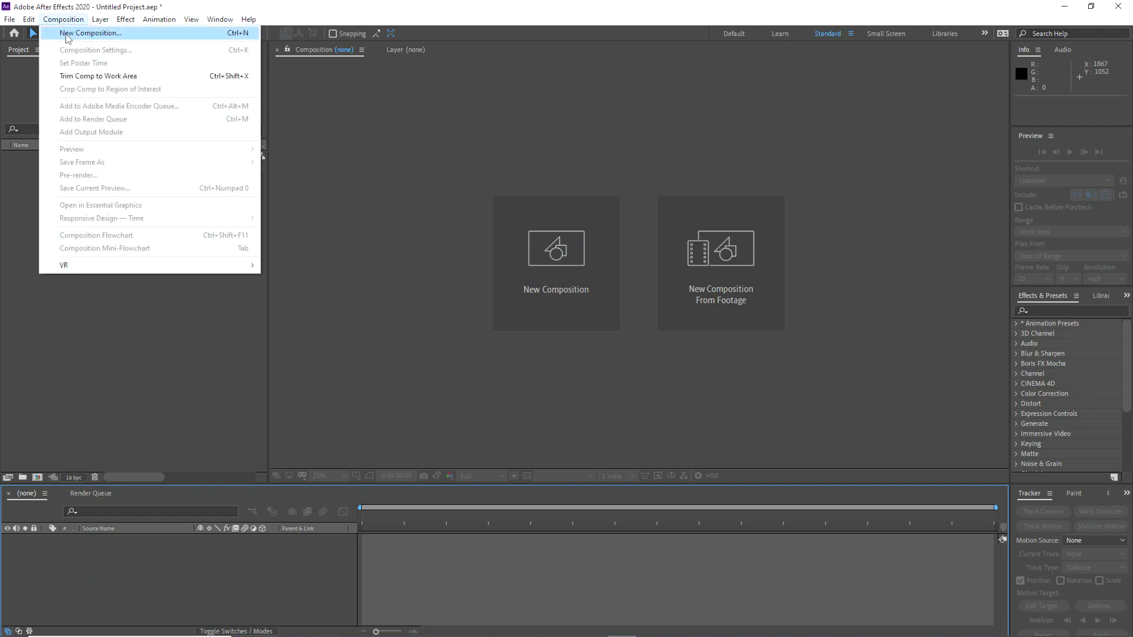
pyautogui.click(89, 32)
pyautogui.click(215, 230)
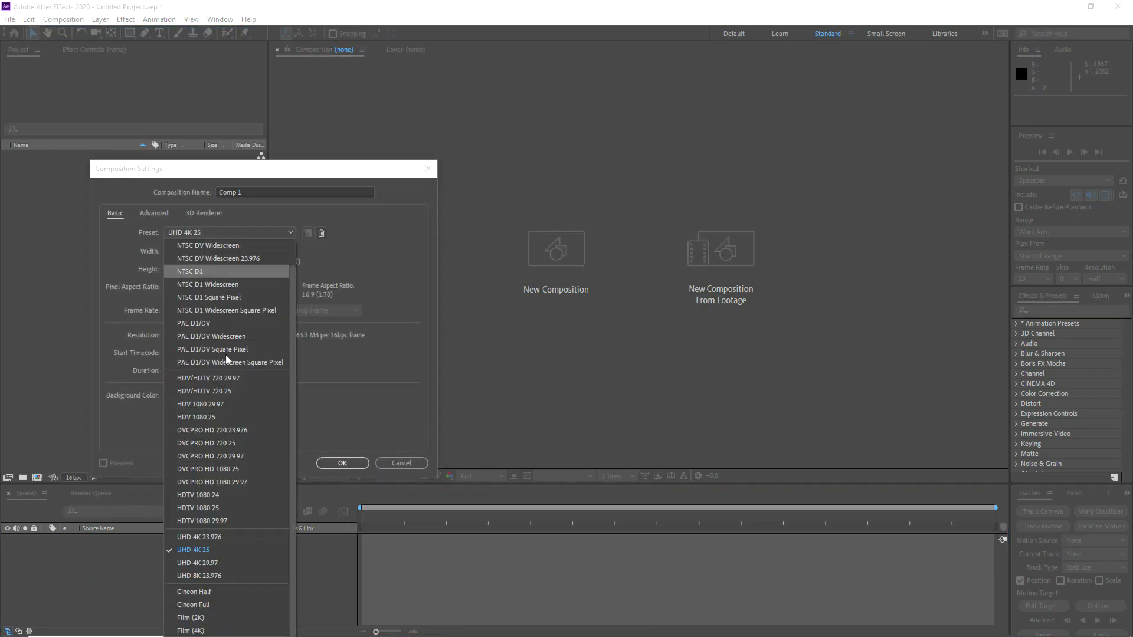
pyautogui.click(204, 508)
pyautogui.moveTo(258, 172); pyautogui.dragTo(486, 190)
pyautogui.write('Particles')
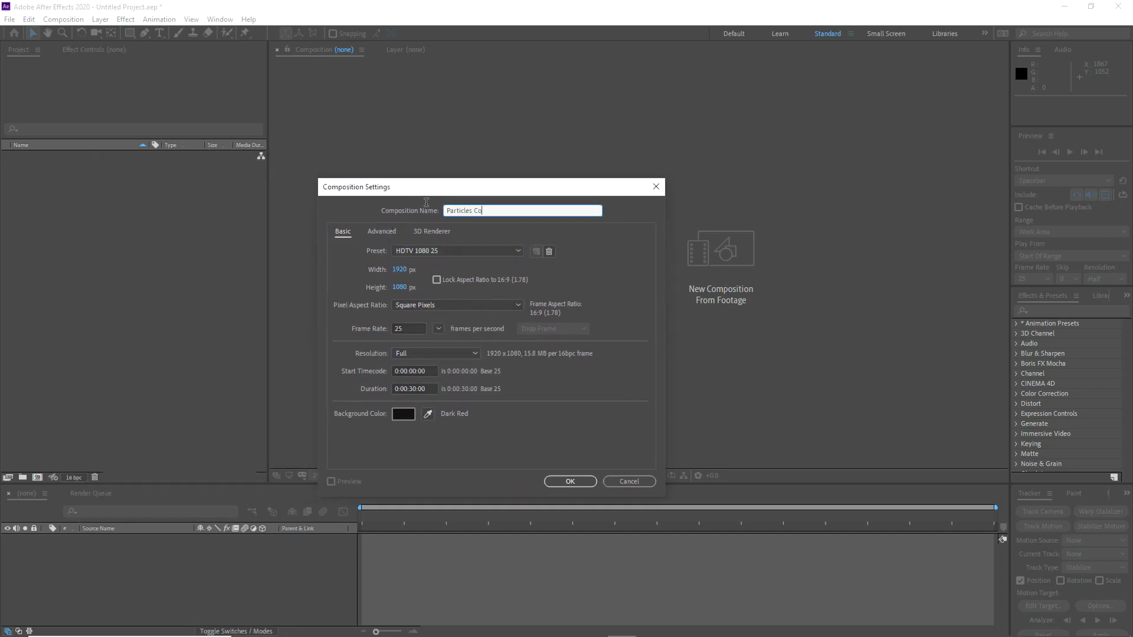
pyautogui.click(416, 392)
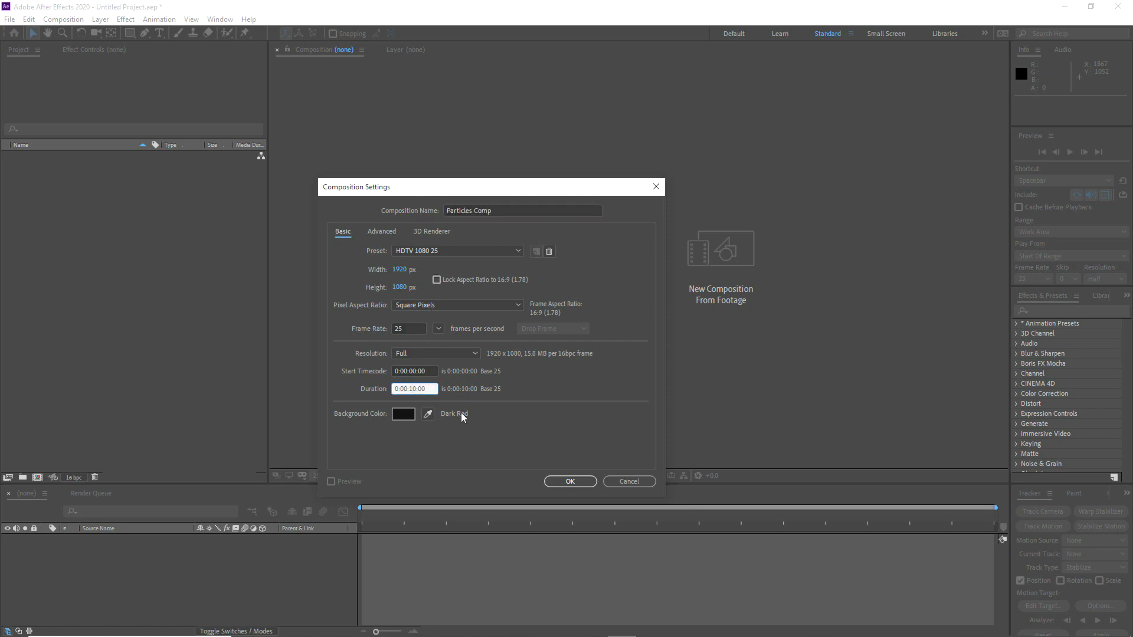
pyautogui.click(557, 481)
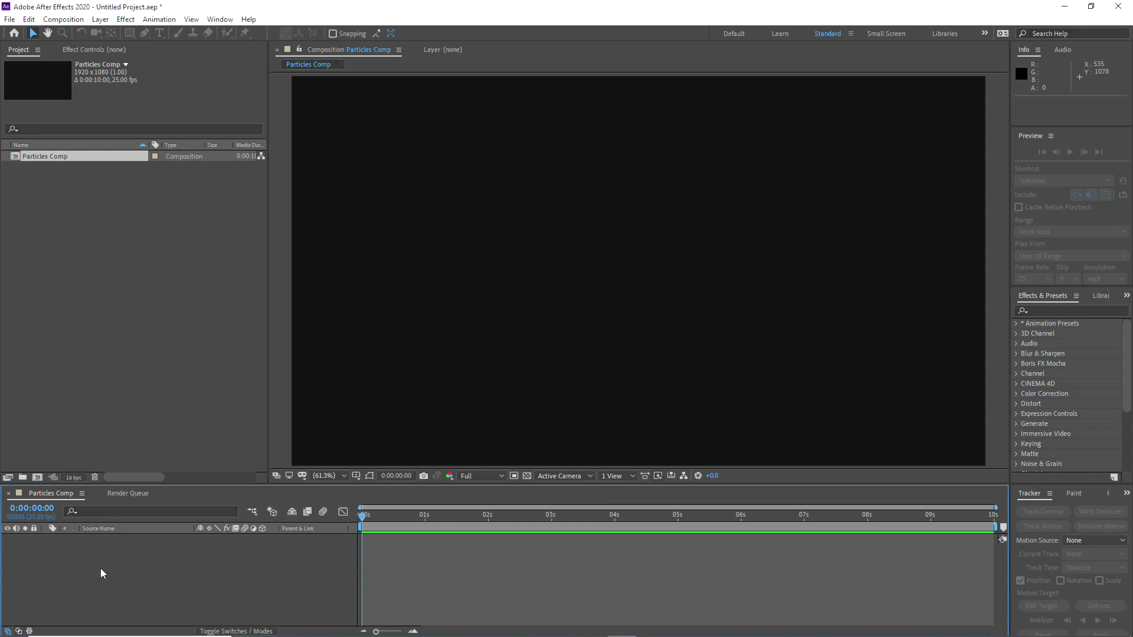
# Step: Add a null object to Particles Comp and give its layer a green label
pyautogui.rightClick(101, 569)
pyautogui.moveTo(149, 440)
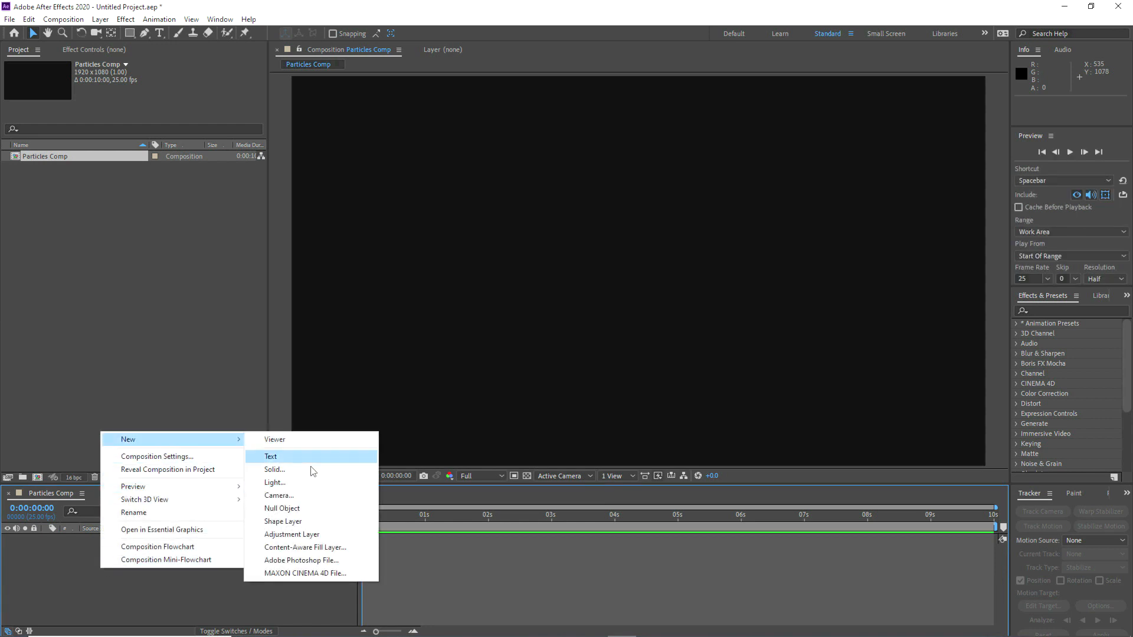
pyautogui.click(300, 507)
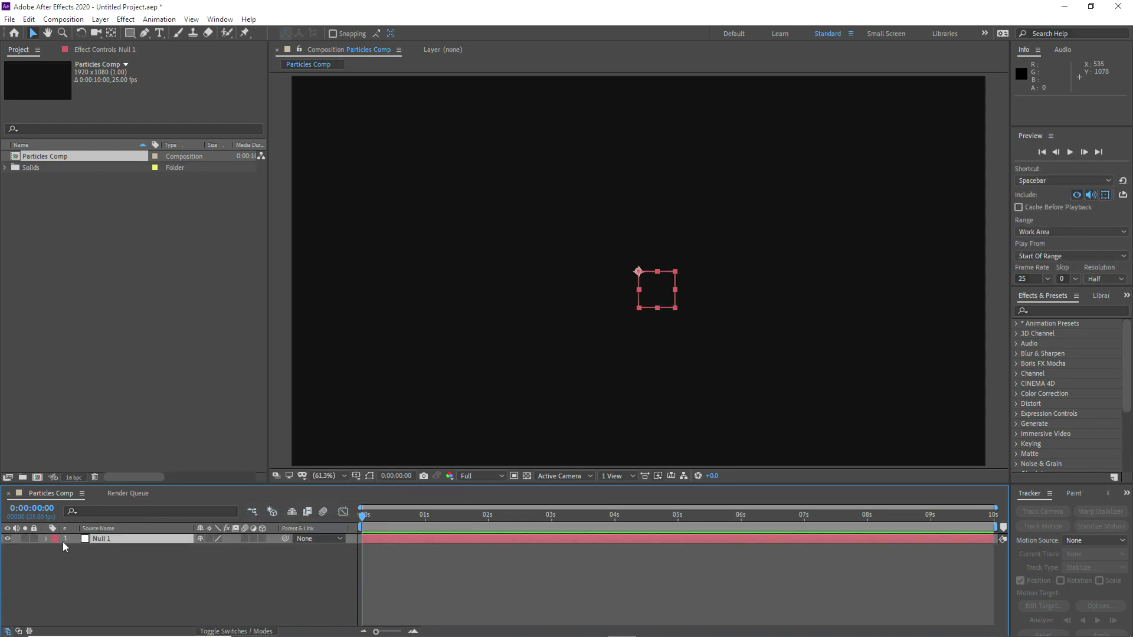
pyautogui.click(58, 539)
pyautogui.click(88, 447)
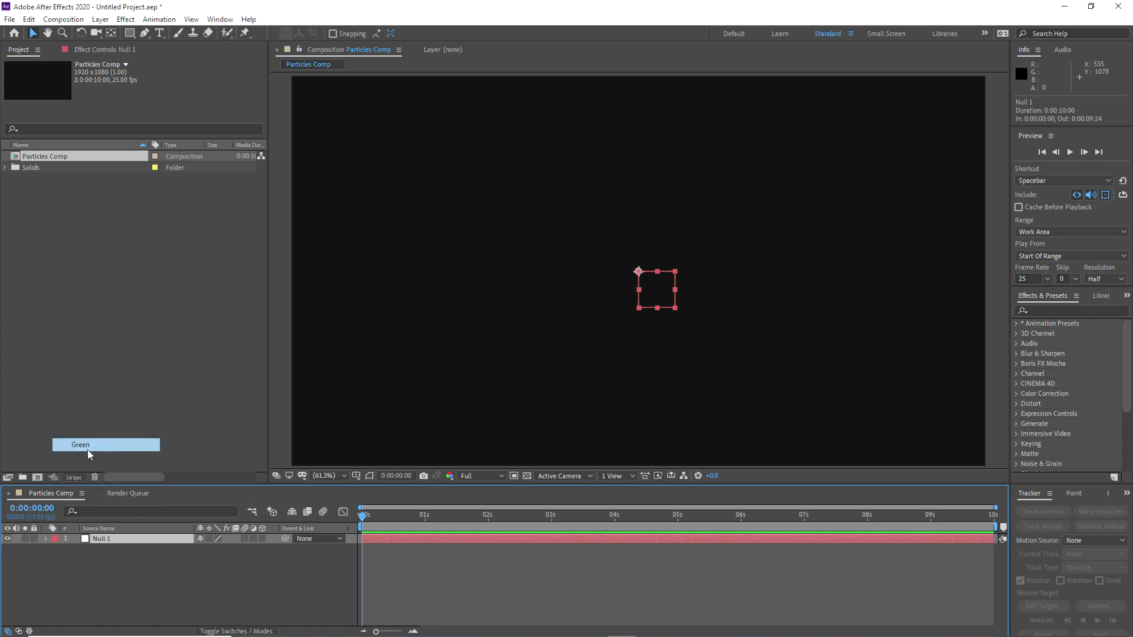
# Step: Rename the null layer Locator and make it a 3D layer
pyautogui.press('Return')
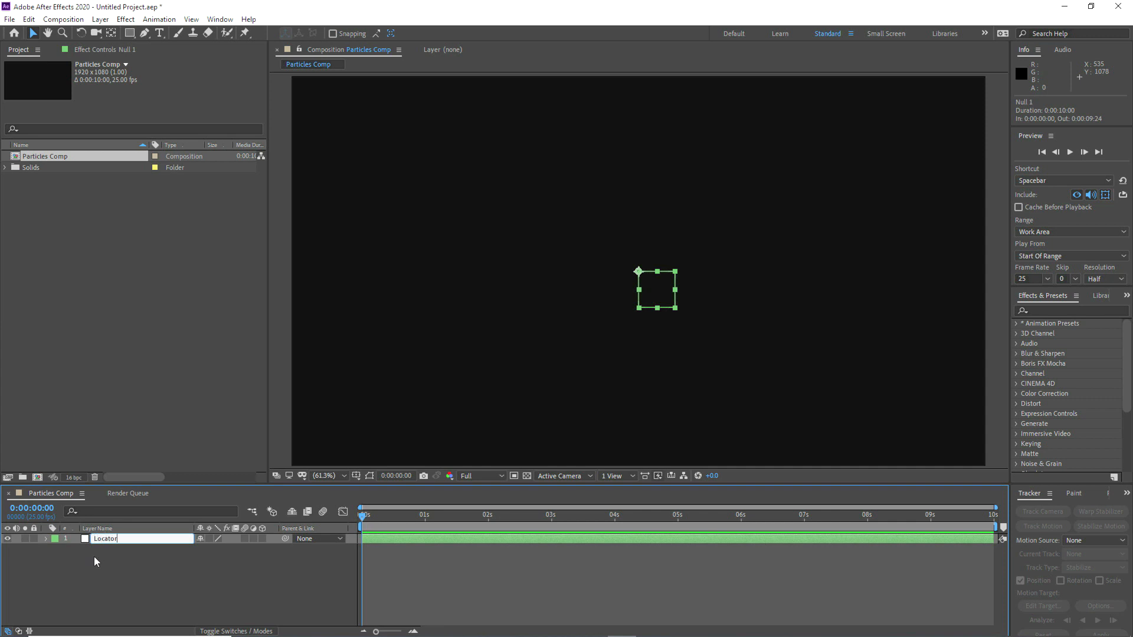
pyautogui.click(94, 555)
pyautogui.click(262, 538)
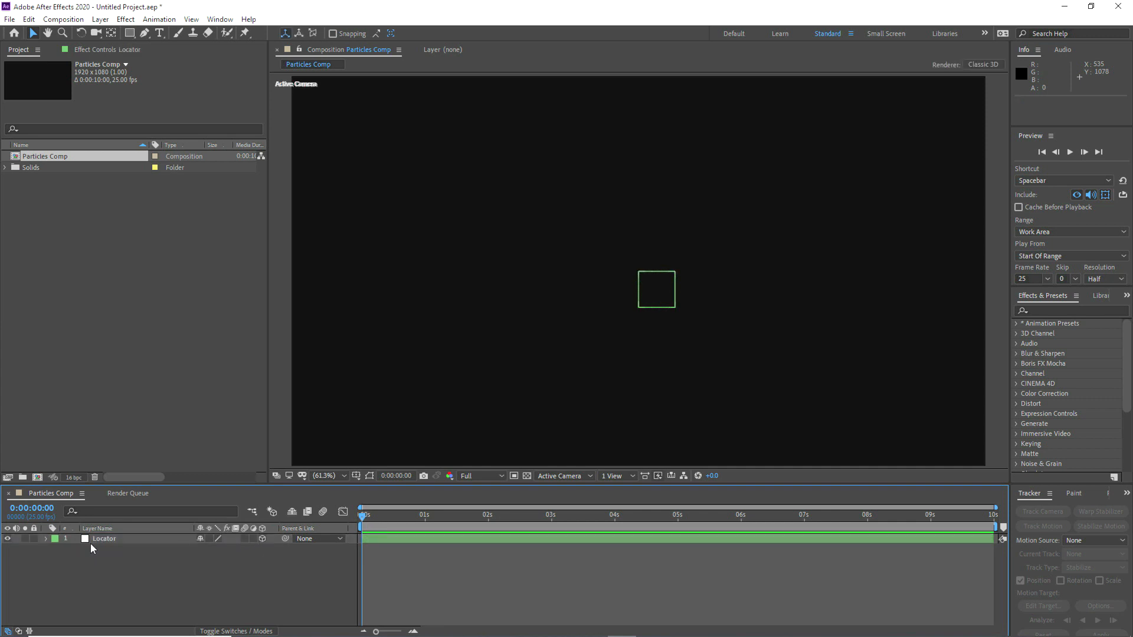
# Step: Start Position keyframes on Locator at 0:00:00:04, placing the null at the left side of the frame
pyautogui.click(105, 539)
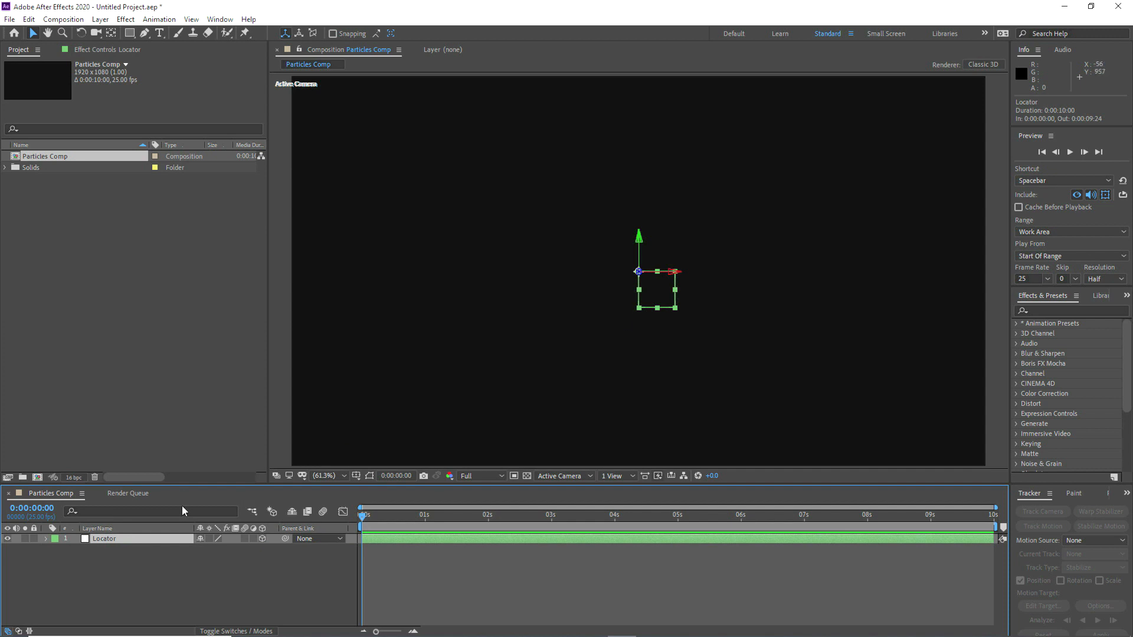
pyautogui.press('p')
pyautogui.moveTo(362, 516); pyautogui.dragTo(373, 516)
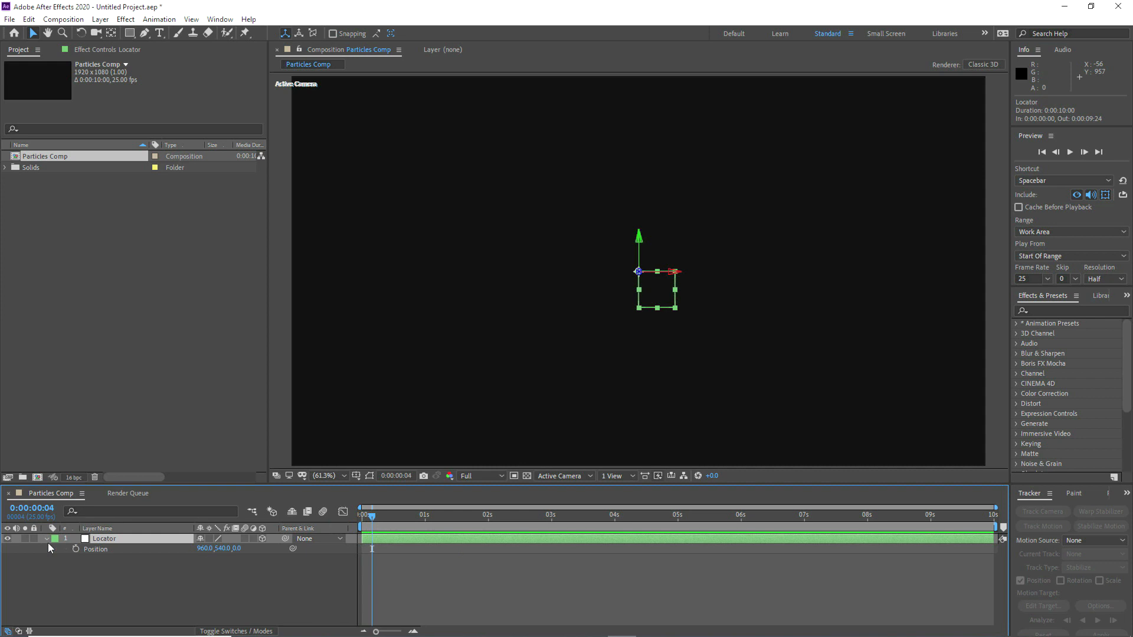
pyautogui.click(75, 549)
pyautogui.moveTo(639, 272); pyautogui.dragTo(496, 321)
pyautogui.moveTo(650, 292); pyautogui.dragTo(422, 482)
# Step: Keyframe Locator at 0:00:01:09 on the right side and nearer the camera, at about 1190, 581, -1418
pyautogui.moveTo(373, 514); pyautogui.dragTo(448, 511)
pyautogui.moveTo(353, 273); pyautogui.dragTo(1034, 277)
pyautogui.moveTo(940, 298); pyautogui.dragTo(339, 329)
pyautogui.moveTo(620, 303); pyautogui.dragTo(853, 332)
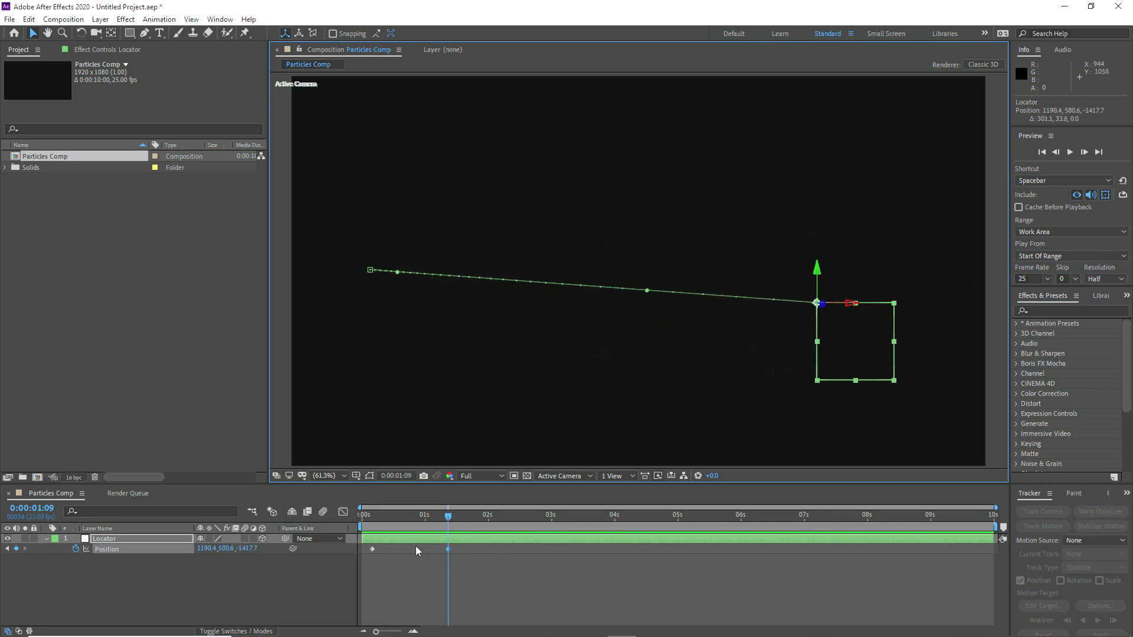
# Step: Preview the Locator's path and refine its position at 0:00:01:09 to about 1158, 554, -1784
pyautogui.moveTo(364, 521); pyautogui.dragTo(448, 516)
pyautogui.moveTo(833, 307); pyautogui.dragTo(886, 344)
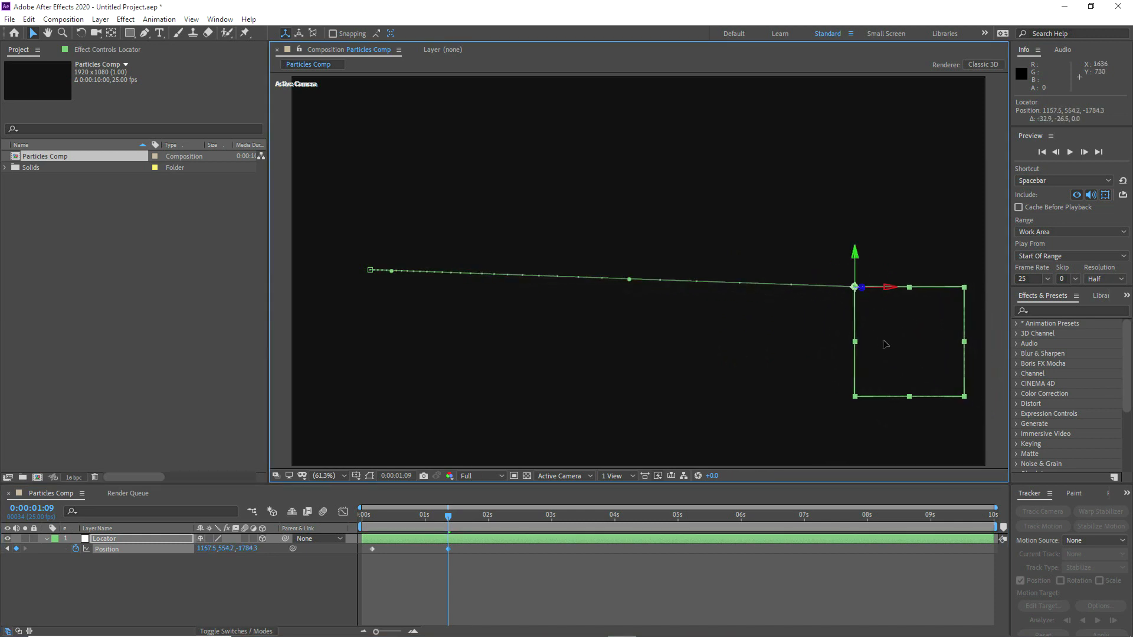
pyautogui.click(102, 585)
pyautogui.click(46, 538)
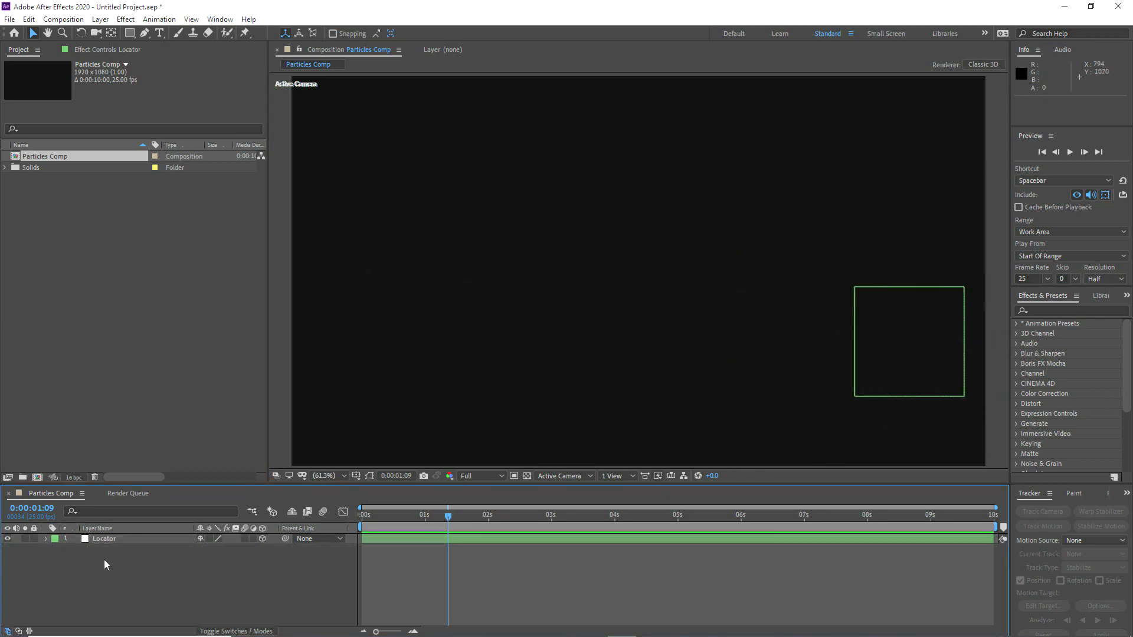
# Step: Create a black (000000) solid layer named Particles Projectile at 1920 by 1080 px
pyautogui.rightClick(68, 561)
pyautogui.moveTo(109, 430)
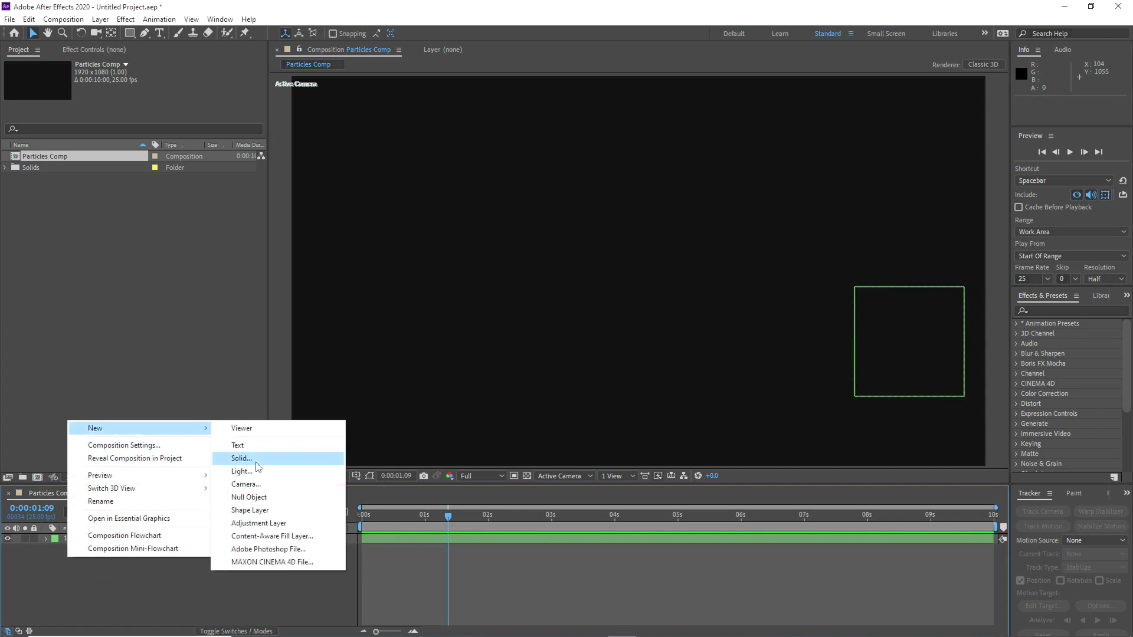
pyautogui.click(242, 459)
pyautogui.click(389, 345)
pyautogui.write('000000')
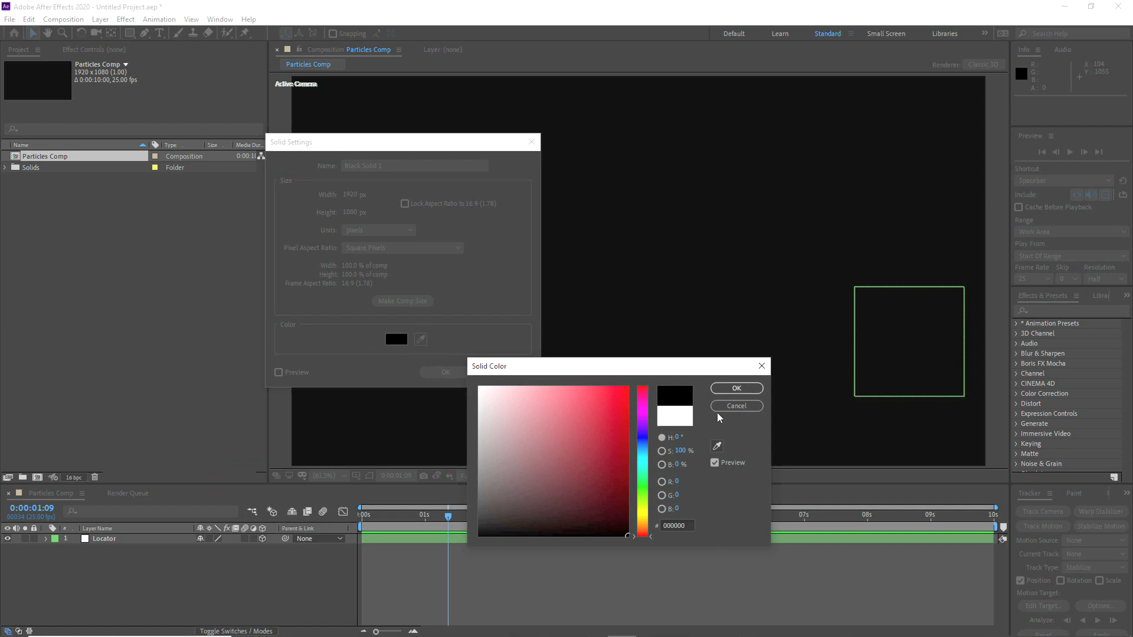
pyautogui.click(737, 389)
pyautogui.moveTo(393, 166); pyautogui.dragTo(314, 162)
pyautogui.write('Particles Projectile')
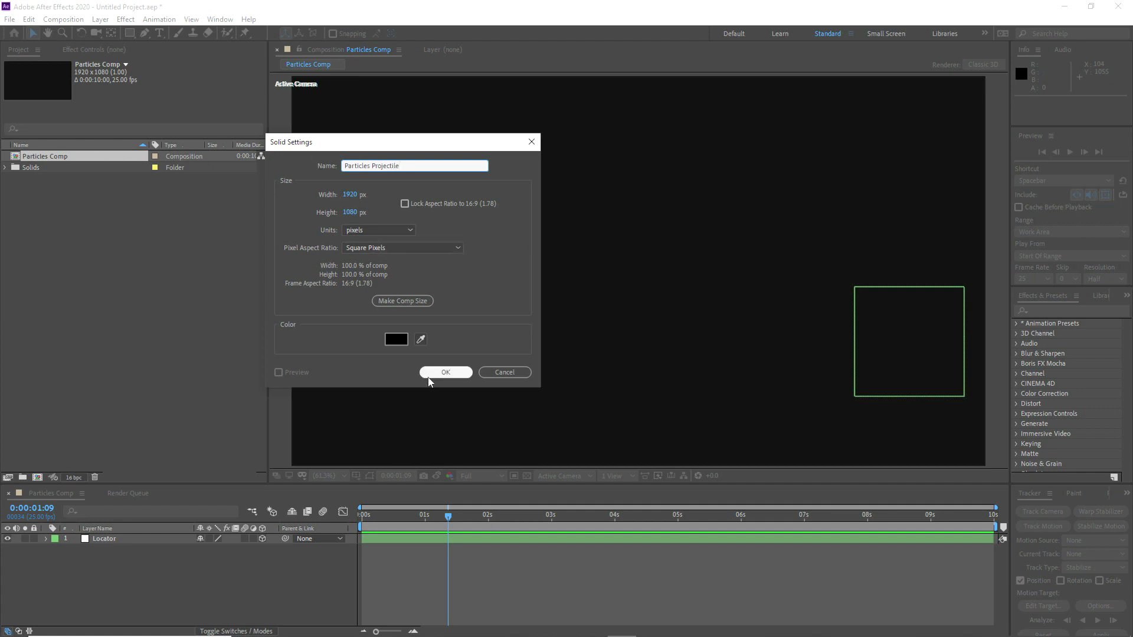
pyautogui.click(429, 376)
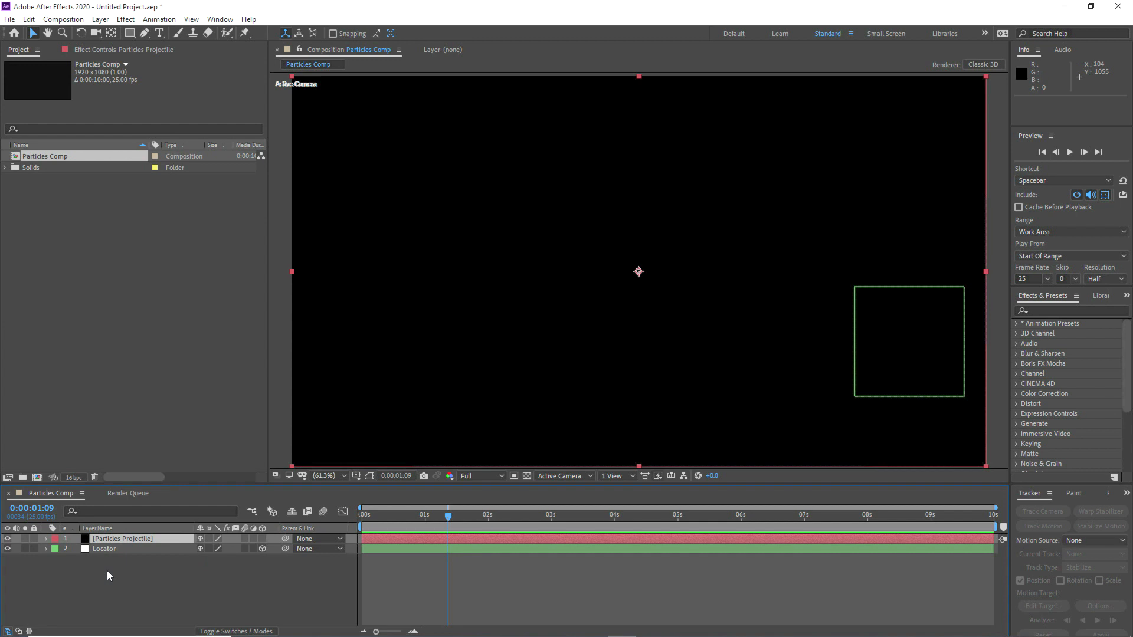
# Step: Apply the RG Trapcode Particular effect to Particles Projectile and scrub through the first second to preview it
pyautogui.click(125, 51)
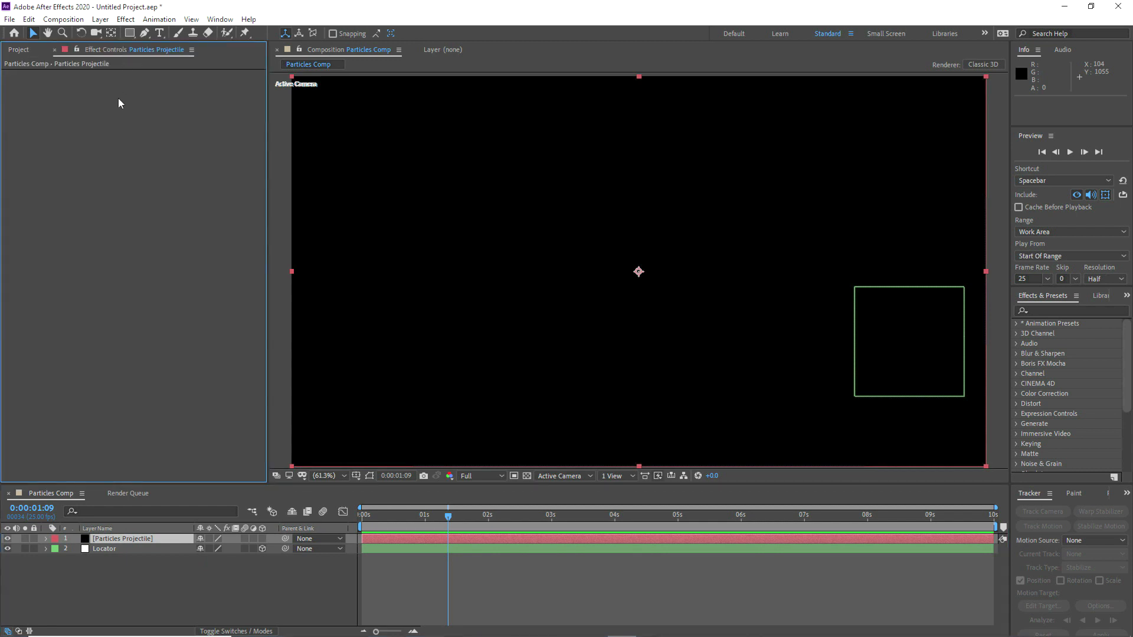
pyautogui.rightClick(126, 538)
pyautogui.moveTo(155, 384)
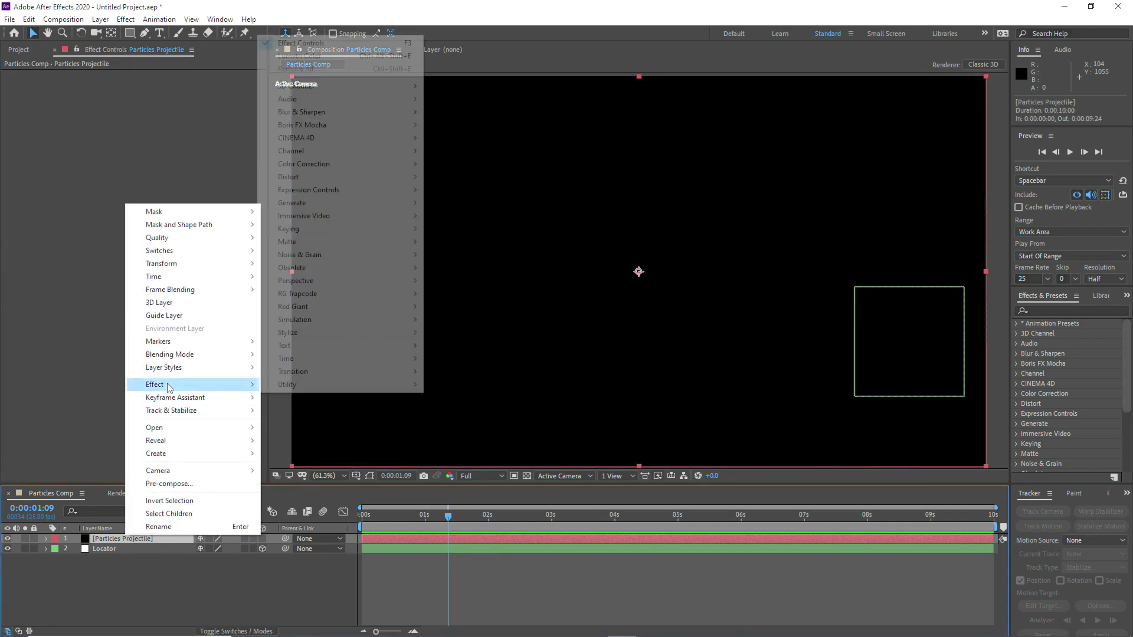
pyautogui.moveTo(321, 295)
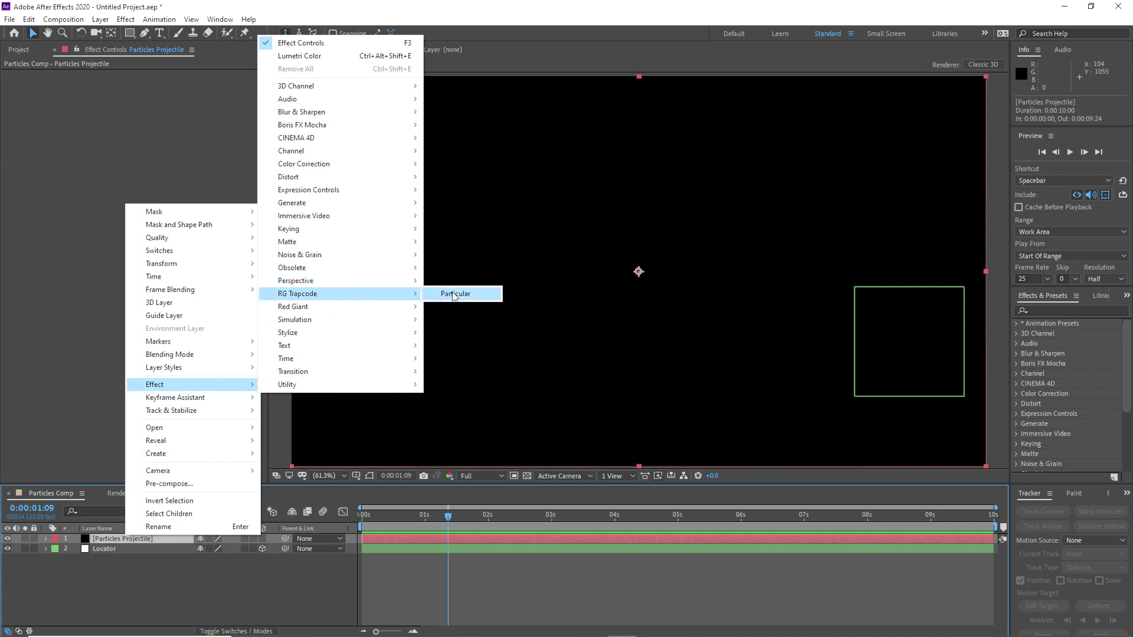
pyautogui.click(452, 293)
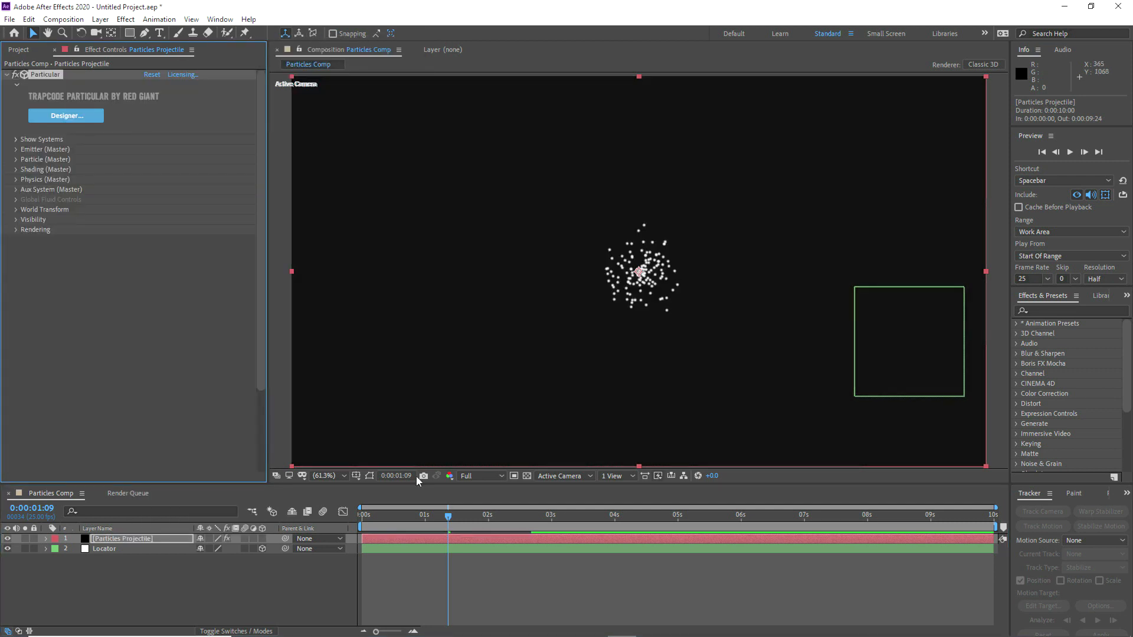
pyautogui.moveTo(373, 515); pyautogui.dragTo(407, 515)
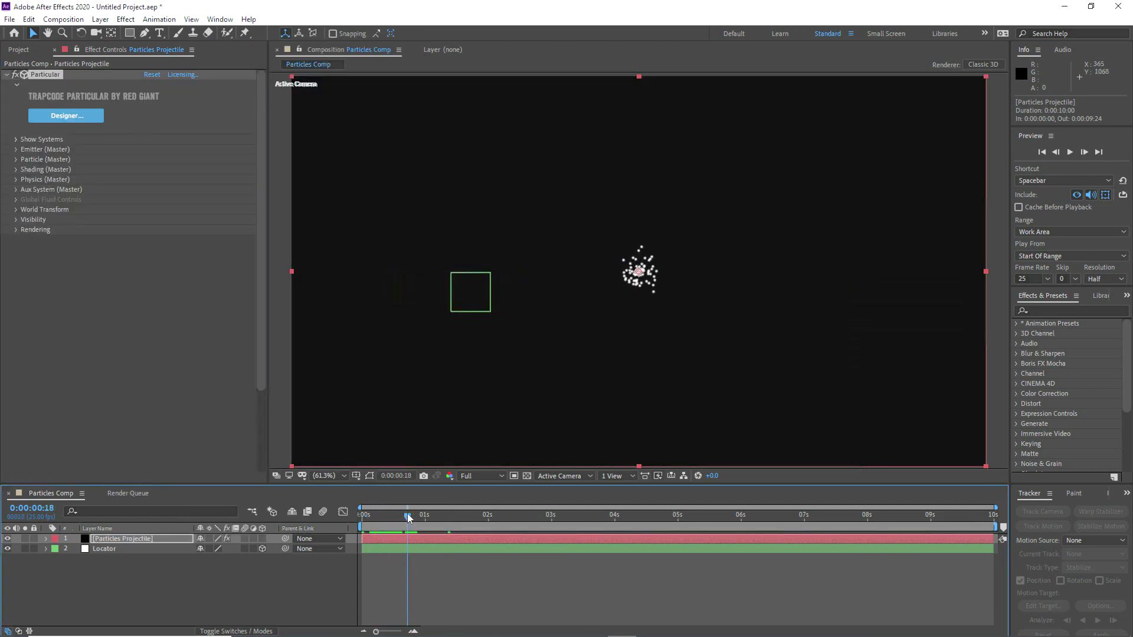
# Step: Expand Particular's Emitter settings, and move Locator above Particles Projectile with its Position keyframes revealed
pyautogui.click(16, 149)
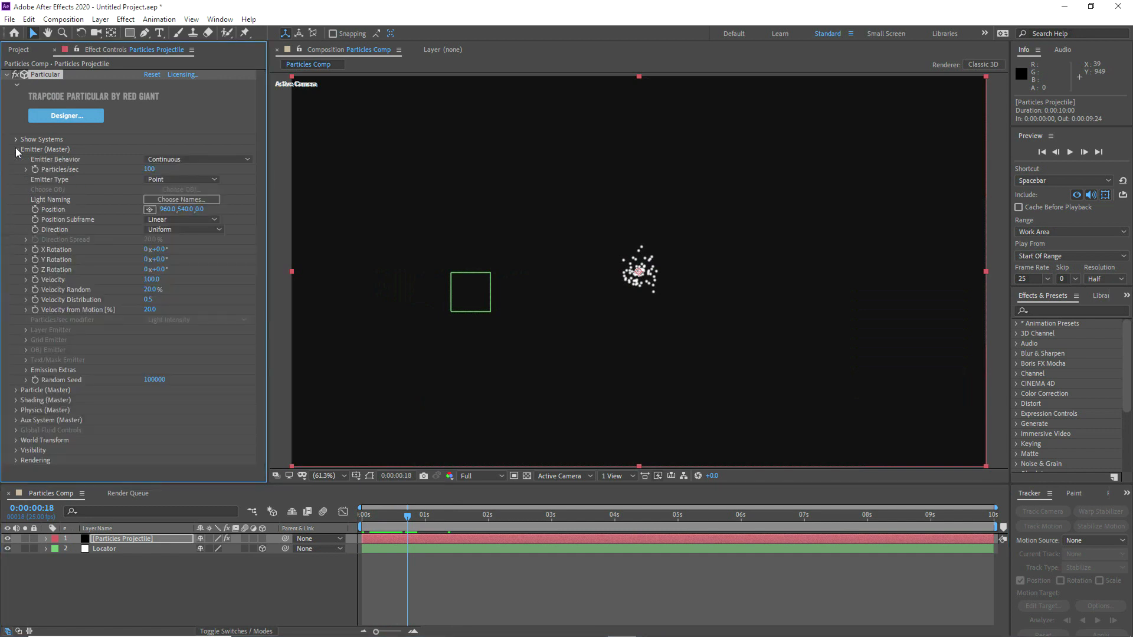
pyautogui.moveTo(107, 552); pyautogui.dragTo(108, 537)
pyautogui.press('u')
pyautogui.click(107, 558)
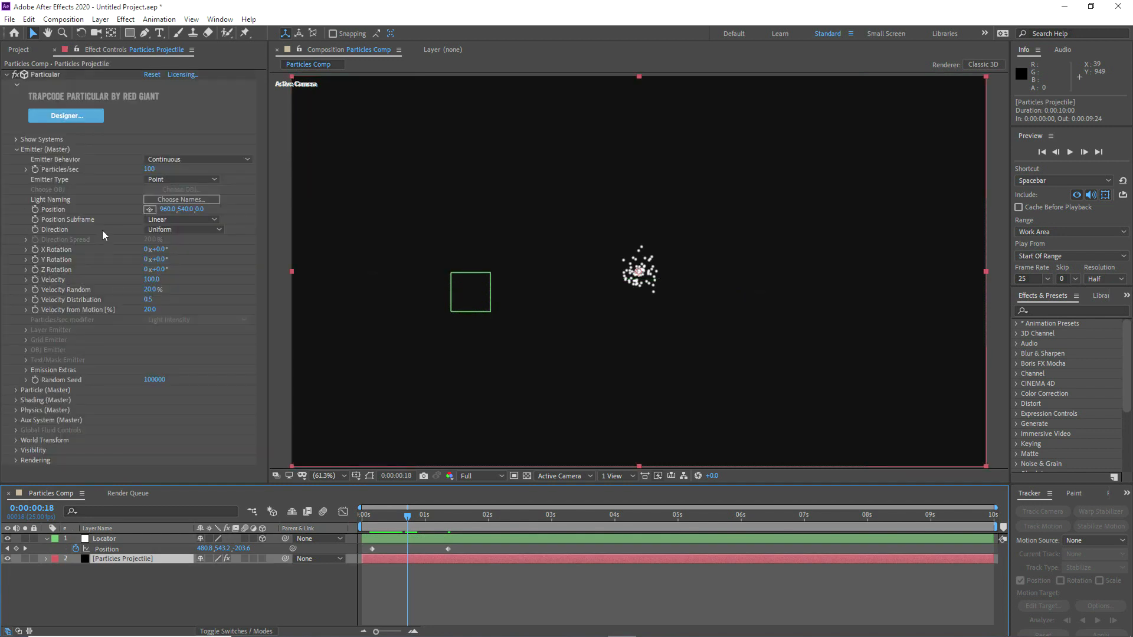
# Step: Link Particular's emitter Position to Locator's Position with an expression, and collapse the Particles Projectile properties
pyautogui.keyDown('alt'); pyautogui.click(36, 209); pyautogui.keyUp('alt')
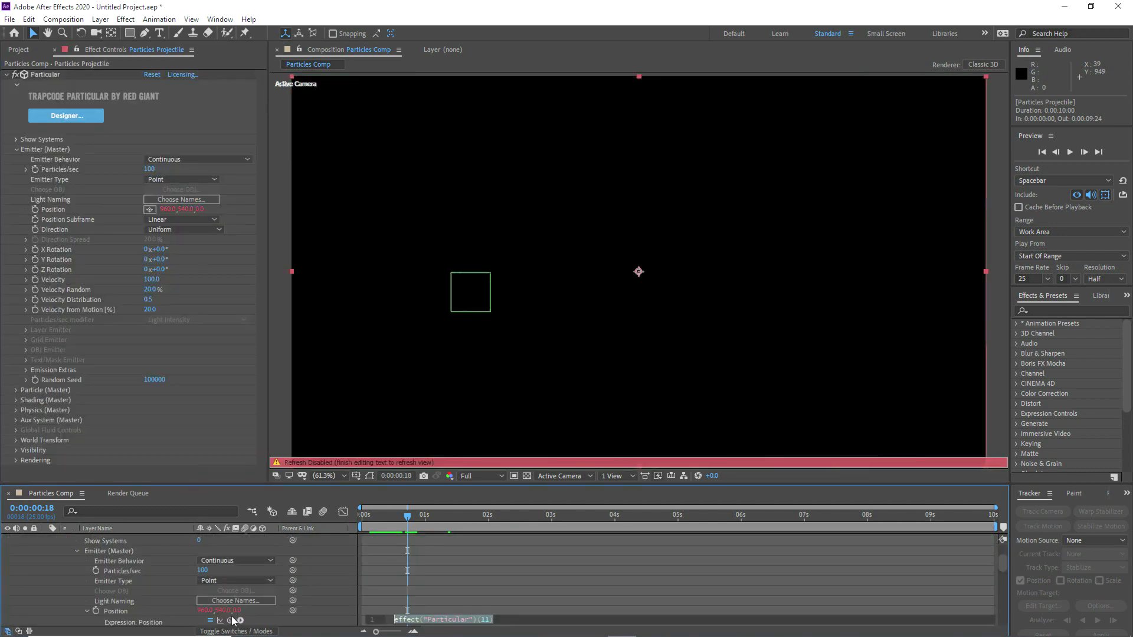
pyautogui.moveTo(191, 587); pyautogui.dragTo(114, 548)
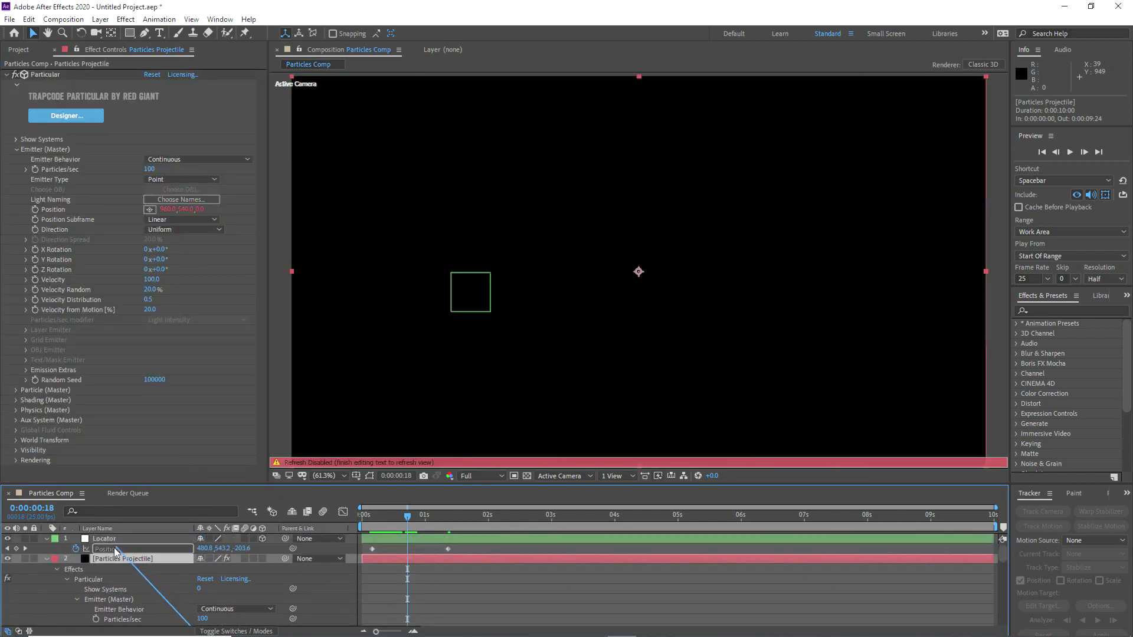
pyautogui.click(278, 553)
pyautogui.scroll(2, 278, 552)
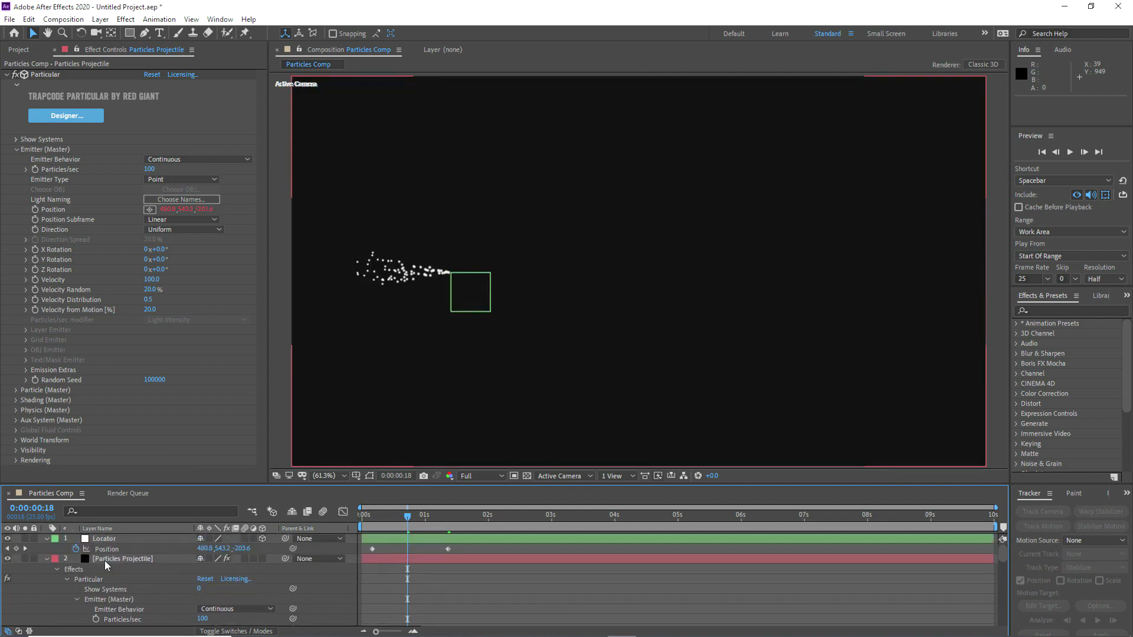
pyautogui.click(102, 558)
pyautogui.press('u')
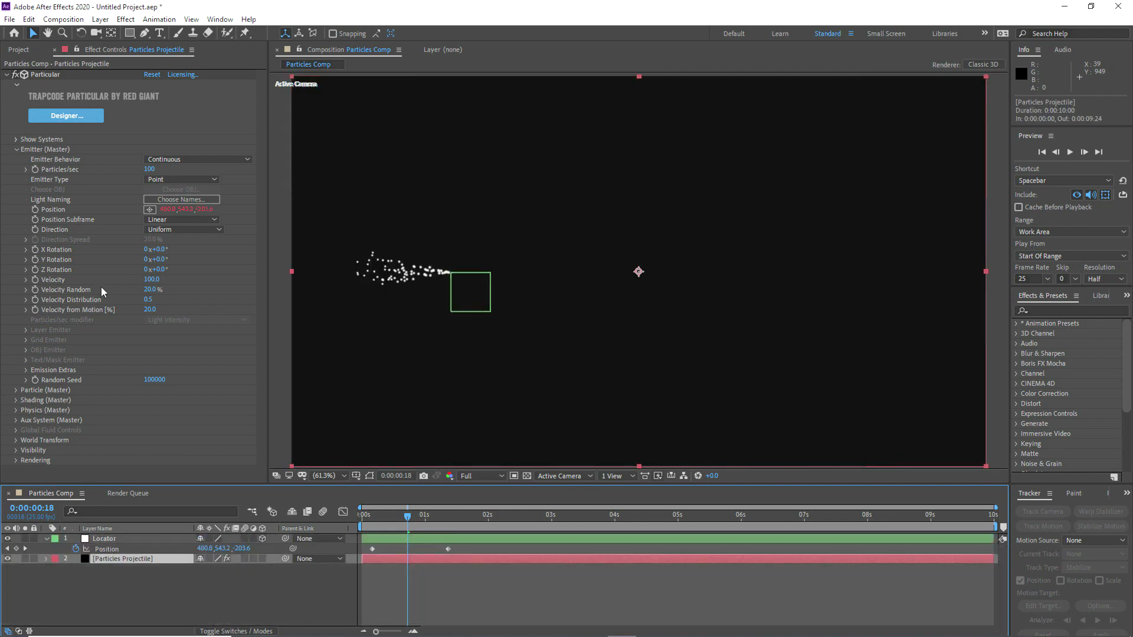
# Step: Set Particular's Emitter Behavior to From Emitter Speed and scrub the particle trail up to 0:00:00:24
pyautogui.moveTo(375, 513); pyautogui.dragTo(424, 518)
pyautogui.click(182, 157)
pyautogui.click(195, 198)
pyautogui.moveTo(366, 521); pyautogui.dragTo(423, 518)
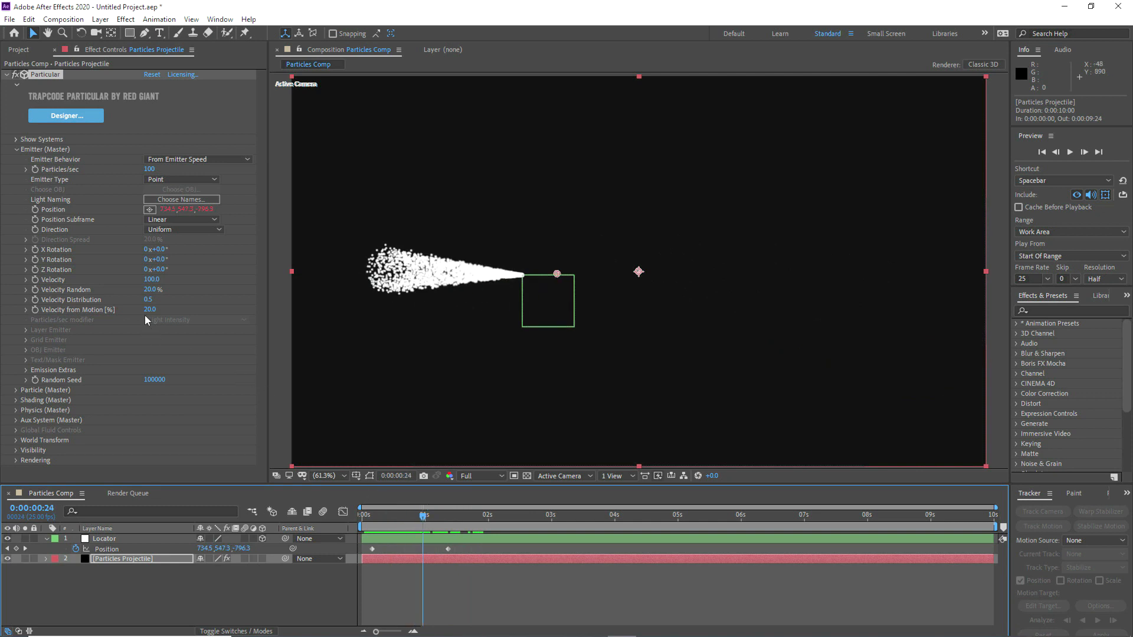
# Step: Set Particular's Emitter Type to OBJ Model and choose the Sphere object as its source
pyautogui.click(161, 180)
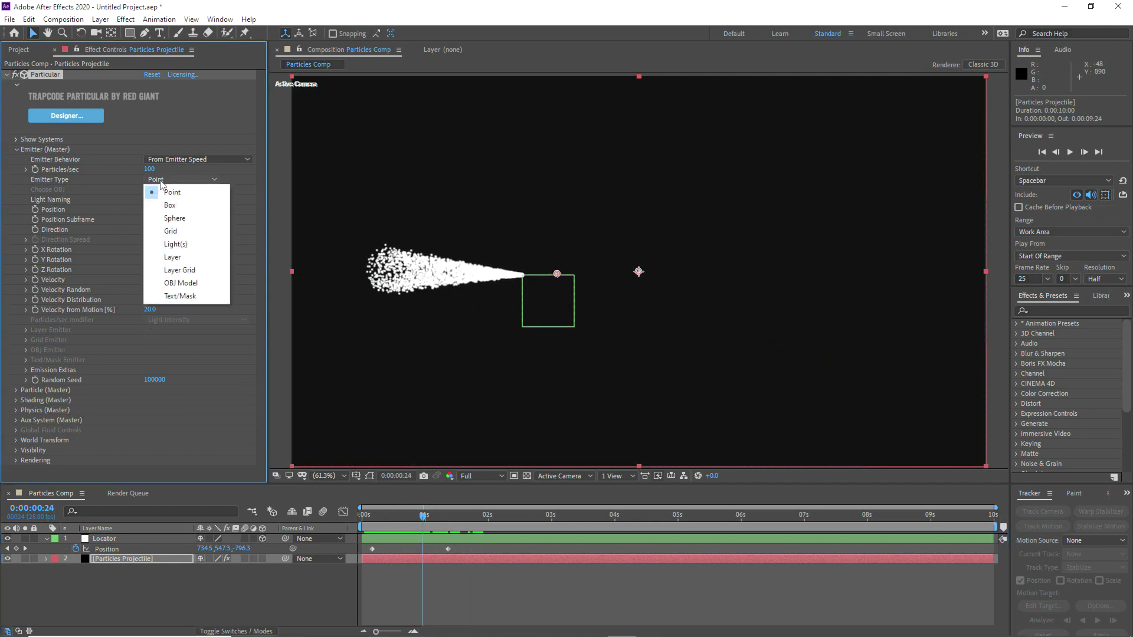
pyautogui.click(183, 283)
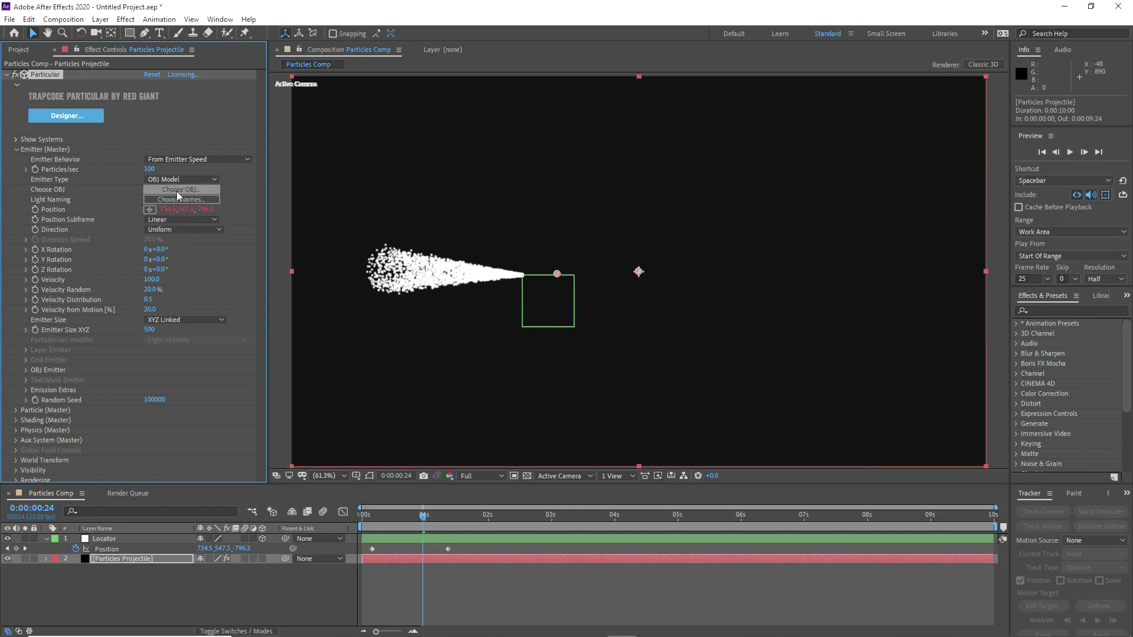
pyautogui.click(176, 191)
pyautogui.scroll(-3, 243, 217)
pyautogui.scroll(-8, 244, 219)
pyautogui.scroll(2, 246, 216)
pyautogui.click(177, 262)
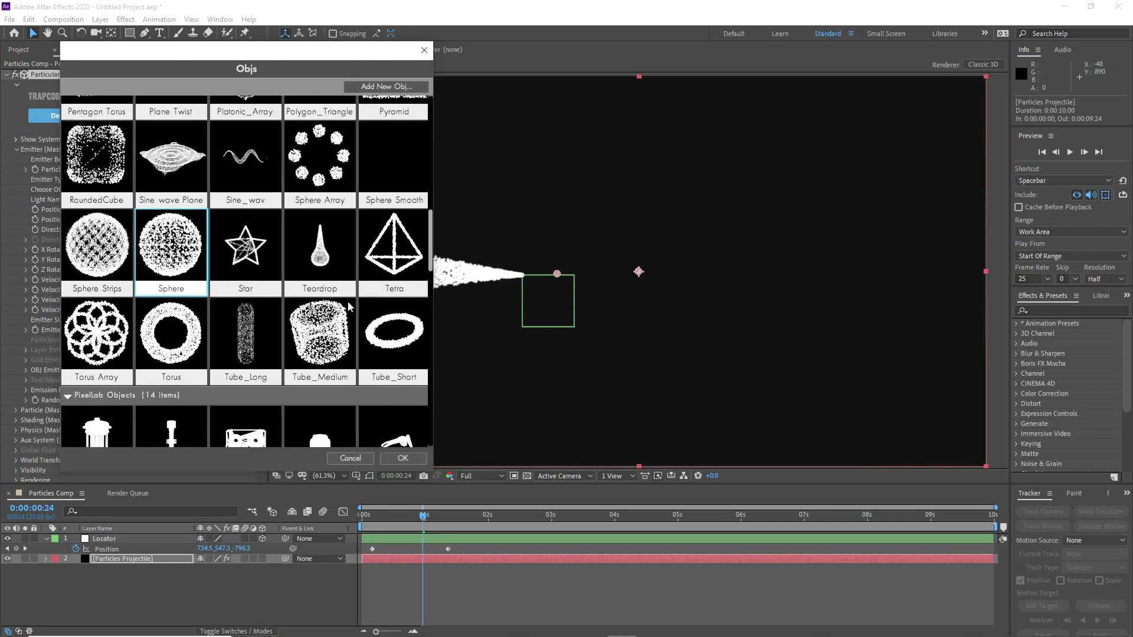
pyautogui.click(395, 461)
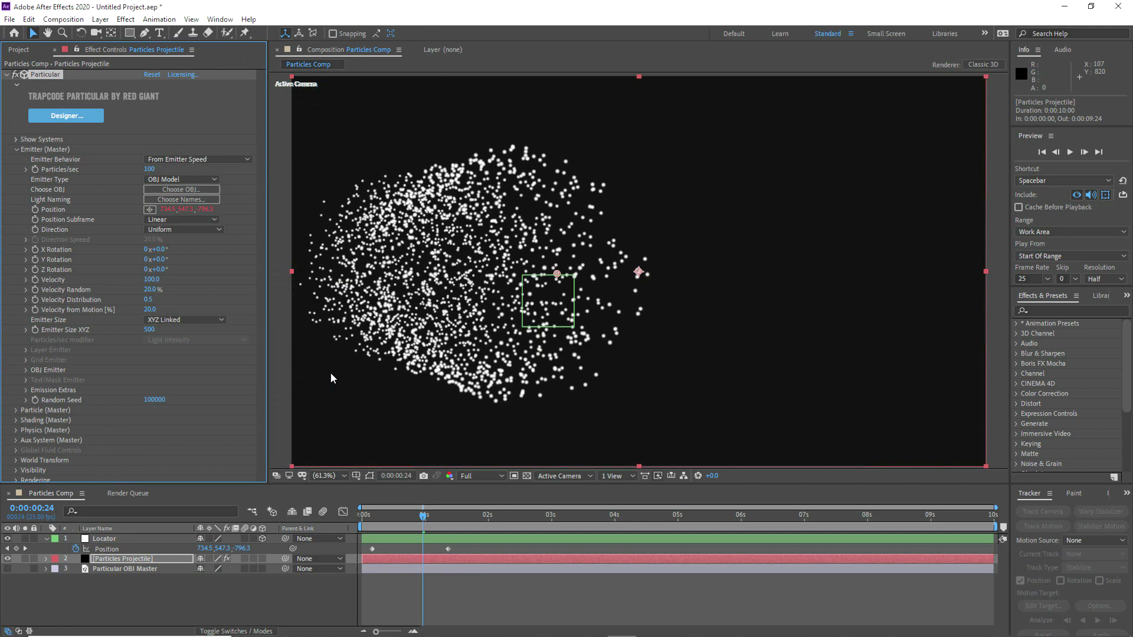
# Step: Set the emitter's Emitter Size XYZ to 50 and its Direction to Outwards
pyautogui.moveTo(147, 331); pyautogui.dragTo(152, 331)
pyautogui.click(149, 330)
pyautogui.click(179, 331)
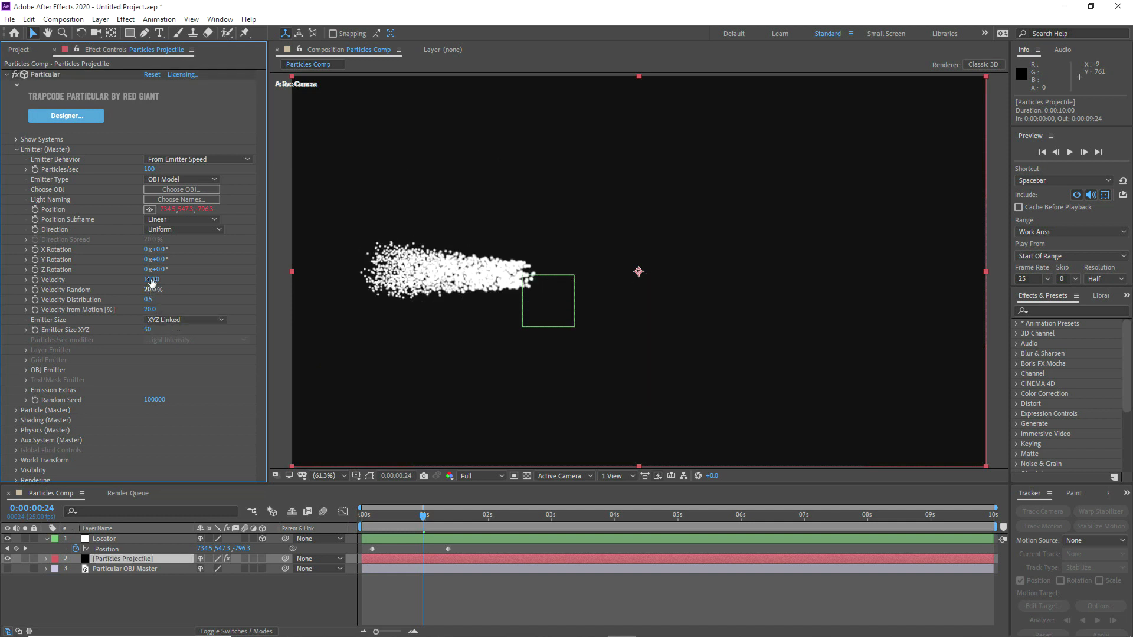
pyautogui.click(160, 229)
pyautogui.click(182, 294)
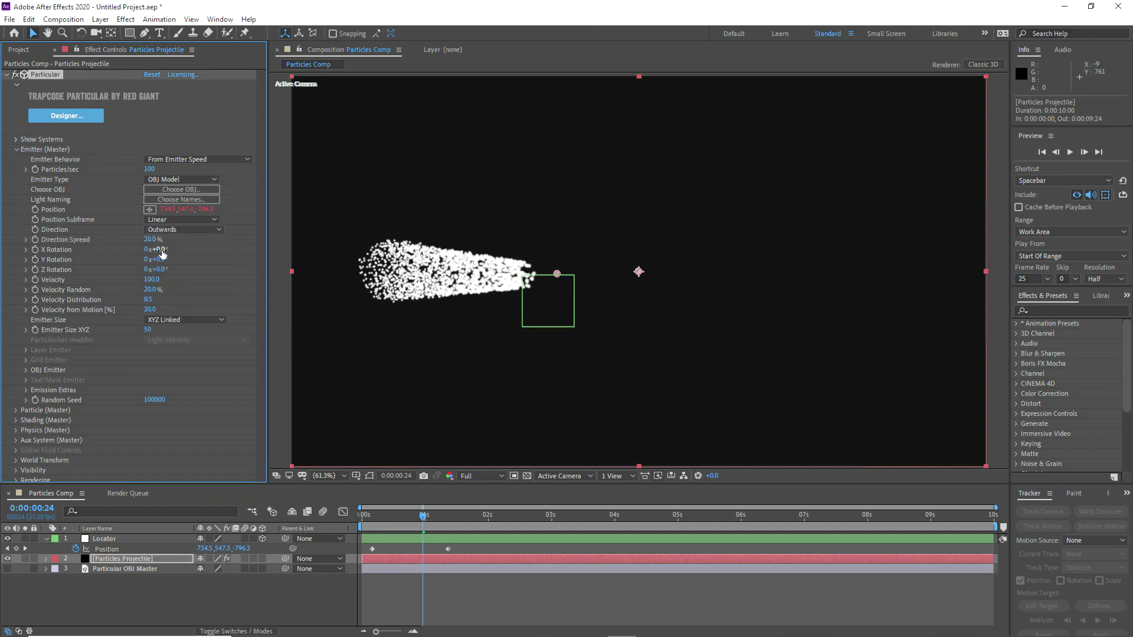
# Step: Set the OBJ Emitter's Emit From option to Volume and scrub the start of the trail to 0:00:00:07
pyautogui.click(27, 370)
pyautogui.click(155, 401)
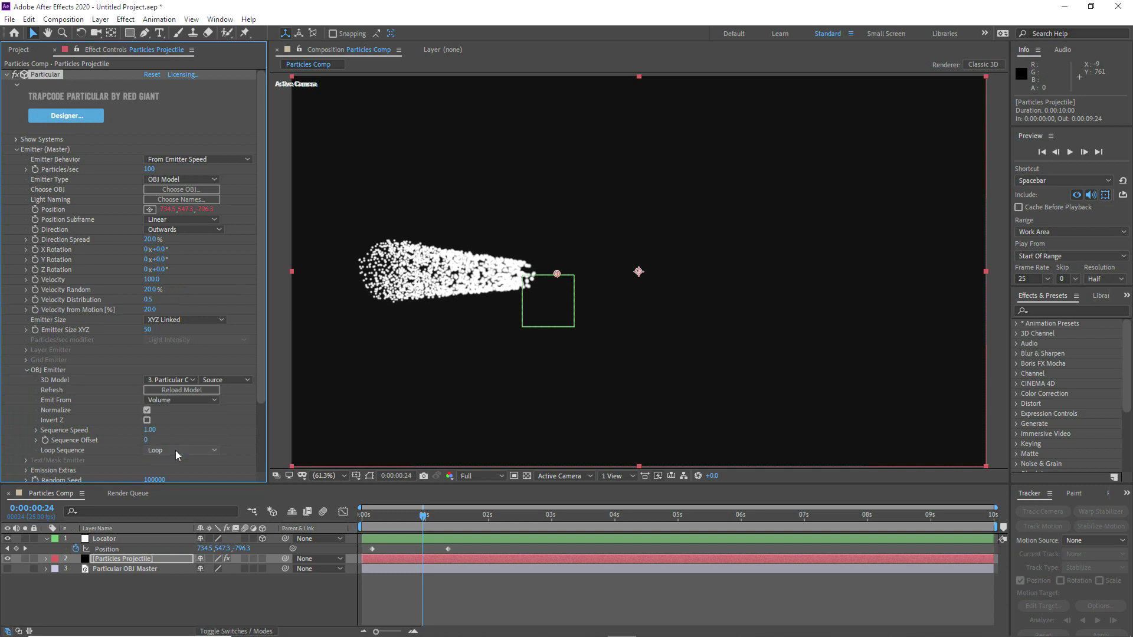
pyautogui.click(176, 451)
pyautogui.click(27, 370)
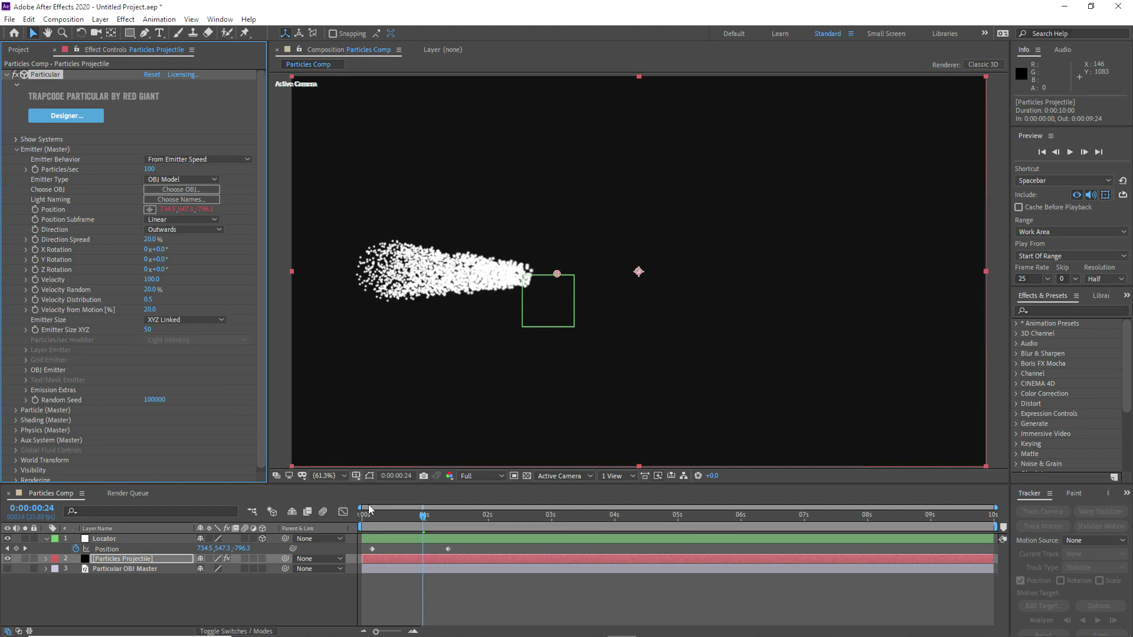
pyautogui.moveTo(367, 519)
pyautogui.mouseDown()
pyautogui.moveTo(472, 516)
pyautogui.moveTo(380, 515)
pyautogui.mouseUp()
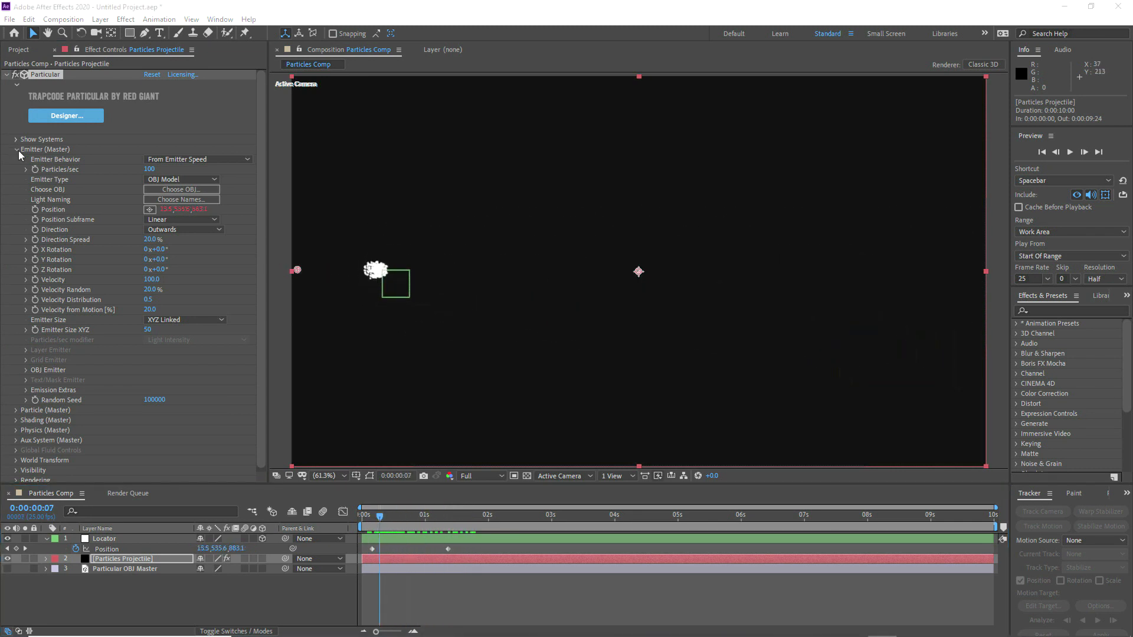
# Step: Switch from the Emitter to the Particle settings, choosing Cloudlet as Particle Type and 50% as Life Random
pyautogui.click(17, 150)
pyautogui.click(16, 159)
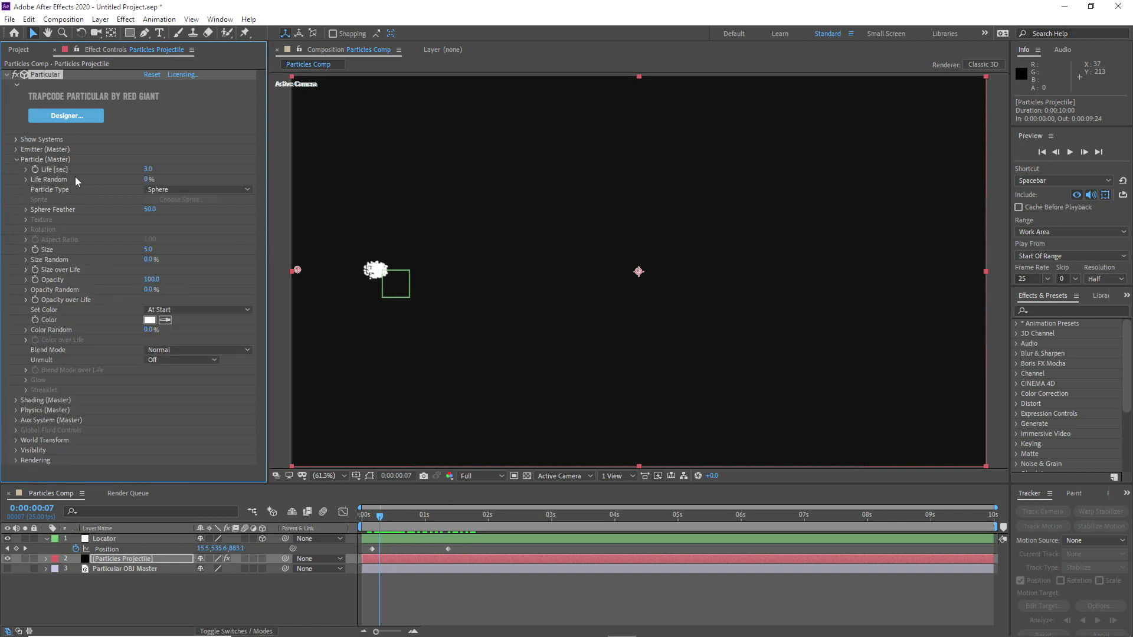
pyautogui.click(159, 188)
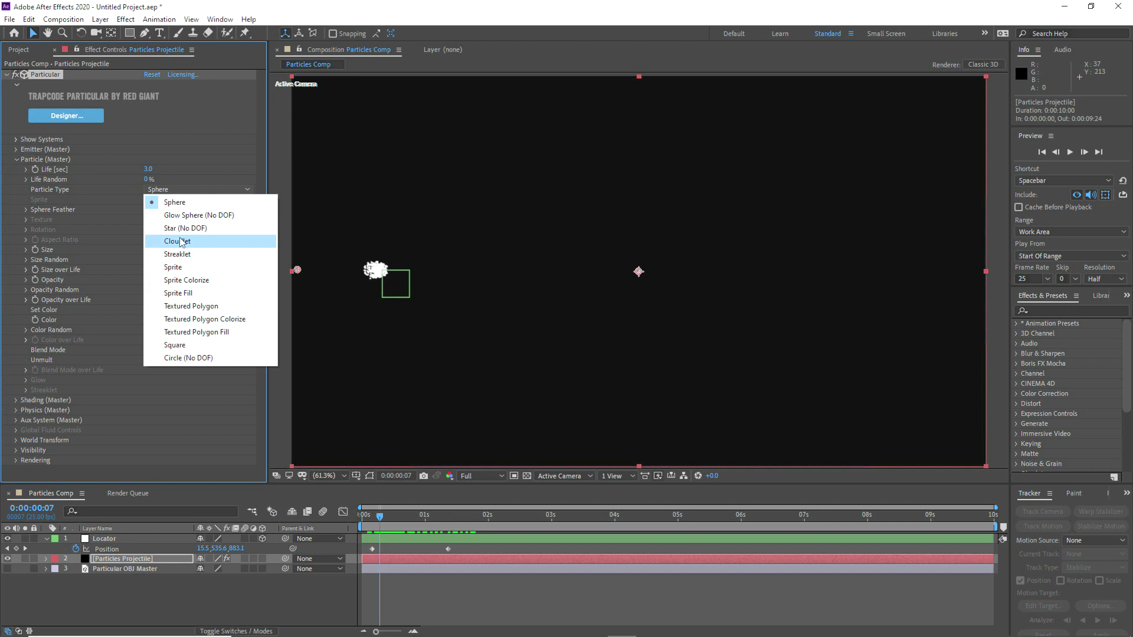
pyautogui.click(177, 242)
pyautogui.click(149, 180)
pyautogui.write('50')
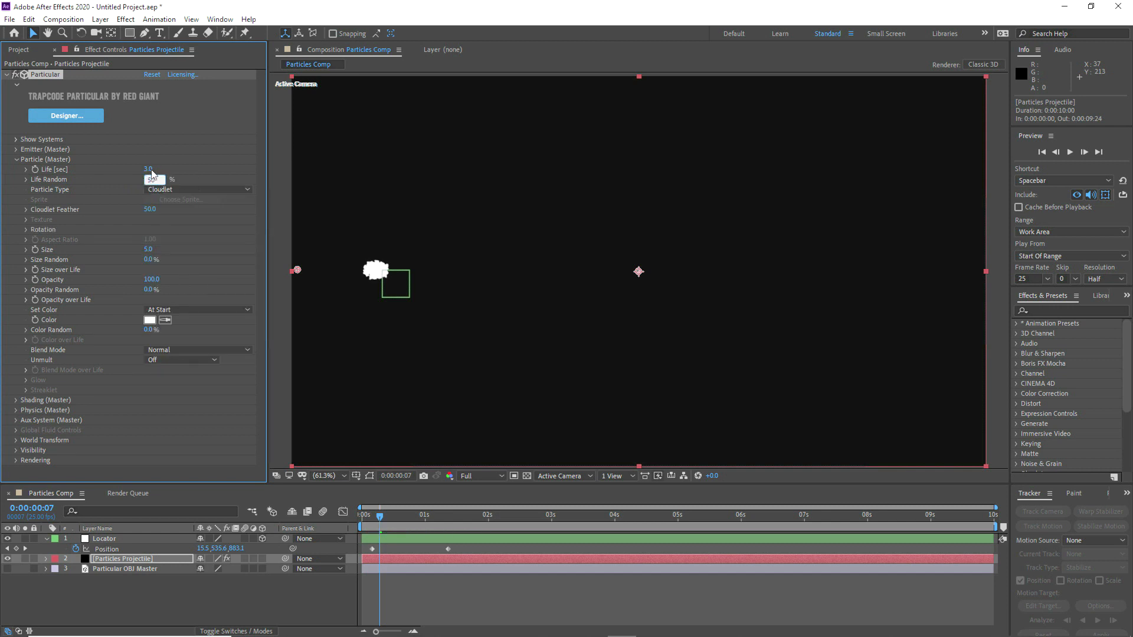
# Step: Set particle Life to 1.5 seconds and Cloudlet Feather to 25, and preview the trail up to 0:00:01:07
pyautogui.click(150, 170)
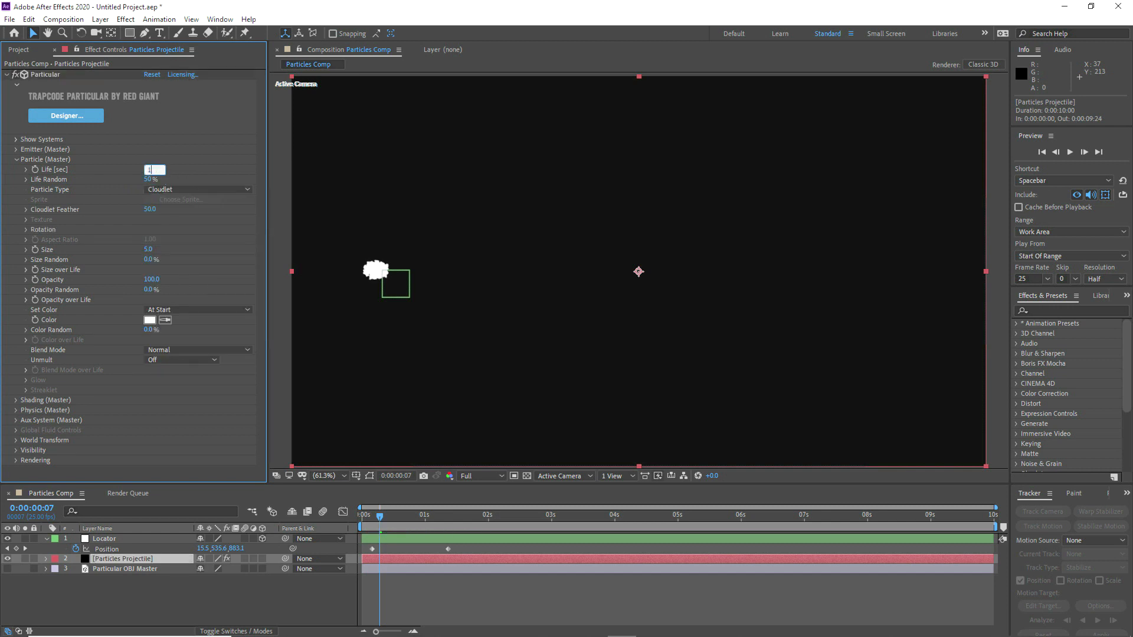
pyautogui.write('1.5')
pyautogui.press('Return')
pyautogui.write('25')
pyautogui.press('Return')
pyautogui.moveTo(386, 517); pyautogui.dragTo(443, 519)
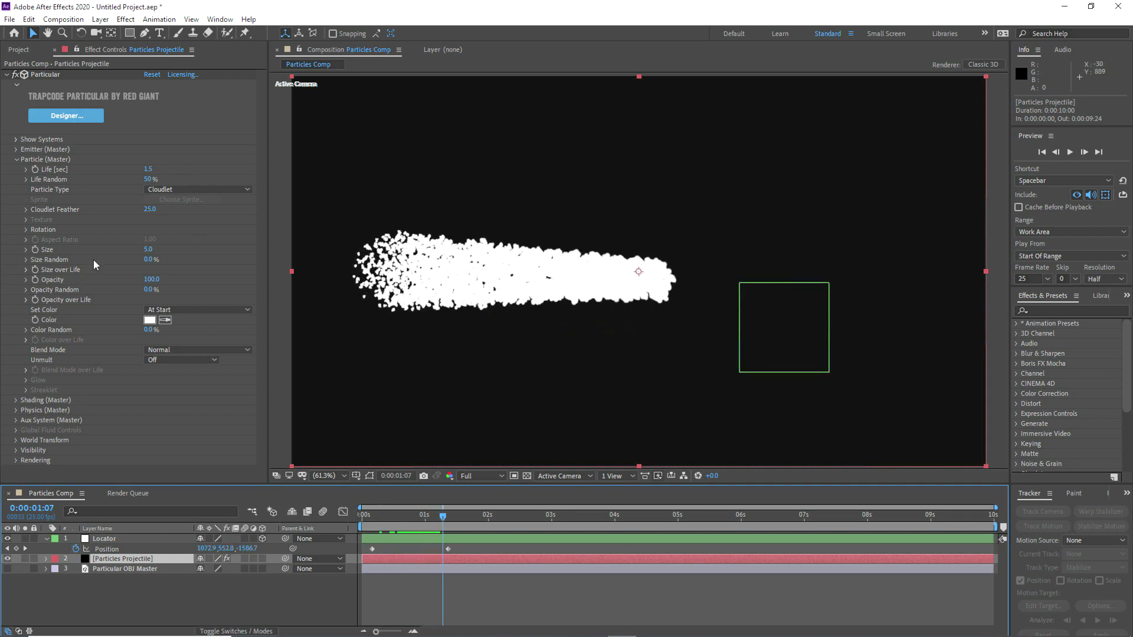
# Step: Set the particle Size to 3 and Size Random to 25%
pyautogui.click(148, 250)
pyautogui.write('3')
pyautogui.press('Return')
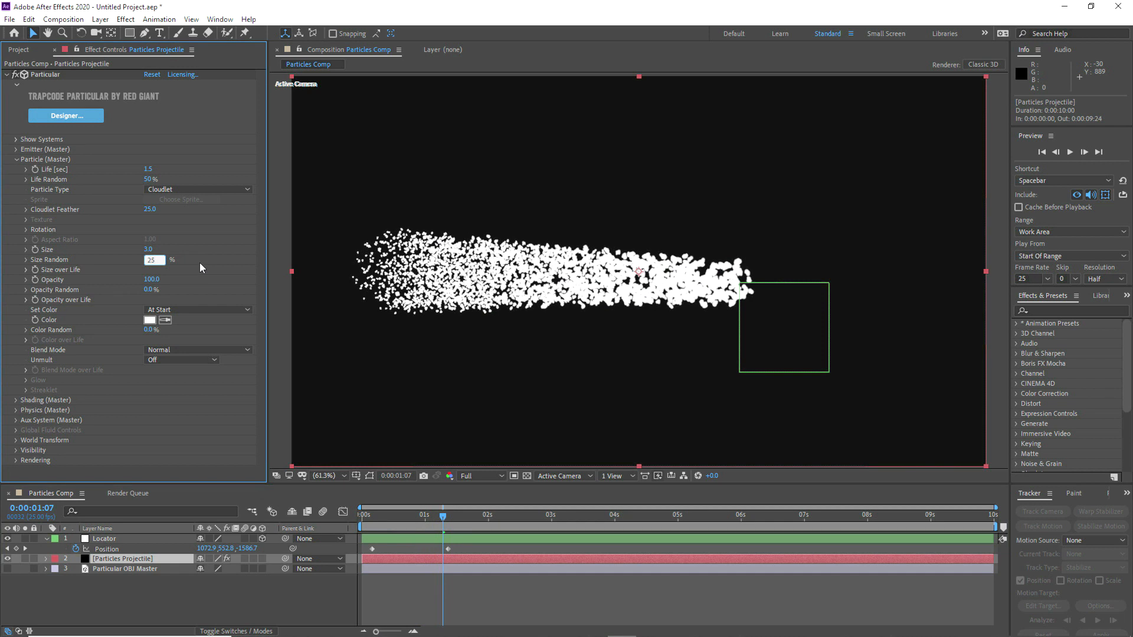
pyautogui.press('Return')
# Step: Apply the linear falling preset to Size over Life, bring its start down to zero, and redraw the curve with irregular dips and peaks
pyautogui.click(26, 270)
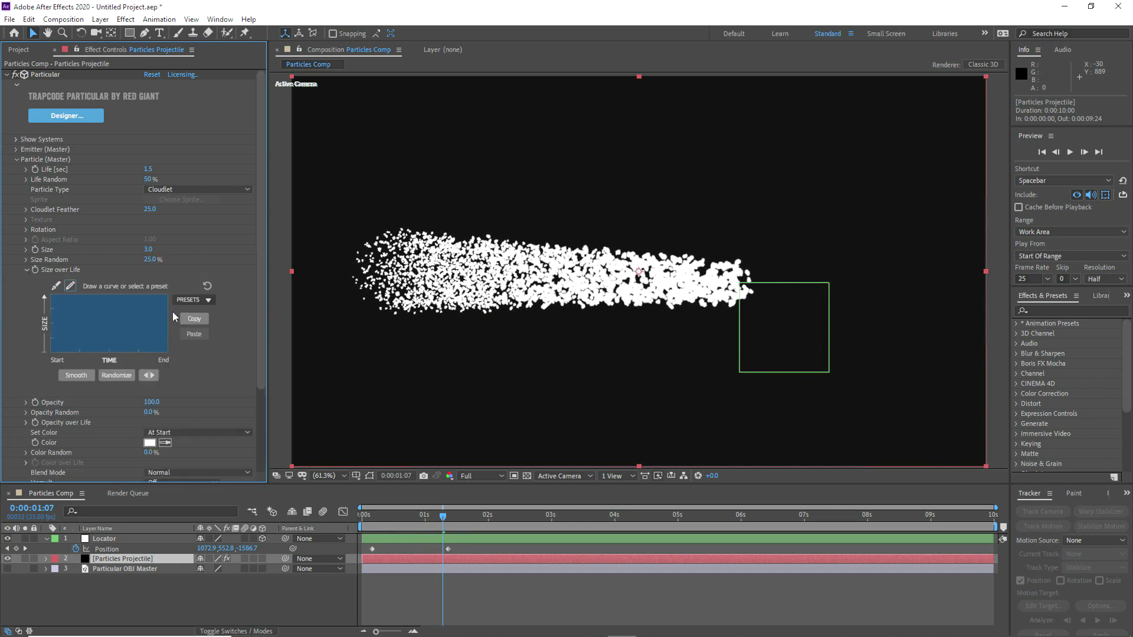
pyautogui.click(187, 301)
pyautogui.click(186, 327)
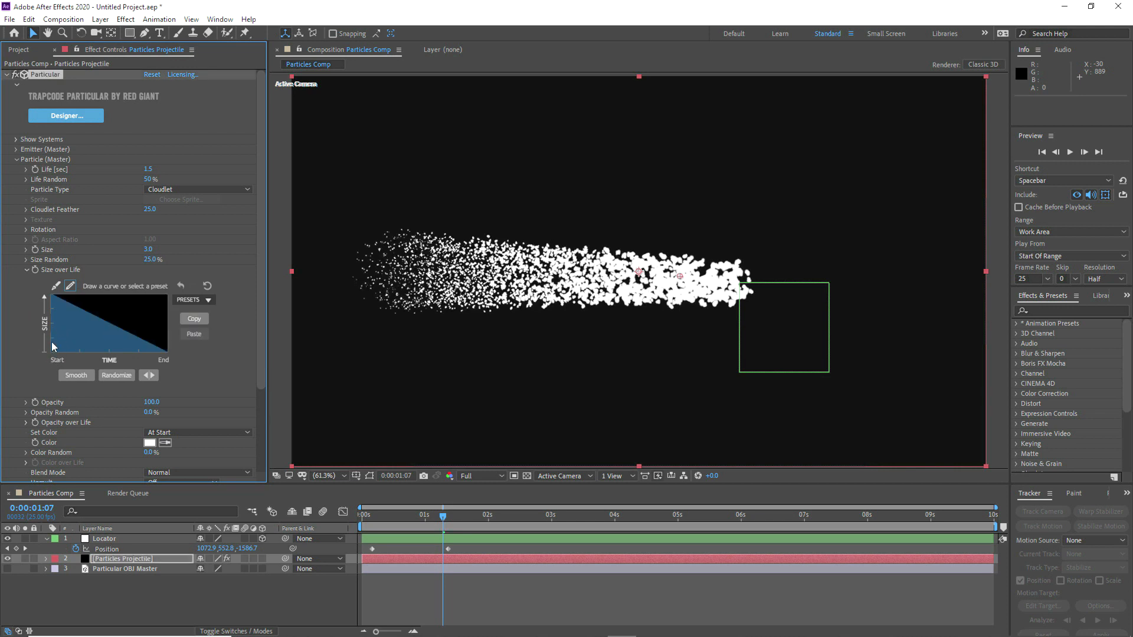
pyautogui.moveTo(51, 354); pyautogui.dragTo(49, 354)
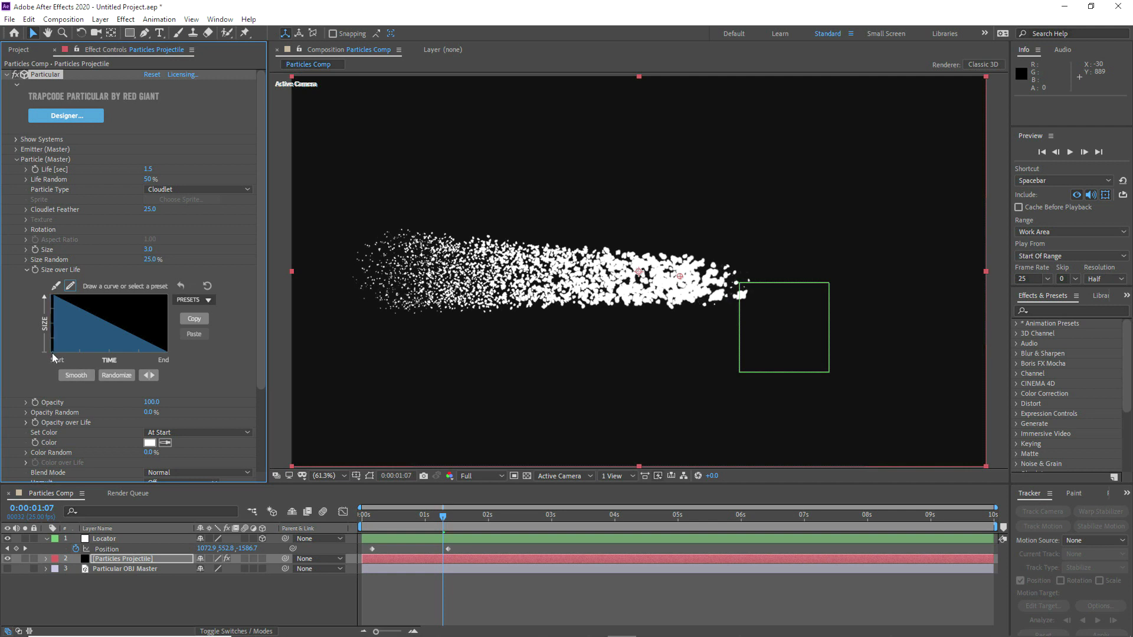
pyautogui.click(78, 374)
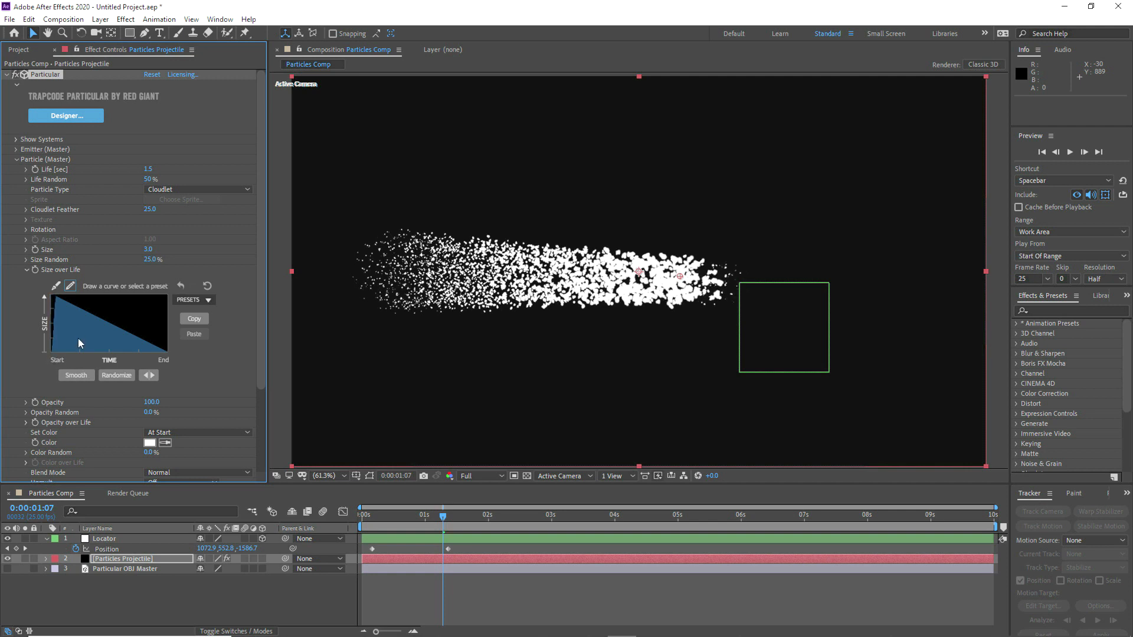
pyautogui.moveTo(76, 338)
pyautogui.mouseDown()
pyautogui.moveTo(93, 339)
pyautogui.moveTo(127, 303)
pyautogui.mouseUp()
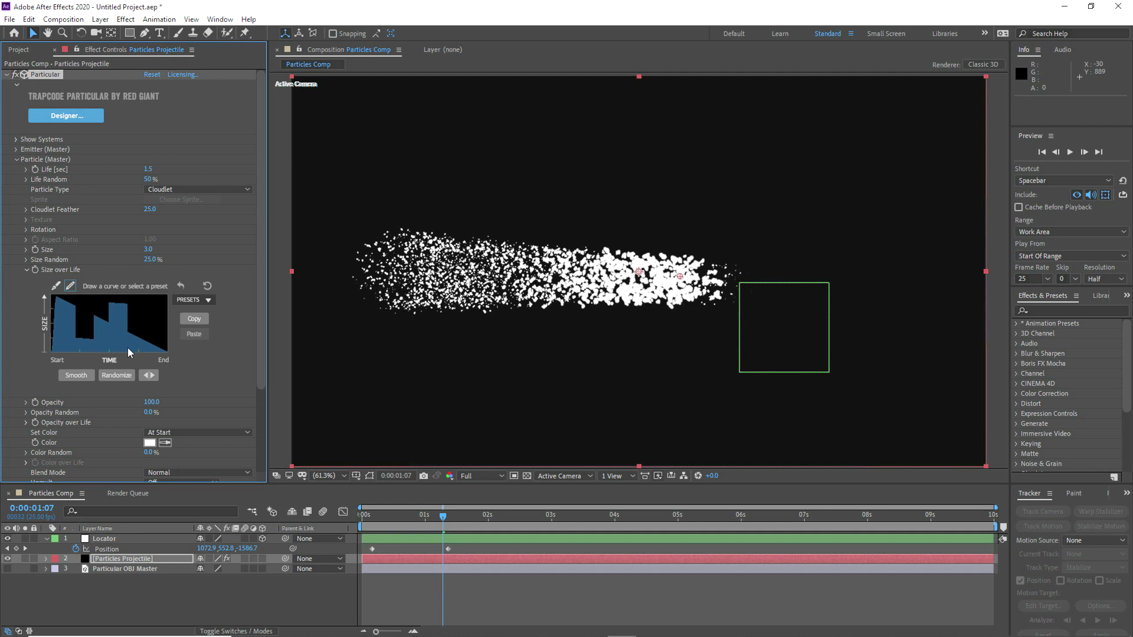
pyautogui.moveTo(130, 349); pyautogui.dragTo(156, 326)
pyautogui.click(24, 270)
# Step: Set the particles' Set Color option to Over Life and apply the white-to-black preset to the color ramp
pyautogui.click(165, 311)
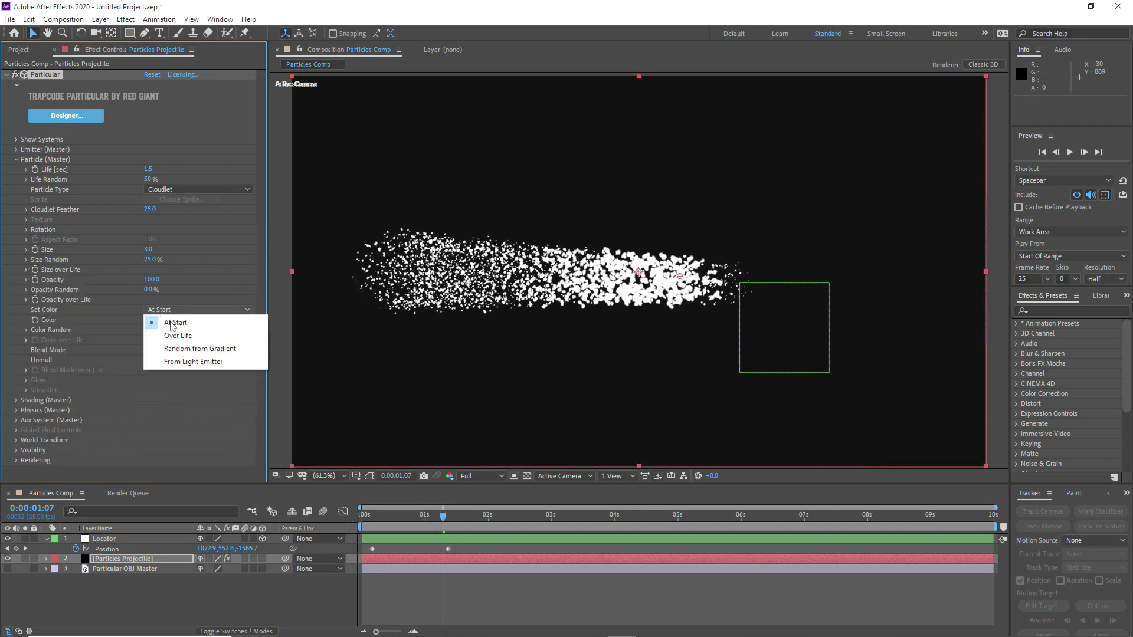
pyautogui.click(186, 341)
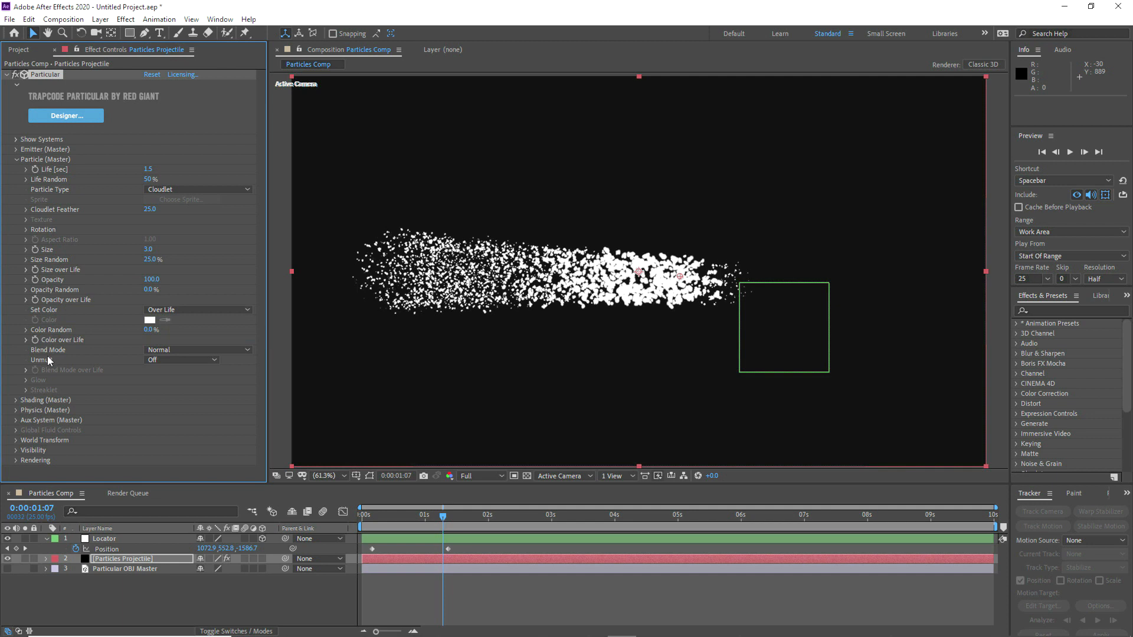
pyautogui.click(27, 340)
pyautogui.click(189, 386)
pyautogui.click(196, 413)
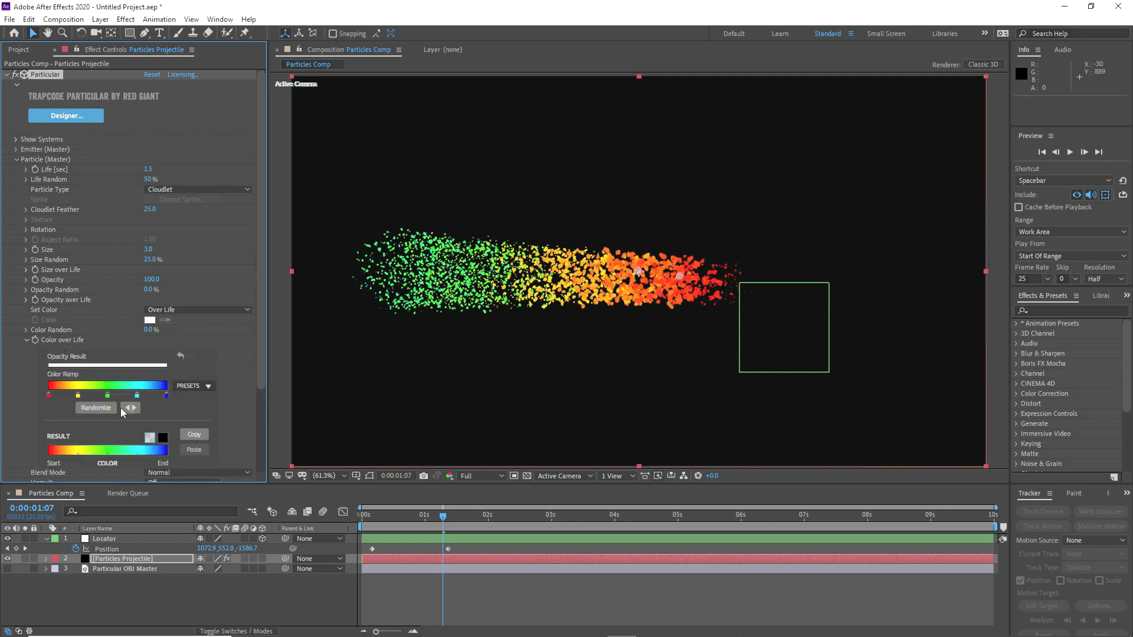
# Step: Change the color ramp's start color to the pale cream FCF0E1
pyautogui.doubleClick(48, 396)
pyautogui.click(644, 518)
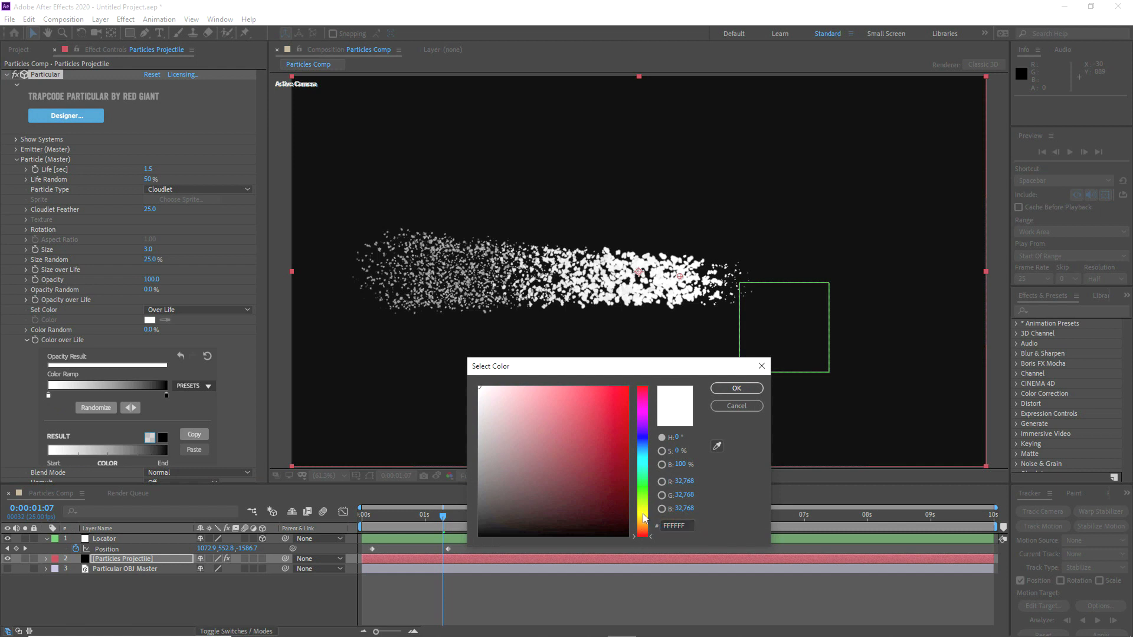
pyautogui.moveTo(643, 516); pyautogui.dragTo(643, 523)
pyautogui.moveTo(520, 406); pyautogui.dragTo(494, 389)
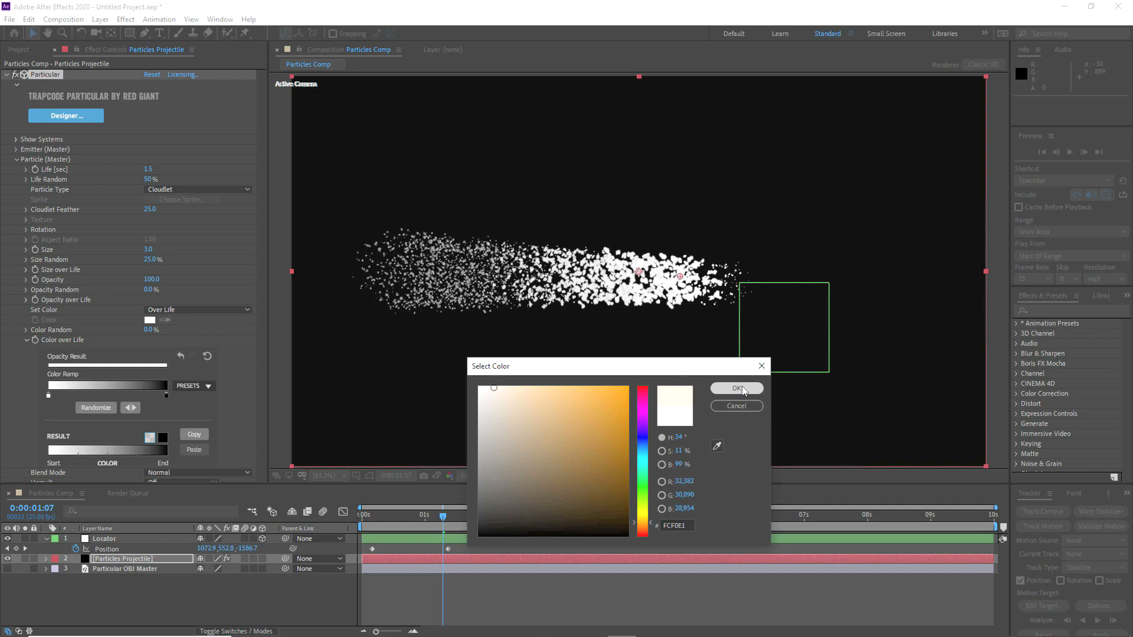
pyautogui.click(736, 389)
# Step: Change the color ramp's end color to the light orange FDC8A2 and collapse Color over Life
pyautogui.doubleClick(166, 395)
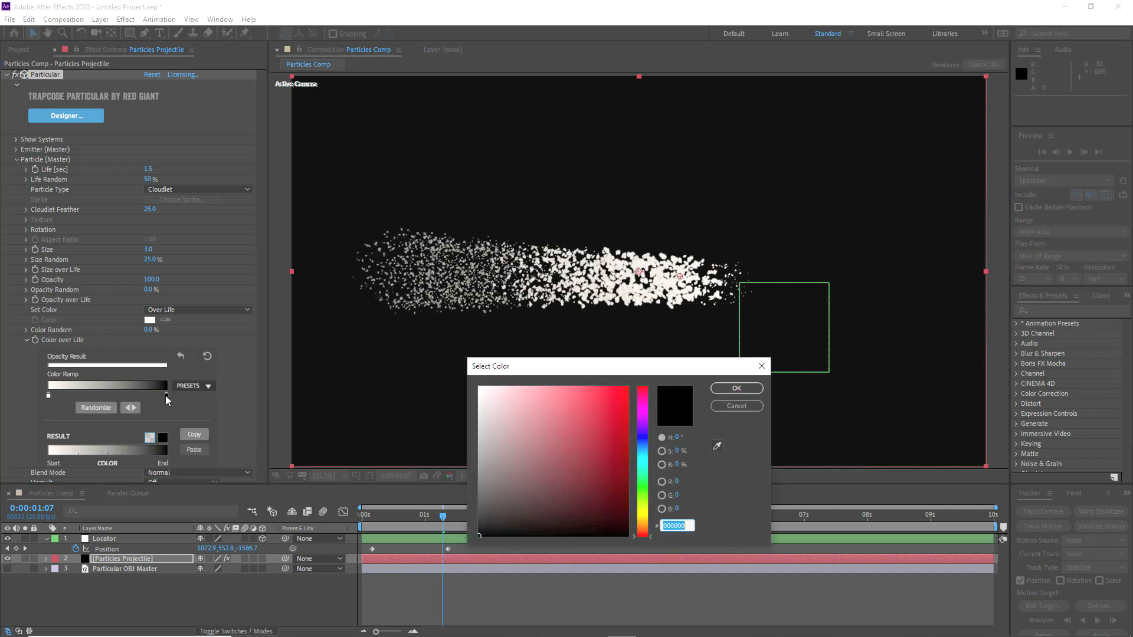
pyautogui.moveTo(646, 522); pyautogui.dragTo(643, 523)
pyautogui.moveTo(521, 418); pyautogui.dragTo(524, 386)
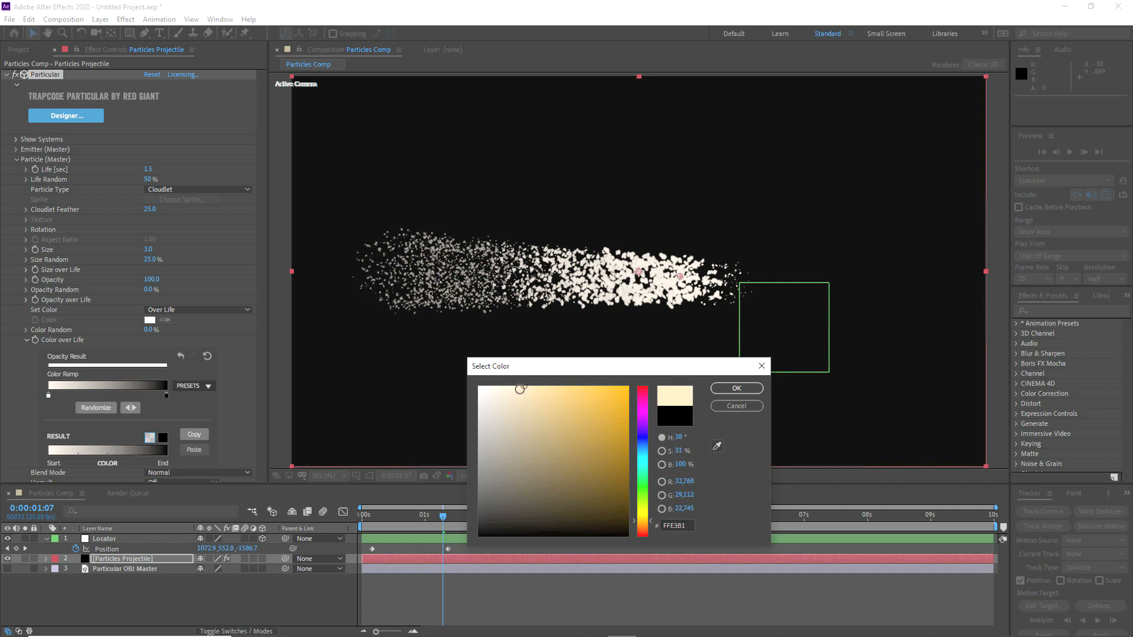
pyautogui.moveTo(648, 526); pyautogui.dragTo(647, 531)
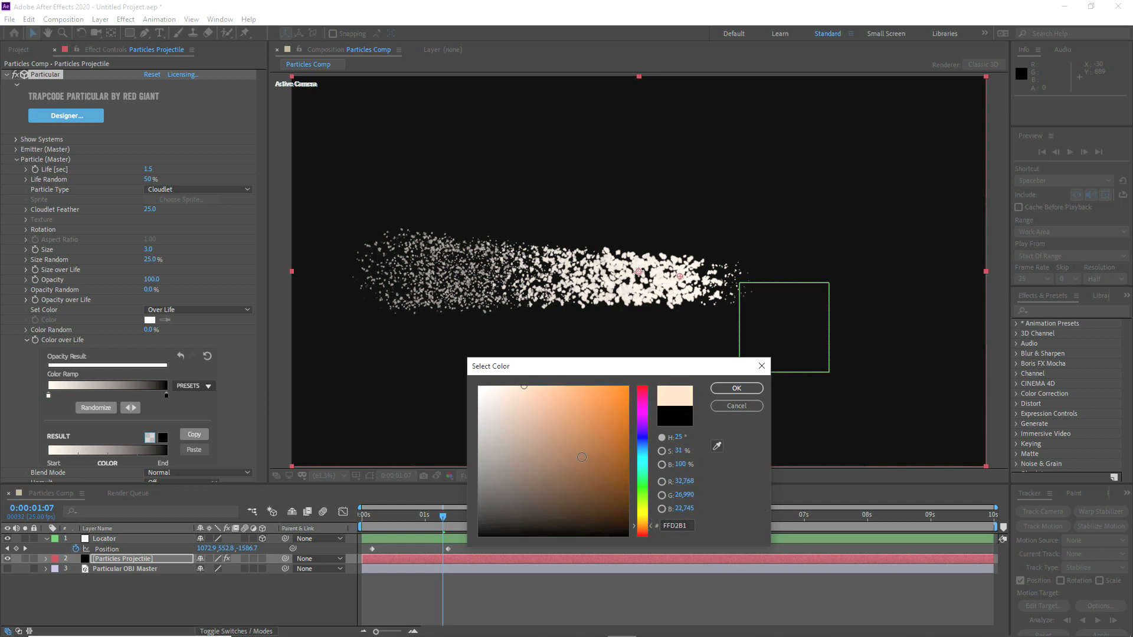
pyautogui.click(737, 388)
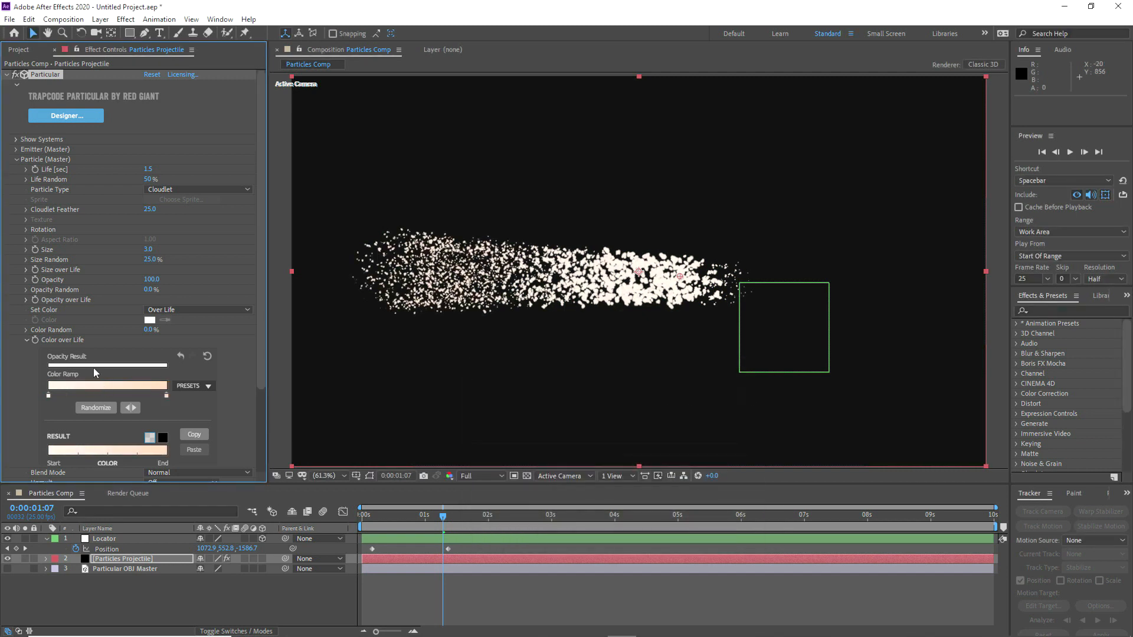
pyautogui.click(26, 340)
# Step: Set the particle Blend Mode to Screen and scrub the trail up to 0:00:01:04
pyautogui.click(172, 349)
pyautogui.click(175, 389)
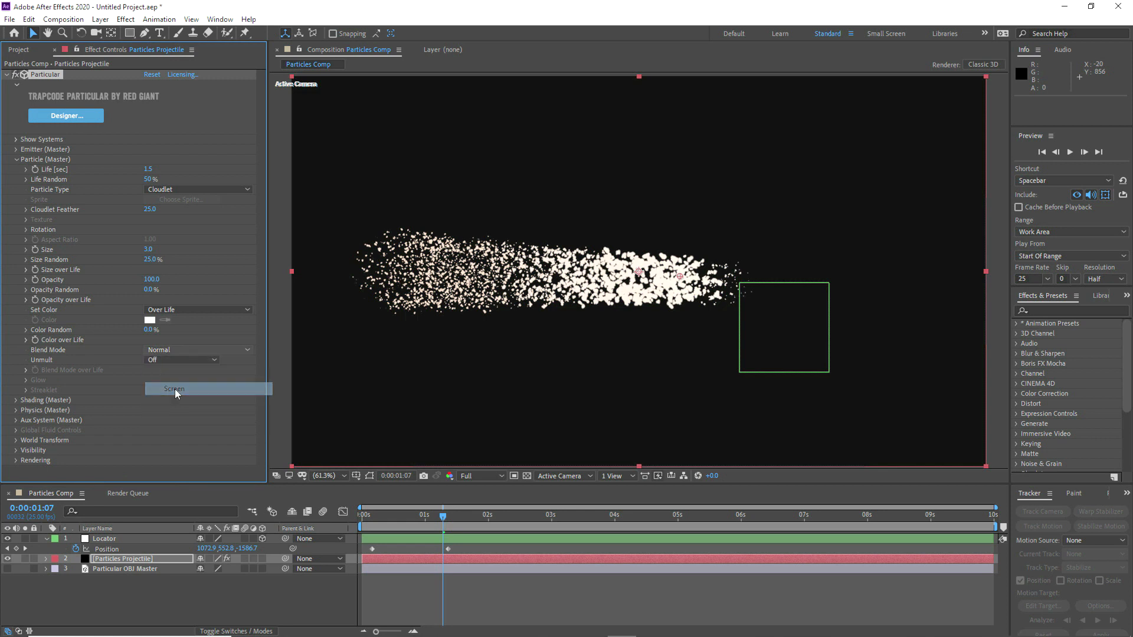
pyautogui.moveTo(375, 517); pyautogui.dragTo(435, 518)
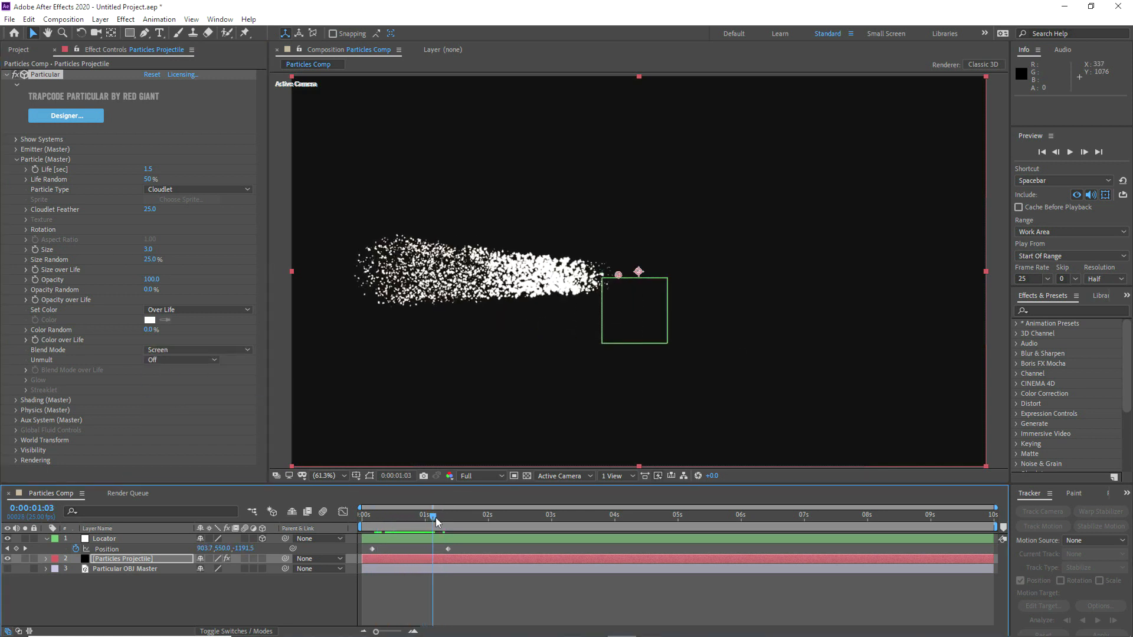
# Step: Switch from the Particle to the Physics settings, go to 0:00:00:07, and lower the preview resolution to Half
pyautogui.click(16, 159)
pyautogui.click(15, 180)
pyautogui.moveTo(370, 517); pyautogui.dragTo(379, 517)
pyautogui.click(479, 476)
pyautogui.click(475, 518)
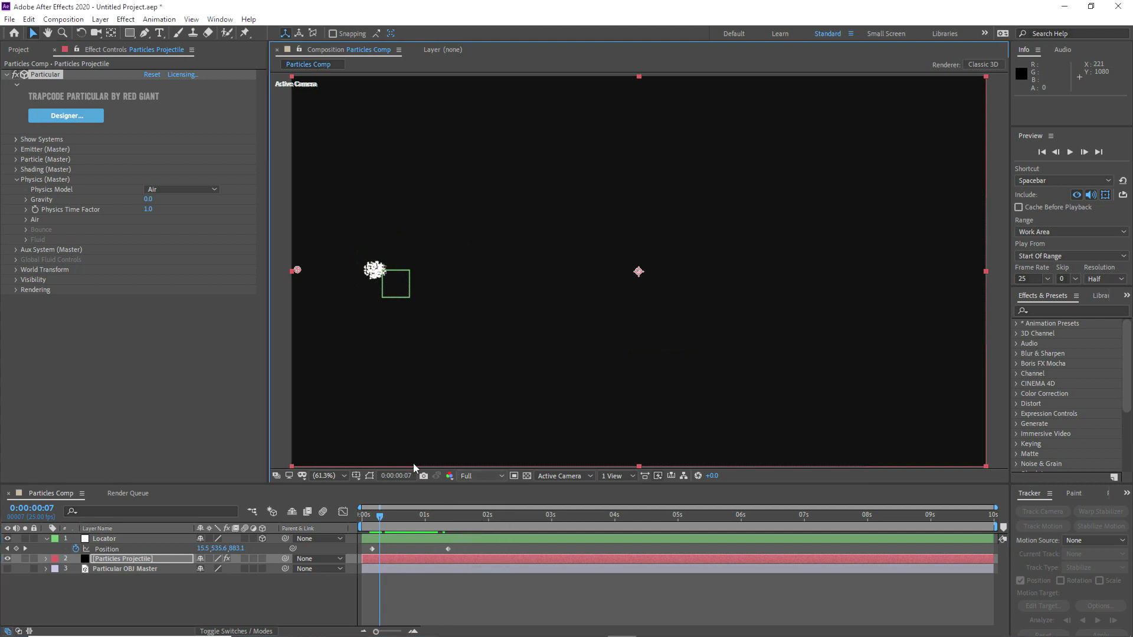
# Step: Set the Physics Model to Fluid and scrub the particle motion up to 0:00:00:15
pyautogui.click(168, 189)
pyautogui.click(171, 229)
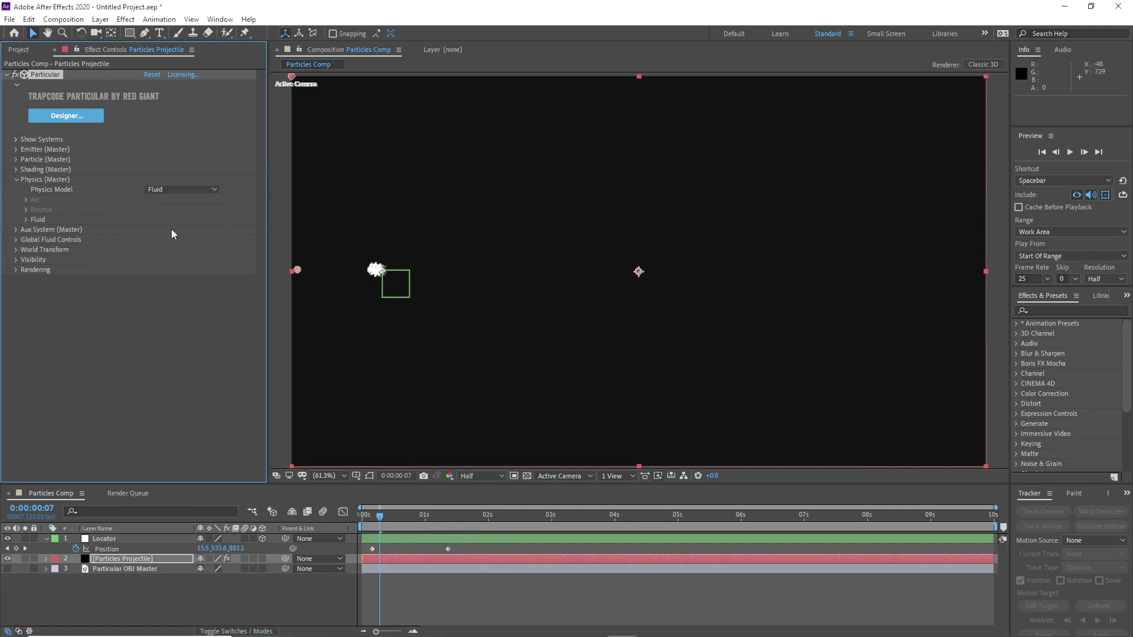
pyautogui.moveTo(381, 520)
pyautogui.mouseDown()
pyautogui.moveTo(452, 518)
pyautogui.moveTo(400, 521)
pyautogui.mouseUp()
# Step: In the Fluid physics settings, set Force Region Size to 1000 and Buoyancy to 1
pyautogui.click(26, 220)
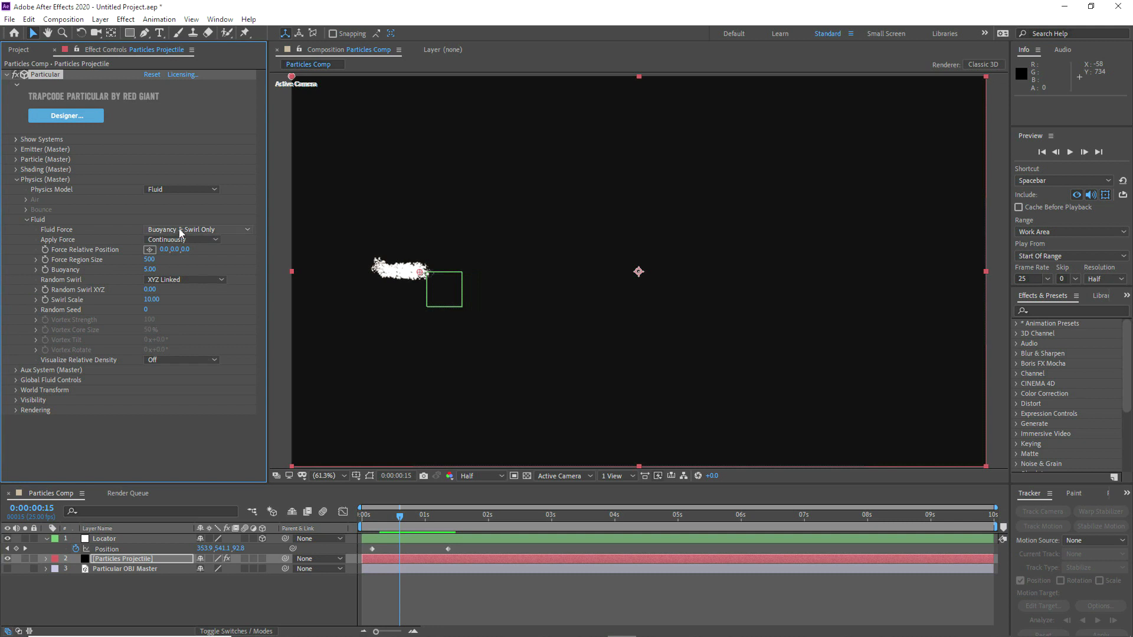
pyautogui.click(149, 260)
pyautogui.write('1000')
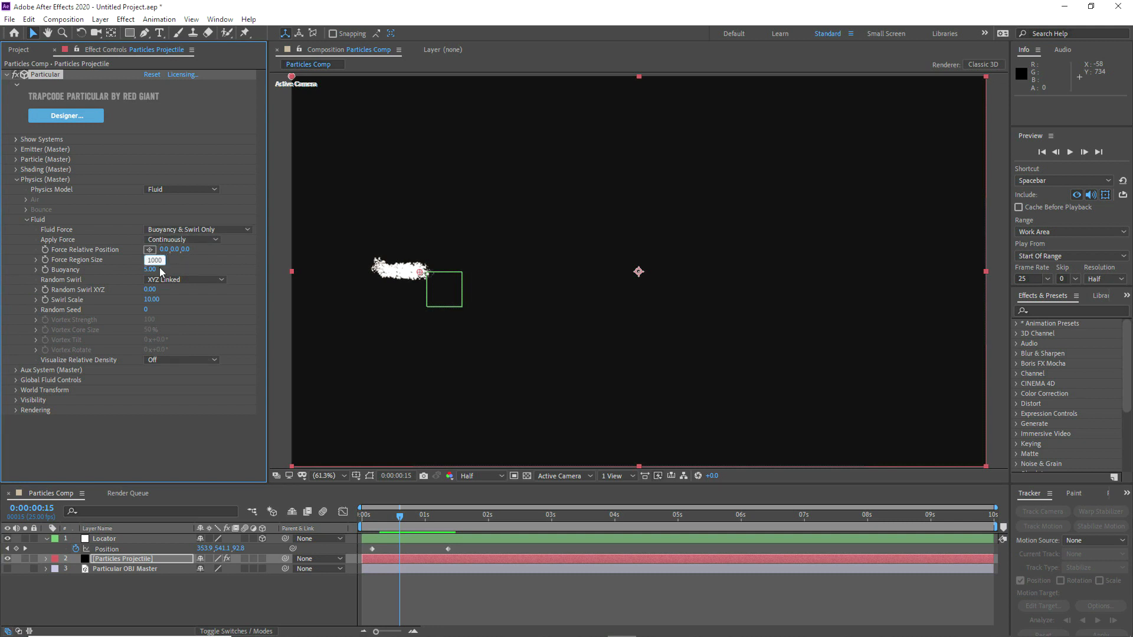
pyautogui.moveTo(161, 272); pyautogui.dragTo(152, 271)
pyautogui.click(153, 271)
pyautogui.write('1')
pyautogui.press('Return')
# Step: Go to 0:00:00:20 and set the fluid's Random Swirl XYZ to 50
pyautogui.moveTo(379, 519); pyautogui.dragTo(412, 513)
pyautogui.moveTo(150, 291); pyautogui.dragTo(172, 290)
pyautogui.click(152, 289)
pyautogui.write('5')
pyautogui.click(181, 293)
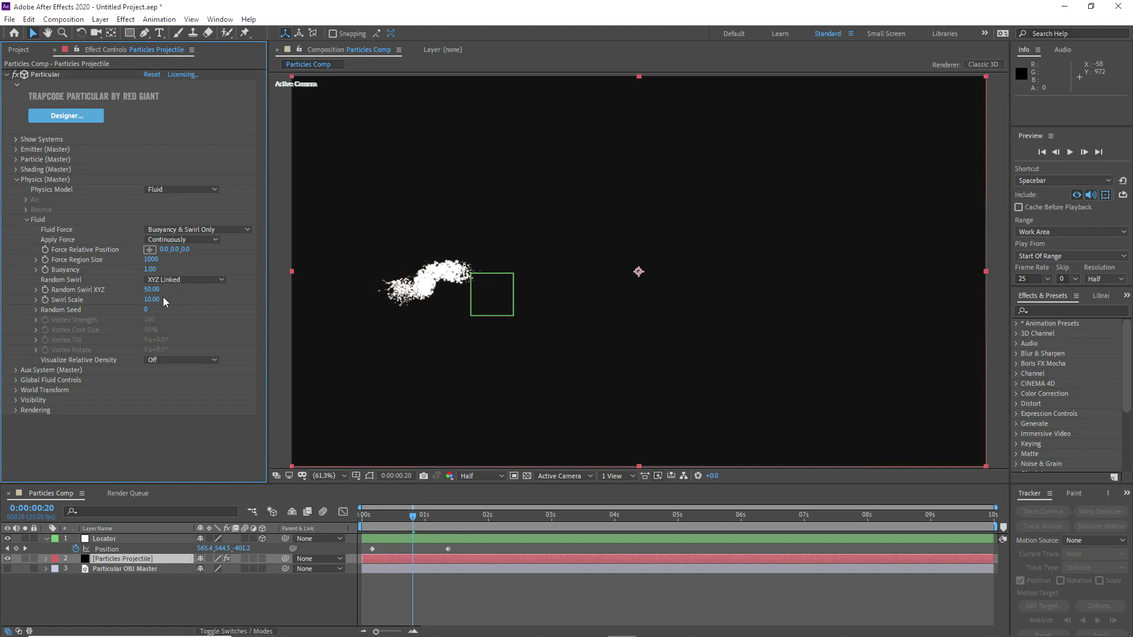
# Step: Set the fluid's Swirl Scale to 500 and its Random Seed to 3900
pyautogui.click(156, 300)
pyautogui.write('500')
pyautogui.click(183, 302)
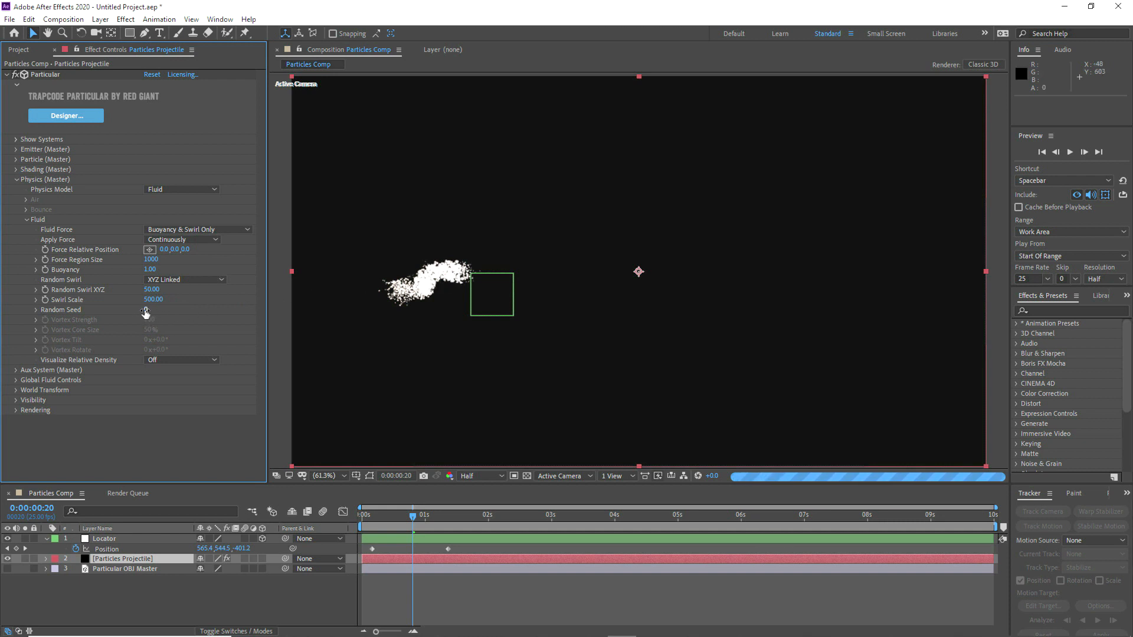
pyautogui.moveTo(147, 310); pyautogui.dragTo(169, 315)
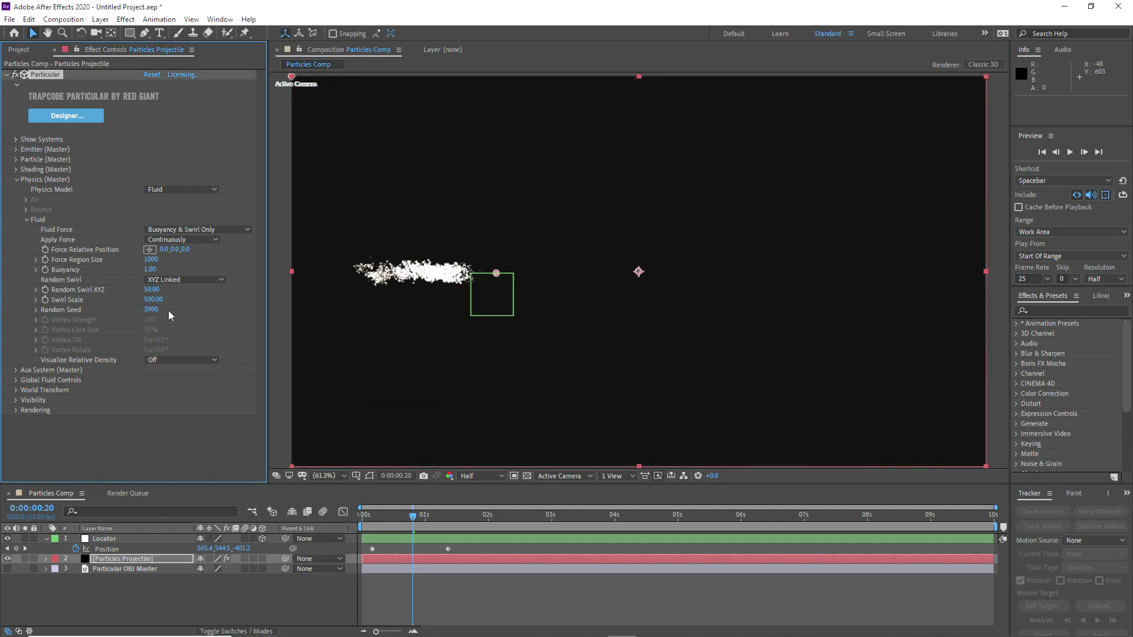
# Step: Scrub the trail from 0:00:00:04 onward, stop at 0:00:01:04, and set Visualize Relative Density to Brightness
pyautogui.click(371, 519)
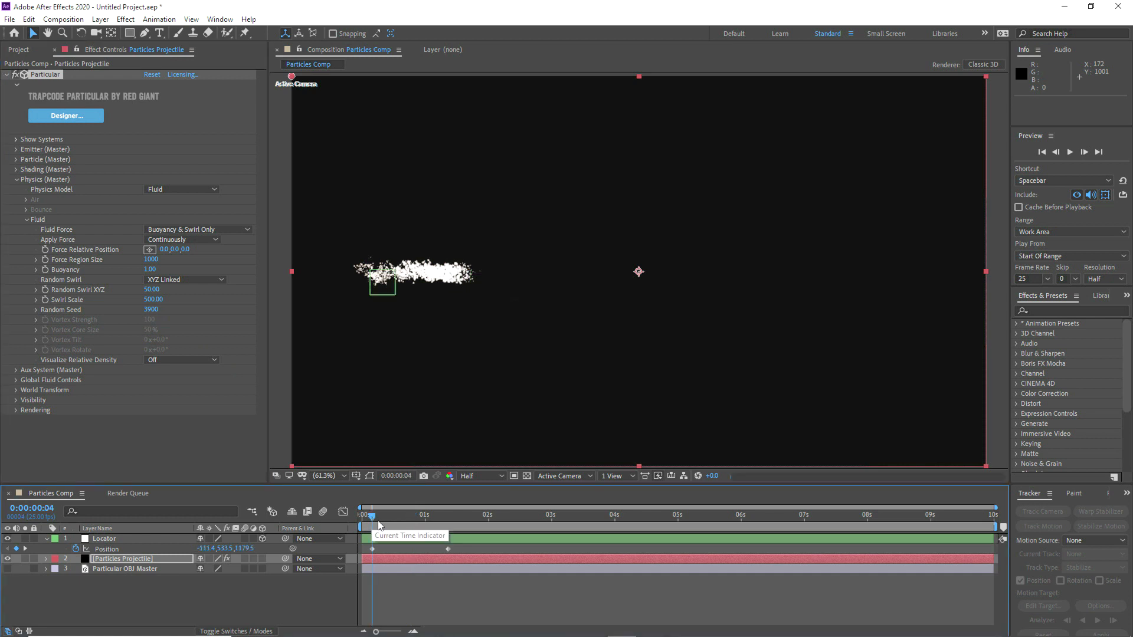
pyautogui.moveTo(374, 517); pyautogui.dragTo(441, 519)
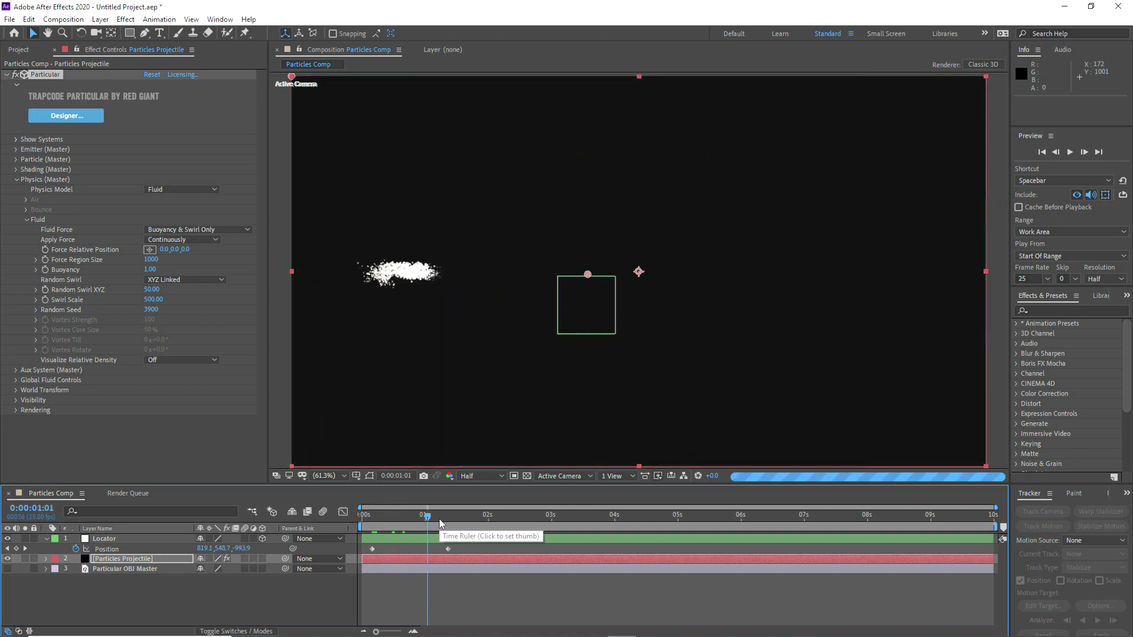
pyautogui.click(452, 518)
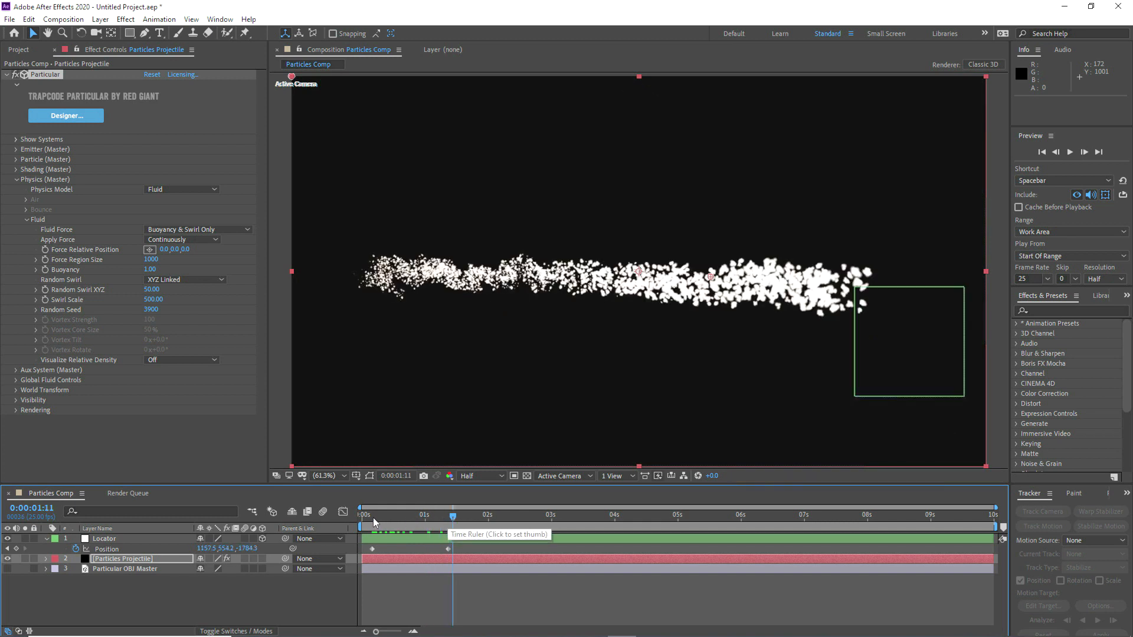
pyautogui.moveTo(373, 518); pyautogui.dragTo(437, 519)
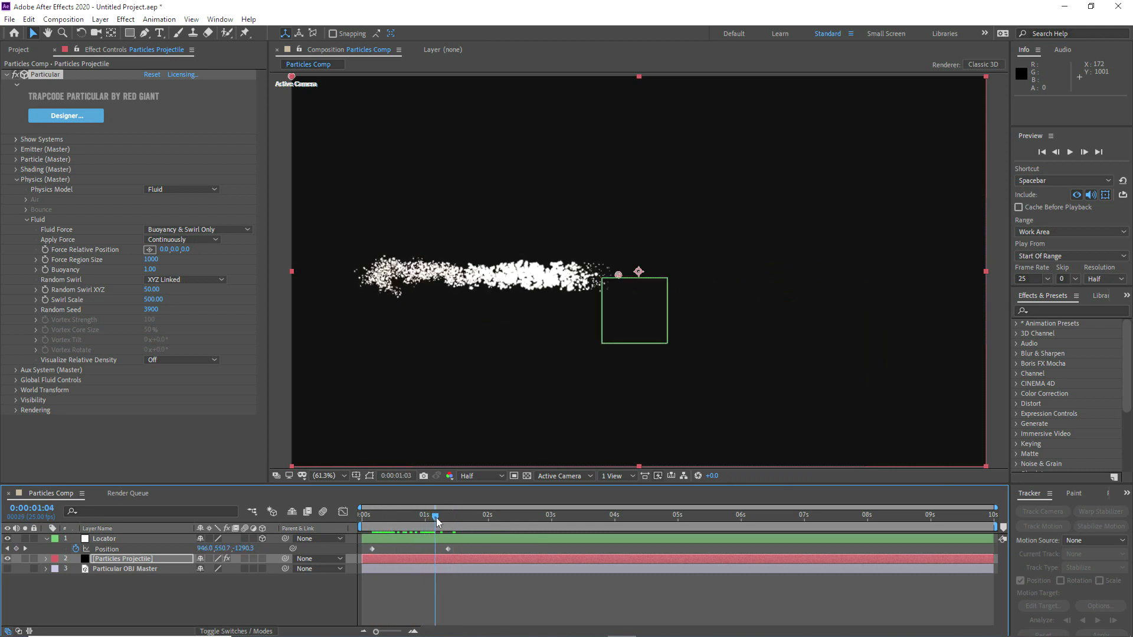
pyautogui.click(157, 359)
pyautogui.click(173, 400)
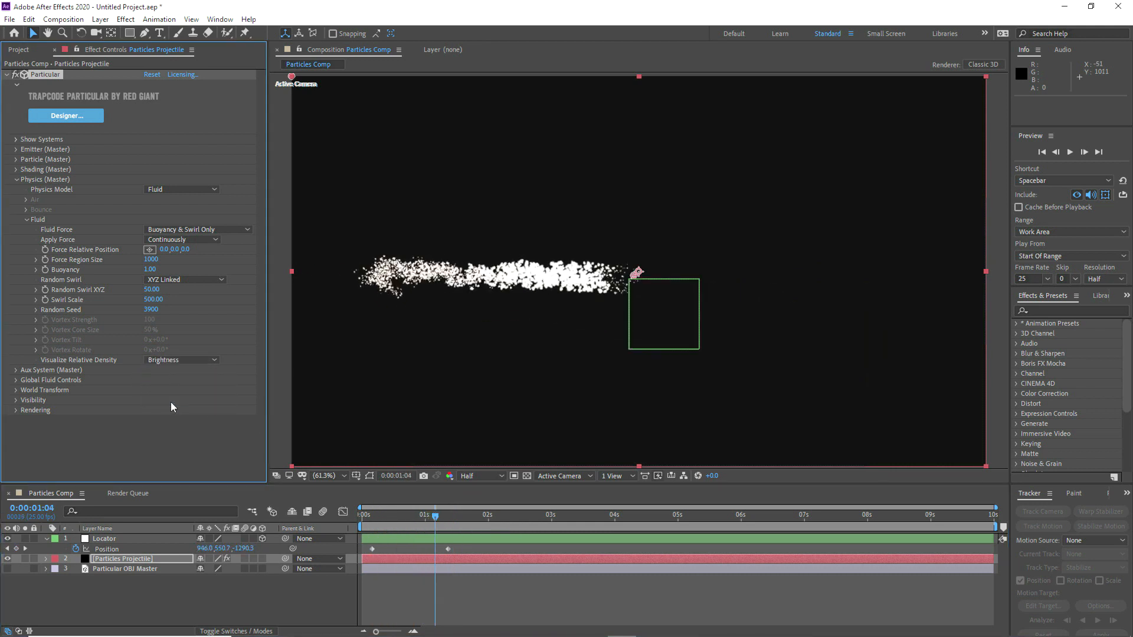
# Step: In Global Fluid Controls, set Simulation Fidelity to 6, Viscosity to 35 and Fluid Time Factor to 3
pyautogui.click(16, 381)
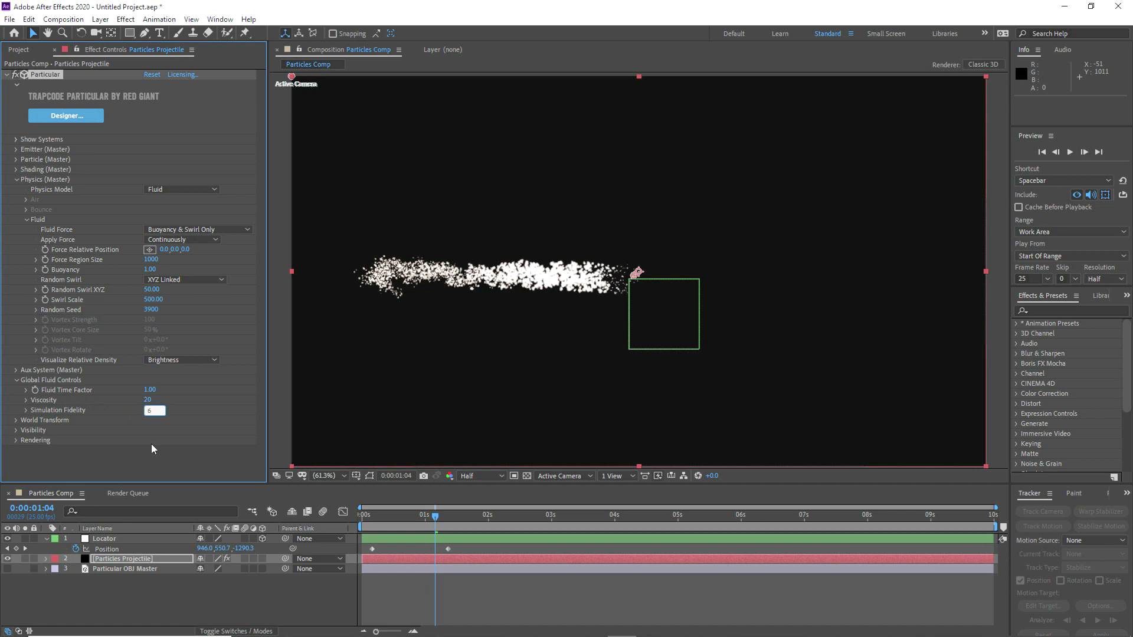
pyautogui.moveTo(142, 397); pyautogui.dragTo(151, 398)
pyautogui.click(151, 391)
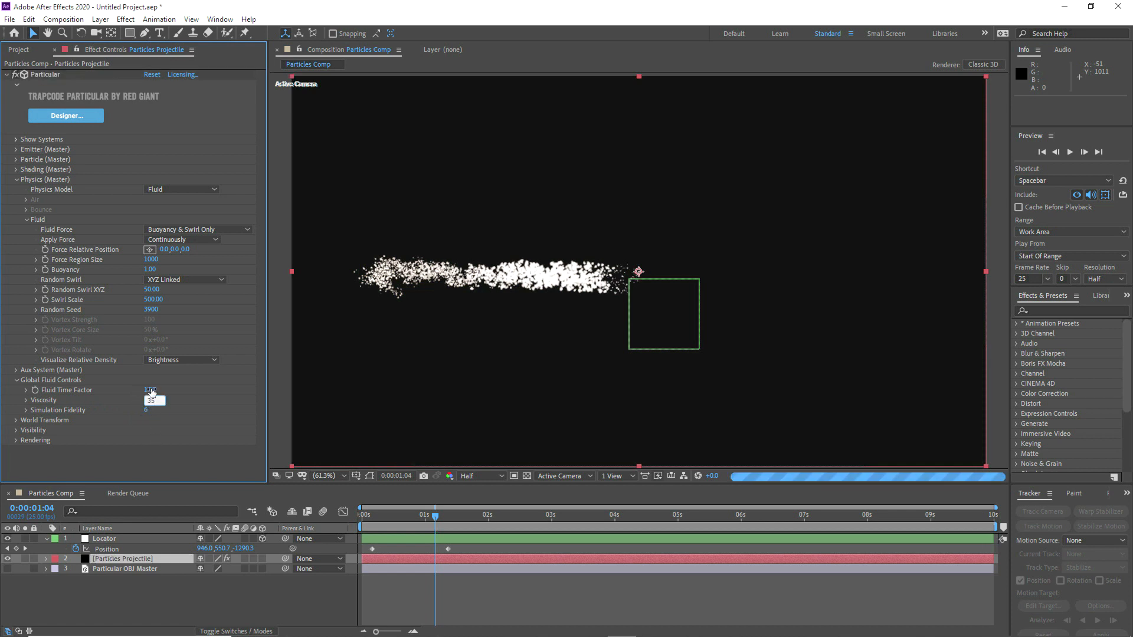
pyautogui.write('3')
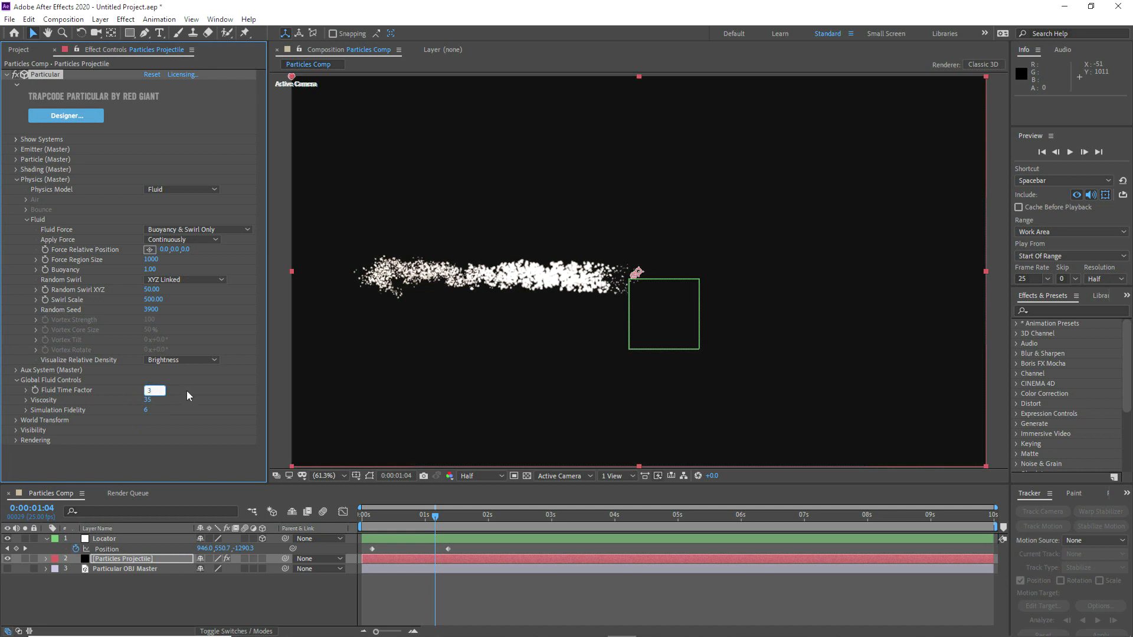
pyautogui.press('Return')
# Step: Examine how the swirling particle trail develops between 0:00:00:01 and 0:00:01:16, and return to 0:00:00:16
pyautogui.click(364, 516)
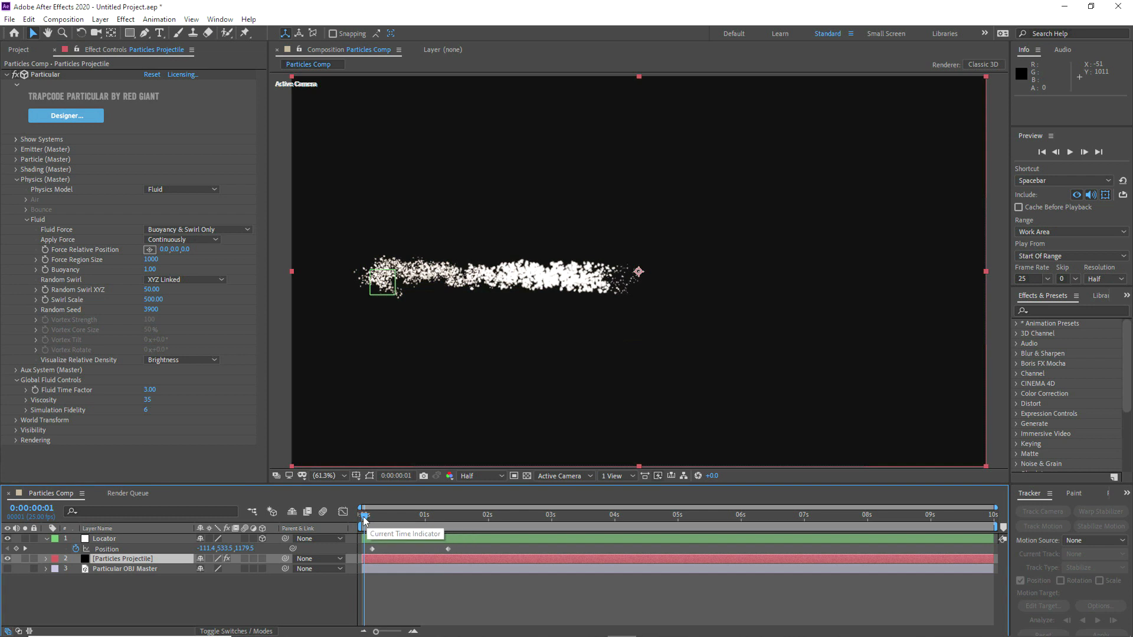
pyautogui.click(372, 516)
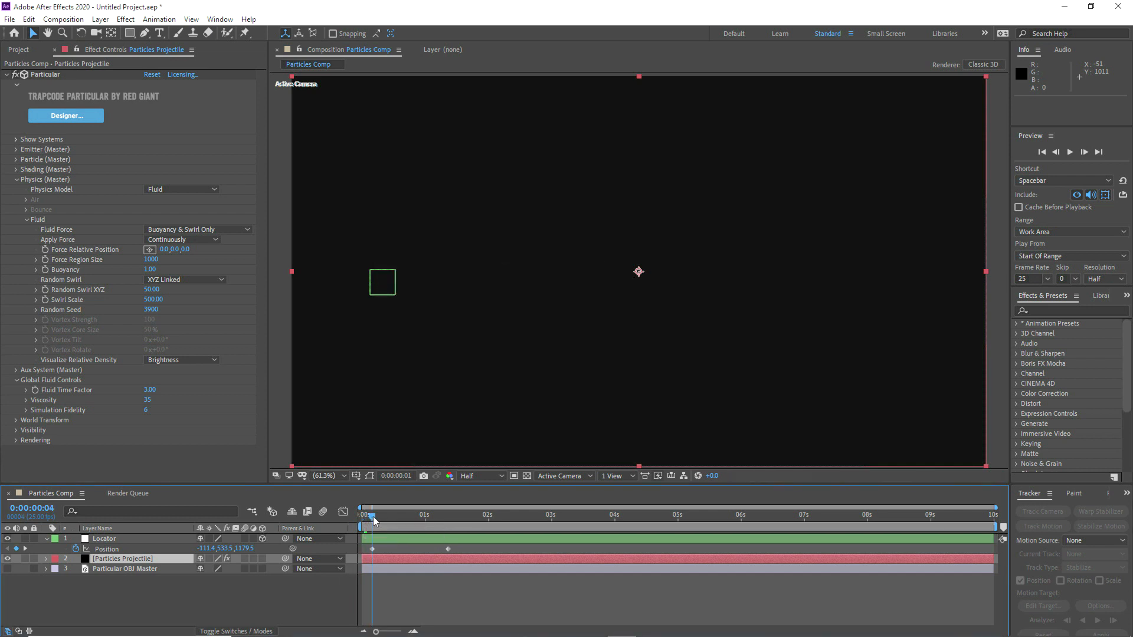
pyautogui.click(392, 516)
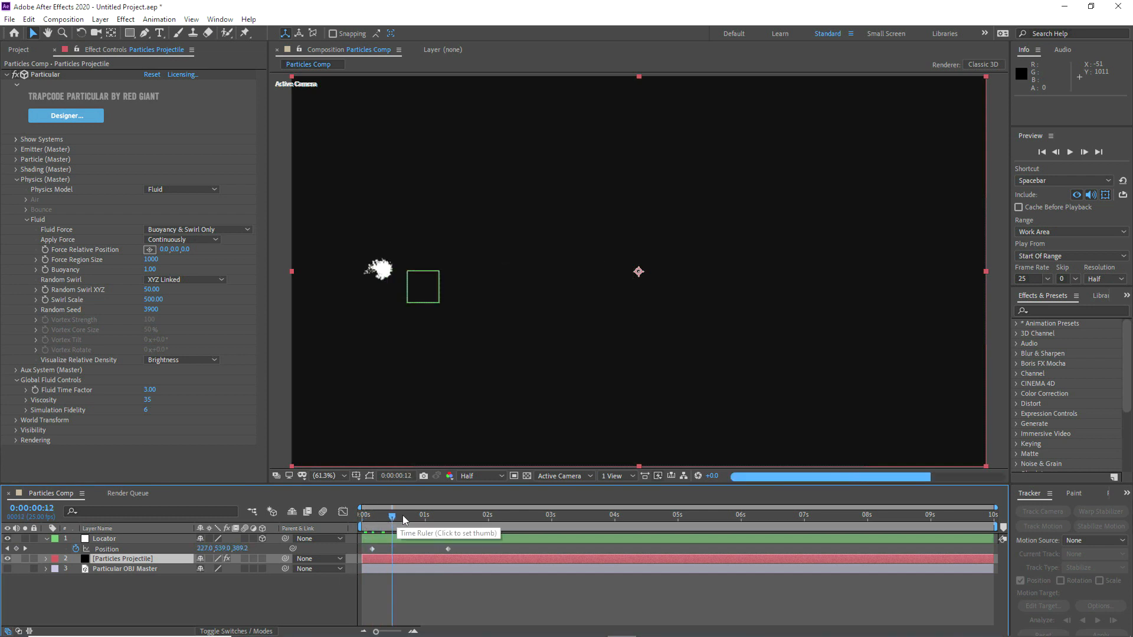
pyautogui.click(414, 515)
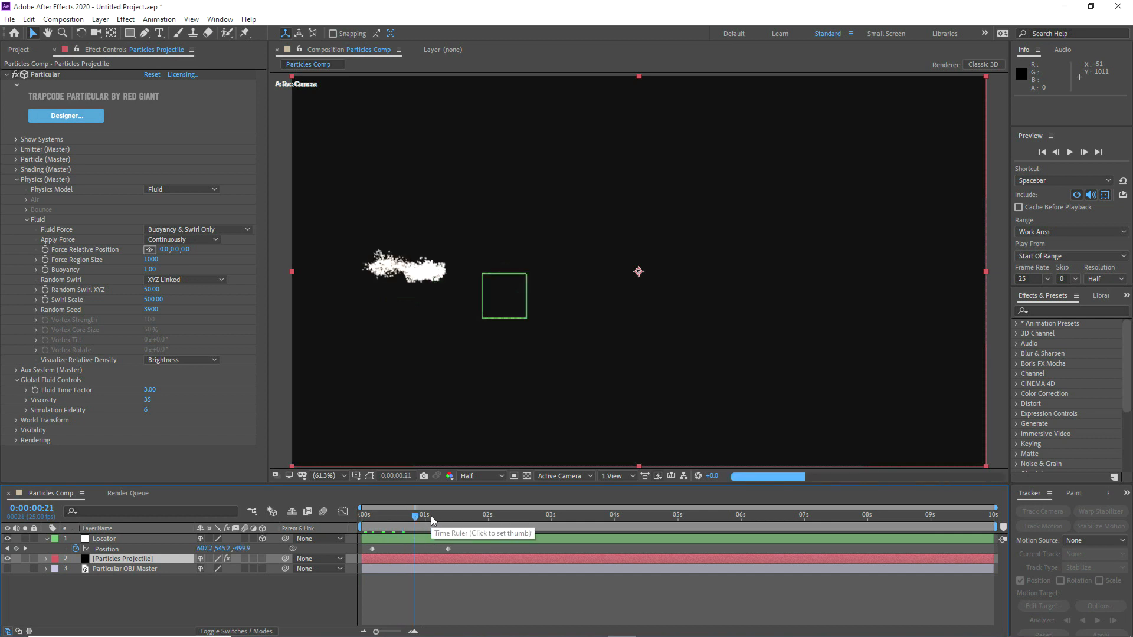
pyautogui.click(430, 516)
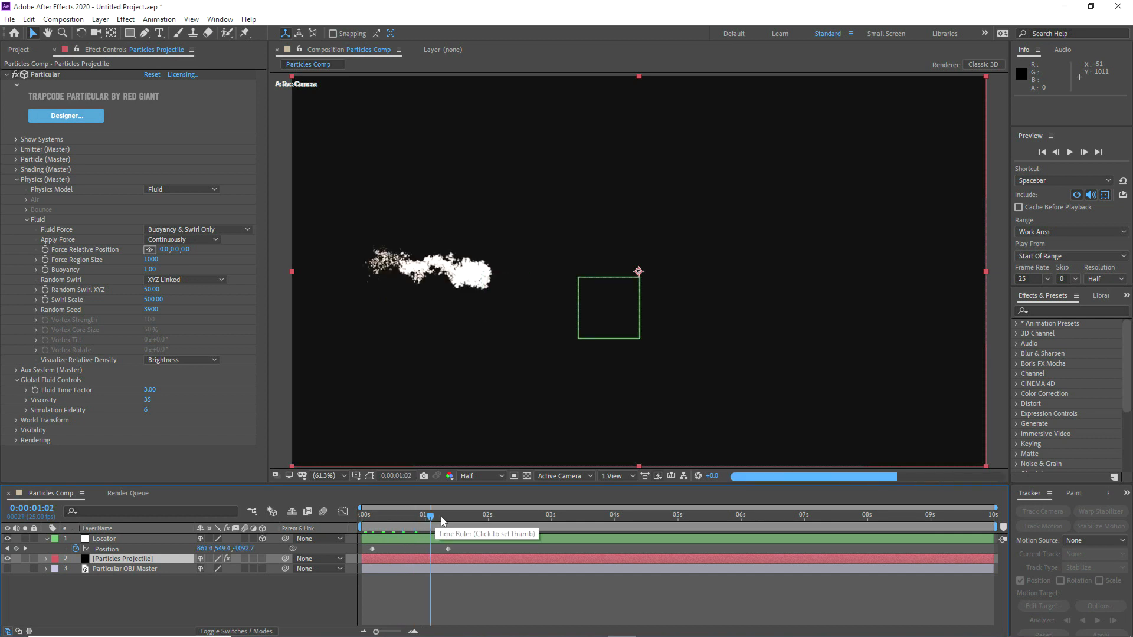
pyautogui.click(448, 516)
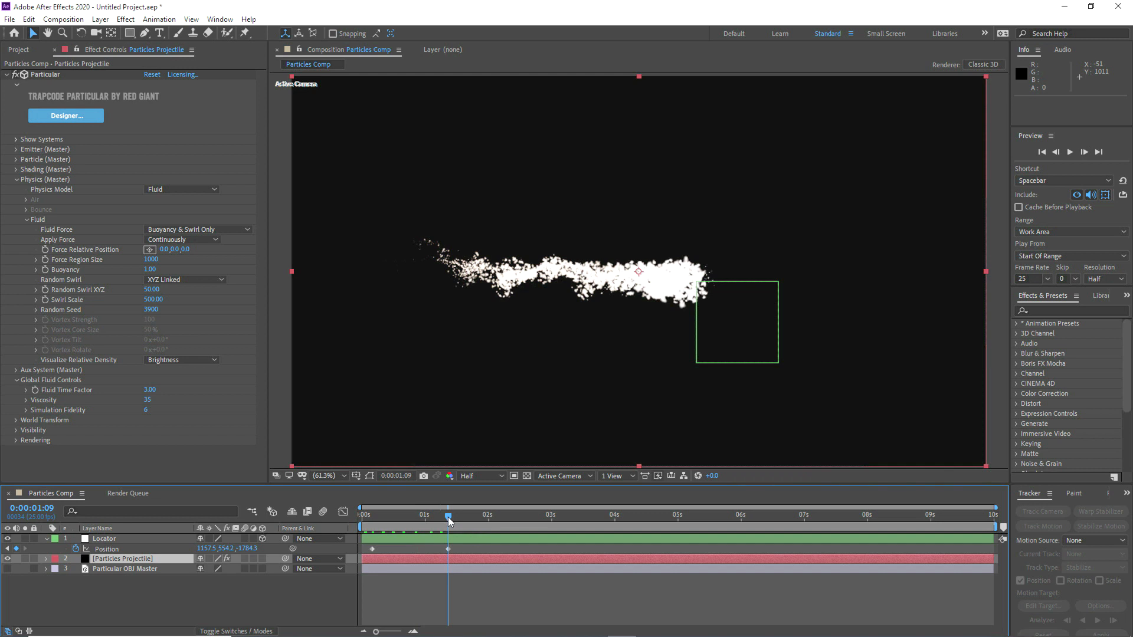
pyautogui.click(465, 516)
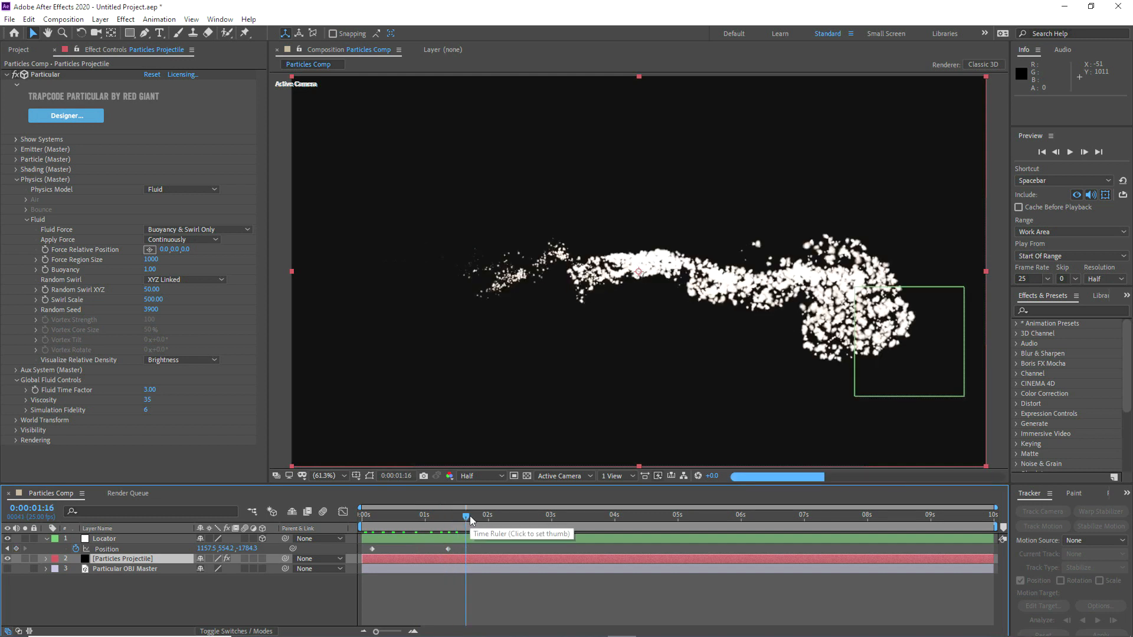
pyautogui.moveTo(373, 517); pyautogui.dragTo(402, 516)
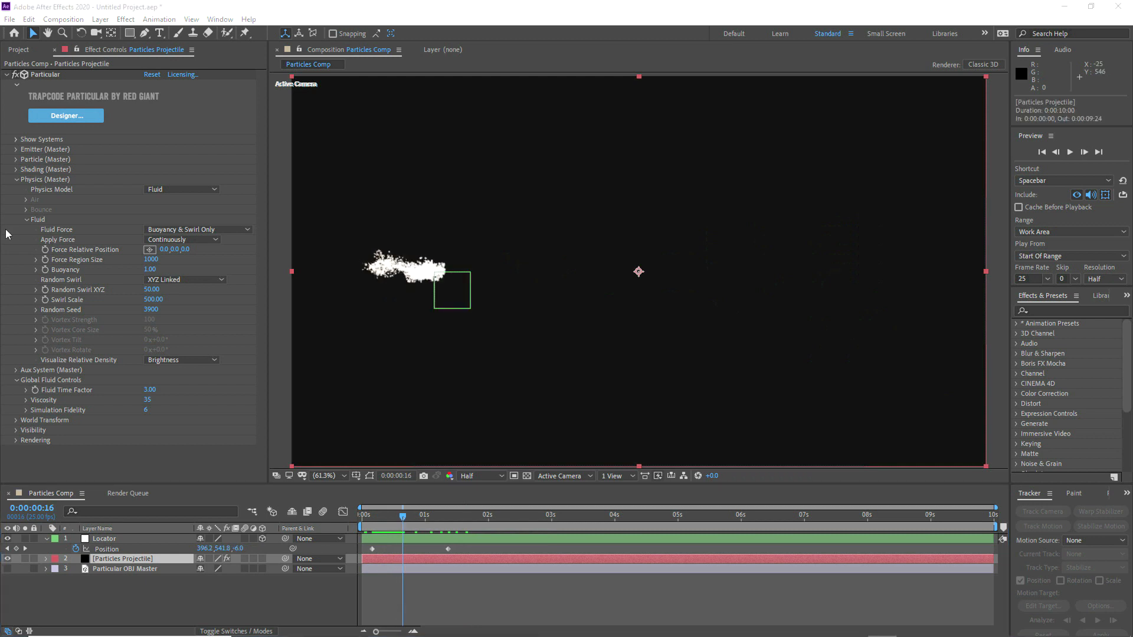
# Step: Switch from the Physics to the Aux System settings, set Emit to Continuously, and scrub up to 0:00:01:02
pyautogui.click(24, 220)
pyautogui.click(16, 179)
pyautogui.click(15, 201)
pyautogui.click(16, 190)
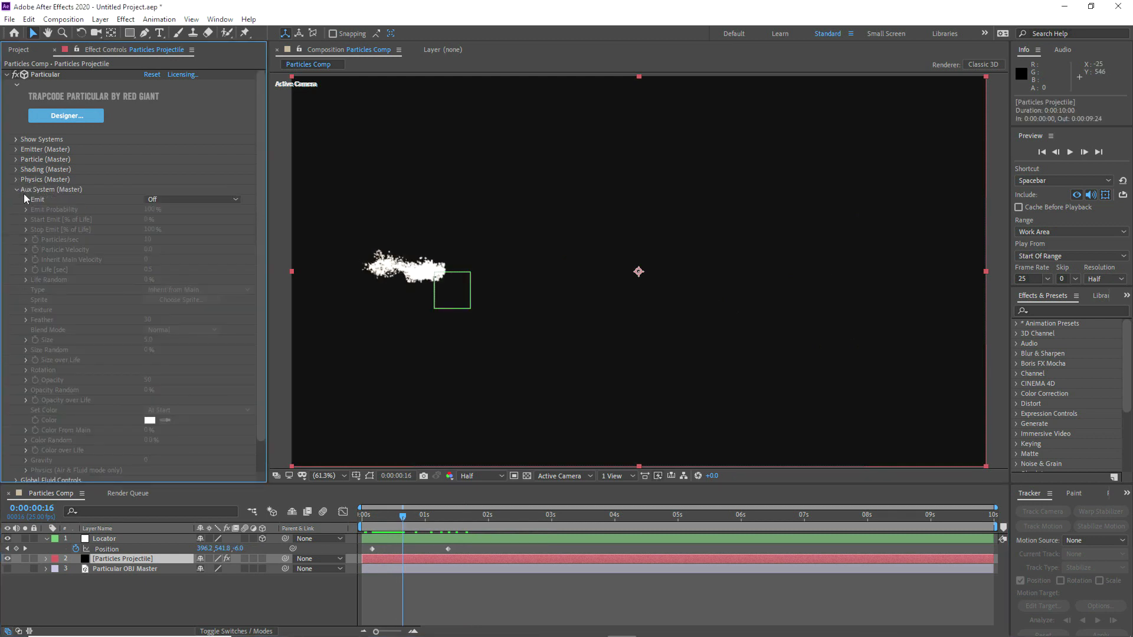
pyautogui.click(162, 199)
pyautogui.click(184, 238)
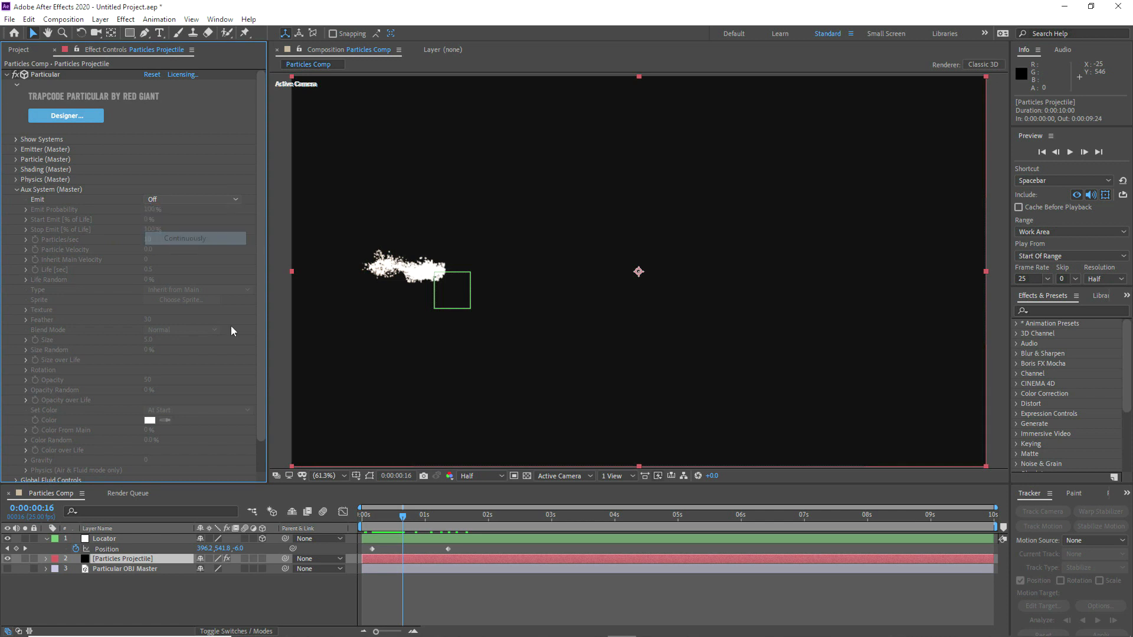
pyautogui.moveTo(414, 516); pyautogui.dragTo(430, 515)
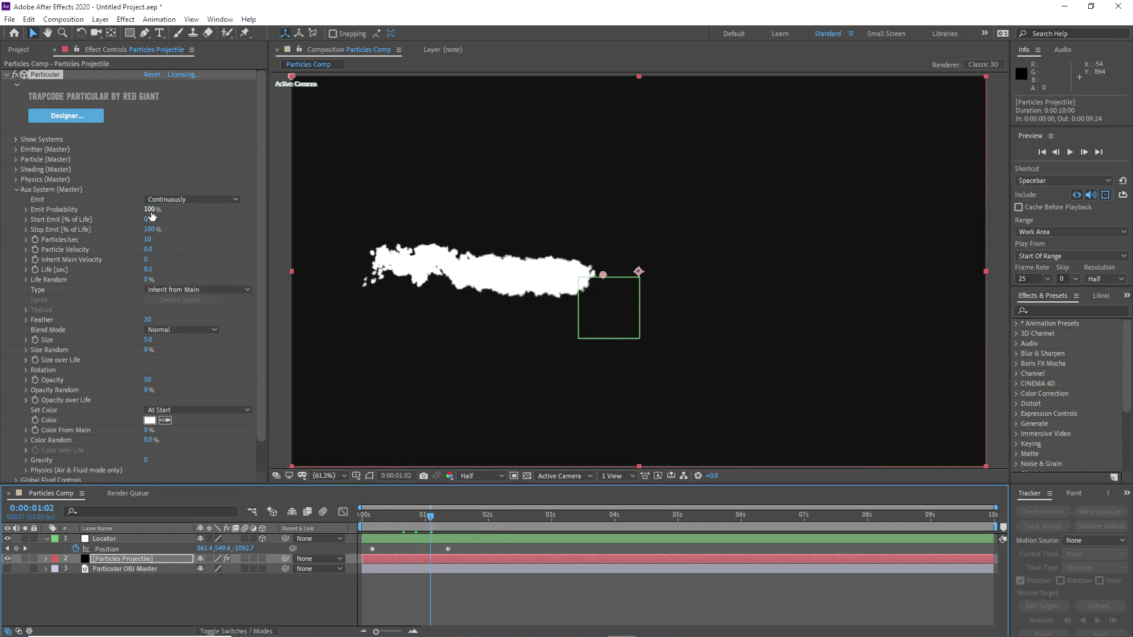
# Step: Set the Aux System's Stop Emit to 50% of particle life
pyautogui.click(149, 230)
pyautogui.write('50')
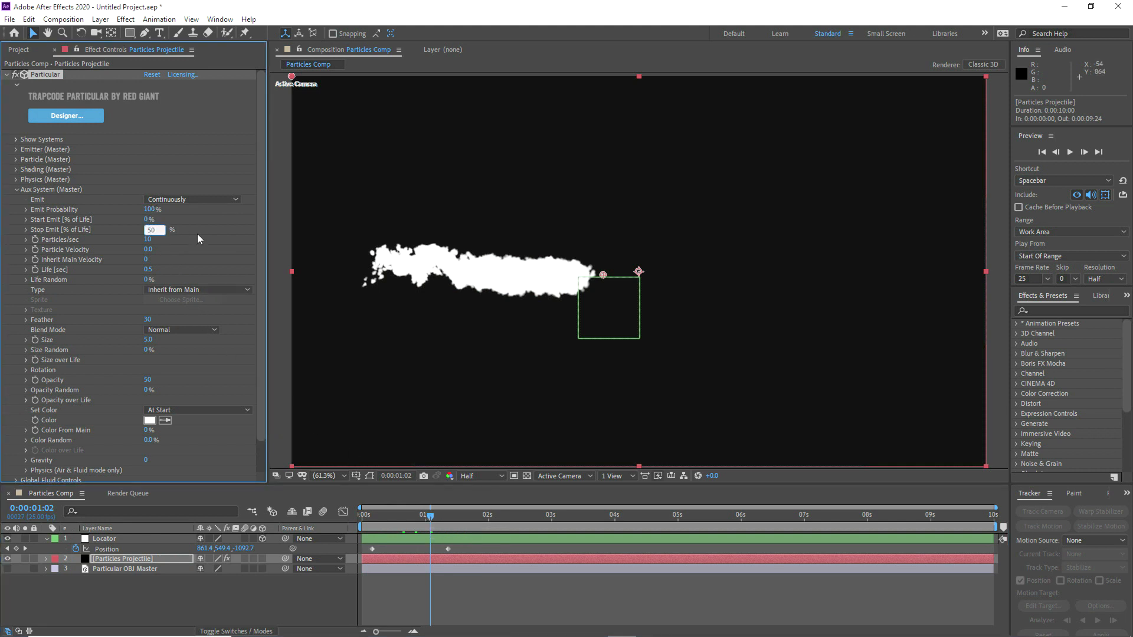
pyautogui.press('Return')
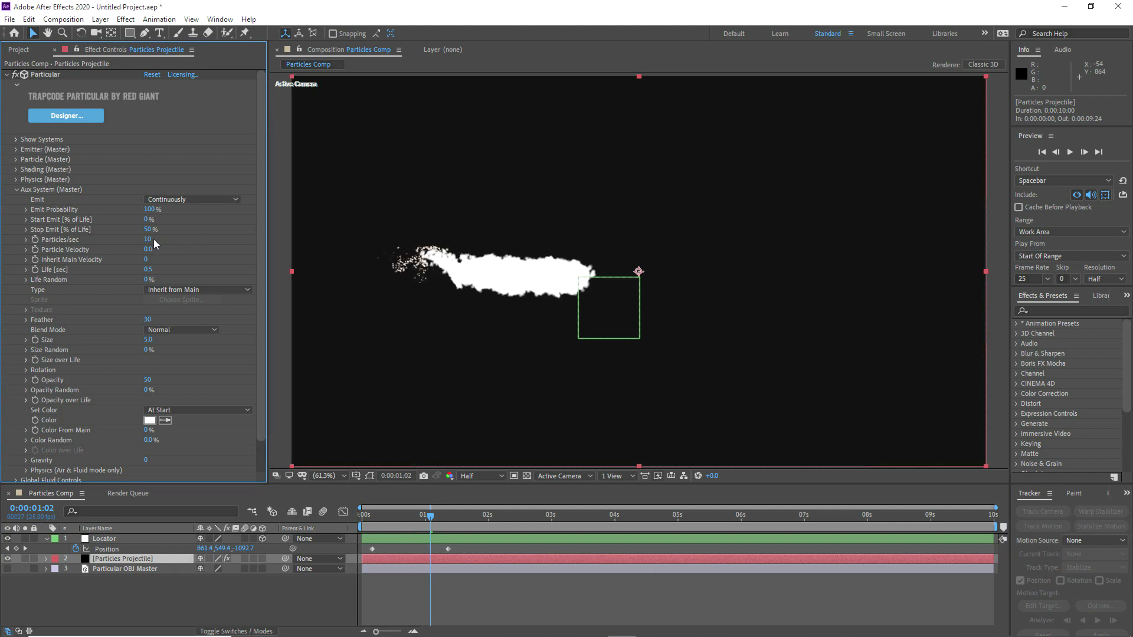
# Step: Set the auxiliary particles' Size to 1 and Size Random to 50%
pyautogui.click(148, 341)
pyautogui.write('1')
pyautogui.click(149, 350)
pyautogui.write('50')
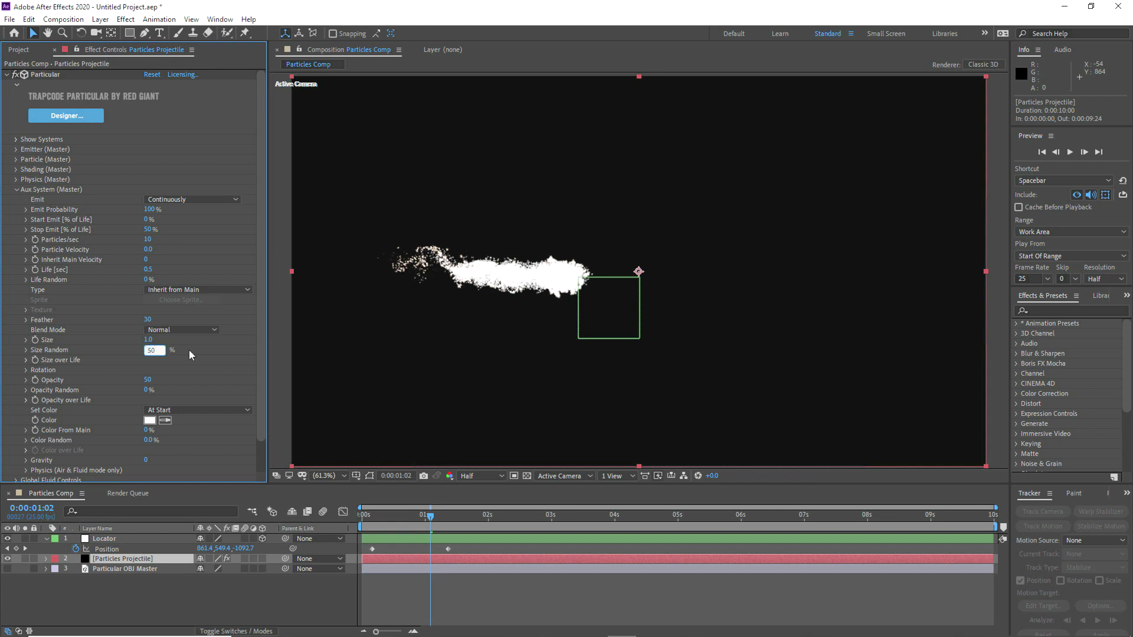
pyautogui.press('Return')
# Step: Change the auxiliary particles' Blend Mode to Screen and their Type to Sphere
pyautogui.click(164, 331)
pyautogui.click(176, 367)
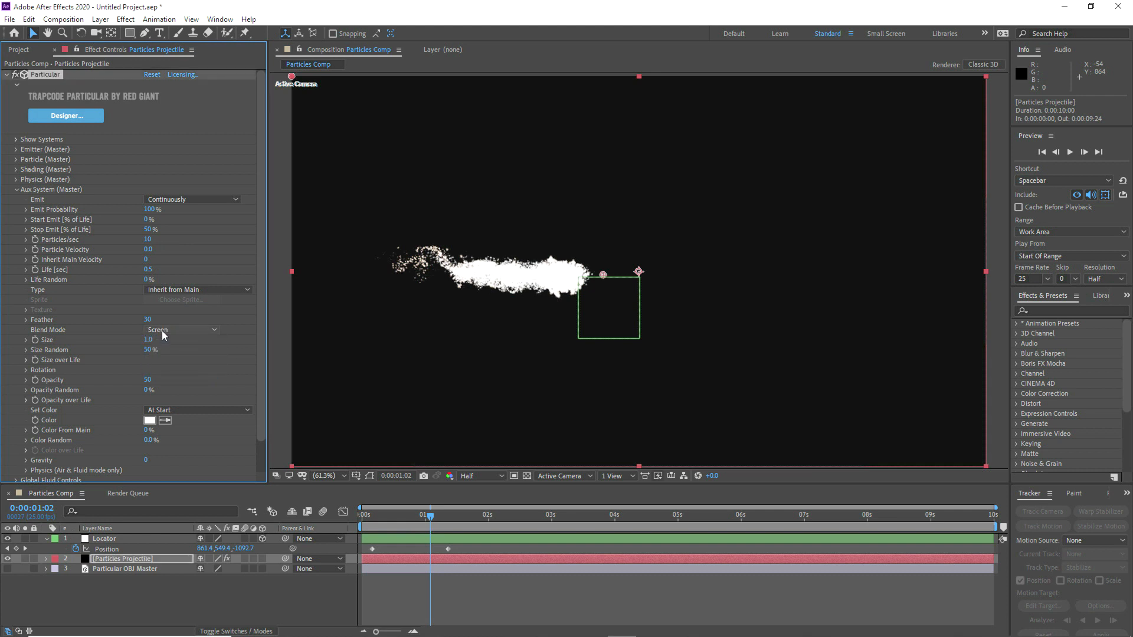
pyautogui.click(161, 293)
pyautogui.click(158, 302)
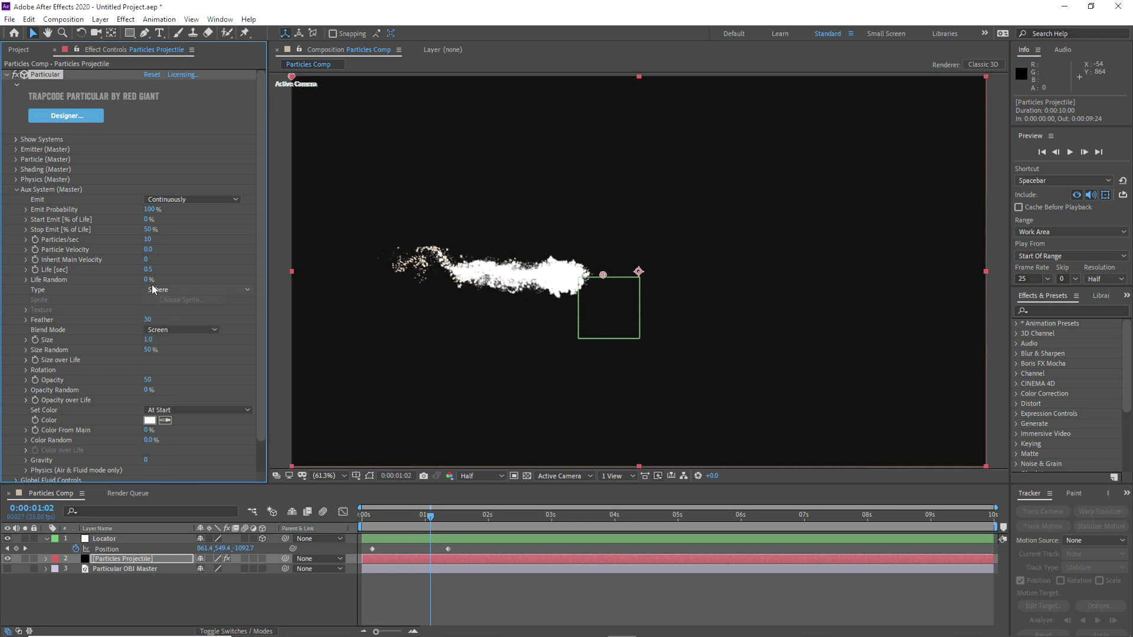
# Step: Set the auxiliary particles' Life Random to 100%
pyautogui.click(146, 279)
pyautogui.write('100')
pyautogui.press('Return')
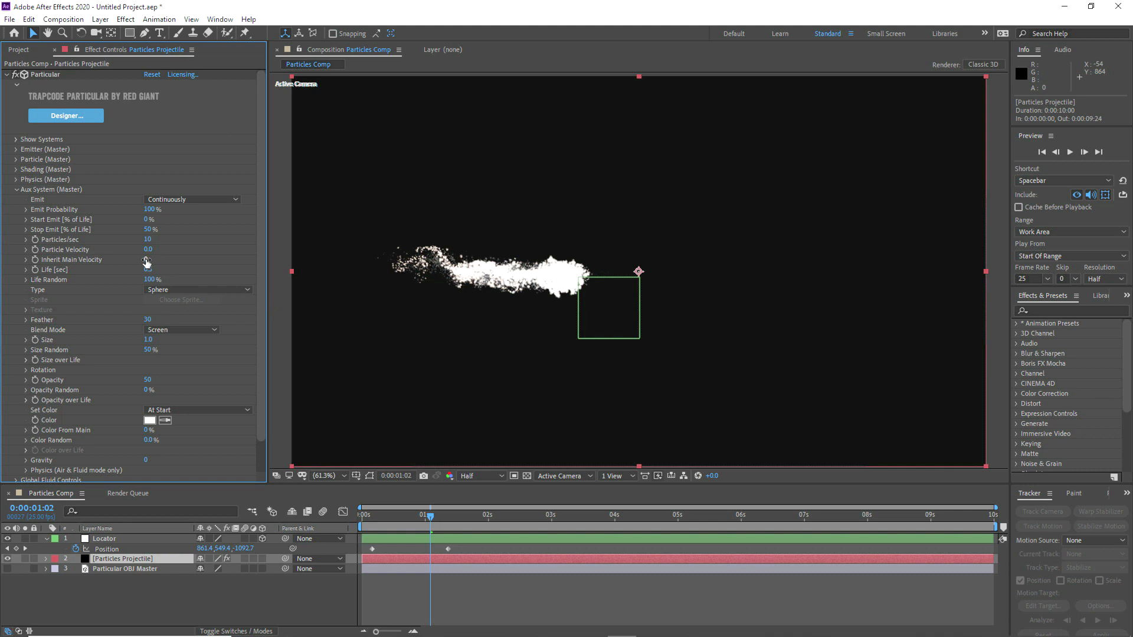
# Step: Set the auxiliary particles' Inherit Main Velocity to 25 and Particle Velocity to 15
pyautogui.click(151, 249)
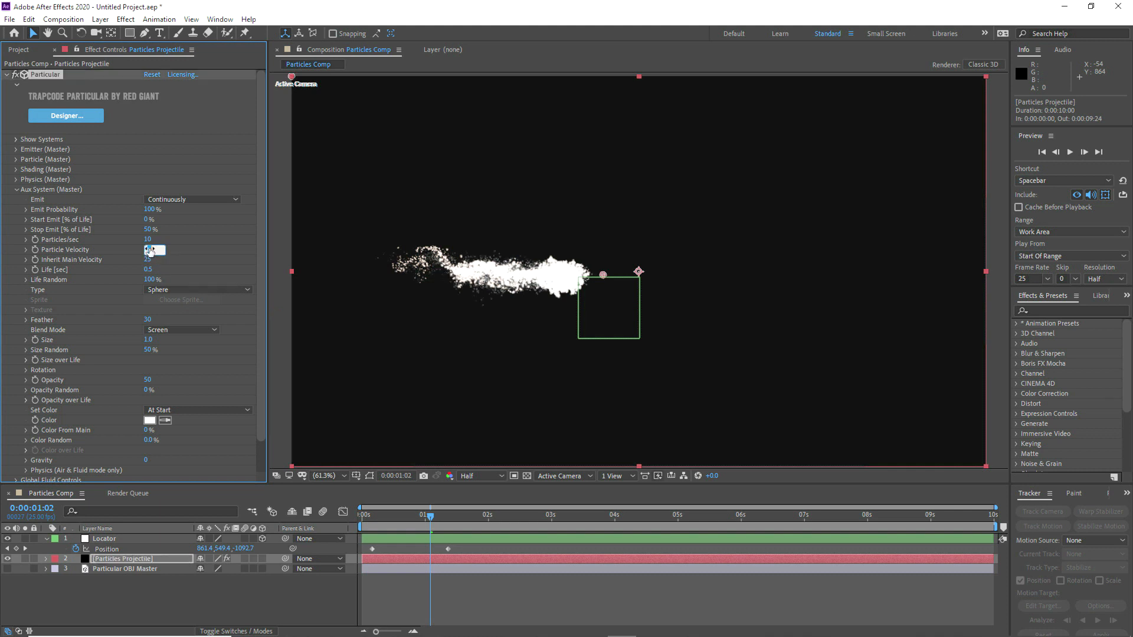
pyautogui.write('15')
pyautogui.press('Return')
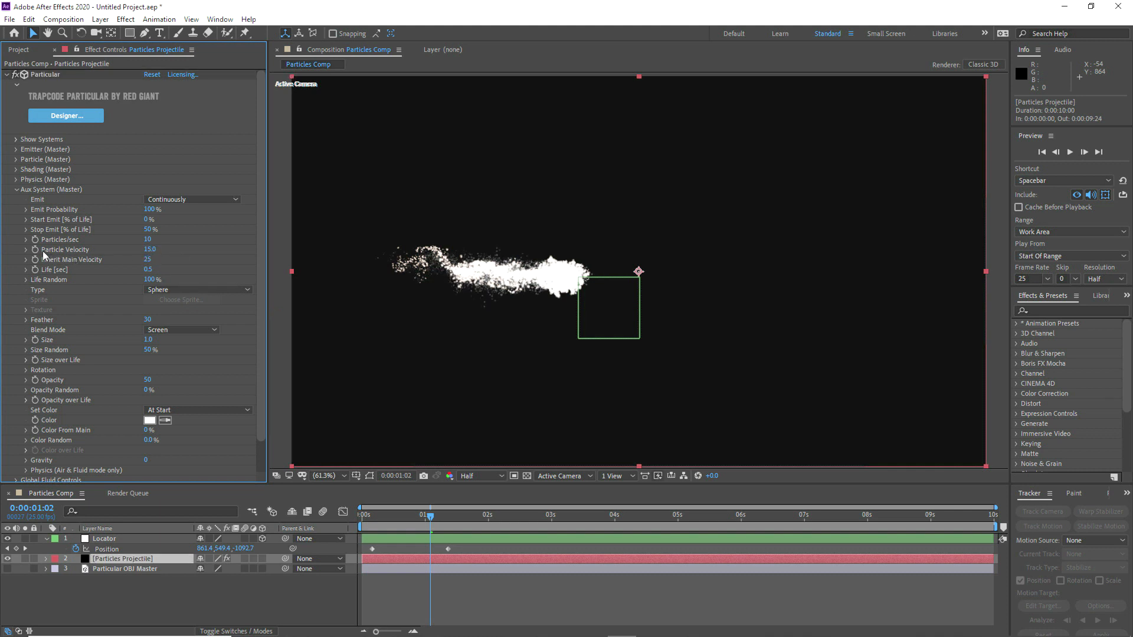
# Step: Add the expression wiggle (10, 10) to the auxiliary system's Particle Velocity
pyautogui.keyDown('alt'); pyautogui.click(35, 249); pyautogui.keyUp('alt')
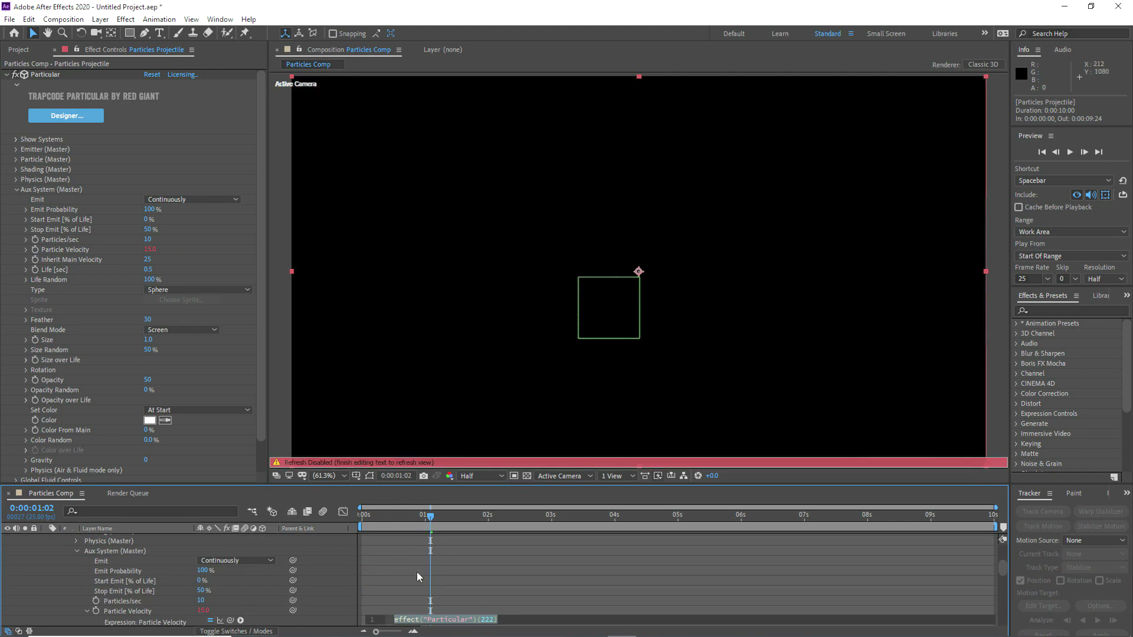
pyautogui.write('wiggle (10, 10)')
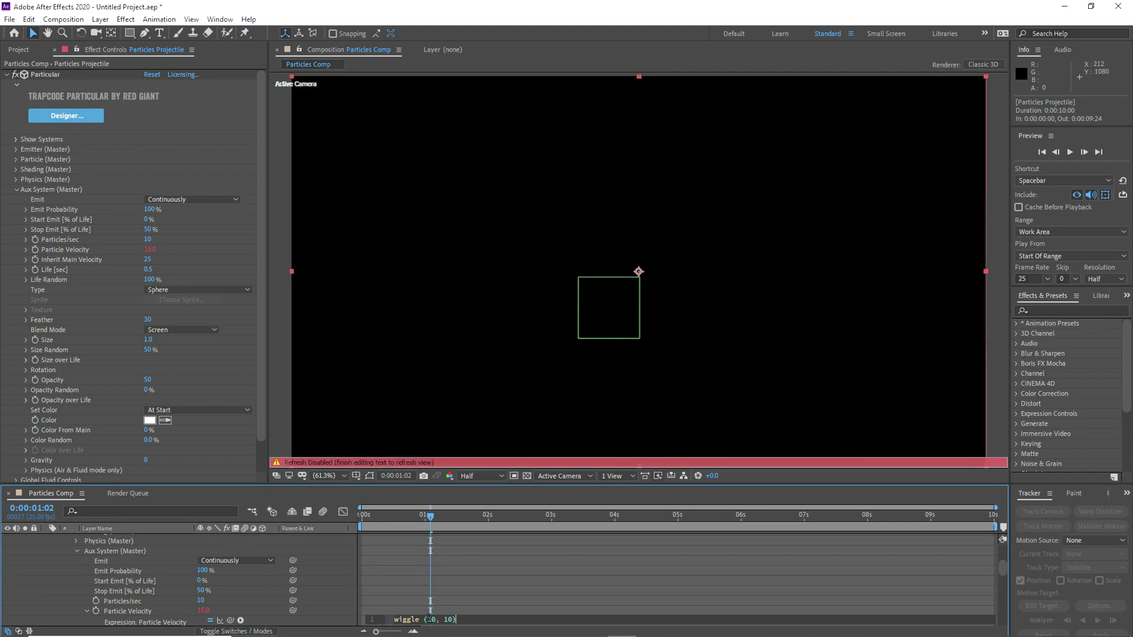
pyautogui.moveTo(461, 618); pyautogui.dragTo(391, 619)
pyautogui.write('wi')
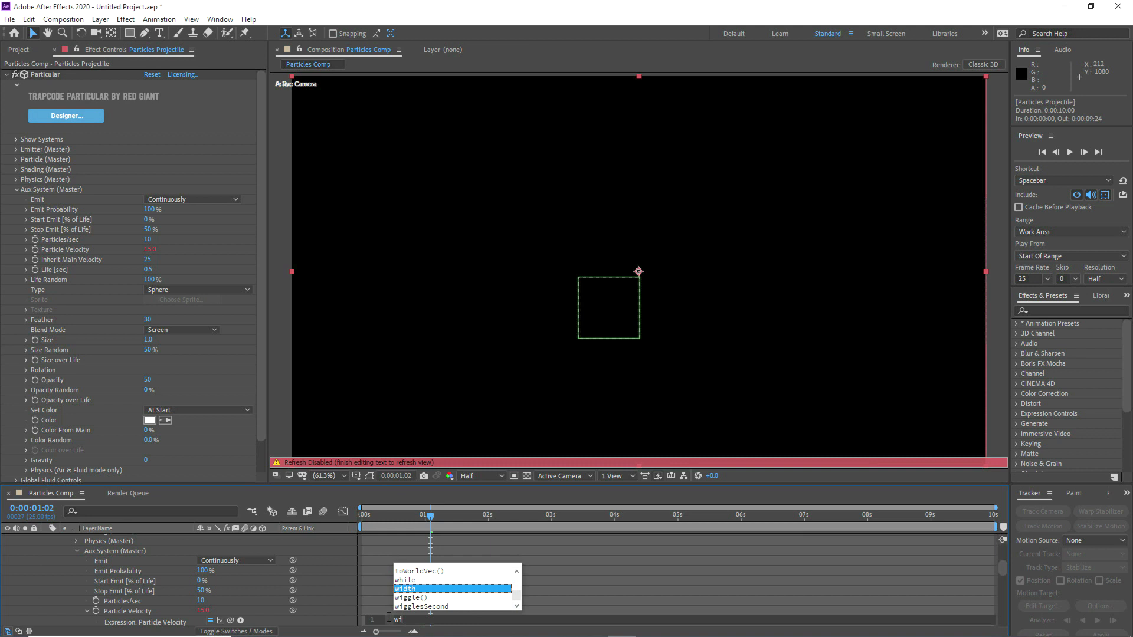
pyautogui.write('ggle (10, 10')
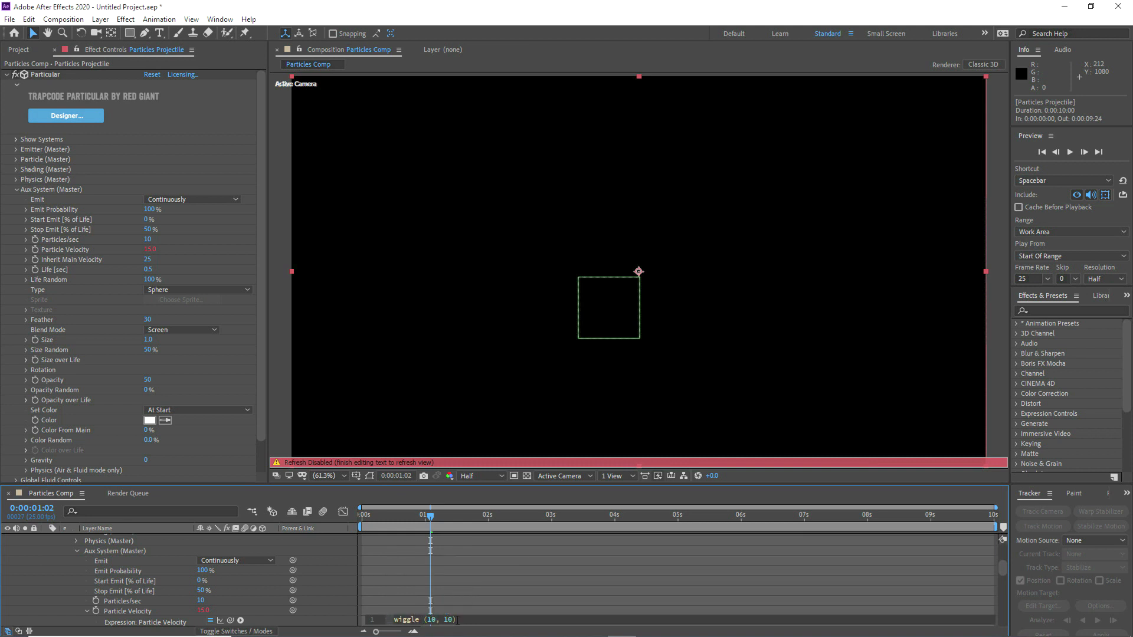
pyautogui.click(446, 591)
pyautogui.scroll(2, 104, 557)
pyautogui.scroll(3, 104, 556)
pyautogui.click(112, 558)
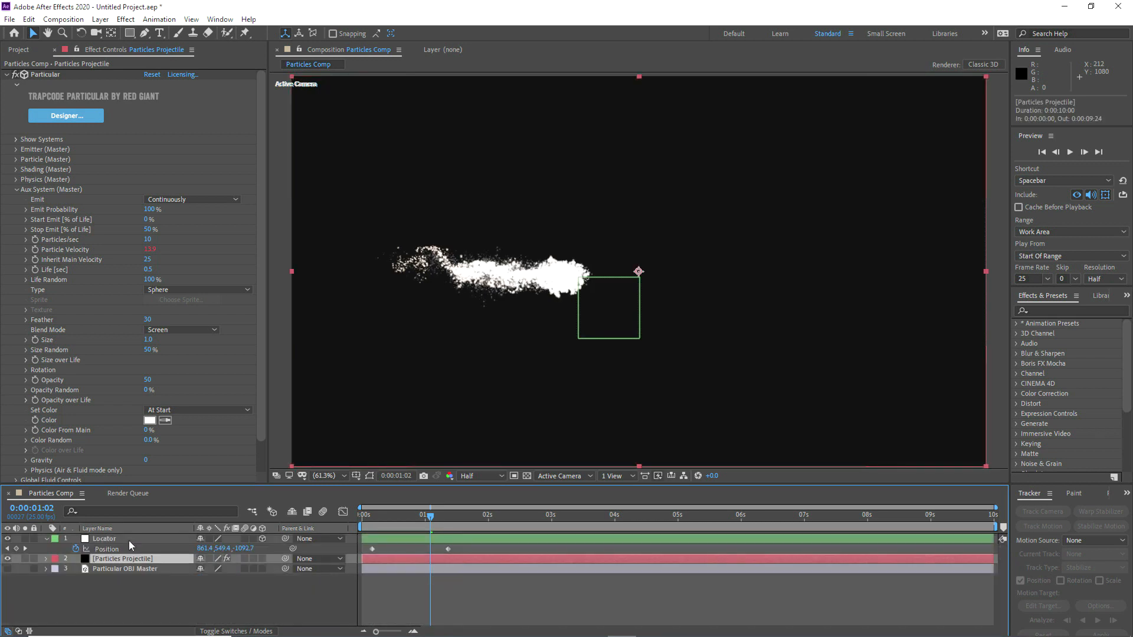
# Step: Add the expression wiggle (10, 10) to the auxiliary system's Inherit Main Velocity
pyautogui.keyDown('alt'); pyautogui.click(36, 260); pyautogui.keyUp('alt')
pyautogui.write('wiggle (10, 10)')
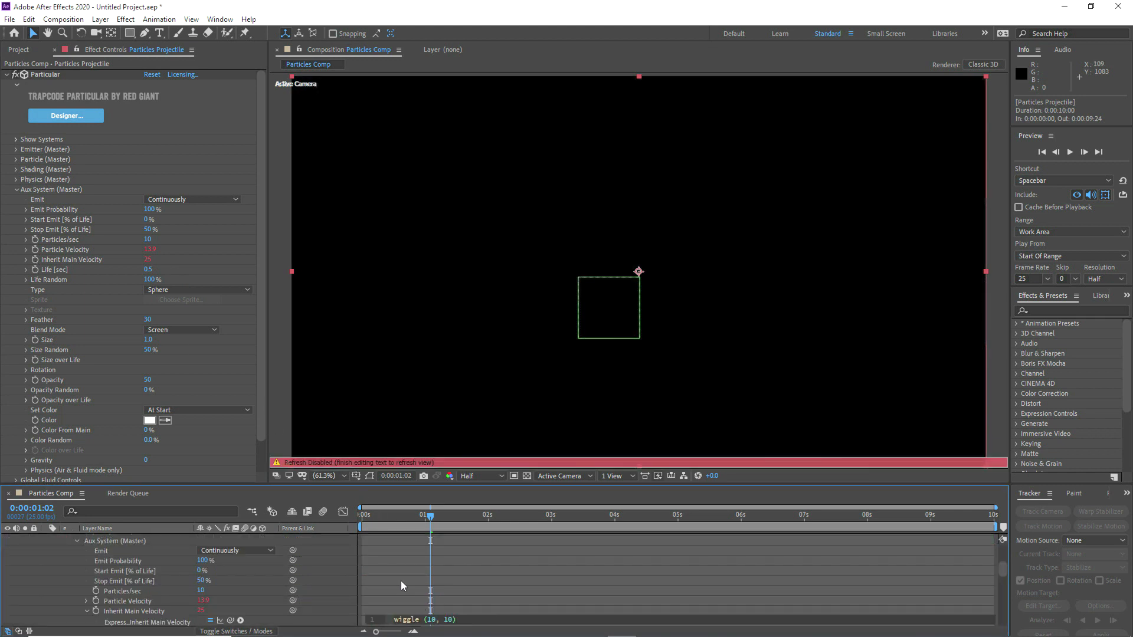
pyautogui.click(401, 581)
pyautogui.click(107, 551)
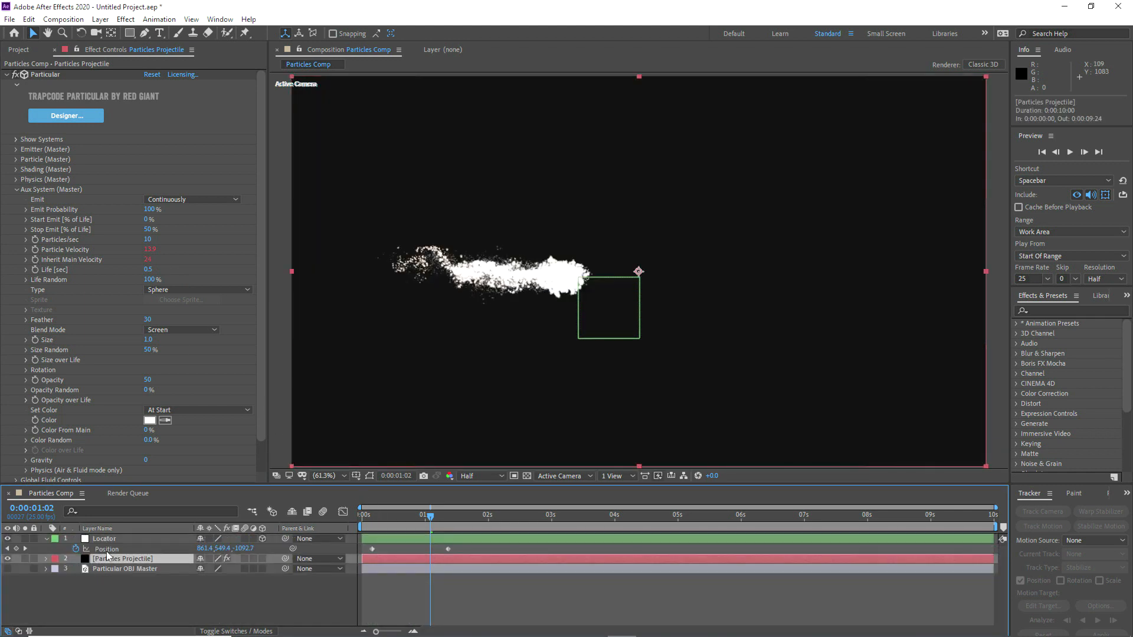
# Step: Set the auxiliary system's Particles/sec to 100
pyautogui.click(152, 239)
pyautogui.write('0')
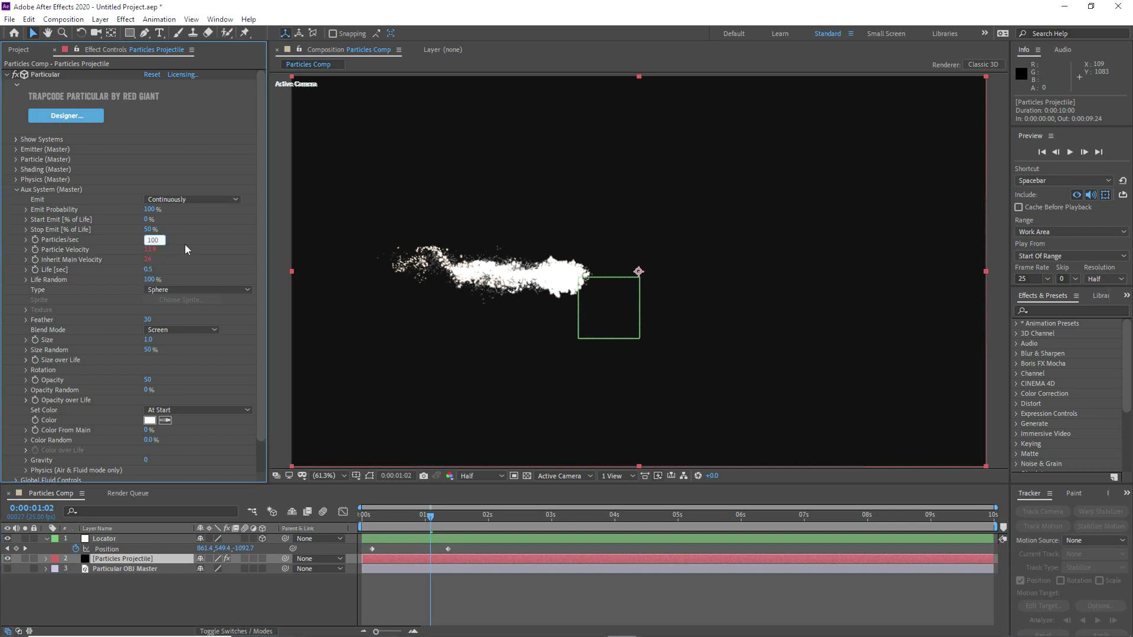
pyautogui.press('Return')
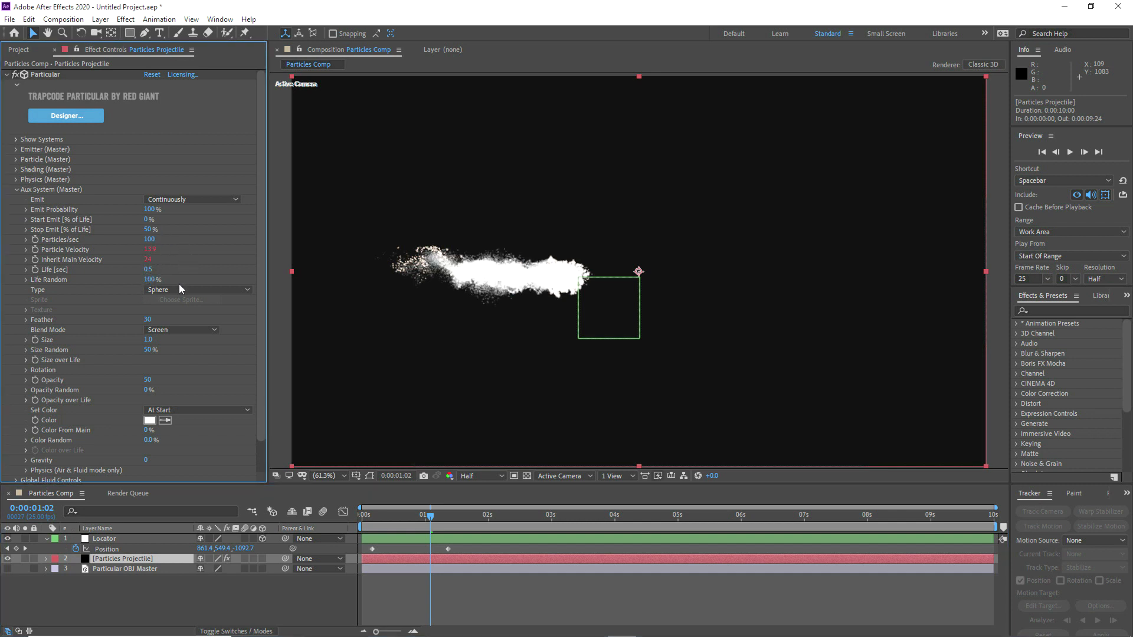
# Step: Copy the master particles' Color over Life gradient
pyautogui.scroll(-1, 115, 346)
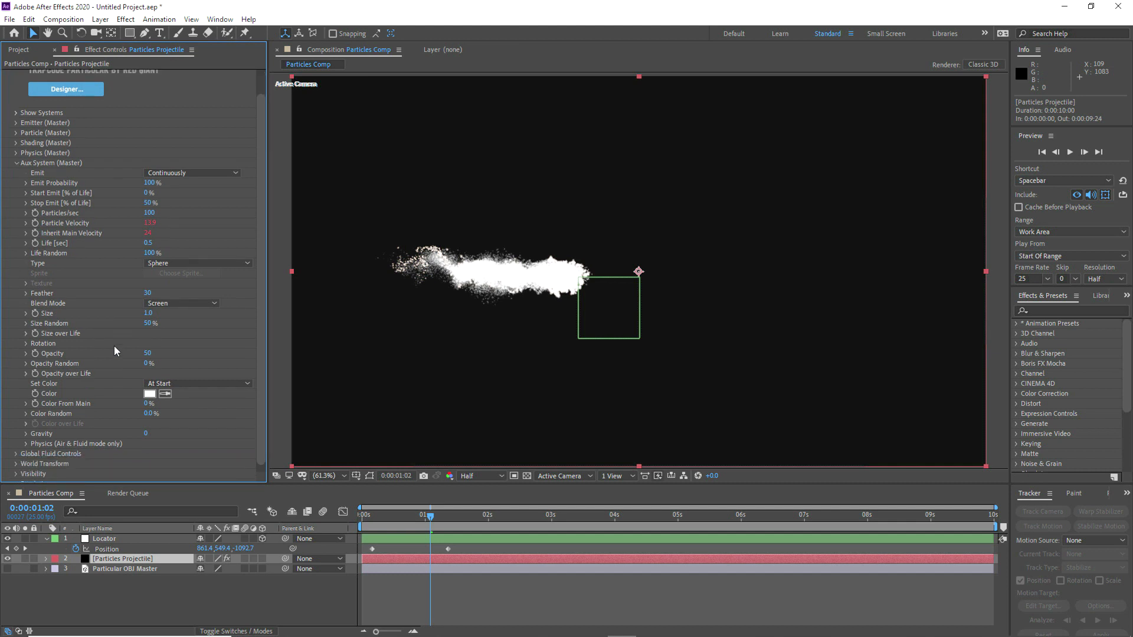
pyautogui.scroll(1, 115, 345)
pyautogui.click(16, 160)
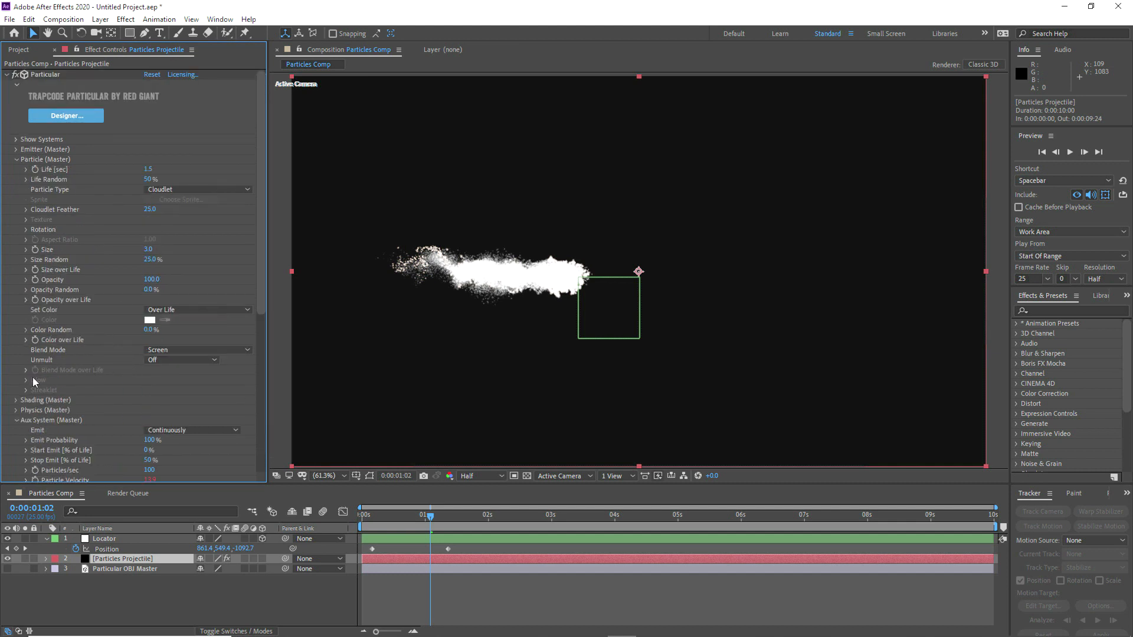
pyautogui.click(28, 341)
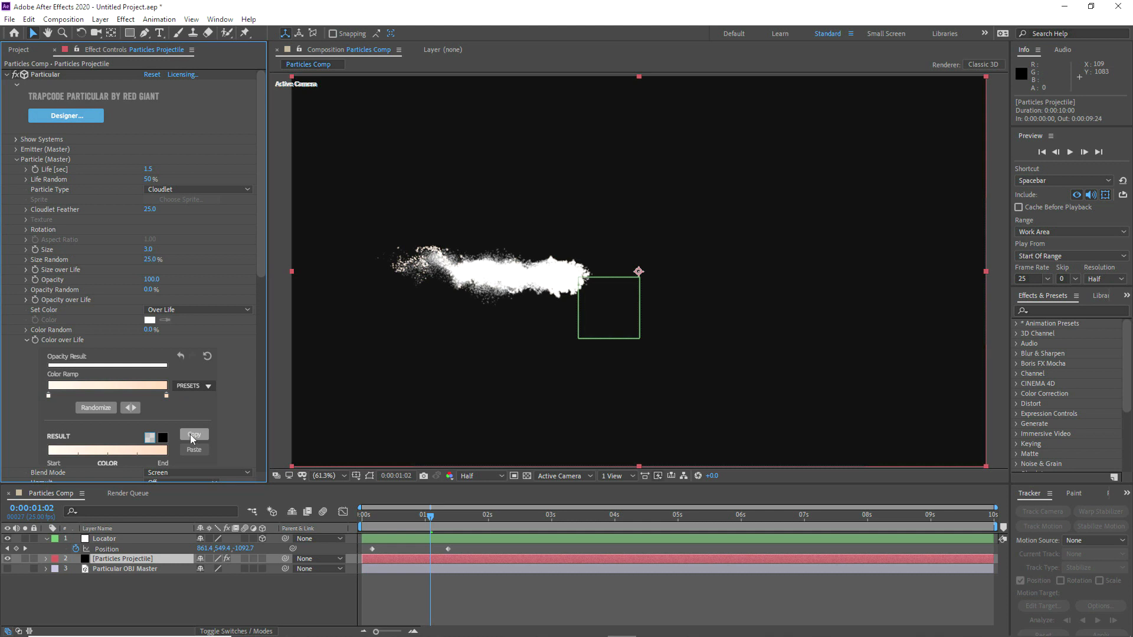
pyautogui.click(190, 435)
# Step: Change the auxiliary particles' Set Color to Over Life and paste the copied gradient into their Color over Life
pyautogui.click(16, 159)
pyautogui.click(16, 189)
pyautogui.scroll(-1, 21, 223)
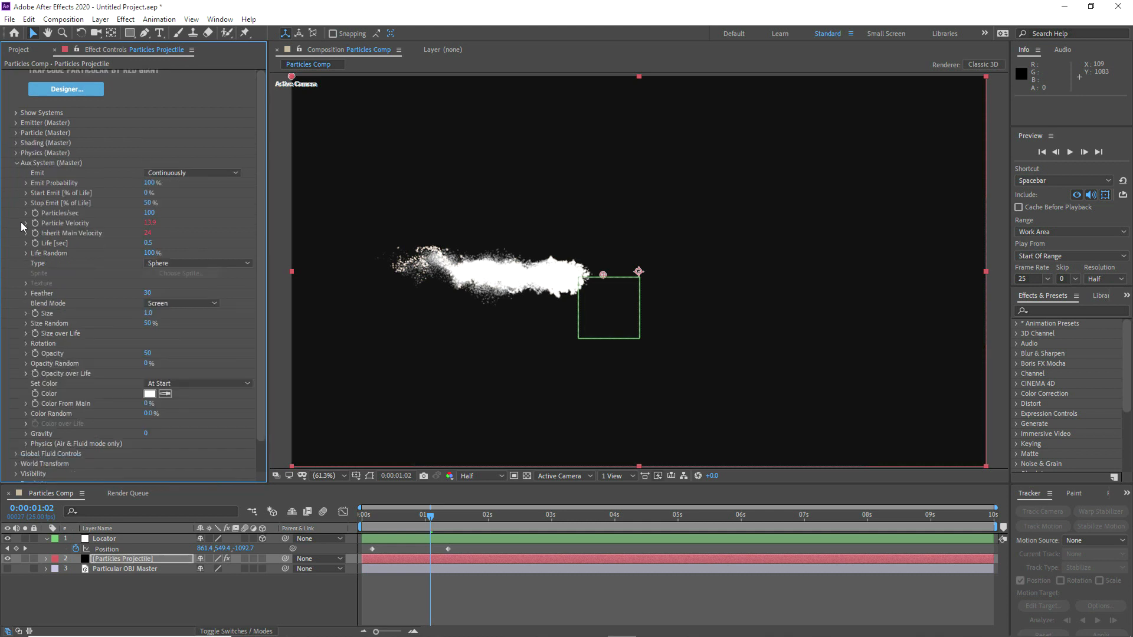
pyautogui.scroll(-1, 20, 222)
pyautogui.click(177, 377)
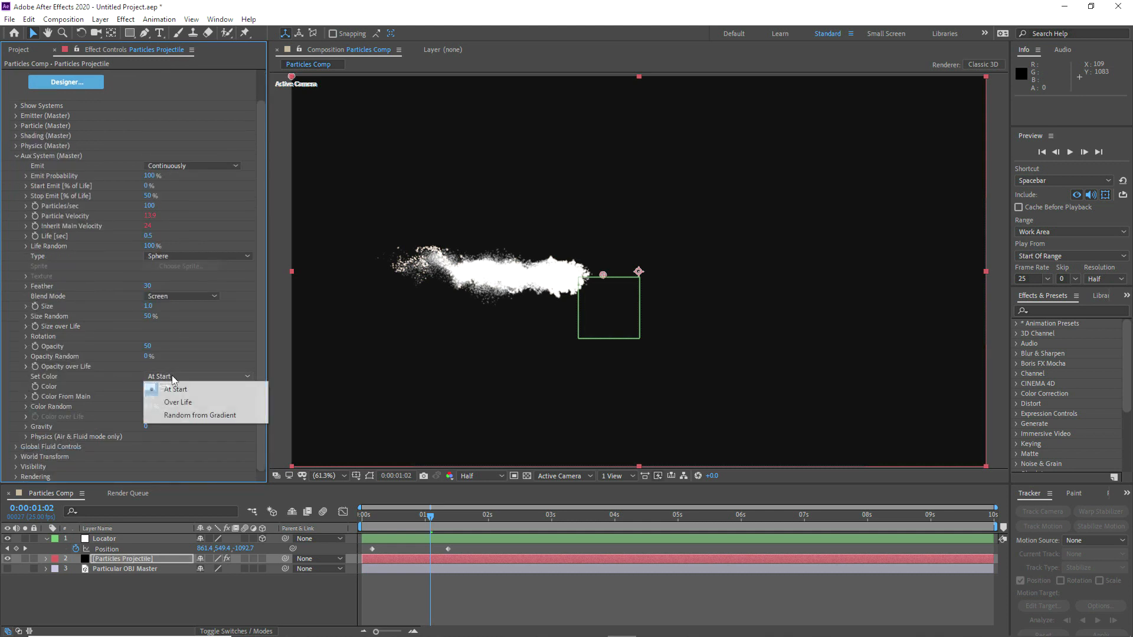
pyautogui.click(171, 397)
pyautogui.click(26, 417)
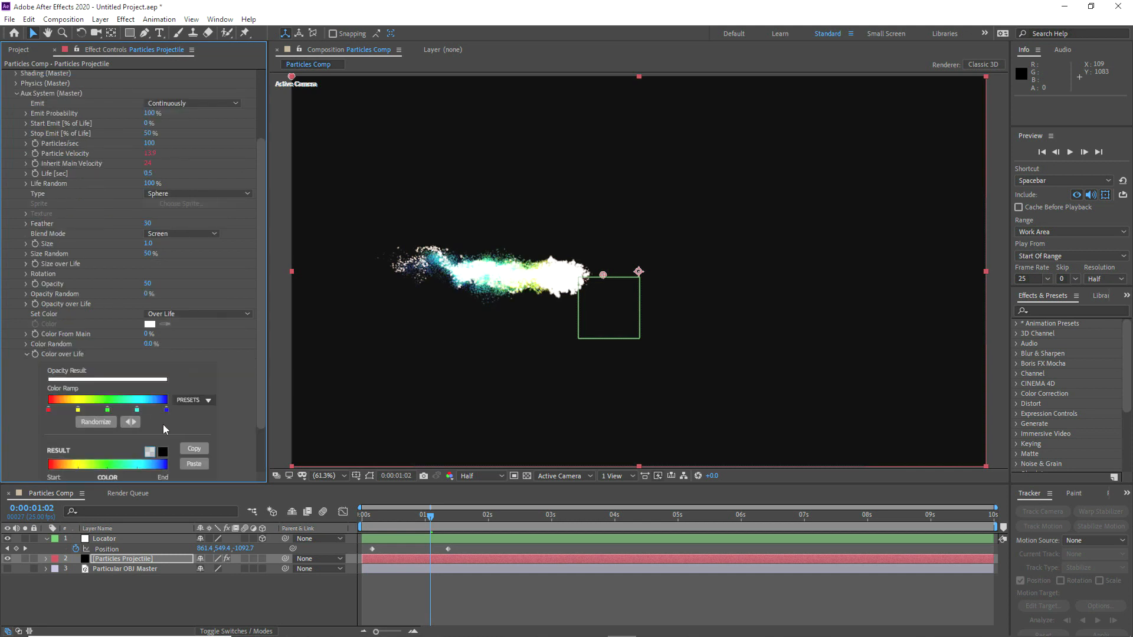
pyautogui.click(203, 463)
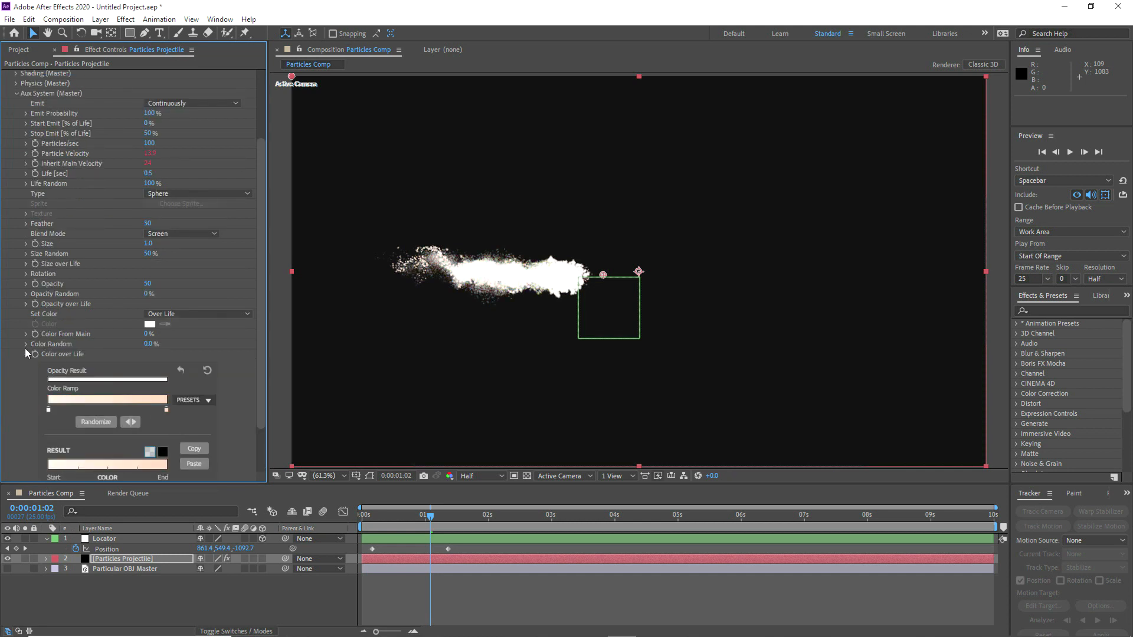
# Step: Try a light blue end color and an added light green middle stop on the auxiliary Color over Life ramp
pyautogui.doubleClick(166, 409)
pyautogui.click(579, 388)
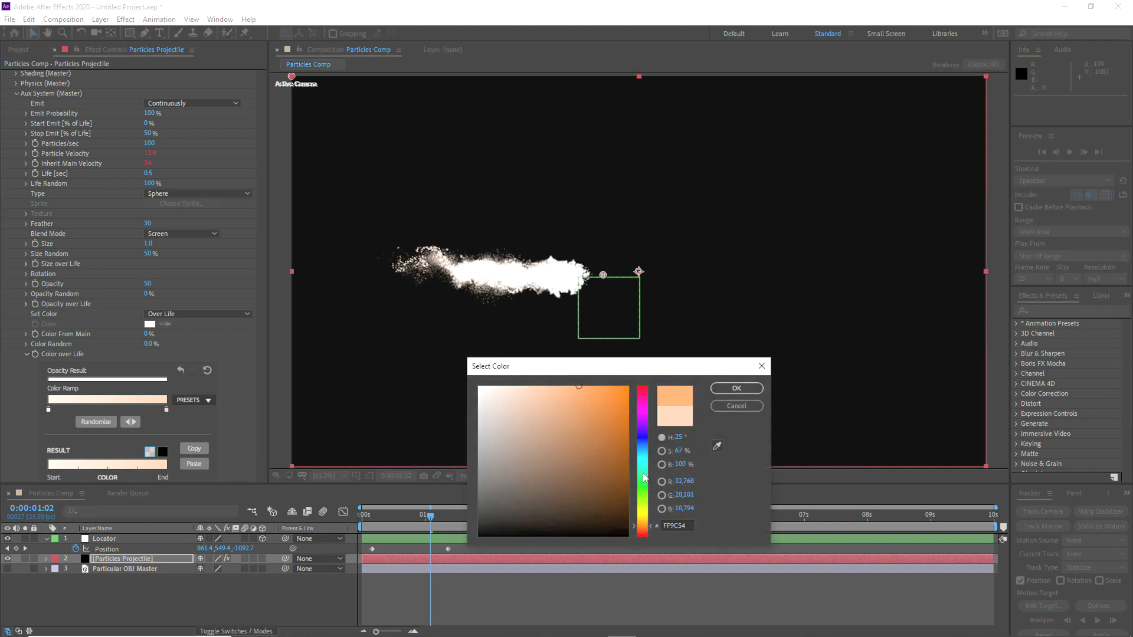
pyautogui.moveTo(645, 478); pyautogui.dragTo(643, 438)
pyautogui.click(737, 388)
pyautogui.doubleClick(105, 409)
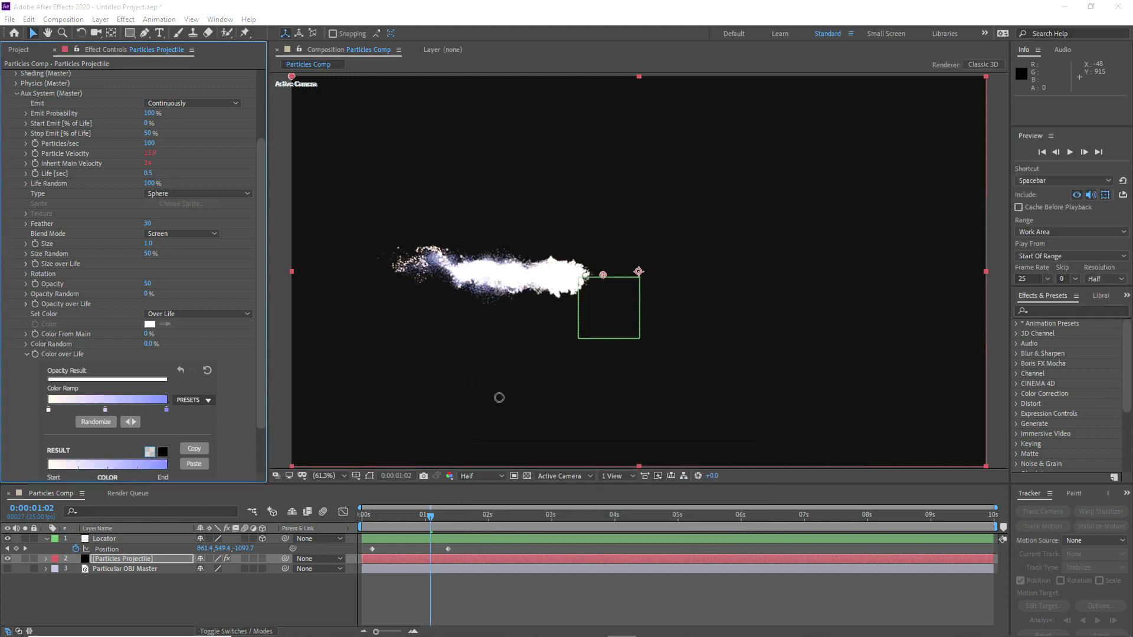
pyautogui.click(643, 480)
pyautogui.click(569, 398)
pyautogui.click(736, 388)
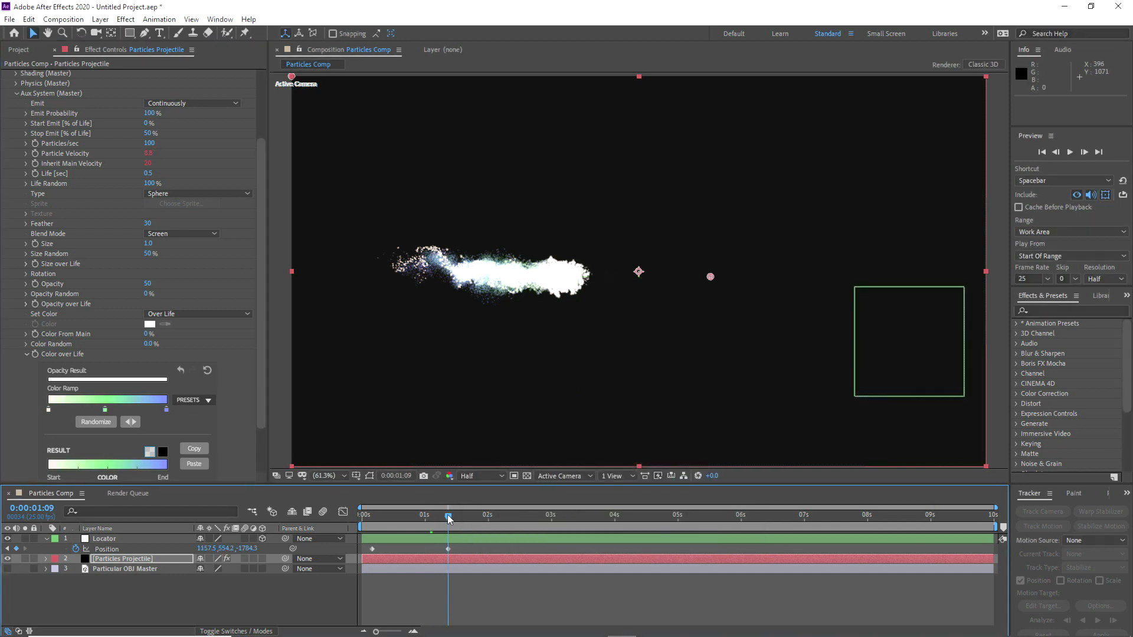
# Step: Try a yellow-to-purple preset on the auxiliary Color over Life ramp, then restore it by pasting the copied gradient
pyautogui.click(193, 401)
pyautogui.click(193, 452)
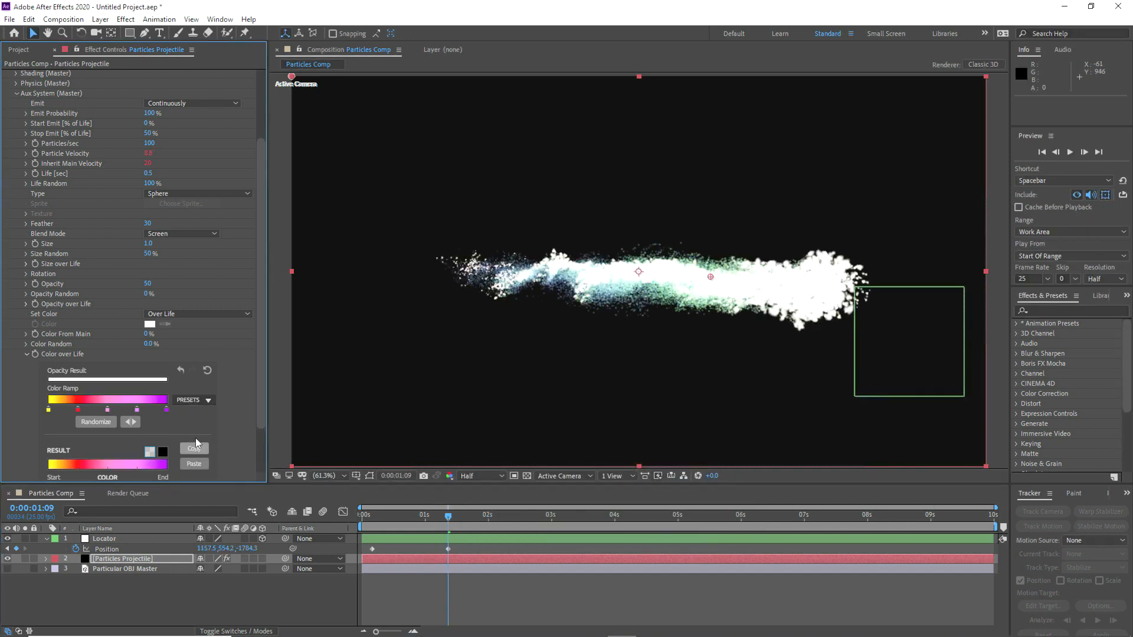
pyautogui.click(189, 461)
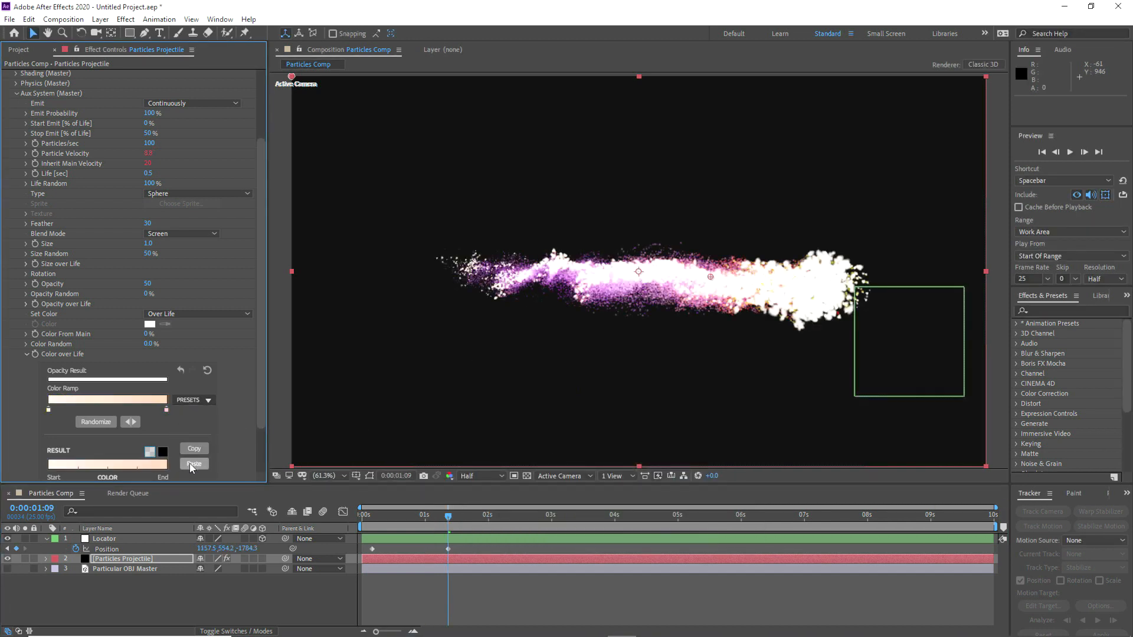
pyautogui.click(26, 355)
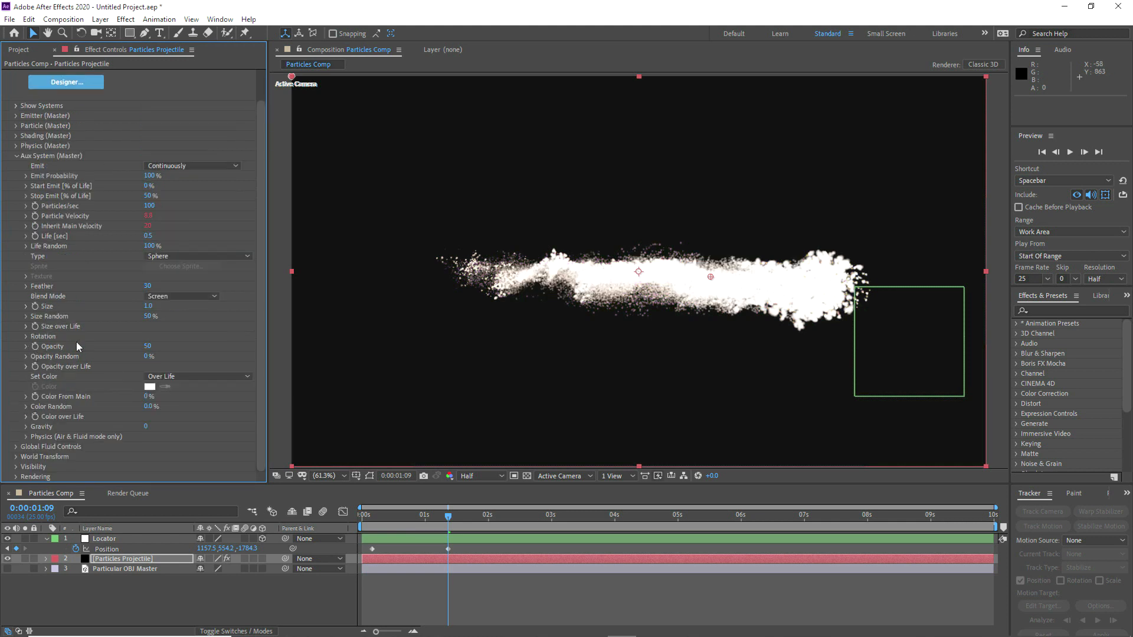
# Step: Set the auxiliary particles' Opacity to 100
pyautogui.click(148, 347)
pyautogui.write('100')
pyautogui.press('Return')
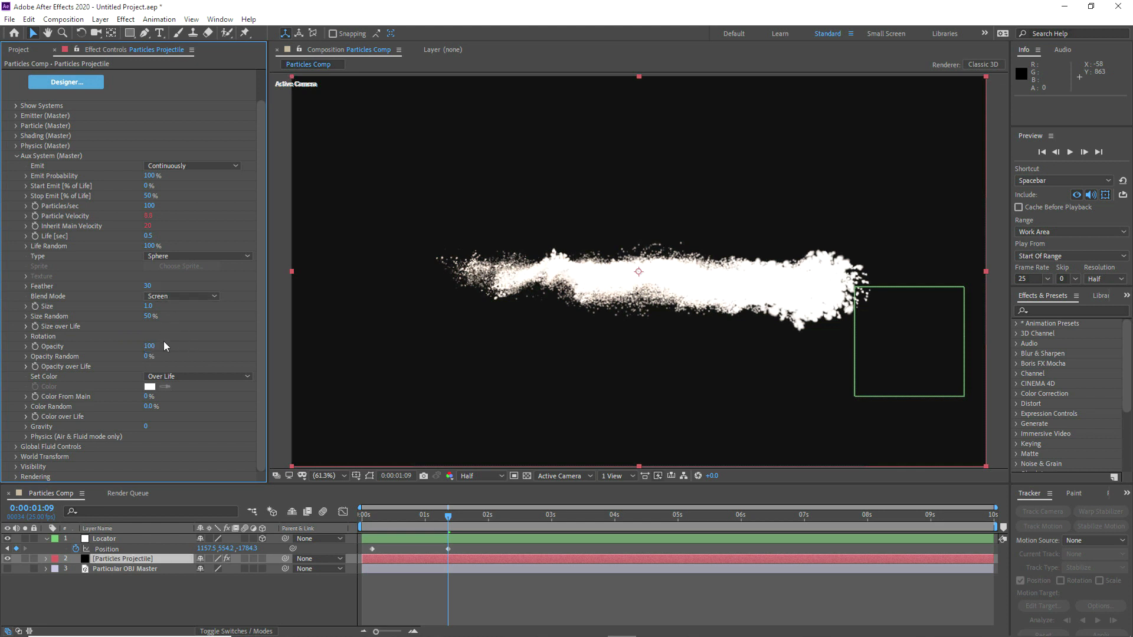
# Step: Set the auxiliary particles' Turbulence Position to 50 in their Air & Fluid physics settings
pyautogui.click(26, 436)
pyautogui.moveTo(145, 444); pyautogui.dragTo(206, 442)
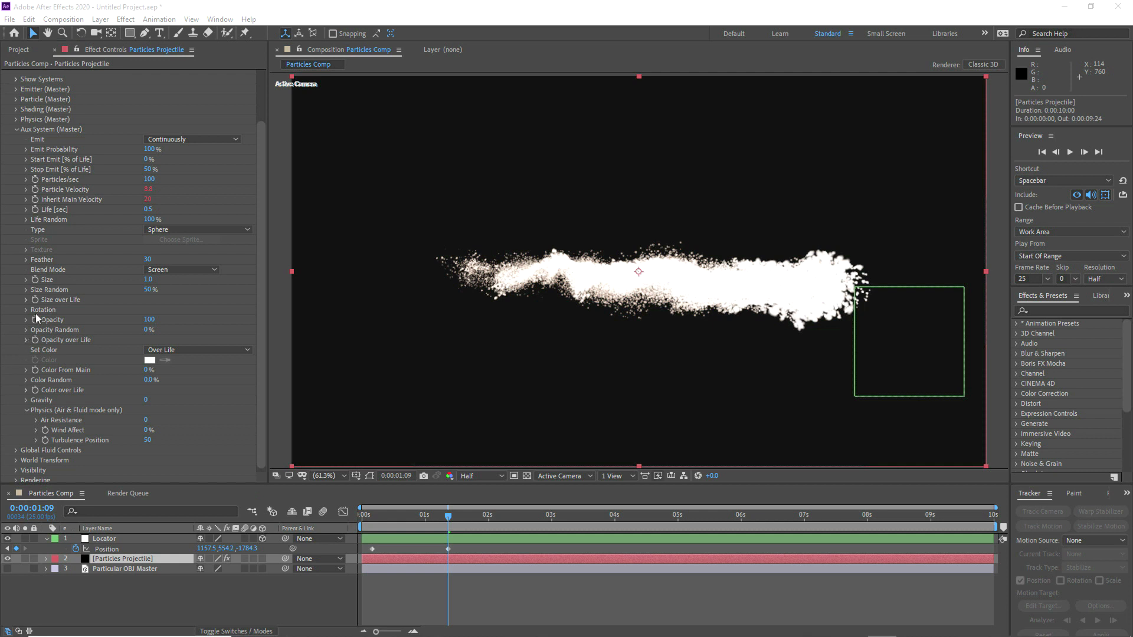
pyautogui.click(16, 129)
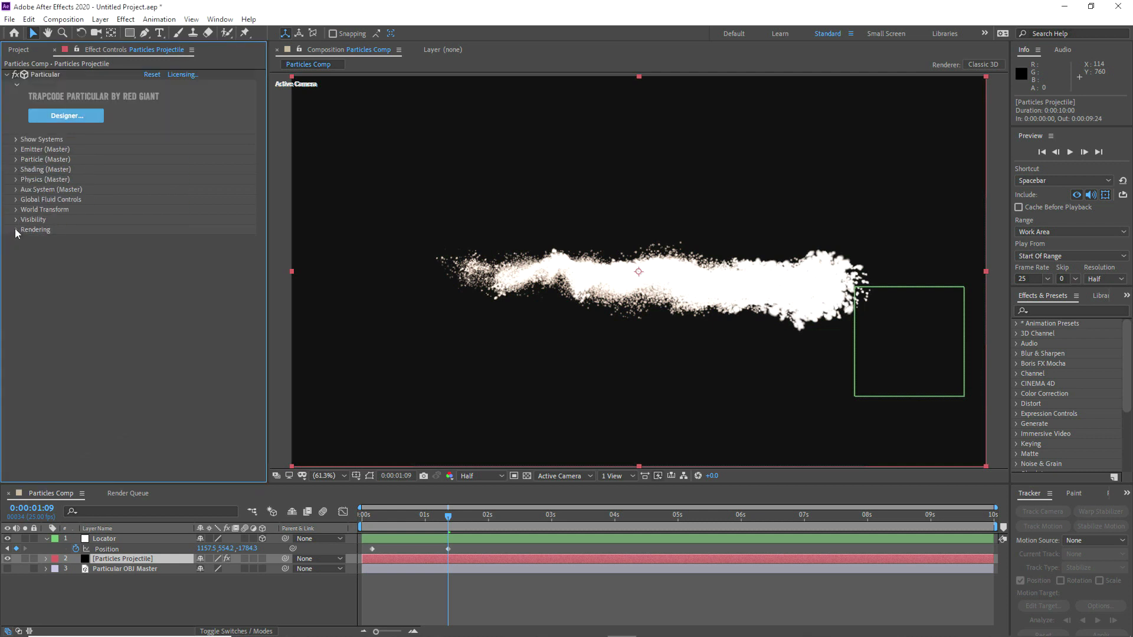
# Step: Apply the linearly descending preset to the auxiliary particles' Size over Life
pyautogui.click(16, 190)
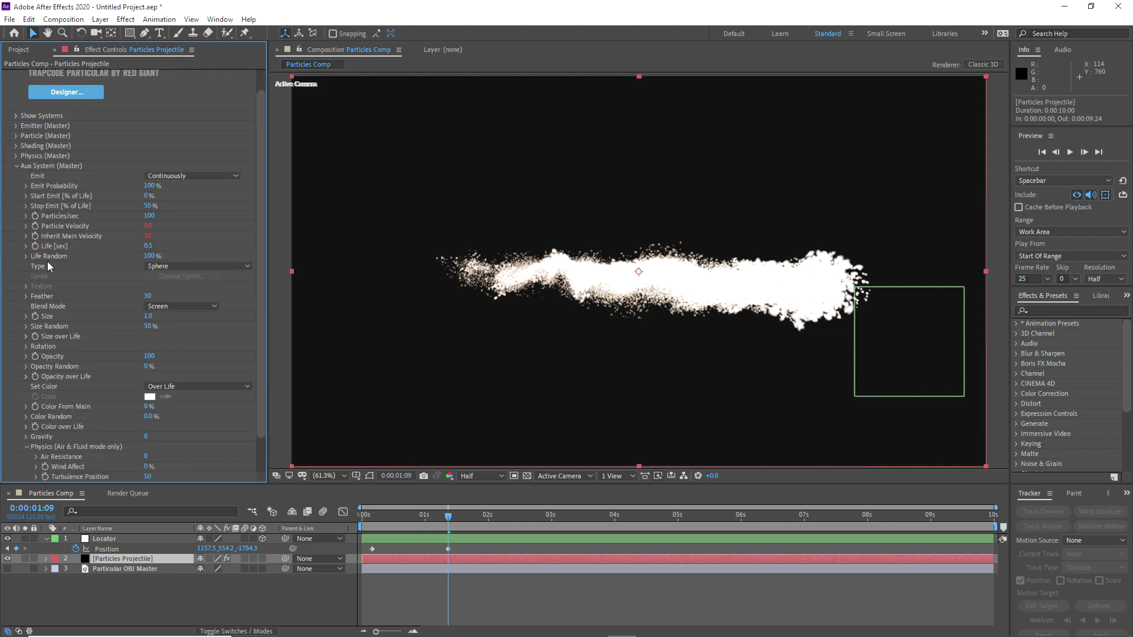
pyautogui.click(26, 336)
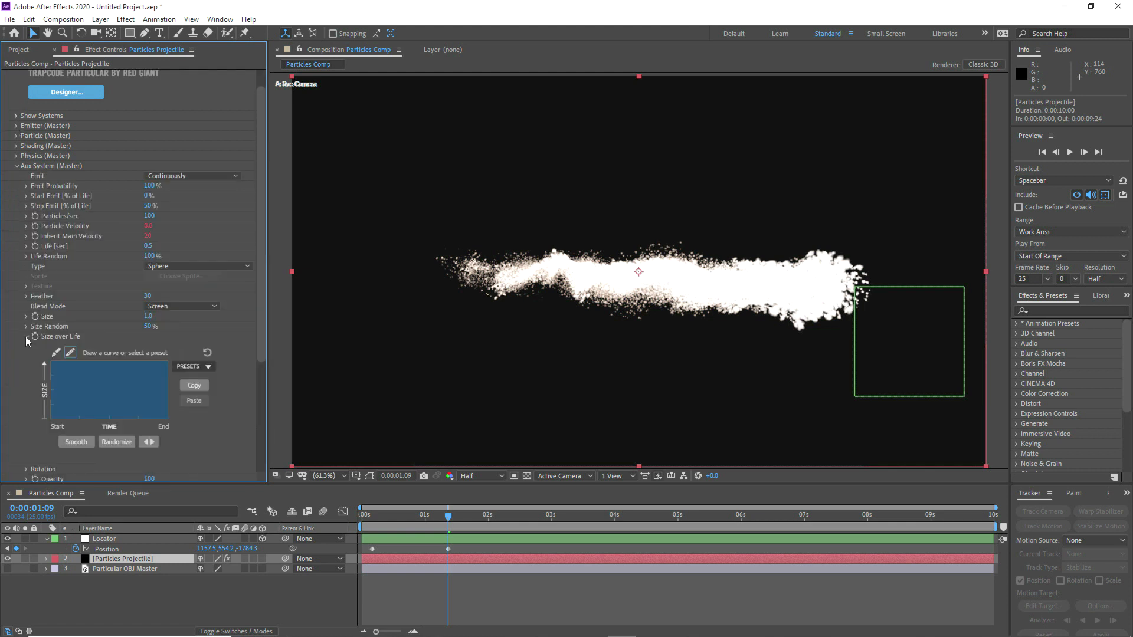
pyautogui.click(187, 367)
pyautogui.click(190, 396)
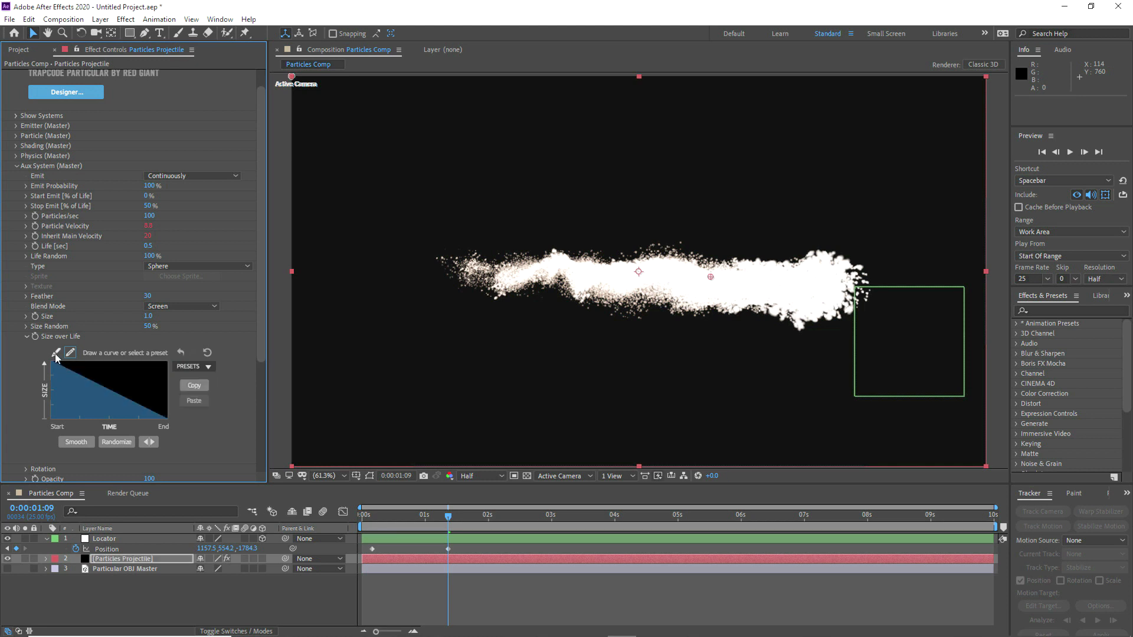
# Step: Reshape the auxiliary Size over Life curve into a gentle decline with a tall peak near the end of life
pyautogui.click(55, 354)
pyautogui.moveTo(128, 398)
pyautogui.mouseDown()
pyautogui.moveTo(101, 377)
pyautogui.moveTo(147, 396)
pyautogui.moveTo(144, 367)
pyautogui.mouseUp()
pyautogui.click(71, 354)
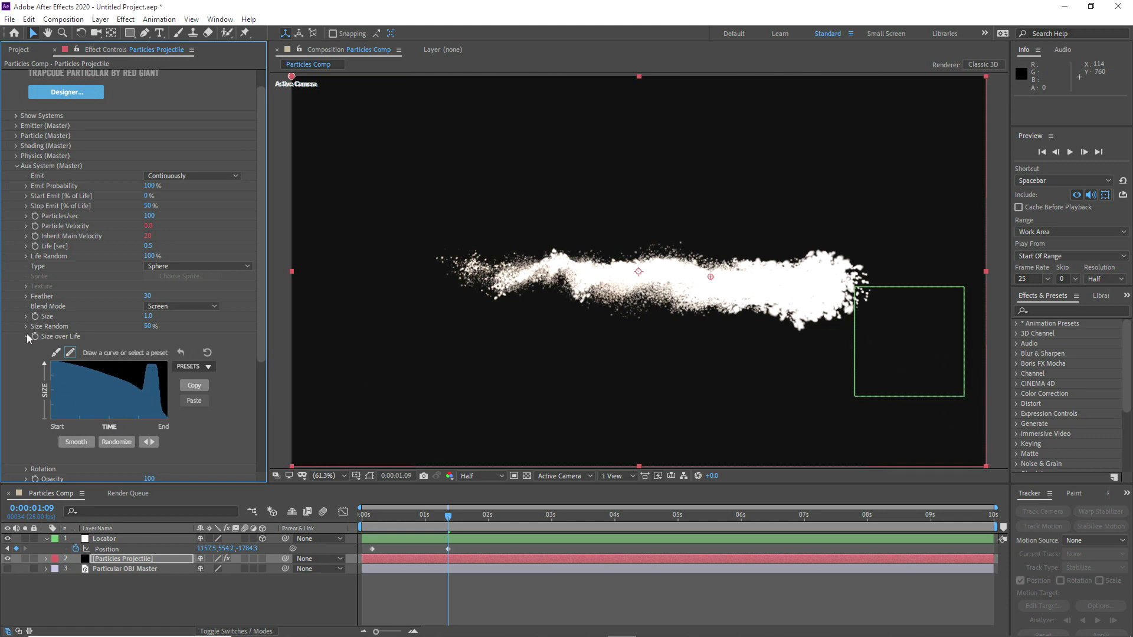
pyautogui.click(16, 169)
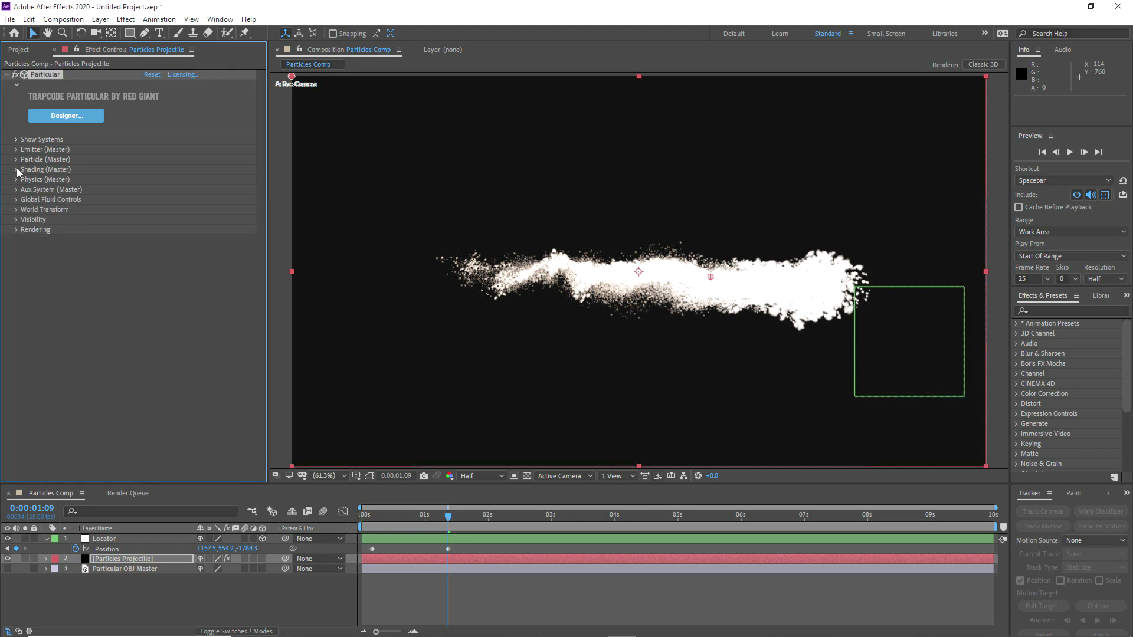
# Step: Set the master particles' Opacity to 0 and scrub through the animation to view the auxiliary particles alone
pyautogui.click(17, 159)
pyautogui.click(151, 243)
pyautogui.write('0')
pyautogui.press('Return')
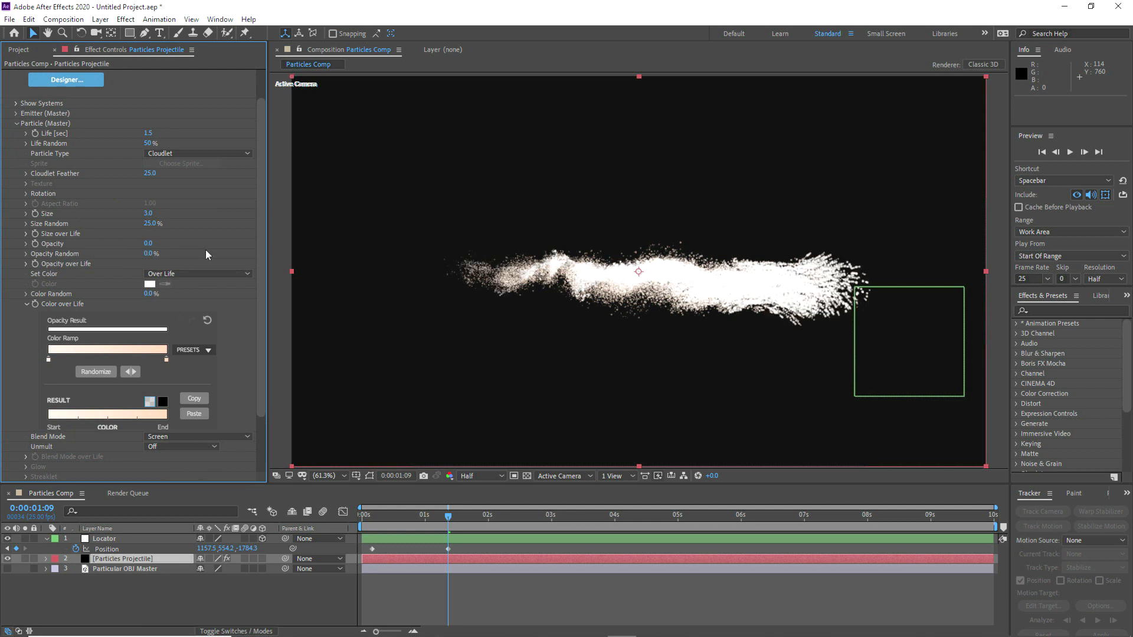
pyautogui.moveTo(370, 520); pyautogui.dragTo(433, 507)
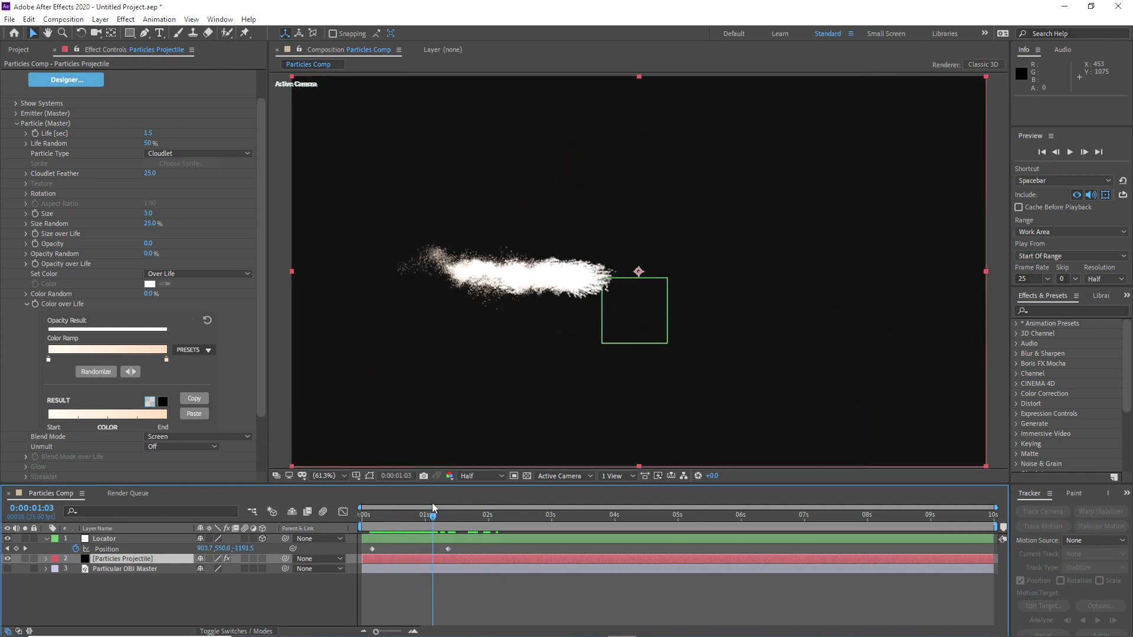
# Step: Restore the master particles' Opacity to 100
pyautogui.click(16, 124)
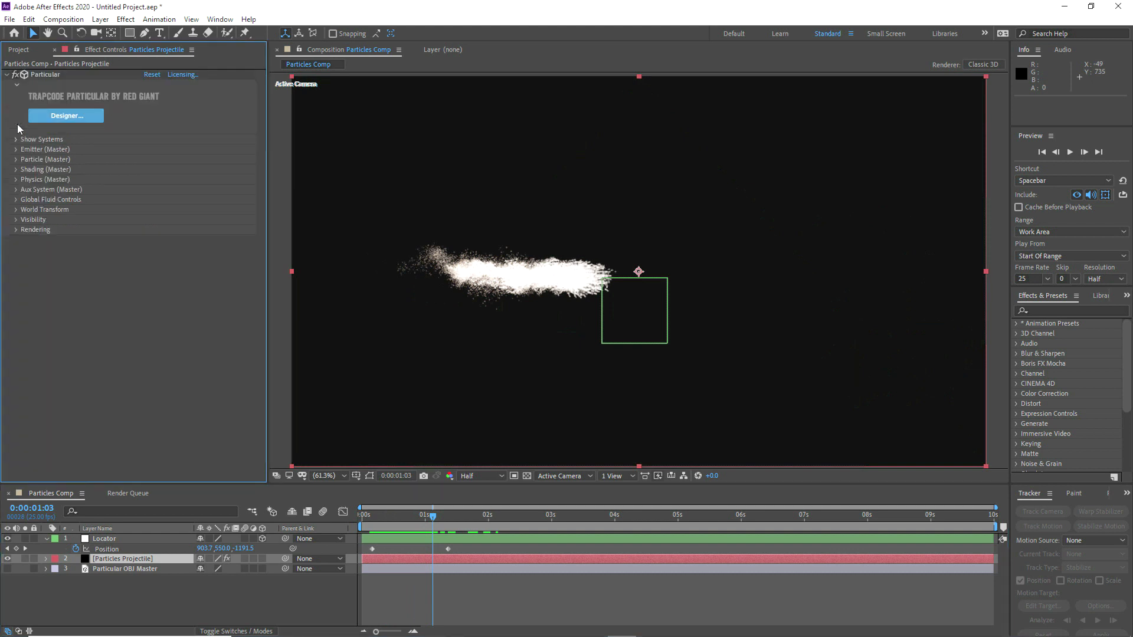
pyautogui.click(16, 160)
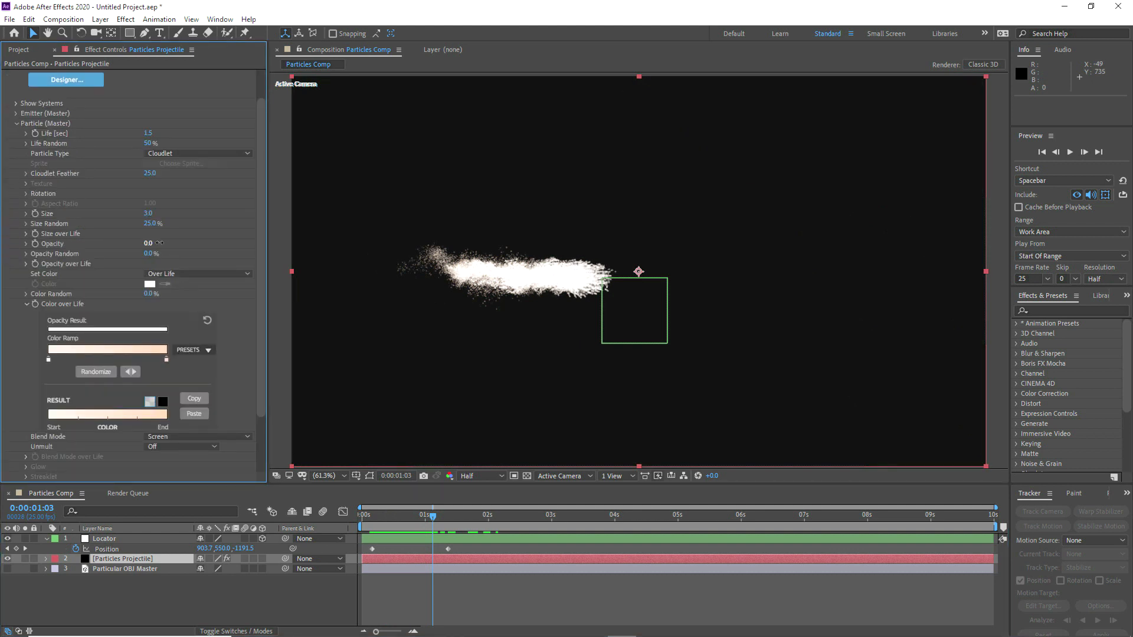
pyautogui.moveTo(244, 235); pyautogui.dragTo(263, 235)
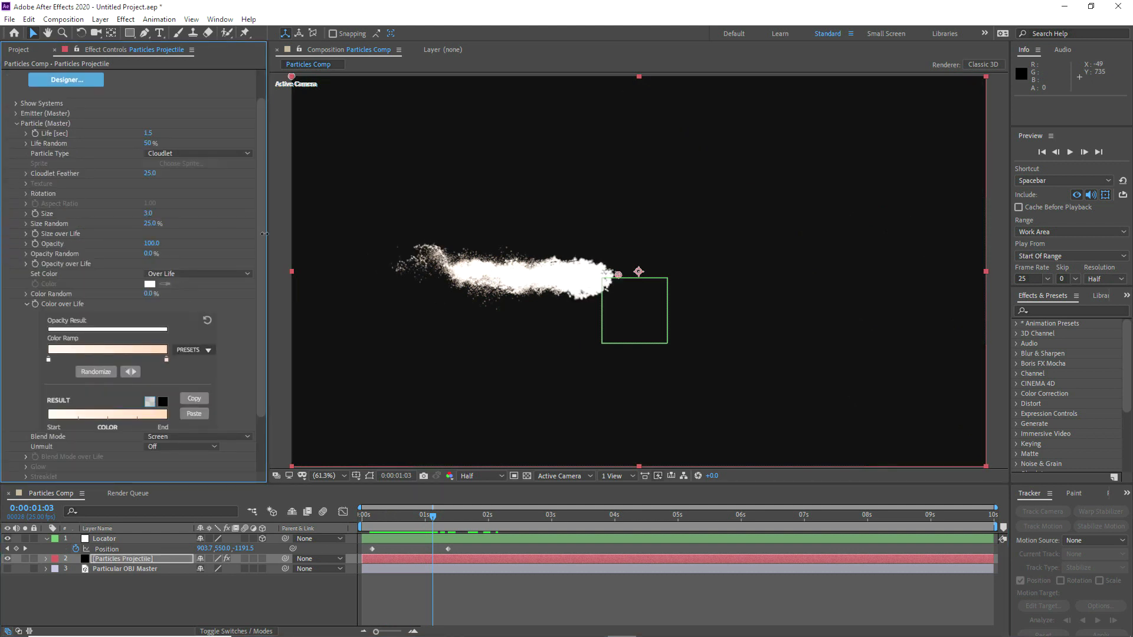
# Step: Set Particular's motion blur type to Subframe Sample and turn its Motion Blur on
pyautogui.click(16, 123)
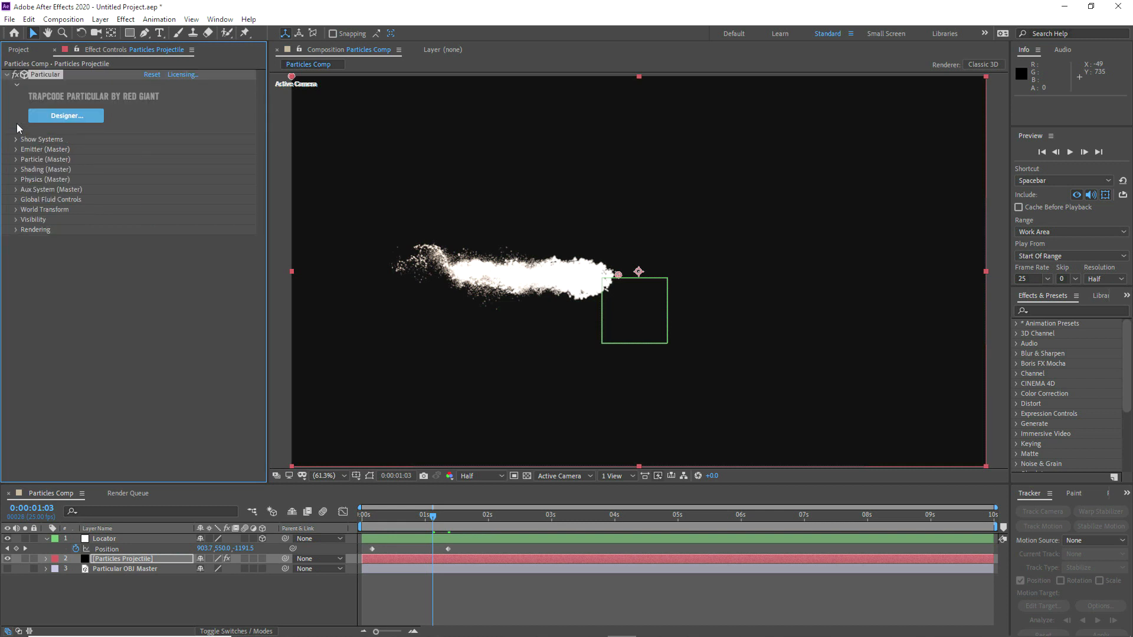
pyautogui.click(16, 231)
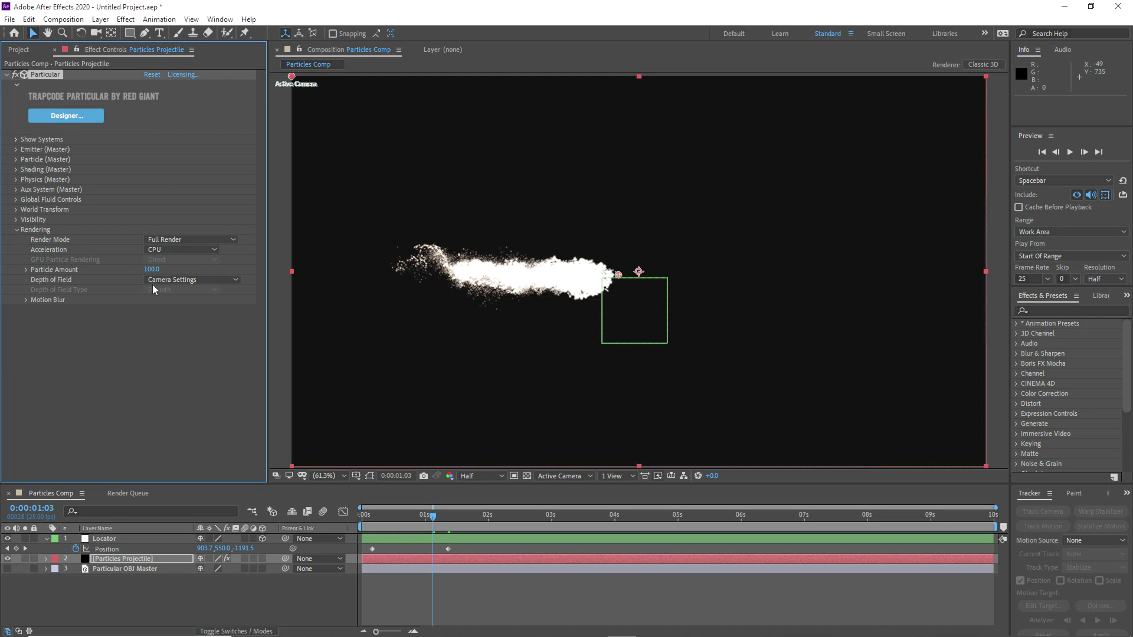
pyautogui.click(26, 300)
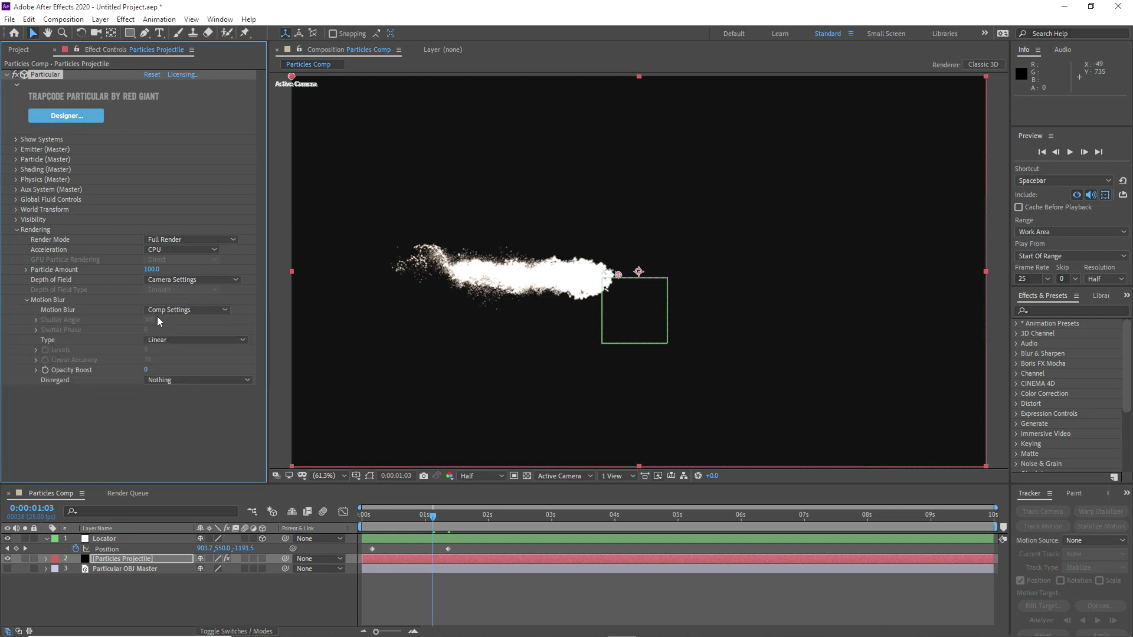
pyautogui.click(157, 340)
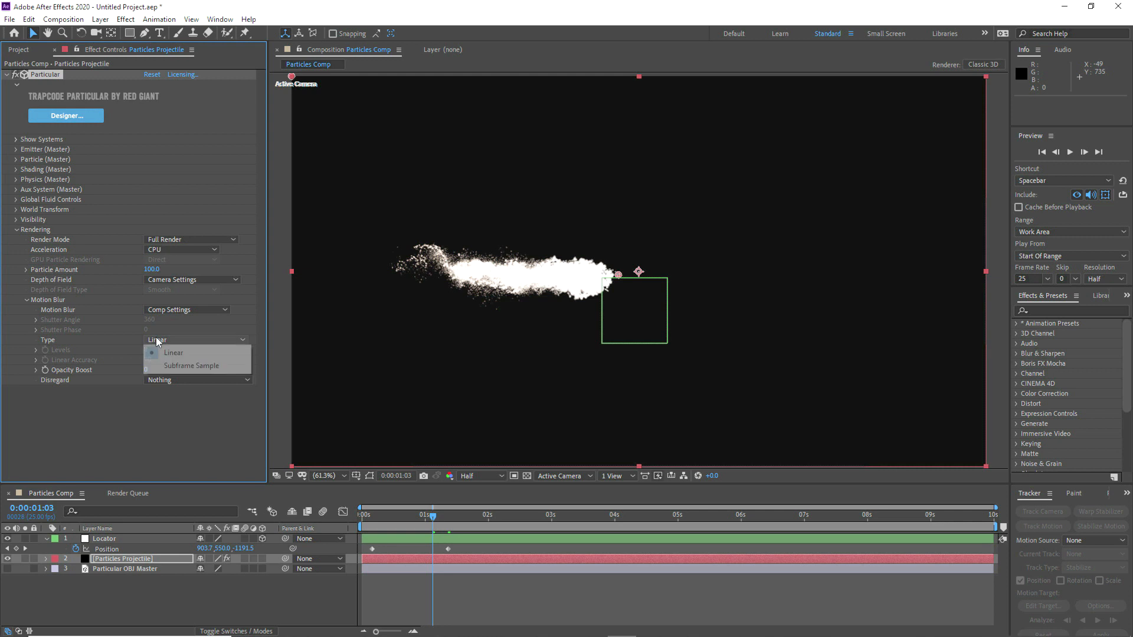
pyautogui.click(155, 366)
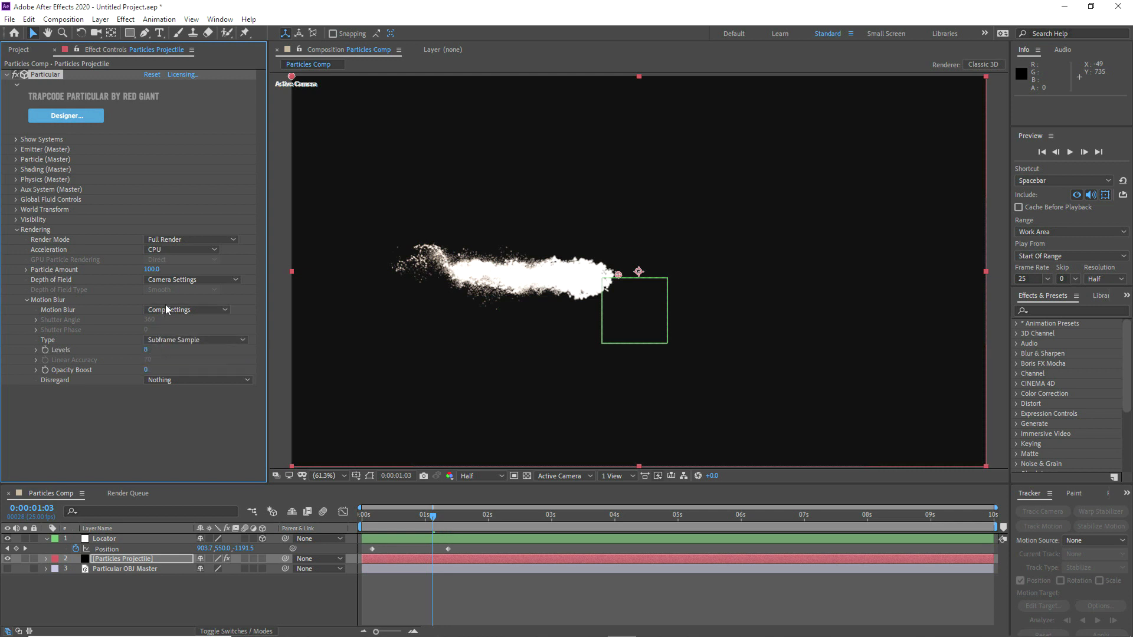
pyautogui.click(166, 308)
pyautogui.click(166, 350)
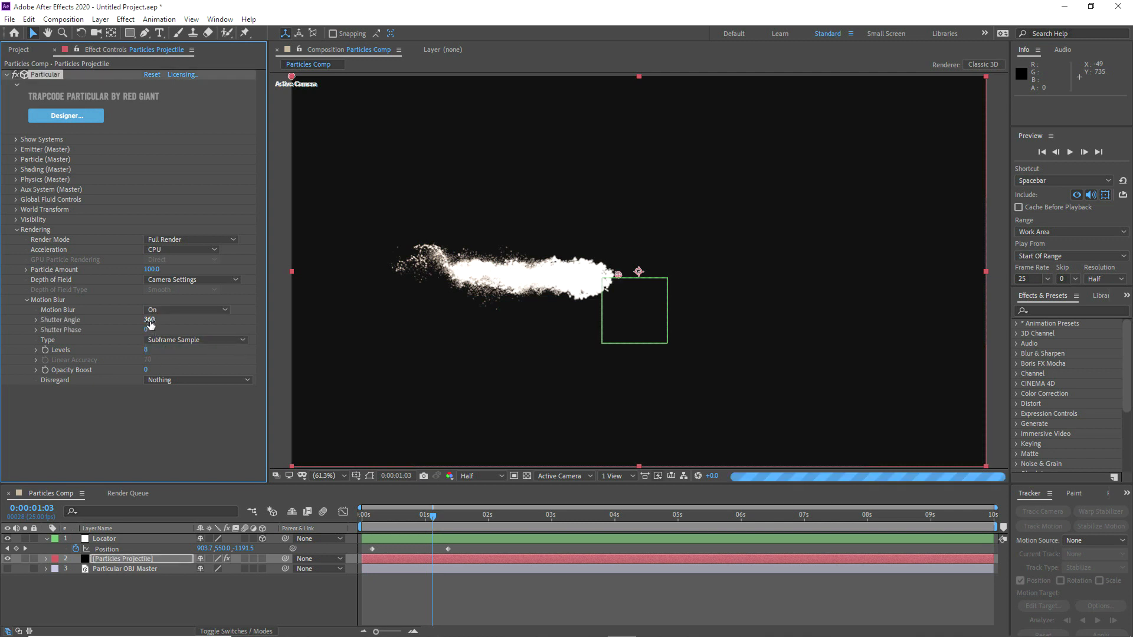
# Step: Set the motion blur Shutter Angle to 180, Shutter Phase to -90 and Levels to 32
pyautogui.click(149, 320)
pyautogui.write('180')
pyautogui.click(147, 329)
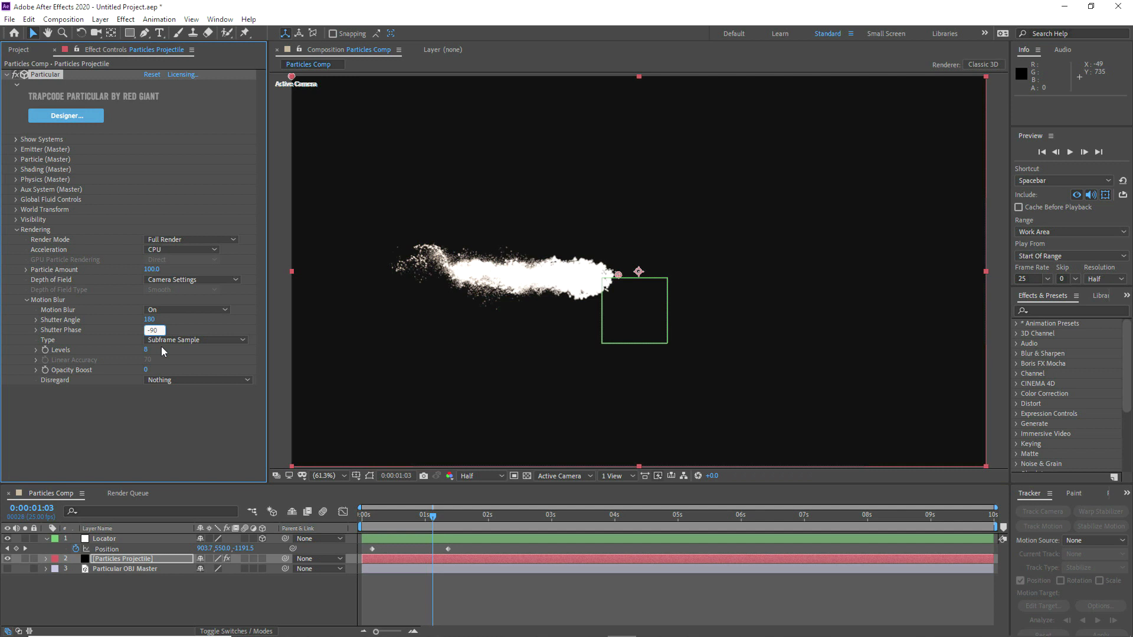
pyautogui.click(146, 350)
pyautogui.write('32')
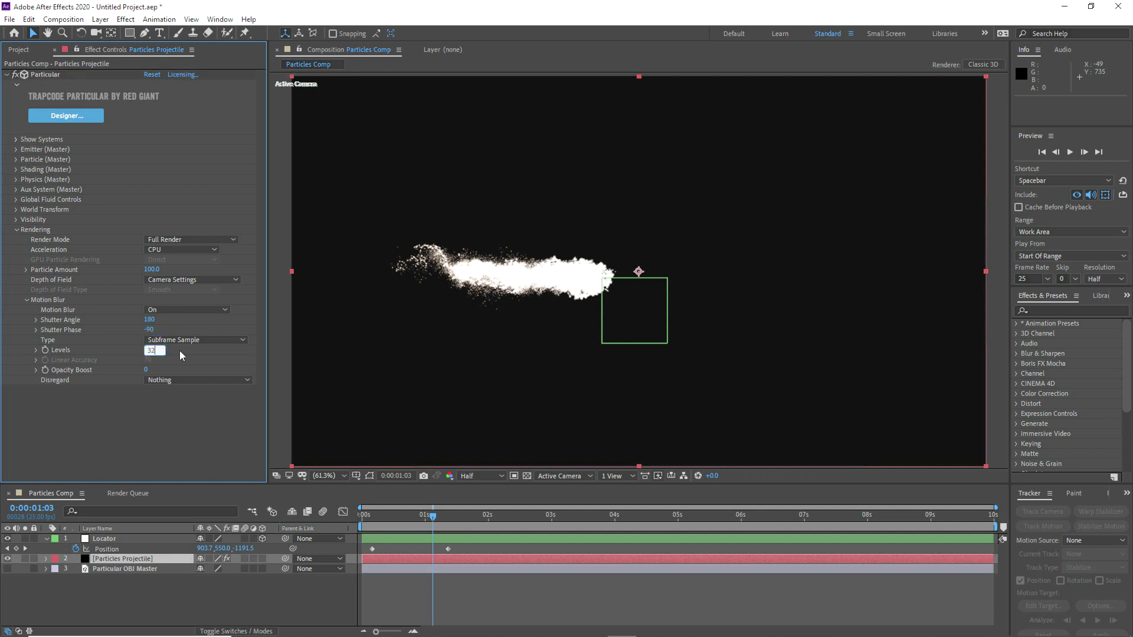
pyautogui.press('Return')
# Step: Step through the Particles Projectile animation from frame 3 to 1:07 to inspect the motion-blurred particles
pyautogui.click(121, 568)
pyautogui.click(131, 559)
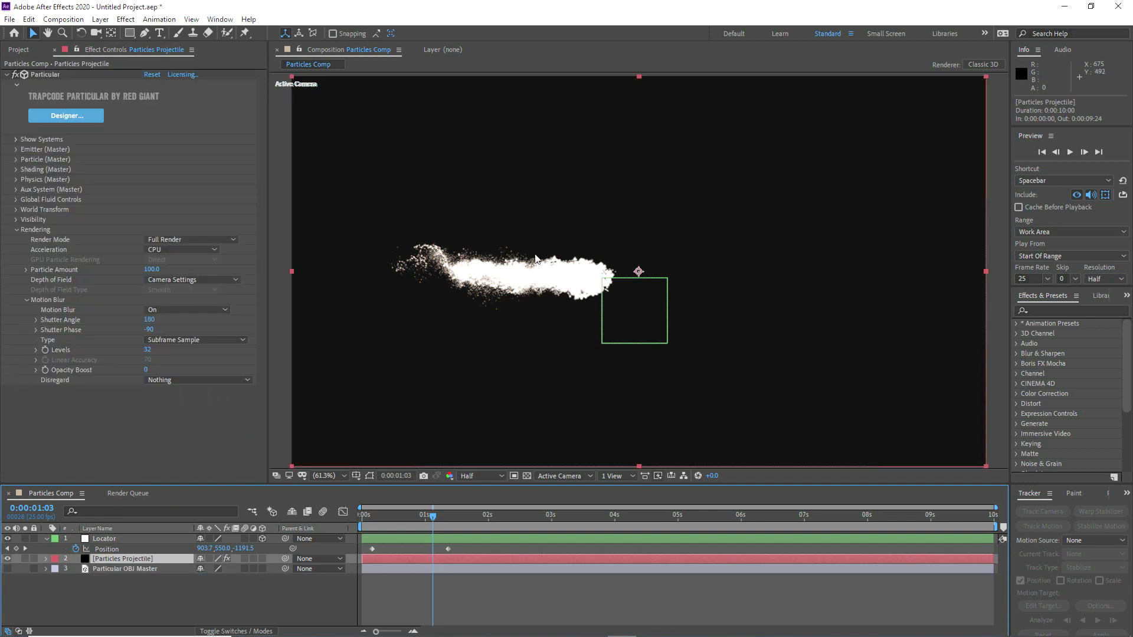
pyautogui.click(370, 516)
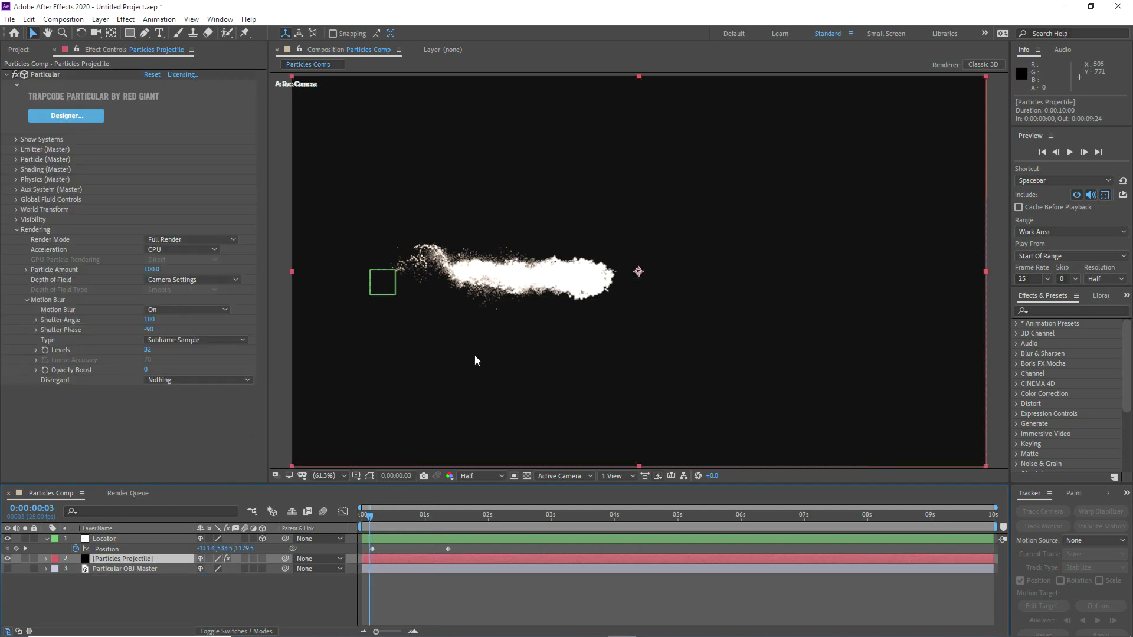
pyautogui.click(397, 515)
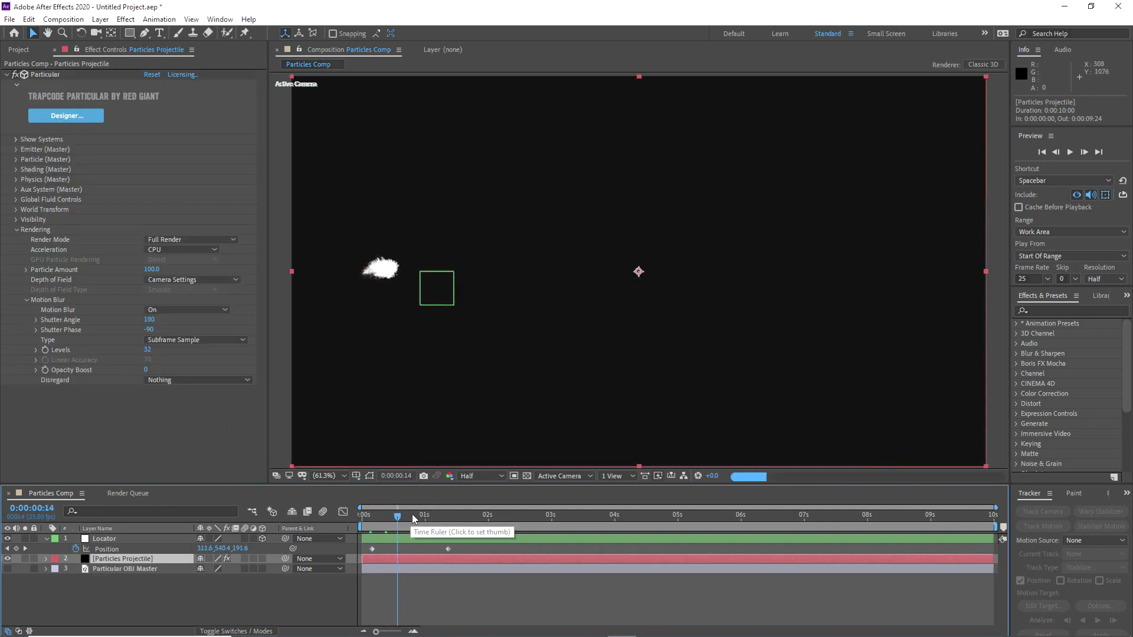
pyautogui.click(412, 515)
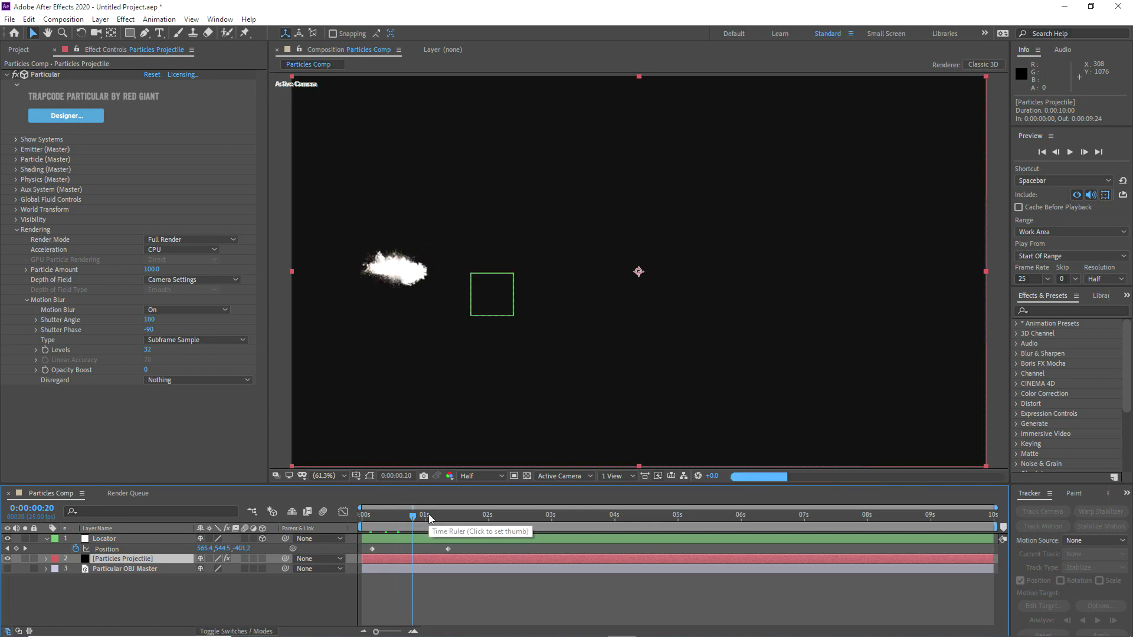
pyautogui.click(427, 517)
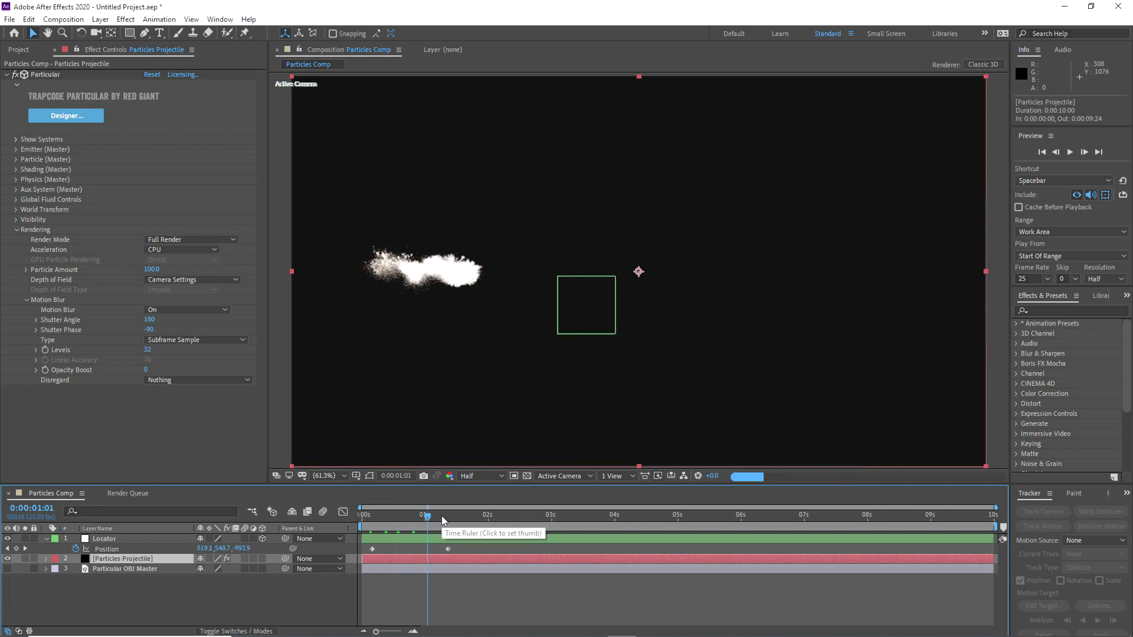
pyautogui.click(442, 516)
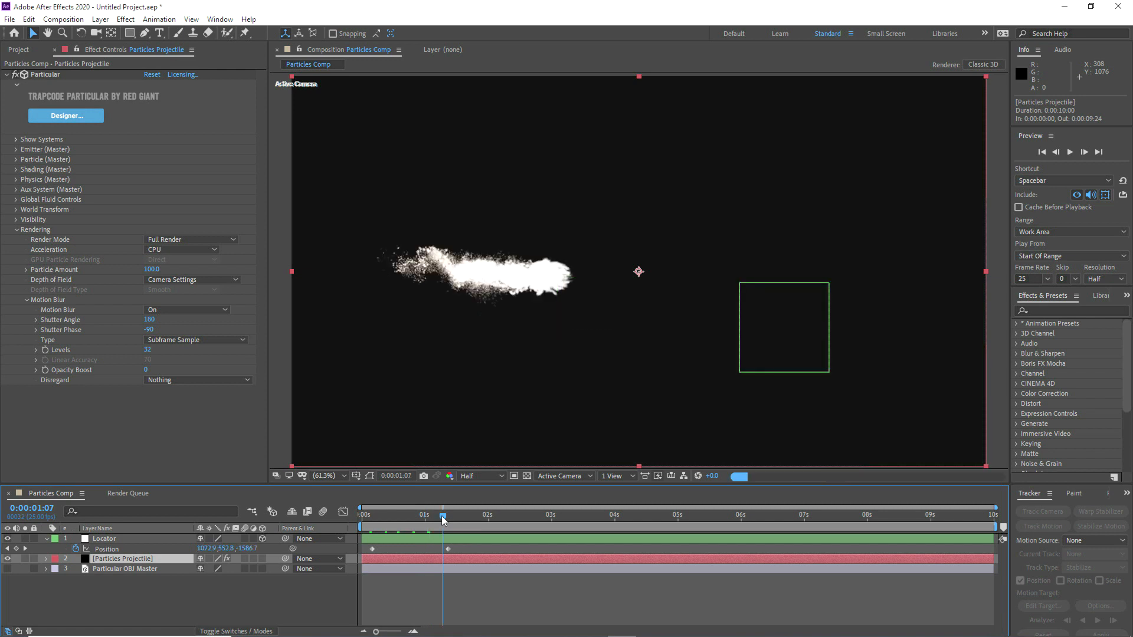
# Step: Reduce Particular's rendered Particle Amount to 50, followed by 25
pyautogui.click(70, 412)
pyautogui.click(152, 269)
pyautogui.write('50')
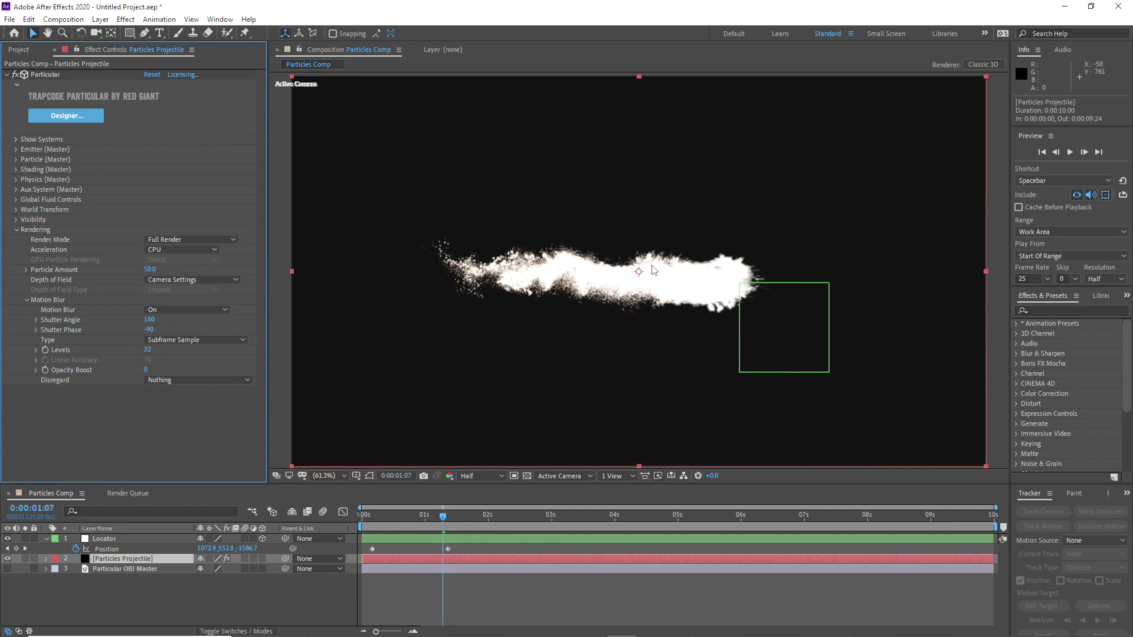
pyautogui.click(150, 269)
pyautogui.write('25')
pyautogui.press('Return')
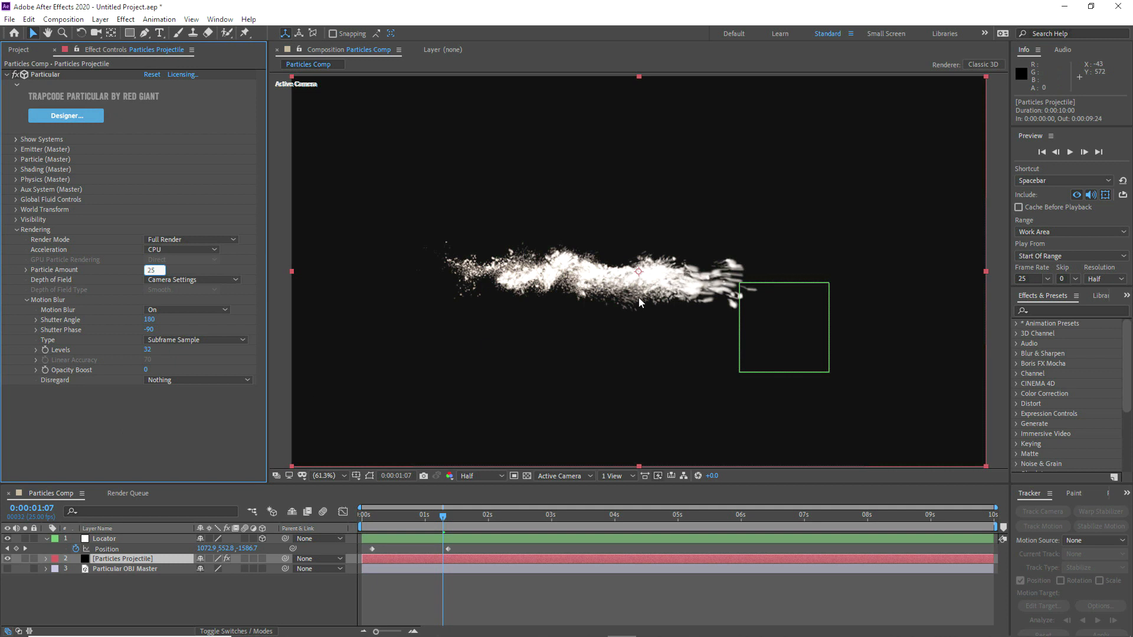
# Step: Set the rendered Particle Amount to 50 and check the projectile up to 1:09
pyautogui.moveTo(373, 514); pyautogui.dragTo(430, 514)
pyautogui.click(152, 270)
pyautogui.write('50')
pyautogui.press('Return')
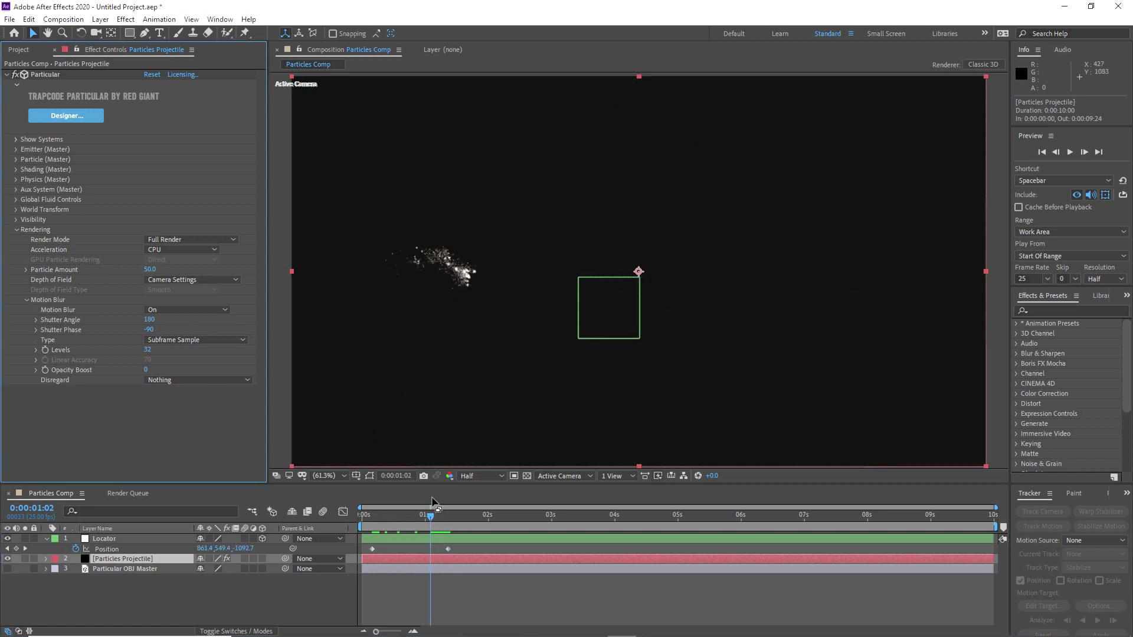
pyautogui.moveTo(430, 519); pyautogui.dragTo(439, 518)
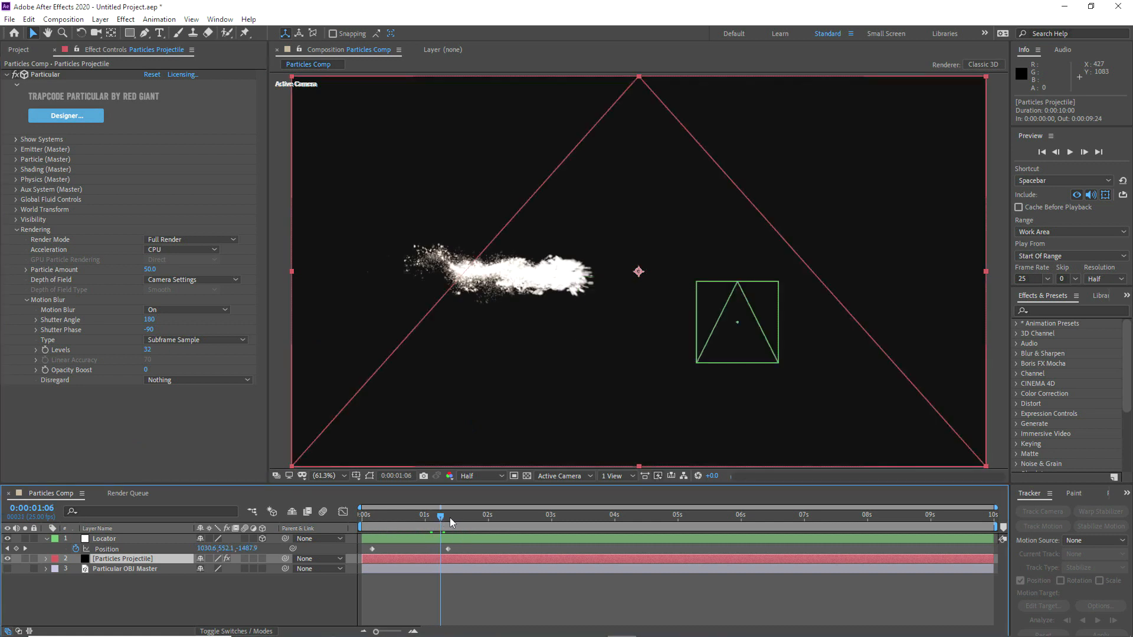
pyautogui.click(449, 518)
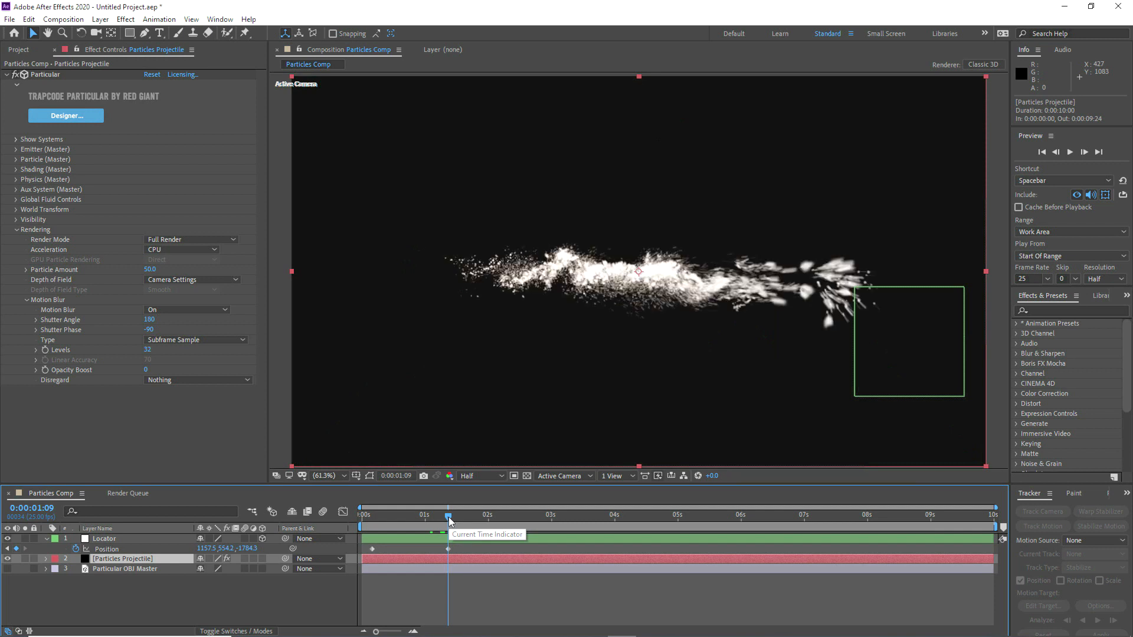
# Step: Restore the rendered Particle Amount to 100 and view the frame at 1:09
pyautogui.click(150, 269)
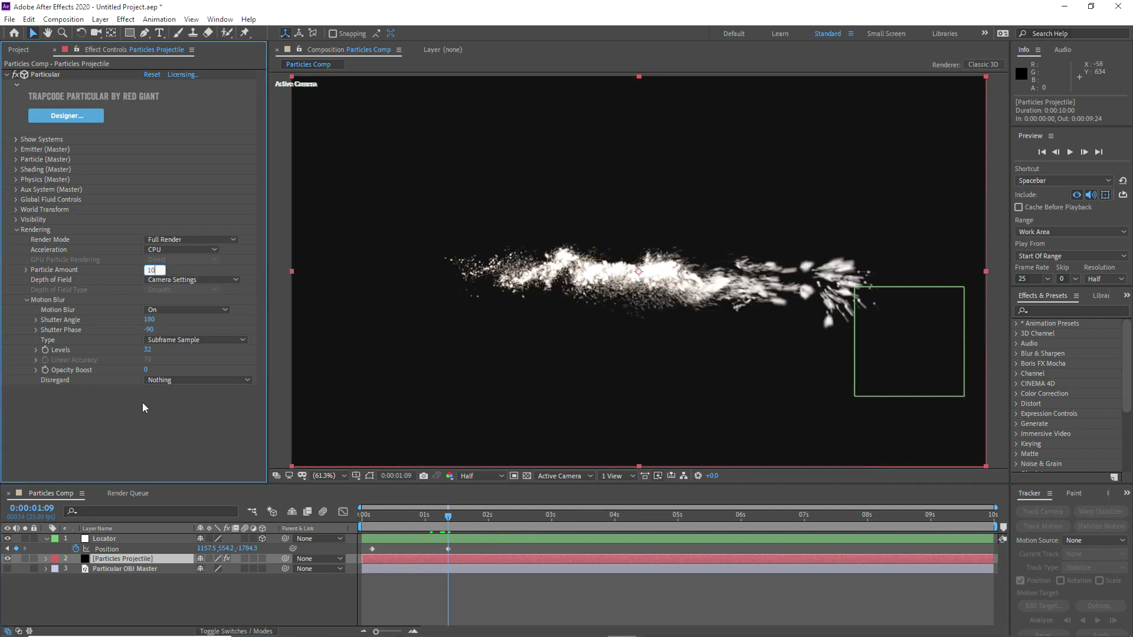
pyautogui.write('100')
pyautogui.press('Return')
pyautogui.click(431, 517)
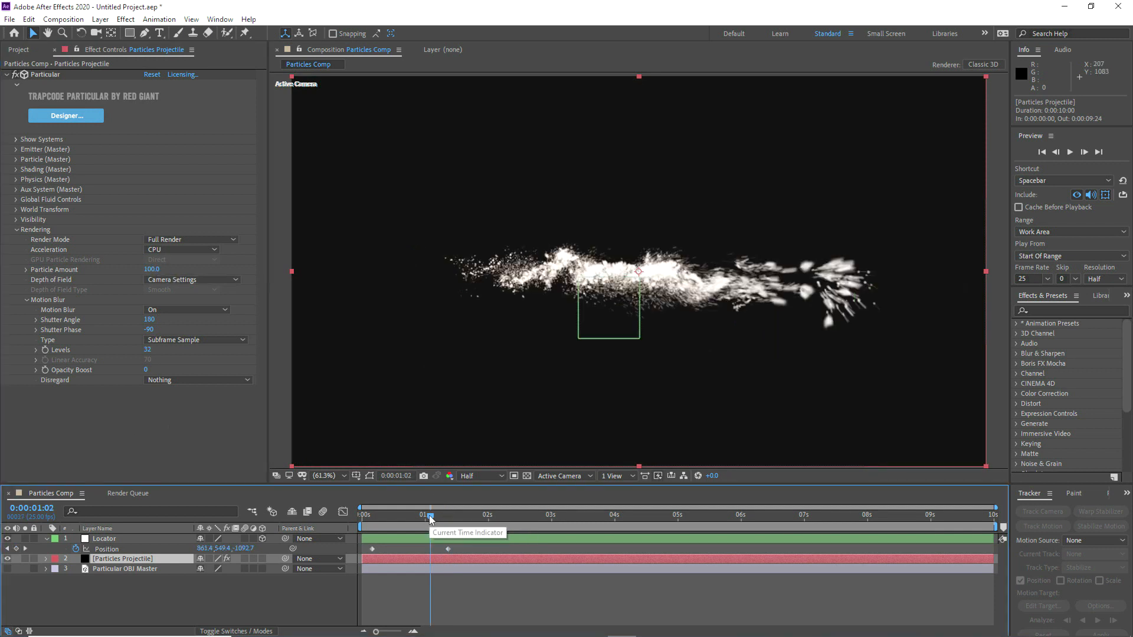
pyautogui.click(448, 516)
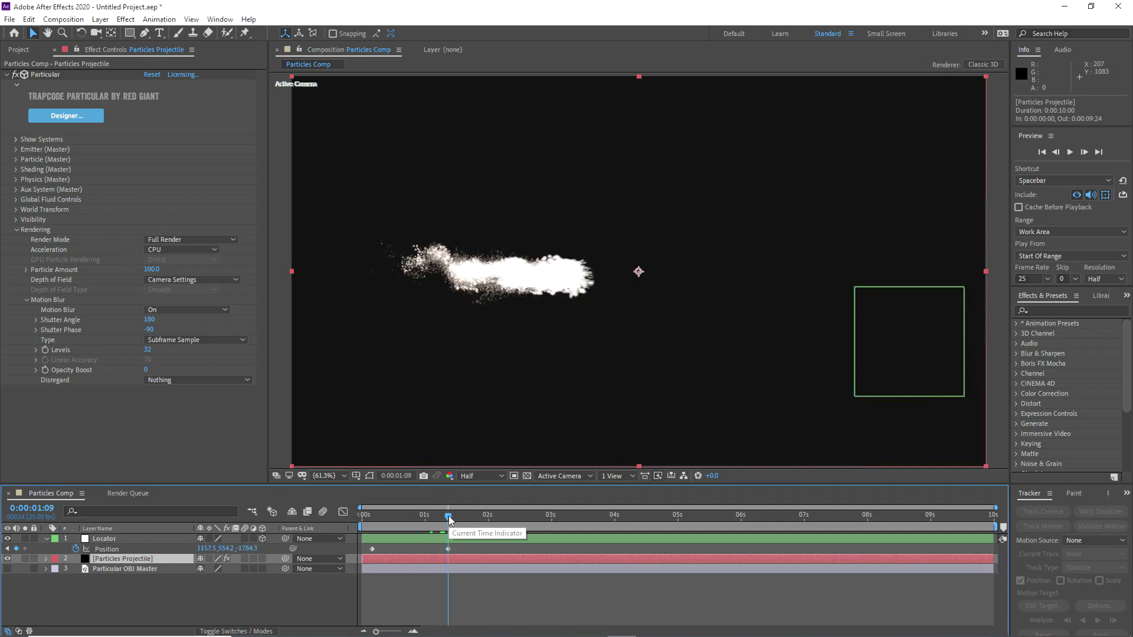
# Step: Set the motion blur Levels to 16 and take a snapshot of the frame
pyautogui.click(148, 350)
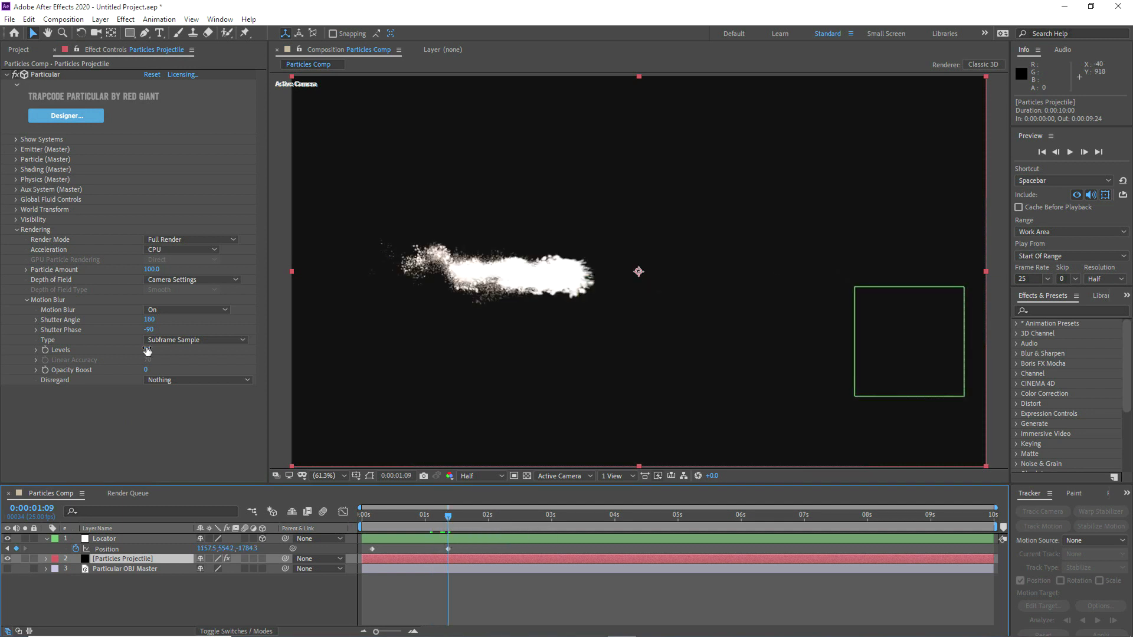
pyautogui.write('16')
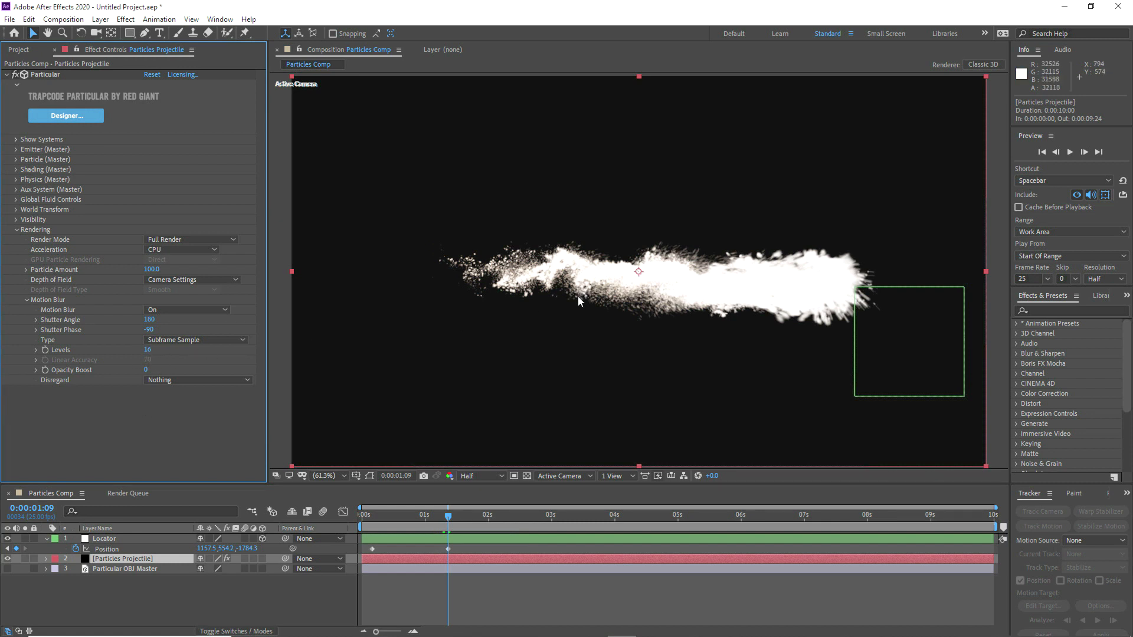
pyautogui.click(424, 476)
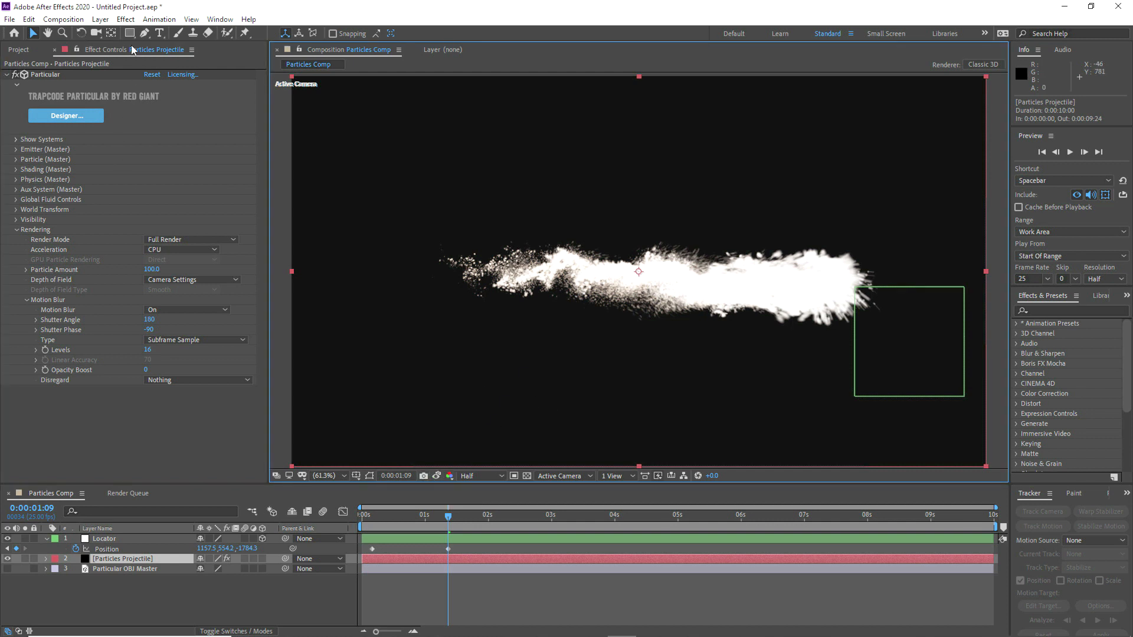
# Step: Apply the Refine Soft Matte effect to the Particles Projectile layer
pyautogui.click(126, 19)
pyautogui.moveTo(163, 250)
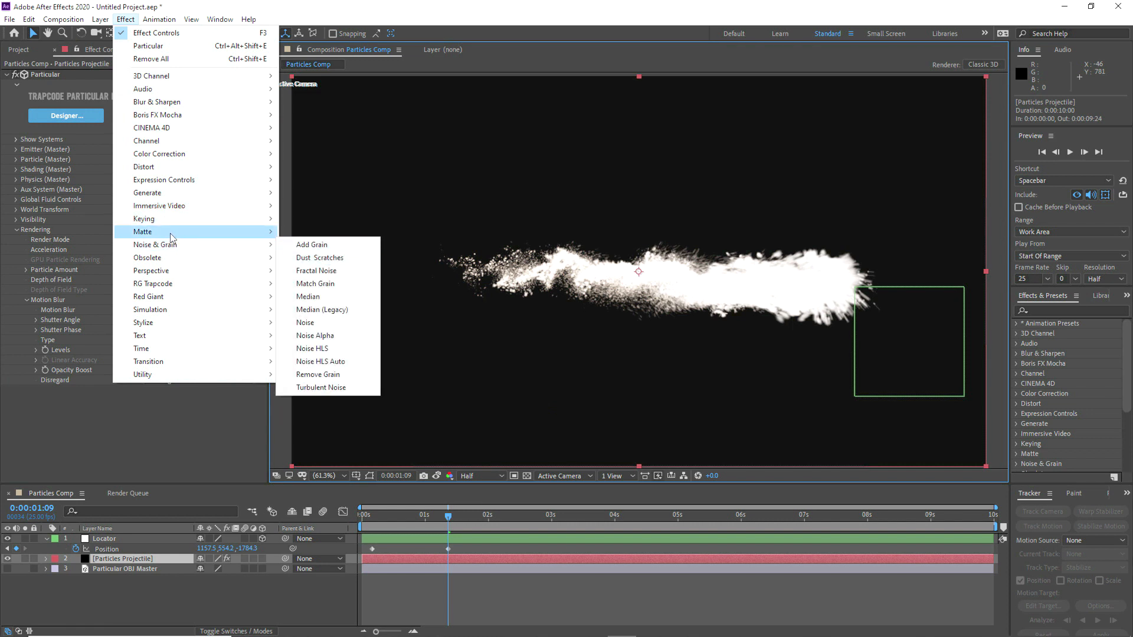
pyautogui.moveTo(185, 231)
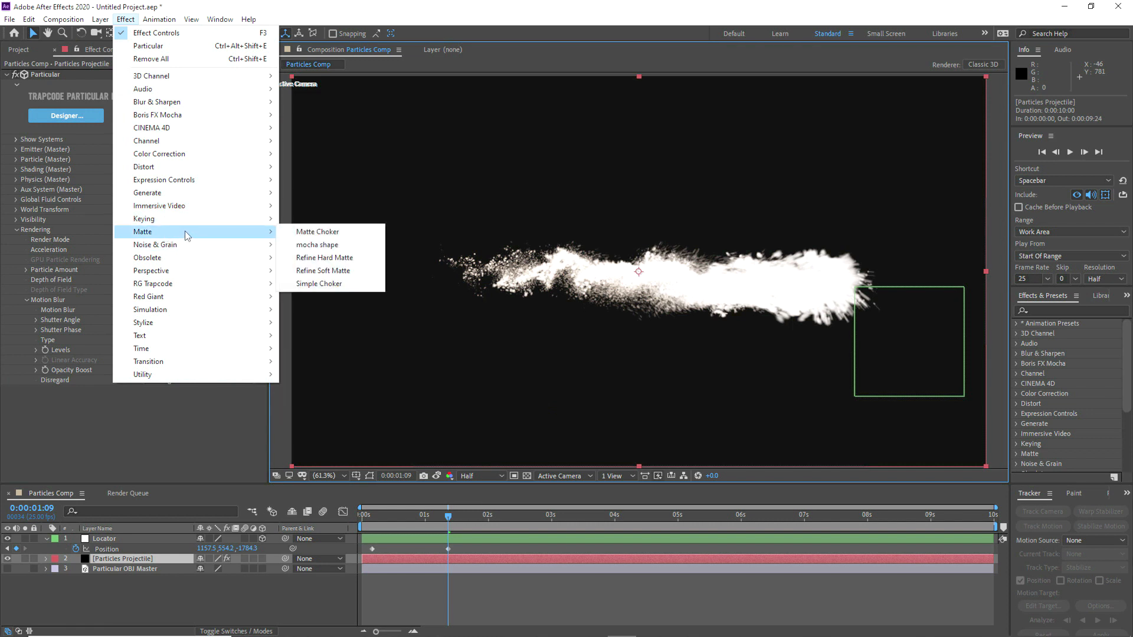
pyautogui.click(322, 273)
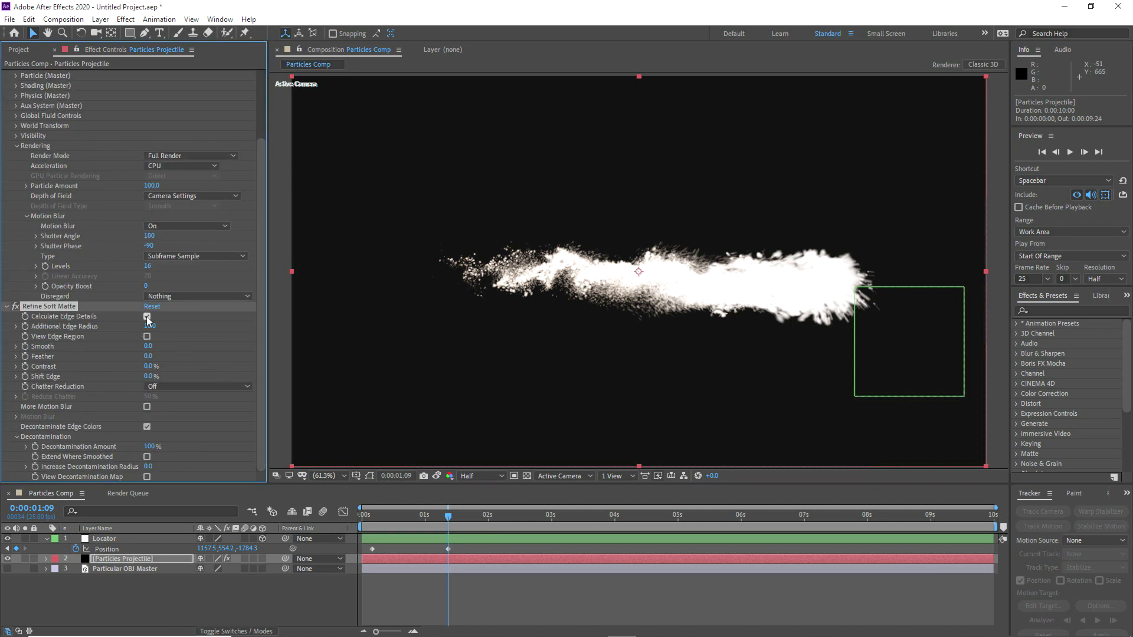
# Step: Disable Calculate Edge Details and Decontaminate Edge Colors in Refine Soft Matte, and take a comparison snapshot
pyautogui.click(147, 316)
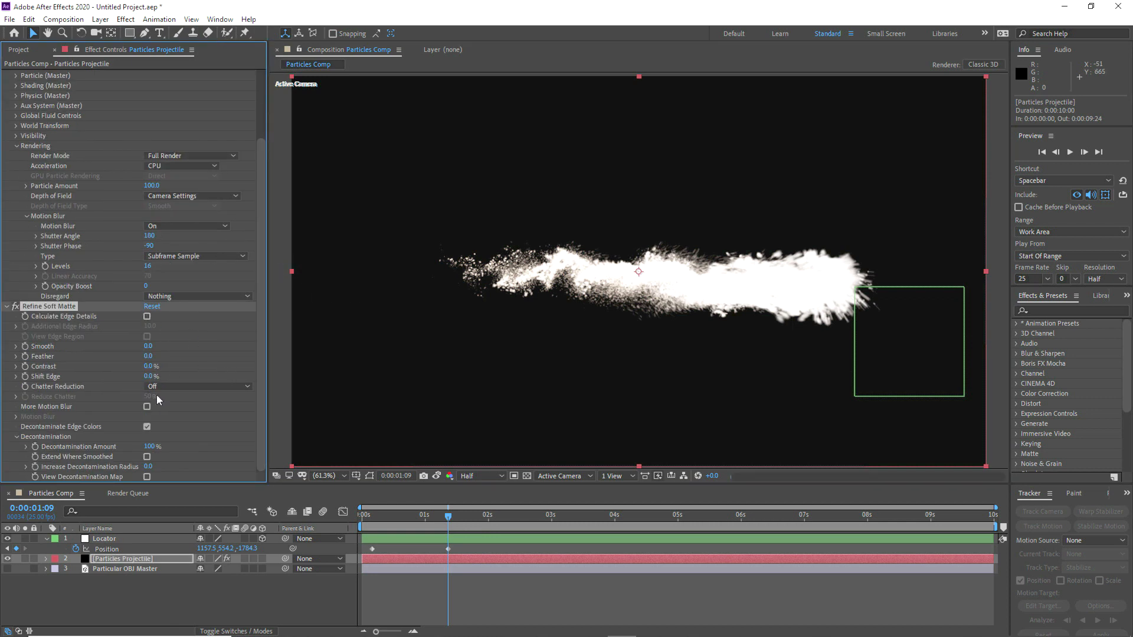
pyautogui.click(146, 426)
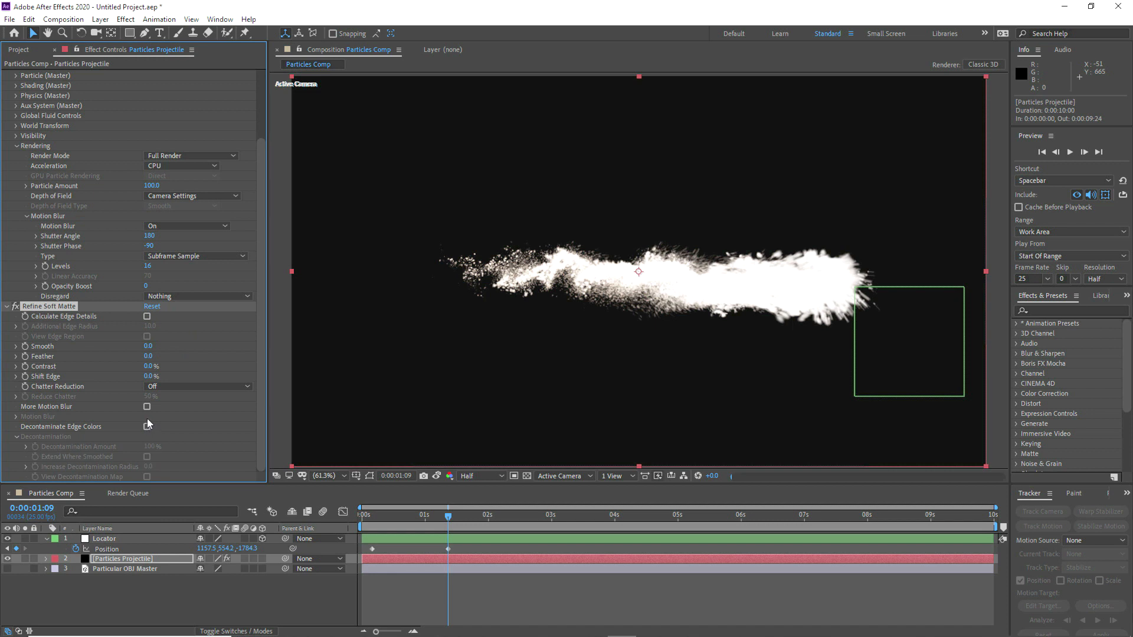
pyautogui.click(427, 476)
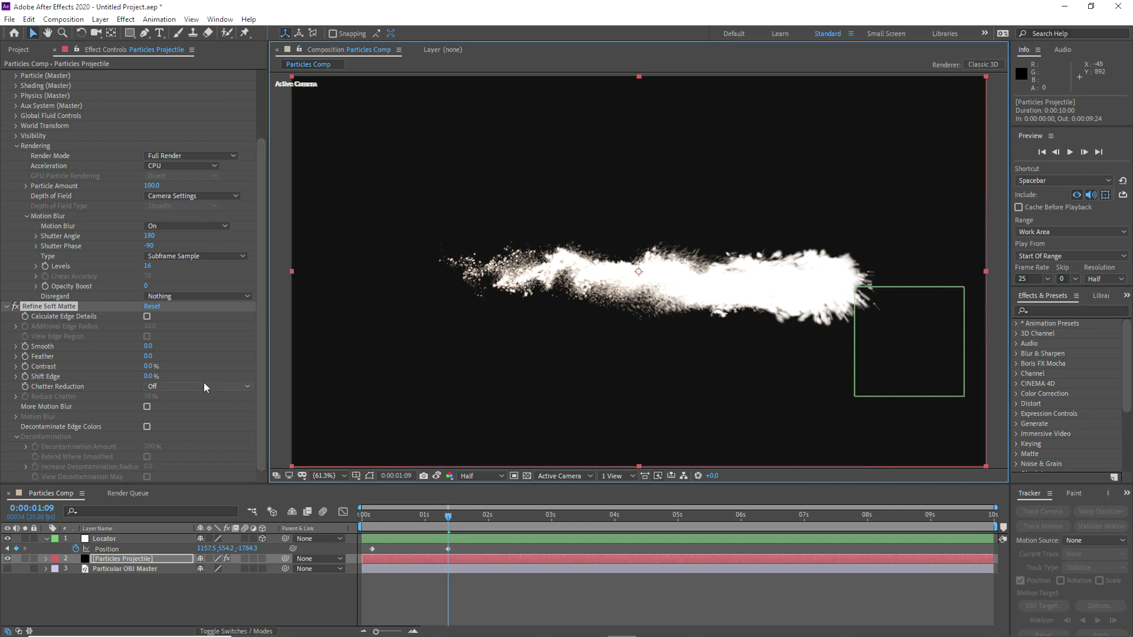
# Step: Set Refine Soft Matte's Chatter Reduction to More Detailed with Reduce Chatter at 25% and Shift Edge at -50%
pyautogui.click(163, 389)
pyautogui.click(175, 415)
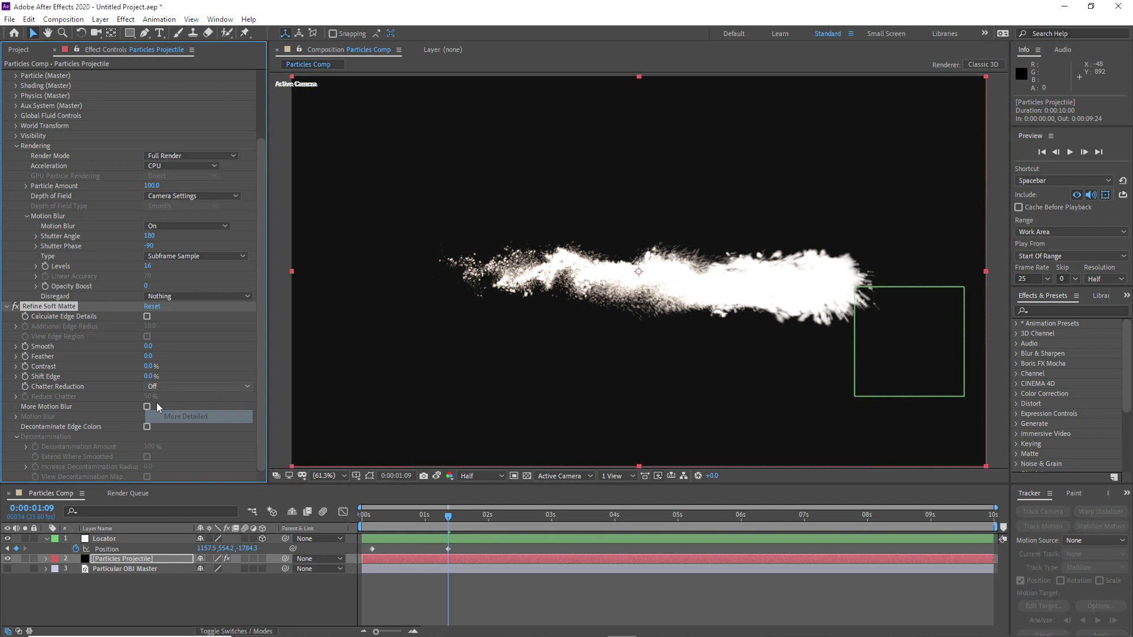
pyautogui.click(152, 397)
pyautogui.write('25')
pyautogui.press('Return')
pyautogui.click(149, 376)
pyautogui.write('-50')
pyautogui.press('Return')
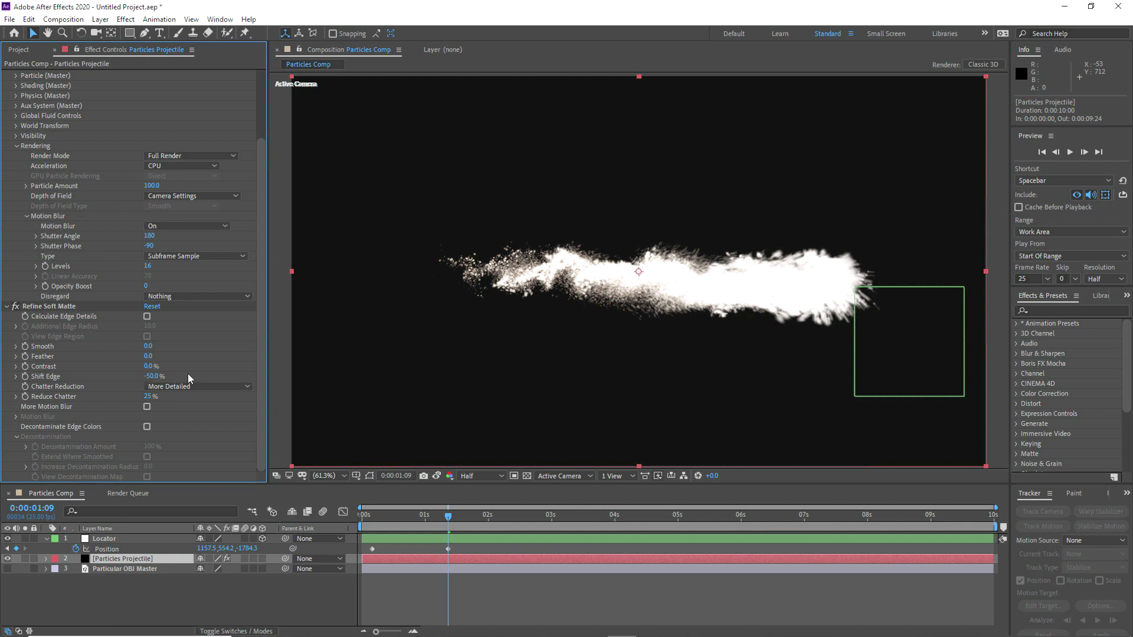
# Step: Compare a magnified view of the projectile's tail with the snapshot, and fit the composition back in the viewer
pyautogui.press('/')
pyautogui.moveTo(472, 295); pyautogui.dragTo(616, 291)
pyautogui.scroll(1, 616, 292)
pyautogui.click(438, 476)
pyautogui.click(438, 475)
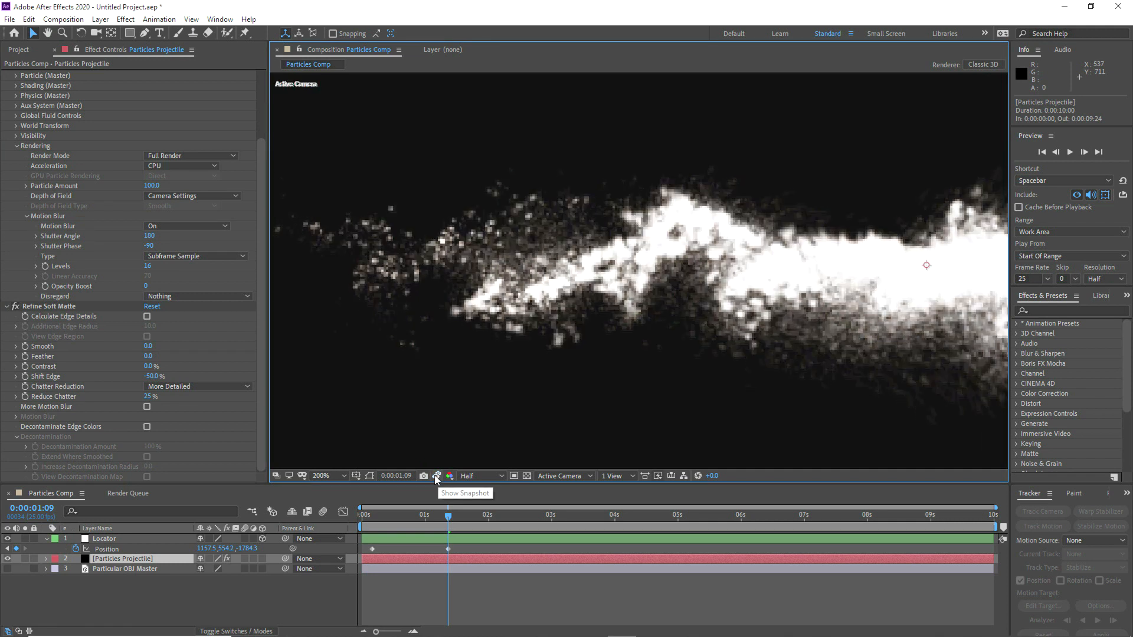
pyautogui.click(331, 474)
pyautogui.click(331, 275)
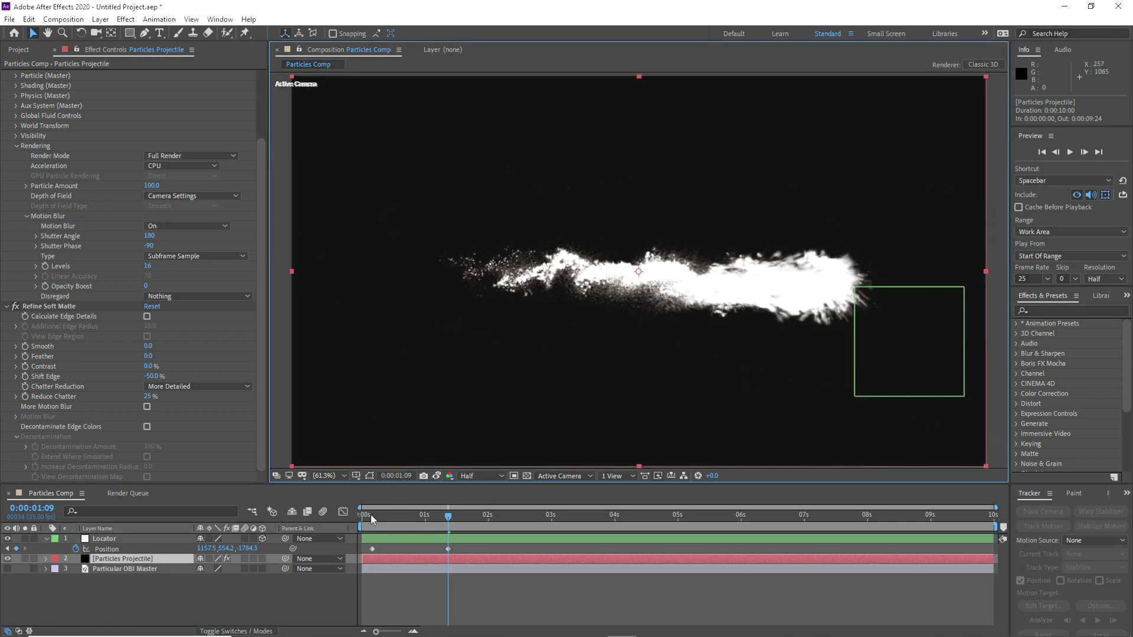
# Step: Check the refined projectile at early frames such as 0:00:00:10 and 0:00:00:14, and return to 0:00:01:09
pyautogui.click(370, 516)
pyautogui.click(387, 517)
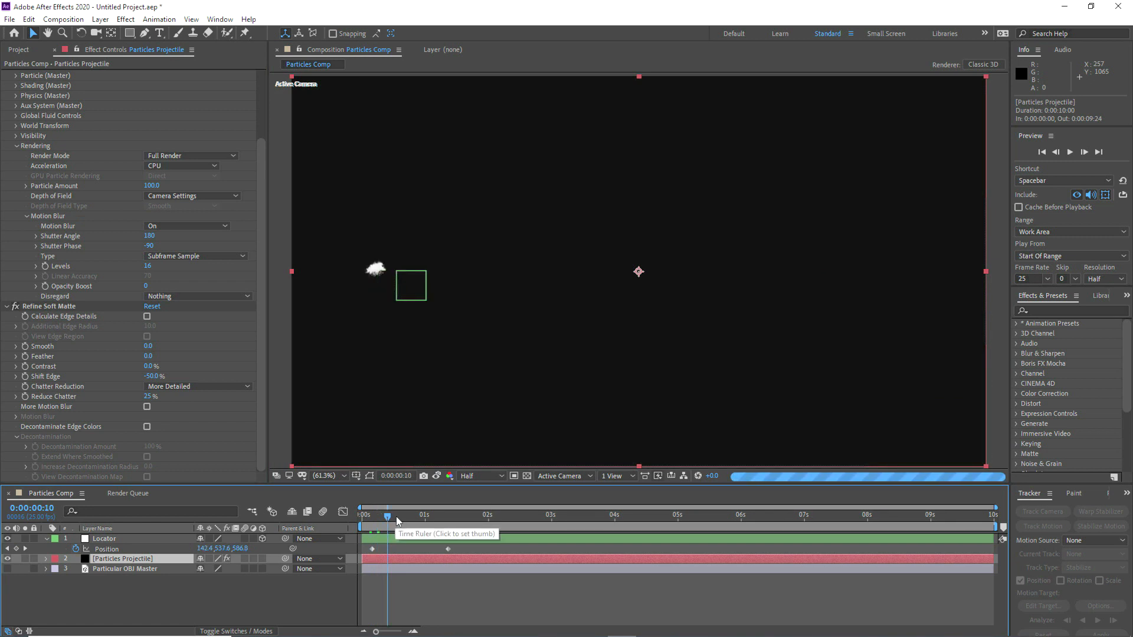
pyautogui.click(397, 516)
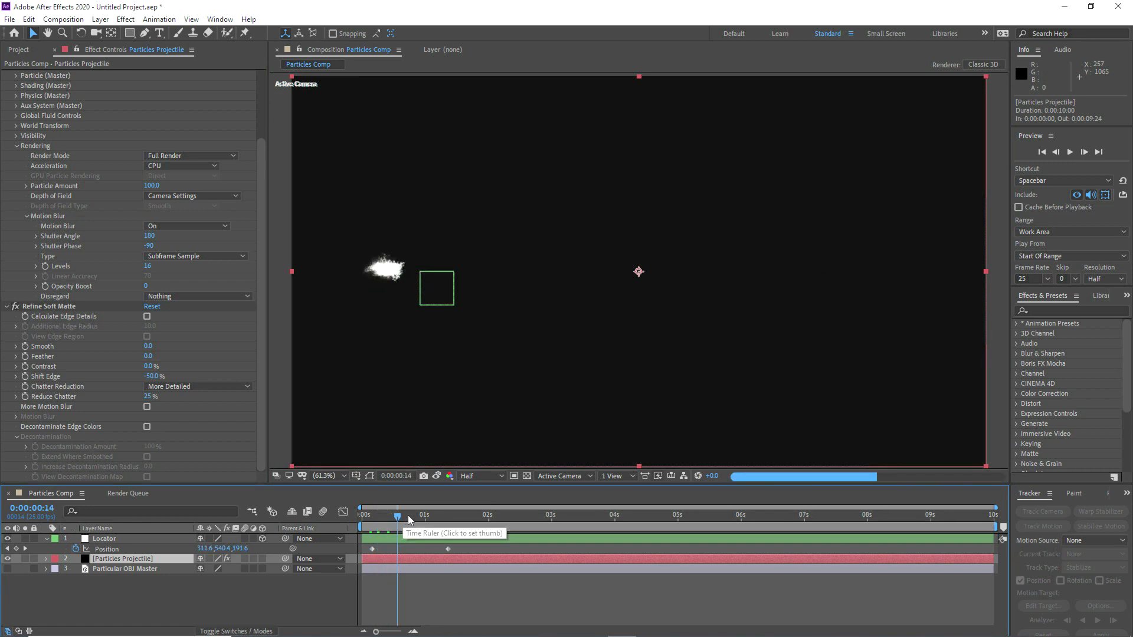
pyautogui.click(449, 516)
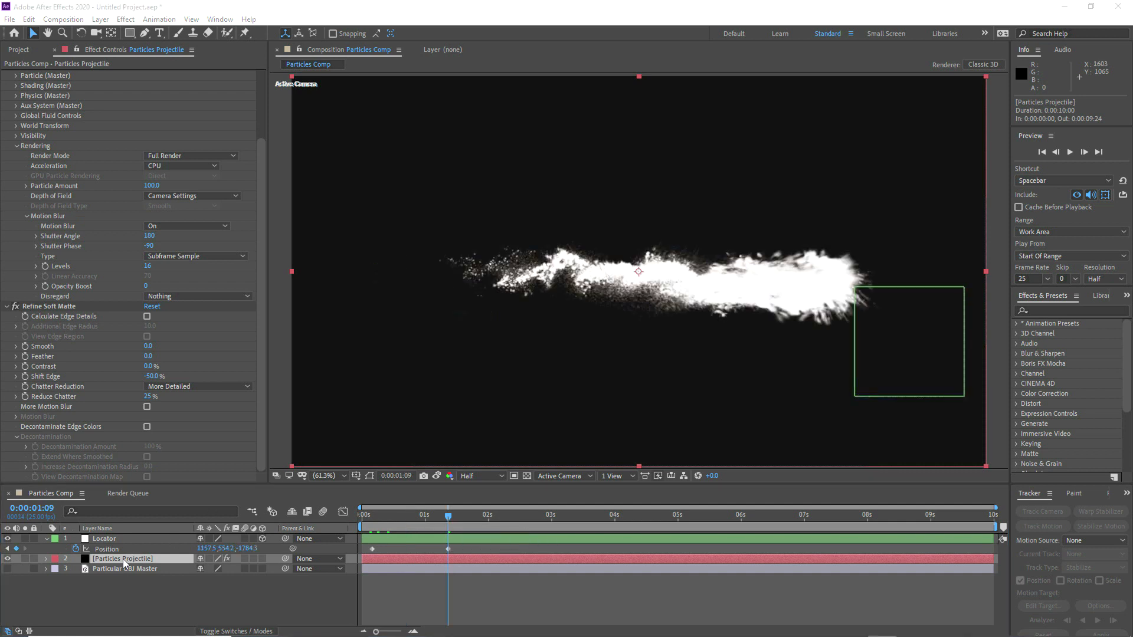
# Step: Duplicate the Particles Projectile layer and hide the original beneath the copy
pyautogui.click(17, 146)
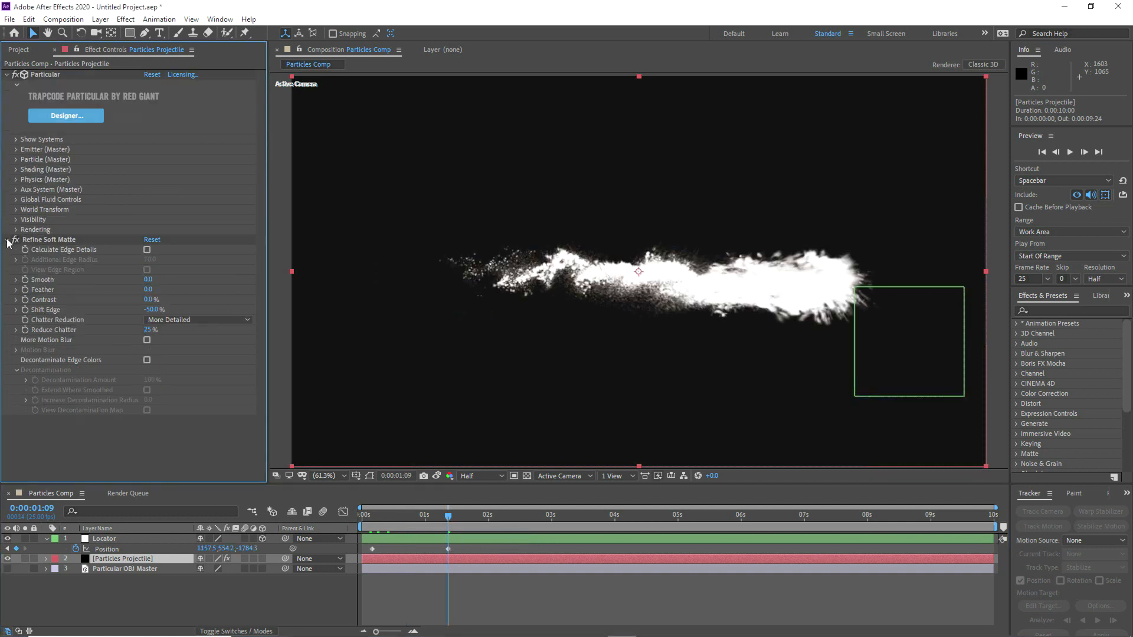
pyautogui.click(7, 240)
pyautogui.click(107, 593)
pyautogui.click(111, 560)
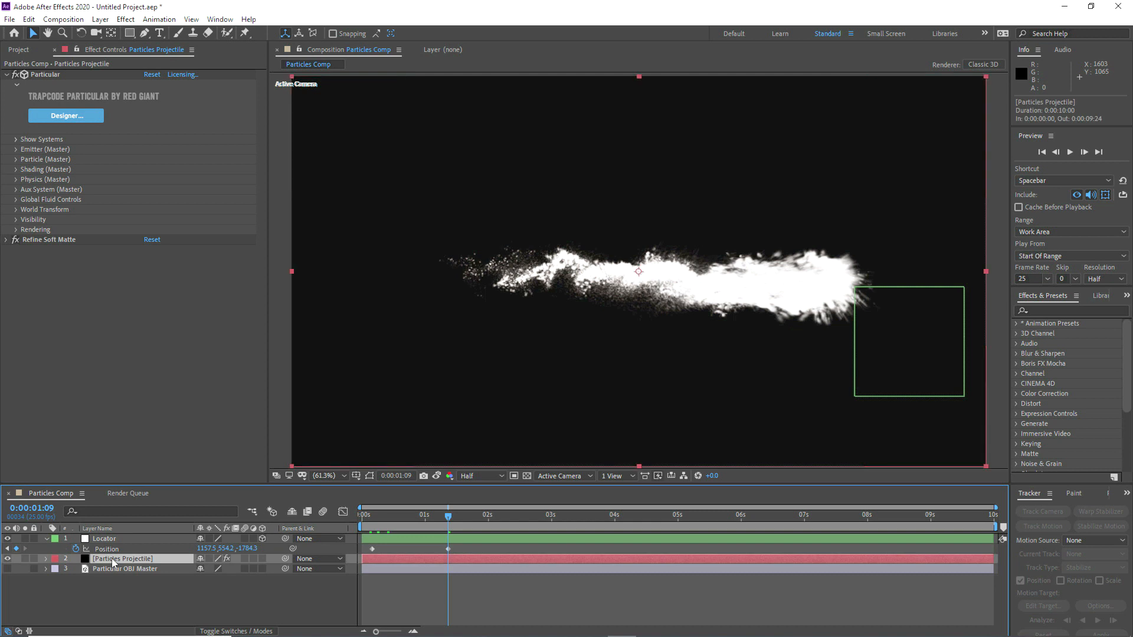
pyautogui.hotkey('ctrl', 'd')
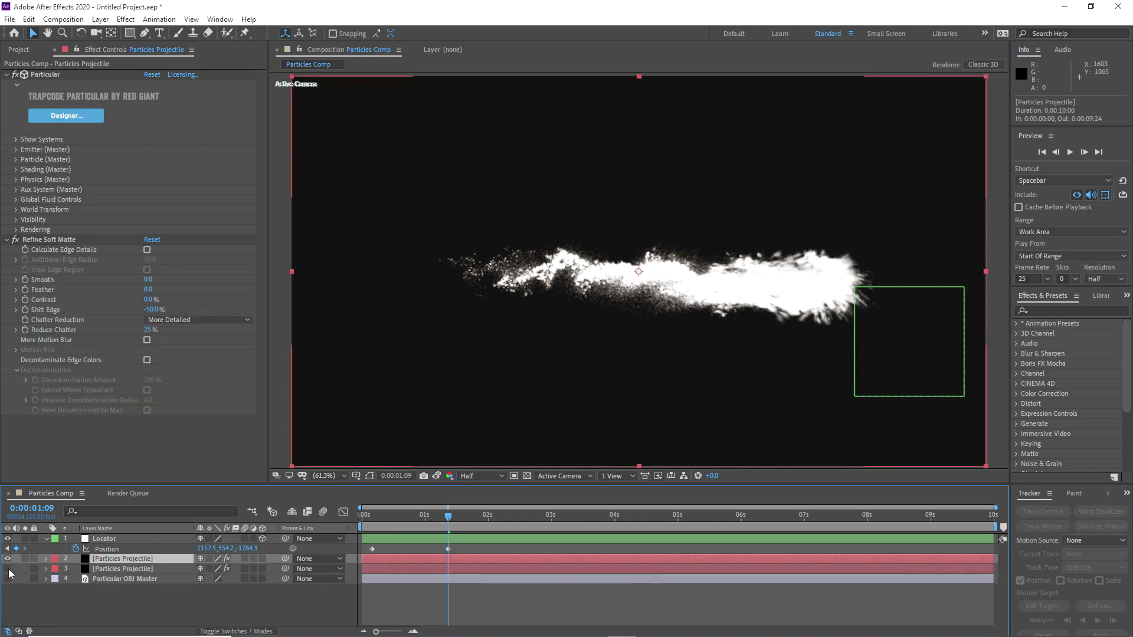
# Step: Rename the duplicated projectile layer as Sparks Projectile and keep it selected
pyautogui.press('Return')
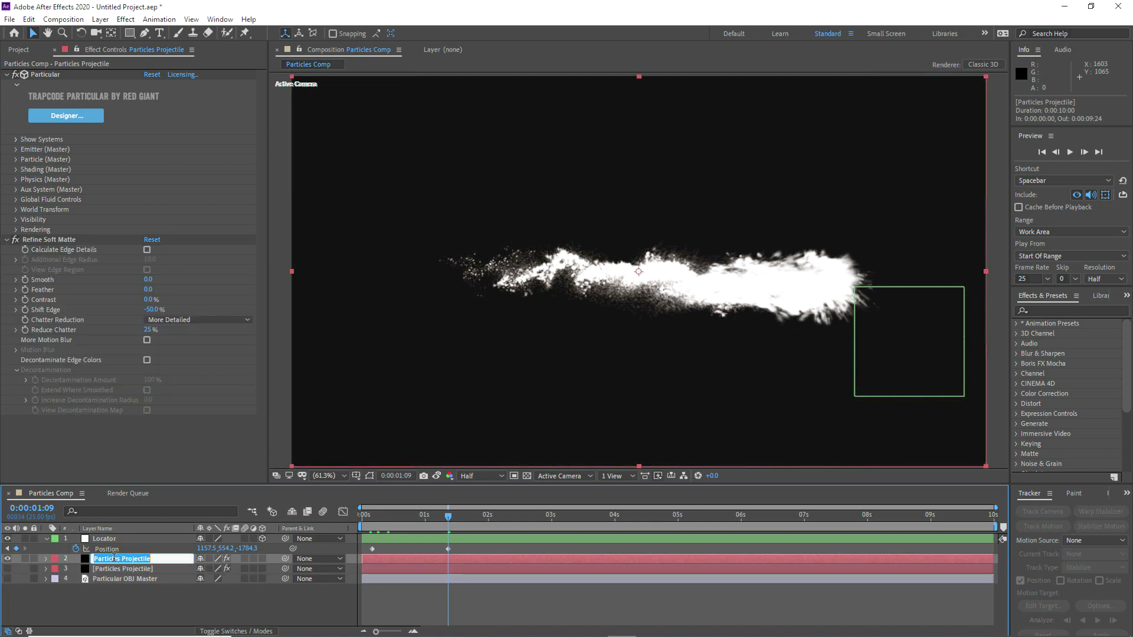
pyautogui.moveTo(121, 560); pyautogui.dragTo(89, 565)
pyautogui.write('Sparks')
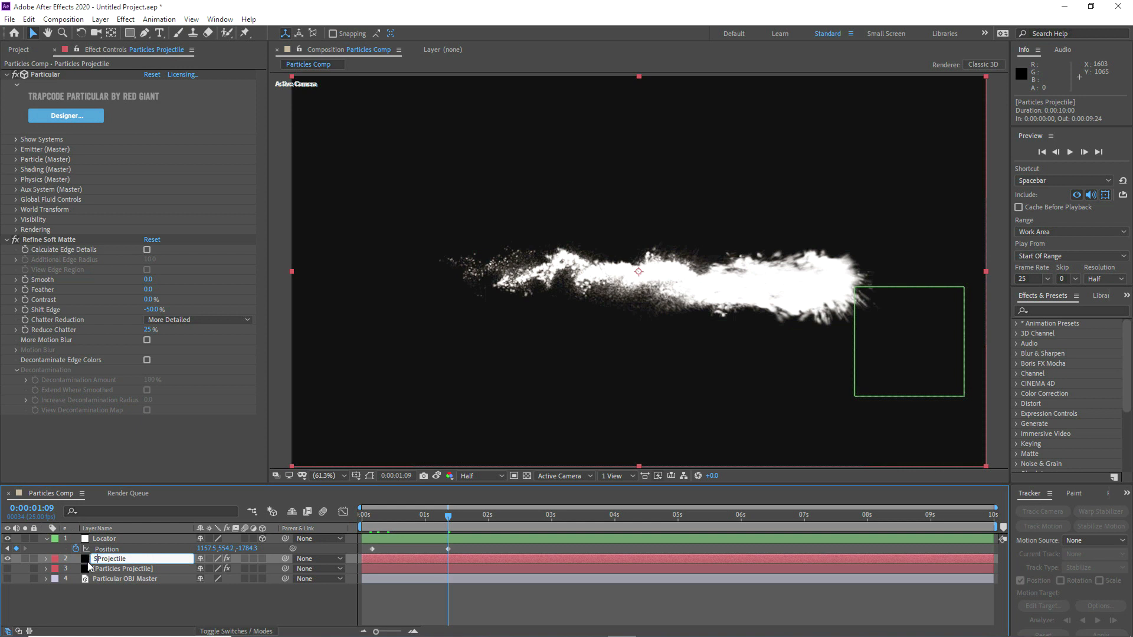
pyautogui.click(88, 607)
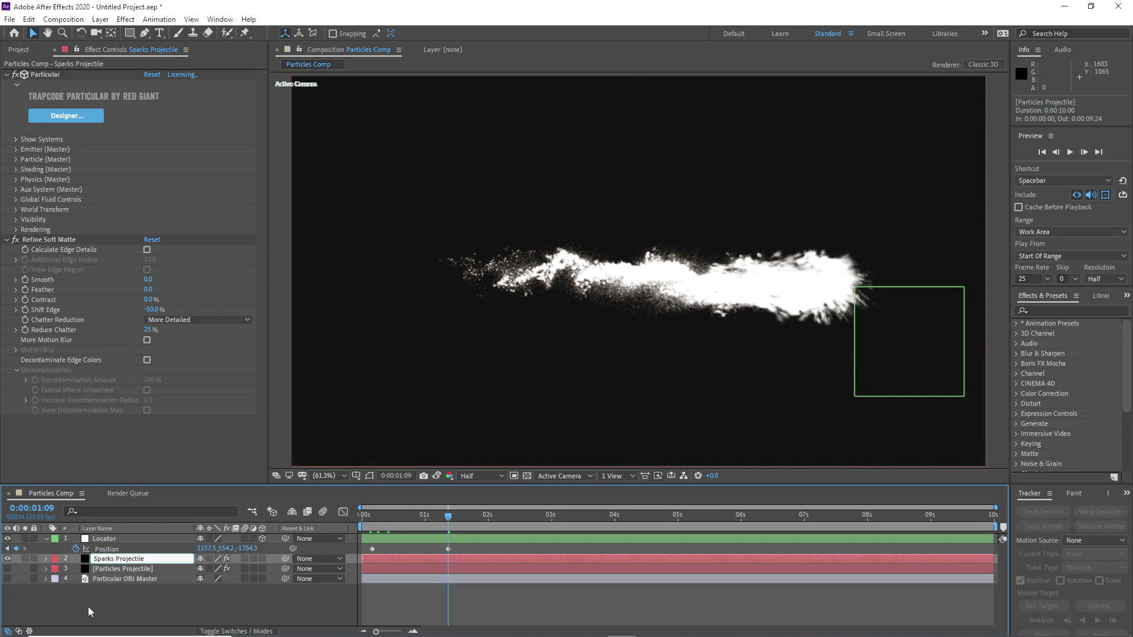
pyautogui.click(104, 560)
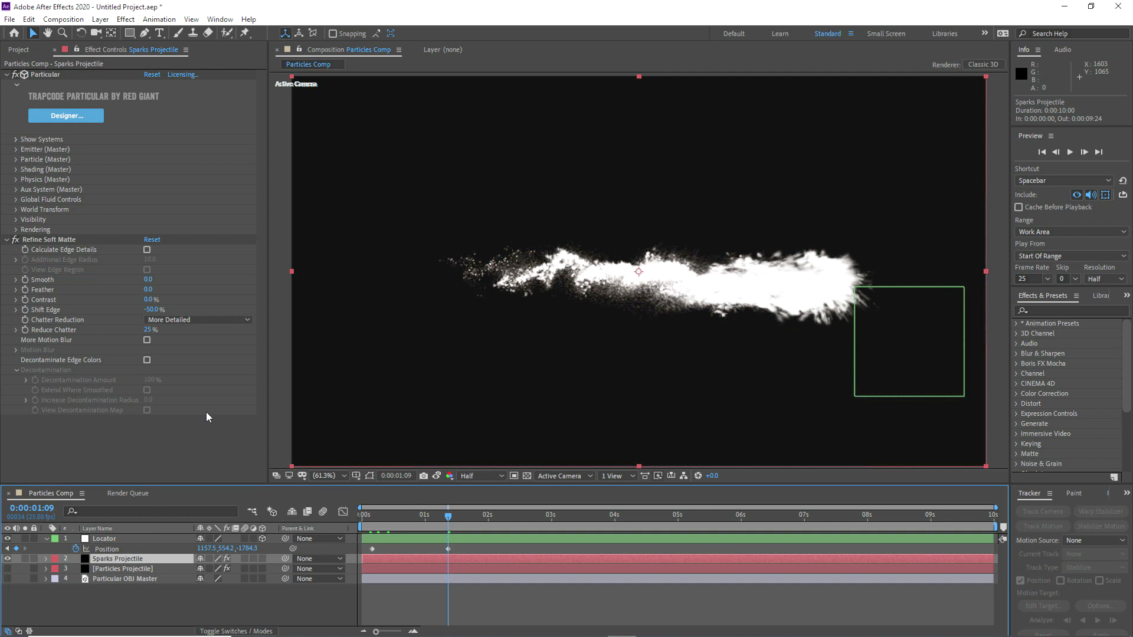
# Step: Disable Refine Soft Matte on Sparks Projectile and set the master particle Opacity to 0
pyautogui.click(7, 239)
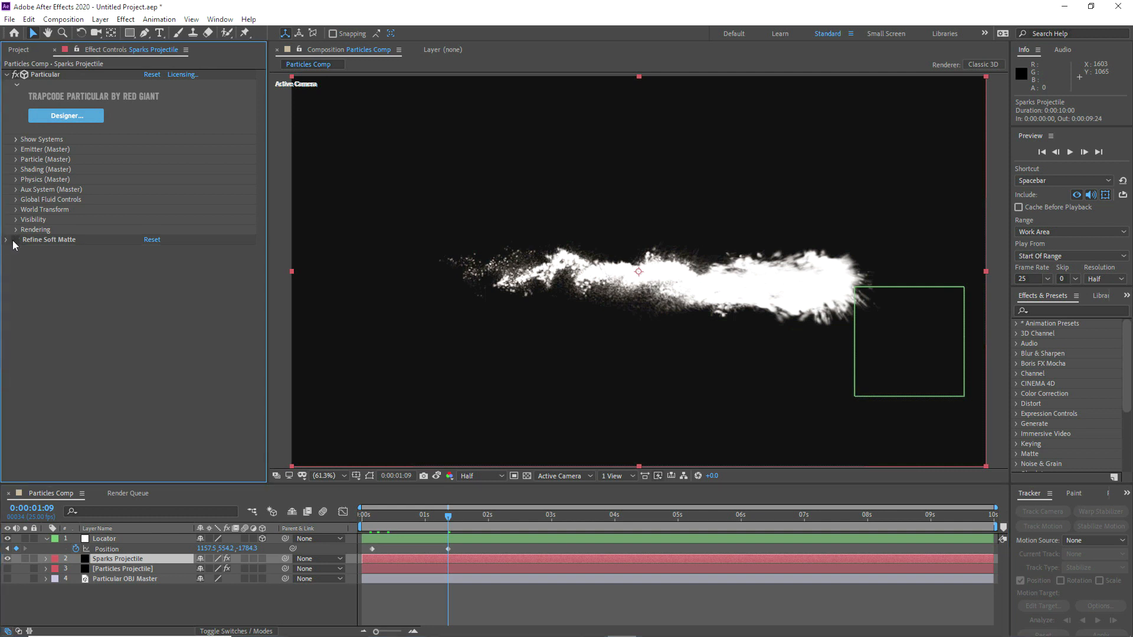
pyautogui.click(16, 158)
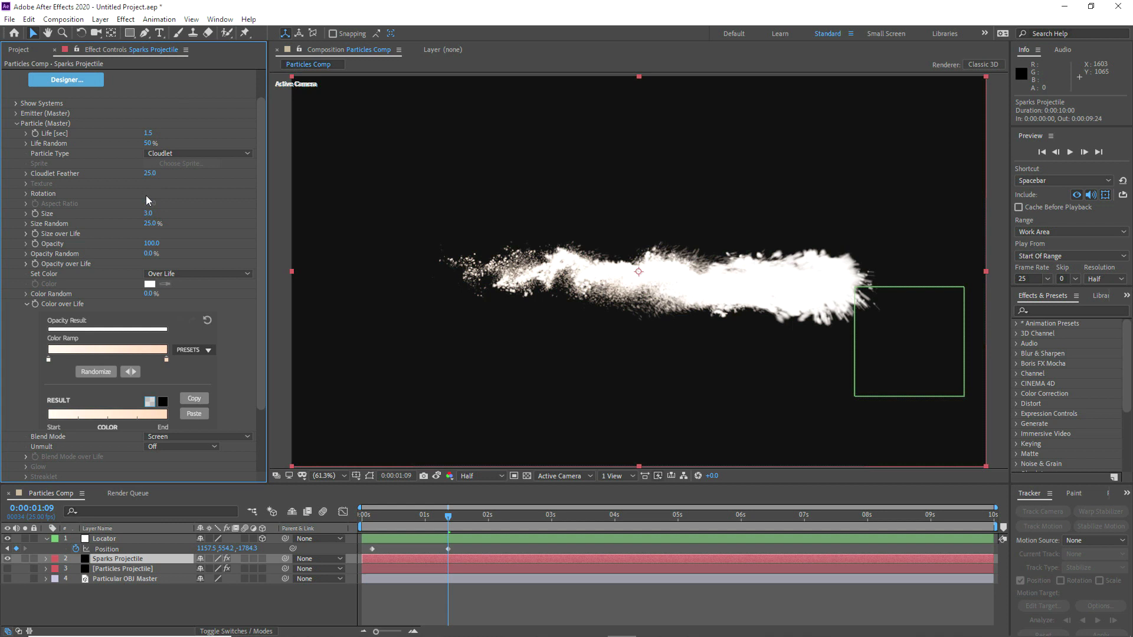
pyautogui.click(149, 244)
pyautogui.write('0')
pyautogui.press('Return')
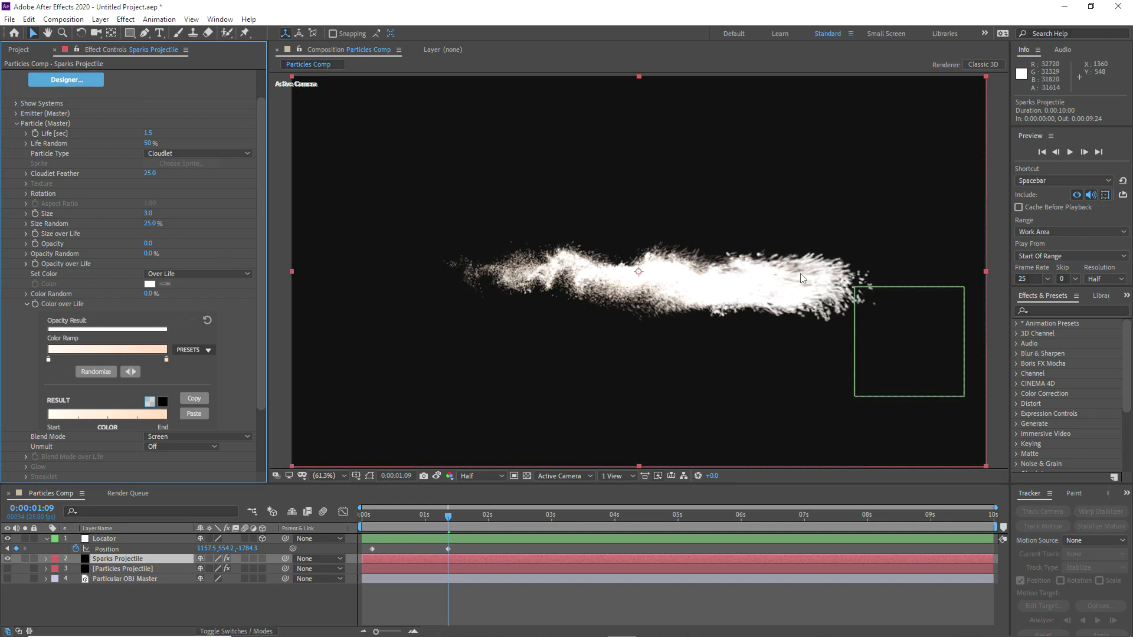
pyautogui.click(17, 124)
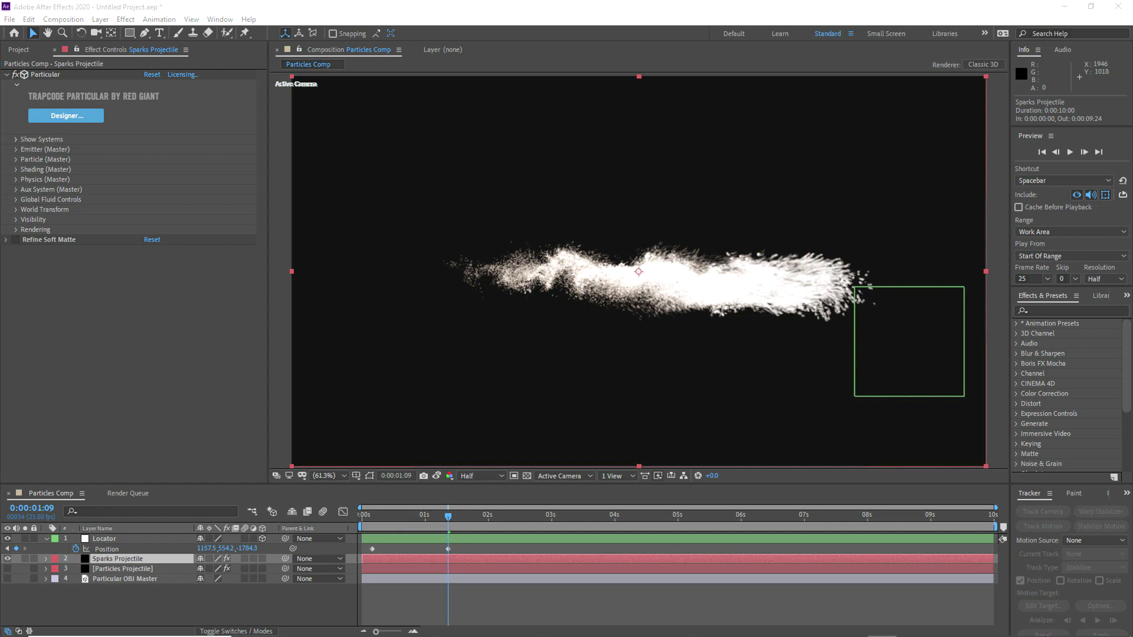
# Step: Delete Refine Soft Matte from Sparks Projectile and set the Aux System's Emit Probability to 5%
pyautogui.click(31, 239)
pyautogui.press('Delete')
pyautogui.click(15, 190)
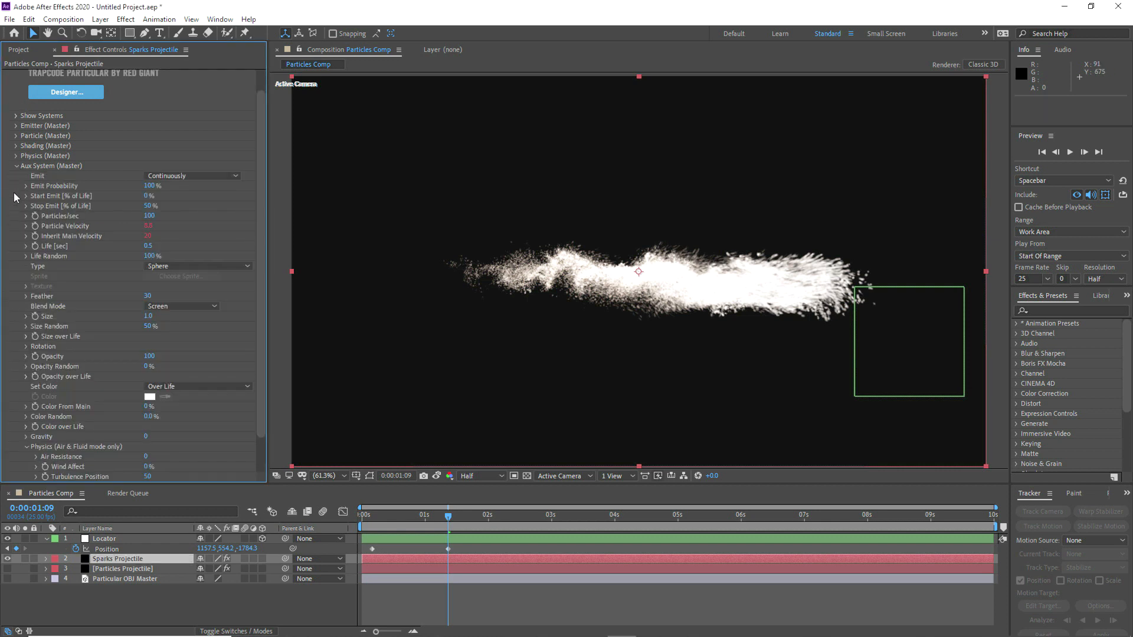
pyautogui.click(149, 186)
pyautogui.write('5')
pyautogui.press('Return')
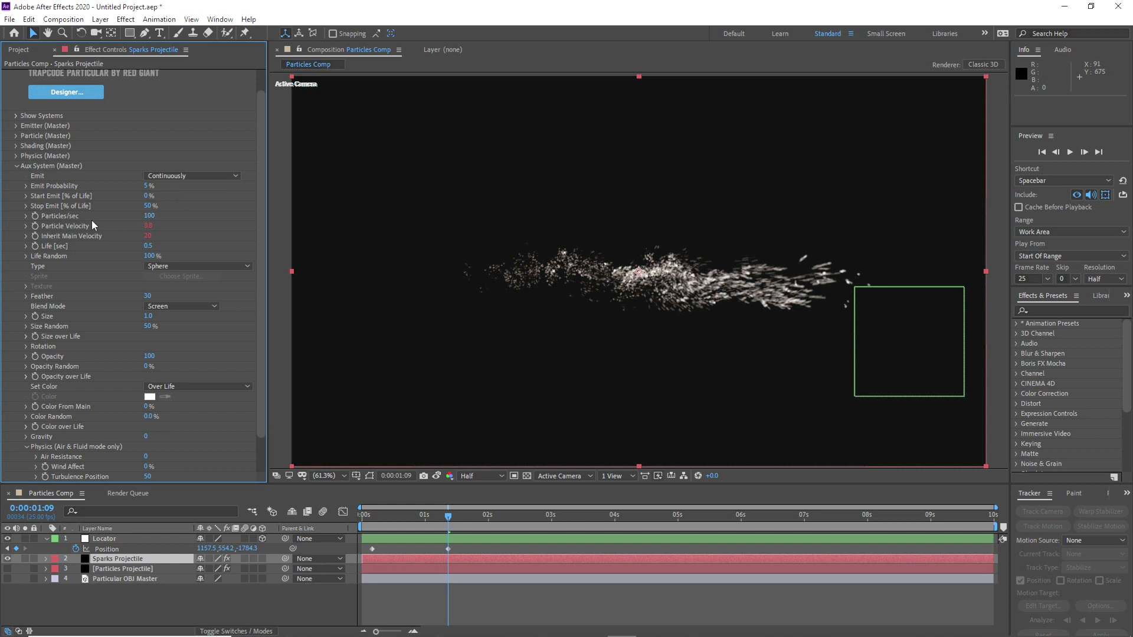
# Step: Remove the expression from the Aux System's Particle Velocity, set it to 0, and inspect the sparks magnified
pyautogui.keyDown('alt'); pyautogui.click(35, 226); pyautogui.keyUp('alt')
pyautogui.click(155, 228)
pyautogui.write('0')
pyautogui.press('Return')
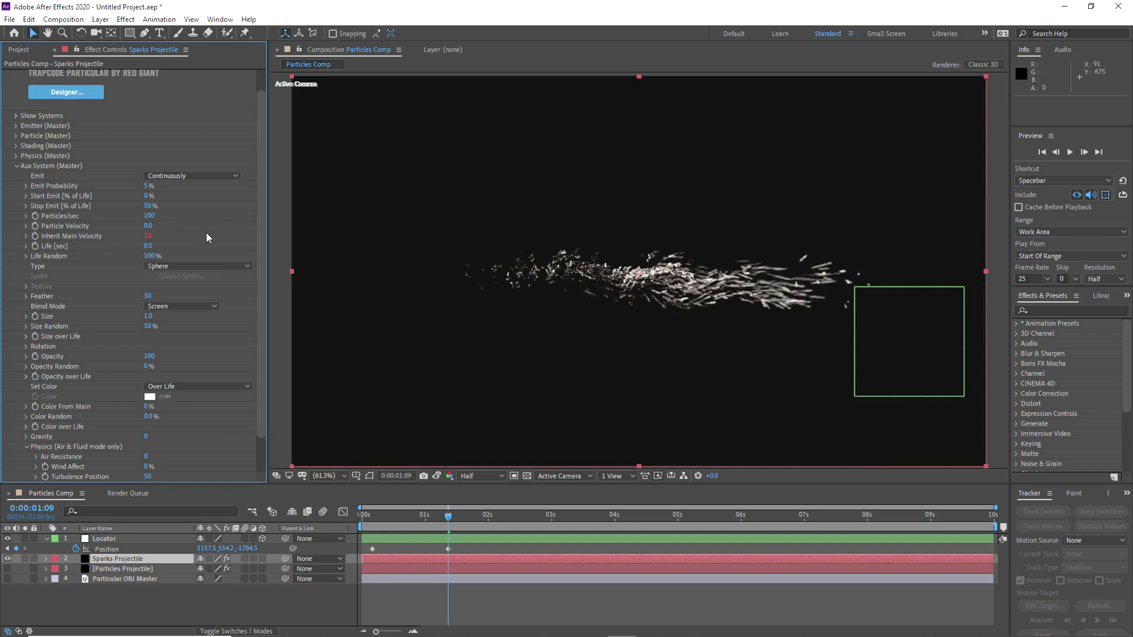
pyautogui.scroll(2, 763, 298)
pyautogui.click(326, 477)
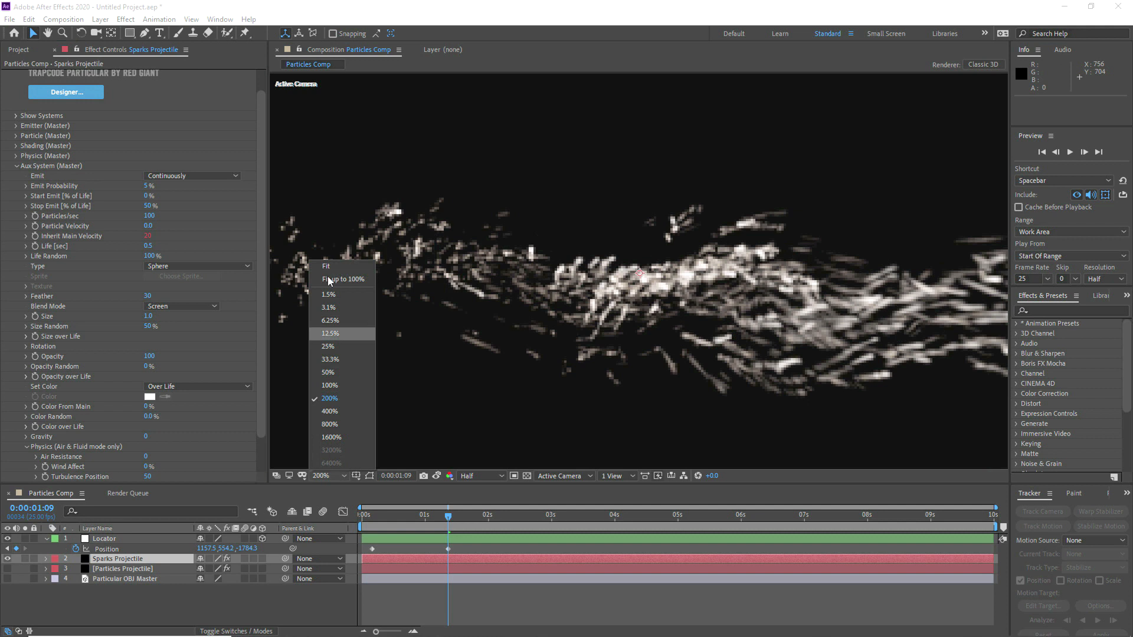
pyautogui.click(328, 264)
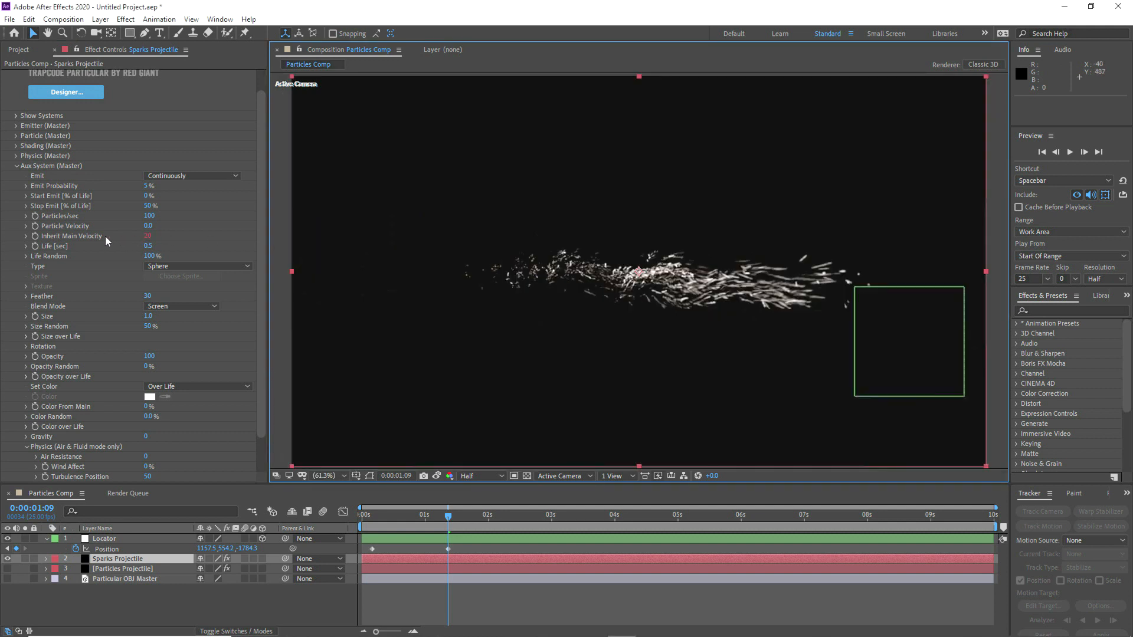
# Step: Set the Aux System's Inherit Main Velocity to 50 and its Life Random to 0%
pyautogui.click(147, 236)
pyautogui.write('50')
pyautogui.press('Return')
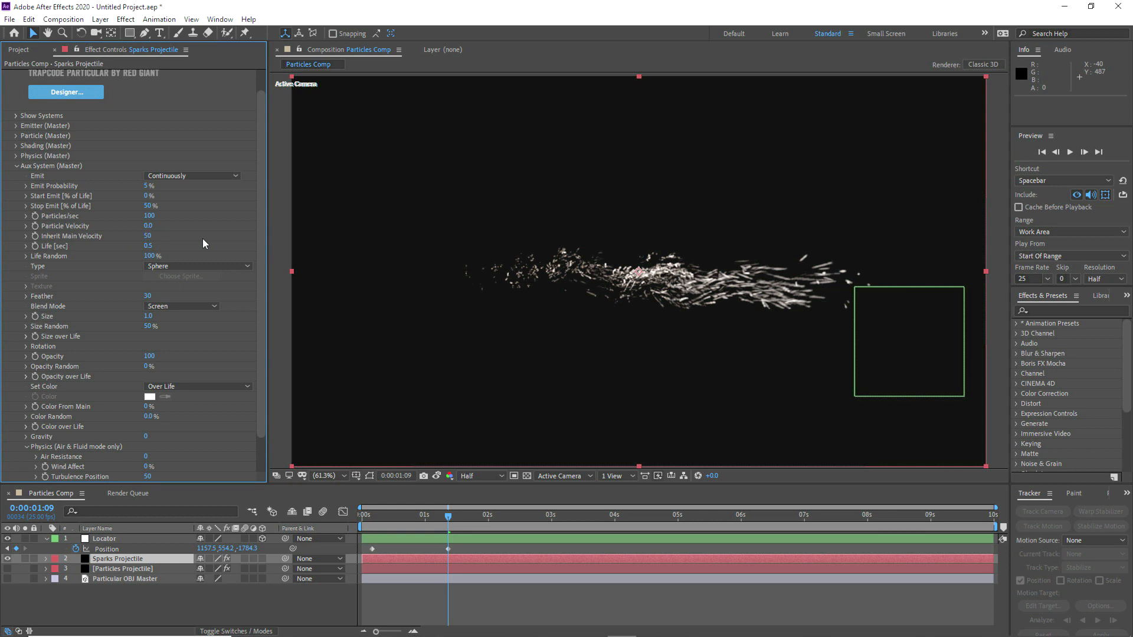
pyautogui.click(153, 256)
pyautogui.write('0')
pyautogui.press('Return')
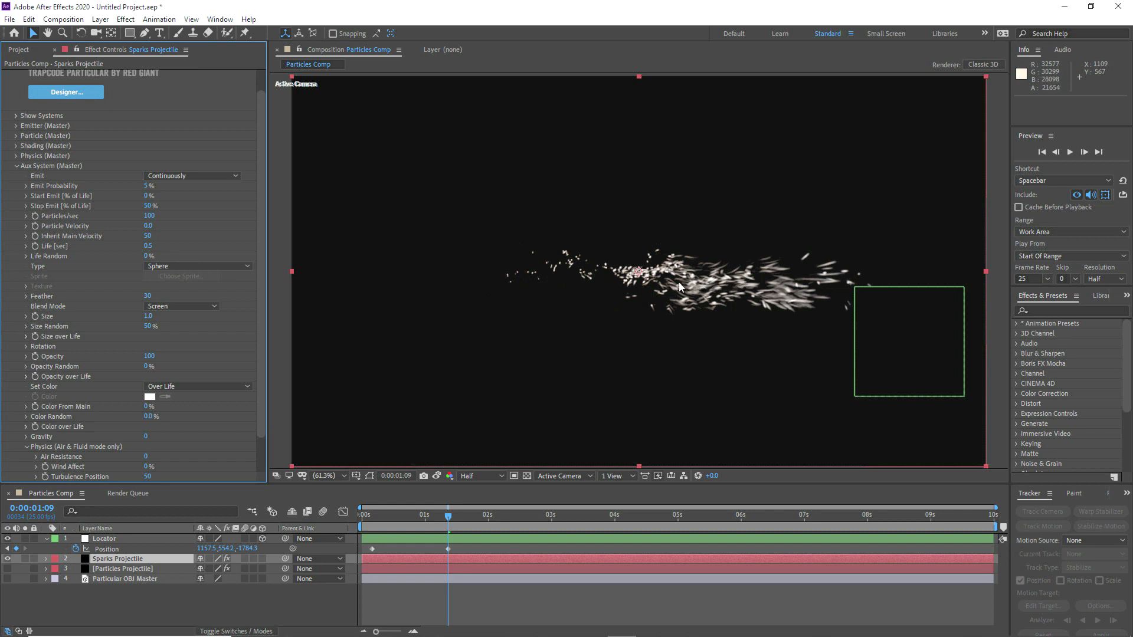
# Step: Apply the linearly decreasing preset to the Aux System's Size over Life and set Size Random to 25%
pyautogui.scroll(-3, 151, 264)
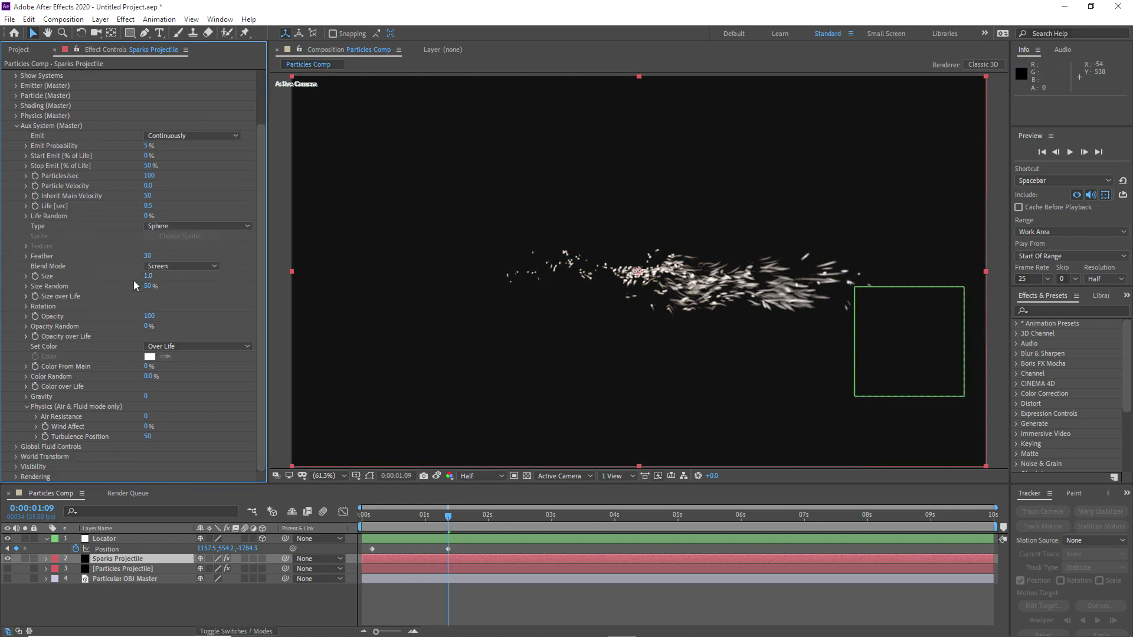
pyautogui.click(26, 296)
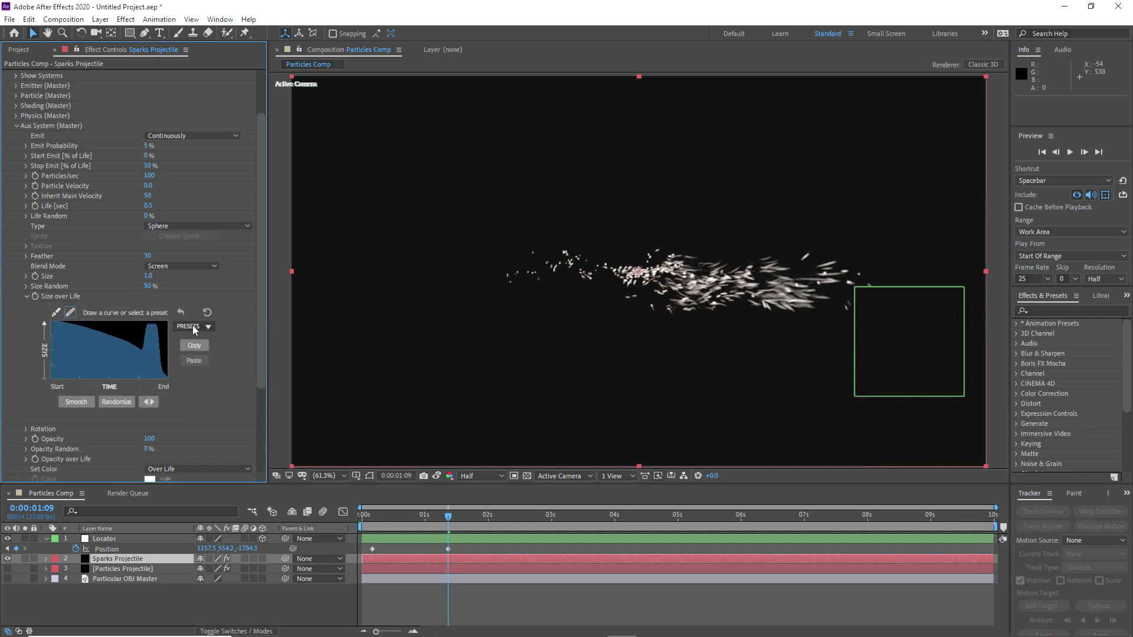
pyautogui.click(194, 352)
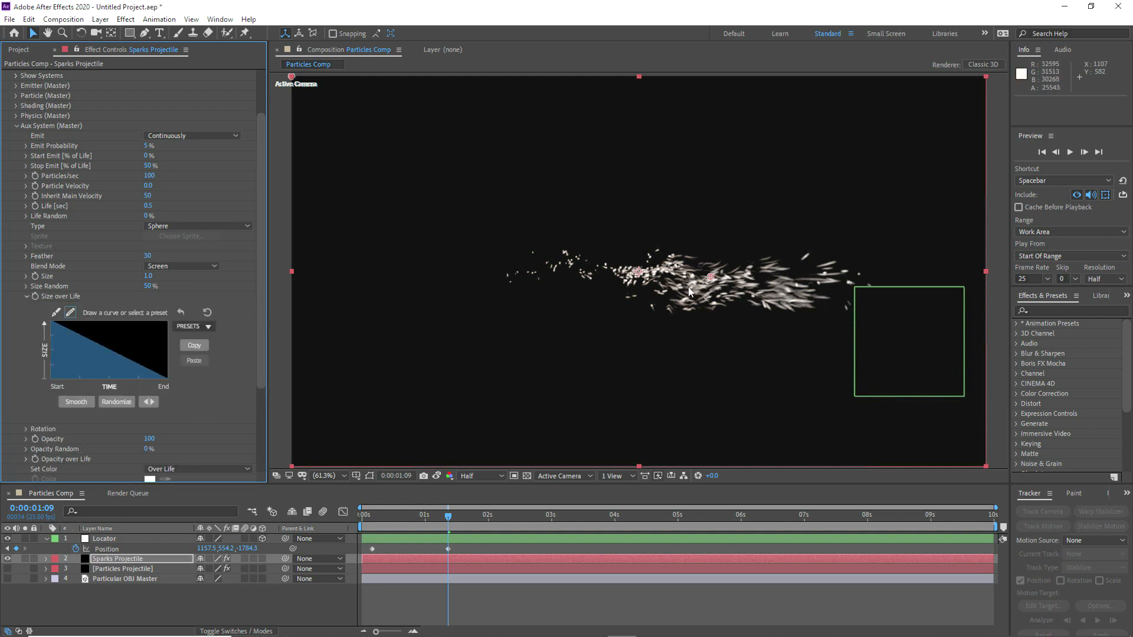
pyautogui.click(26, 297)
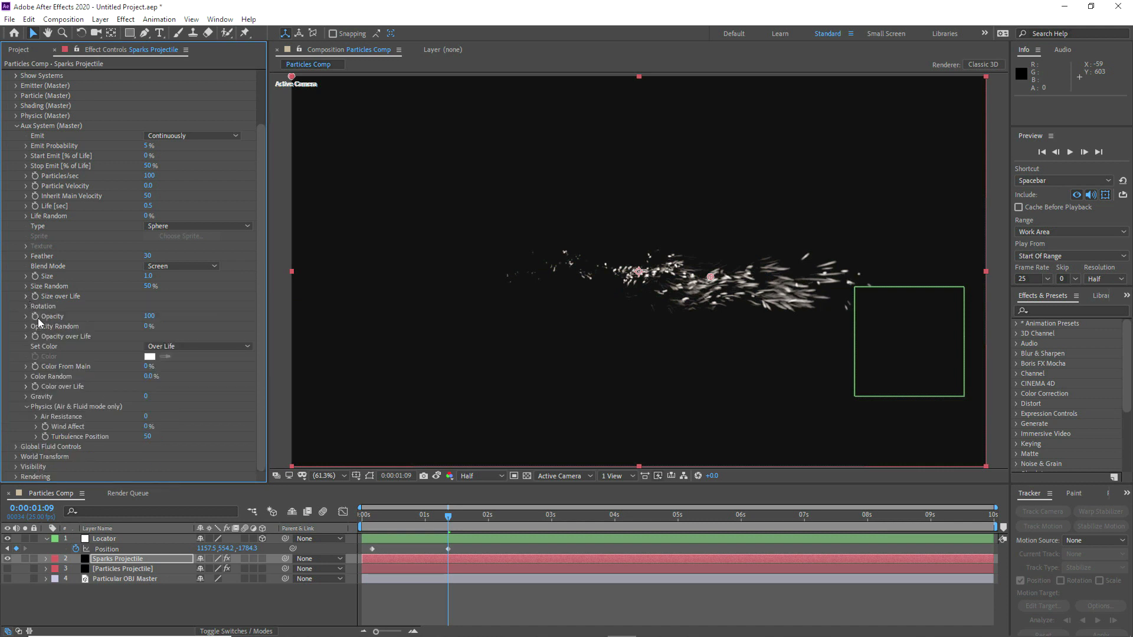
pyautogui.click(147, 286)
pyautogui.write('25')
pyautogui.press('Return')
# Step: Try a different Turbulence Position for the auxiliary particles, and set it back to 50
pyautogui.moveTo(148, 437); pyautogui.dragTo(177, 432)
pyautogui.click(150, 437)
pyautogui.write('5')
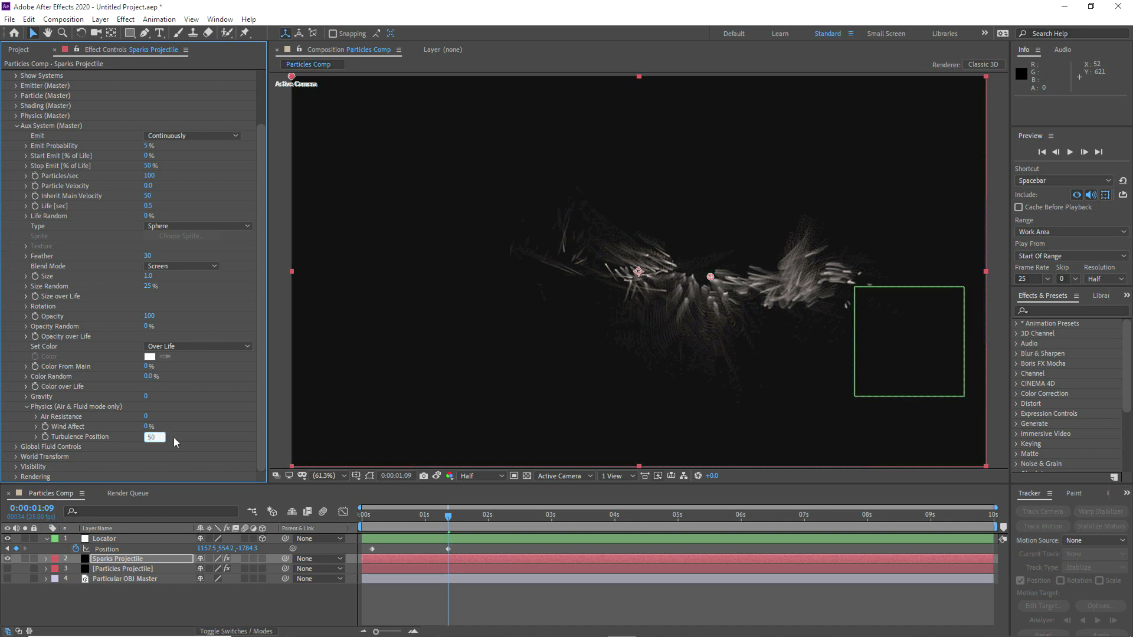
pyautogui.press('Return')
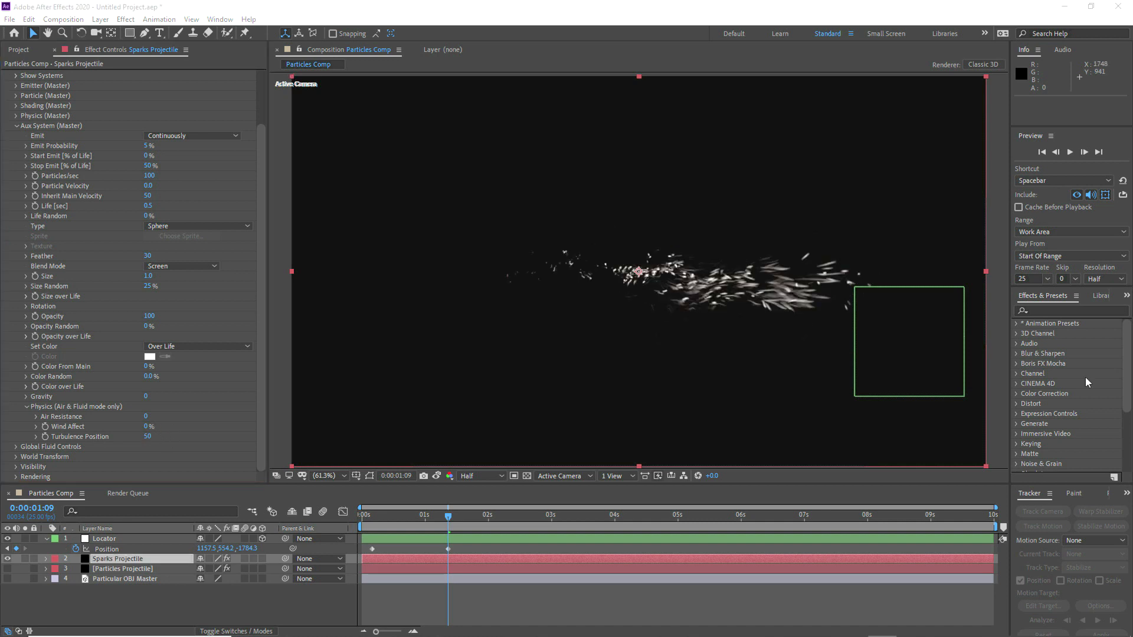
# Step: Scrub through the sparks animation from the Locator's first position keyframe to 0:00:01:09
pyautogui.click(370, 518)
pyautogui.moveTo(372, 520); pyautogui.dragTo(448, 517)
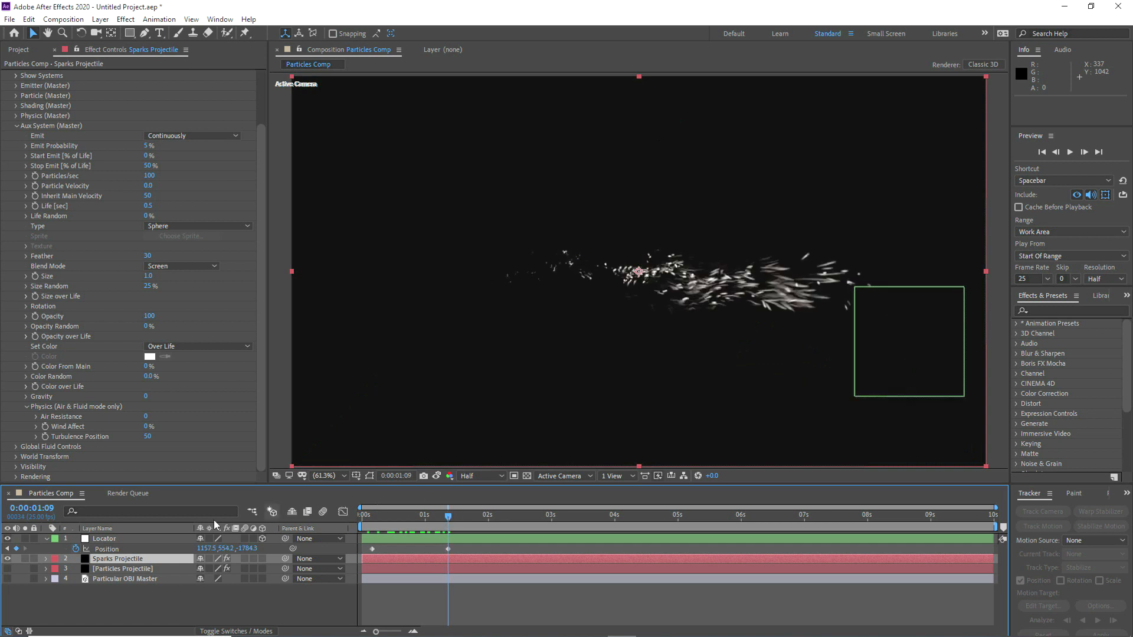
# Step: Show the Particles Projectile layer again and set the Sparks Projectile layer's blending mode to Screen
pyautogui.click(7, 569)
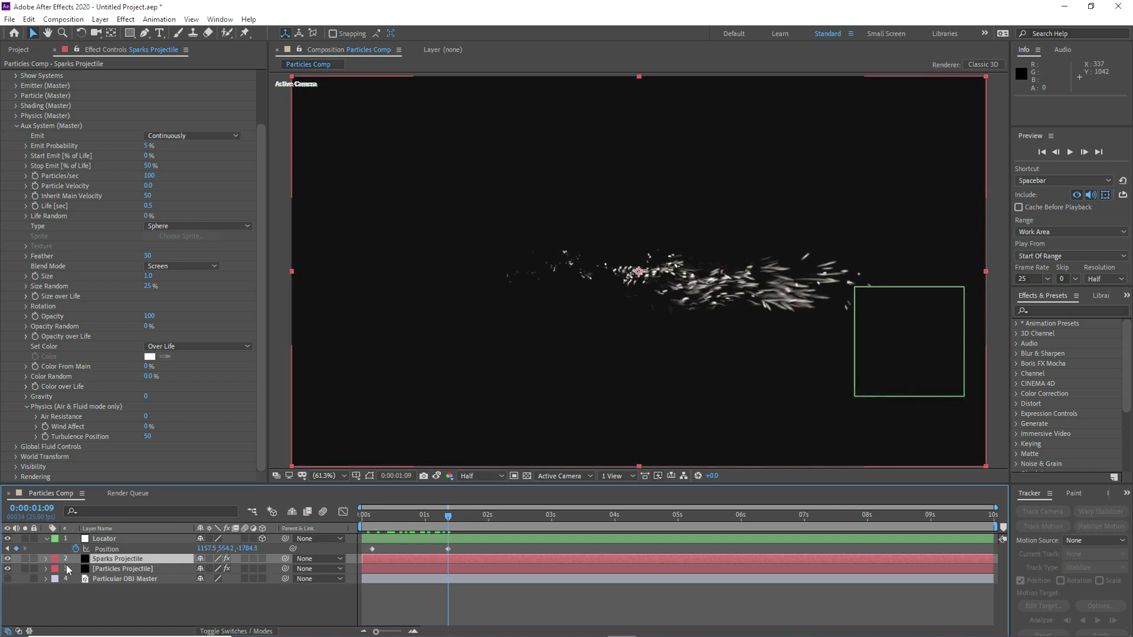
pyautogui.rightClick(109, 559)
pyautogui.moveTo(177, 378)
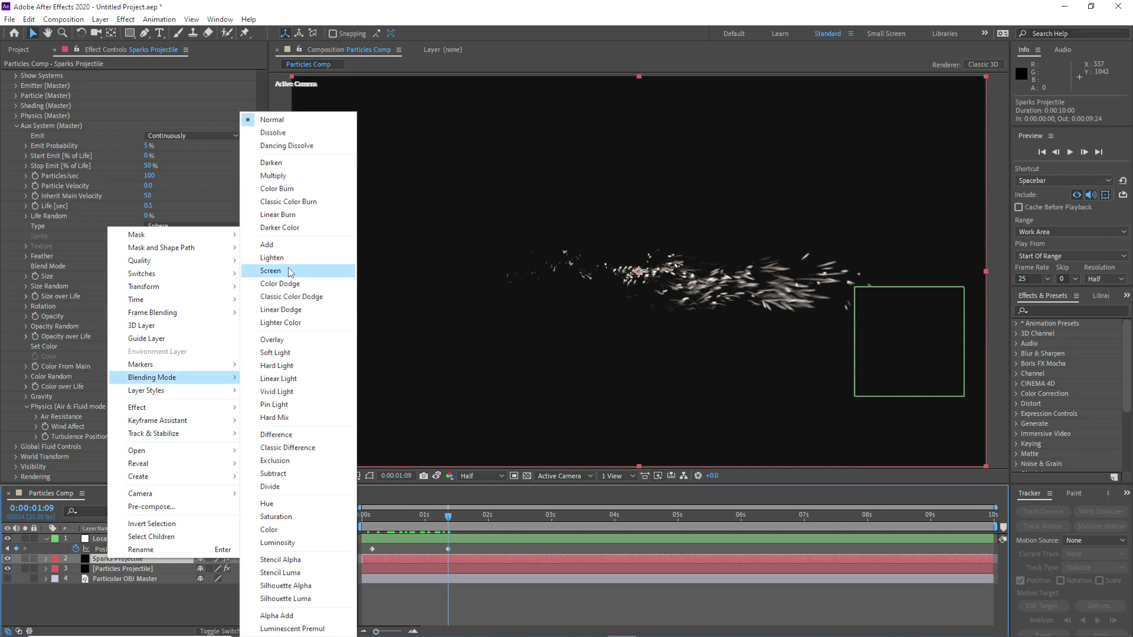
pyautogui.click(270, 270)
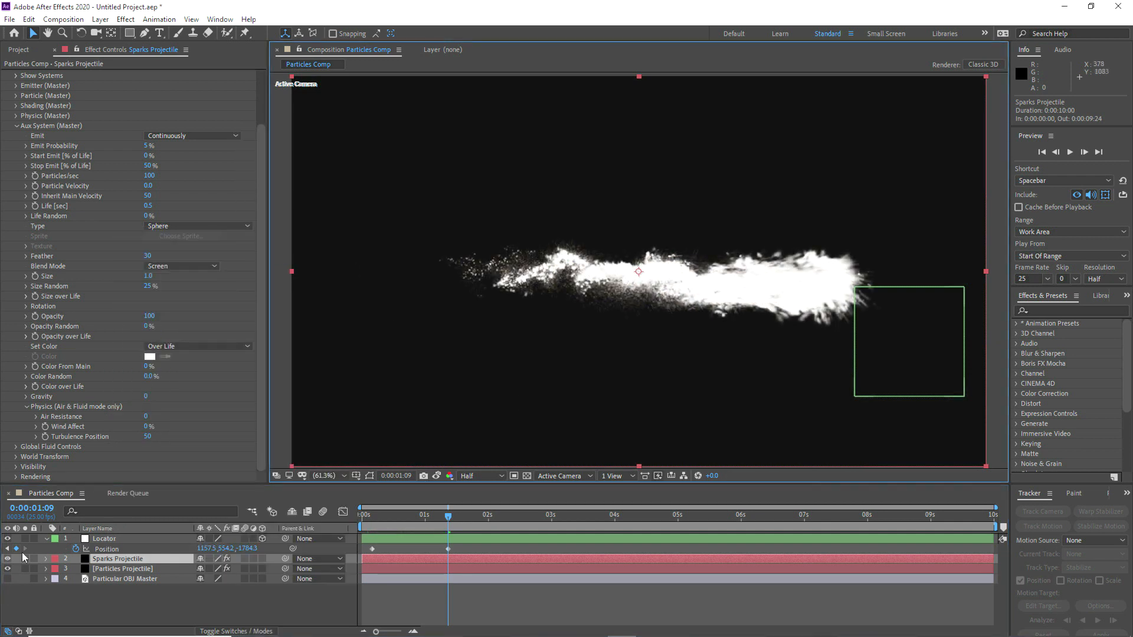
# Step: Compare the projectile with and without the Sparks Projectile layer against snapshots at 0:00:01:09 and 0:00:01:00, leaving the layer visible
pyautogui.click(8, 559)
pyautogui.press('/')
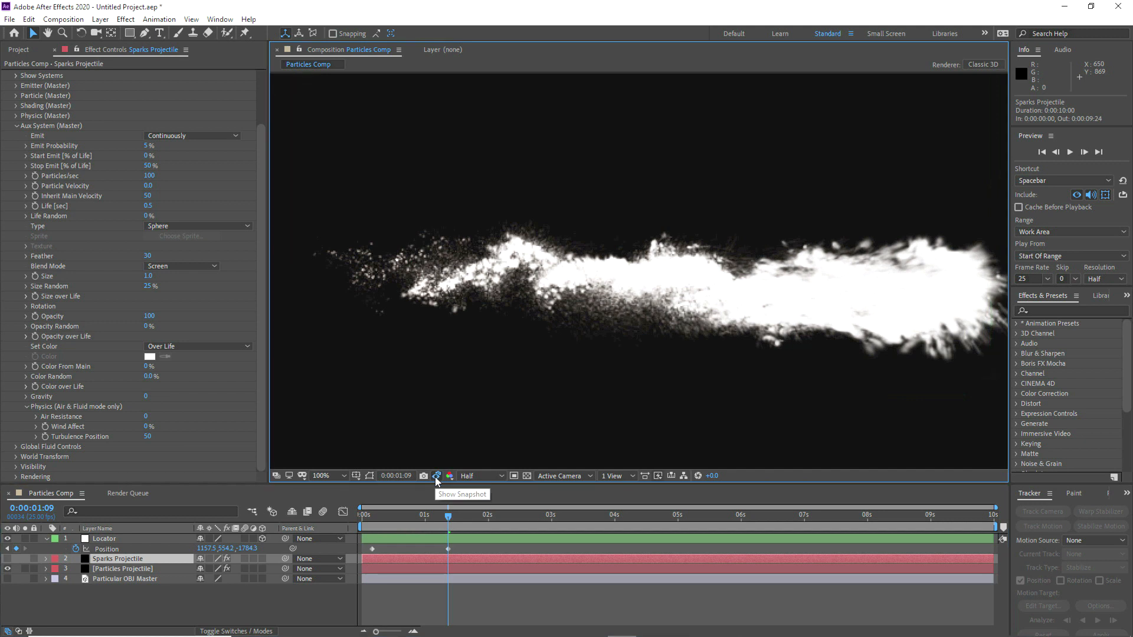
pyautogui.press(',')
pyautogui.press(',')
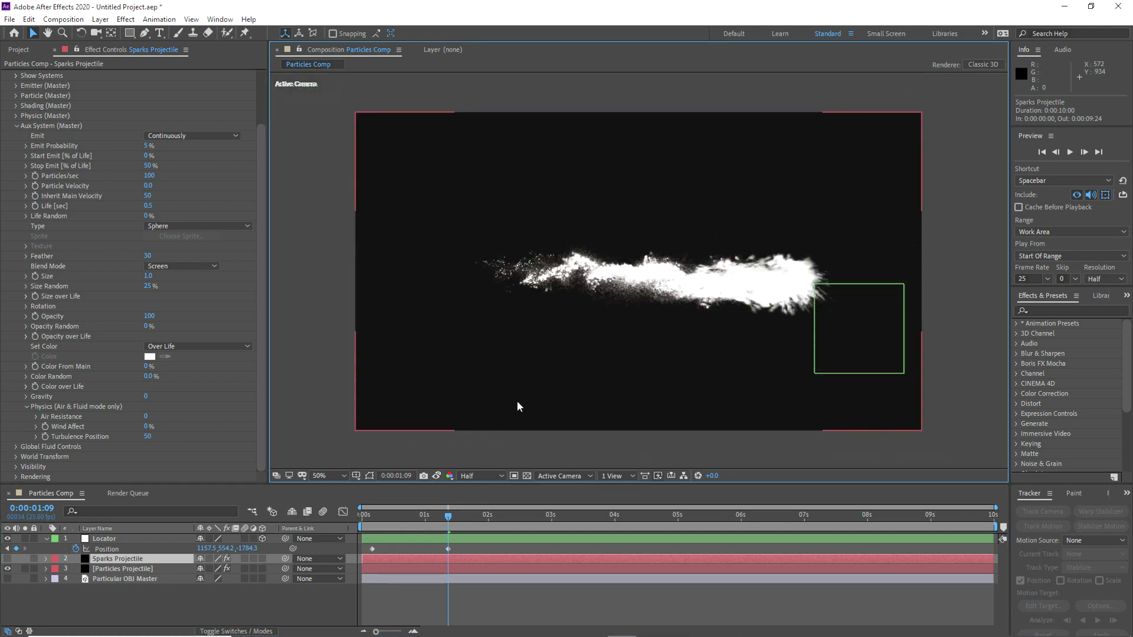
pyautogui.click(426, 516)
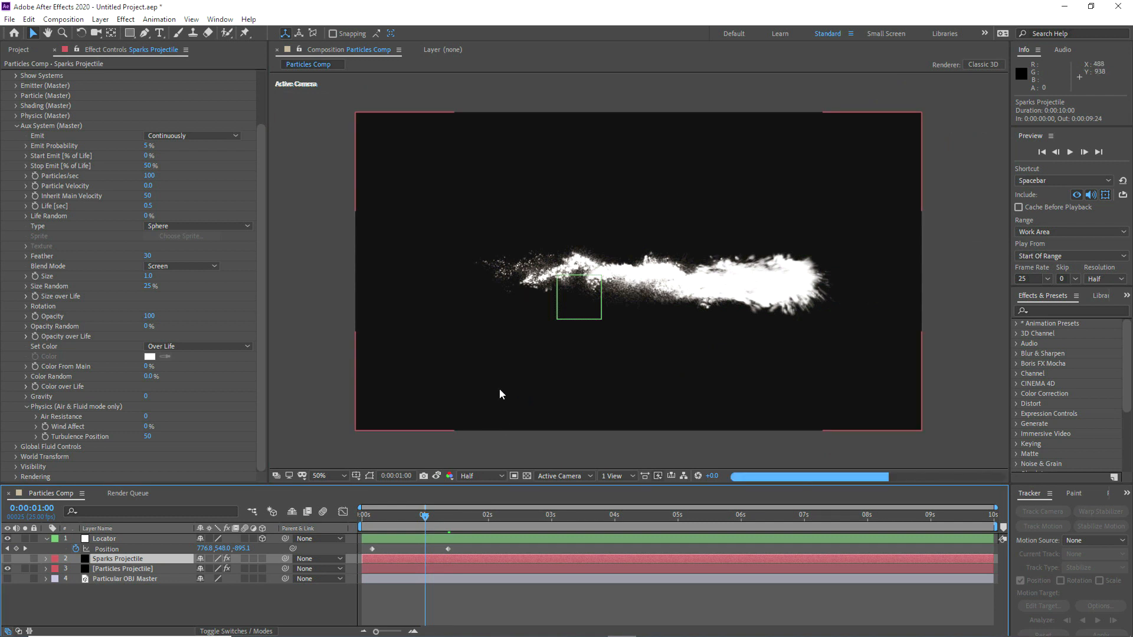
pyautogui.scroll(2, 464, 339)
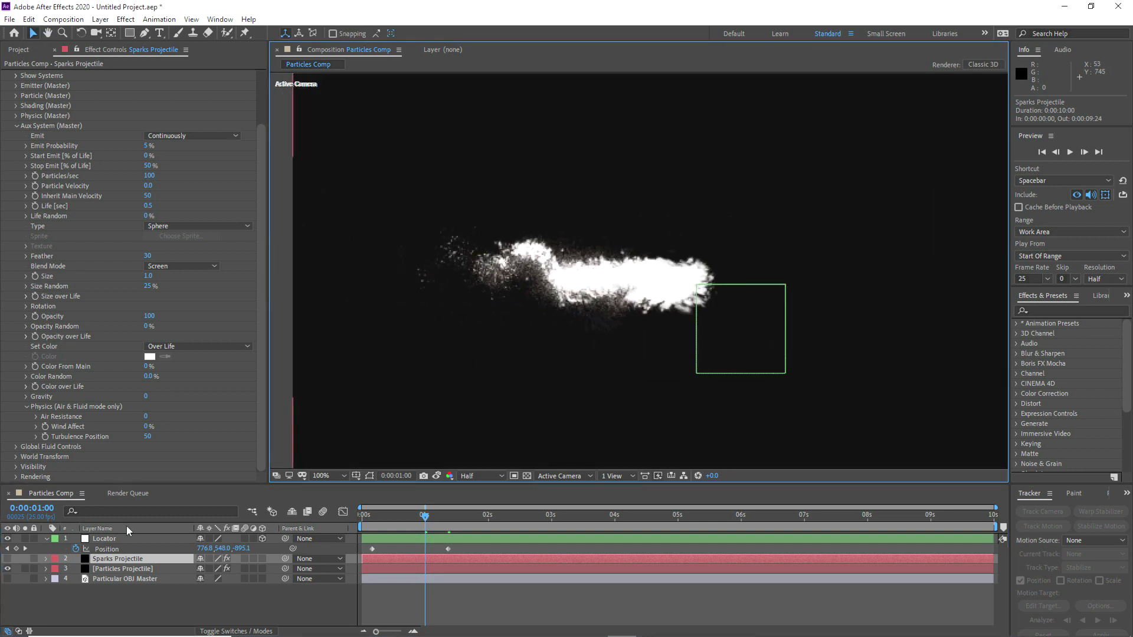
pyautogui.click(7, 559)
pyautogui.click(438, 477)
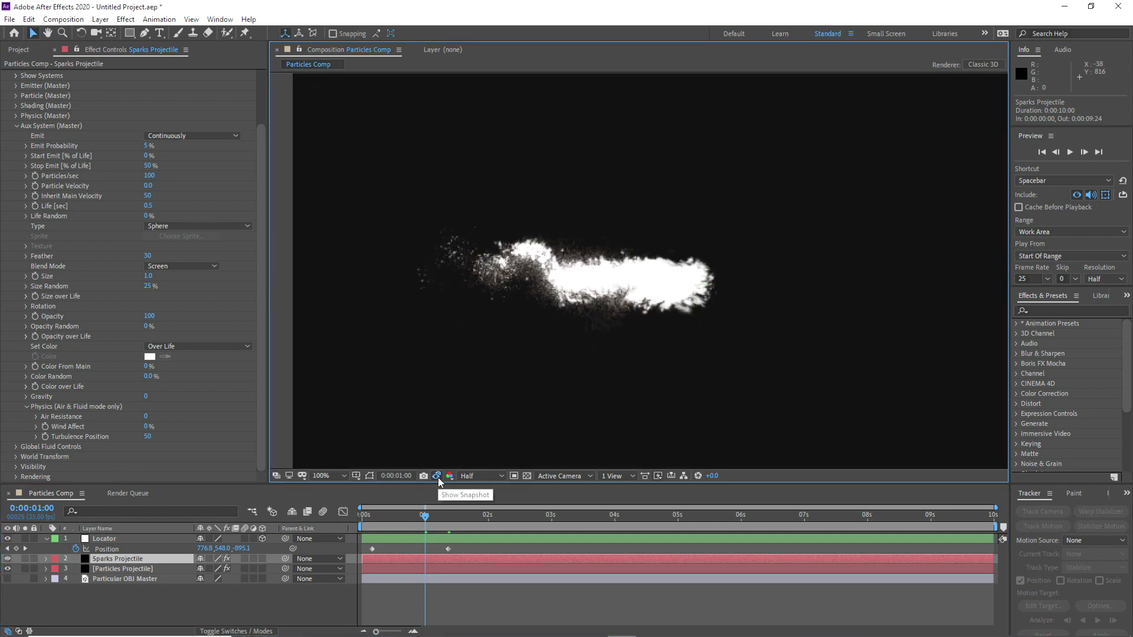
# Step: Fit the composition in the viewer, hide the Particles Projectile layer, and move to the Locator's second position keyframe at 0:00:01:09
pyautogui.click(343, 477)
pyautogui.click(340, 268)
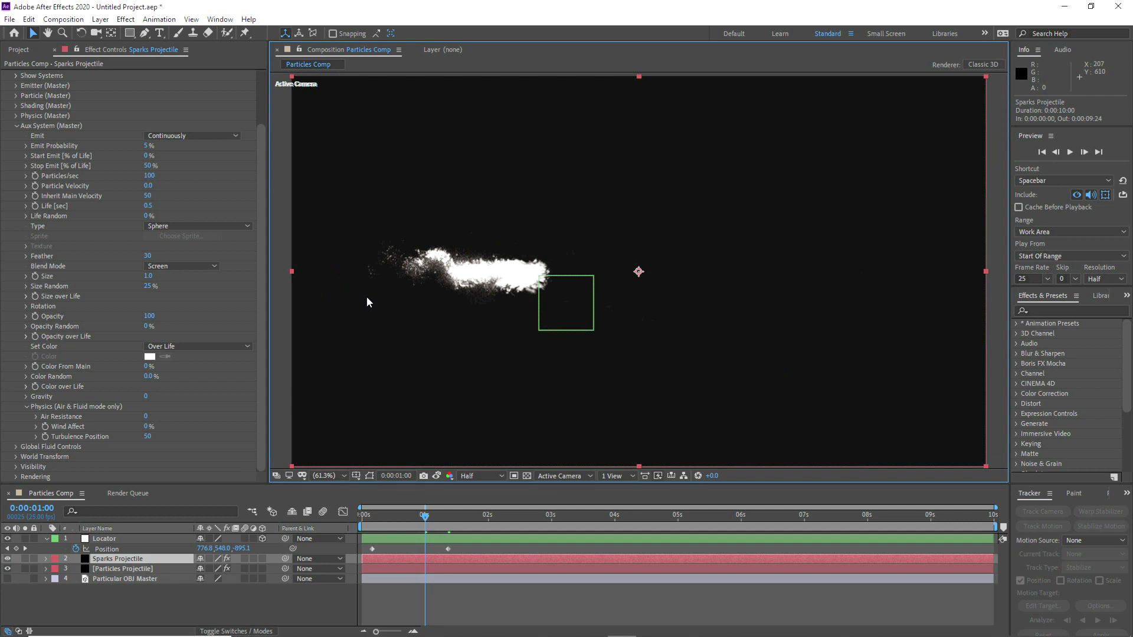
pyautogui.click(17, 126)
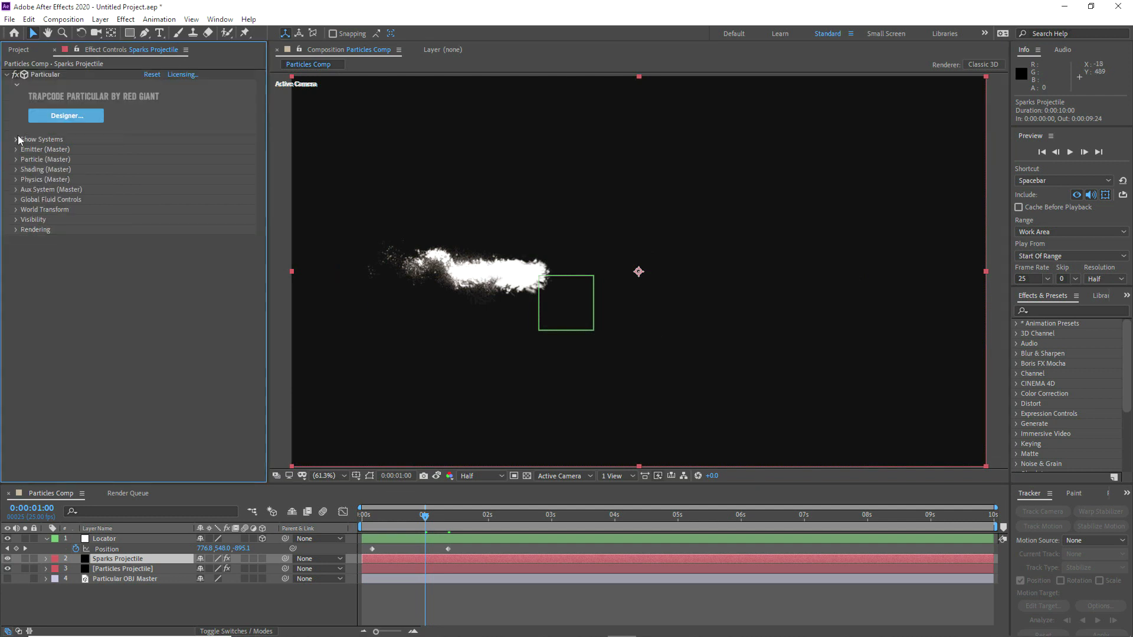
pyautogui.click(7, 568)
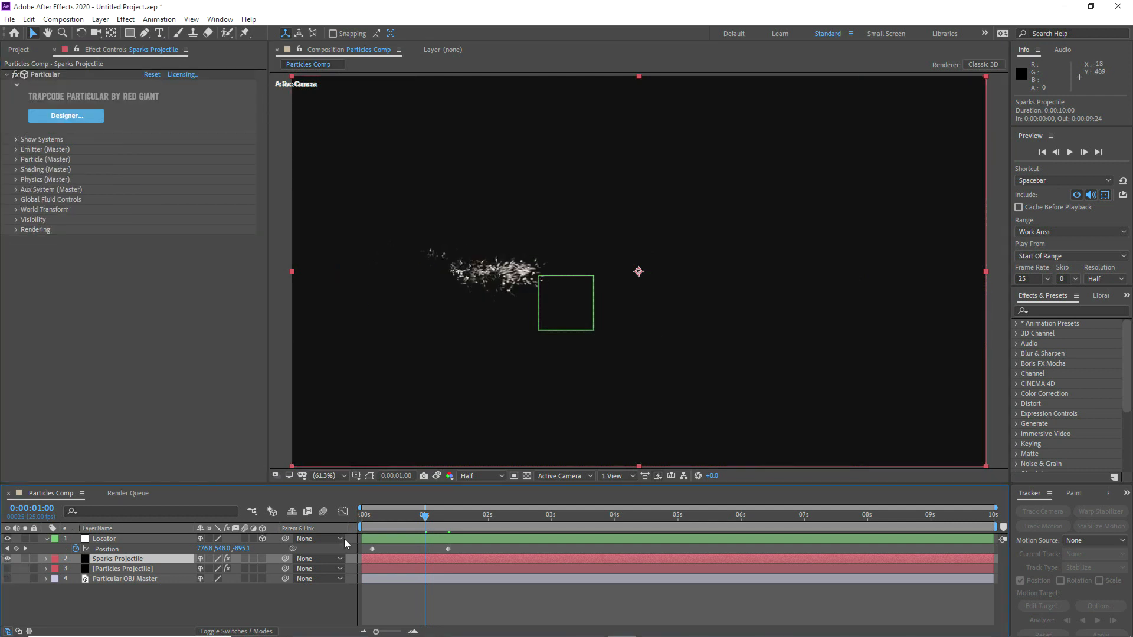
pyautogui.click(448, 520)
# Step: Switch the Sparks Projectile's Particular physics model to Air and set its Turbulence Field Scale to 25
pyautogui.click(16, 180)
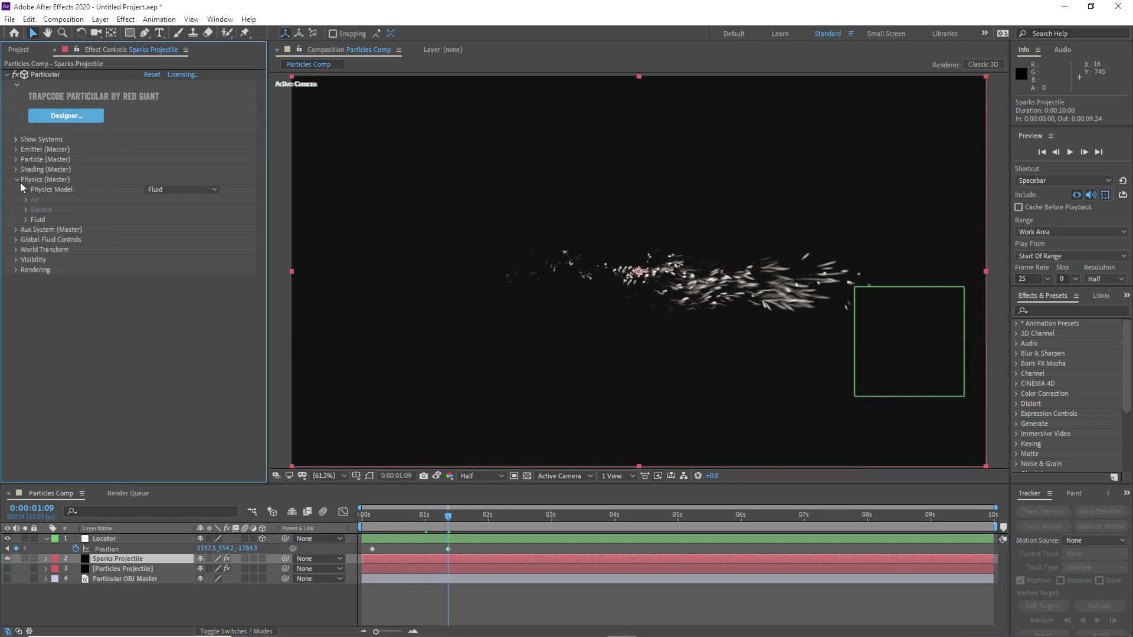
pyautogui.click(16, 230)
pyautogui.scroll(-3, 85, 309)
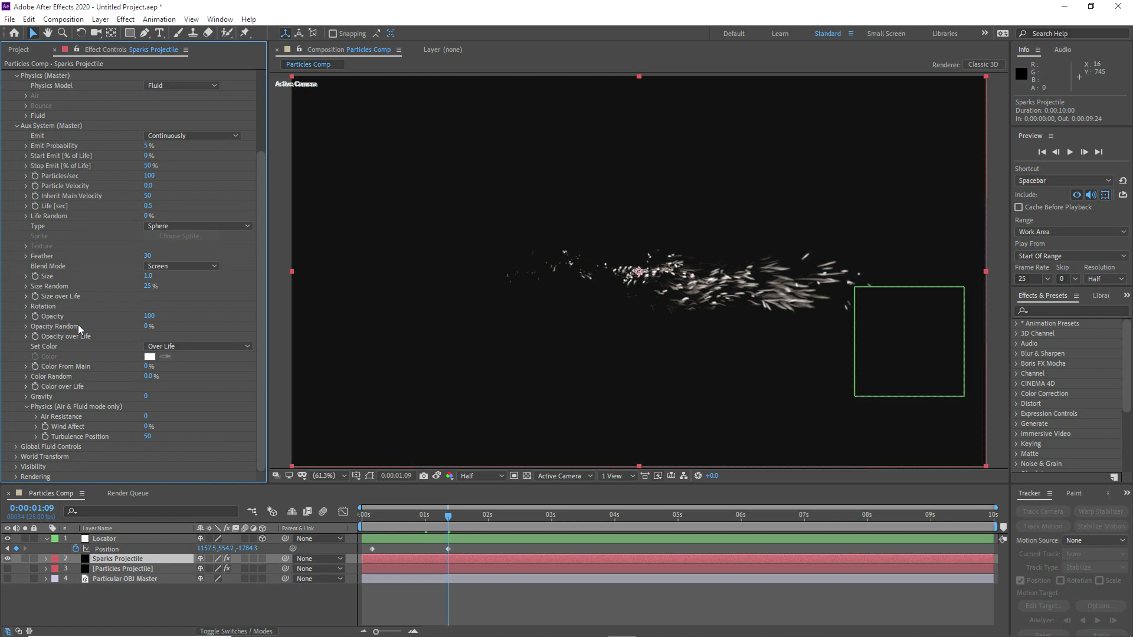
pyautogui.scroll(3, 78, 324)
pyautogui.click(154, 190)
pyautogui.click(167, 204)
pyautogui.click(26, 220)
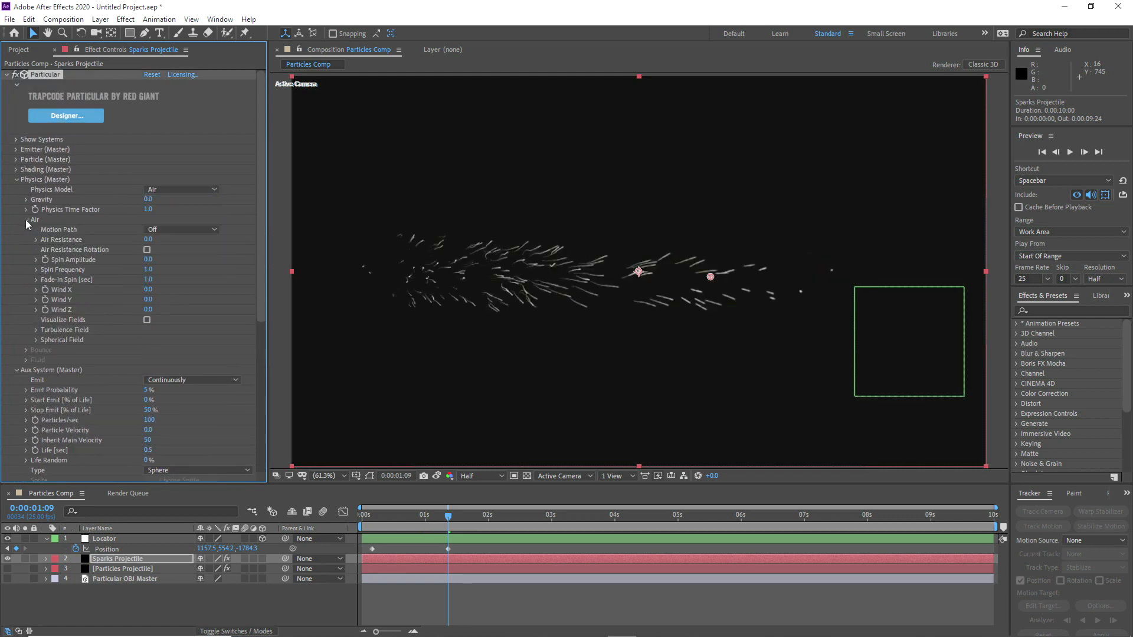
pyautogui.click(36, 330)
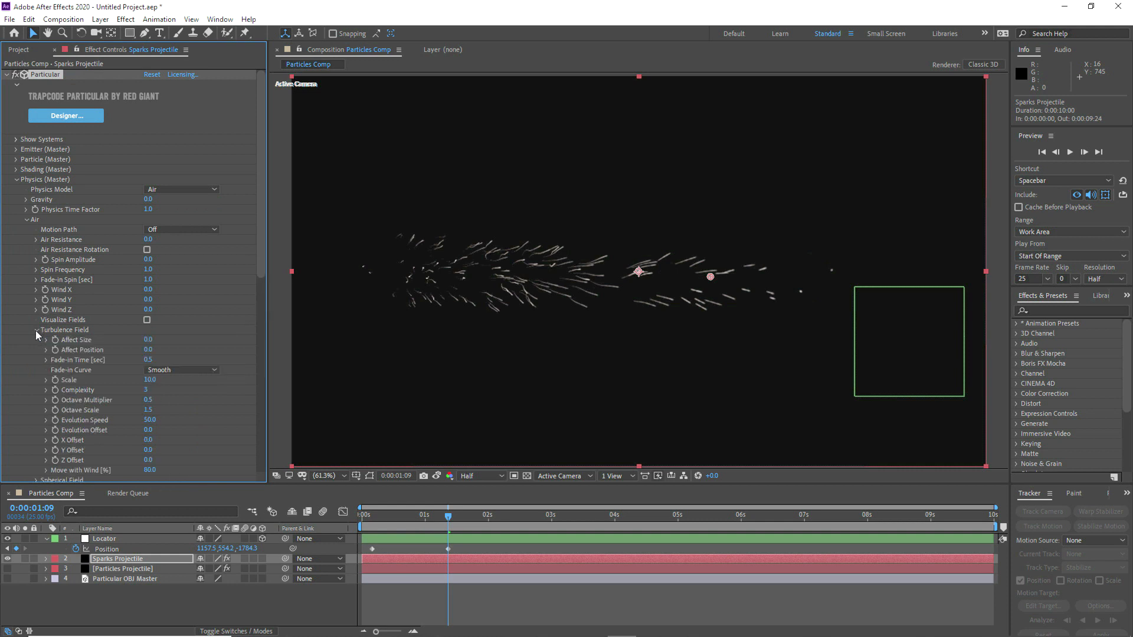
pyautogui.click(150, 380)
pyautogui.write('25')
pyautogui.click(585, 288)
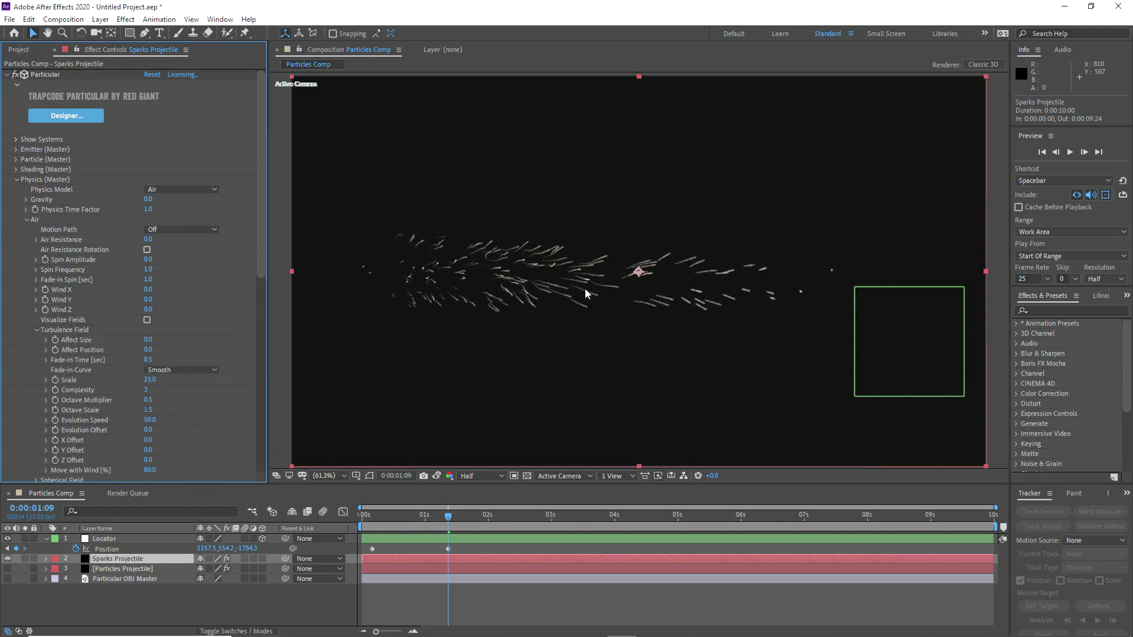
# Step: Examine the spark trails at 200% magnification, and set the Sparks Projectile's physics model back to Fluid
pyautogui.scroll(2, 439, 315)
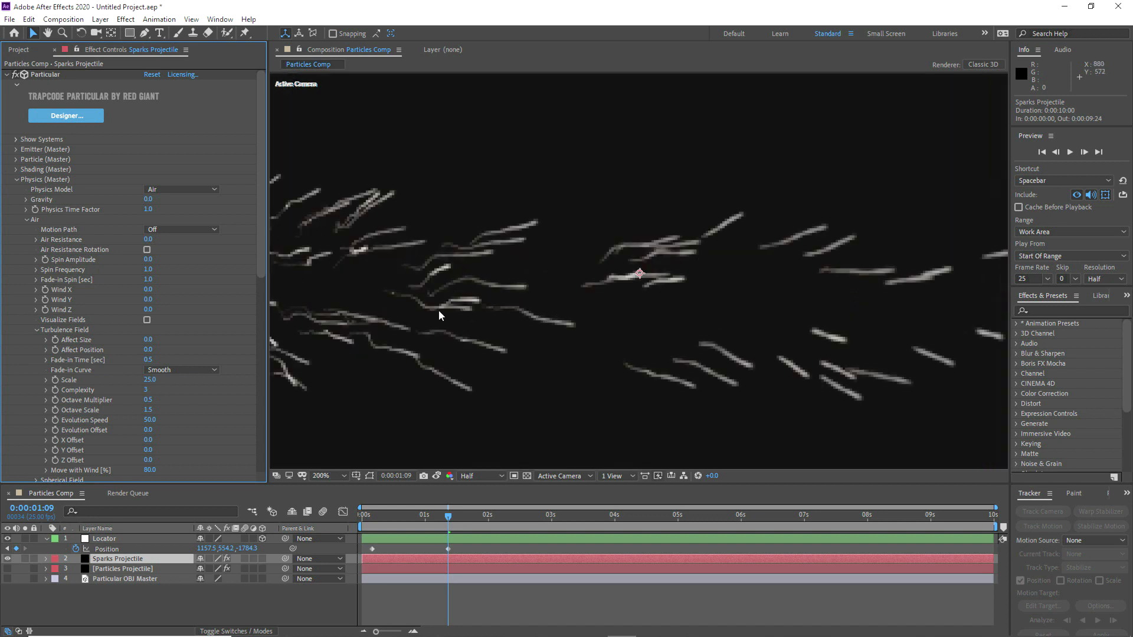
pyautogui.moveTo(561, 310); pyautogui.dragTo(721, 296)
pyautogui.moveTo(472, 329); pyautogui.dragTo(627, 317)
pyautogui.press('v')
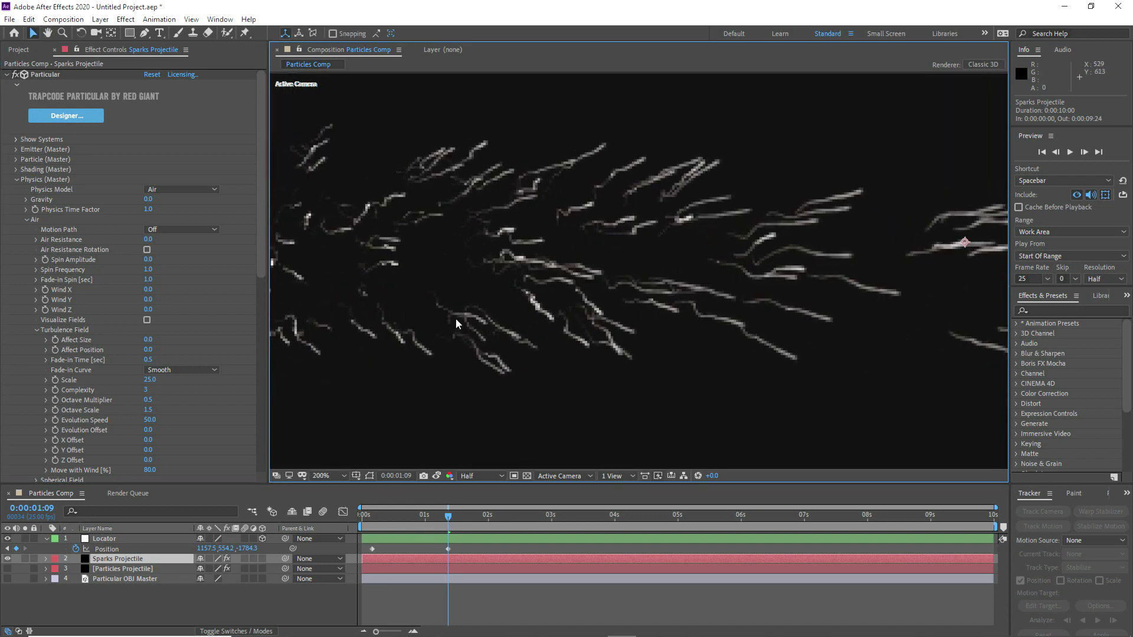
pyautogui.click(322, 477)
pyautogui.click(336, 264)
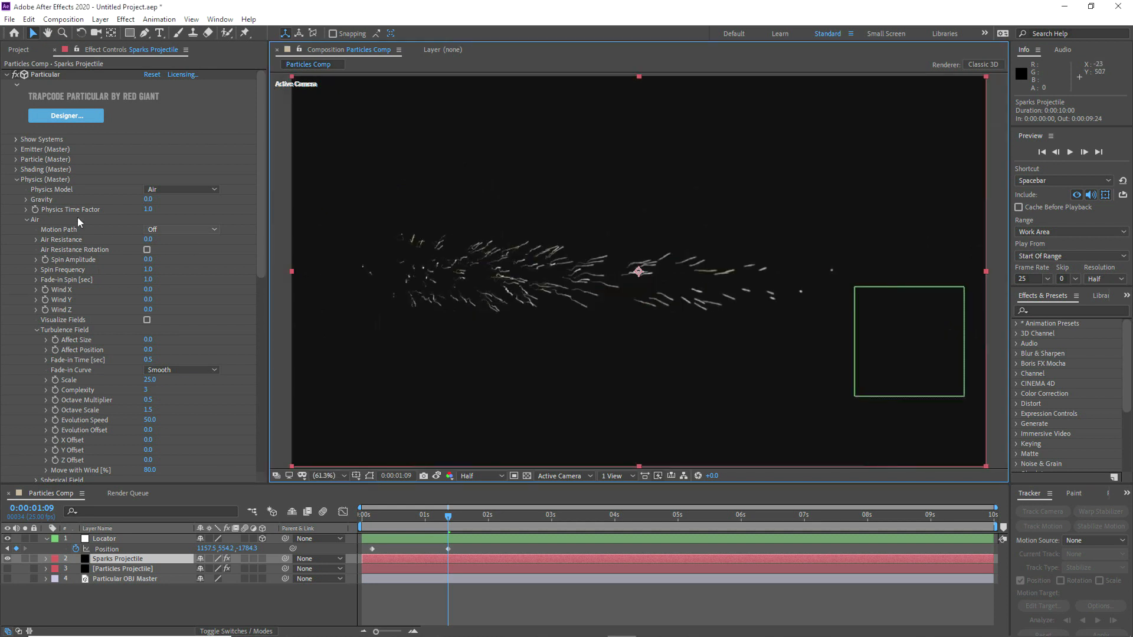
pyautogui.click(150, 189)
pyautogui.click(173, 230)
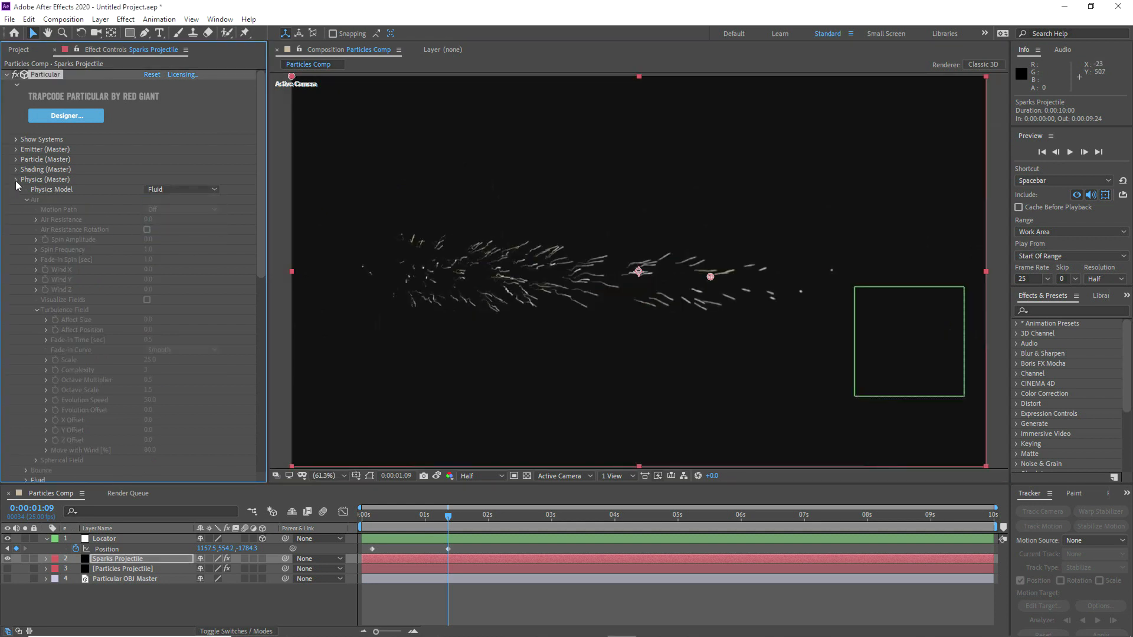
pyautogui.click(16, 179)
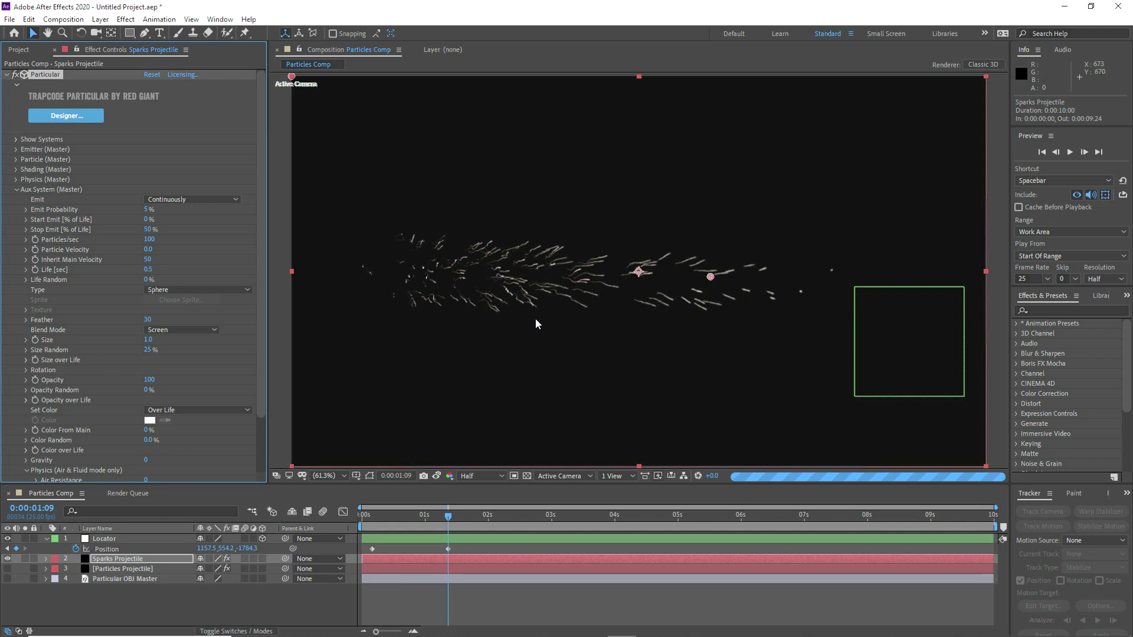
# Step: Limit the work area to 0:00:01:02 through 0:00:01:13 and preview the fluid-driven sparks at 100% magnification
pyautogui.moveTo(379, 519); pyautogui.dragTo(465, 517)
pyautogui.press('/')
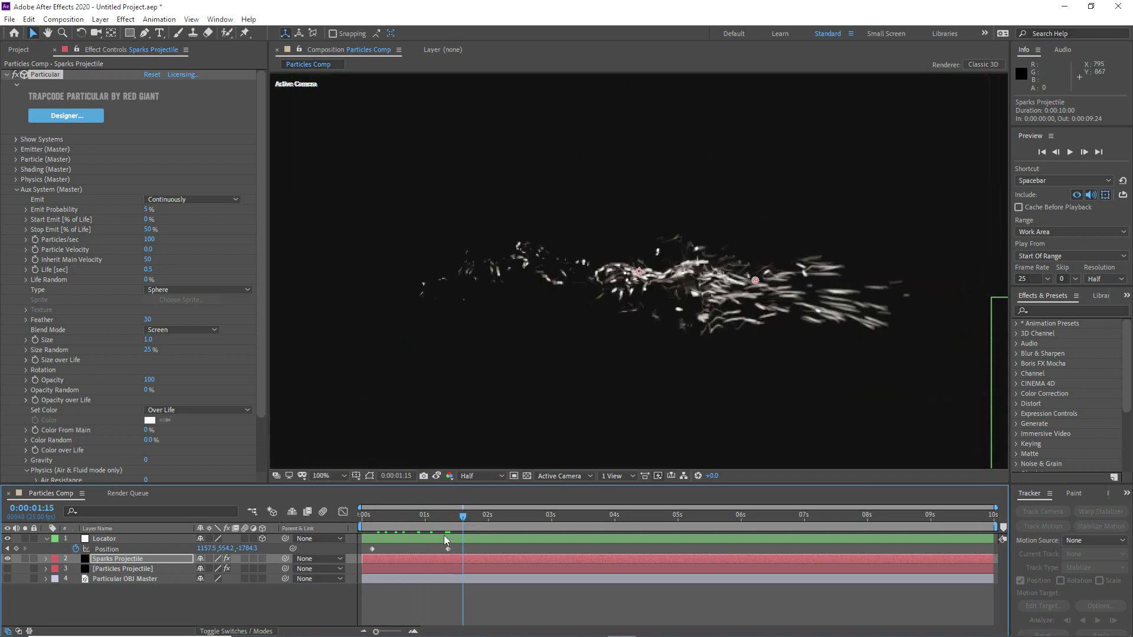
pyautogui.moveTo(357, 524); pyautogui.dragTo(437, 524)
pyautogui.moveTo(1002, 527); pyautogui.dragTo(459, 538)
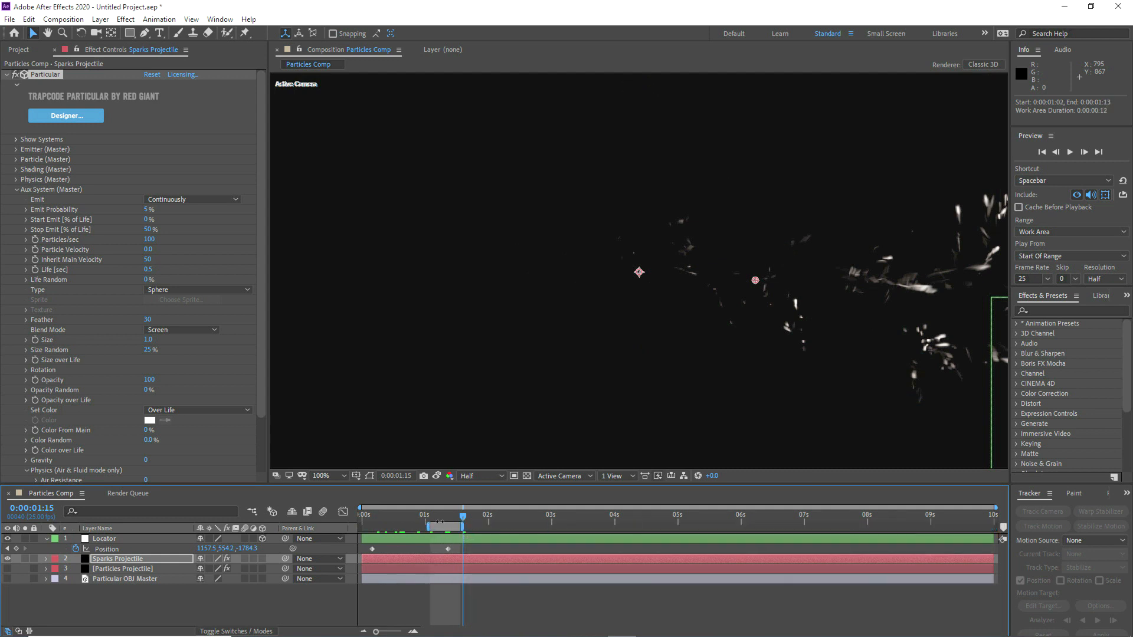
pyautogui.click(1072, 152)
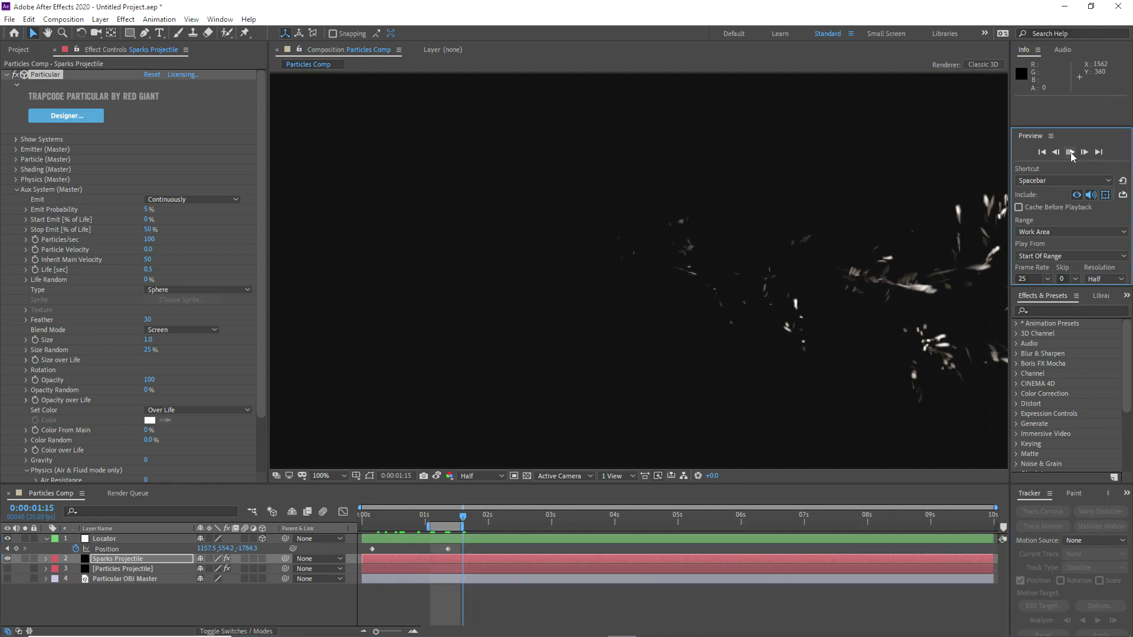
pyautogui.click(1072, 153)
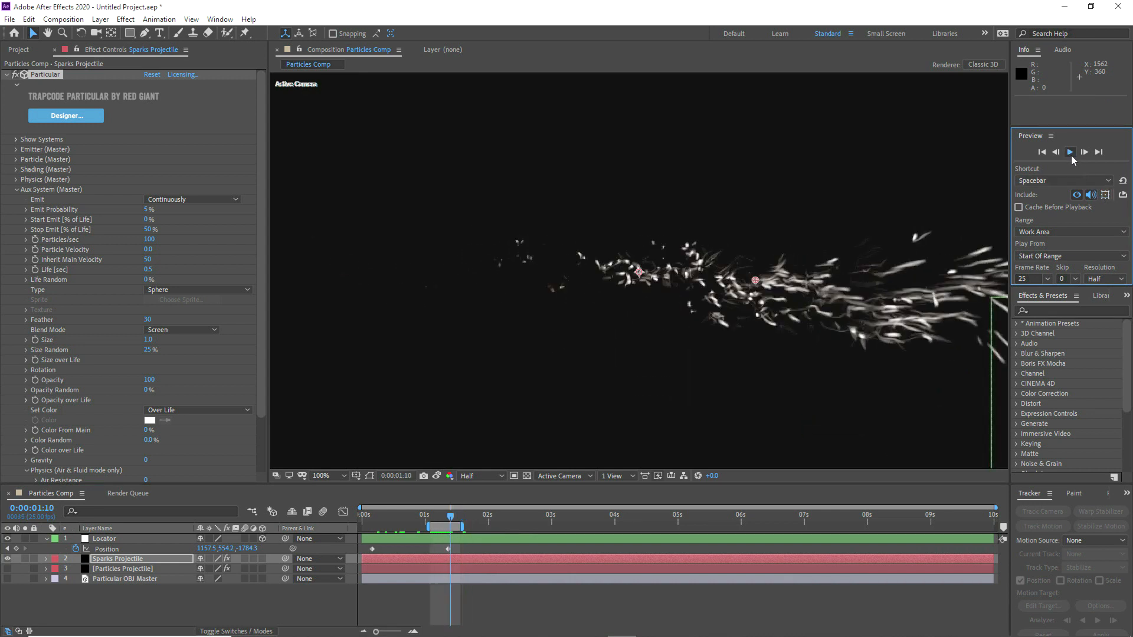
pyautogui.click(1071, 155)
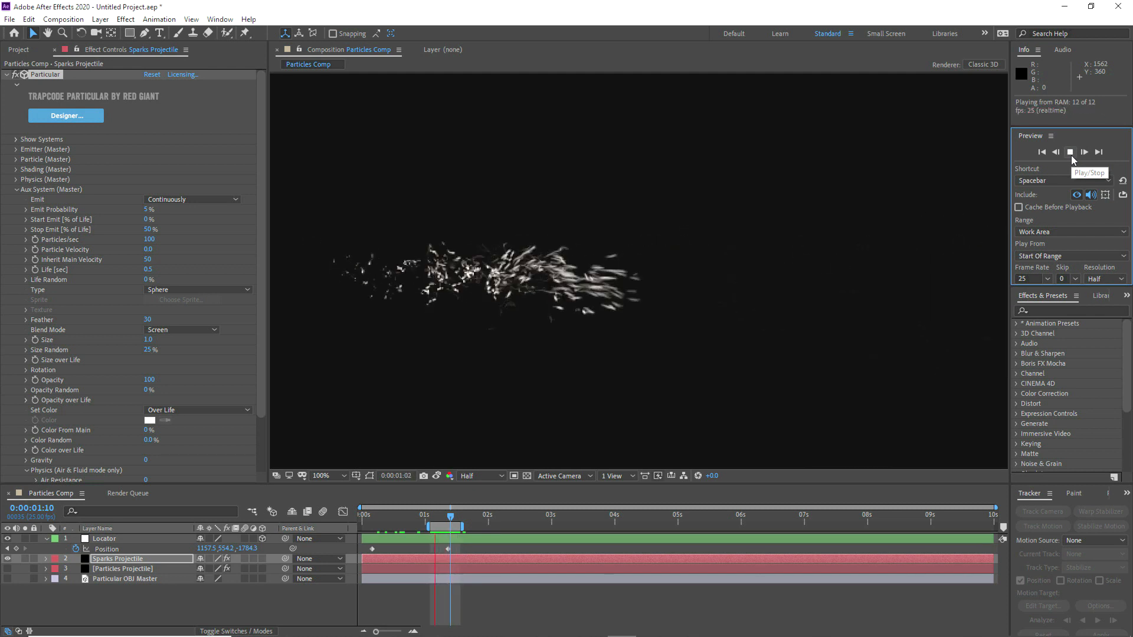
pyautogui.press('space')
pyautogui.moveTo(438, 523); pyautogui.dragTo(443, 523)
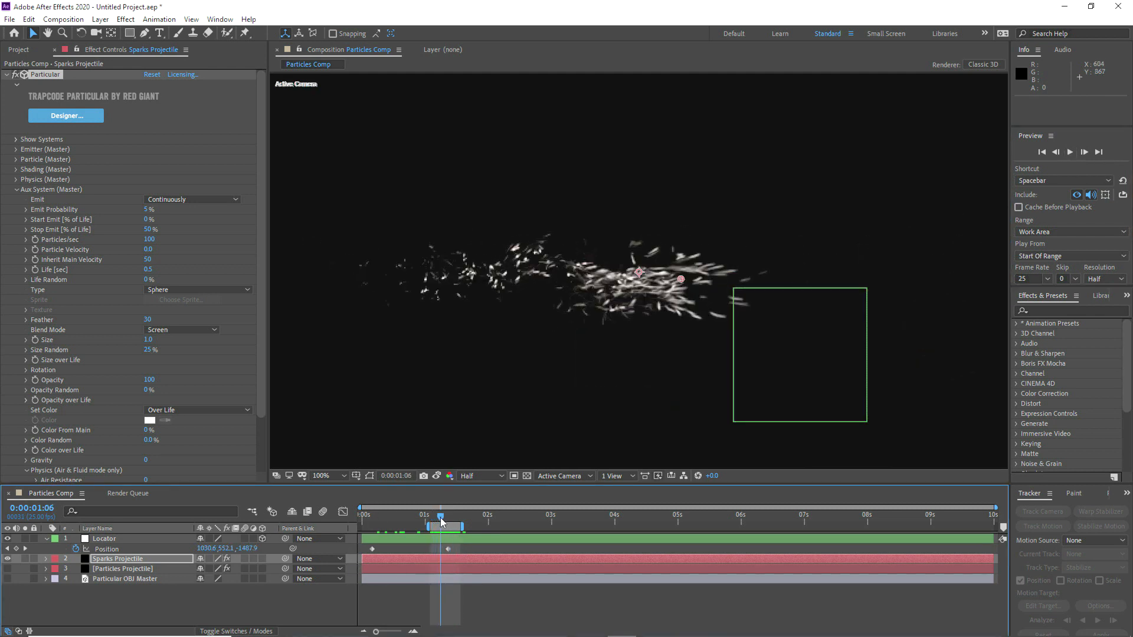
# Step: Fit the composition in the viewer and extend the work area to the full 0:00:00:00 to 0:00:09:24 range
pyautogui.click(331, 476)
pyautogui.click(331, 267)
pyautogui.moveTo(426, 524); pyautogui.dragTo(361, 524)
pyautogui.moveTo(464, 527); pyautogui.dragTo(996, 527)
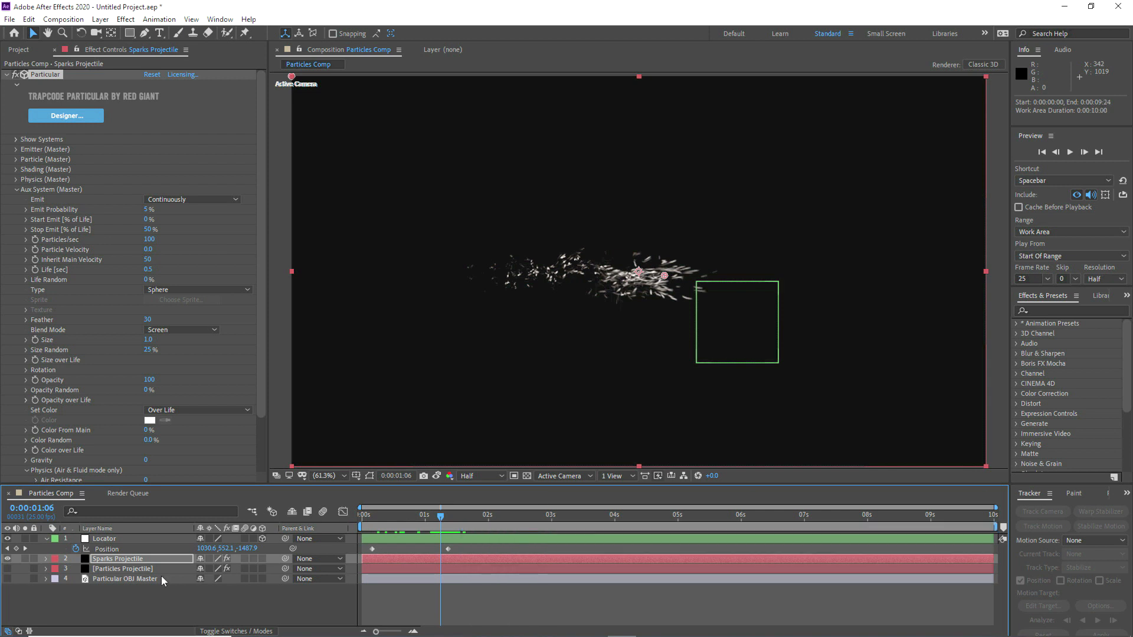
# Step: Add a null object with a green label, name it Ring Locator, and make it a 3D layer
pyautogui.click(47, 539)
pyautogui.click(87, 592)
pyautogui.rightClick(87, 592)
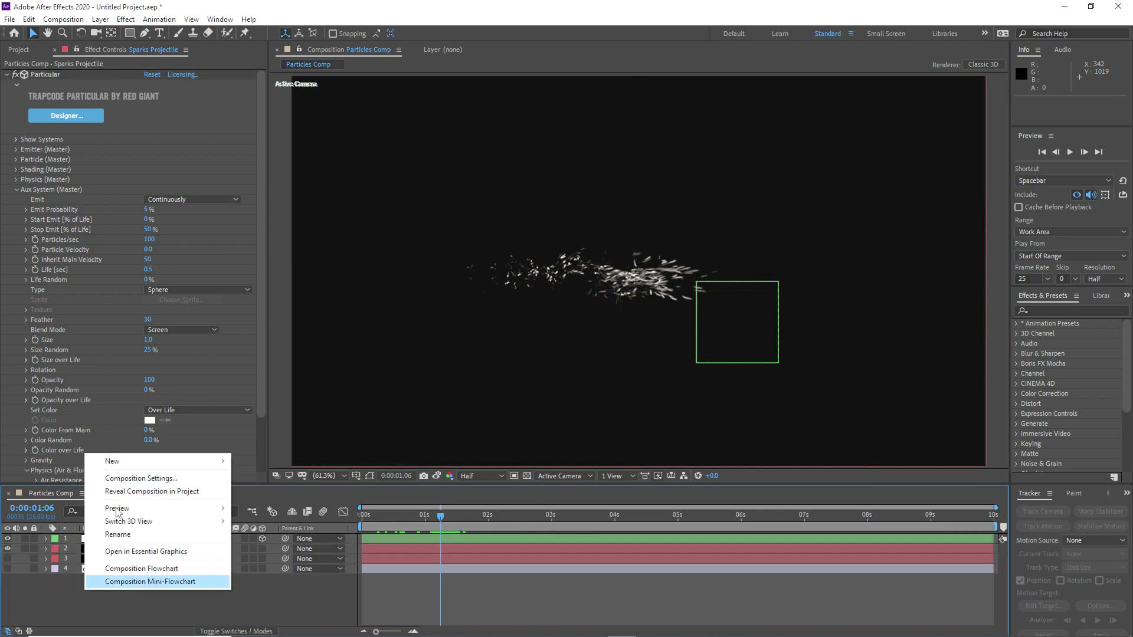
pyautogui.moveTo(119, 466)
pyautogui.click(330, 530)
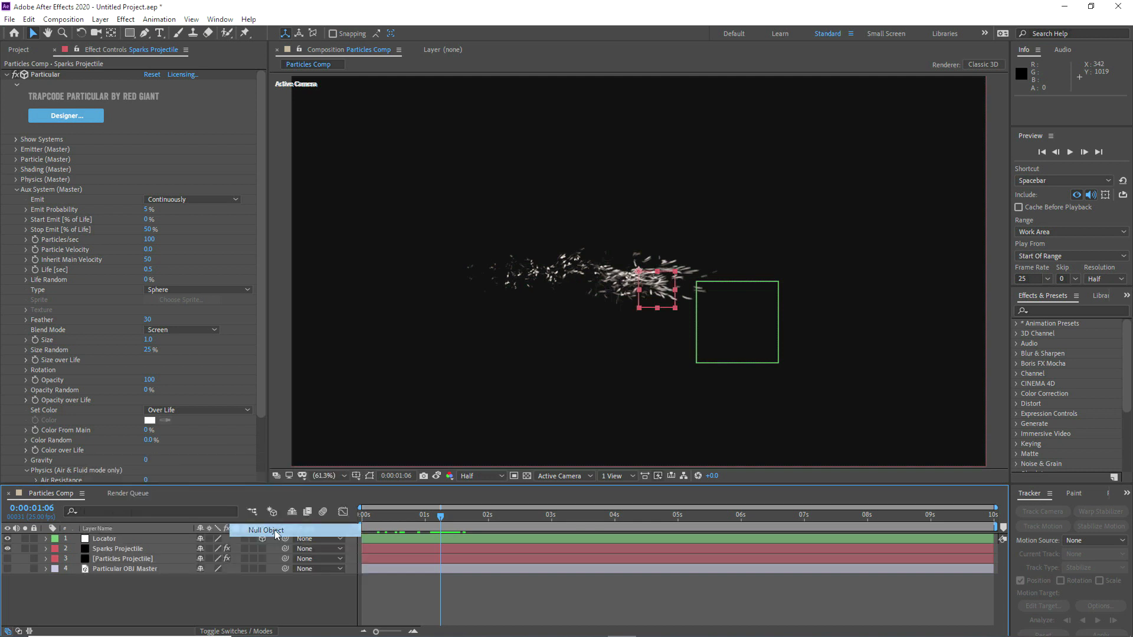
pyautogui.click(54, 542)
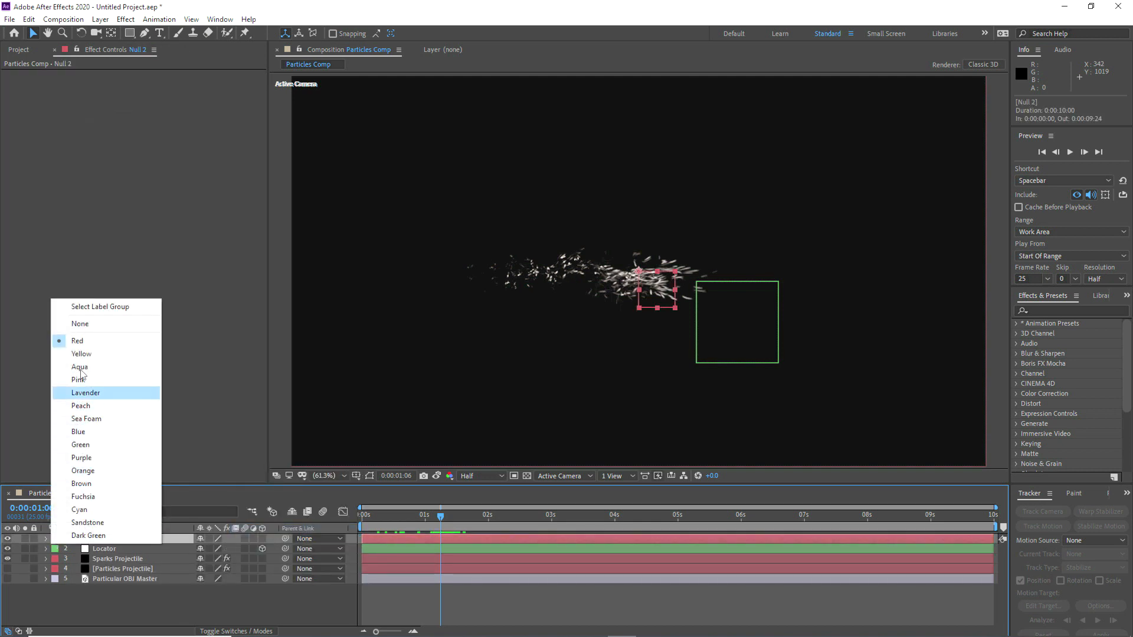
pyautogui.click(83, 446)
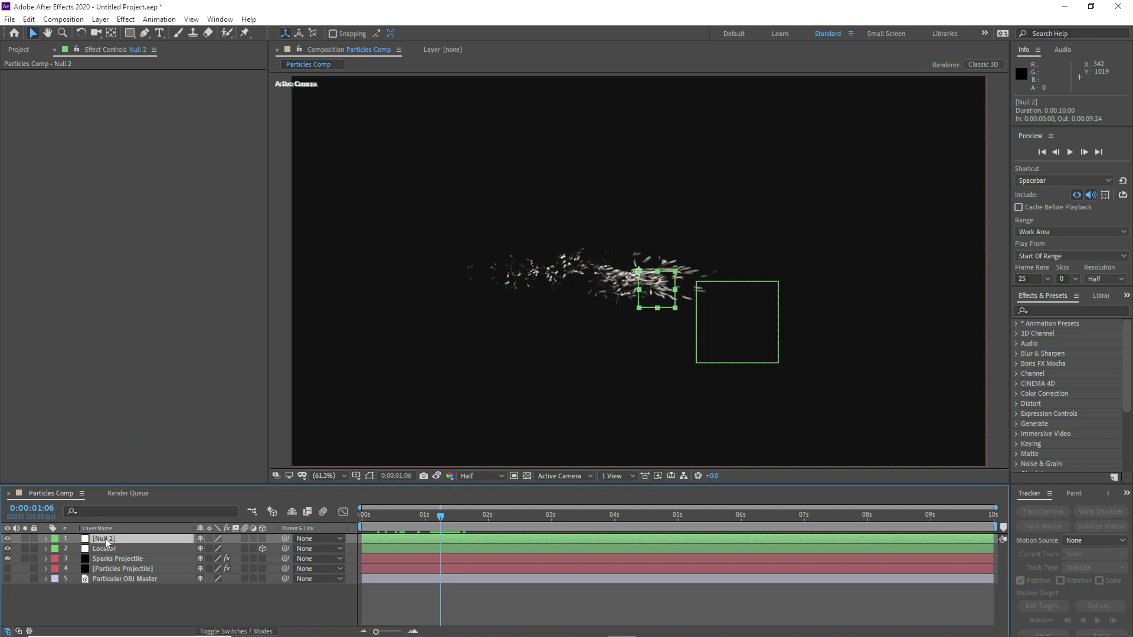
pyautogui.press('Return')
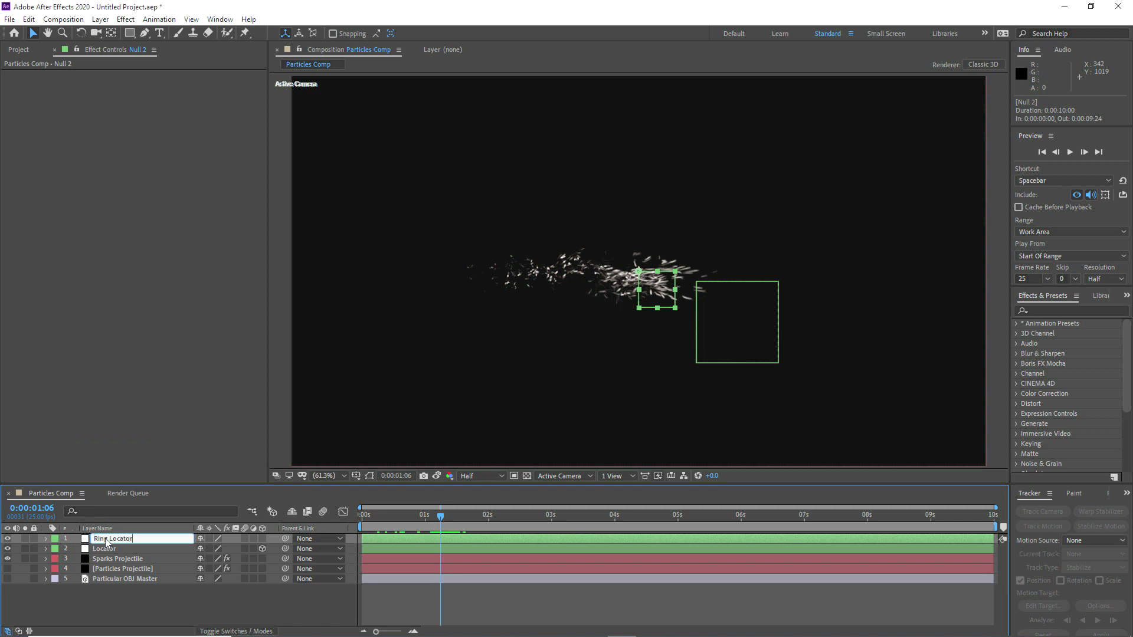
pyautogui.click(262, 539)
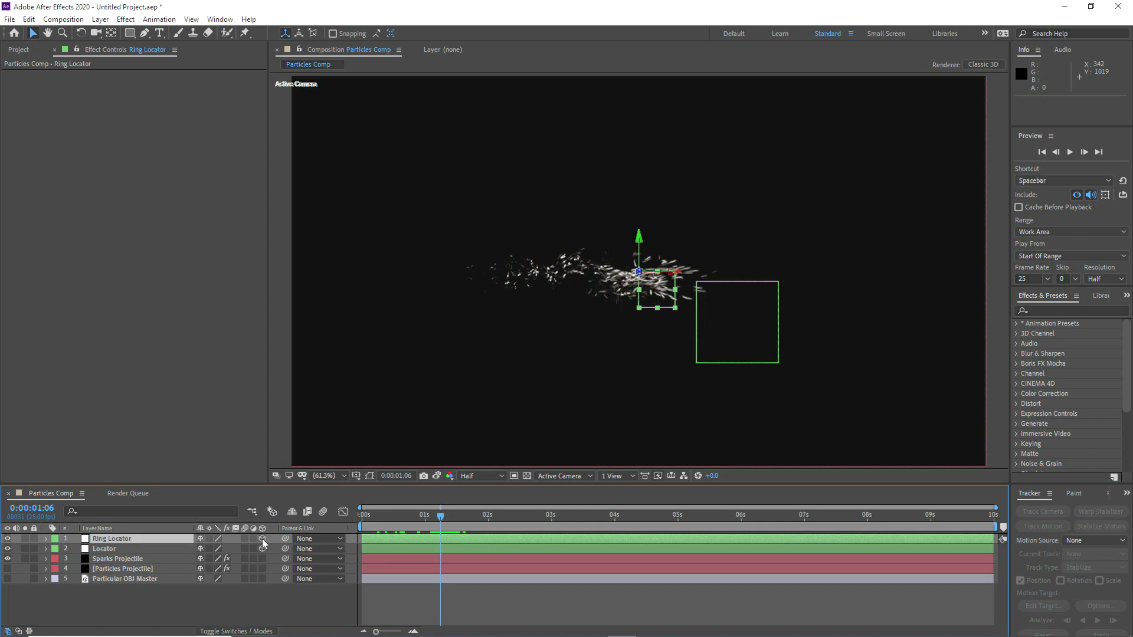
# Step: Copy the Locator's first position keyframe at 0:00:00:04 to the Ring Locator's Position
pyautogui.click(136, 550)
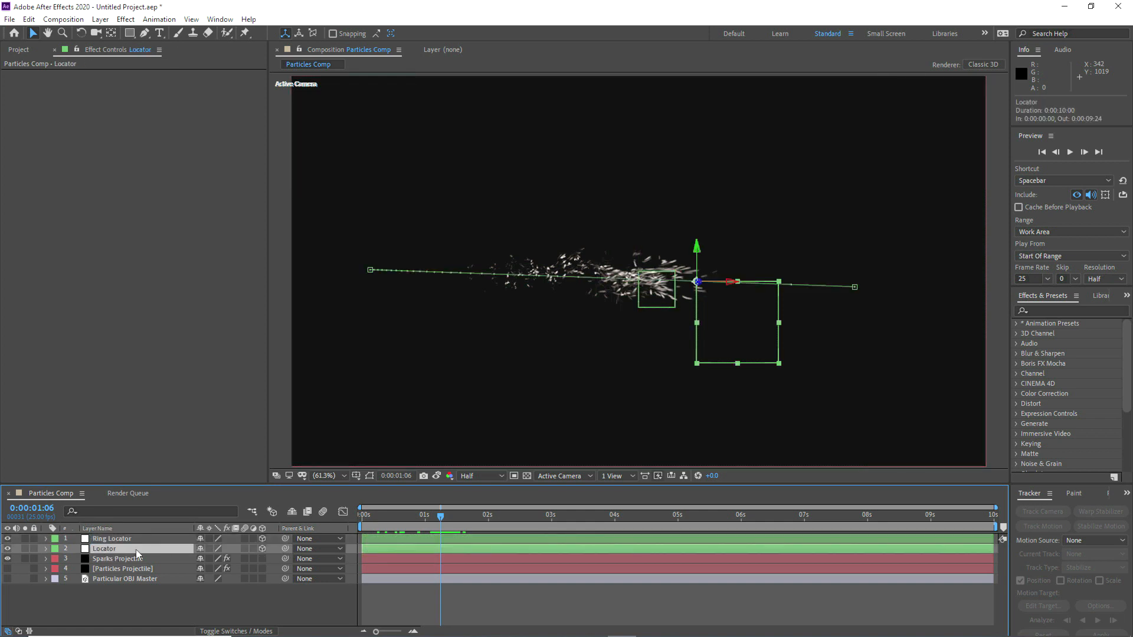
pyautogui.press('p')
pyautogui.click(370, 517)
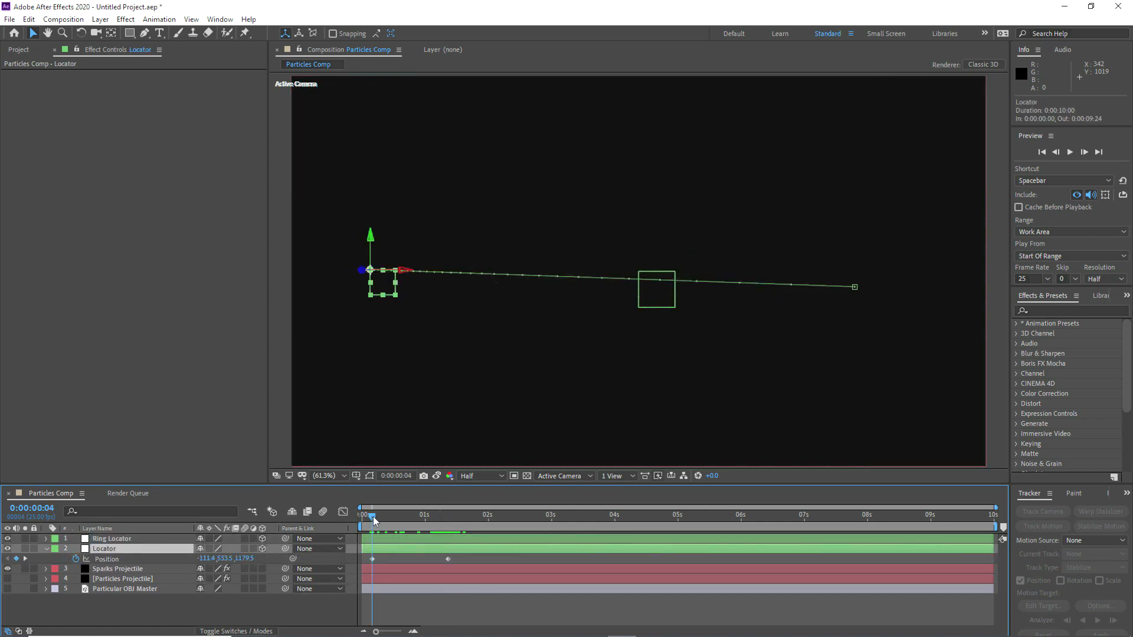
pyautogui.click(373, 559)
pyautogui.click(171, 540)
pyautogui.press('p')
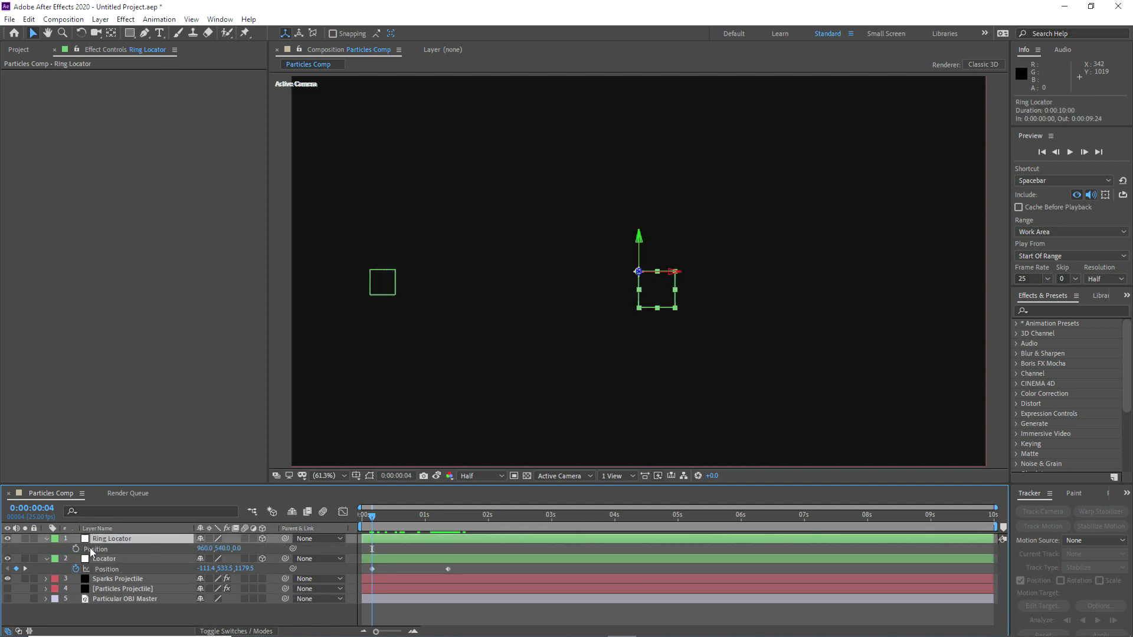
pyautogui.click(101, 551)
pyautogui.hotkey('ctrl', 'v')
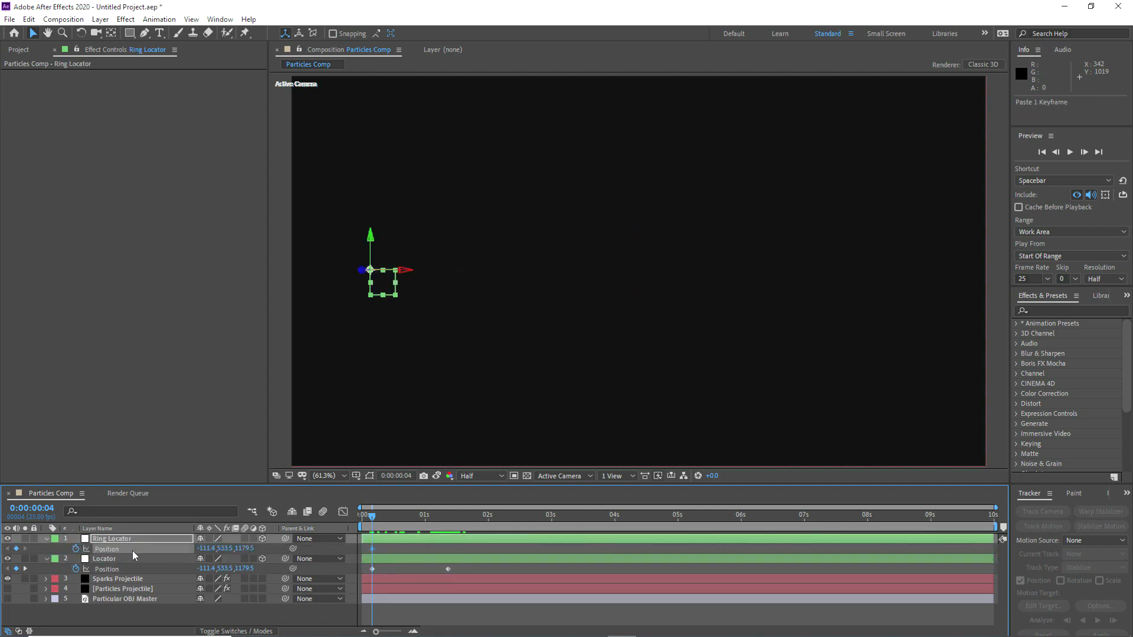
# Step: Add a two-node camera with the 35mm preset to the composition
pyautogui.click(100, 19)
pyautogui.moveTo(185, 33)
pyautogui.click(307, 71)
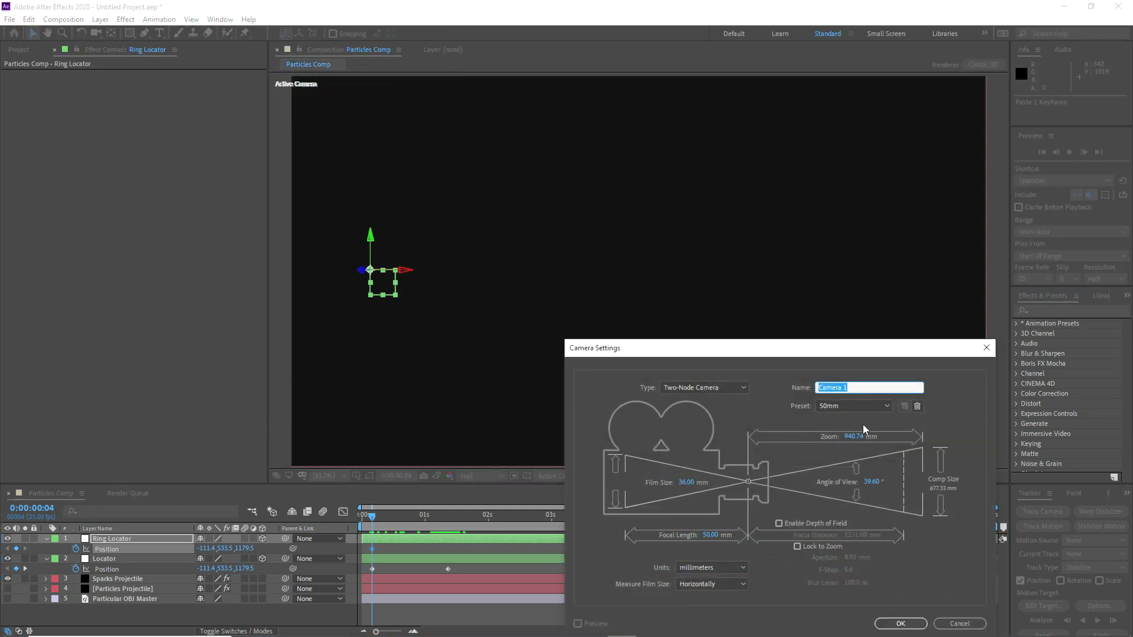
pyautogui.moveTo(827, 353); pyautogui.dragTo(562, 202)
pyautogui.click(572, 256)
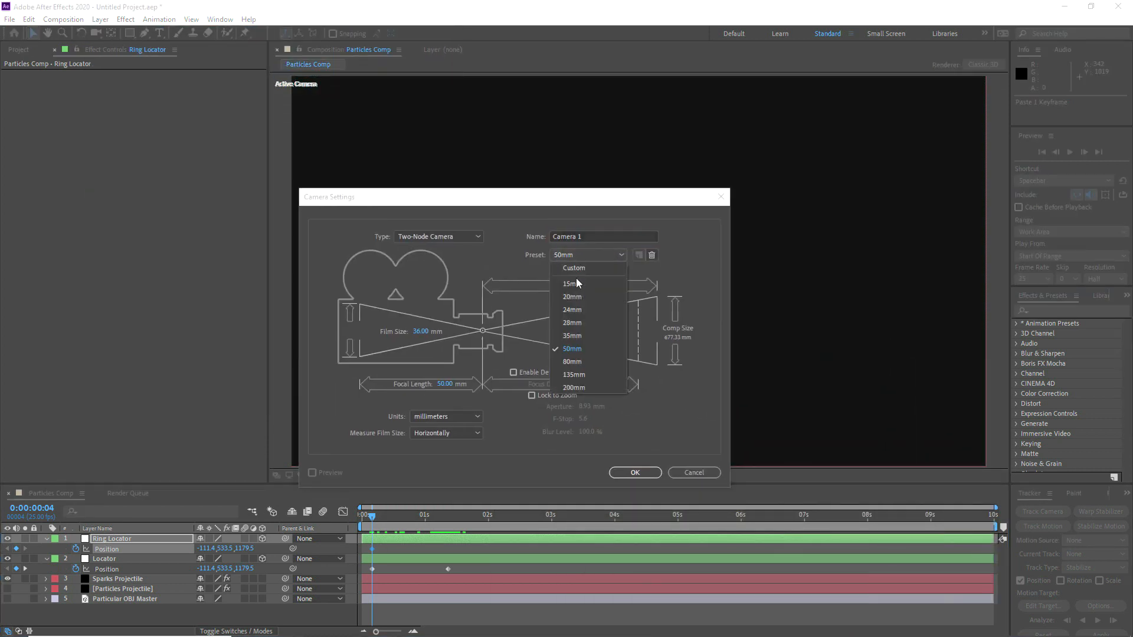
pyautogui.click(575, 335)
pyautogui.click(631, 471)
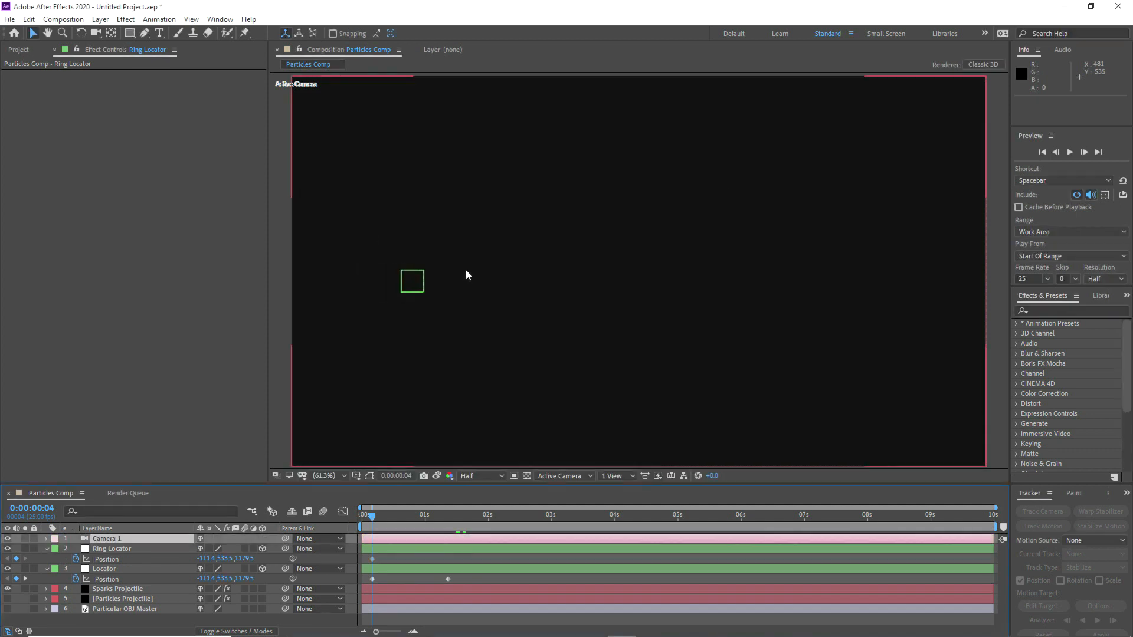
# Step: Create a black solid 1000 px wide and 1000 px high named Grid
pyautogui.rightClick(76, 600)
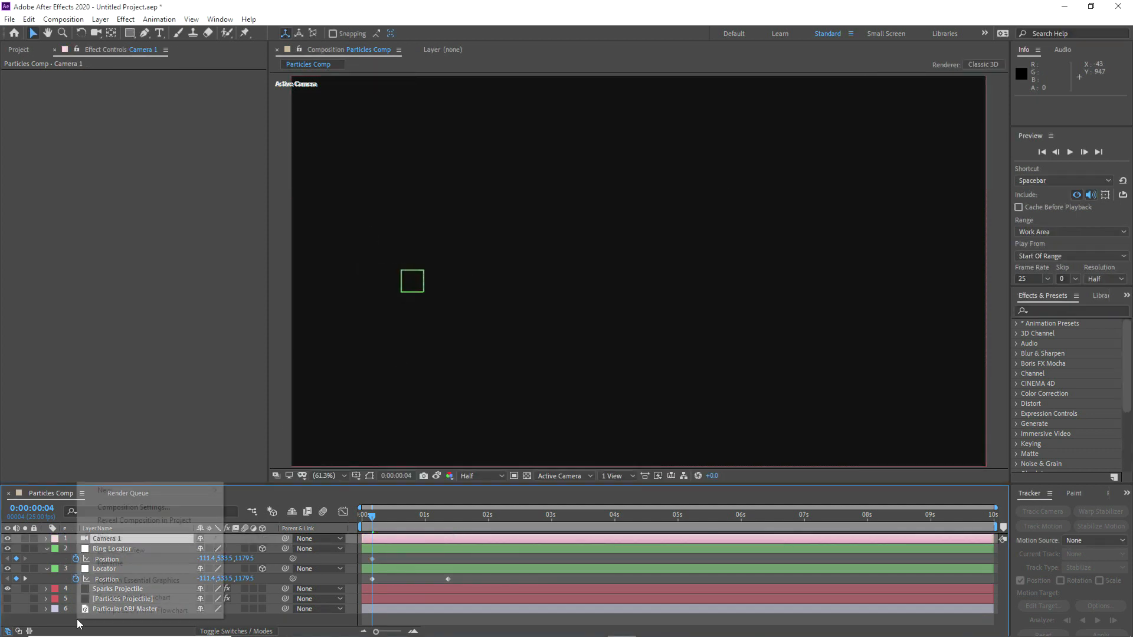
pyautogui.moveTo(118, 491)
pyautogui.click(278, 519)
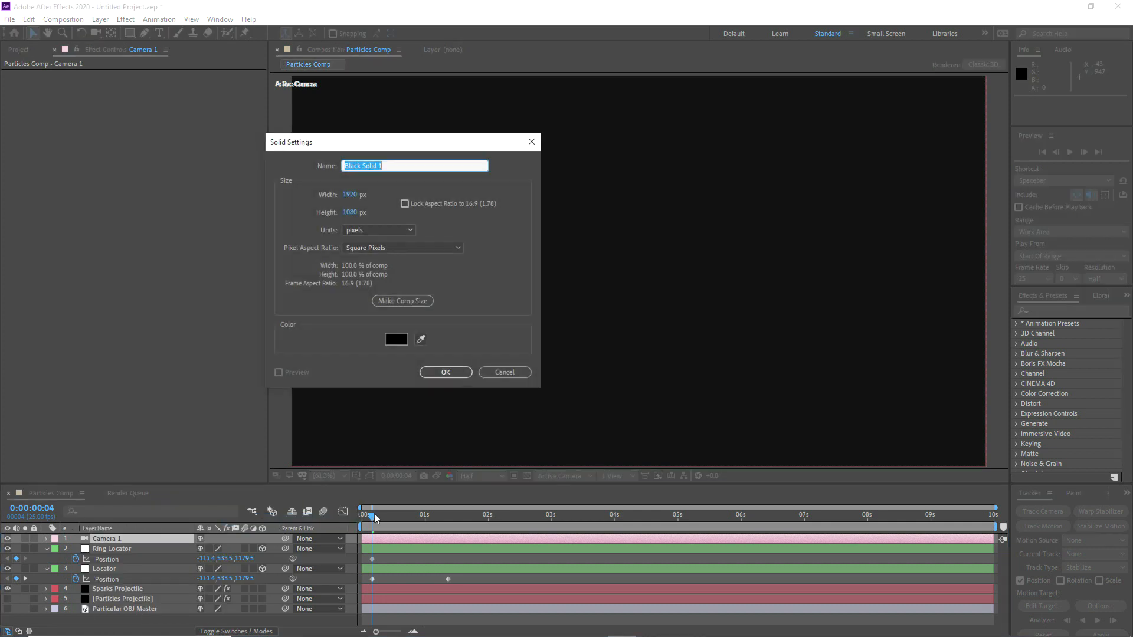
pyautogui.click(351, 195)
pyautogui.write('10')
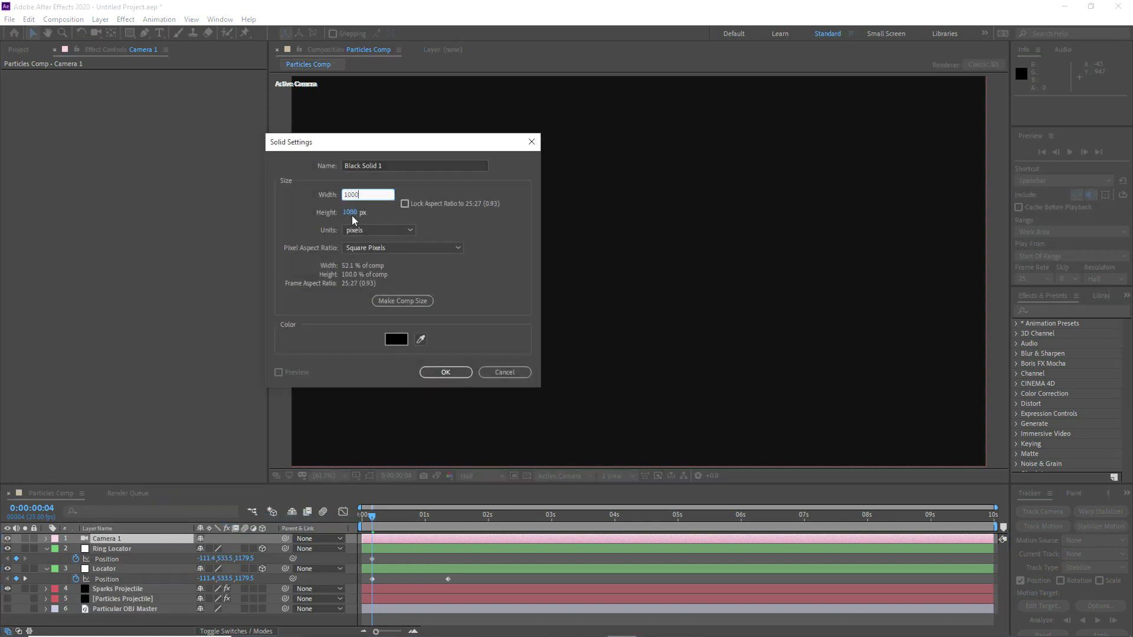
pyautogui.press('Tab')
pyautogui.write('1000')
pyautogui.press('Tab')
pyautogui.press('Tab')
pyautogui.click(365, 164)
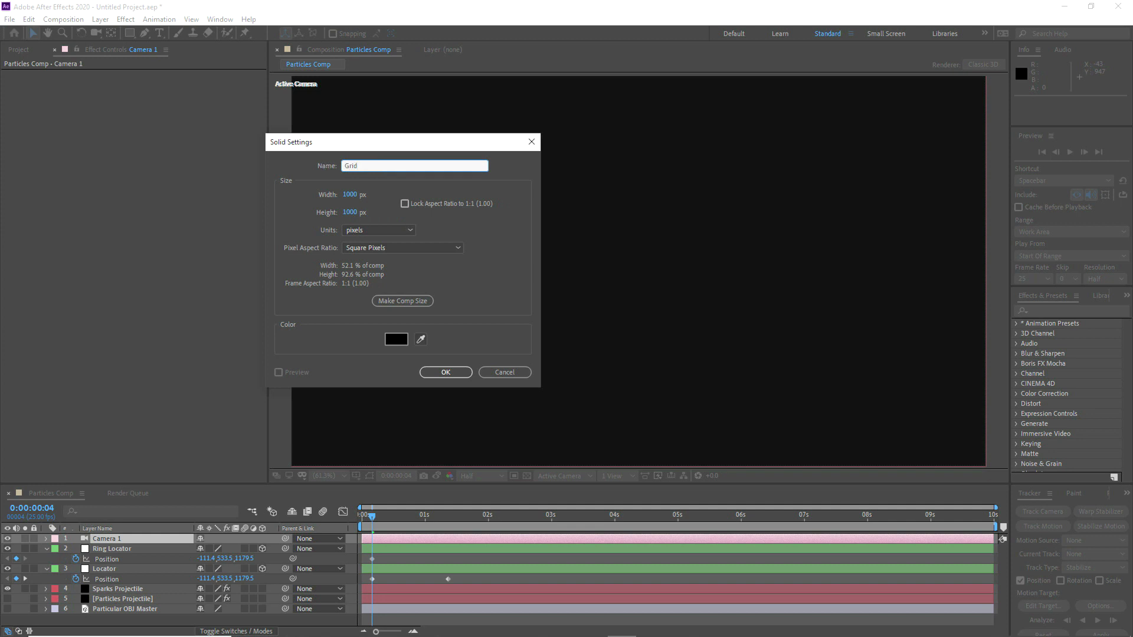
pyautogui.click(444, 373)
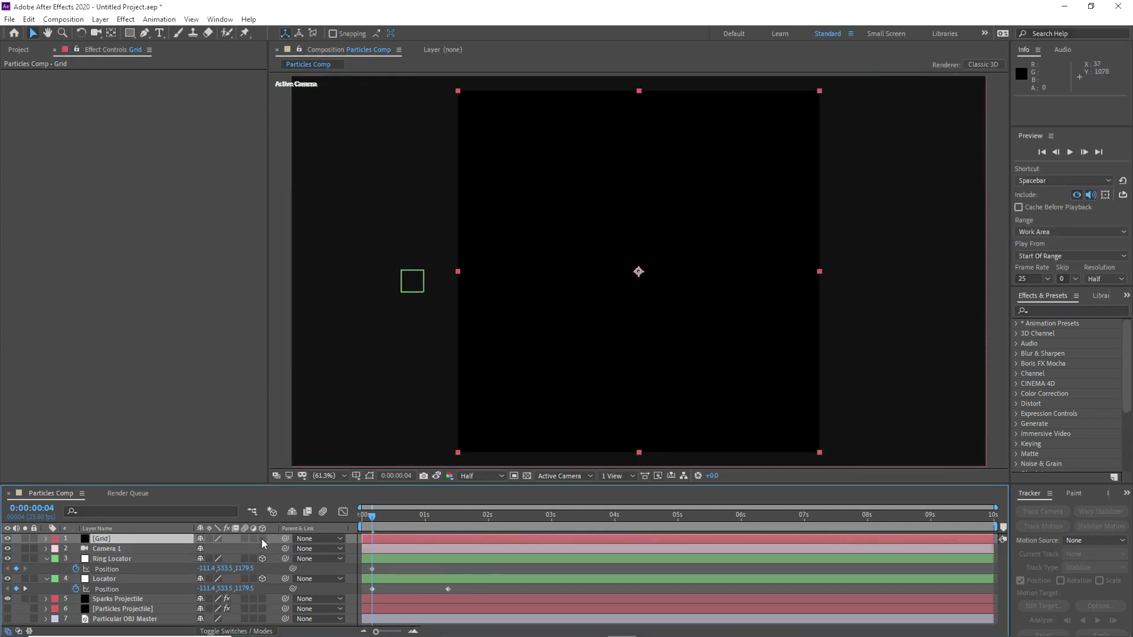
# Step: Make the Grid solid a 3D layer and apply the Grid effect to it
pyautogui.click(126, 18)
pyautogui.moveTo(185, 199)
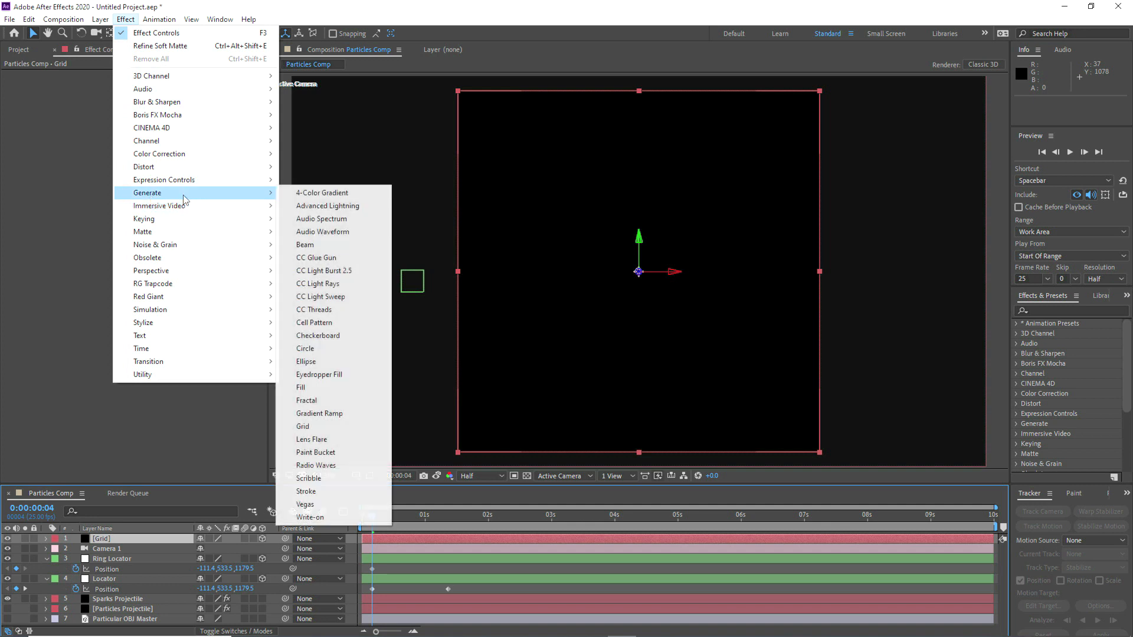
pyautogui.click(312, 426)
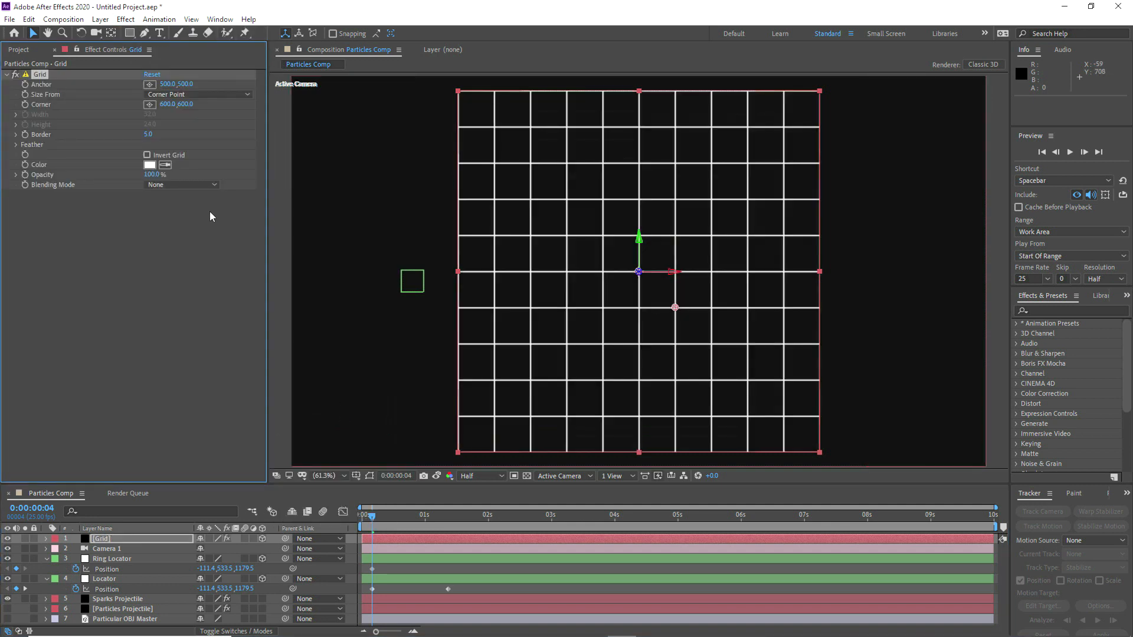
# Step: Scale the Grid layer to 200% and rotate it flat so it forms a floor beneath the locators
pyautogui.press('s')
pyautogui.click(213, 549)
pyautogui.write('200')
pyautogui.press('Return')
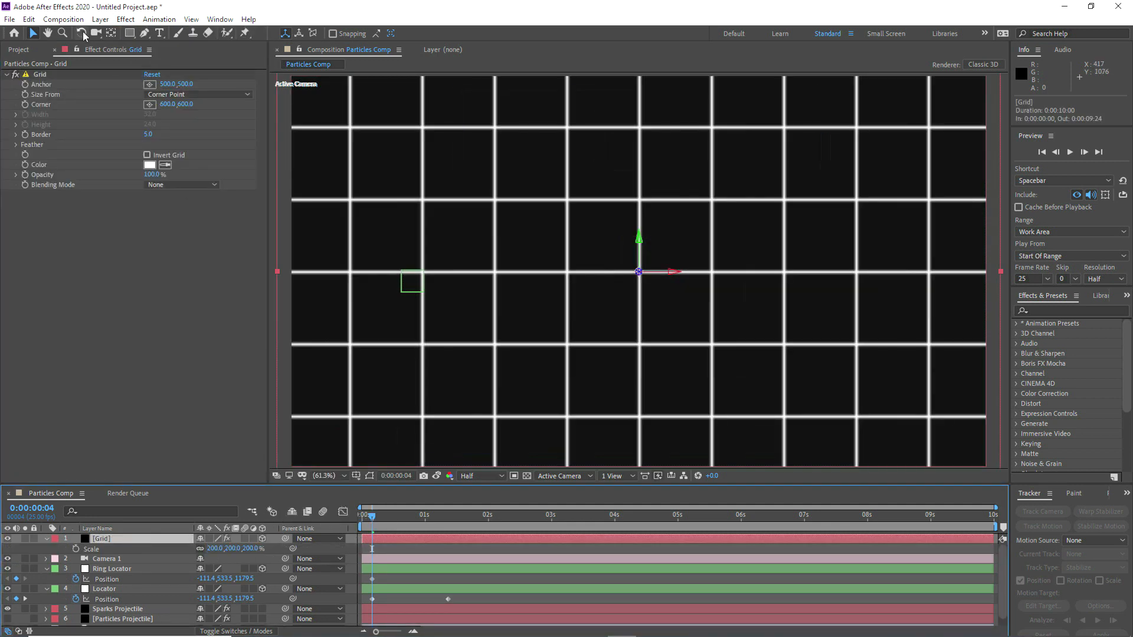
pyautogui.click(83, 36)
pyautogui.moveTo(674, 272); pyautogui.dragTo(640, 375)
pyautogui.click(34, 35)
# Step: Give the Grid layer a gray label and move it below Particles Projectile in the layer stack
pyautogui.click(104, 591)
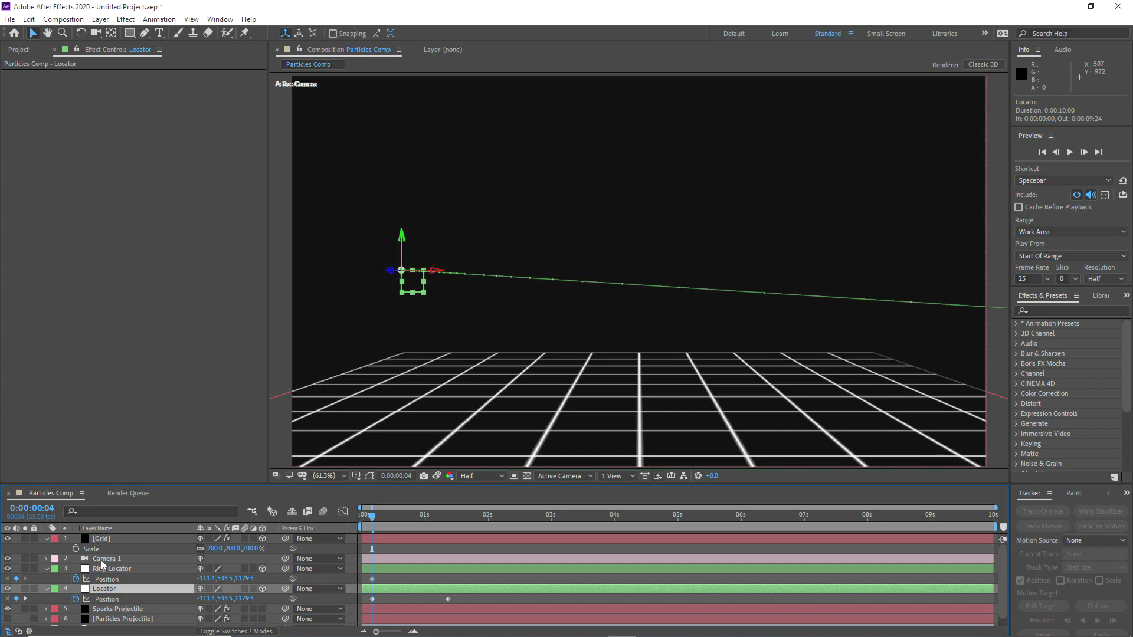
pyautogui.click(104, 560)
pyautogui.click(102, 539)
pyautogui.click(55, 539)
pyautogui.click(80, 324)
pyautogui.moveTo(111, 539); pyautogui.dragTo(121, 620)
pyautogui.scroll(1, 111, 569)
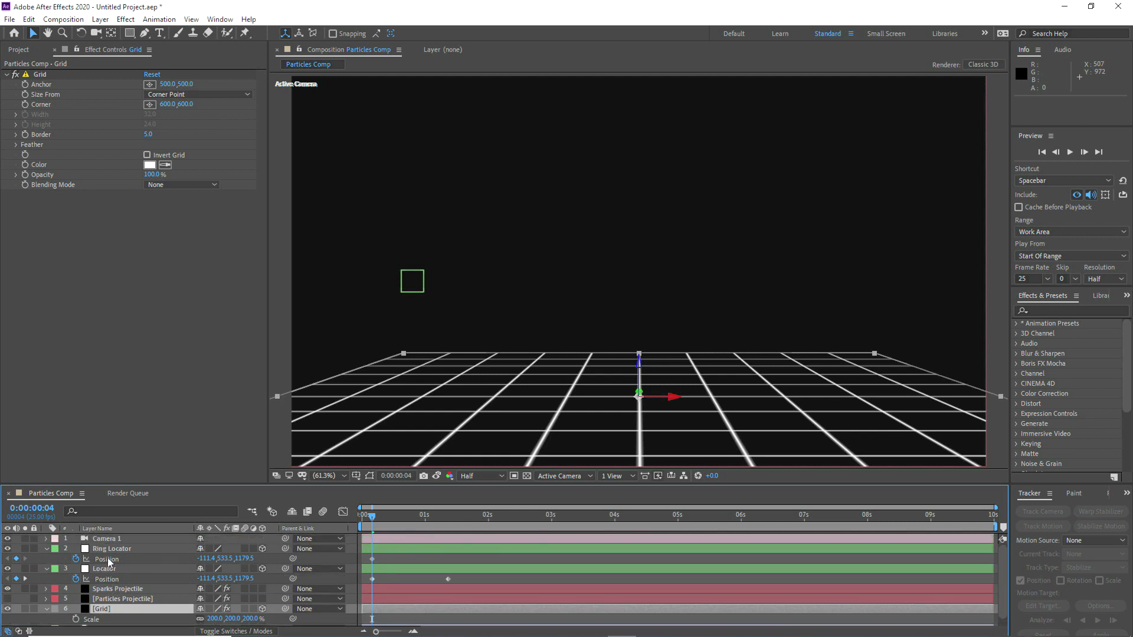
# Step: Orbit Camera 1 slightly and dolly it forward along Z toward the locators and the grid floor
pyautogui.click(101, 539)
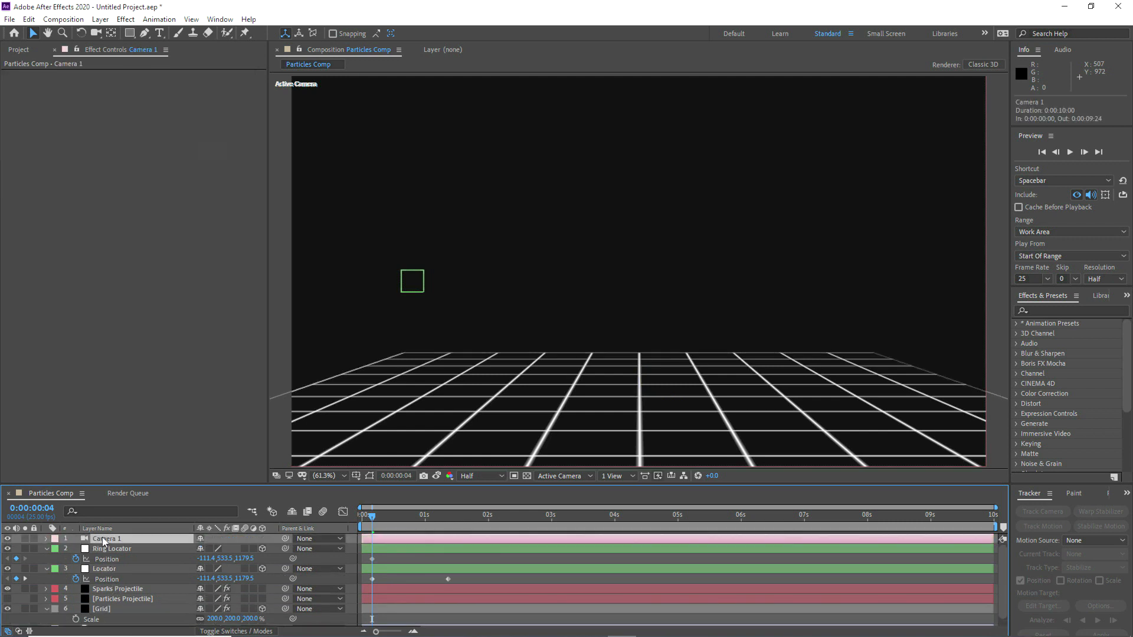
pyautogui.click(94, 33)
pyautogui.click(160, 43)
pyautogui.moveTo(498, 234); pyautogui.dragTo(491, 234)
pyautogui.click(97, 33)
pyautogui.click(135, 72)
pyautogui.moveTo(416, 312); pyautogui.dragTo(418, 294)
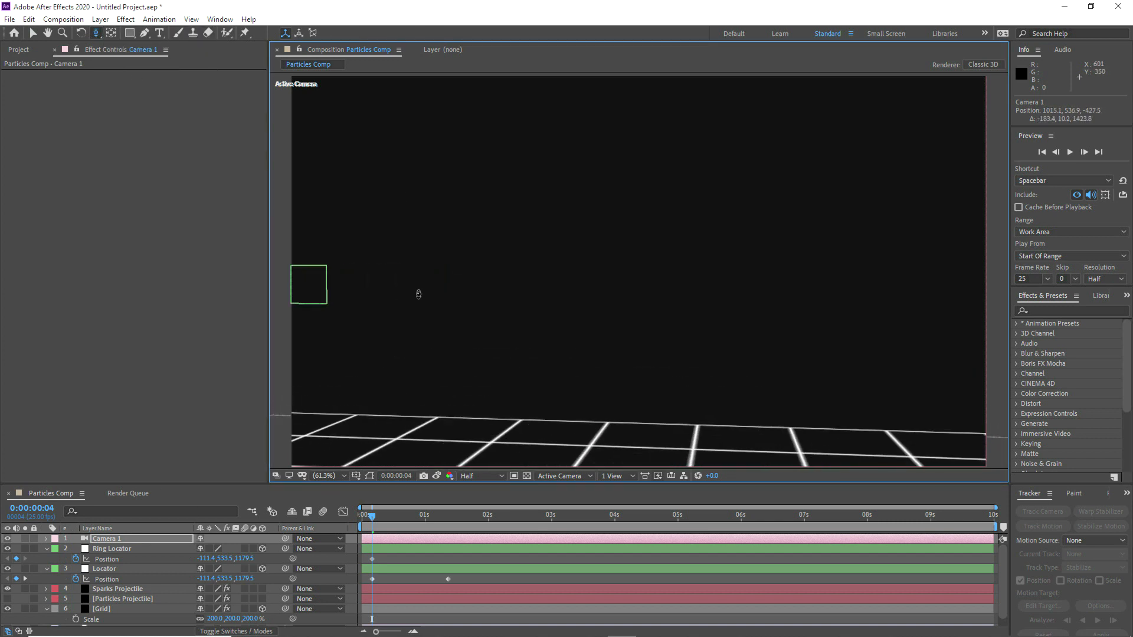
# Step: Track Camera 1 sideways to bring the Locator and the start of its motion path into the frame
pyautogui.click(98, 36)
pyautogui.click(136, 58)
pyautogui.moveTo(620, 211); pyautogui.dragTo(736, 207)
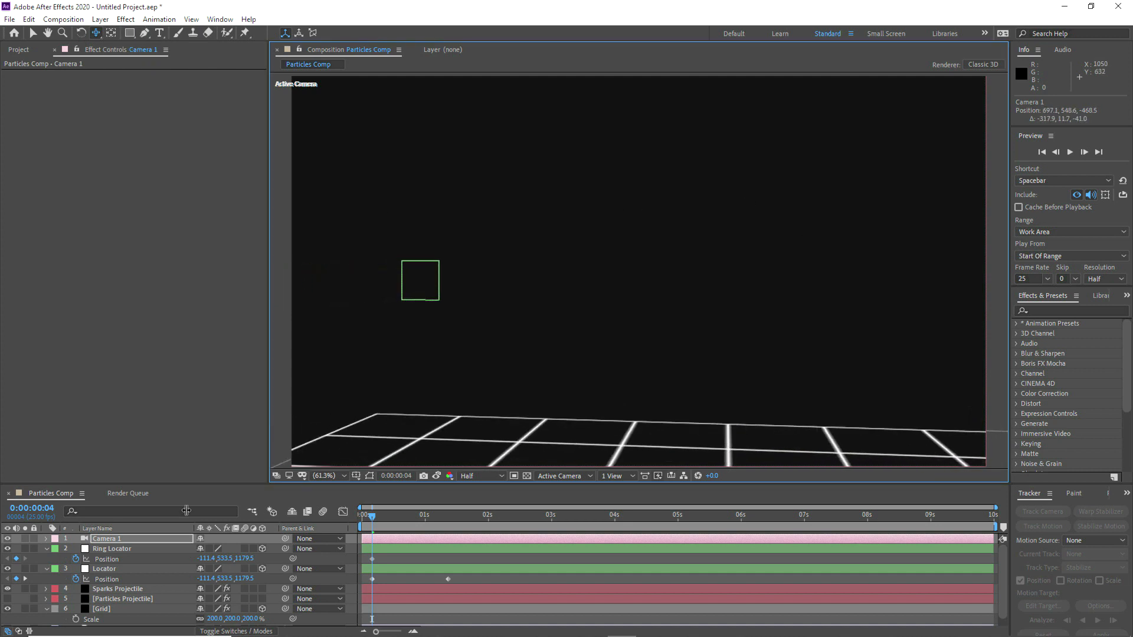
pyautogui.click(148, 569)
pyautogui.moveTo(720, 305); pyautogui.dragTo(841, 307)
pyautogui.moveTo(680, 309); pyautogui.dragTo(690, 313)
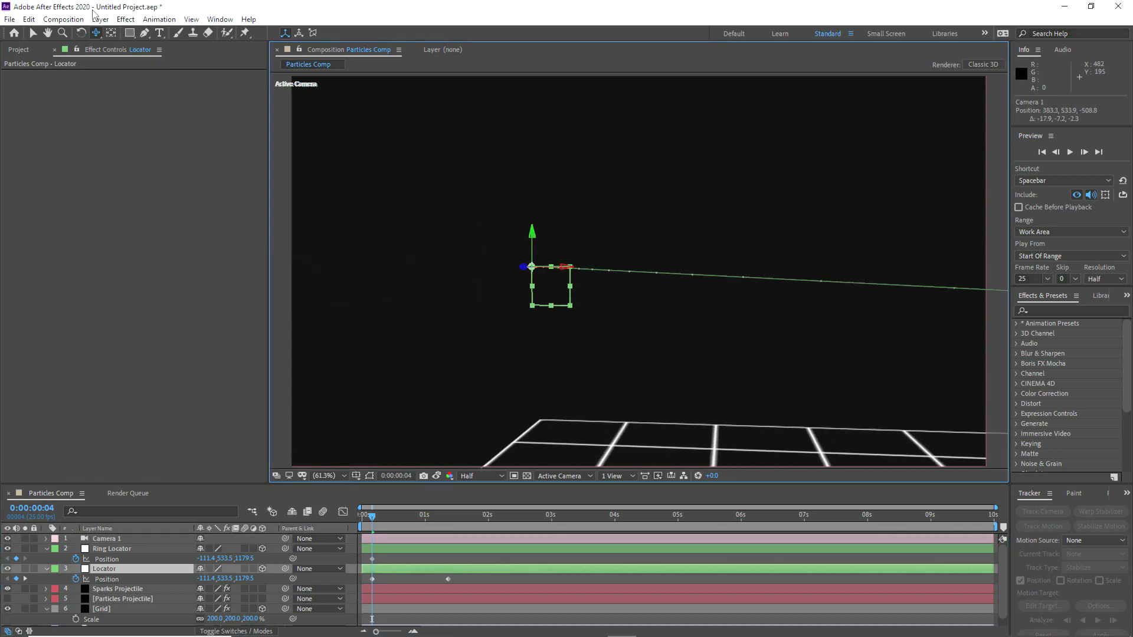
pyautogui.moveTo(559, 222); pyautogui.dragTo(361, 126)
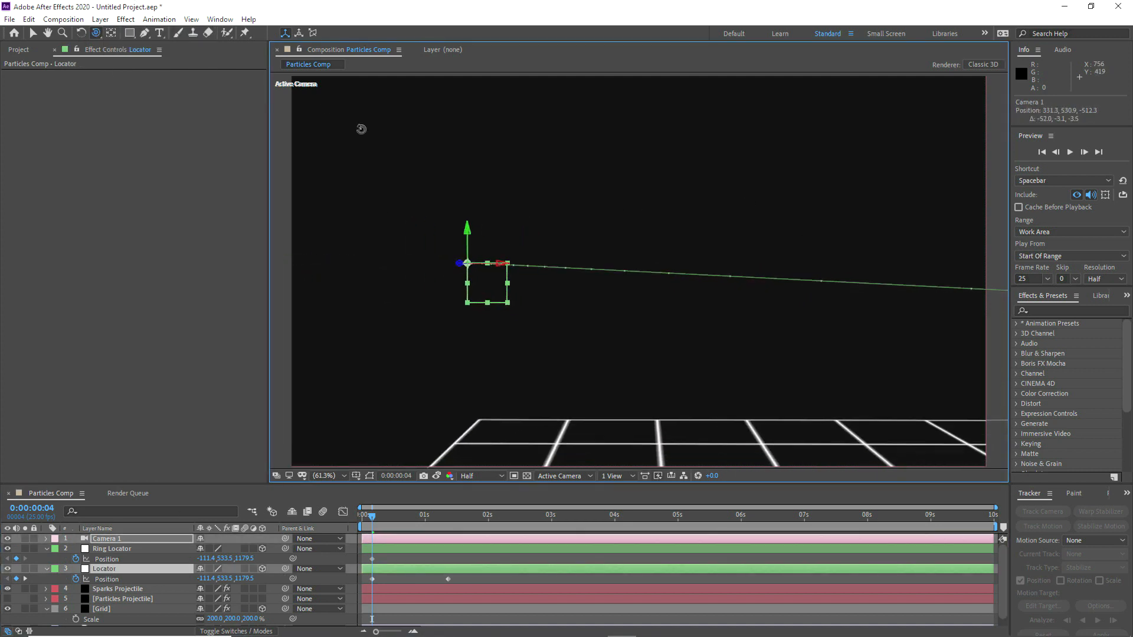
pyautogui.click(95, 34)
pyautogui.click(129, 72)
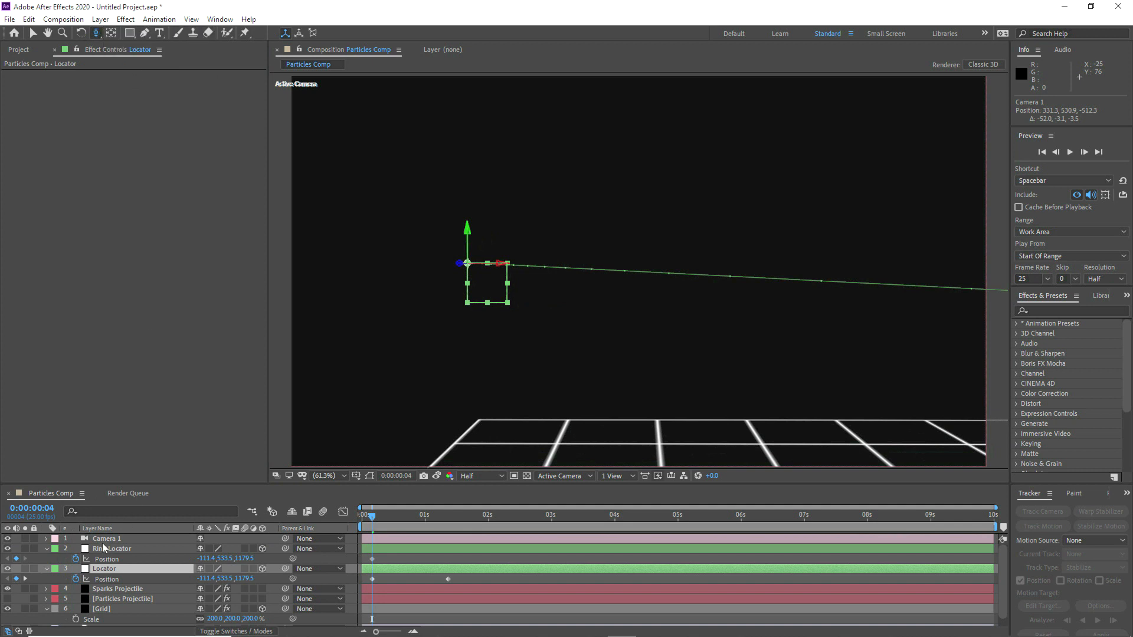
# Step: Change Camera 1's lens preset to 50mm
pyautogui.doubleClick(106, 539)
pyautogui.click(597, 255)
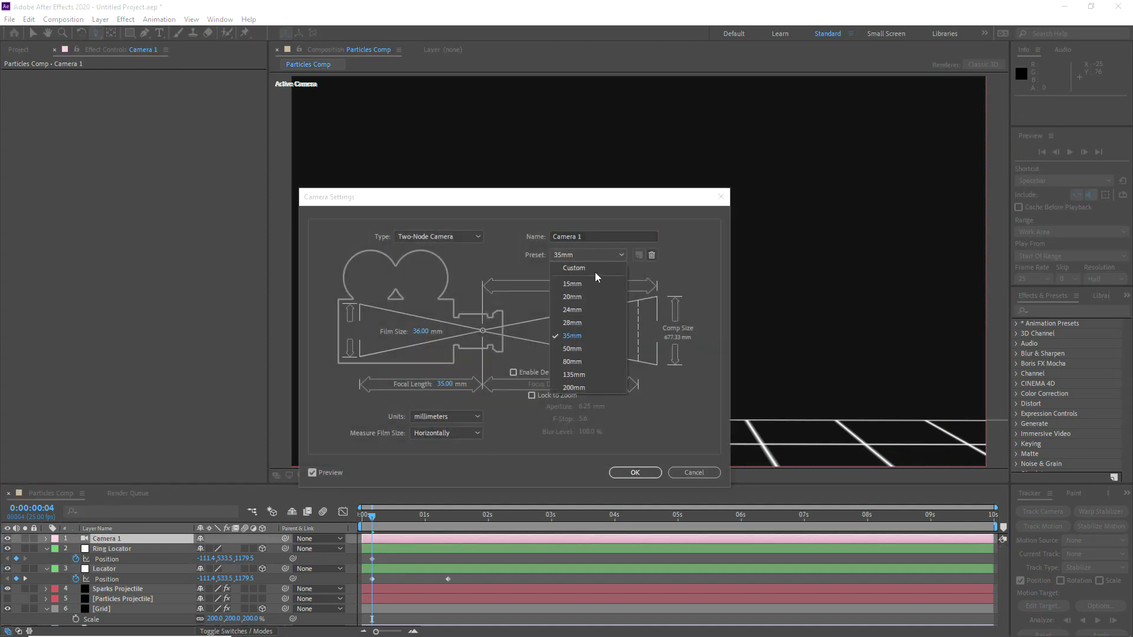
pyautogui.click(572, 349)
pyautogui.click(626, 475)
# Step: Reframe Camera 1 using the spark trail at 0:00:00:14, placing the Ring Locator left of center with the trail extending to the right
pyautogui.click(97, 34)
pyautogui.click(142, 58)
pyautogui.moveTo(401, 355); pyautogui.dragTo(517, 228)
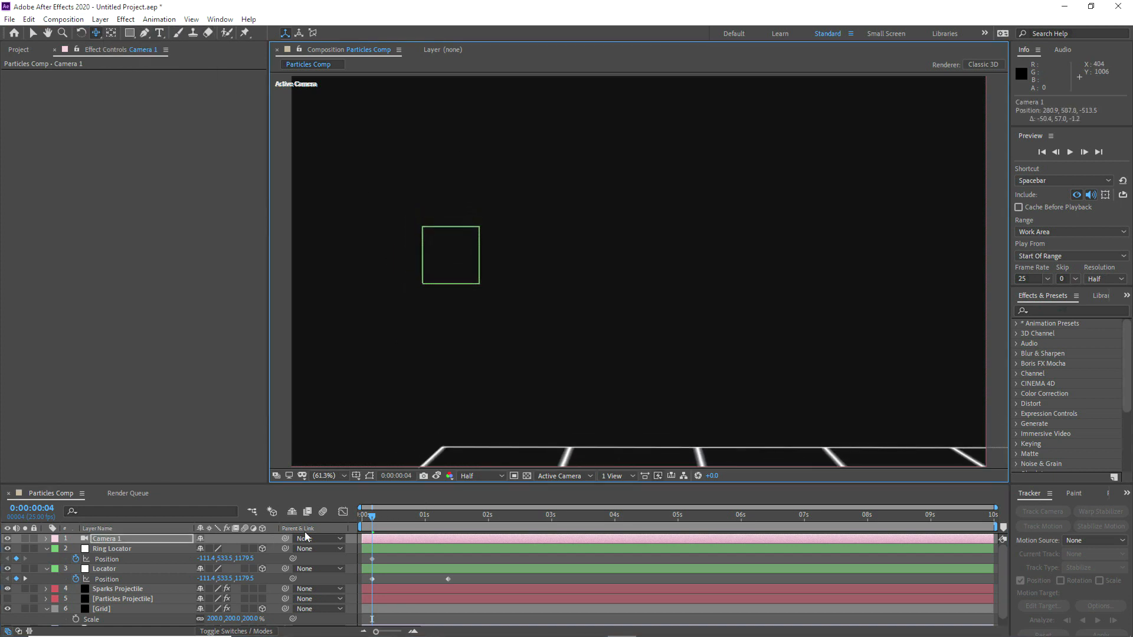
pyautogui.moveTo(370, 528); pyautogui.dragTo(397, 523)
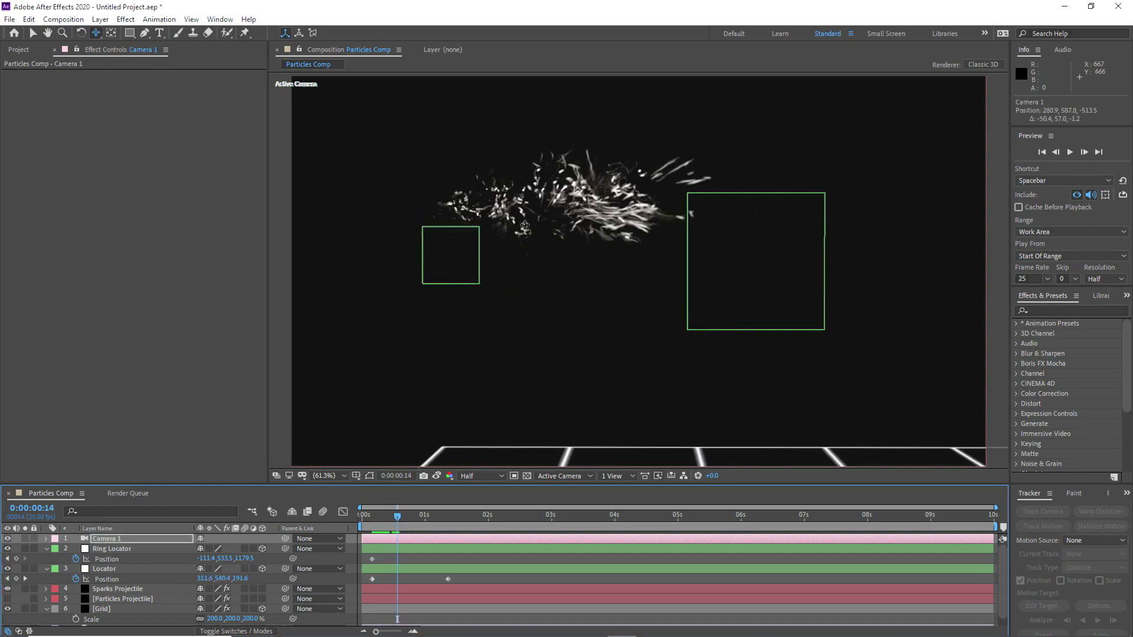
pyautogui.moveTo(554, 265); pyautogui.dragTo(653, 332)
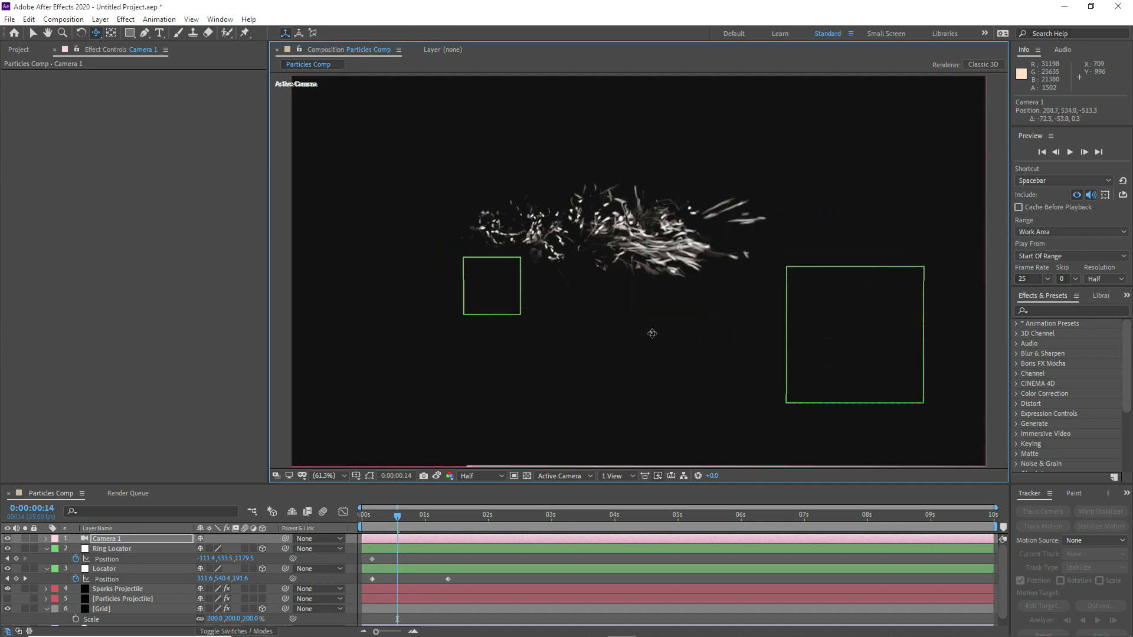
pyautogui.moveTo(489, 236); pyautogui.dragTo(546, 239)
pyautogui.click(96, 34)
pyautogui.click(142, 59)
pyautogui.moveTo(394, 181); pyautogui.dragTo(594, 224)
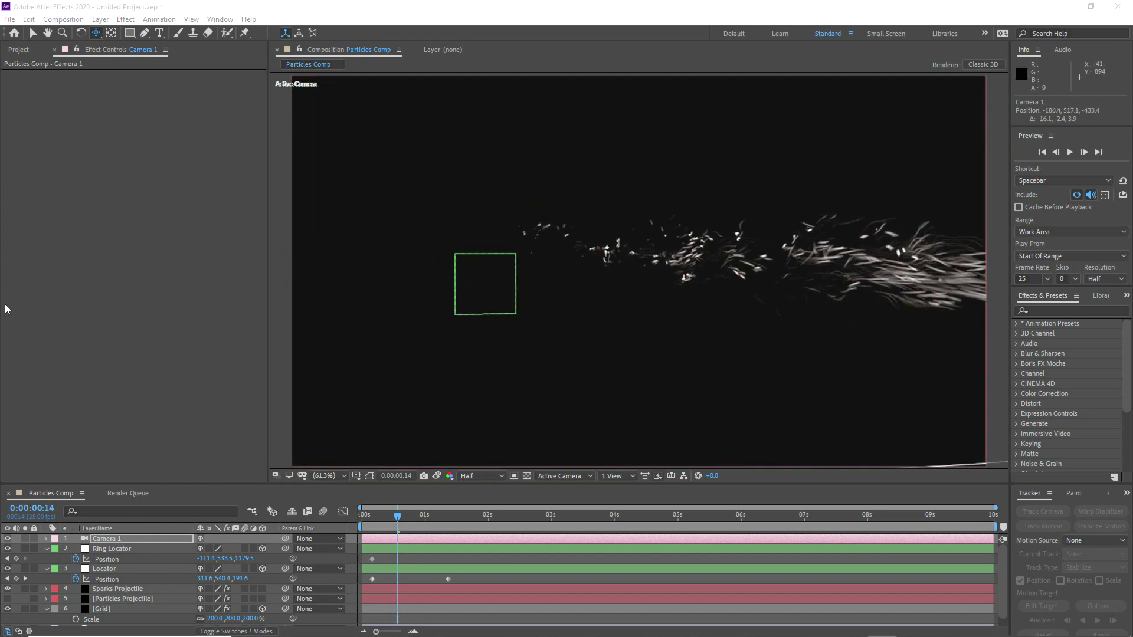
# Step: Duplicate the Particles Projectile layer above Sparks Projectile and hide the Sparks Projectile layer
pyautogui.click(35, 33)
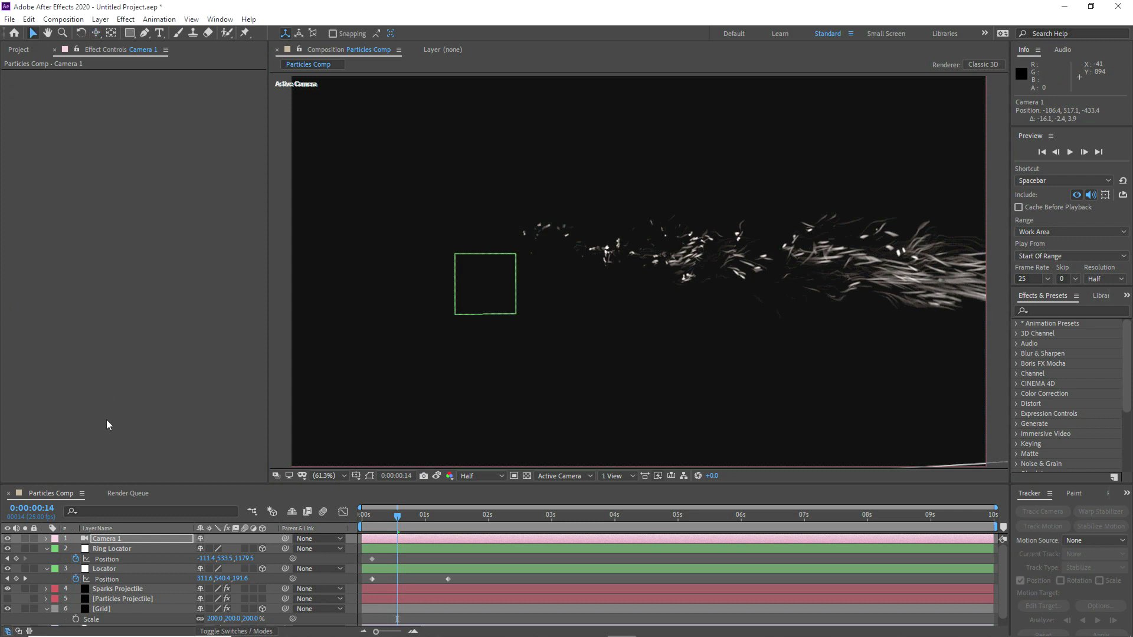
pyautogui.click(47, 549)
pyautogui.click(47, 559)
pyautogui.click(101, 579)
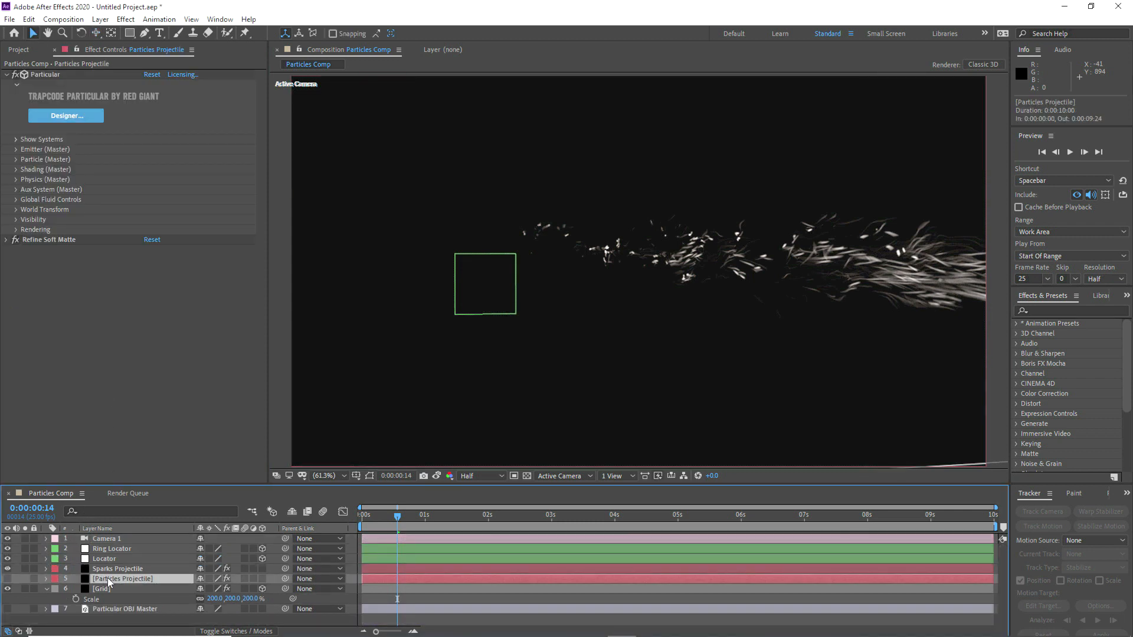
pyautogui.hotkey('ctrl', 'd')
pyautogui.hotkey('ctrl', ']')
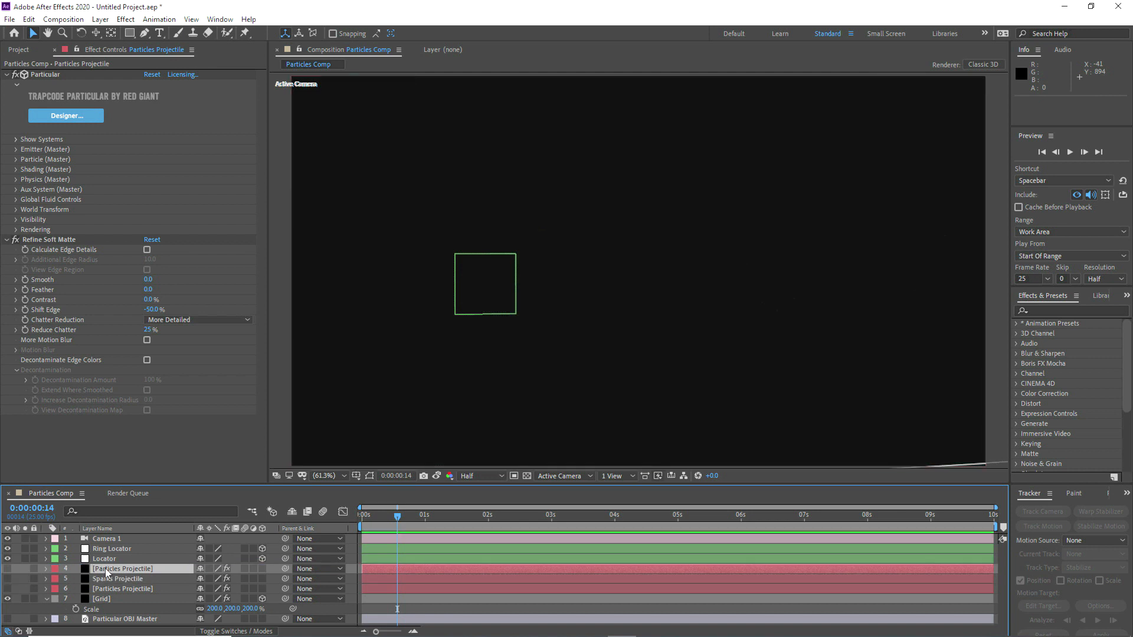
# Step: Rename the duplicated projectile layer as Particles Ring
pyautogui.click(116, 568)
pyautogui.press('Return')
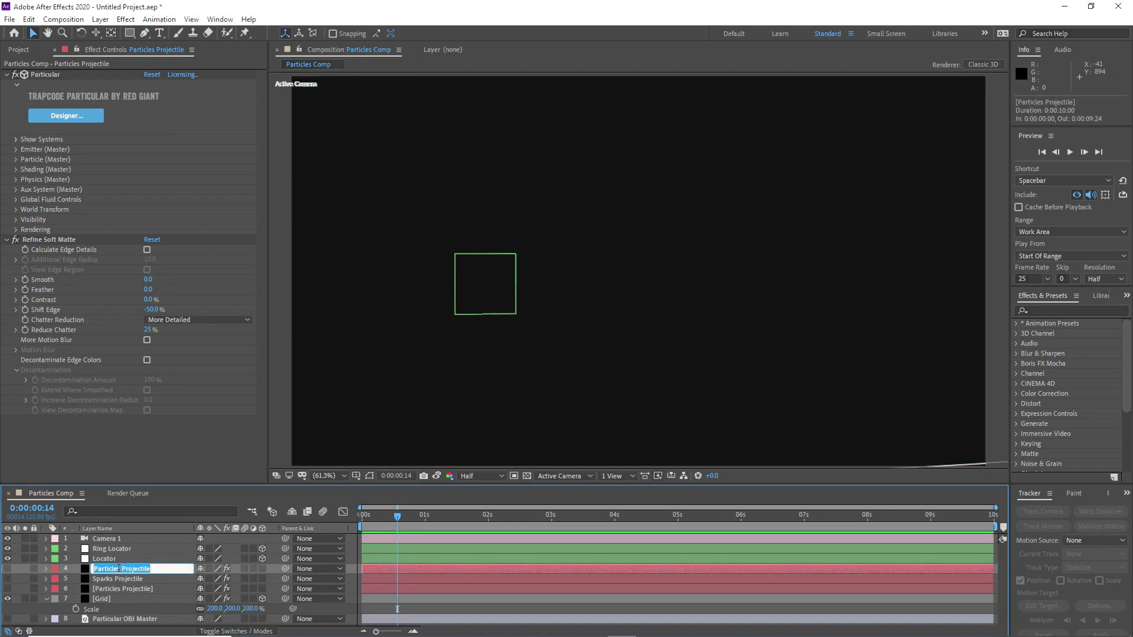
pyautogui.click(125, 569)
pyautogui.click(115, 569)
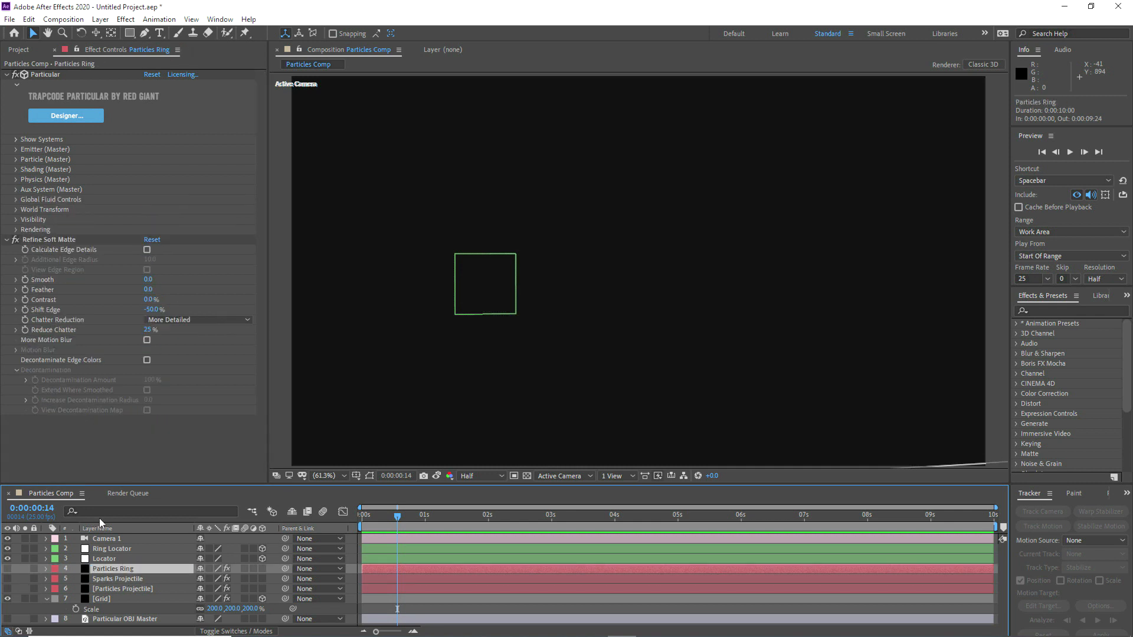
# Step: Disable Refine Soft Matte on Particles Ring and link its Particular emitter position to the Ring Locator's Position with an expression
pyautogui.click(10, 240)
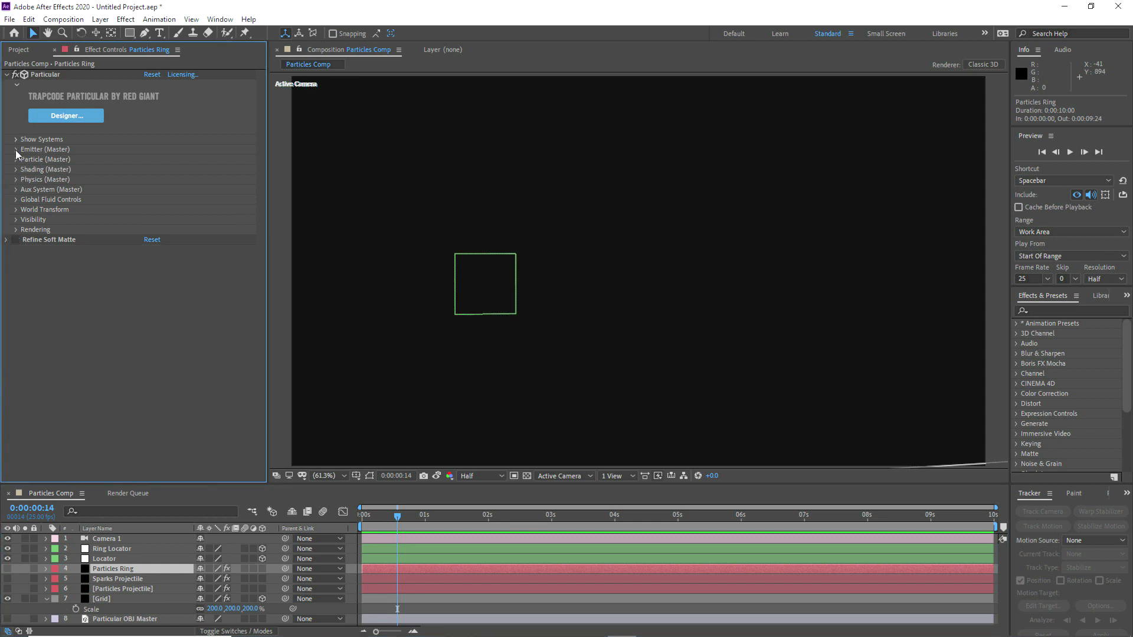
pyautogui.click(15, 150)
pyautogui.click(126, 547)
pyautogui.press('p')
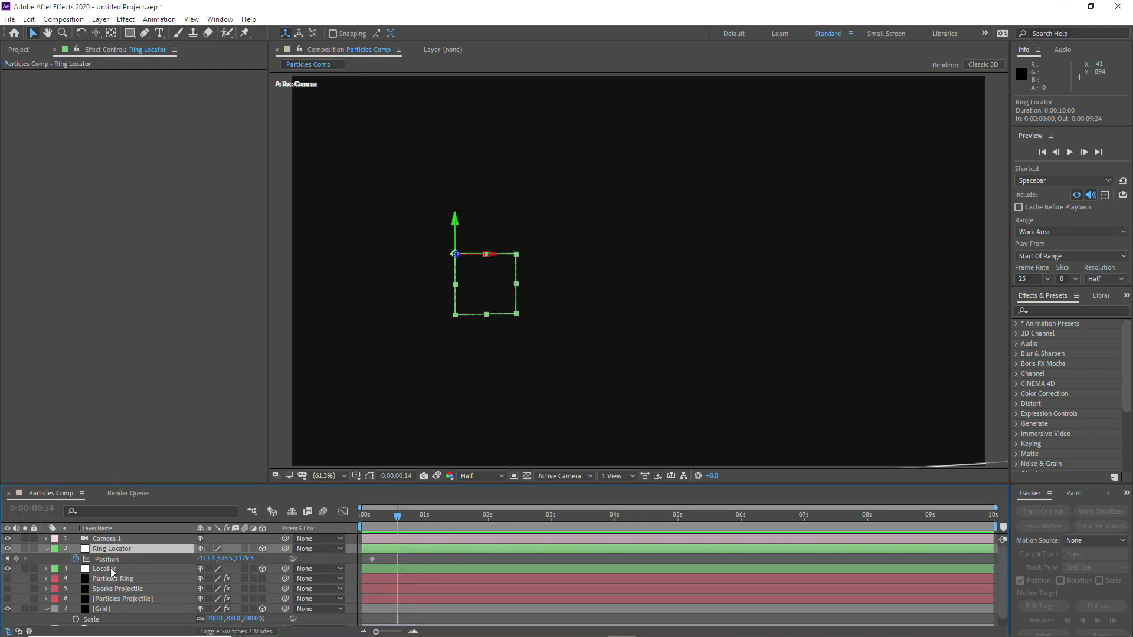
pyautogui.click(111, 578)
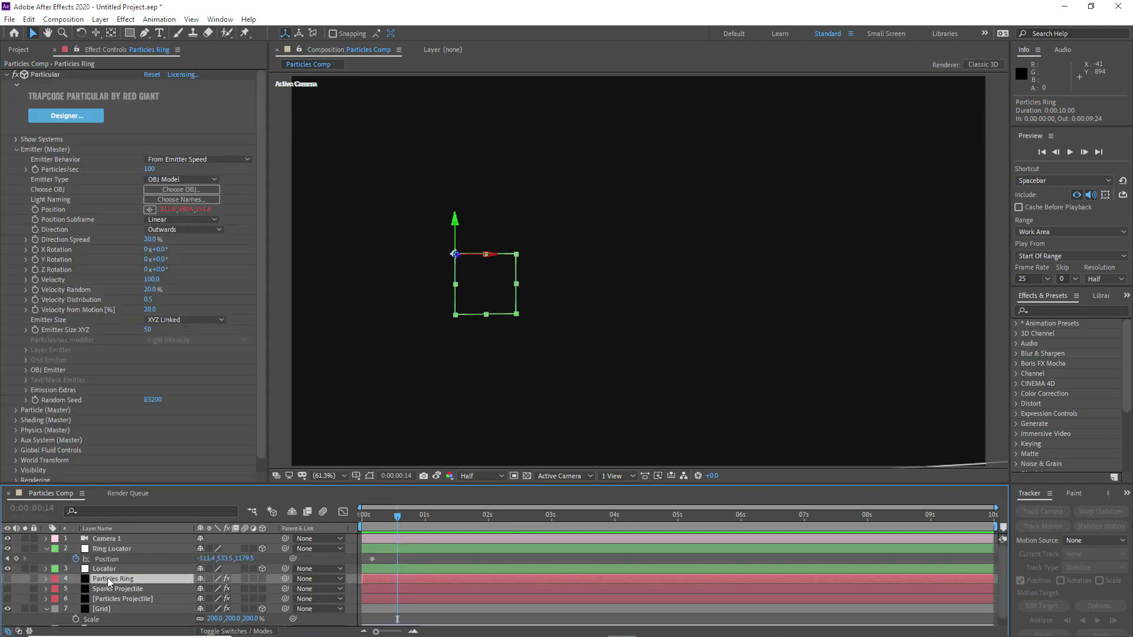
pyautogui.keyDown('alt'); pyautogui.click(35, 209); pyautogui.keyUp('alt')
pyautogui.moveTo(236, 620); pyautogui.dragTo(117, 559)
pyautogui.scroll(4, 88, 567)
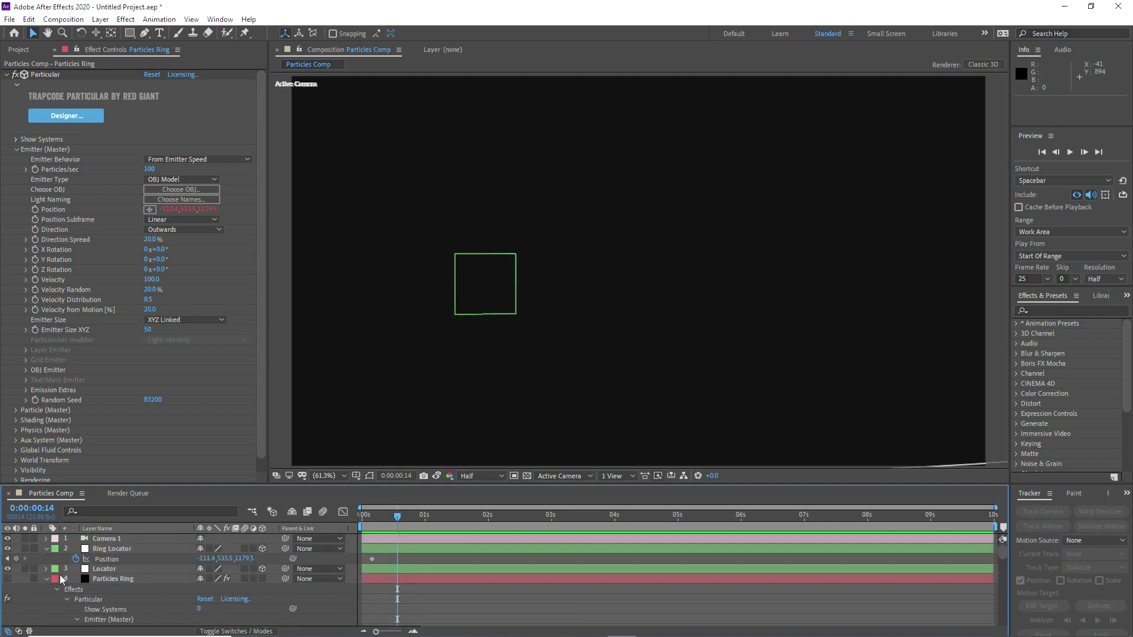
pyautogui.click(97, 580)
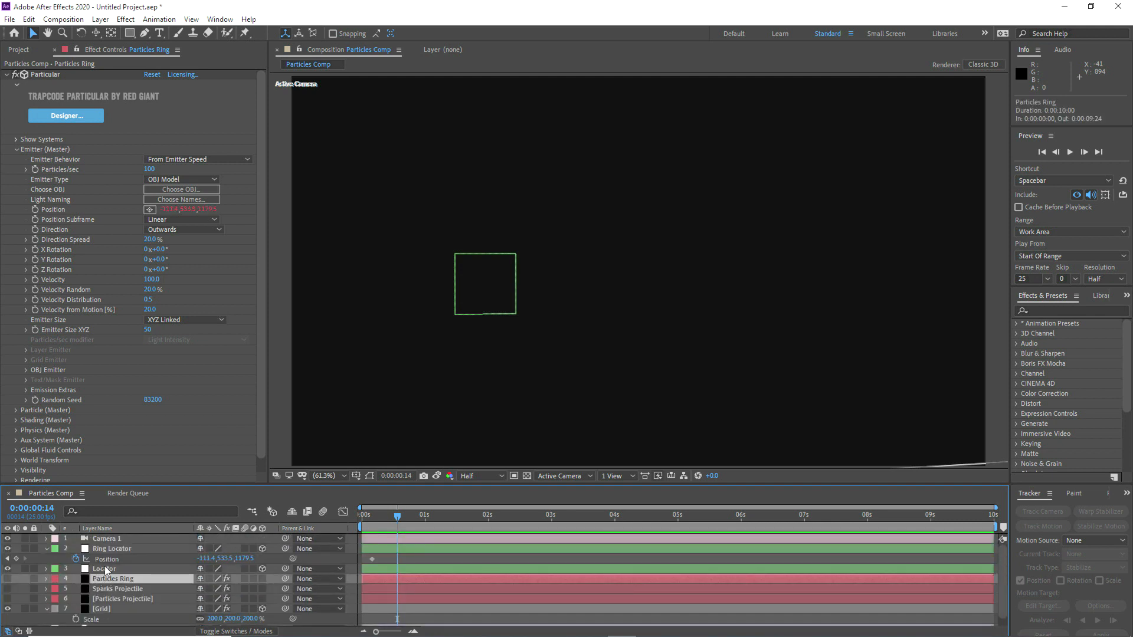
# Step: Set the Emitter Behavior of Particles Ring to Continuous at 0:00:00:03
pyautogui.moveTo(378, 514)
pyautogui.mouseDown()
pyautogui.moveTo(383, 502)
pyautogui.moveTo(370, 512)
pyautogui.mouseUp()
pyautogui.click(165, 160)
pyautogui.click(175, 172)
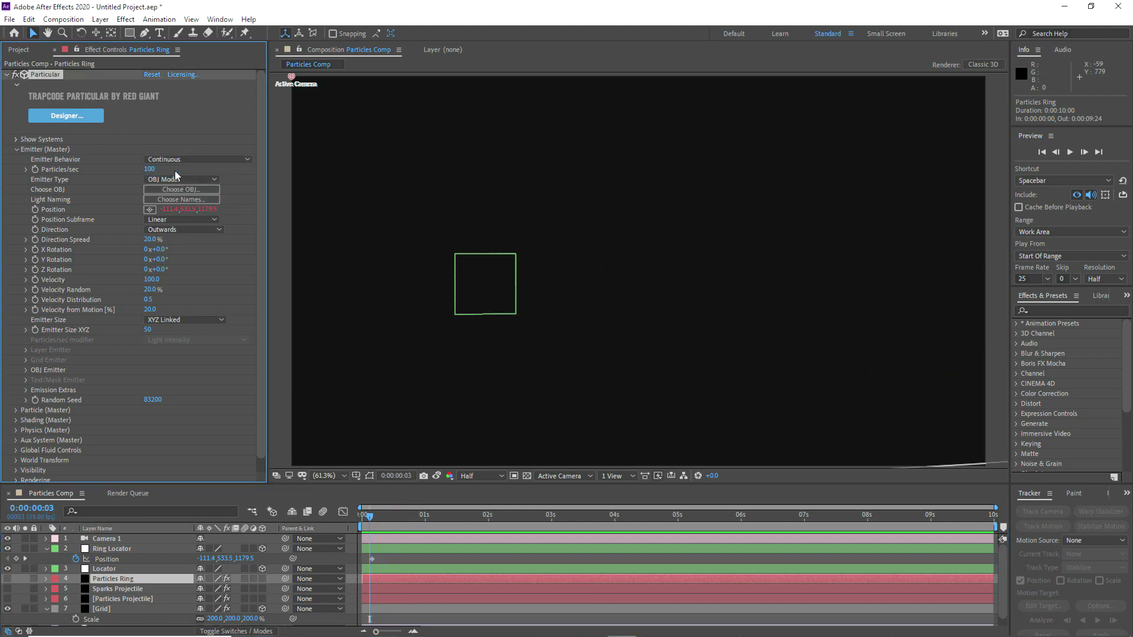
# Step: Make the Particles Ring layer visible and check its emission at frames up to 0:00:01:00
pyautogui.moveTo(368, 521); pyautogui.dragTo(383, 519)
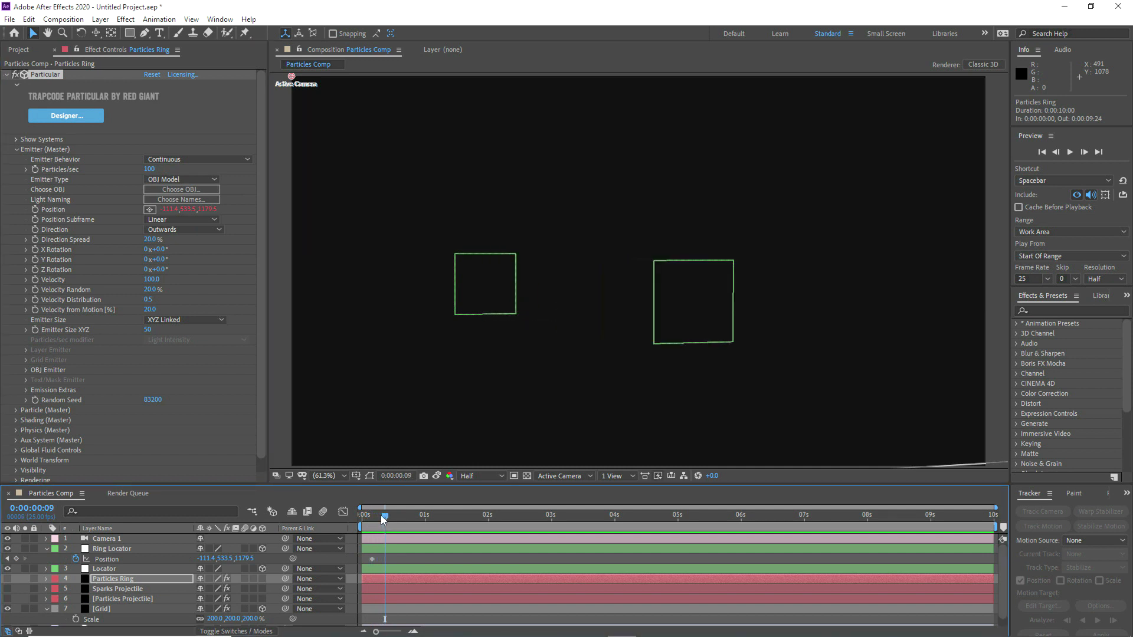
pyautogui.click(7, 579)
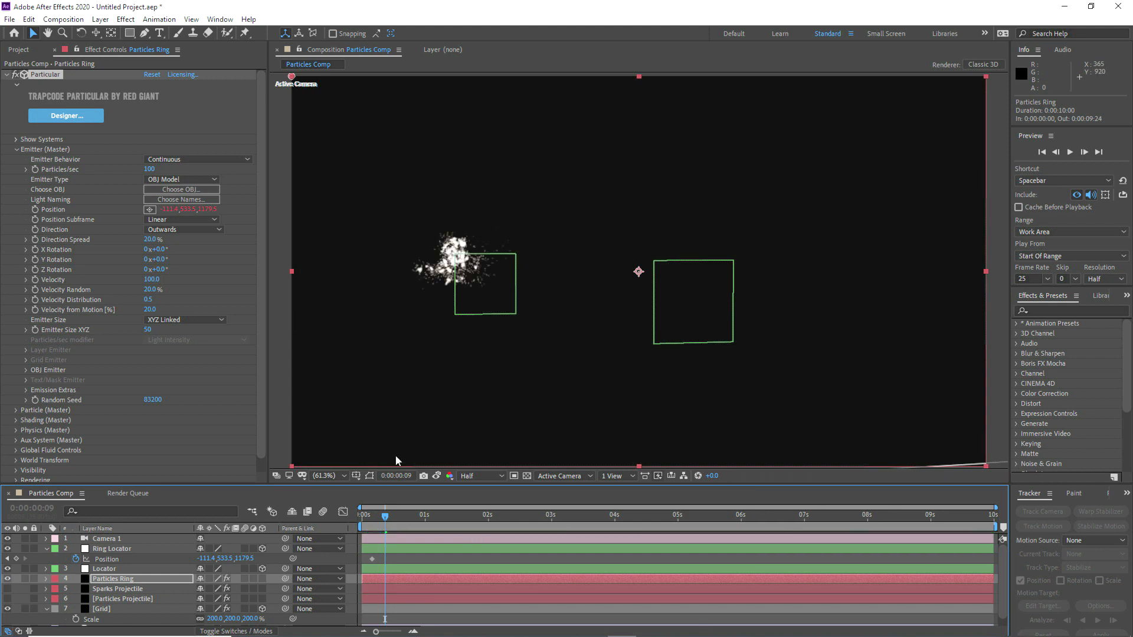
pyautogui.moveTo(398, 517); pyautogui.dragTo(408, 515)
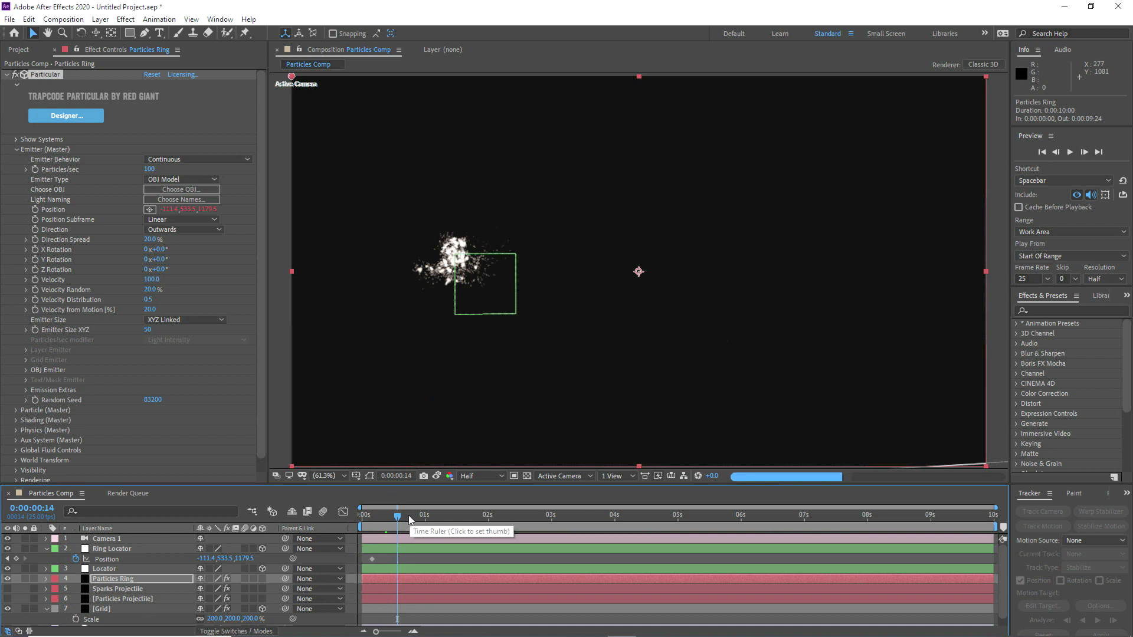
pyautogui.click(423, 517)
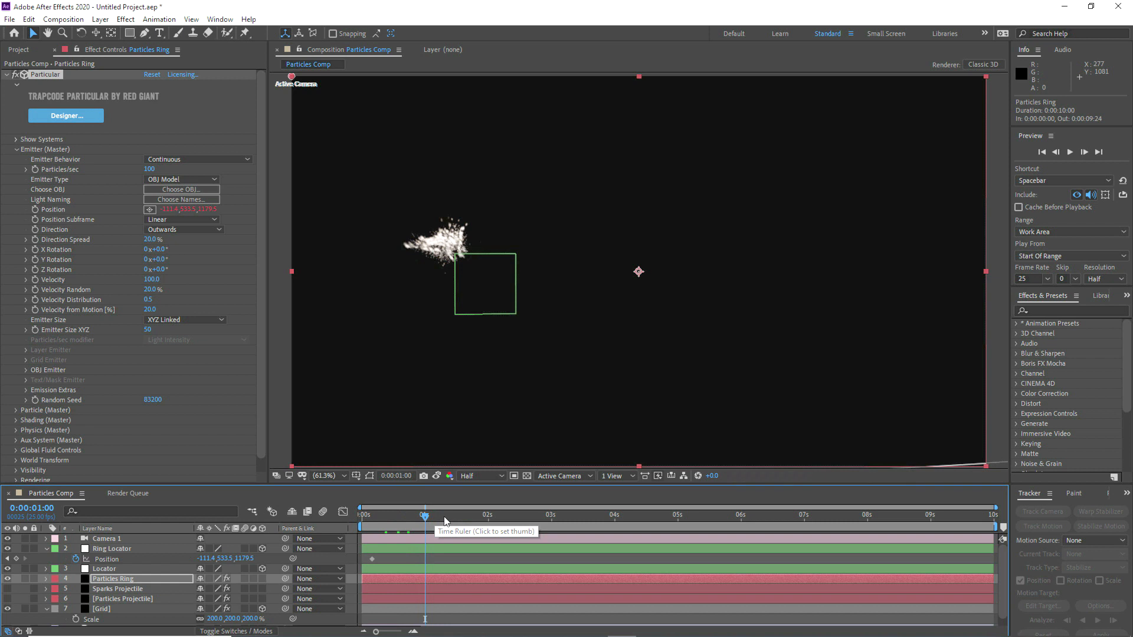
# Step: Go to 0:00:00:09 and choose the Tube_Short geometry as the OBJ model for the Particles Ring emitter
pyautogui.click(443, 516)
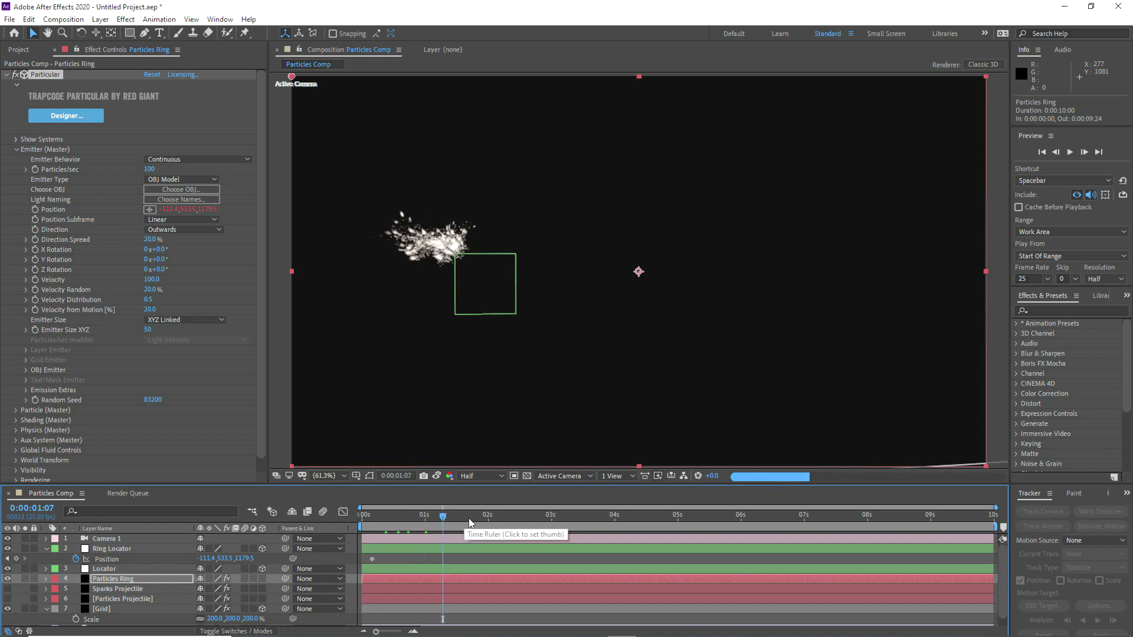
pyautogui.click(385, 519)
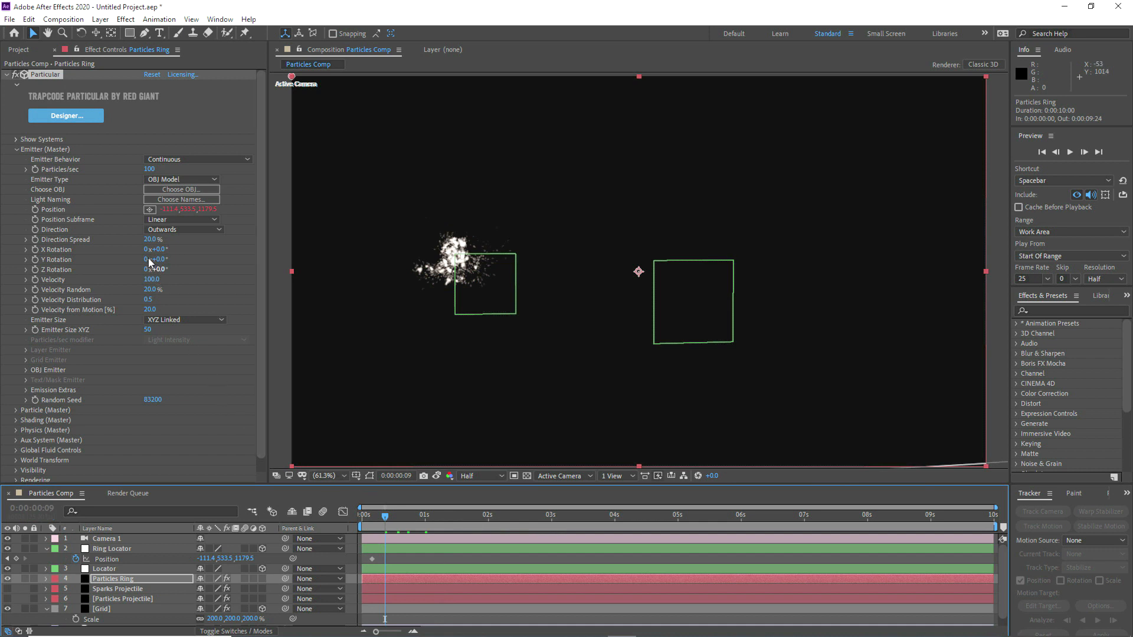
pyautogui.click(167, 188)
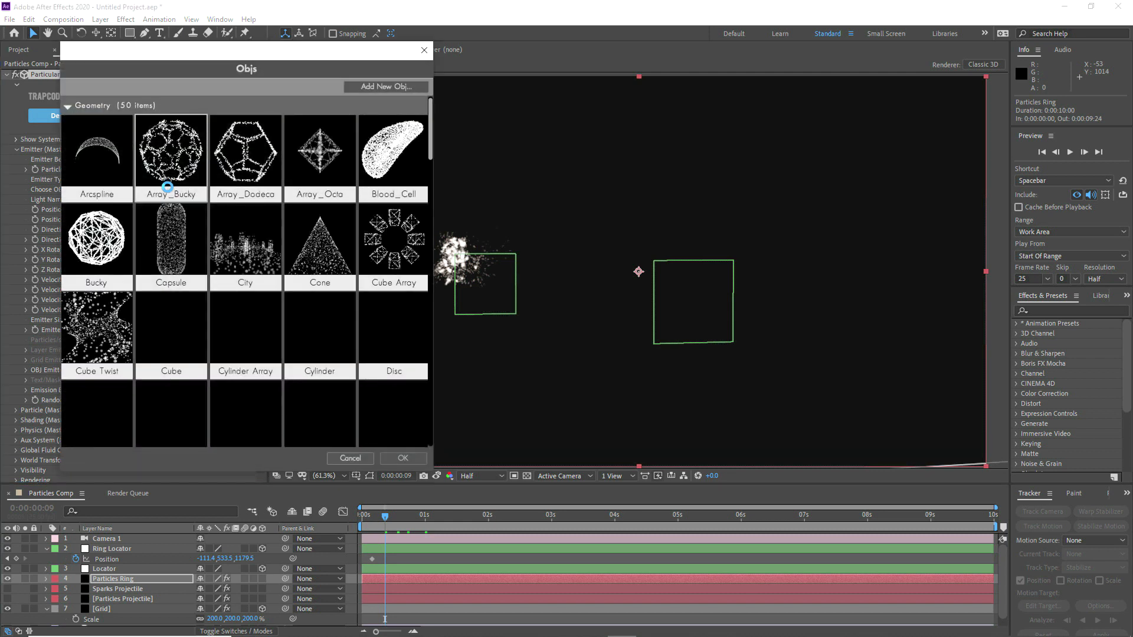
pyautogui.scroll(-1, 220, 267)
pyautogui.scroll(-3, 220, 267)
pyautogui.scroll(-1, 214, 261)
pyautogui.scroll(-3, 215, 260)
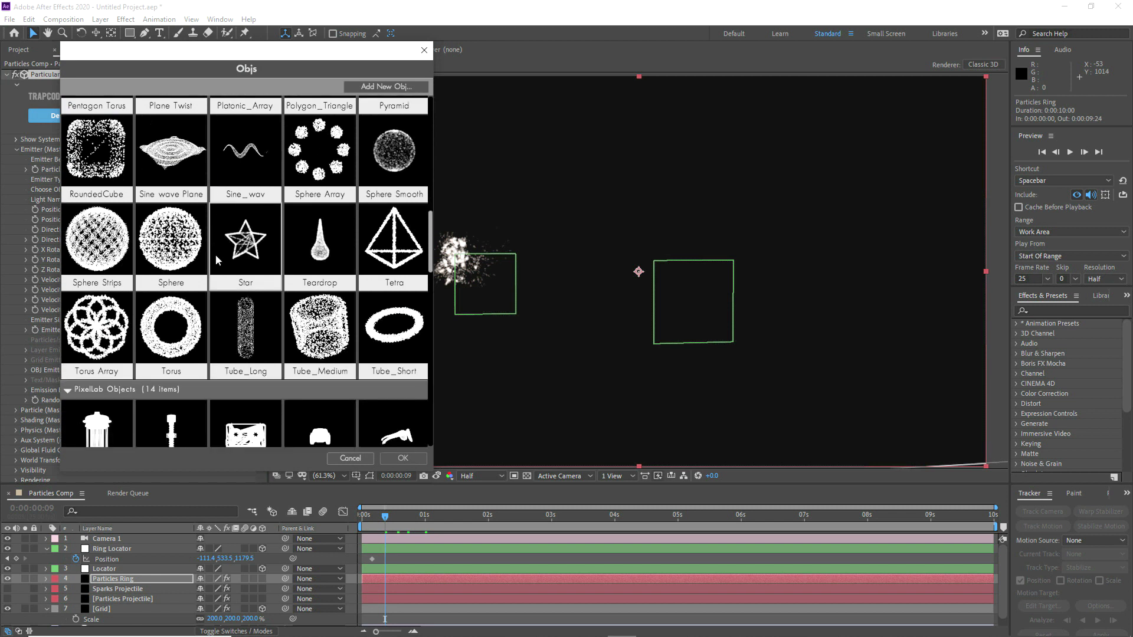
pyautogui.scroll(1, 218, 259)
pyautogui.scroll(1, 224, 262)
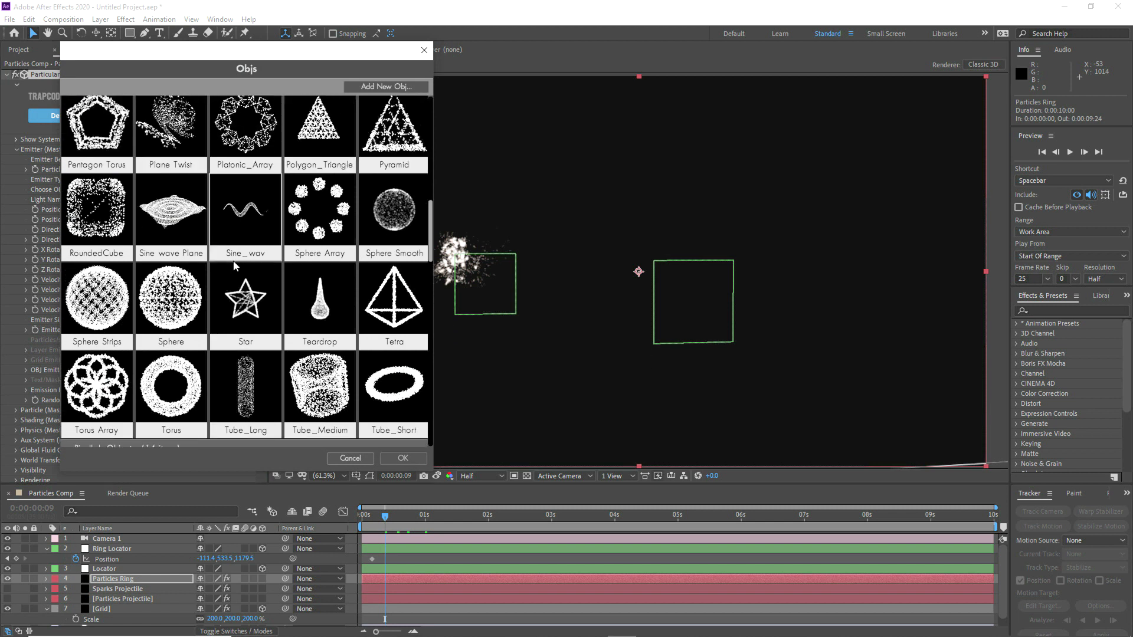
pyautogui.click(392, 397)
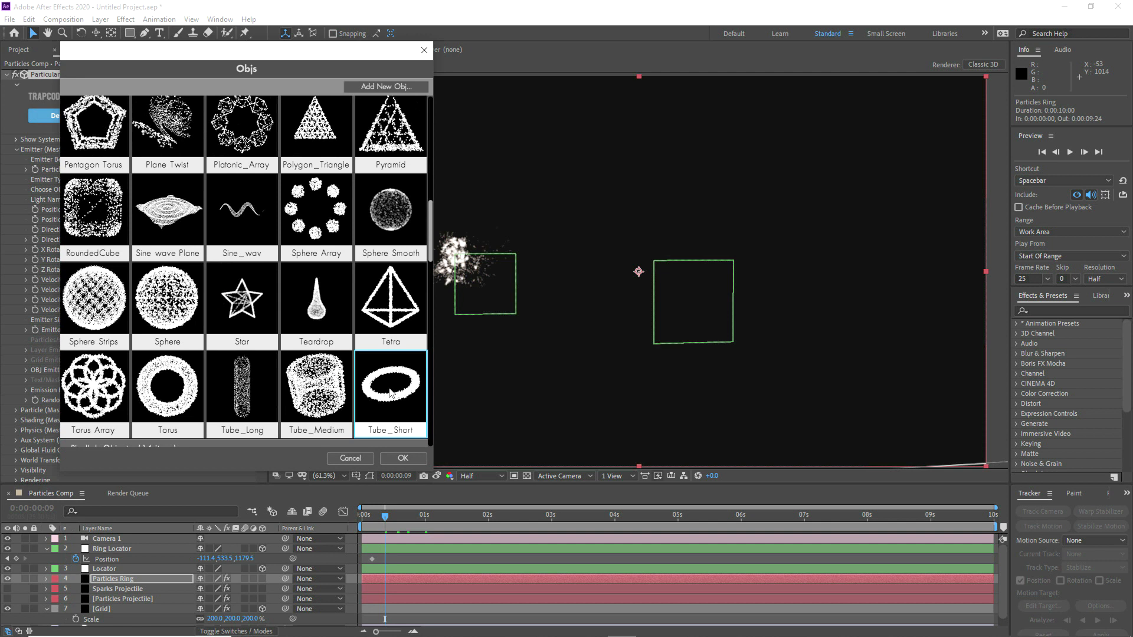
pyautogui.click(402, 458)
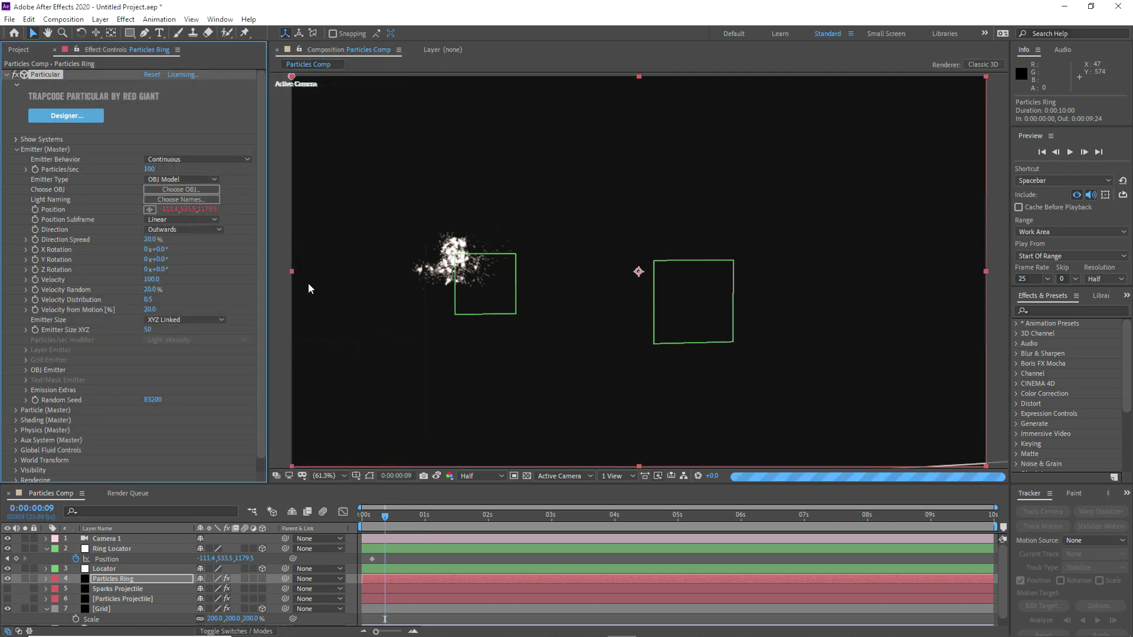
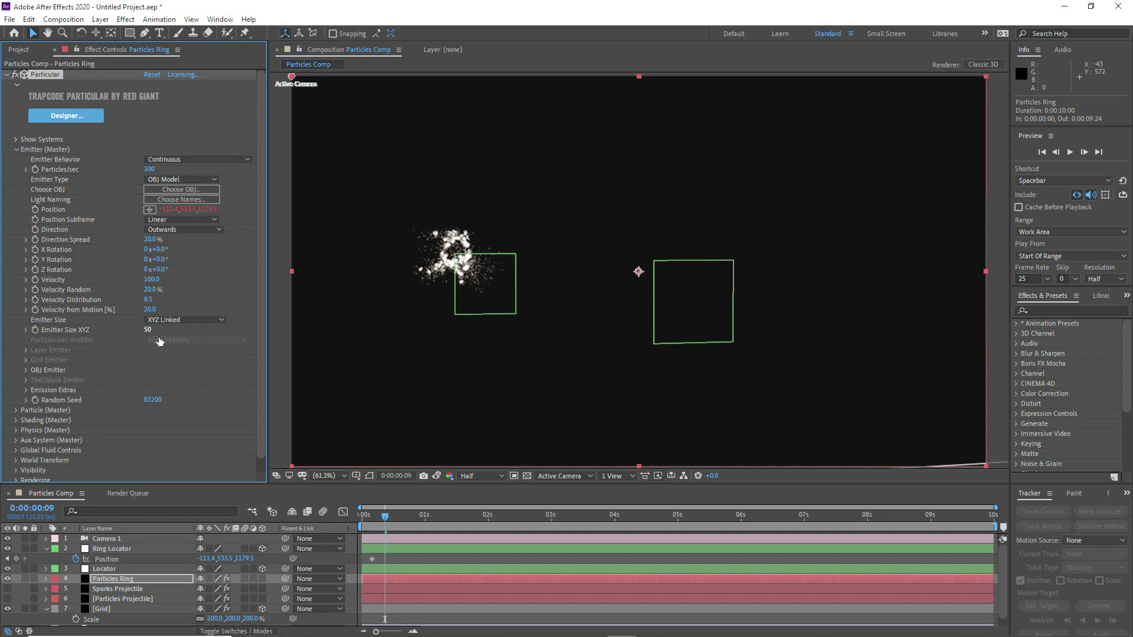
# Step: At 0:00:00:04, set Particles/sec of Particles Ring to 5000 and start keyframing it together with Emitter Size XYZ
pyautogui.moveTo(385, 520); pyautogui.dragTo(371, 519)
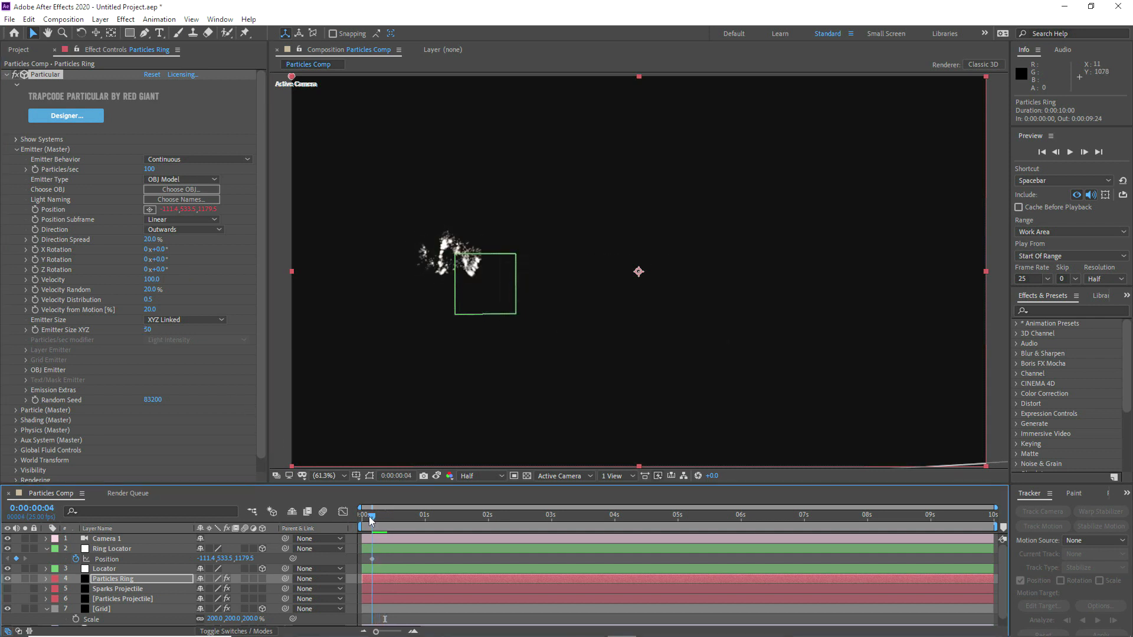
pyautogui.click(119, 579)
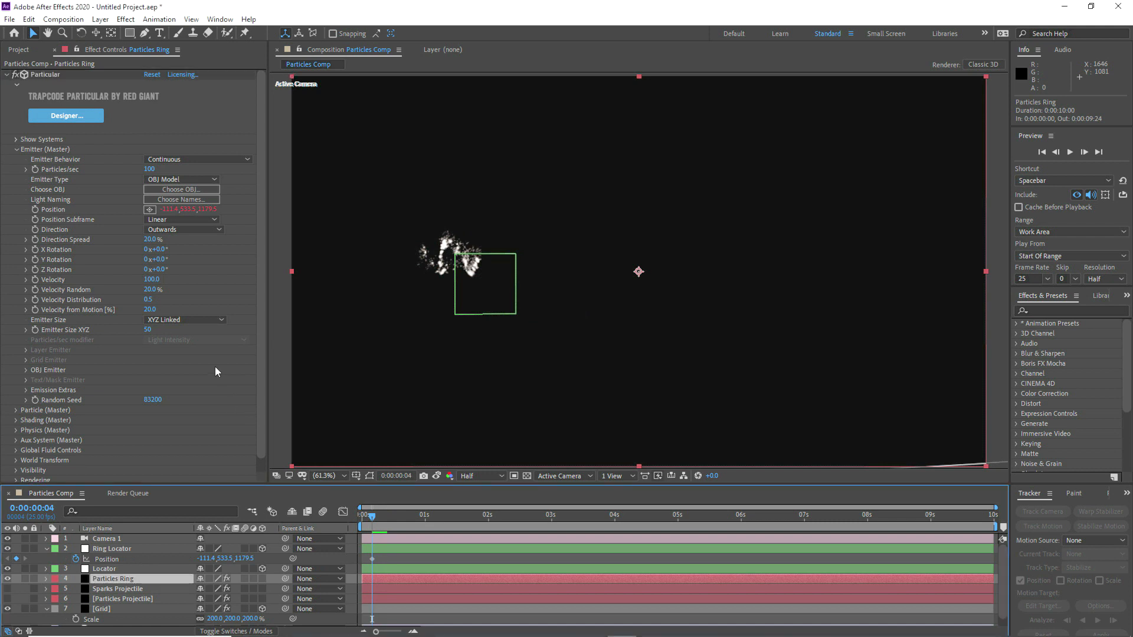
pyautogui.click(150, 170)
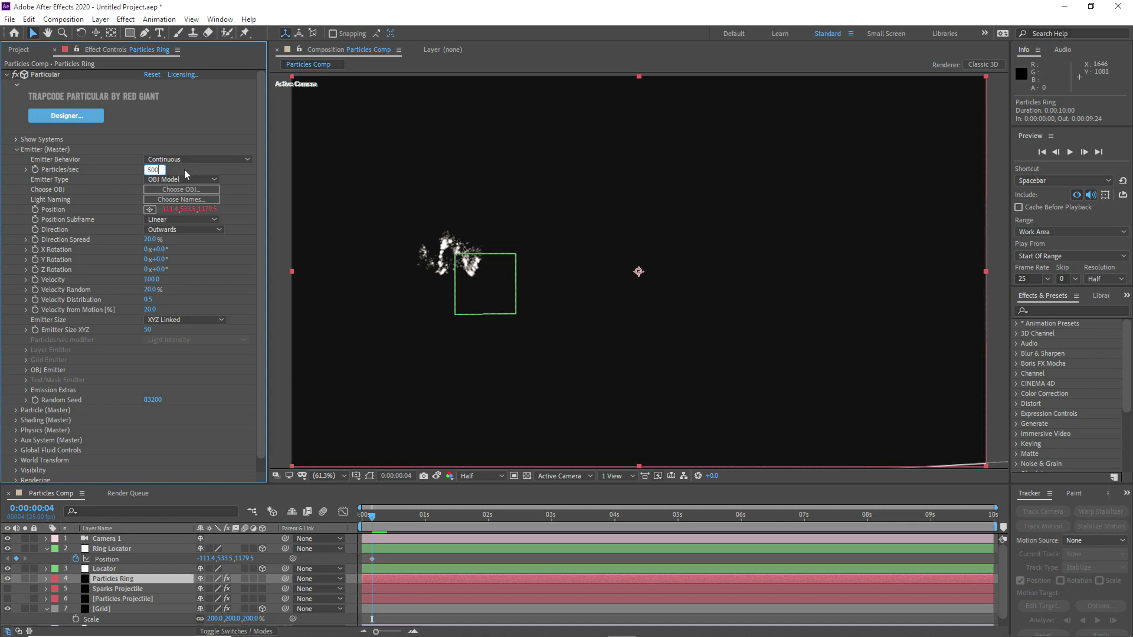
pyautogui.press('Return')
pyautogui.click(33, 169)
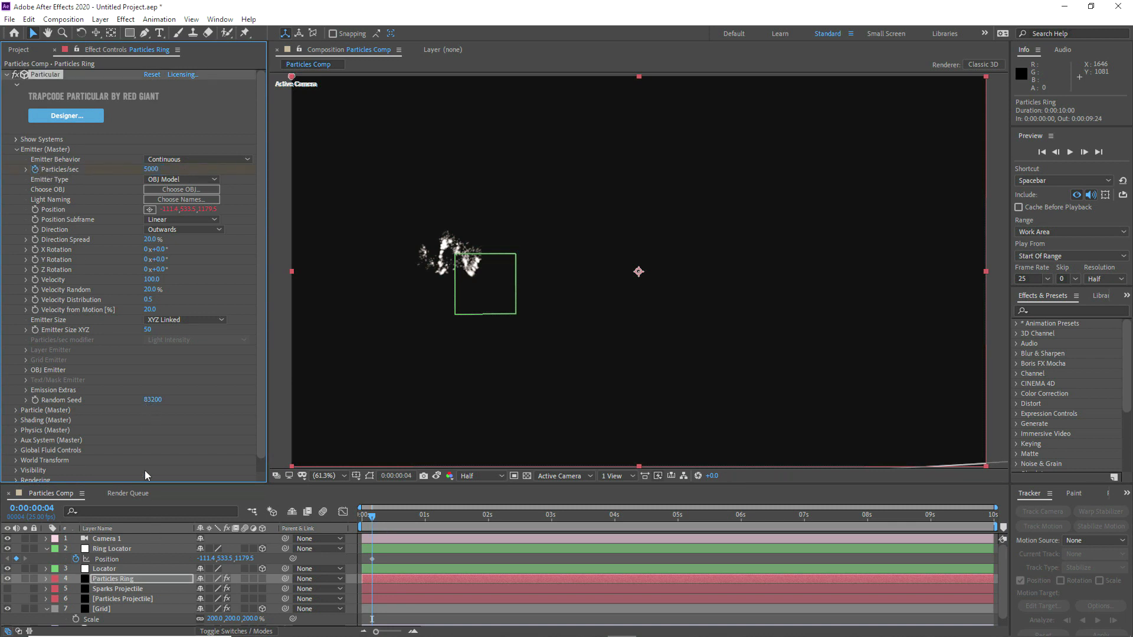
pyautogui.click(35, 328)
# Step: Reveal the Particles Ring keyframes and move the Particles/sec and Emitter Size XYZ keyframes to the start of the timeline
pyautogui.press('u')
pyautogui.scroll(-1, 378, 575)
pyautogui.moveTo(371, 568); pyautogui.dragTo(363, 571)
pyautogui.click(379, 566)
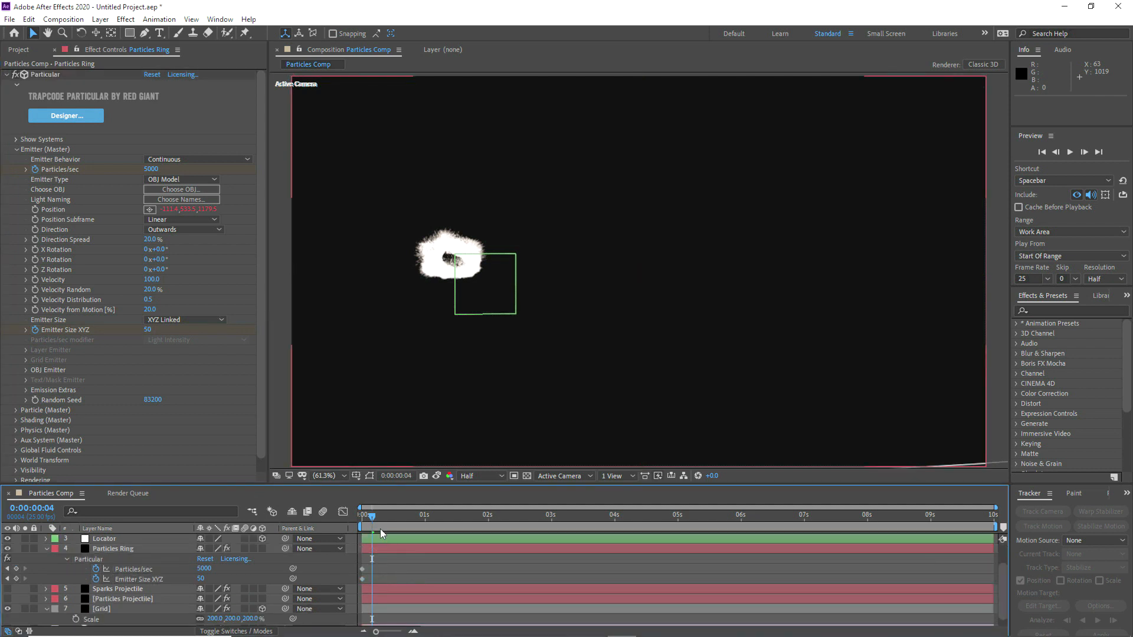
# Step: Keyframe the Emitter Size XYZ of Particles Ring at 500 at 0:00:00:17
pyautogui.moveTo(369, 518); pyautogui.dragTo(405, 521)
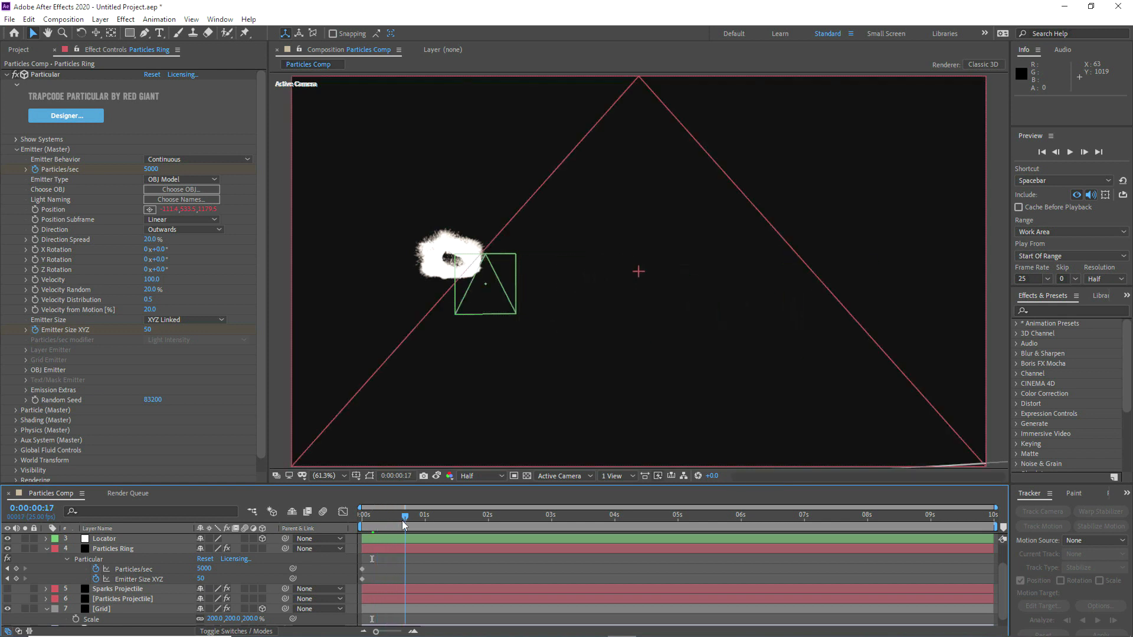
pyautogui.click(201, 580)
pyautogui.write('500')
pyautogui.press('Return')
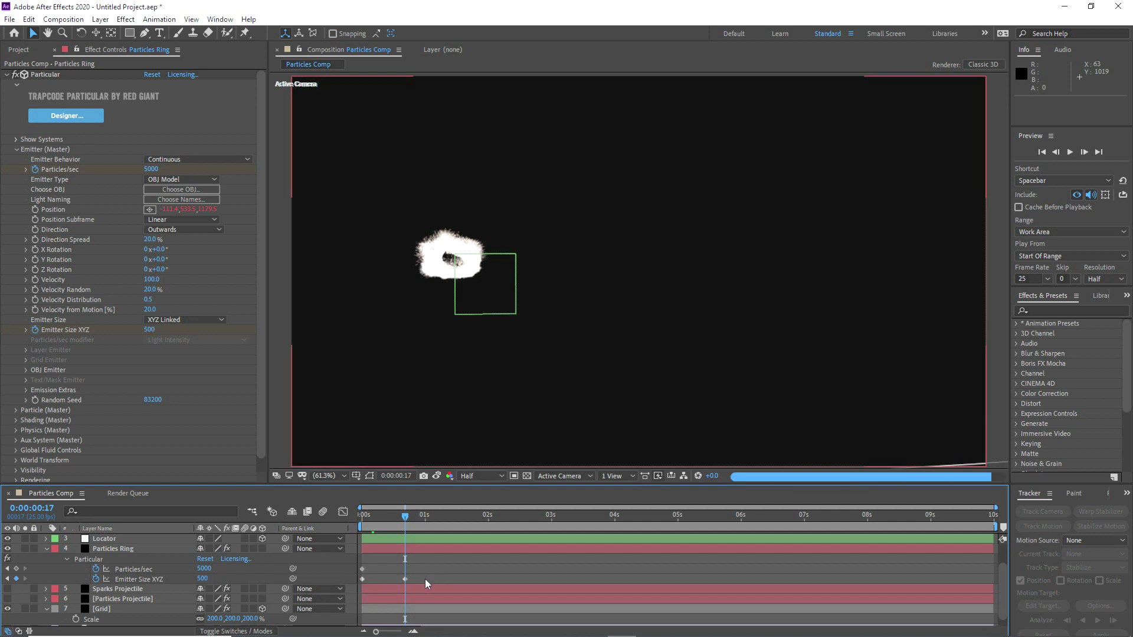
# Step: Keyframe Particles/sec at 20000 at 0:00:00:13 and at 0 at 0:00:00:17
pyautogui.moveTo(406, 517); pyautogui.dragTo(395, 520)
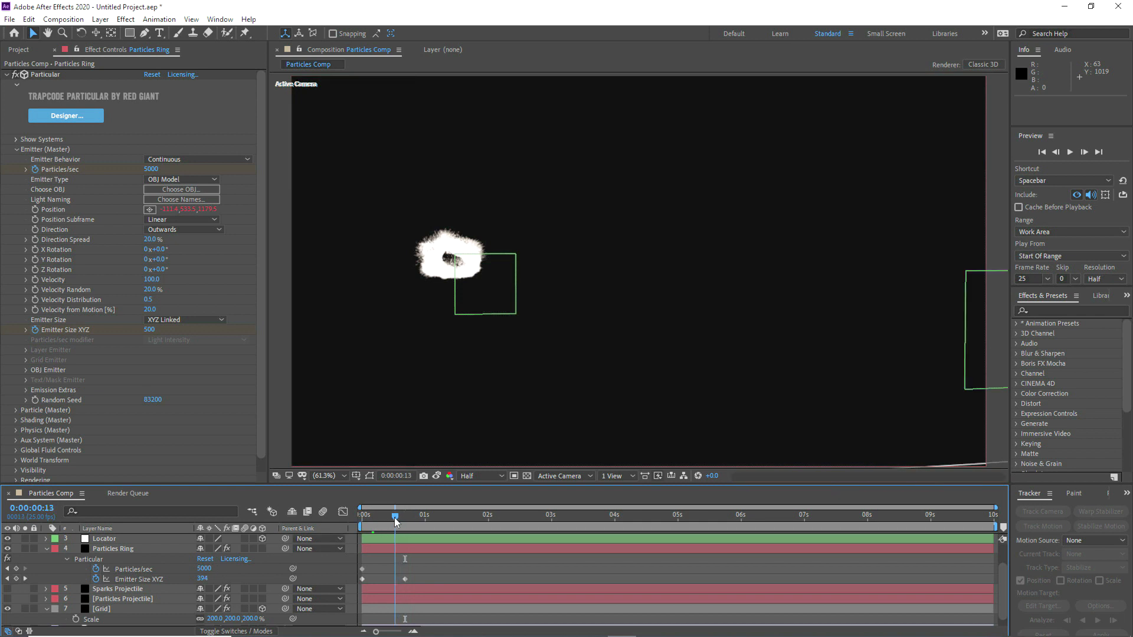
pyautogui.click(204, 568)
pyautogui.write('20000')
pyautogui.press('Return')
pyautogui.moveTo(396, 518); pyautogui.dragTo(406, 519)
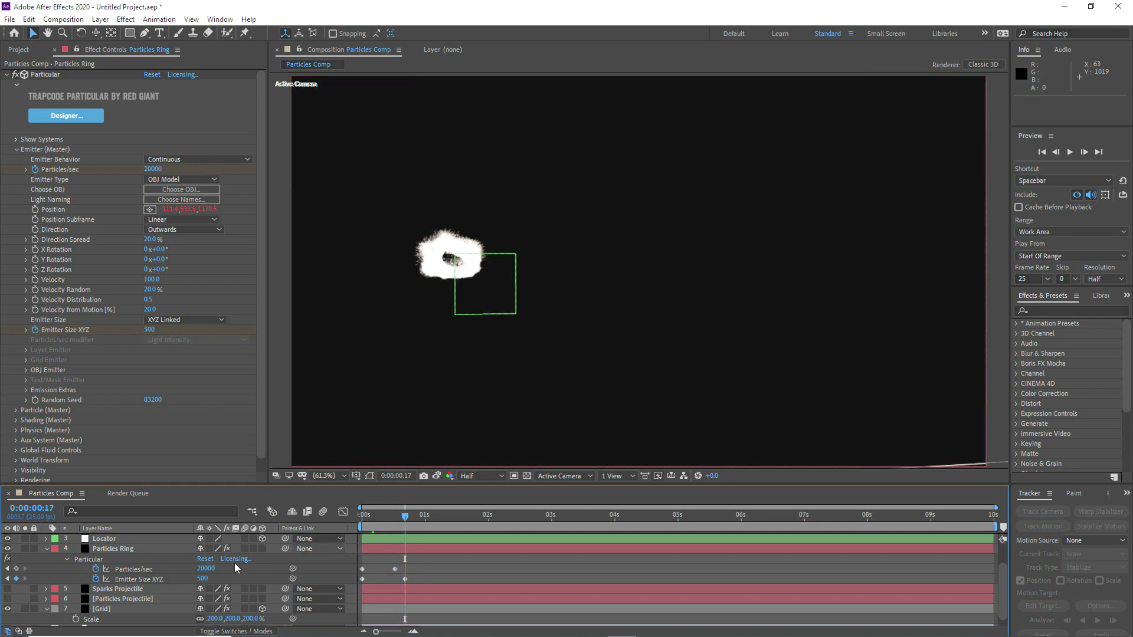
pyautogui.click(206, 569)
pyautogui.write('0')
pyautogui.press('Return')
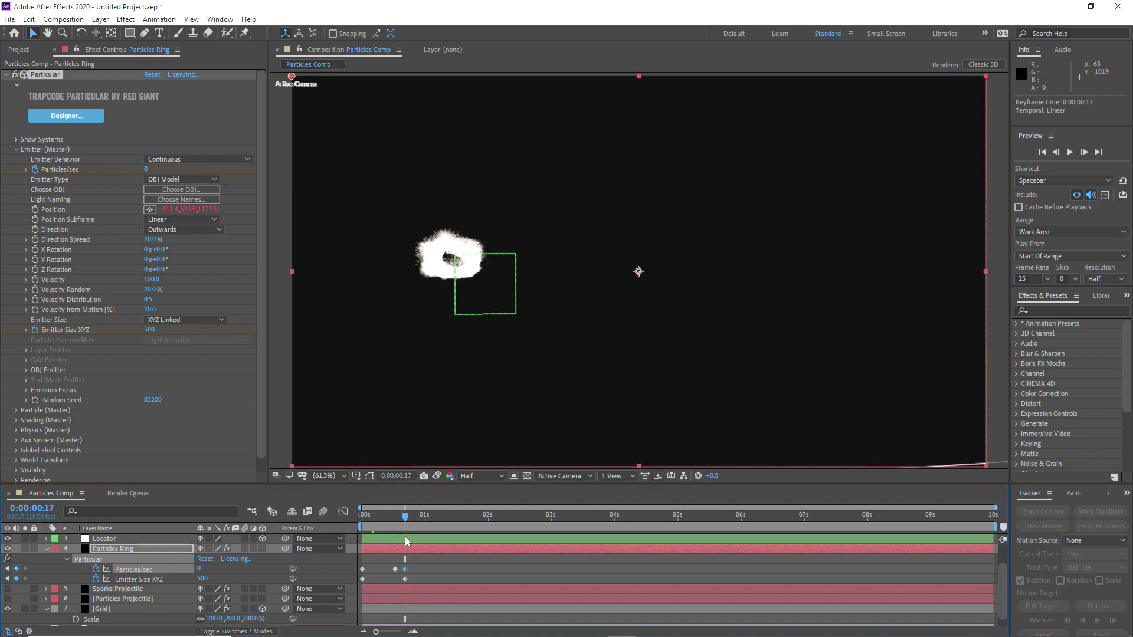
# Step: Apply Easy Ease to the last Emitter Size XYZ keyframe and check the ring at 0:00:00:02 and 0:00:00:05
pyautogui.rightClick(405, 578)
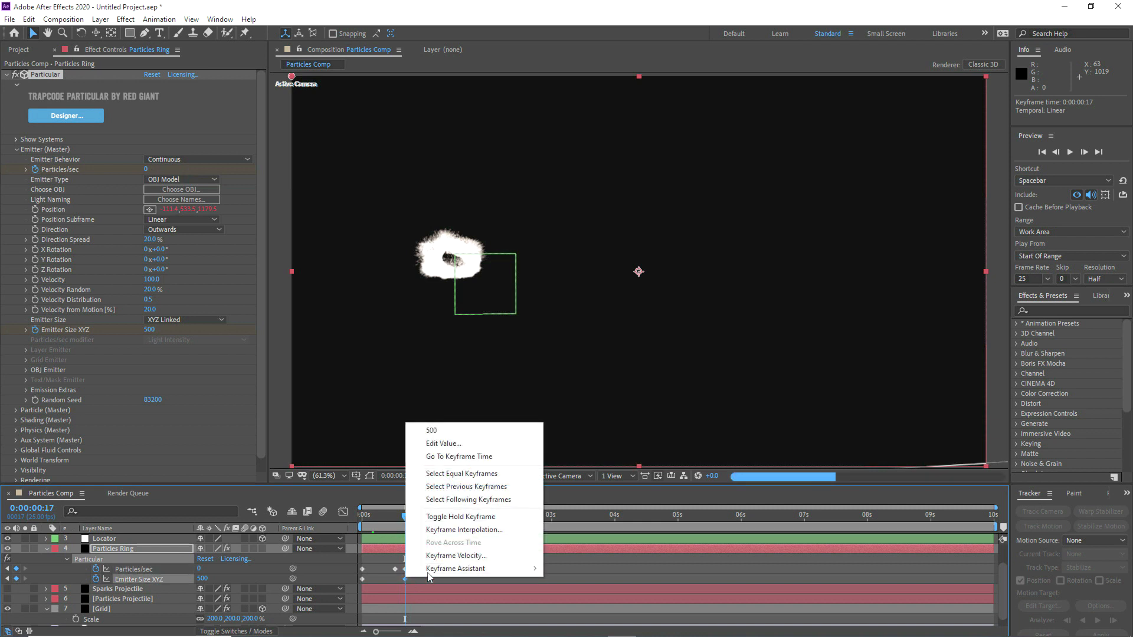
pyautogui.moveTo(468, 566)
pyautogui.click(602, 491)
pyautogui.click(367, 517)
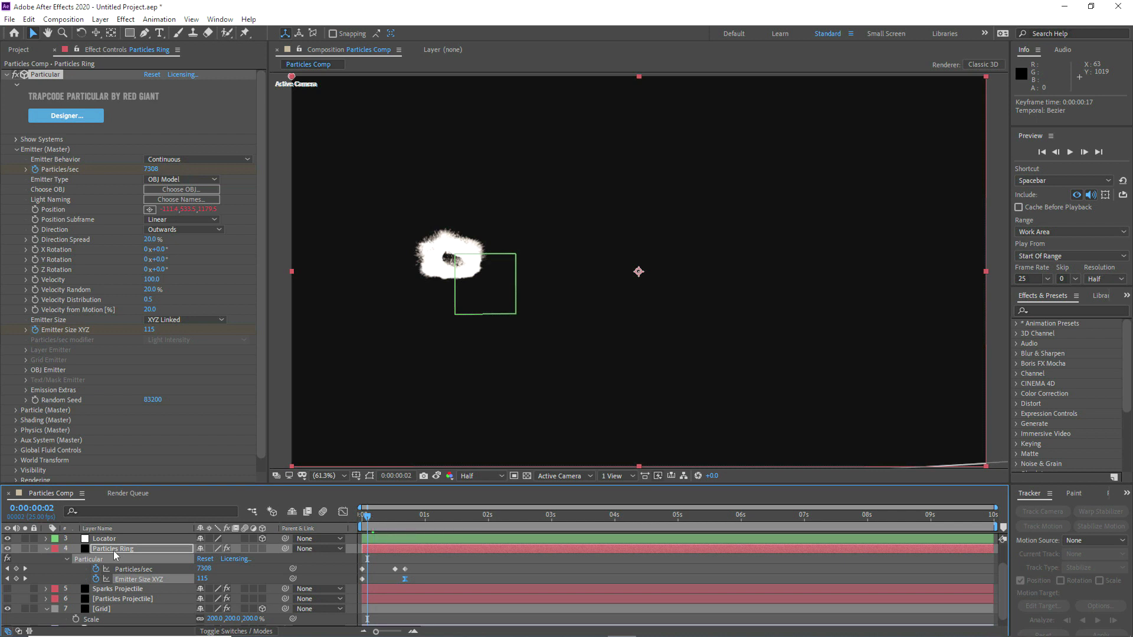
pyautogui.click(47, 551)
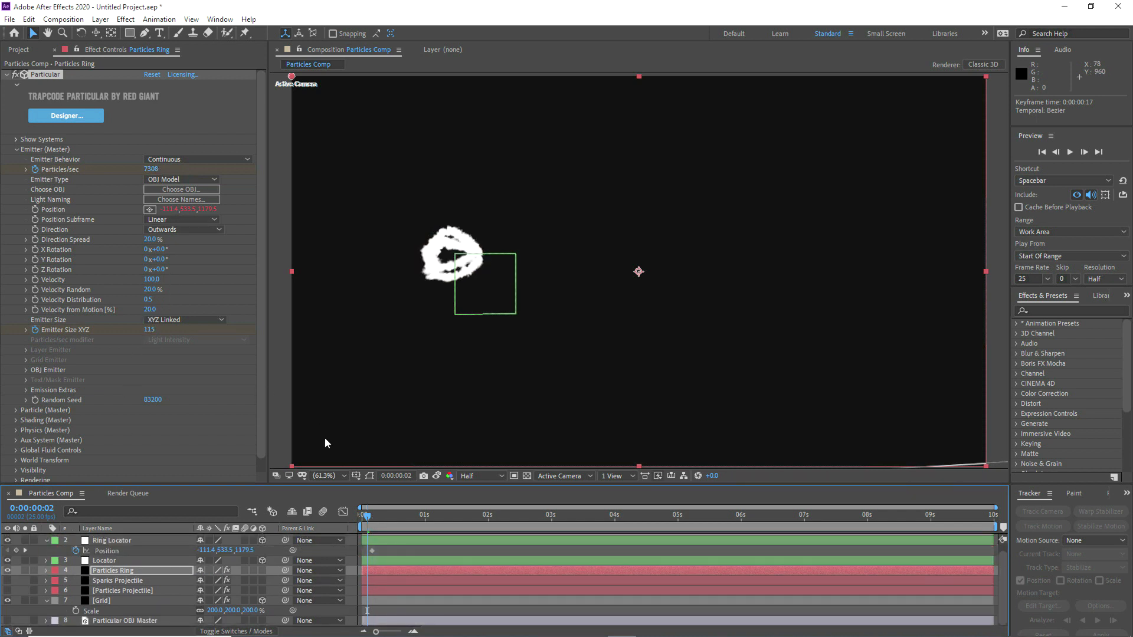
pyautogui.click(374, 516)
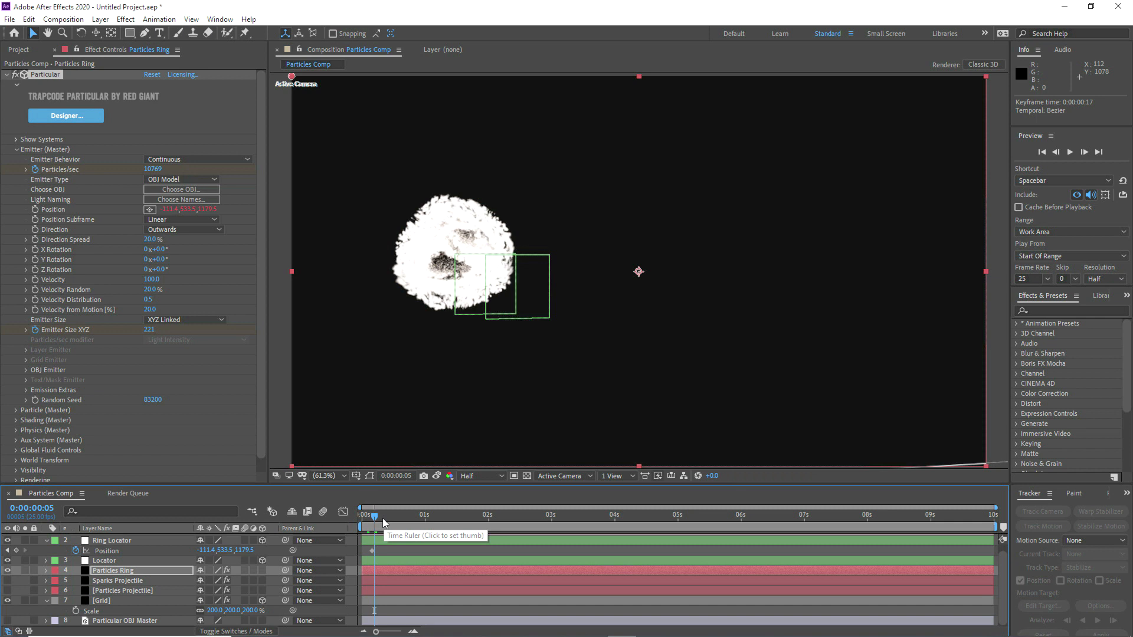
# Step: Set the Y Rotation of the Particles Ring emitter to -30°
pyautogui.click(162, 260)
pyautogui.write('-30')
pyautogui.press('Return')
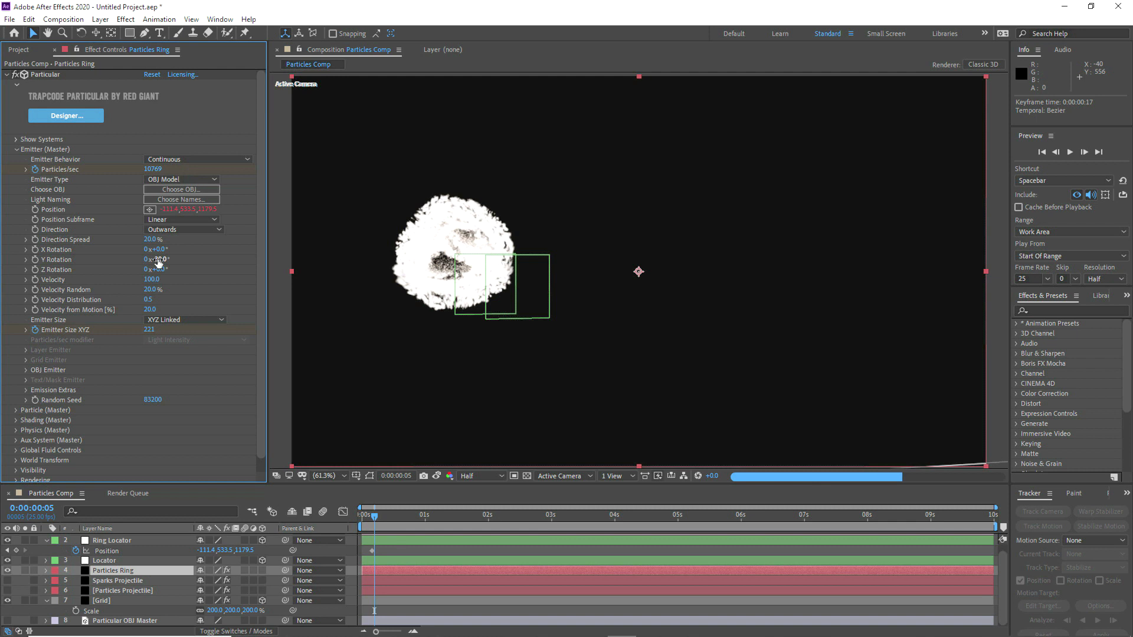
# Step: Reduce the Particle Amount in Particular's Rendering settings to 50
pyautogui.scroll(-1, 53, 426)
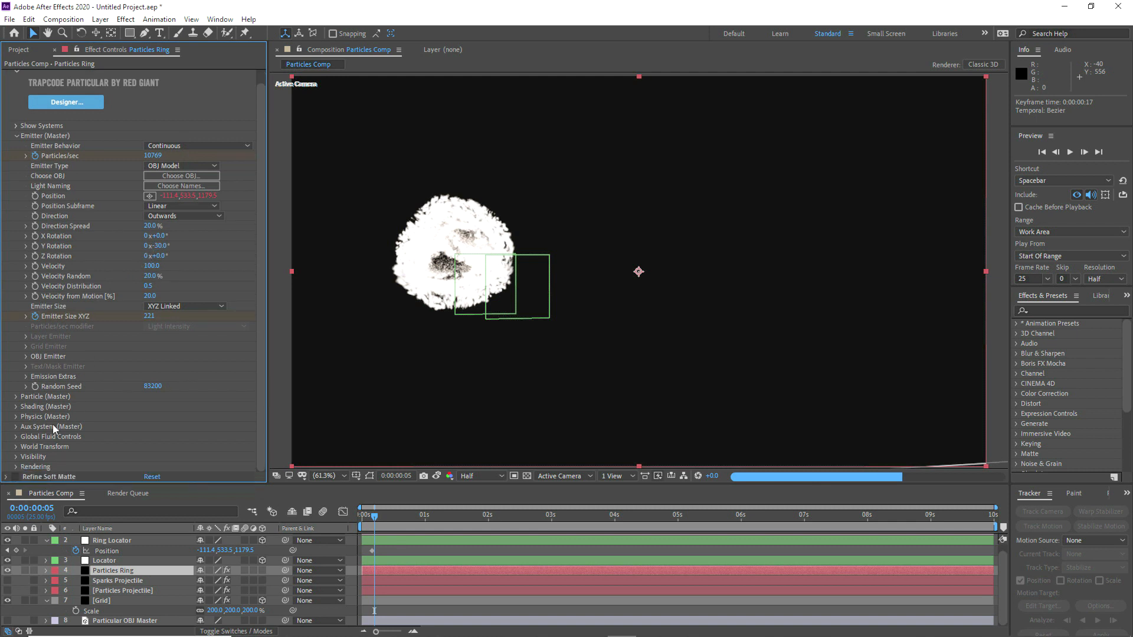
pyautogui.click(16, 466)
pyautogui.scroll(-5, 88, 413)
pyautogui.click(153, 366)
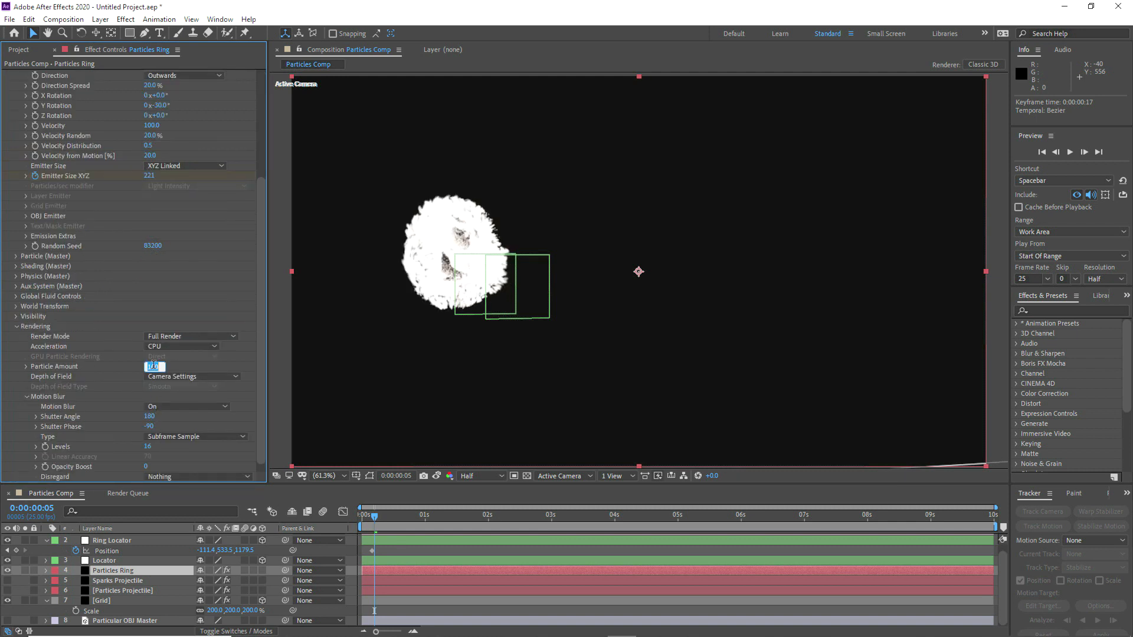
pyautogui.write('50')
pyautogui.press('Return')
# Step: Test a Y Rotation of about -48° on the emitter and hide the Ring Locator and Locator layers
pyautogui.scroll(5, 151, 367)
pyautogui.moveTo(161, 259); pyautogui.dragTo(147, 259)
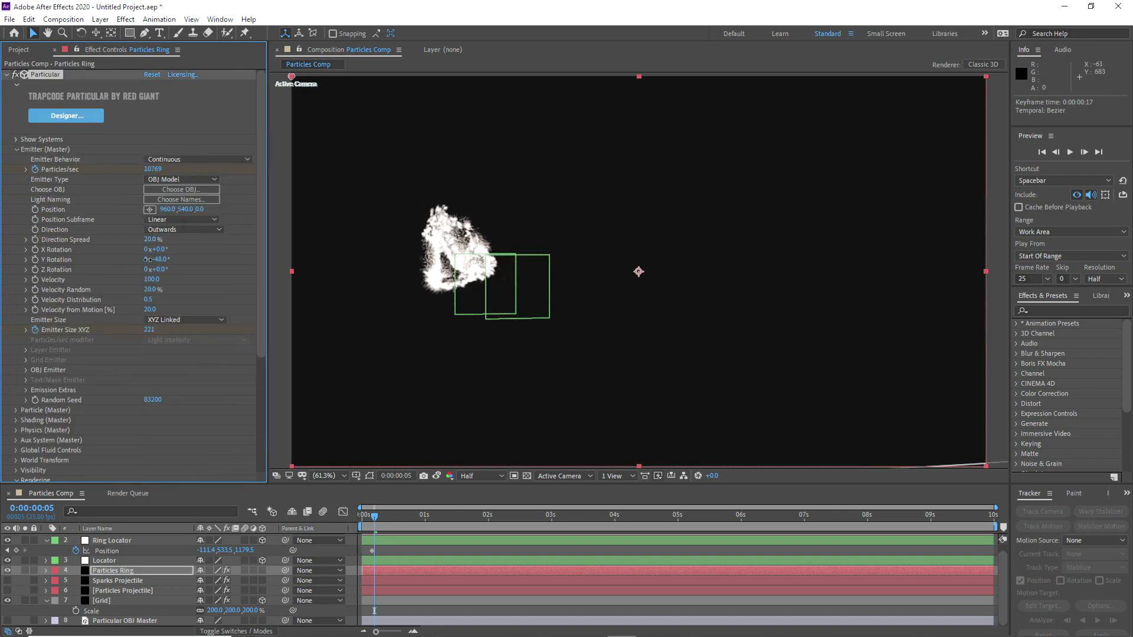
pyautogui.click(46, 541)
pyautogui.moveTo(7, 559); pyautogui.dragTo(7, 552)
# Step: Try steeper Y Rotation angles such as -76° on the ring emitter and set the value back to -30°
pyautogui.moveTo(161, 259); pyautogui.dragTo(148, 259)
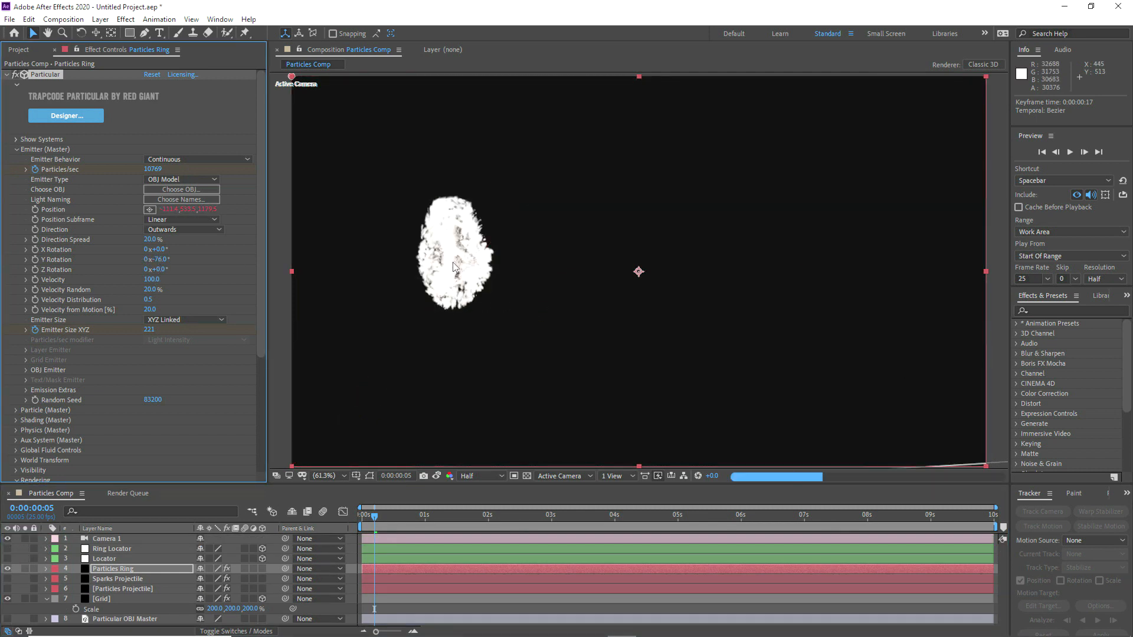
pyautogui.click(162, 260)
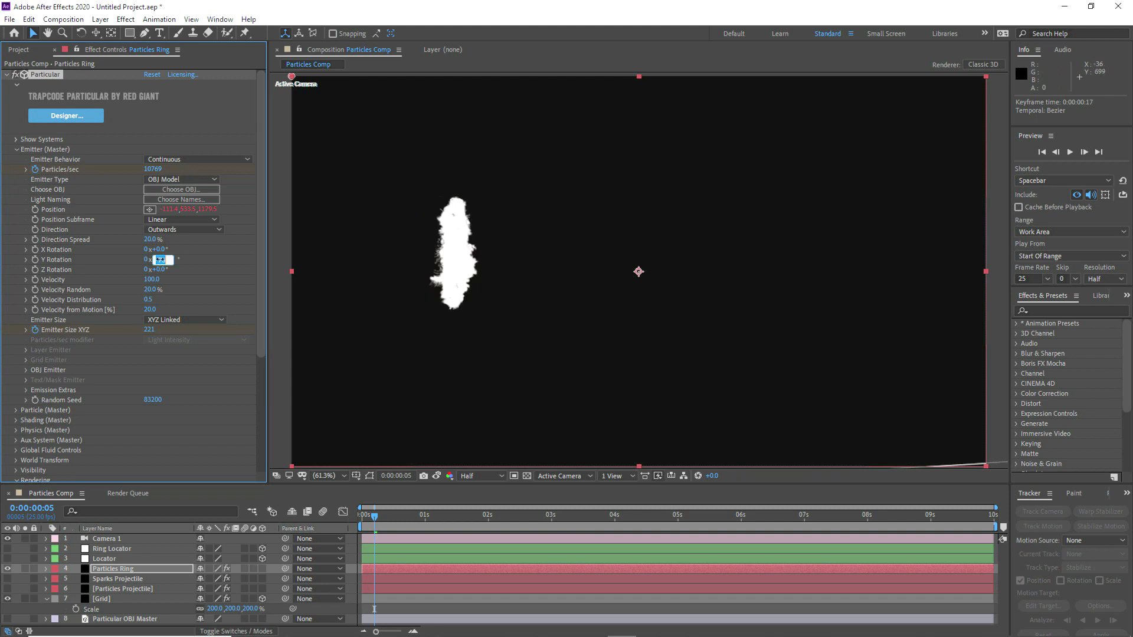
pyautogui.write('-30')
pyautogui.click(212, 259)
# Step: Go to 0:00:00:10 and set the emitter Velocity of Particles Ring to 1000
pyautogui.click(387, 517)
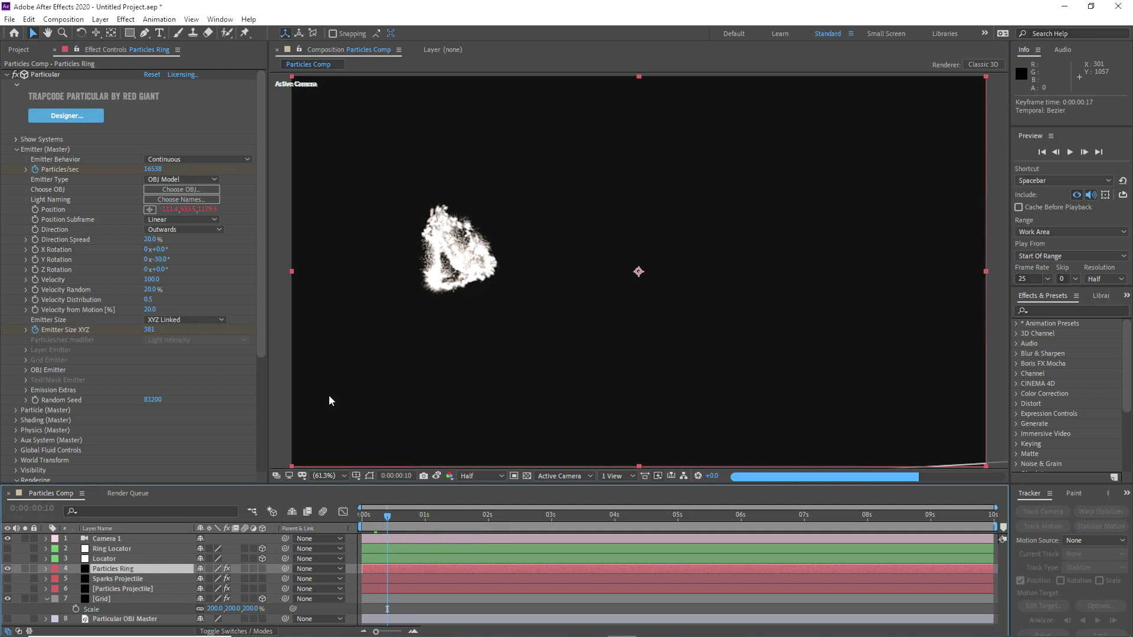
pyautogui.click(152, 280)
pyautogui.write('1')
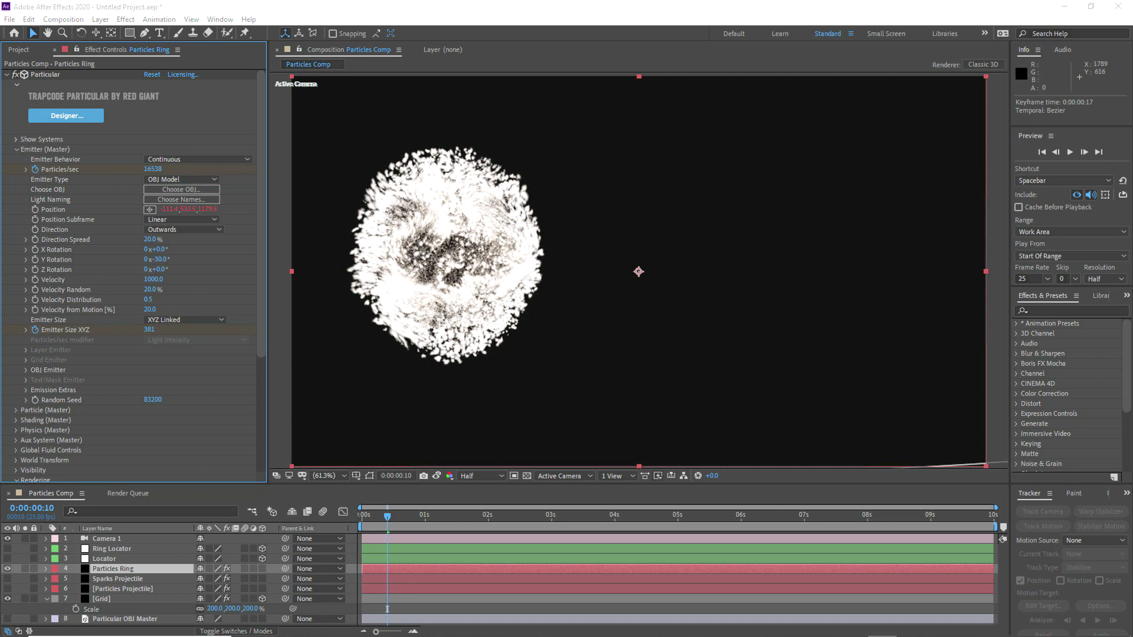
# Step: In the Particle (Master) settings of Particles Ring, set Life to 1.0 second and Life Random to 25%
pyautogui.click(16, 150)
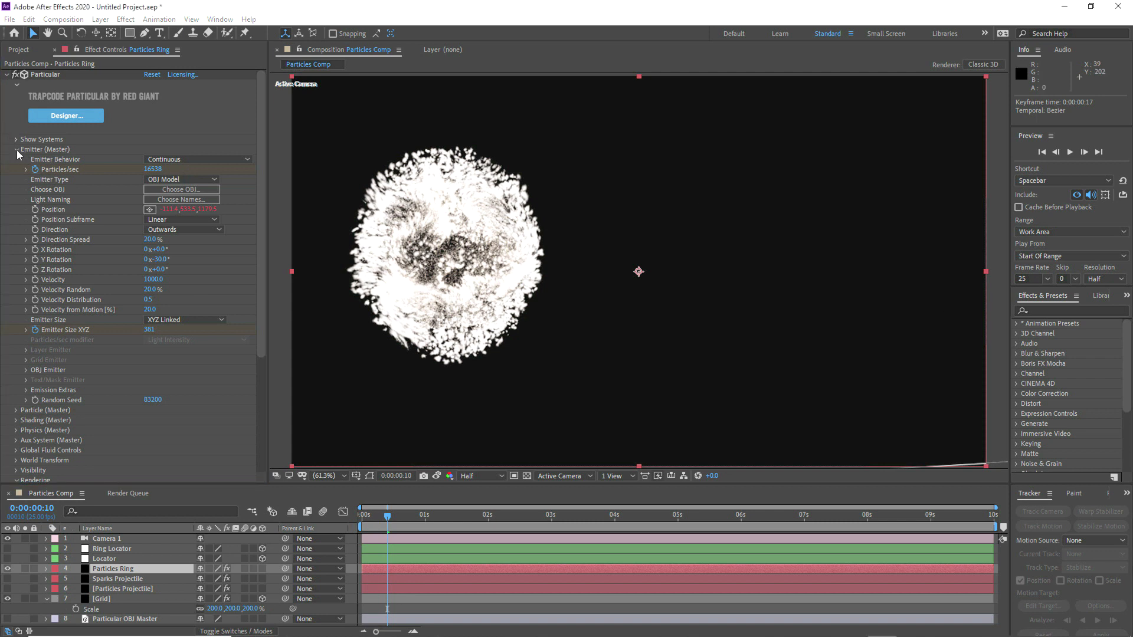
pyautogui.click(16, 150)
pyautogui.click(16, 231)
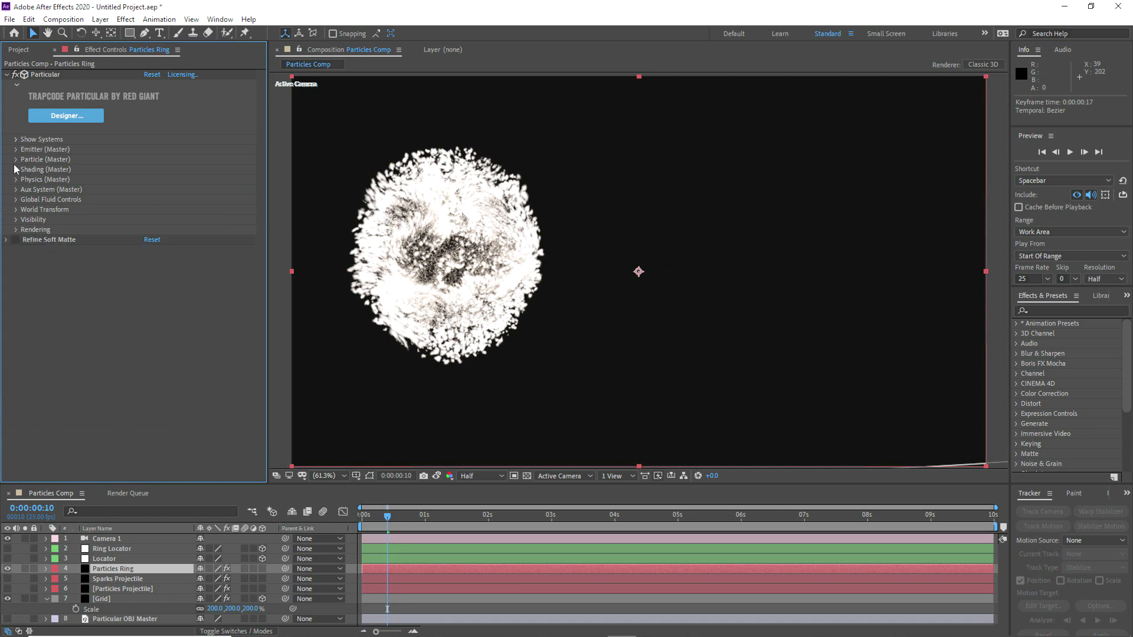
pyautogui.click(17, 159)
pyautogui.scroll(-1, 17, 160)
pyautogui.click(149, 134)
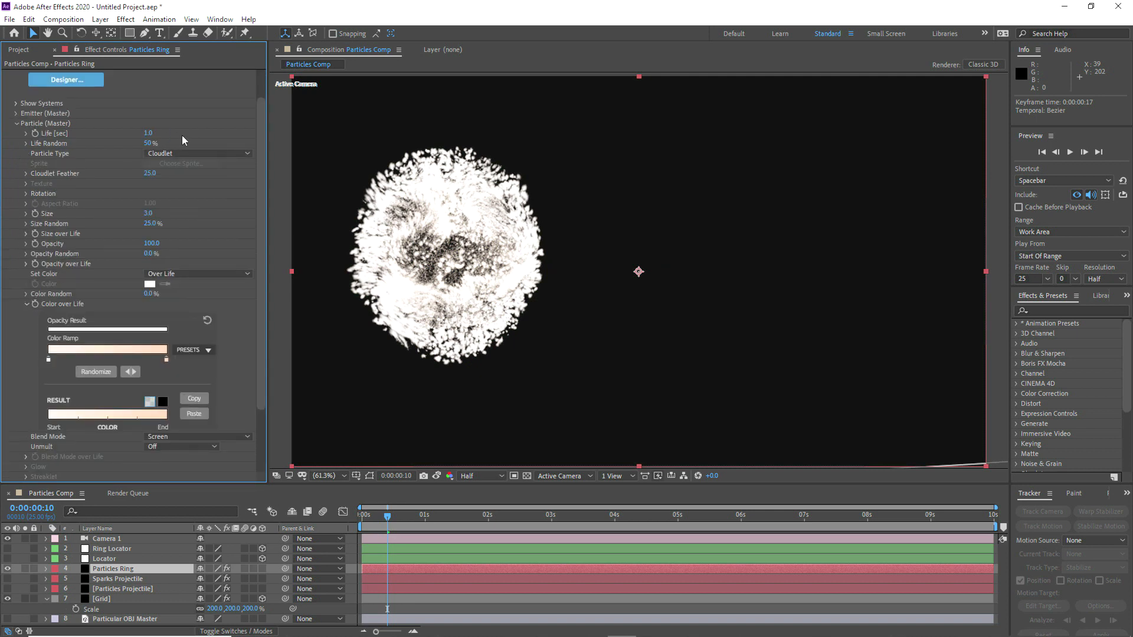
pyautogui.click(150, 143)
pyautogui.write('25')
pyautogui.press('Return')
# Step: Apply the linearly decreasing preset to the Size over Life curve of Particles Ring
pyautogui.click(26, 304)
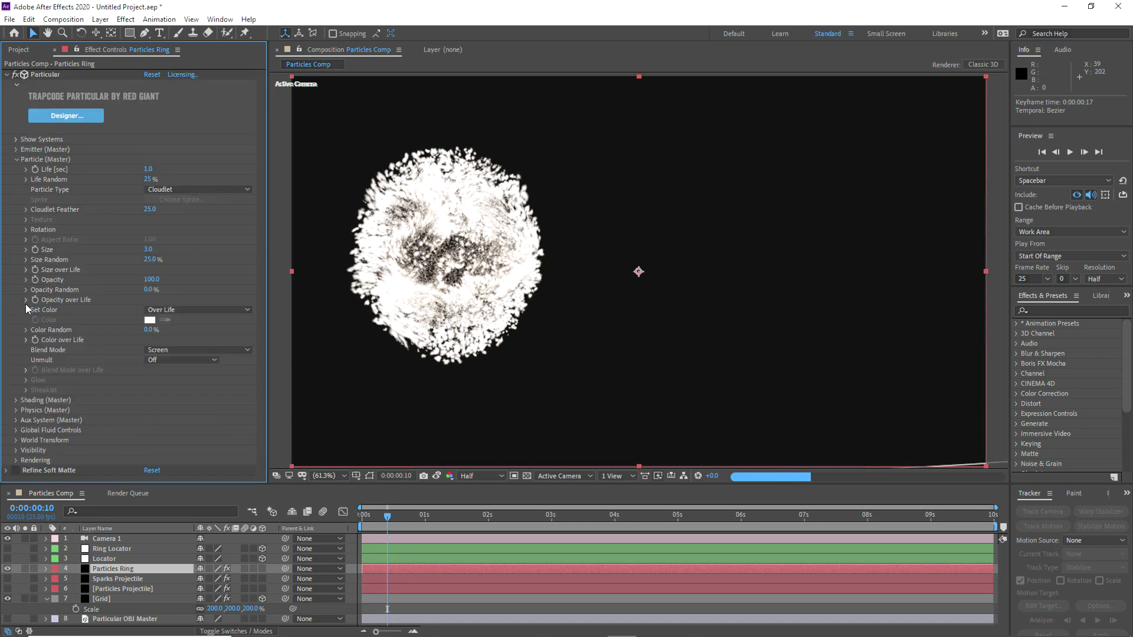
pyautogui.click(27, 271)
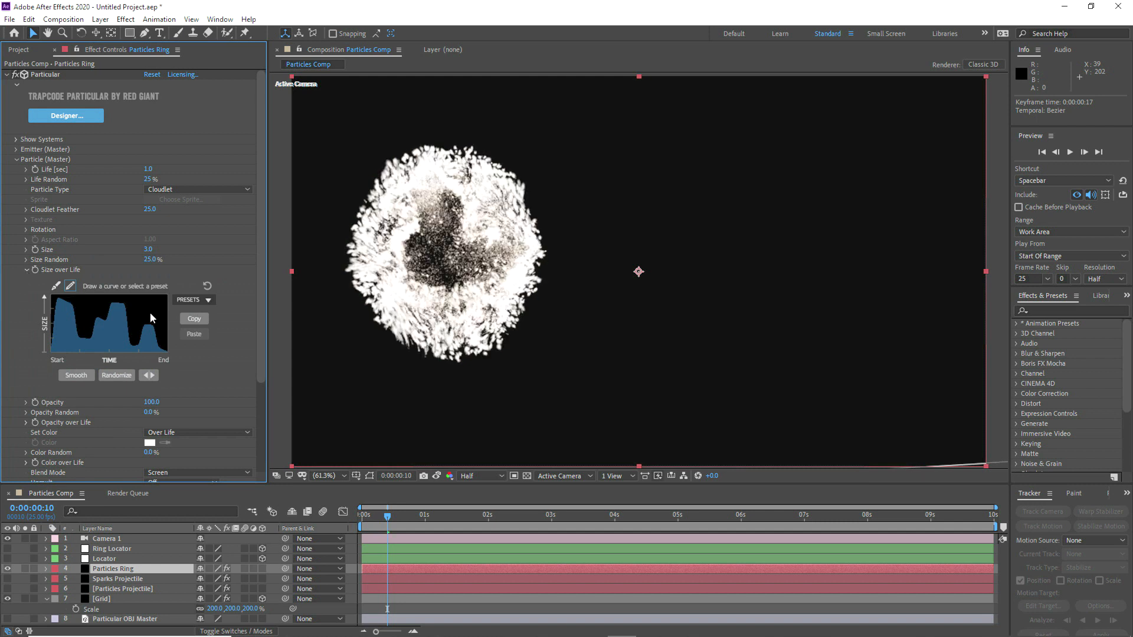
pyautogui.click(182, 299)
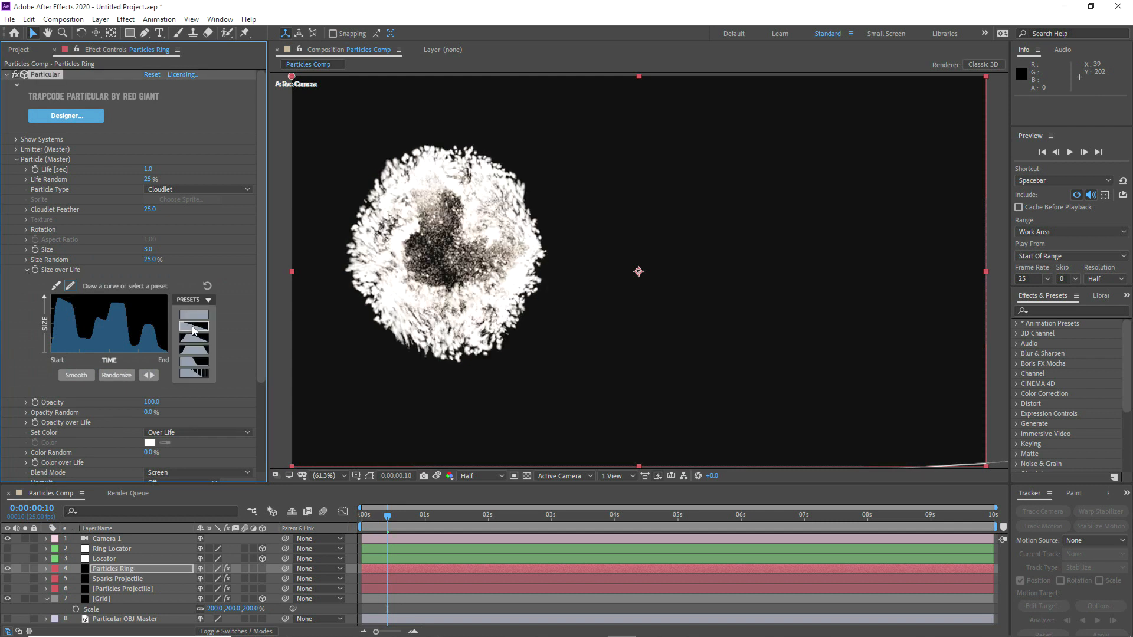
pyautogui.click(193, 328)
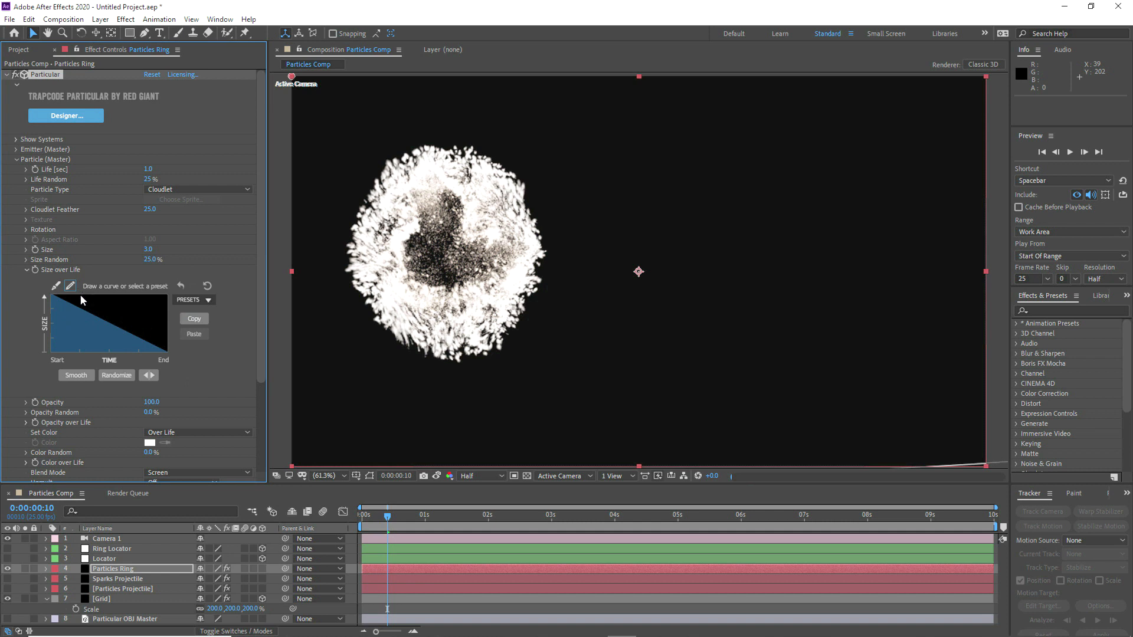
# Step: Draw a full-size peak early in the Size over Life curve, lower its start to zero and smooth it
pyautogui.moveTo(80, 294); pyautogui.dragTo(99, 294)
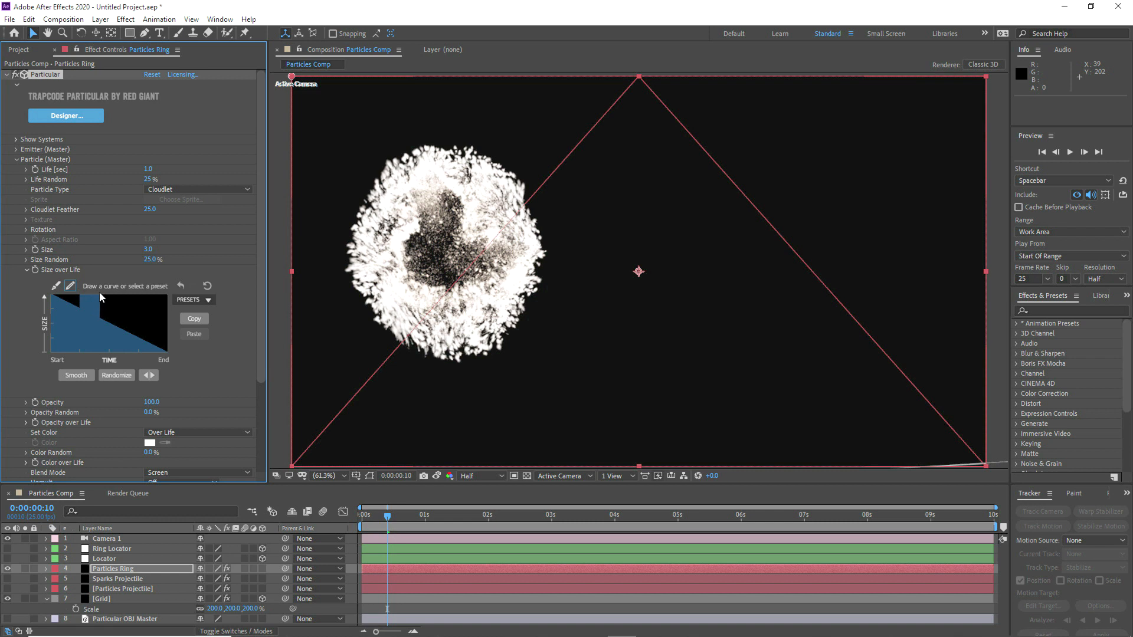
pyautogui.click(51, 354)
pyautogui.moveTo(51, 353); pyautogui.dragTo(73, 353)
pyautogui.click(72, 376)
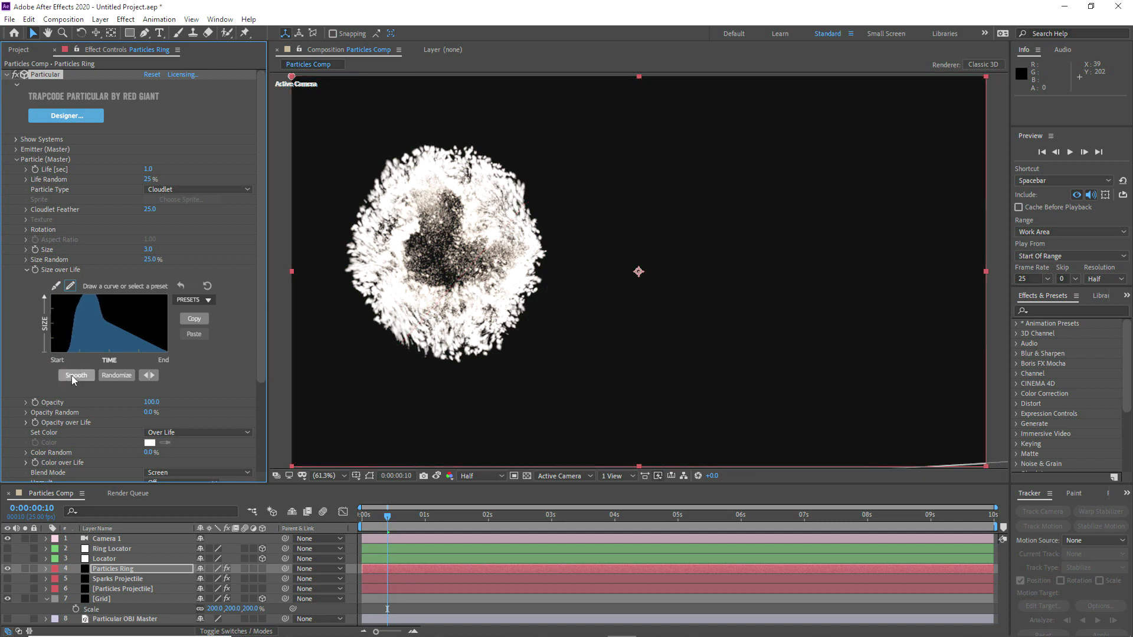
# Step: Flatten more of the Size over Life curve's start to zero, smooth it again, and check the ring at 0:00:00:04 and 0:00:00:00
pyautogui.moveTo(62, 353); pyautogui.dragTo(68, 353)
pyautogui.click(74, 377)
pyautogui.click(72, 353)
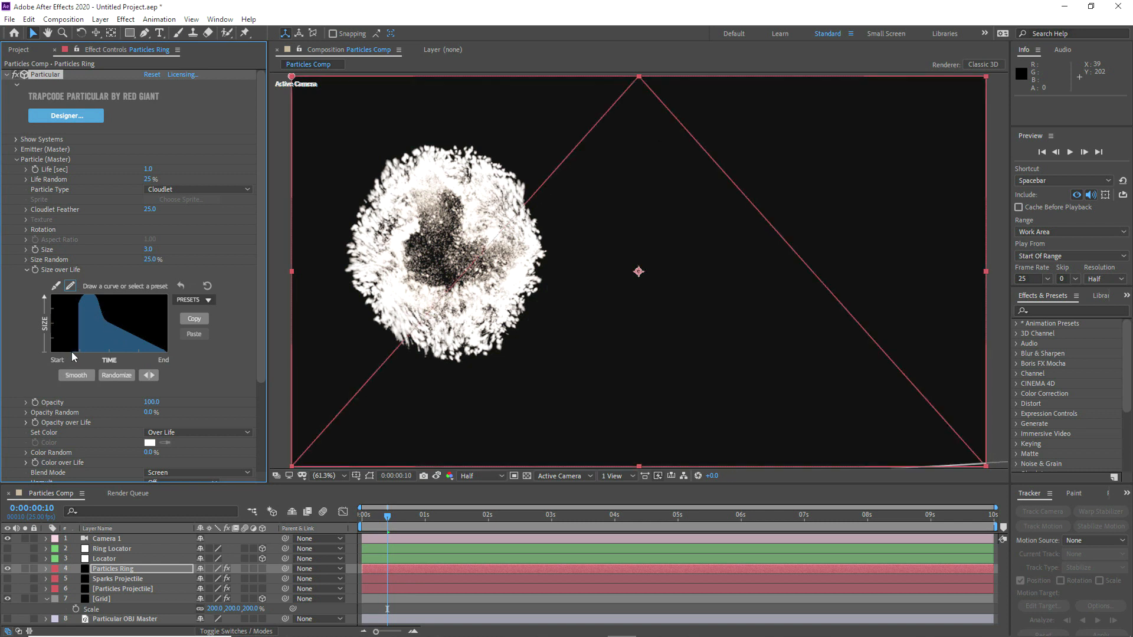
pyautogui.click(72, 376)
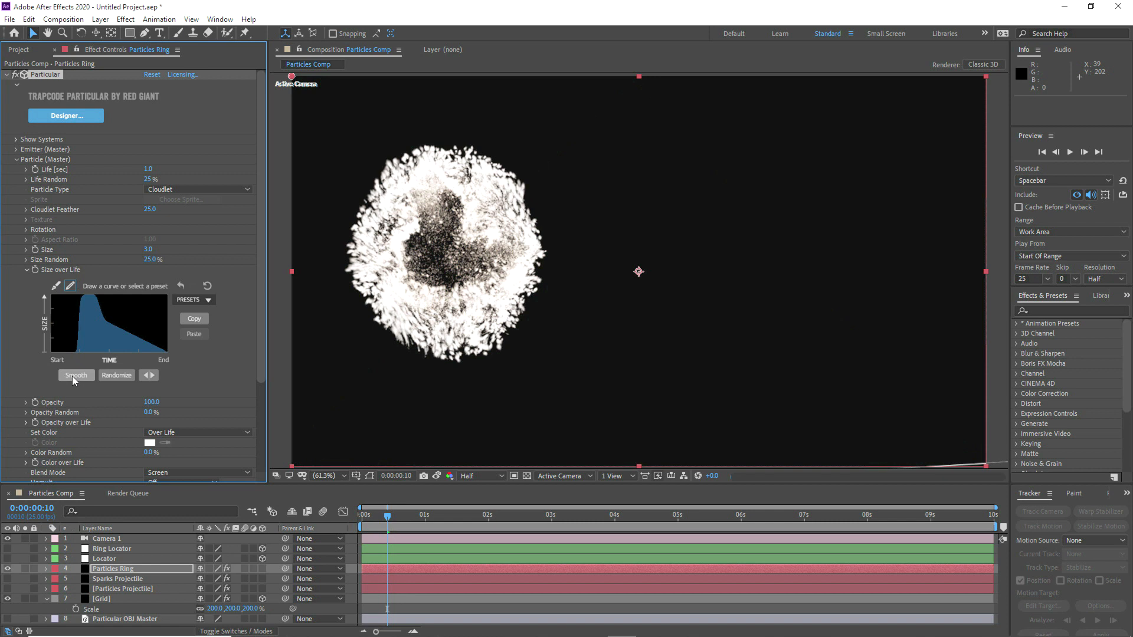
pyautogui.moveTo(367, 517); pyautogui.dragTo(373, 517)
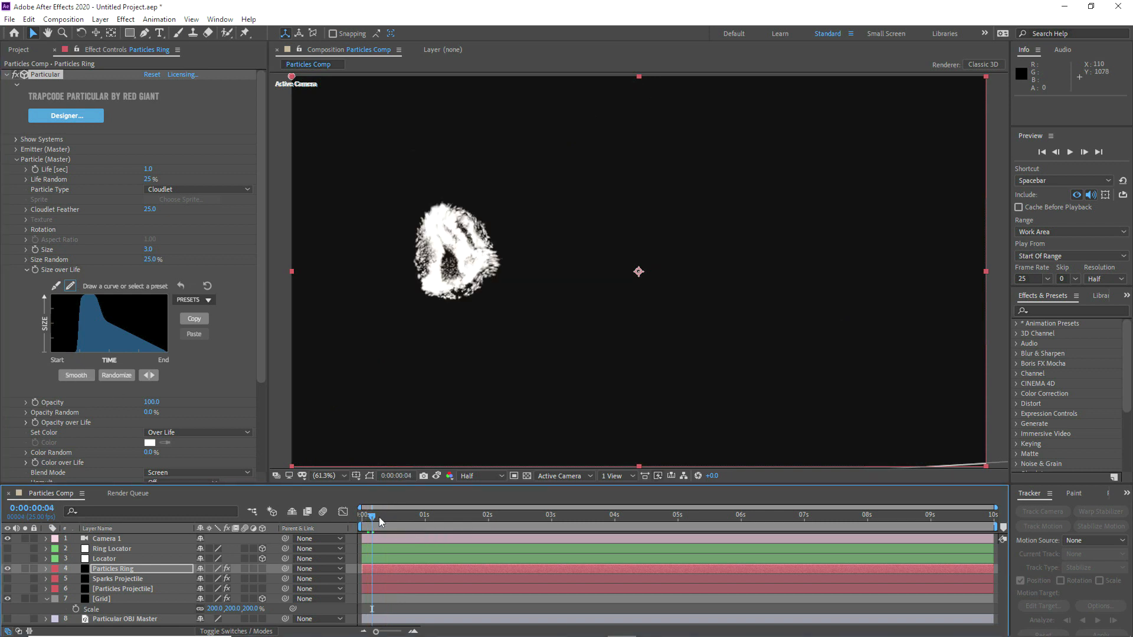
pyautogui.click(362, 517)
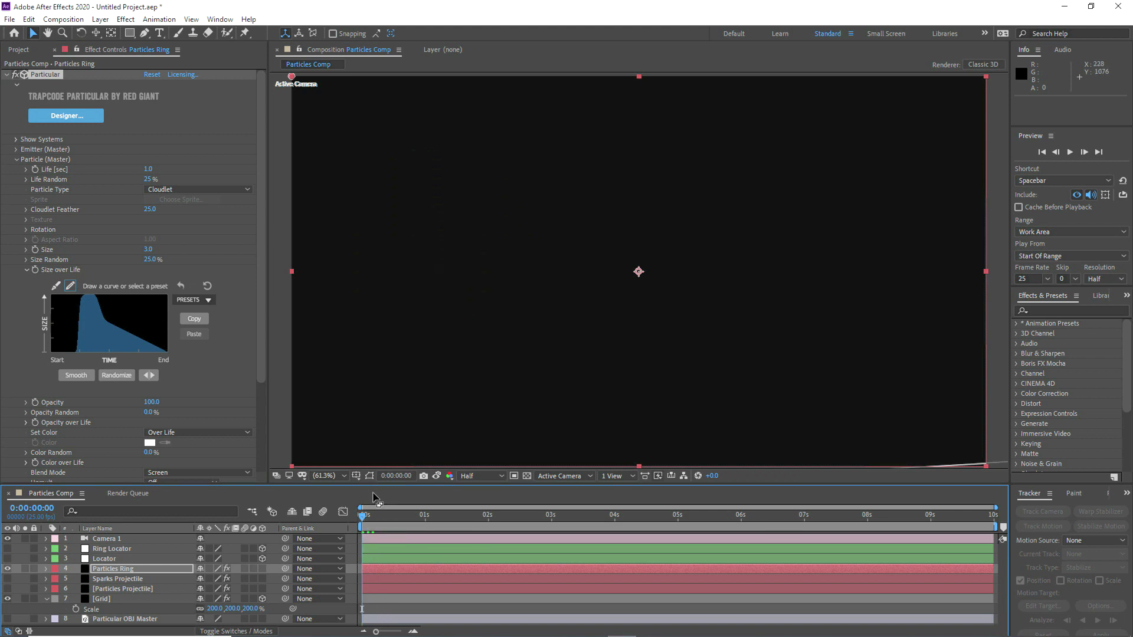
# Step: Check the Particles Ring burst at 0:00:00:05 and 0:00:00:08, viewing its Emitter (Master) settings
pyautogui.click(369, 518)
pyautogui.click(374, 519)
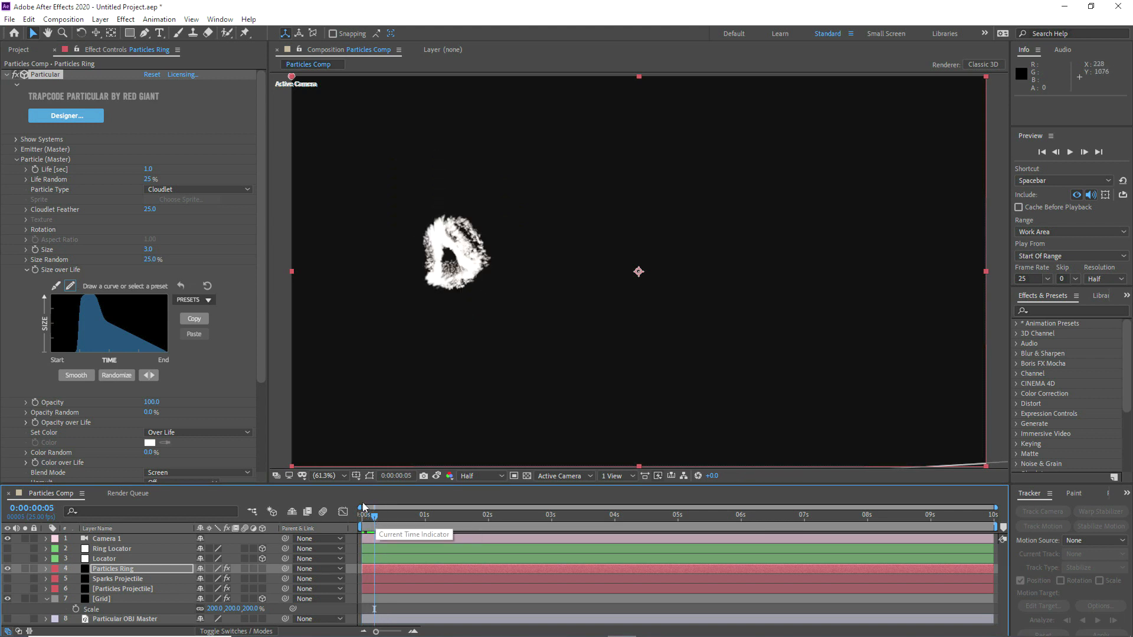
pyautogui.click(17, 152)
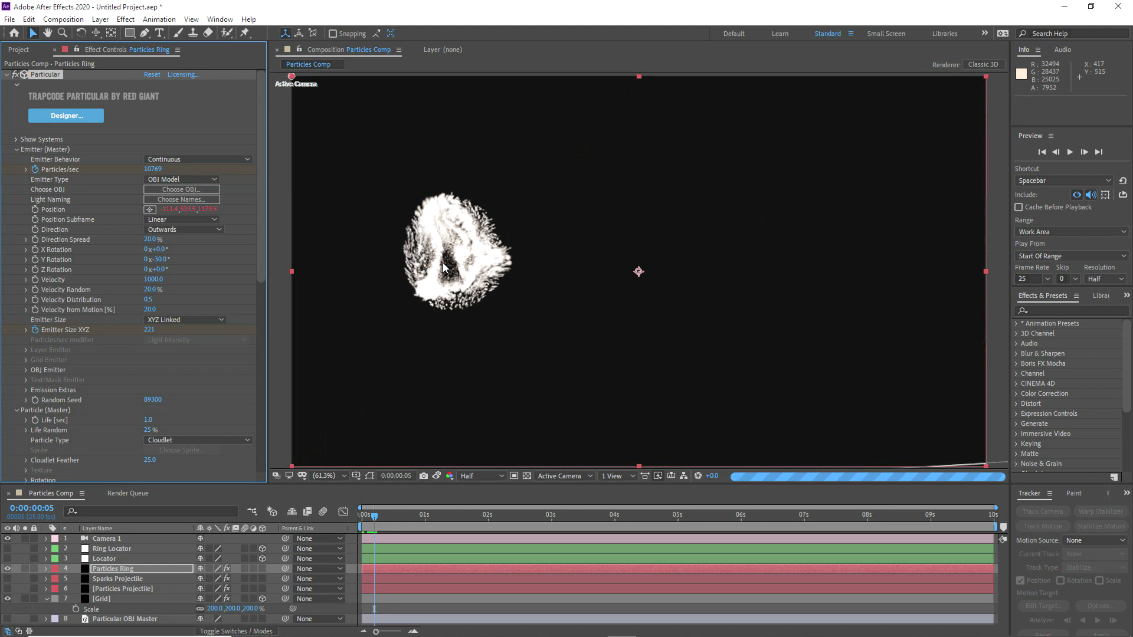
pyautogui.click(382, 518)
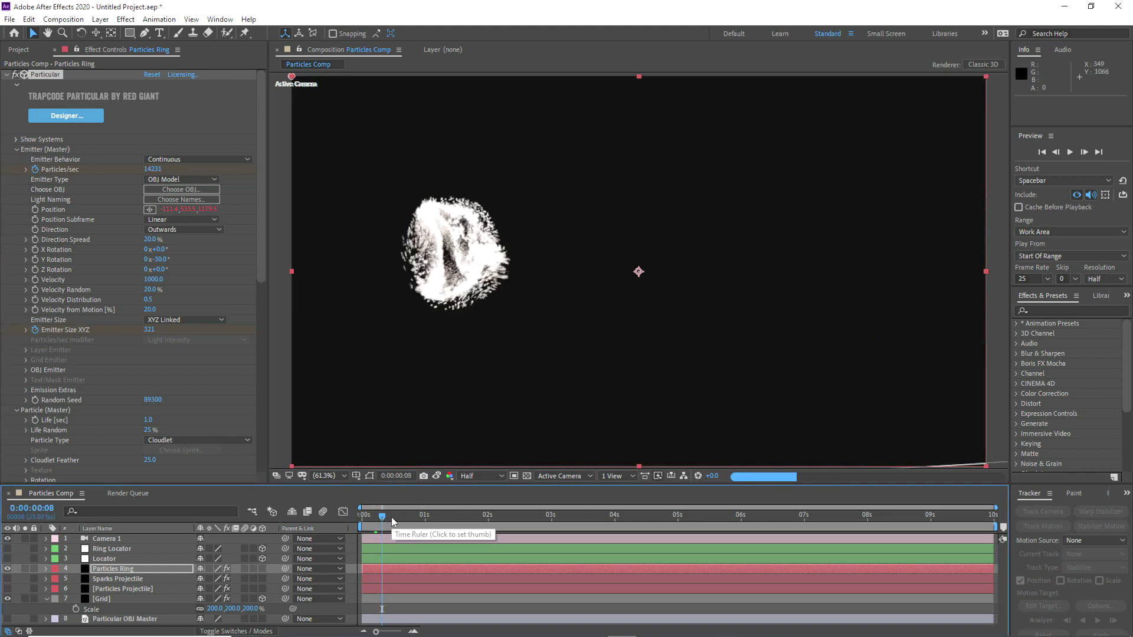
# Step: In the Global Fluid Controls of Particles Ring, set Simulation Fidelity to 4 and Viscosity to 50
pyautogui.click(16, 150)
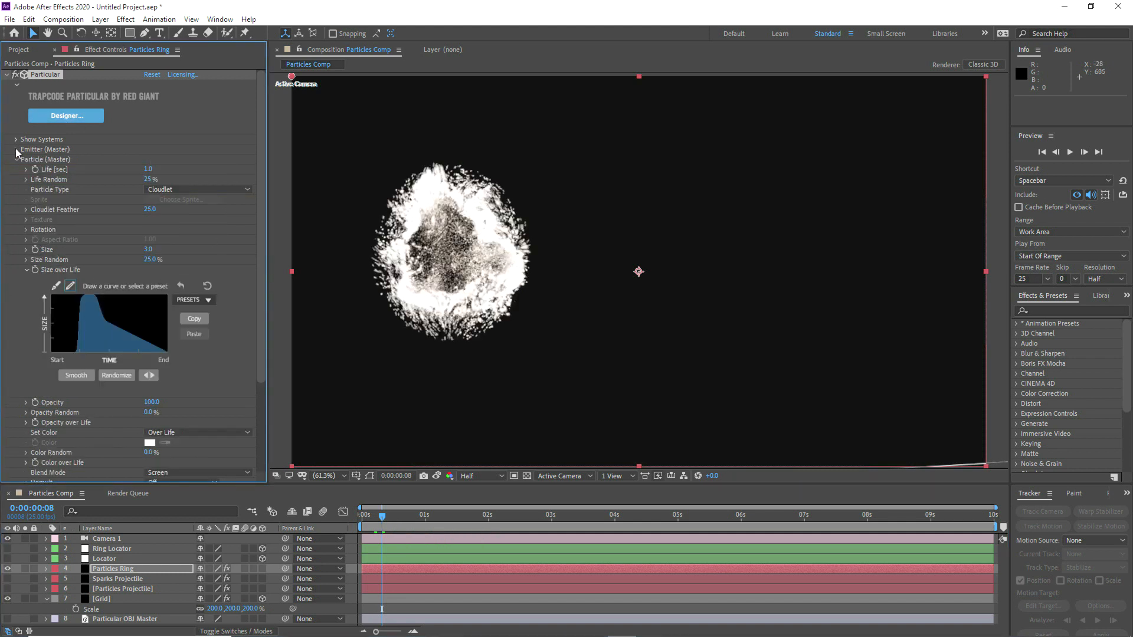
pyautogui.click(17, 160)
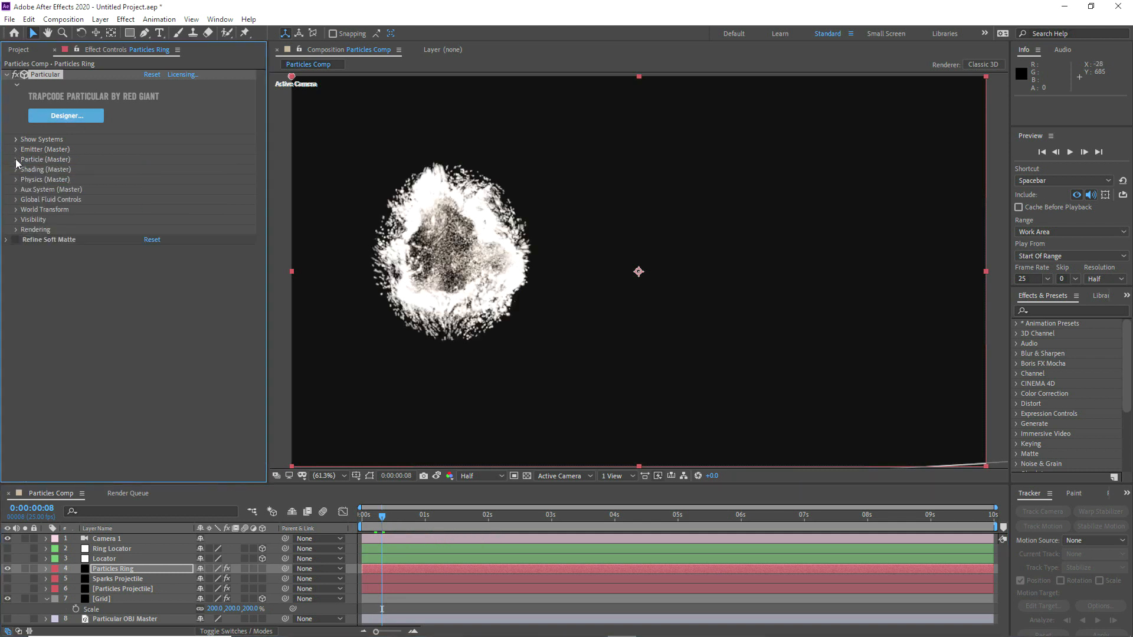
pyautogui.click(16, 200)
pyautogui.click(17, 200)
pyautogui.click(17, 201)
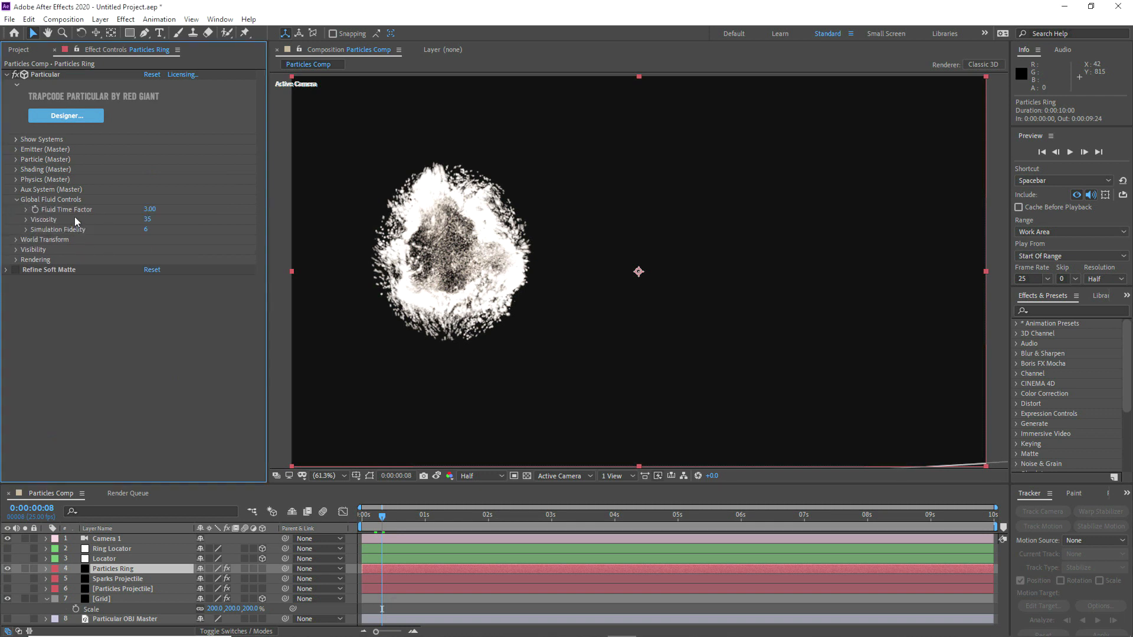
pyautogui.click(145, 231)
pyautogui.write('4')
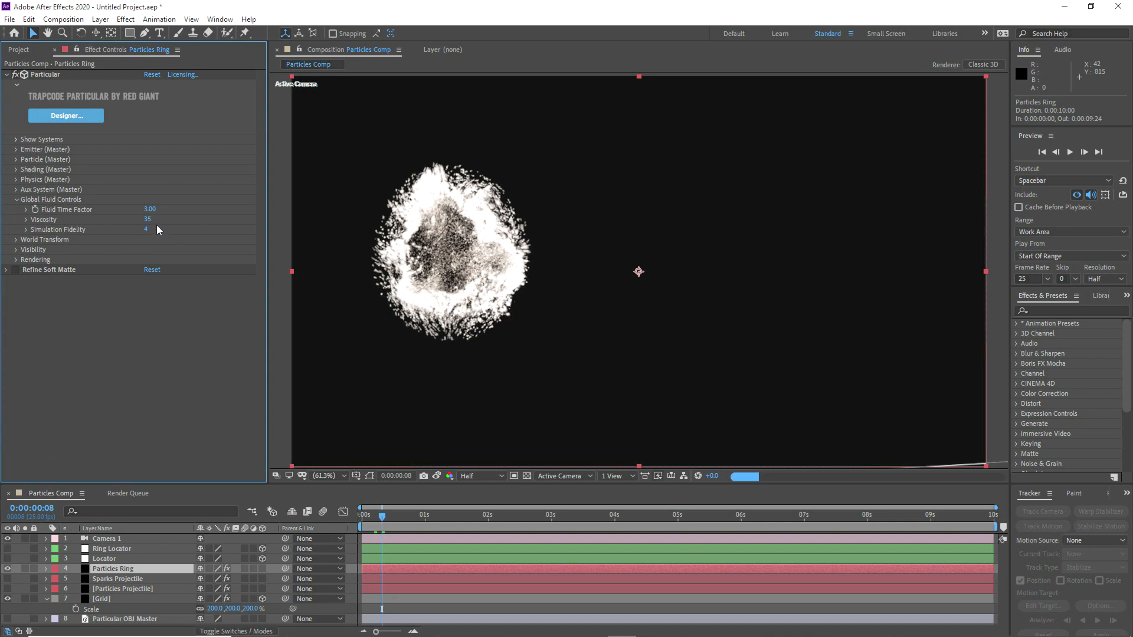
pyautogui.click(154, 224)
pyautogui.write('50')
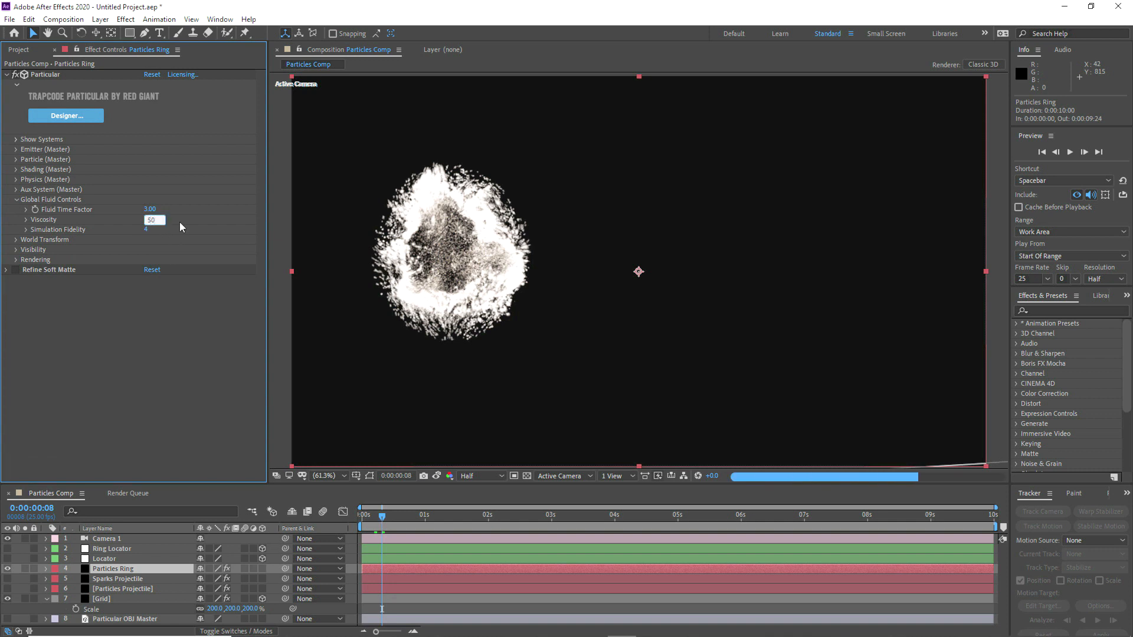
pyautogui.press('Return')
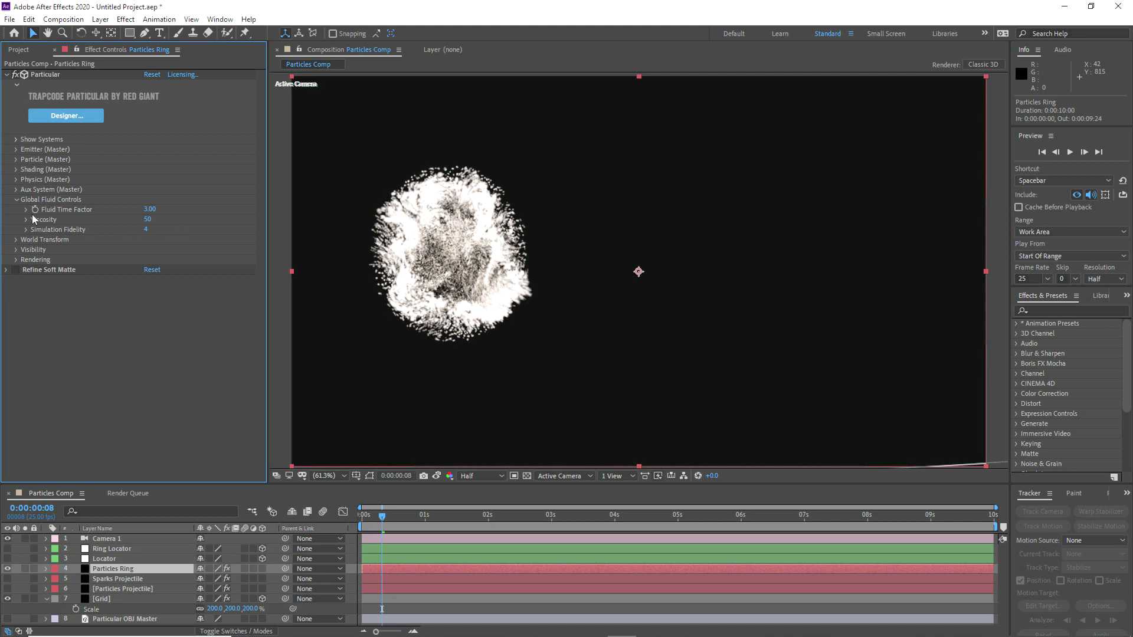
# Step: In the Aux System (Master) settings of Particles Ring, set Emit Probability to 20% and Start Emit to 25% of life
pyautogui.click(16, 200)
pyautogui.click(16, 189)
pyautogui.scroll(-1, 13, 190)
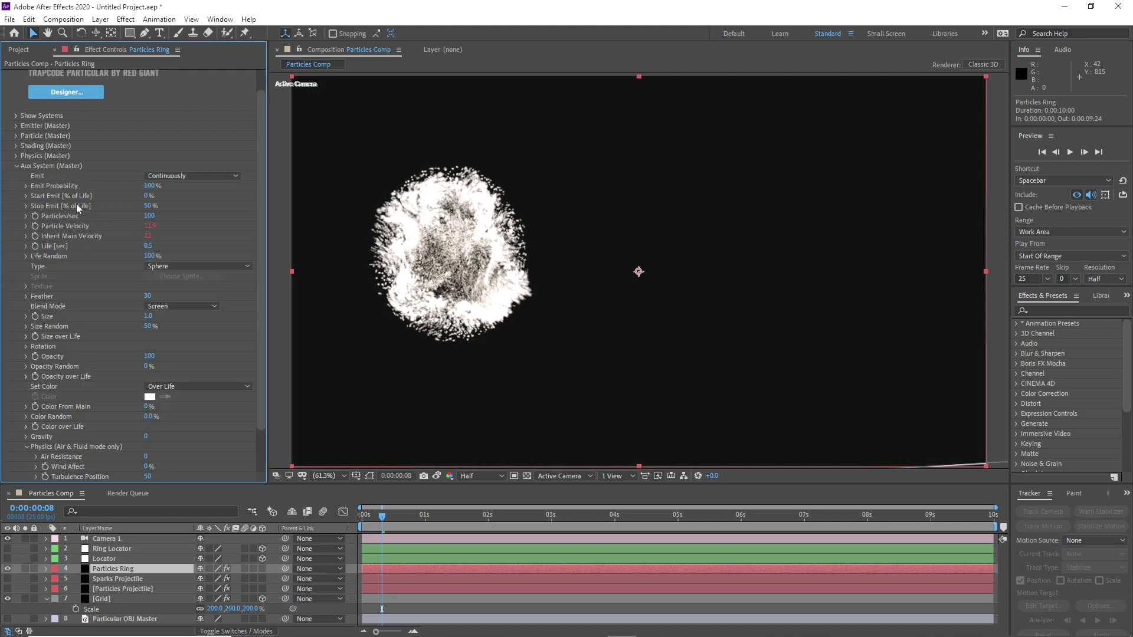
pyautogui.click(150, 186)
pyautogui.write('20')
pyautogui.press('Return')
pyautogui.click(148, 196)
pyautogui.write('25')
pyautogui.press('Return')
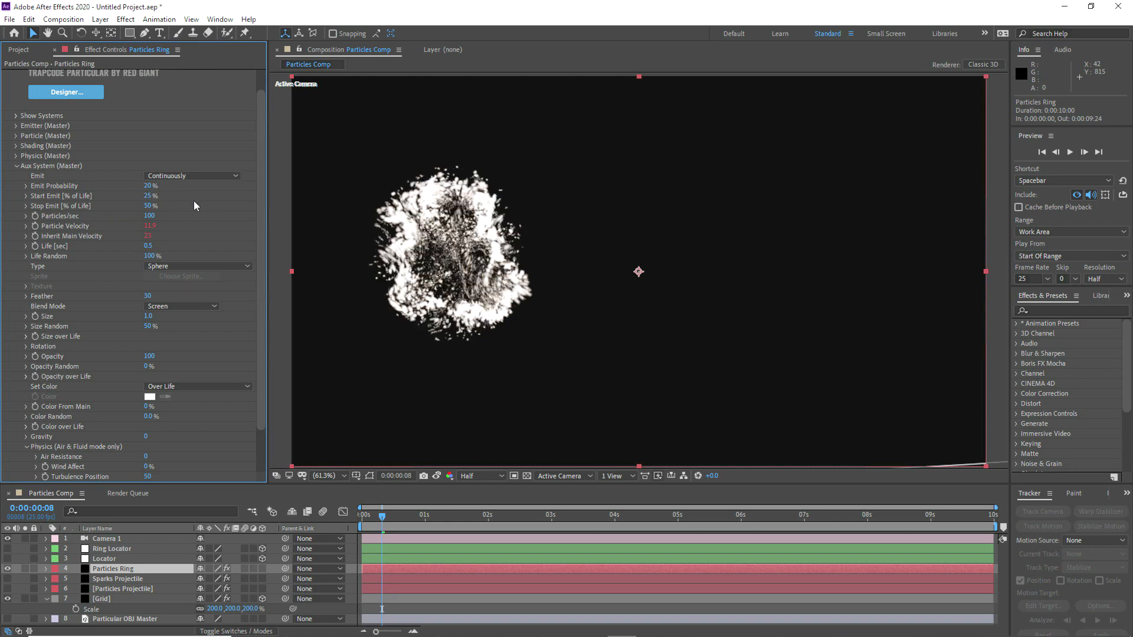
# Step: Set the Aux System's Stop Emit to 100% of life and replace its Particle Velocity expression with a constant 15.0
pyautogui.click(148, 206)
pyautogui.write('100')
pyautogui.press('Return')
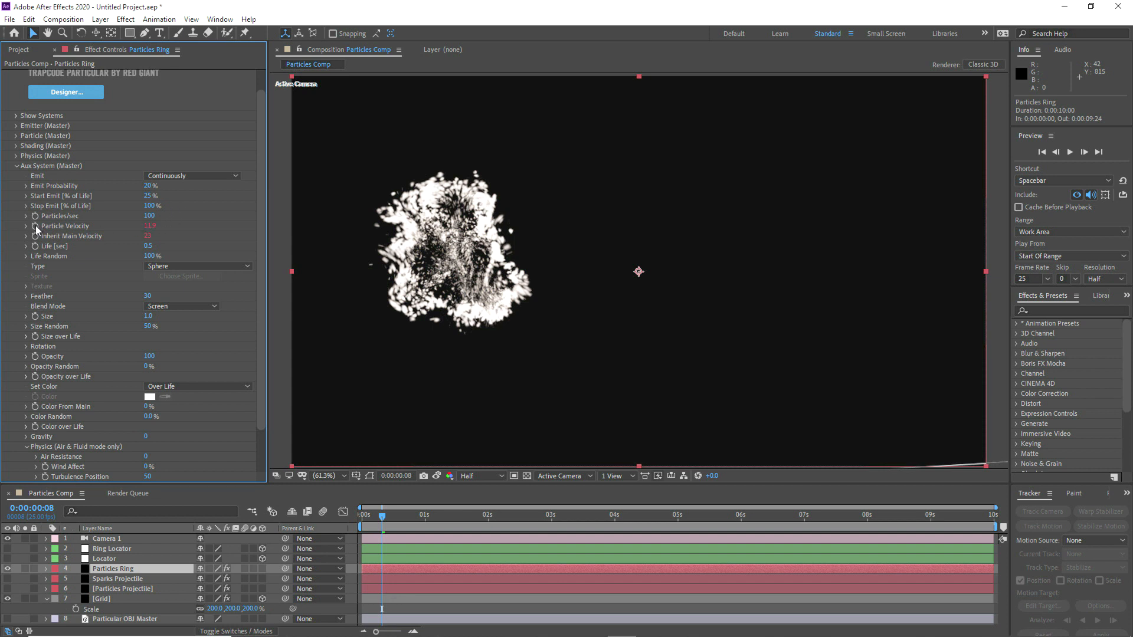
pyautogui.click(151, 235)
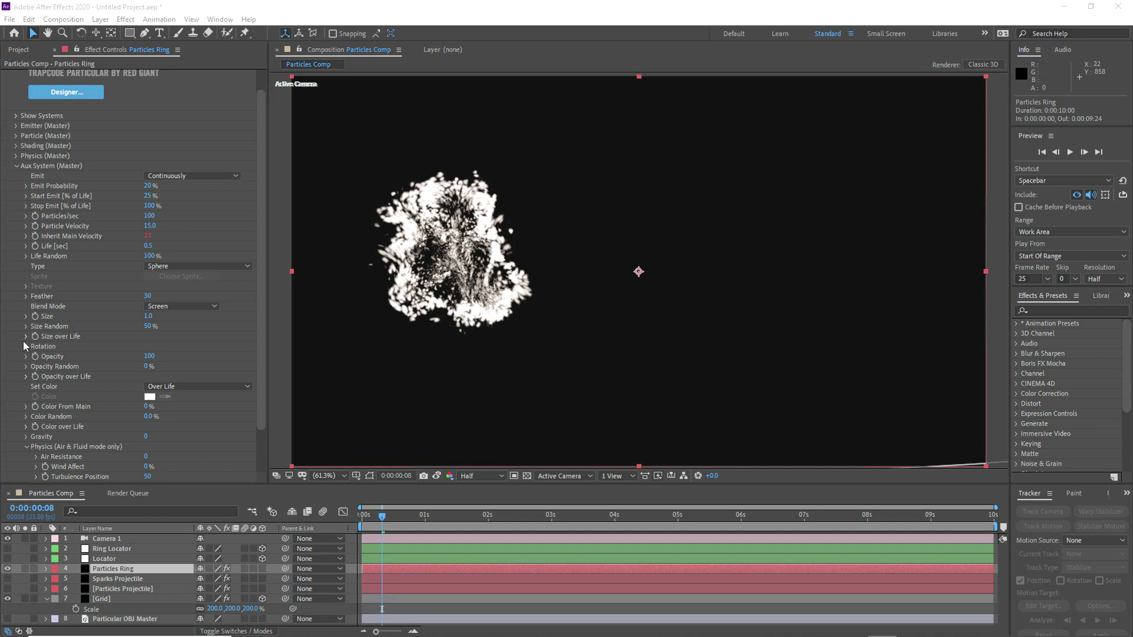
# Step: Apply the linearly decreasing preset to the Aux System's Size over Life curve, raise its end to full size and smooth it
pyautogui.click(25, 337)
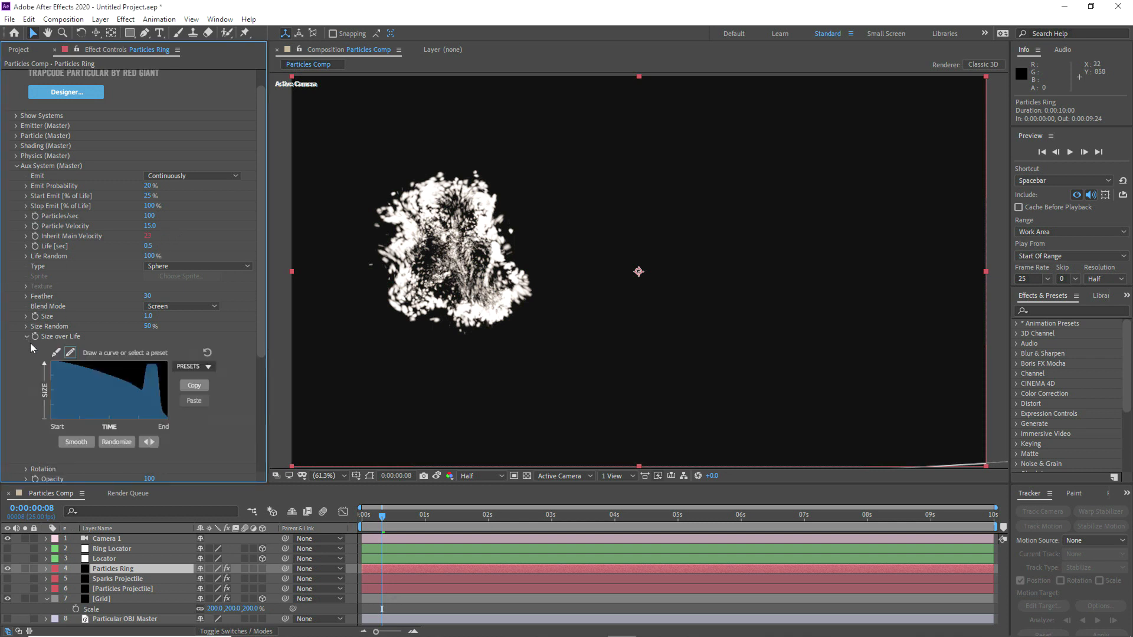
pyautogui.click(143, 408)
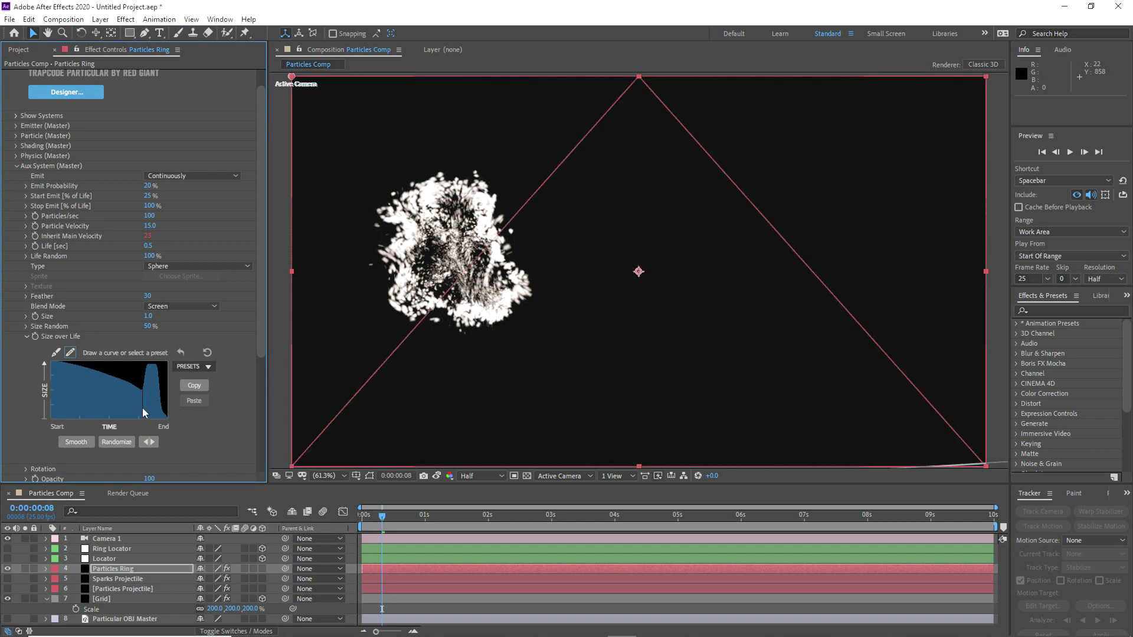
pyautogui.click(200, 366)
pyautogui.click(188, 392)
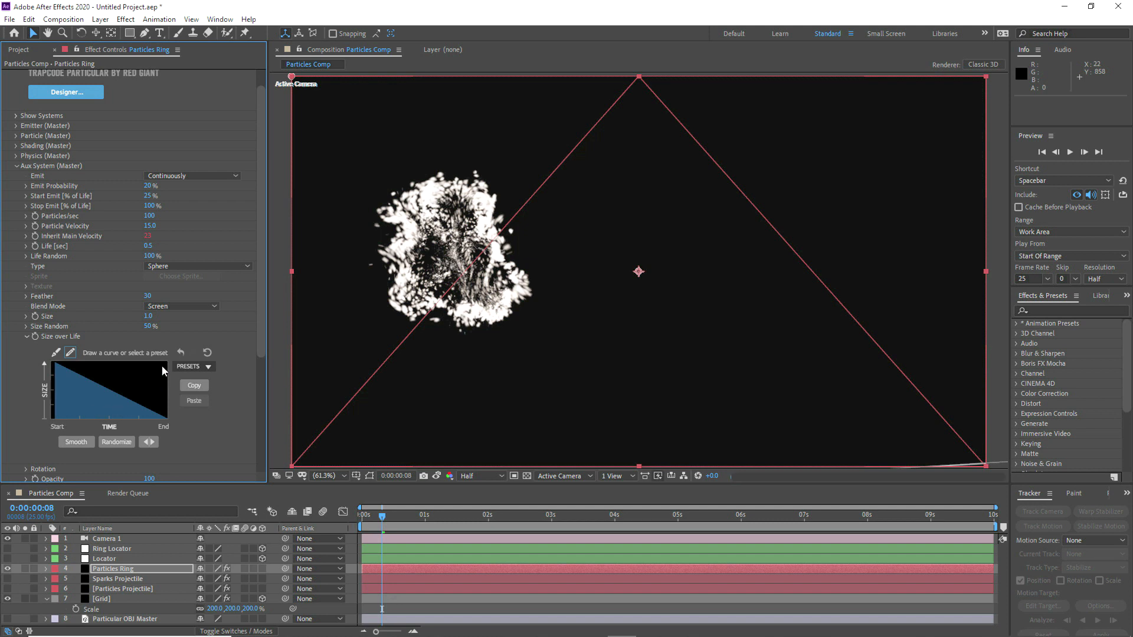
pyautogui.moveTo(156, 361); pyautogui.dragTo(166, 361)
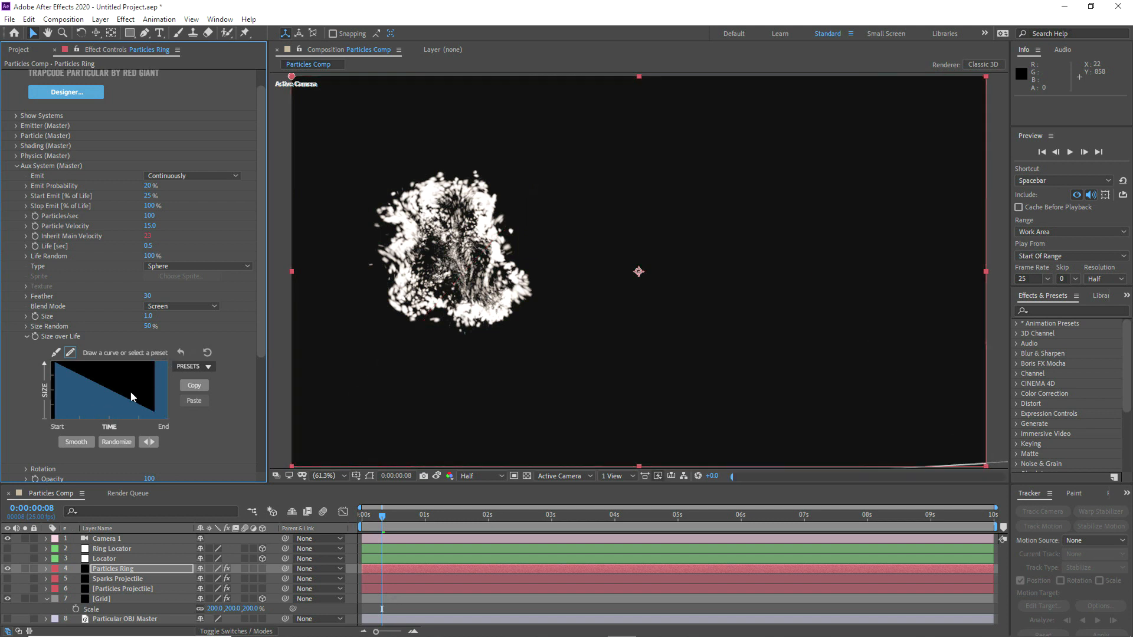
pyautogui.click(77, 444)
pyautogui.click(26, 337)
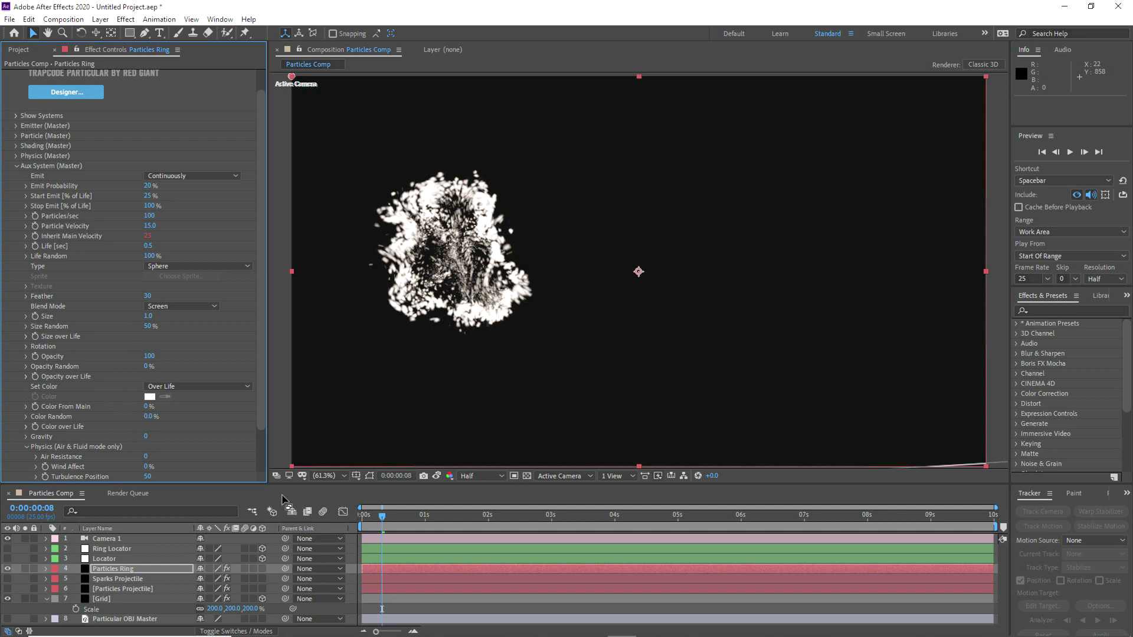
# Step: In the Rendering settings of Particles Ring, set Particle Amount to 100
pyautogui.scroll(-2, 71, 443)
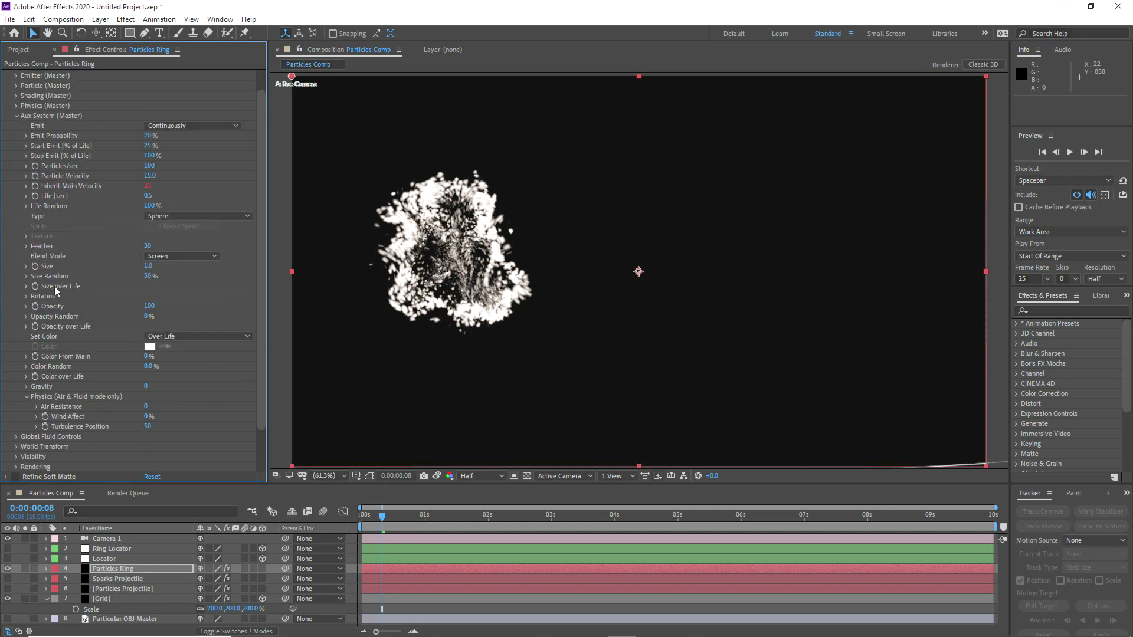
pyautogui.click(16, 467)
pyautogui.scroll(-5, 164, 469)
pyautogui.click(155, 367)
pyautogui.write('100')
pyautogui.press('Return')
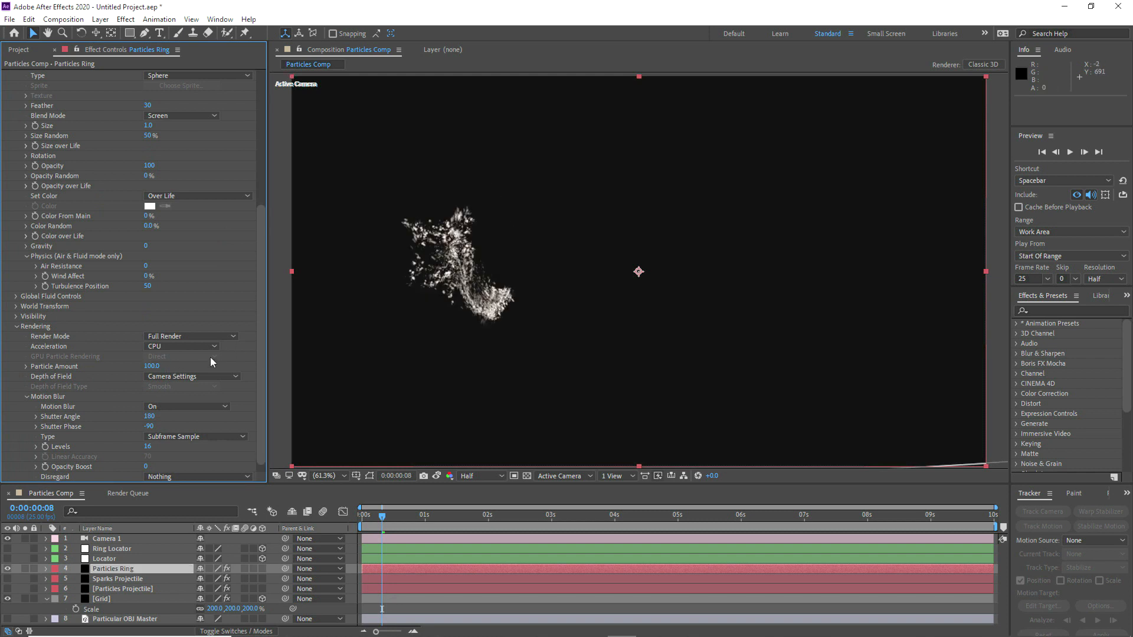
# Step: Set the emitter's Random Seed to 86950 and check the ring burst at several frames from 0:00:00:12 to 0:00:00:24
pyautogui.scroll(10, 126, 266)
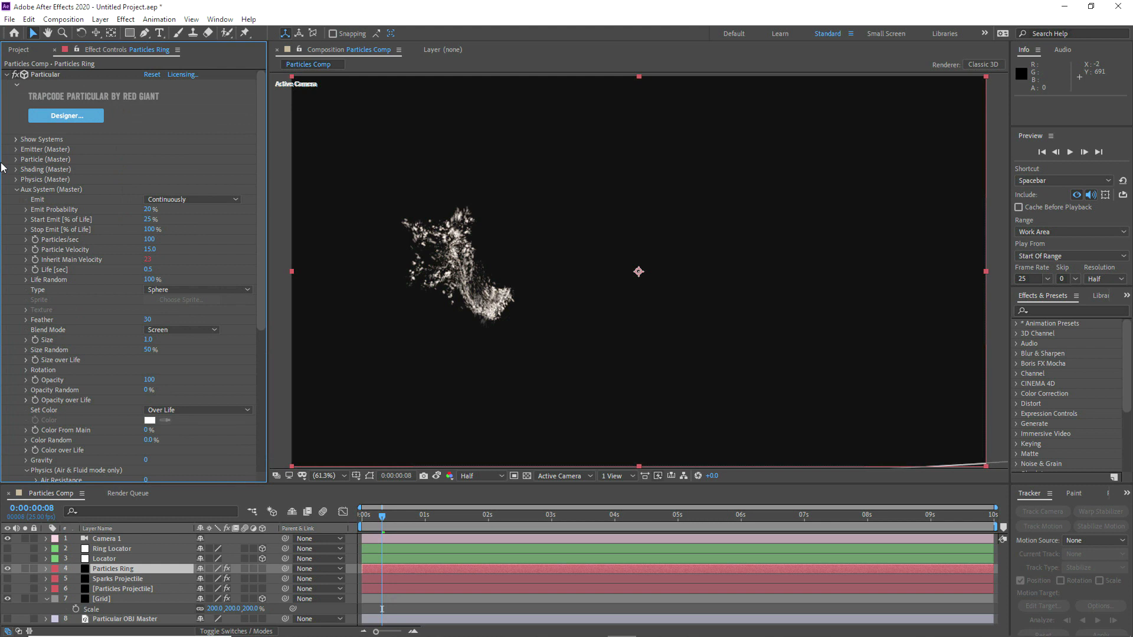
pyautogui.moveTo(152, 400); pyautogui.dragTo(26, 400)
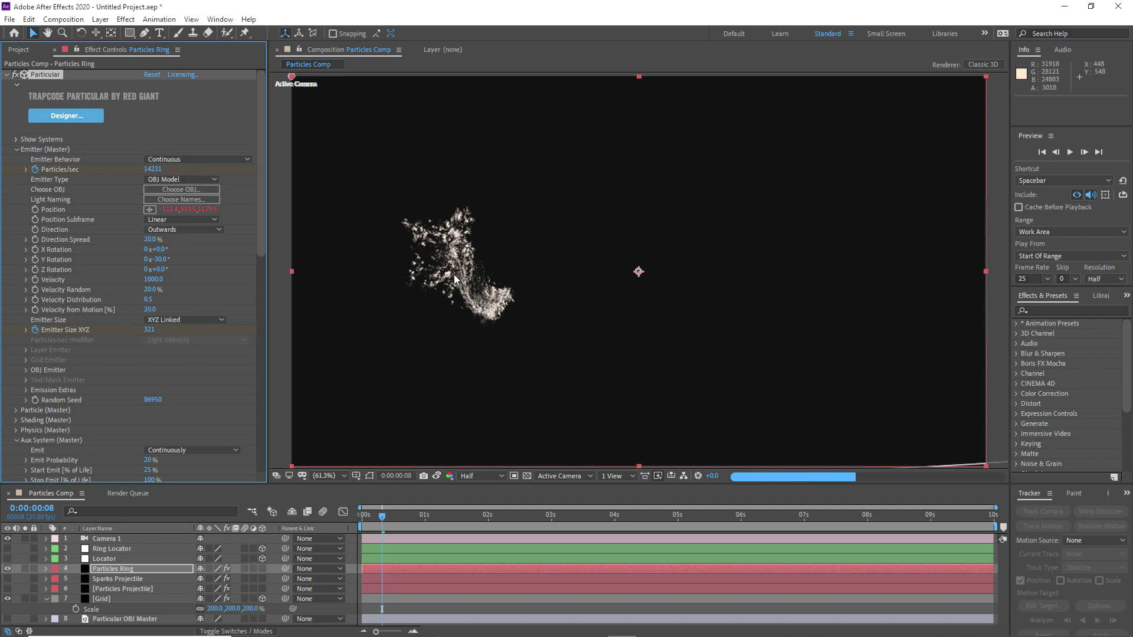
pyautogui.click(362, 519)
pyautogui.press('space')
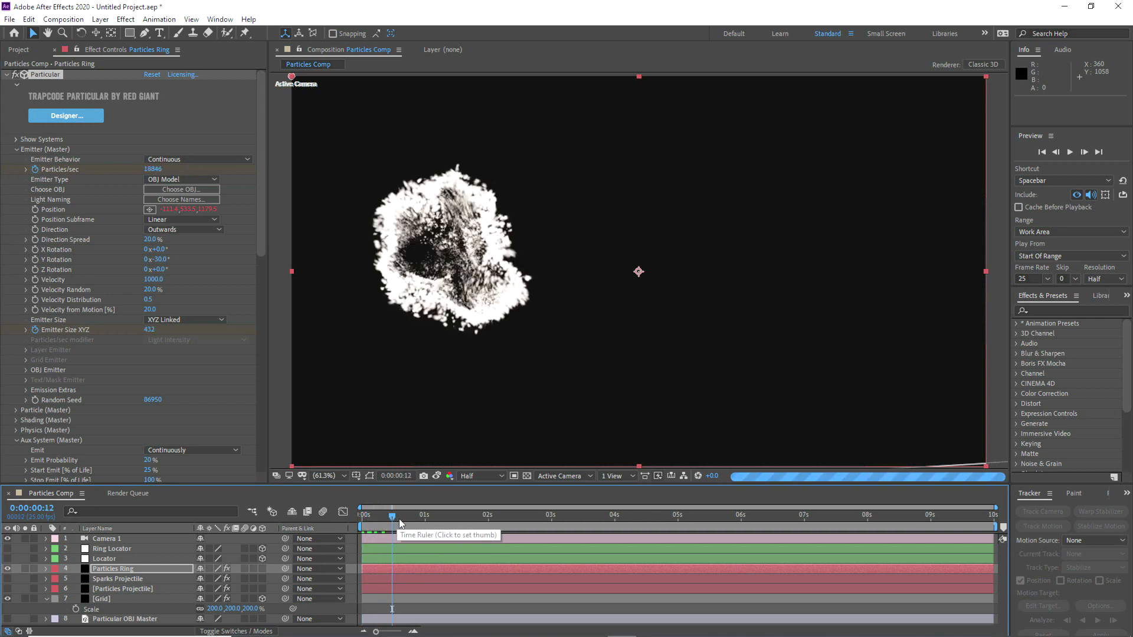
pyautogui.click(399, 518)
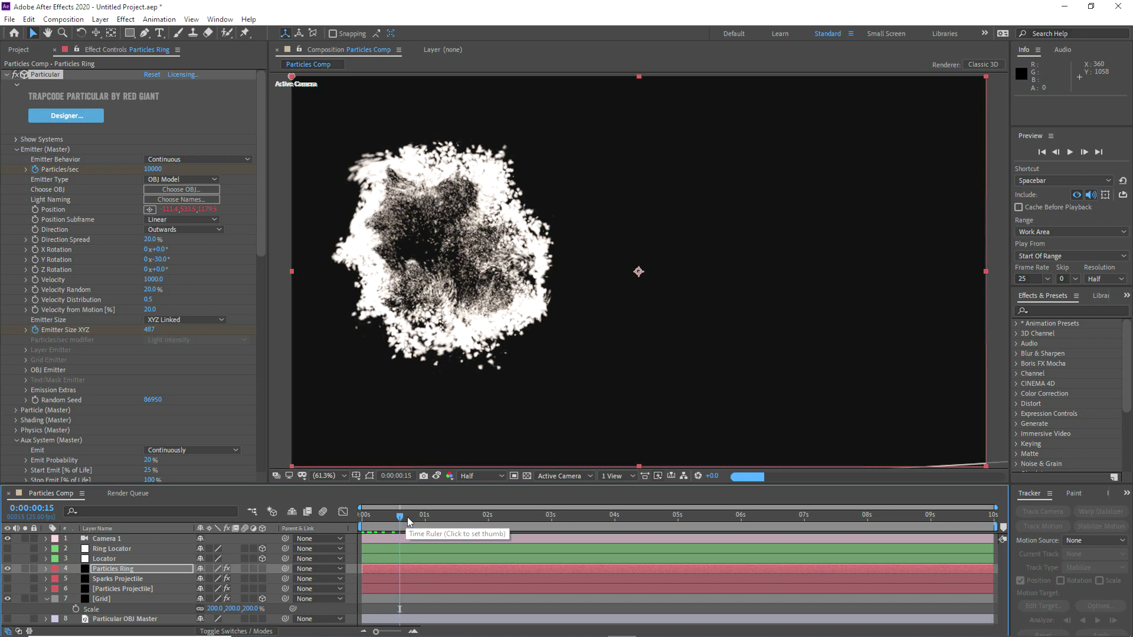
pyautogui.click(408, 519)
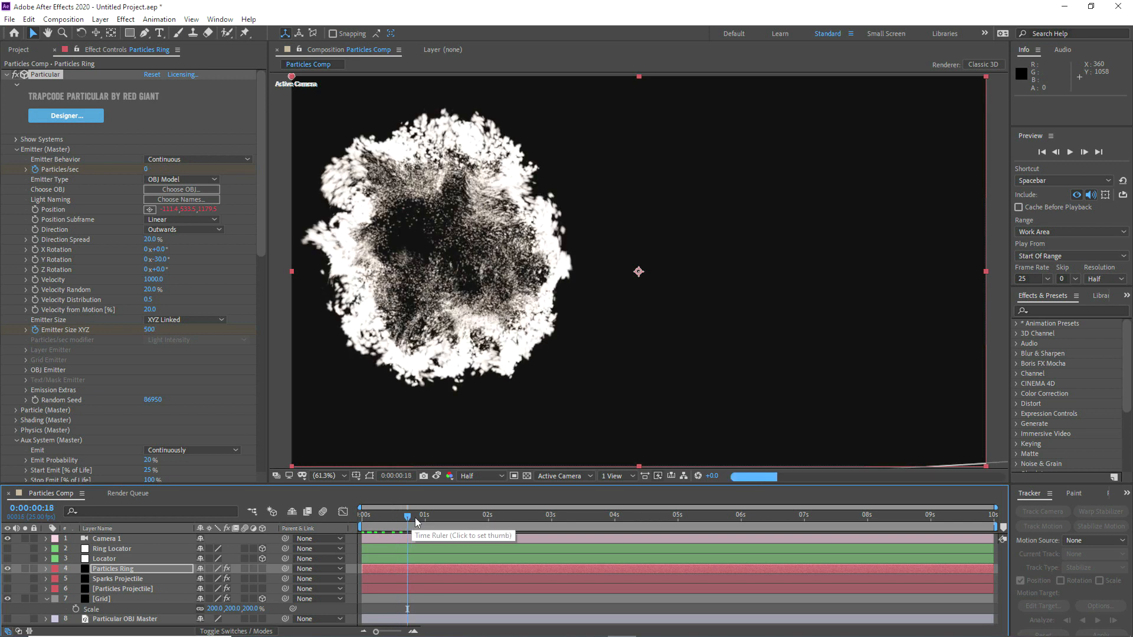
pyautogui.click(415, 519)
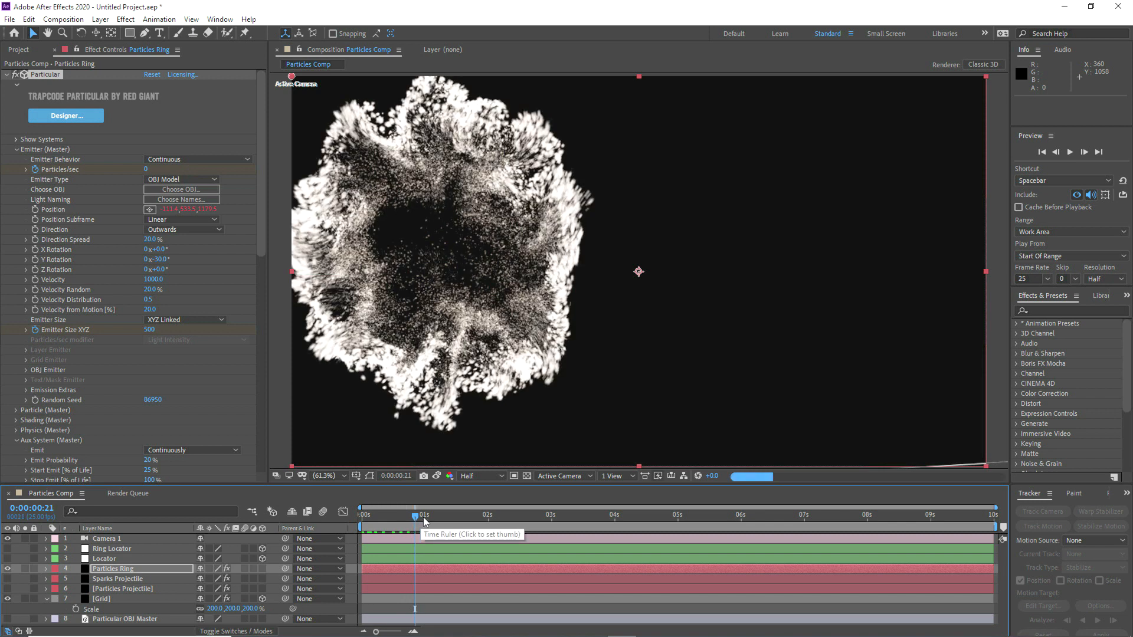
pyautogui.click(423, 519)
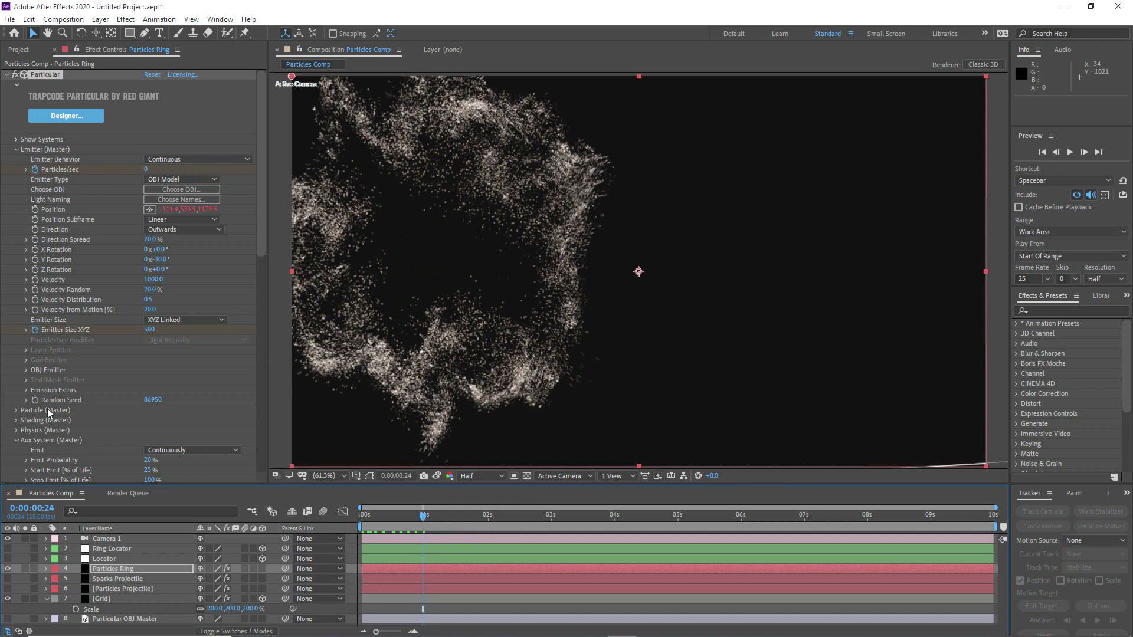
# Step: Enable the Refine Soft Matte effect on Particles Ring and expand its settings
pyautogui.click(14, 441)
pyautogui.click(19, 150)
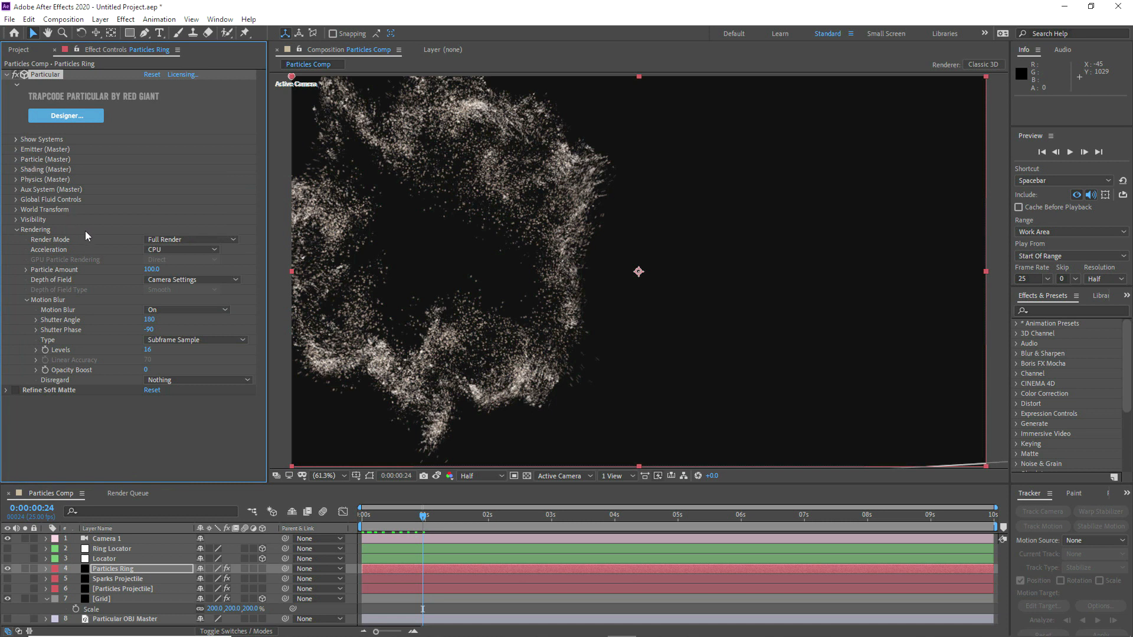
pyautogui.click(15, 390)
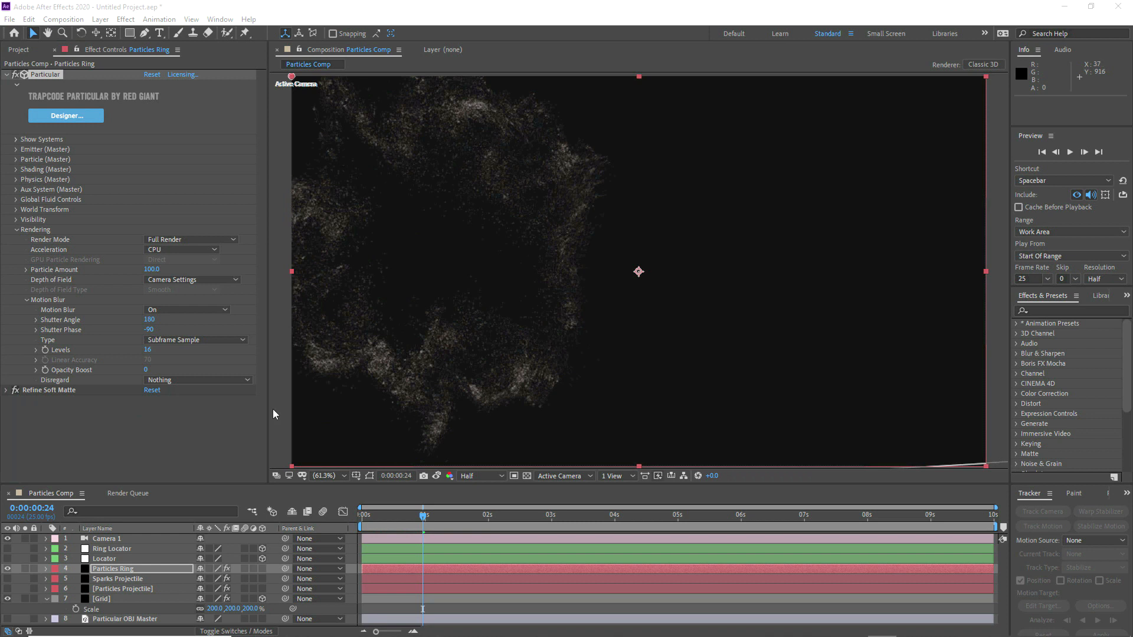
pyautogui.click(59, 390)
pyautogui.click(6, 390)
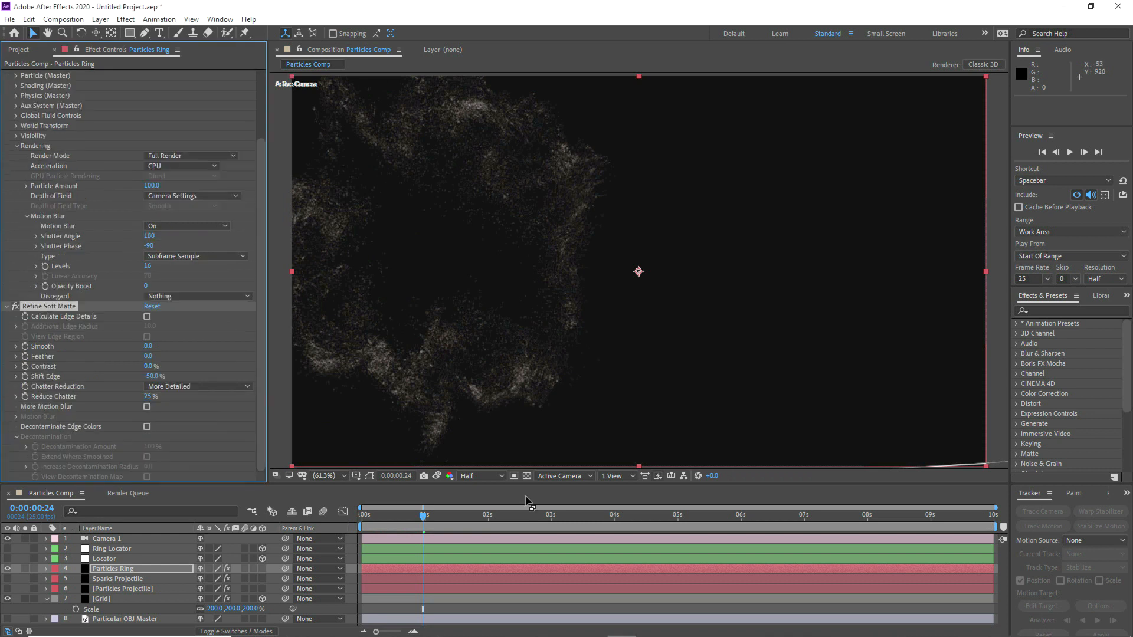
# Step: Inspect the refined ring at 0:00:00:20 and 0:00:00:16, raising the preview exposure to +5.1 for a closer look and resetting it
pyautogui.click(412, 517)
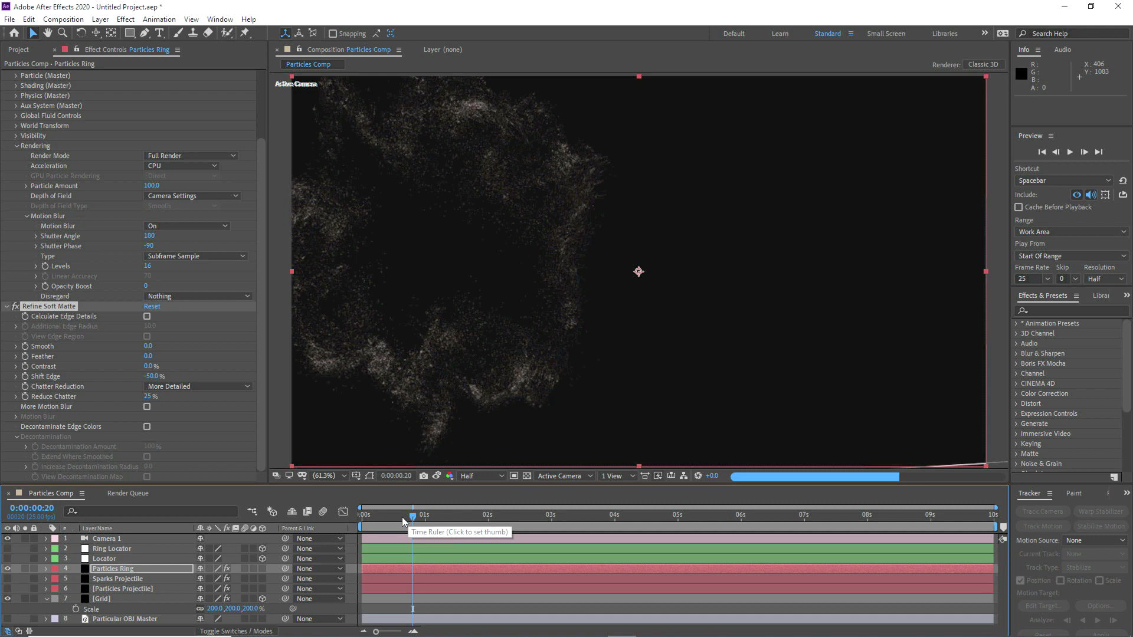
pyautogui.click(402, 517)
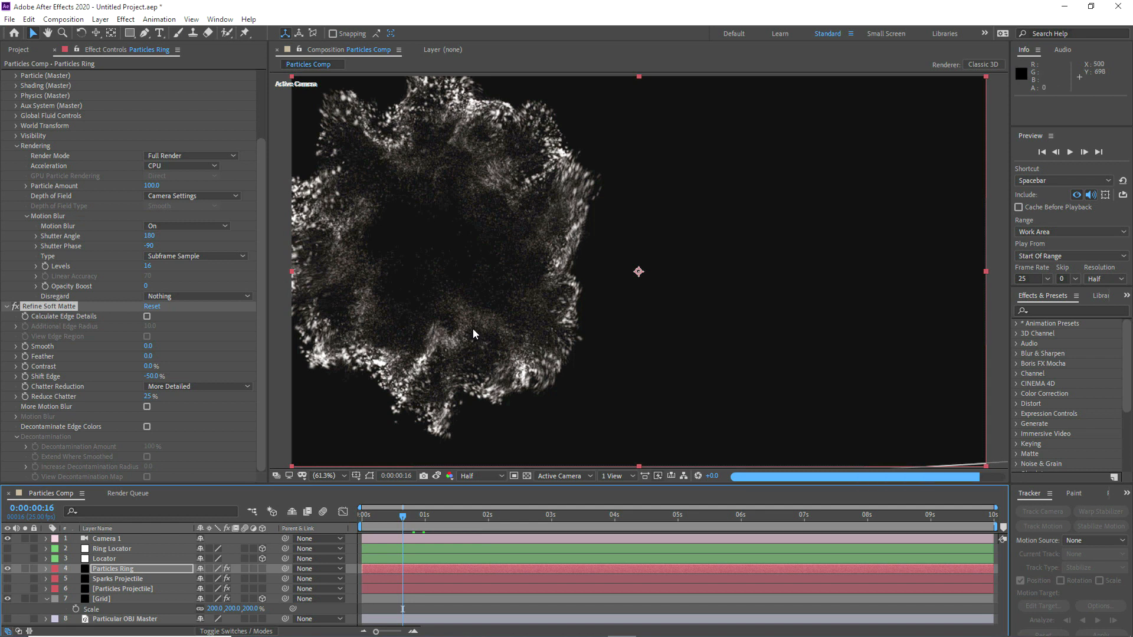
pyautogui.click(413, 517)
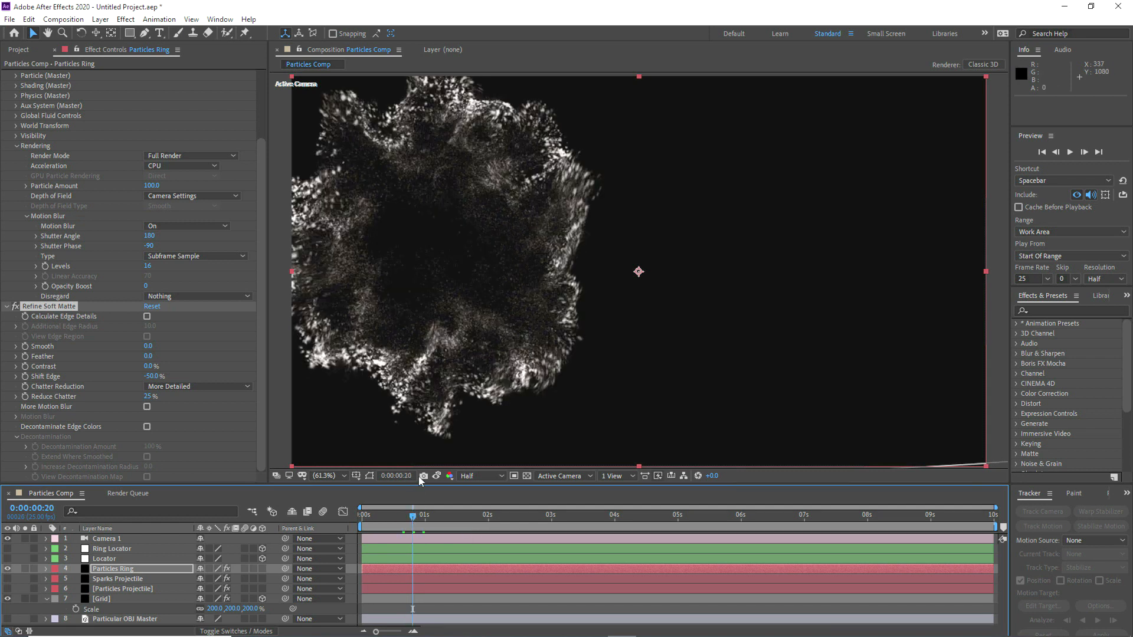
pyautogui.moveTo(712, 477); pyautogui.dragTo(742, 477)
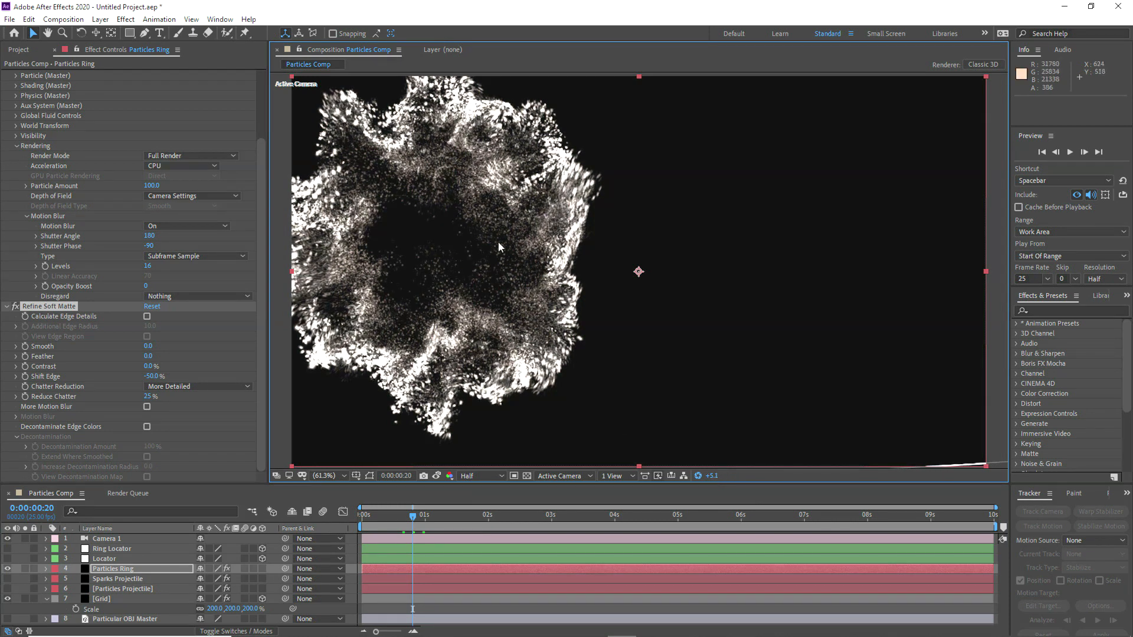
pyautogui.click(698, 476)
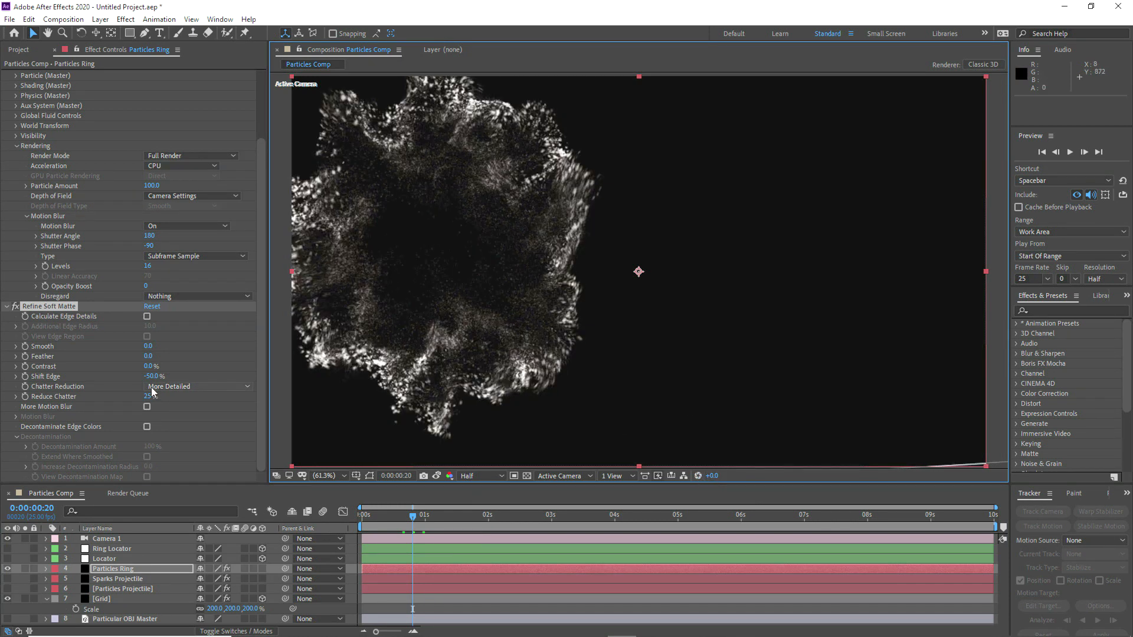
# Step: In Refine Soft Matte on Particles Ring, set Shift Edge to 0% and Contrast to 25%
pyautogui.click(152, 377)
pyautogui.write('0')
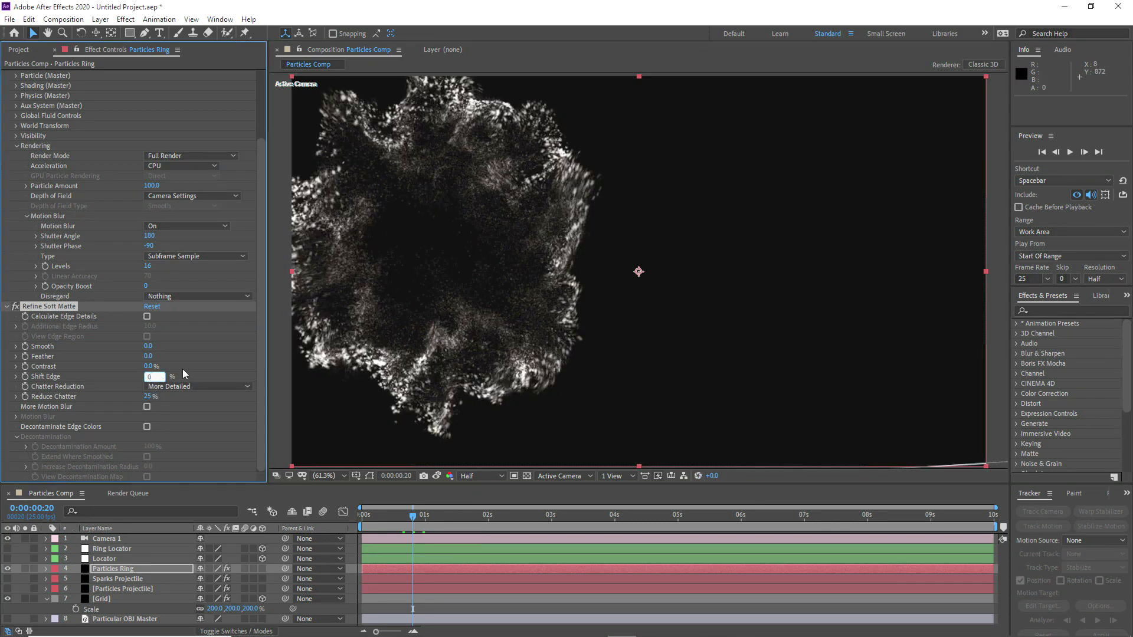
pyautogui.click(150, 367)
pyautogui.write('25')
pyautogui.press('Return')
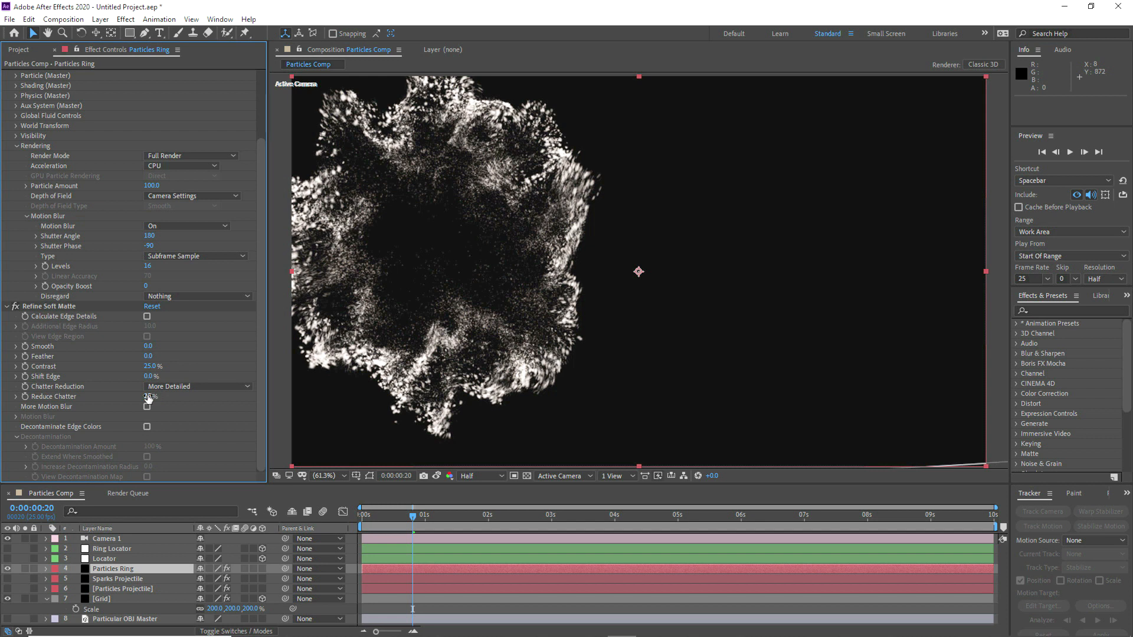
# Step: Set Reduce Chatter to 50% with Chatter Reduction on Smoother (Slower), and enable More Motion Blur
pyautogui.click(148, 398)
pyautogui.write('50')
pyautogui.click(183, 389)
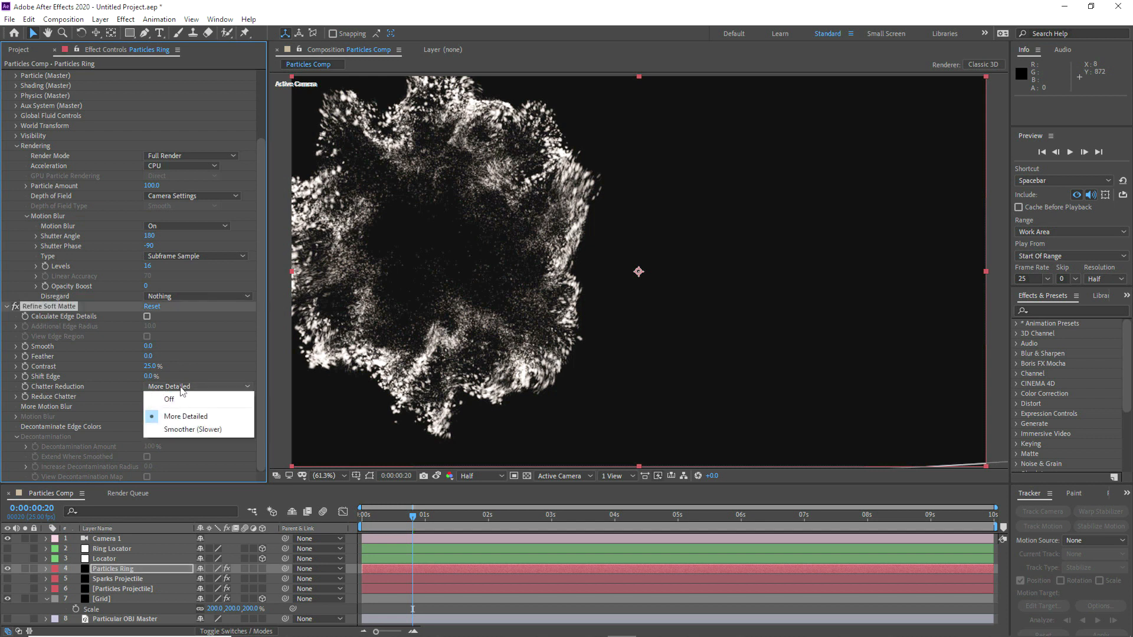
pyautogui.click(183, 429)
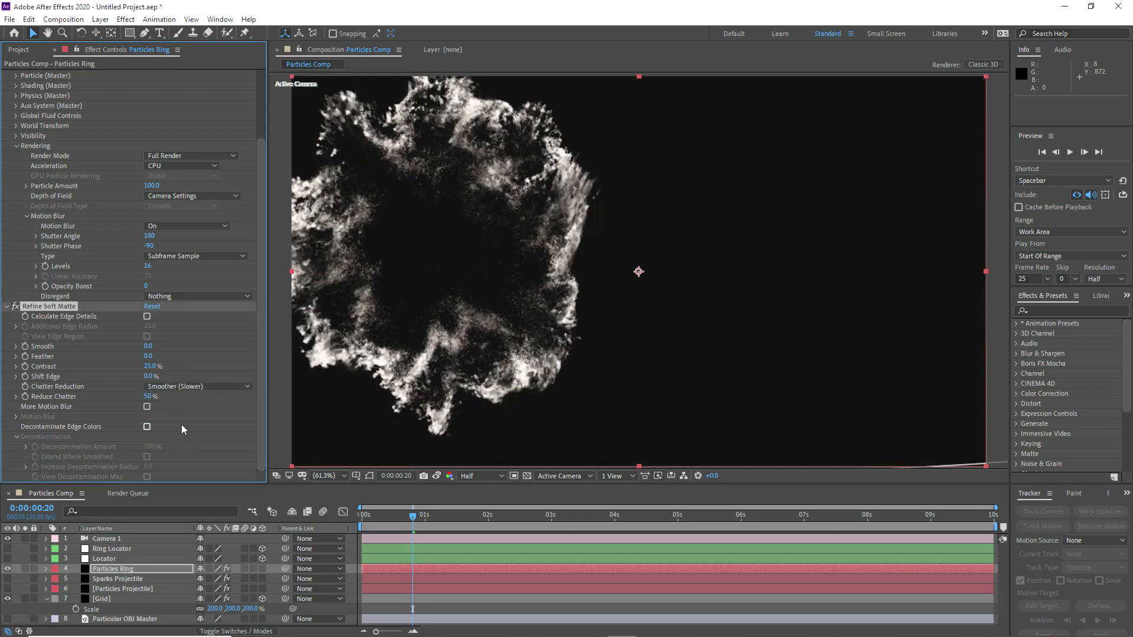
pyautogui.click(147, 407)
# Step: Take a snapshot of the ring, compare it with Refine Soft Matte disabled, and leave the effect enabled with its settings collapsed
pyautogui.click(425, 476)
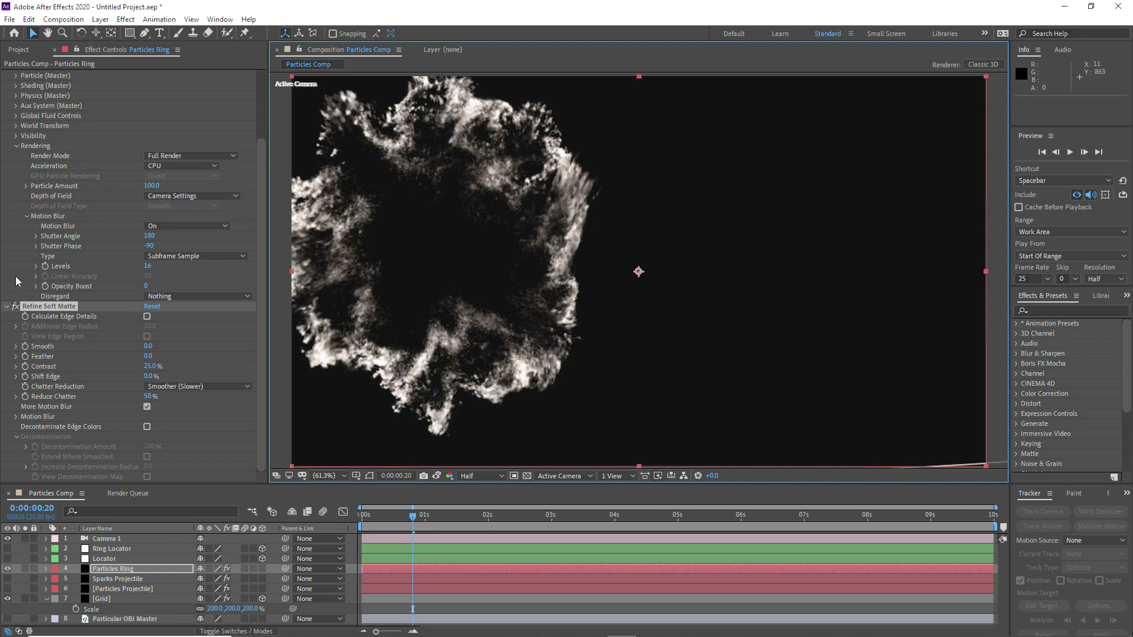
pyautogui.click(15, 306)
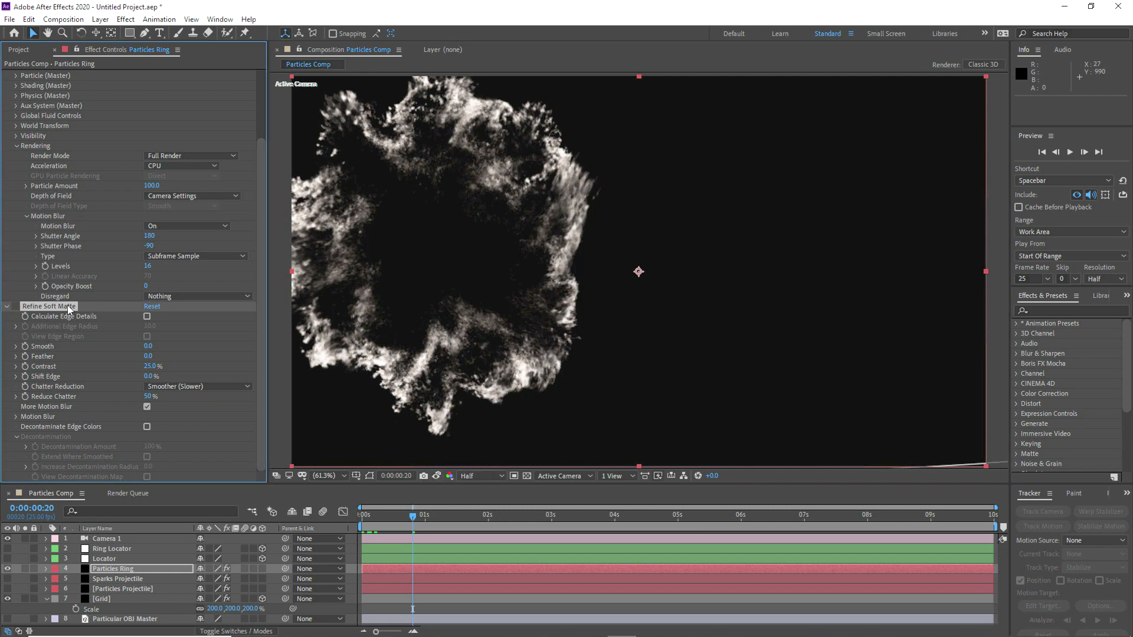
pyautogui.click(437, 476)
pyautogui.click(438, 476)
pyautogui.click(437, 477)
pyautogui.click(7, 307)
pyautogui.click(7, 307)
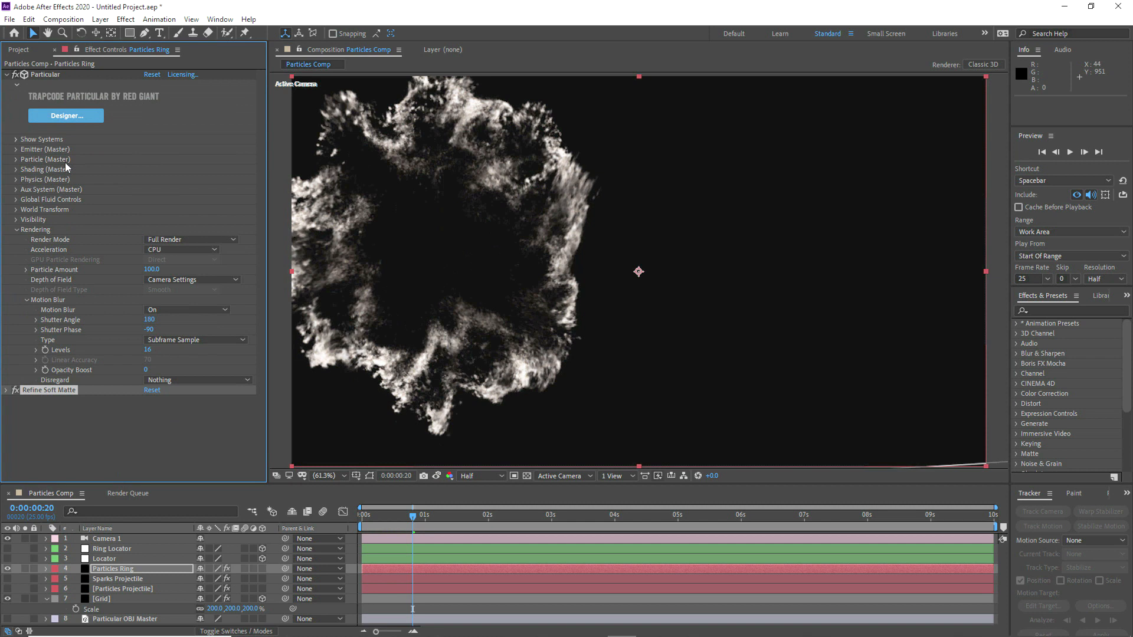
# Step: Add a Sharpen effect to Particles Ring above Refine Soft Matte and set Sharpen Amount to 100
pyautogui.click(125, 20)
pyautogui.moveTo(215, 100)
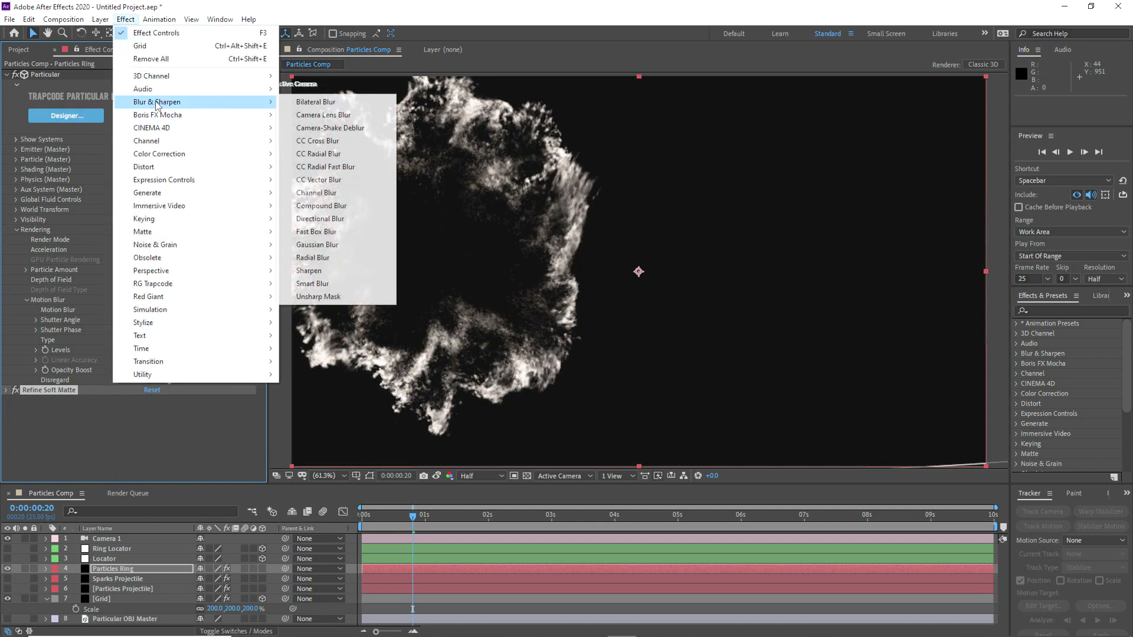
pyautogui.click(328, 259)
pyautogui.moveTo(47, 401); pyautogui.dragTo(48, 389)
pyautogui.click(146, 401)
pyautogui.write('100')
pyautogui.click(83, 445)
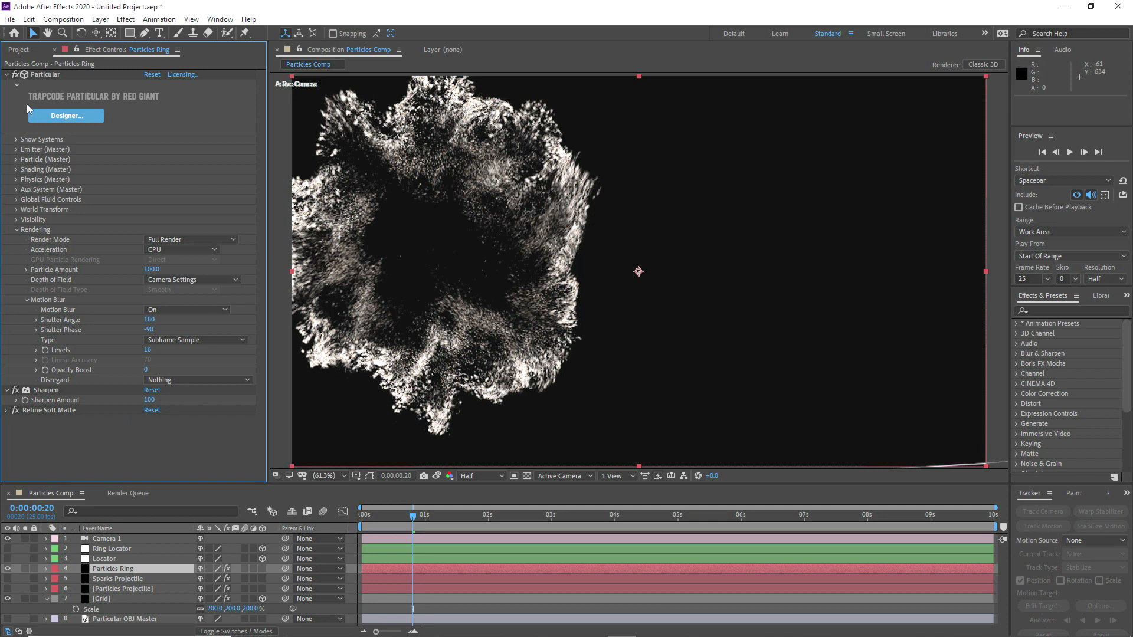
# Step: Add CC Vector Blur between Sharpen and Refine Soft Matte with an Amount of 5, and collapse the finished effects
pyautogui.click(127, 20)
pyautogui.moveTo(195, 101)
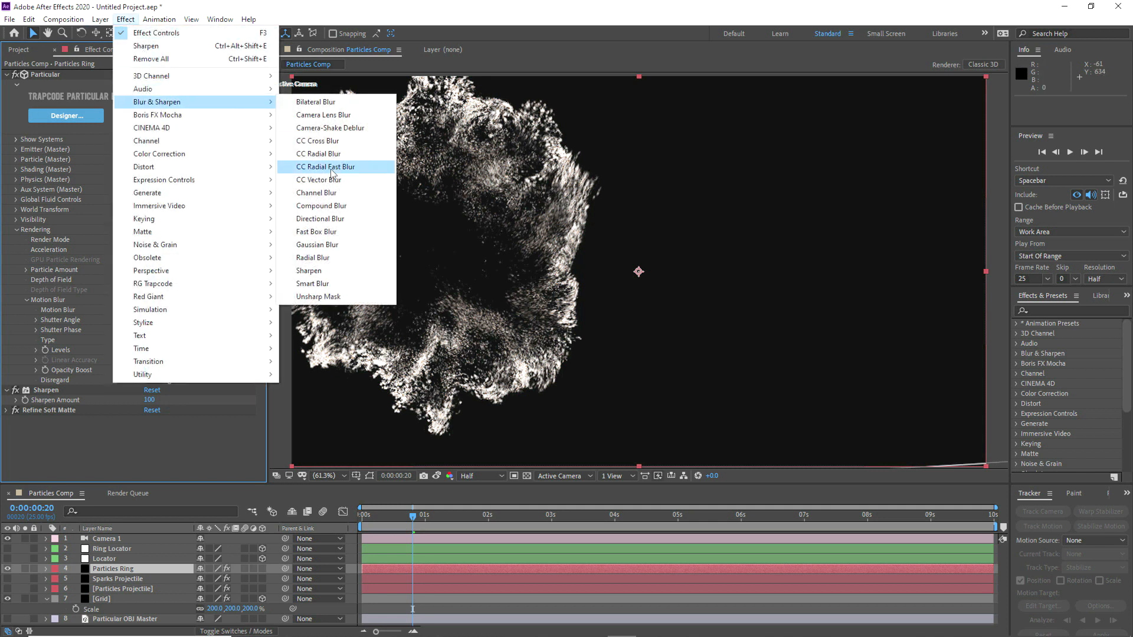
pyautogui.click(319, 180)
pyautogui.moveTo(45, 409); pyautogui.dragTo(54, 397)
pyautogui.click(148, 416)
pyautogui.write('5')
pyautogui.press('Return')
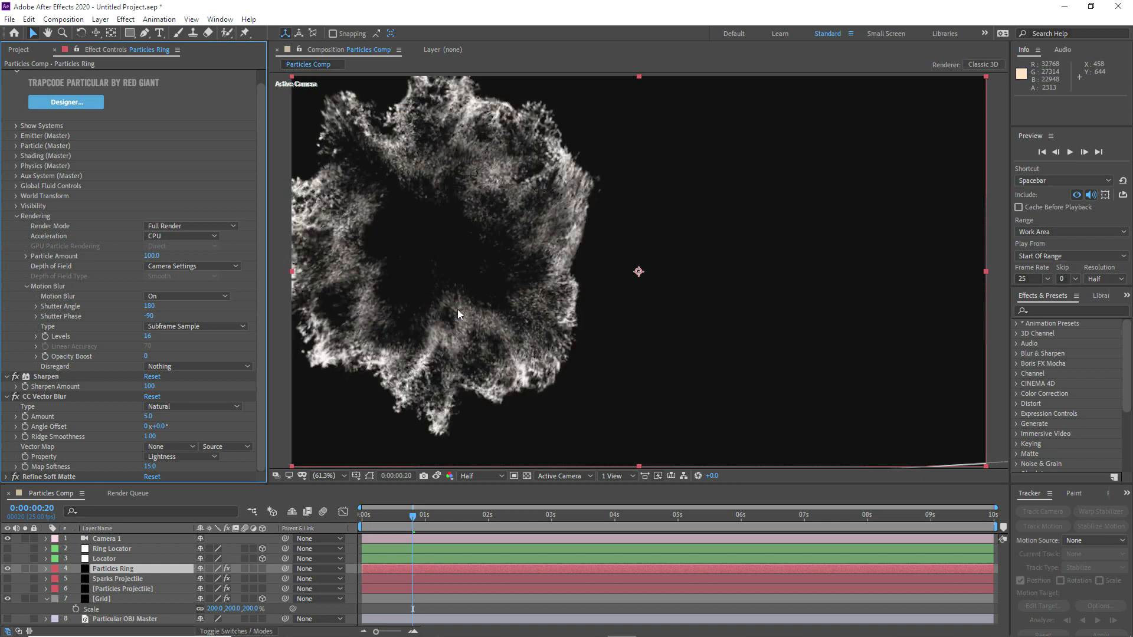
pyautogui.click(6, 396)
pyautogui.click(7, 390)
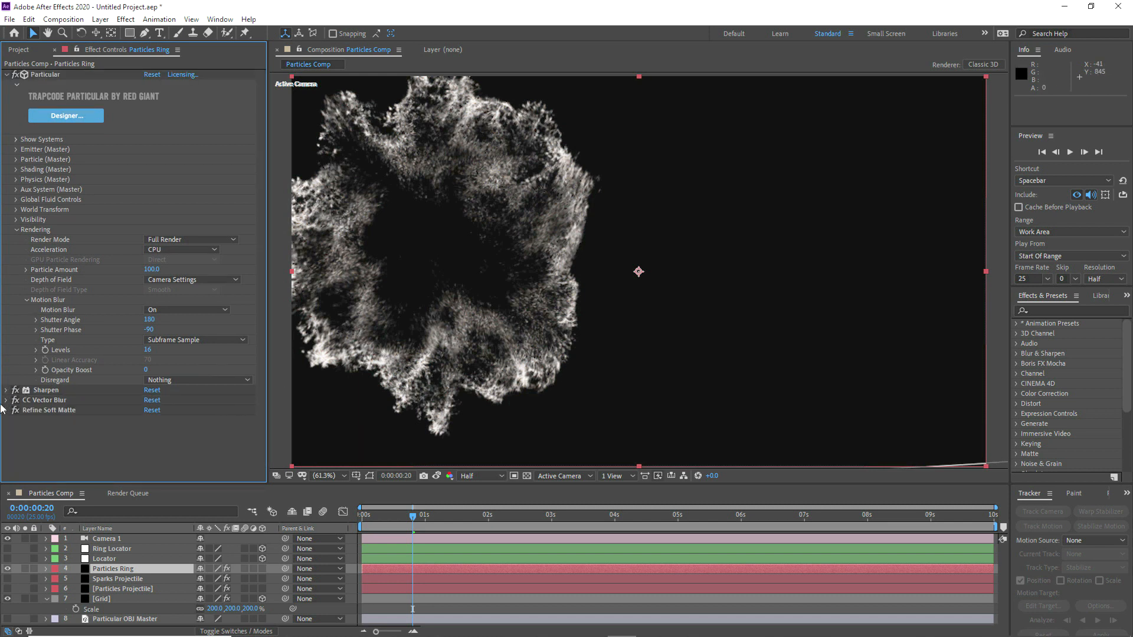
# Step: Compare the ring with Sharpen, CC Vector Blur and Refine Soft Matte disabled and enabled, both up close and against the snapshot
pyautogui.moveTo(14, 391); pyautogui.dragTo(16, 411)
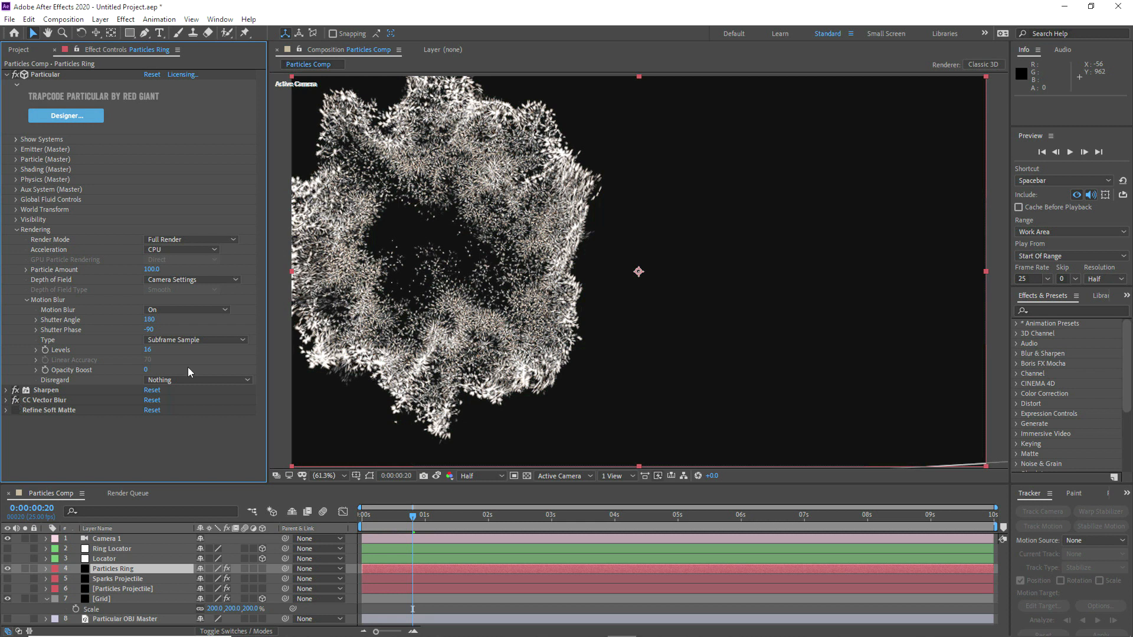
pyautogui.scroll(2, 604, 273)
pyautogui.moveTo(604, 274); pyautogui.dragTo(655, 261)
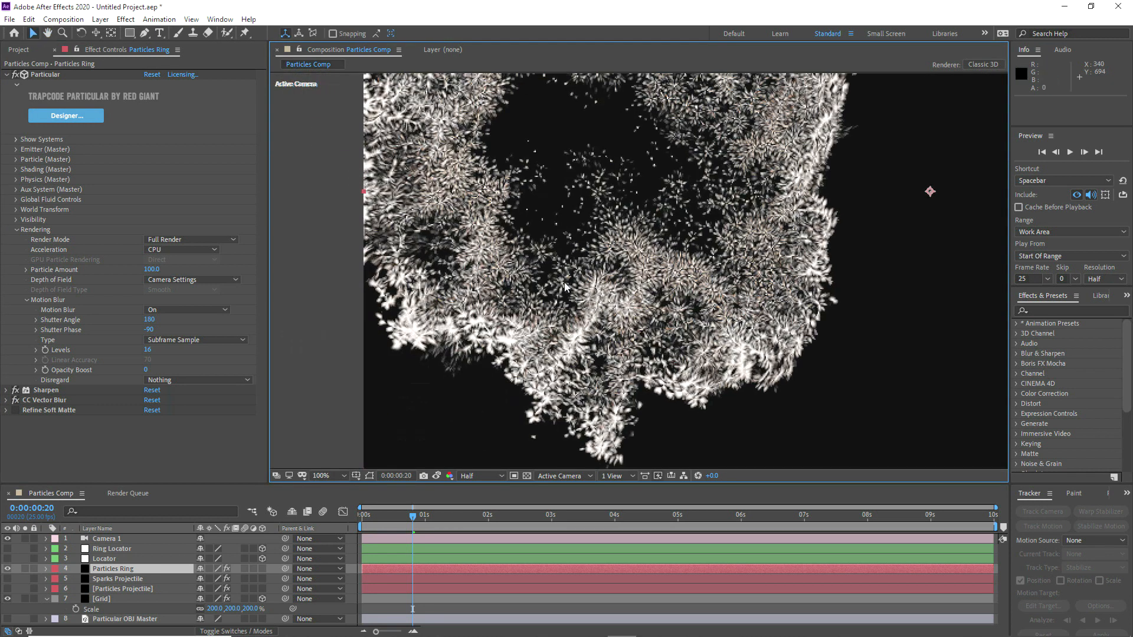
pyautogui.scroll(1, 652, 263)
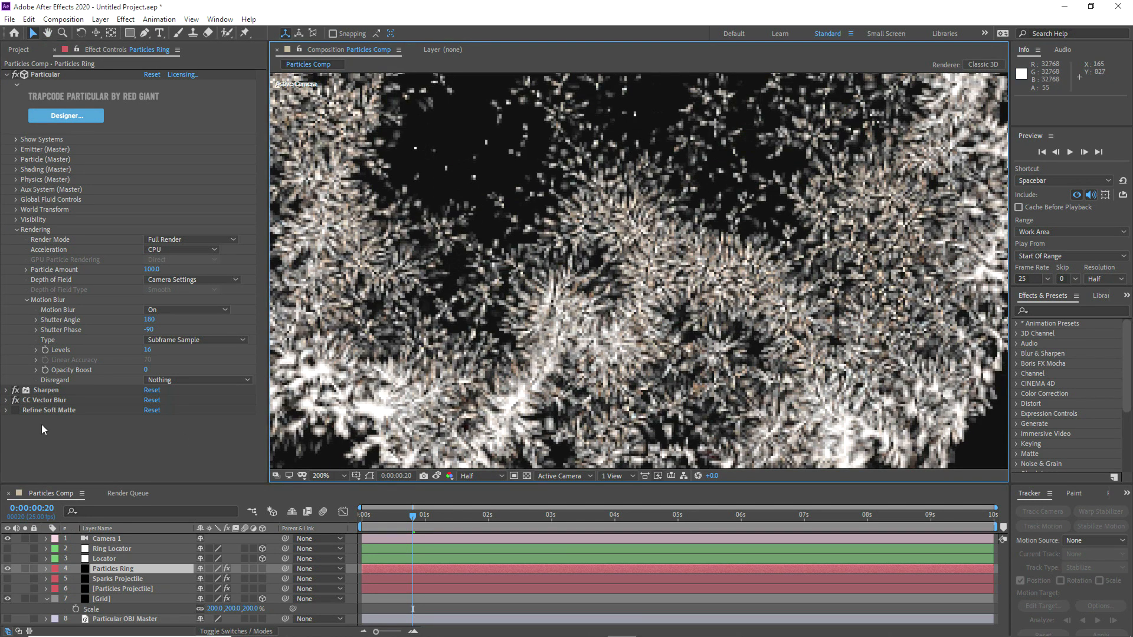
pyautogui.click(338, 474)
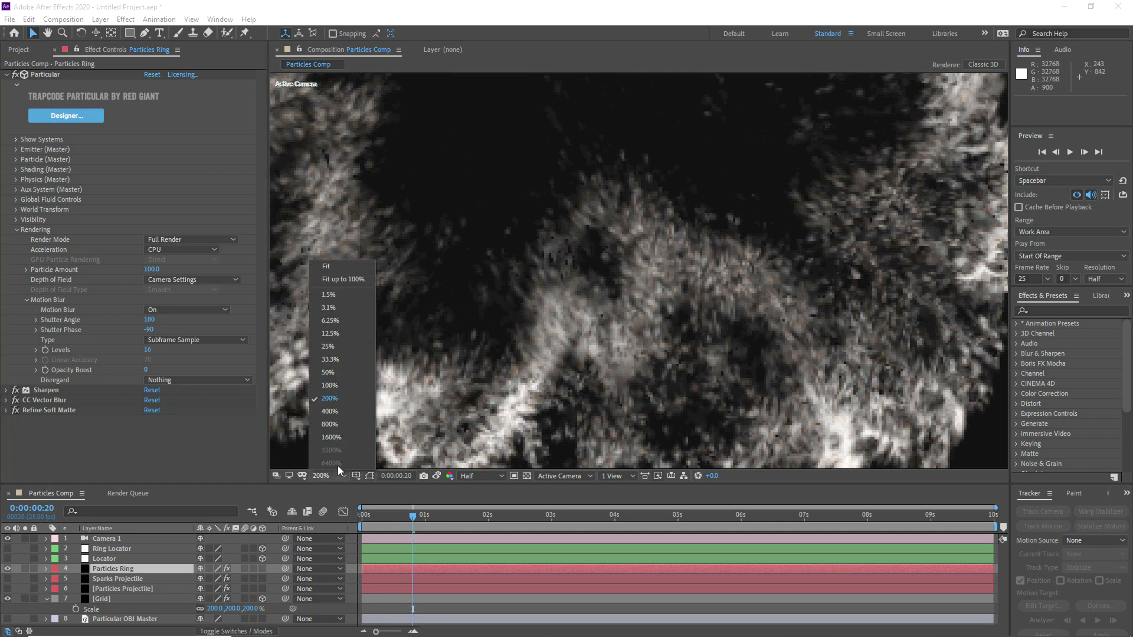
pyautogui.click(341, 266)
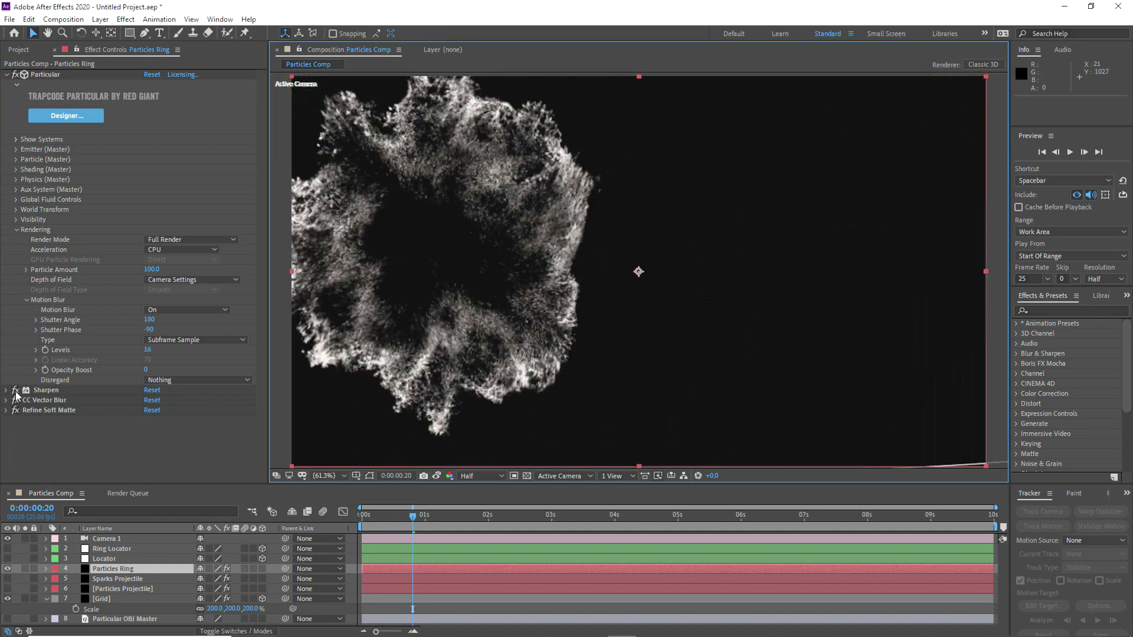
pyautogui.moveTo(15, 390); pyautogui.dragTo(15, 412)
pyautogui.click(437, 476)
pyautogui.click(436, 476)
pyautogui.moveTo(15, 391); pyautogui.dragTo(18, 410)
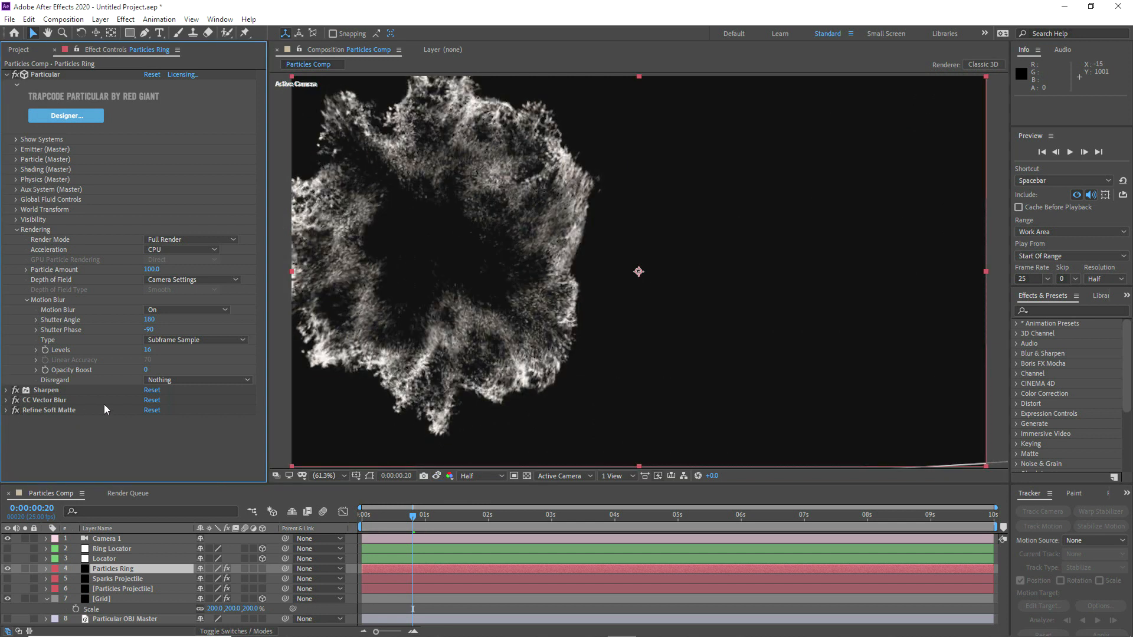
# Step: Duplicate the Particles Ring layer as Sparks Ring and hide the original
pyautogui.click(97, 581)
pyautogui.click(105, 571)
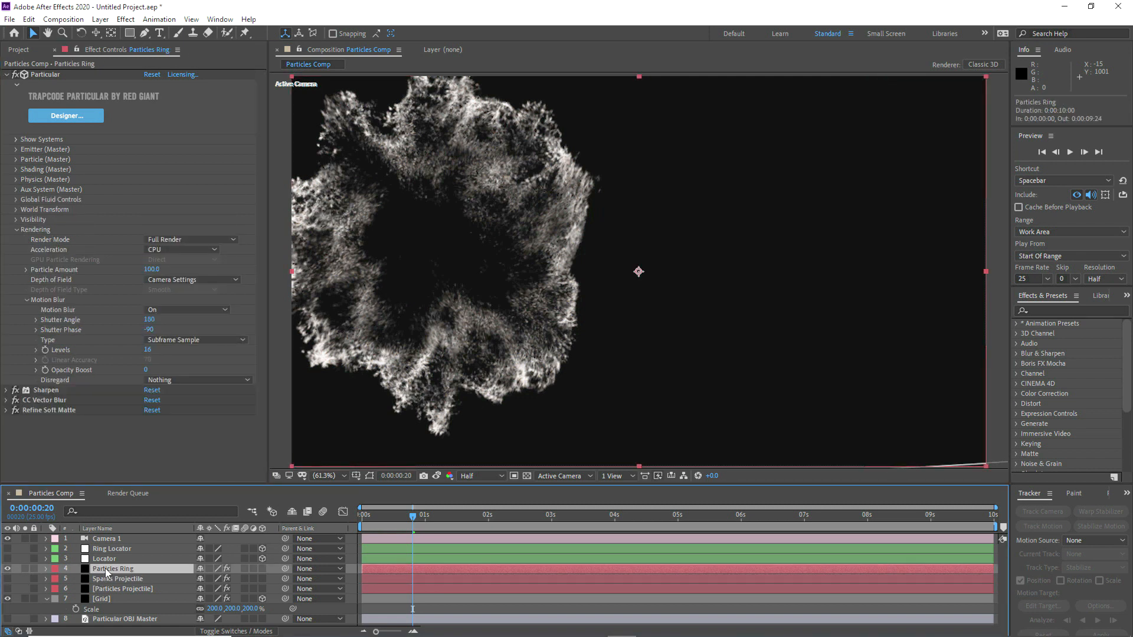
pyautogui.hotkey('ctrl', 'd')
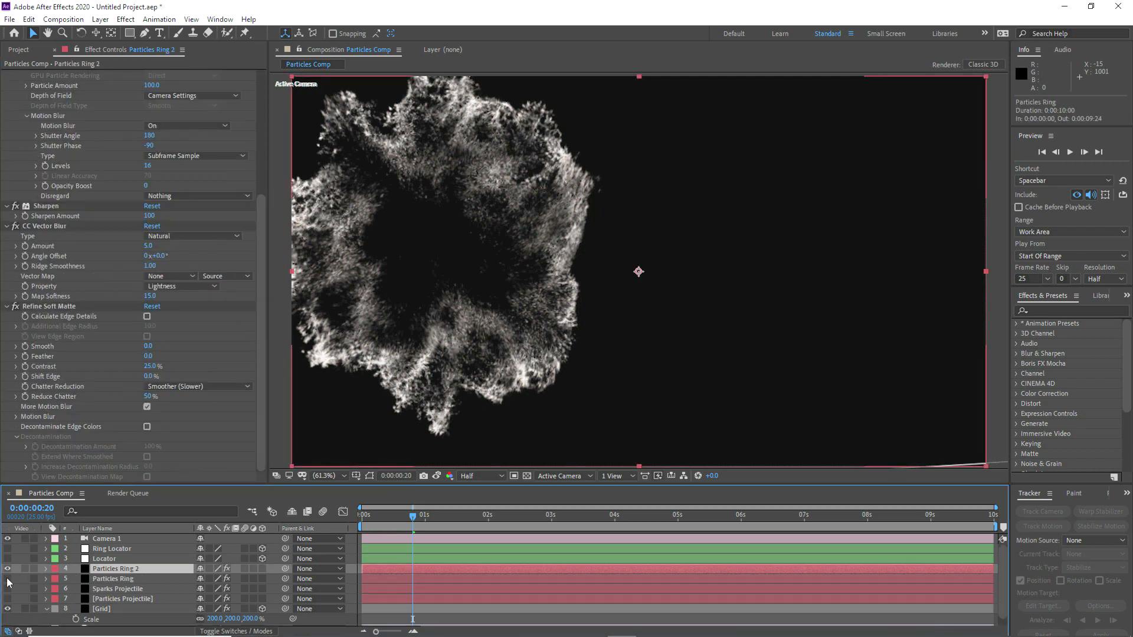
pyautogui.press('Return')
pyautogui.moveTo(121, 569); pyautogui.dragTo(84, 569)
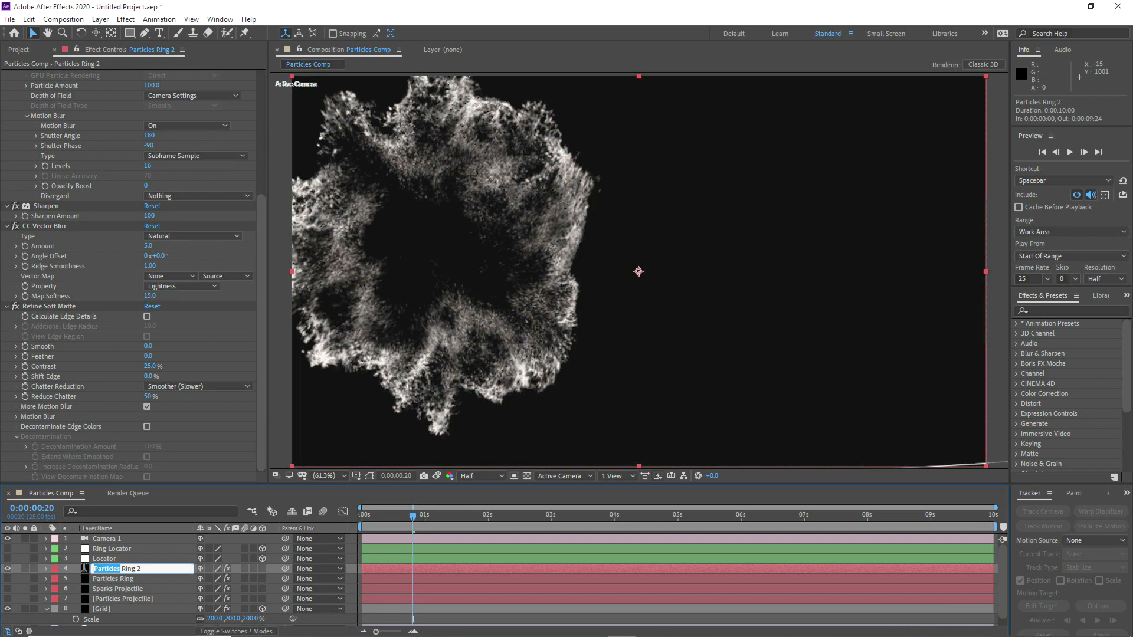
pyautogui.write('Sparks')
pyautogui.press('Return')
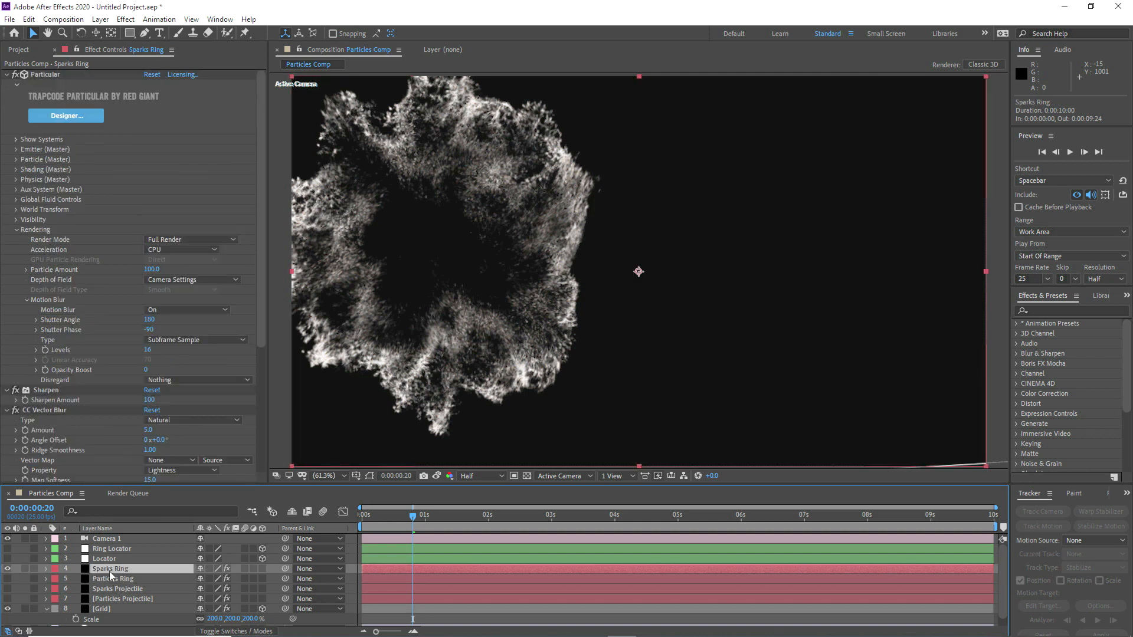
# Step: Collapse and disable Sharpen, CC Vector Blur and Refine Soft Matte on Sparks Ring
pyautogui.click(7, 390)
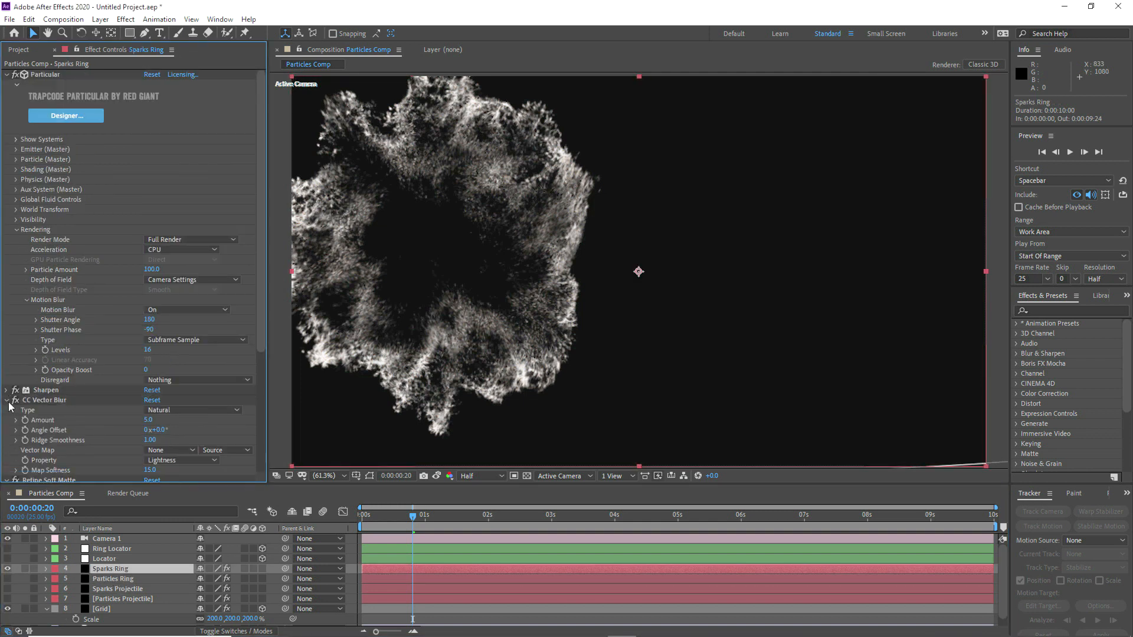
pyautogui.click(7, 403)
pyautogui.click(7, 412)
pyautogui.click(16, 410)
pyautogui.click(15, 400)
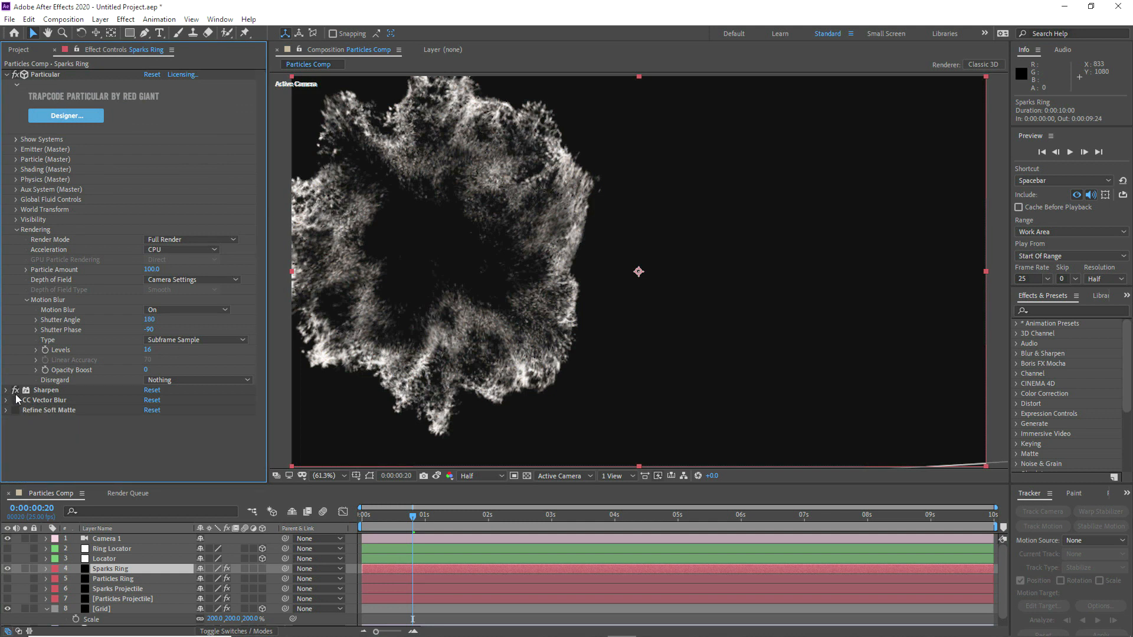
pyautogui.click(16, 391)
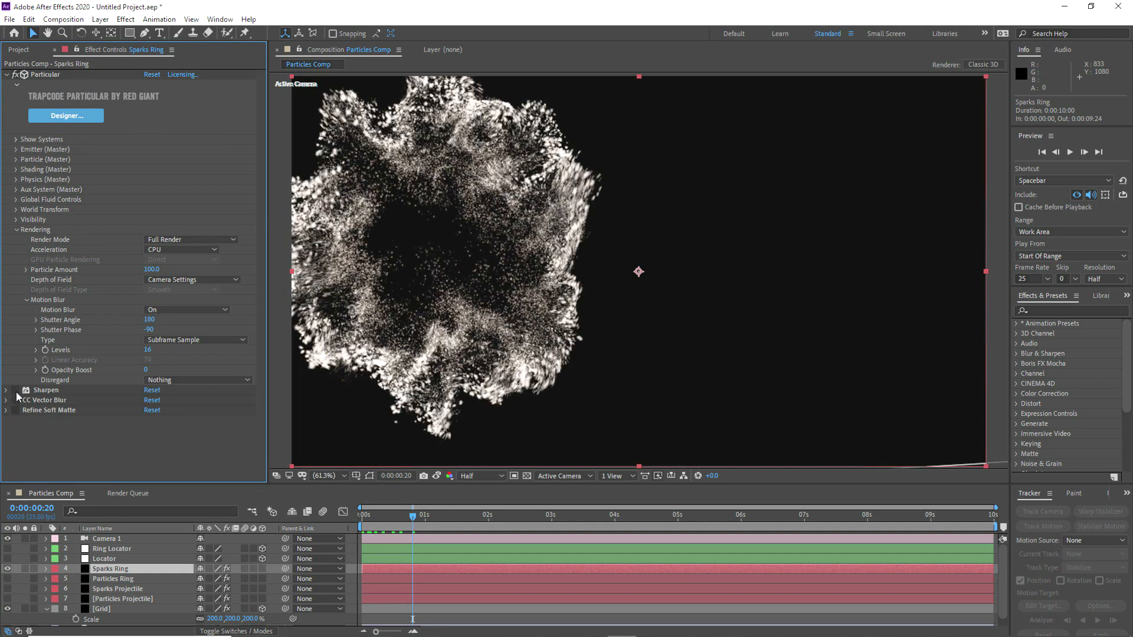
# Step: In the Particle (Master) settings of Sparks Ring, set Opacity to 0 so only the aux particles render
pyautogui.click(16, 230)
pyautogui.click(16, 160)
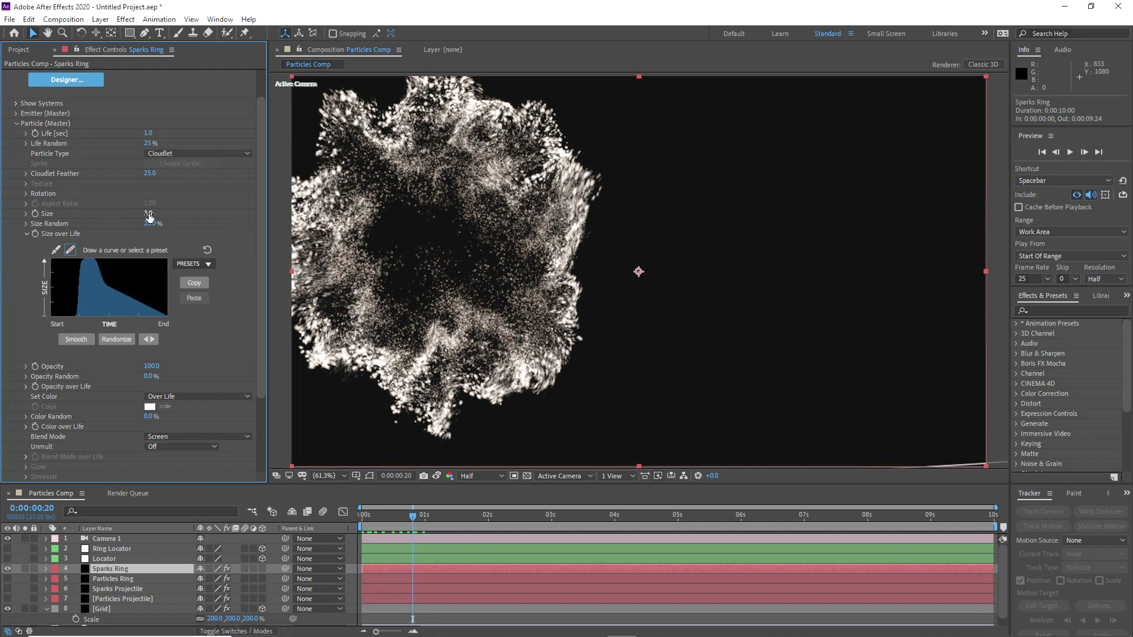
pyautogui.click(152, 367)
pyautogui.press('Return')
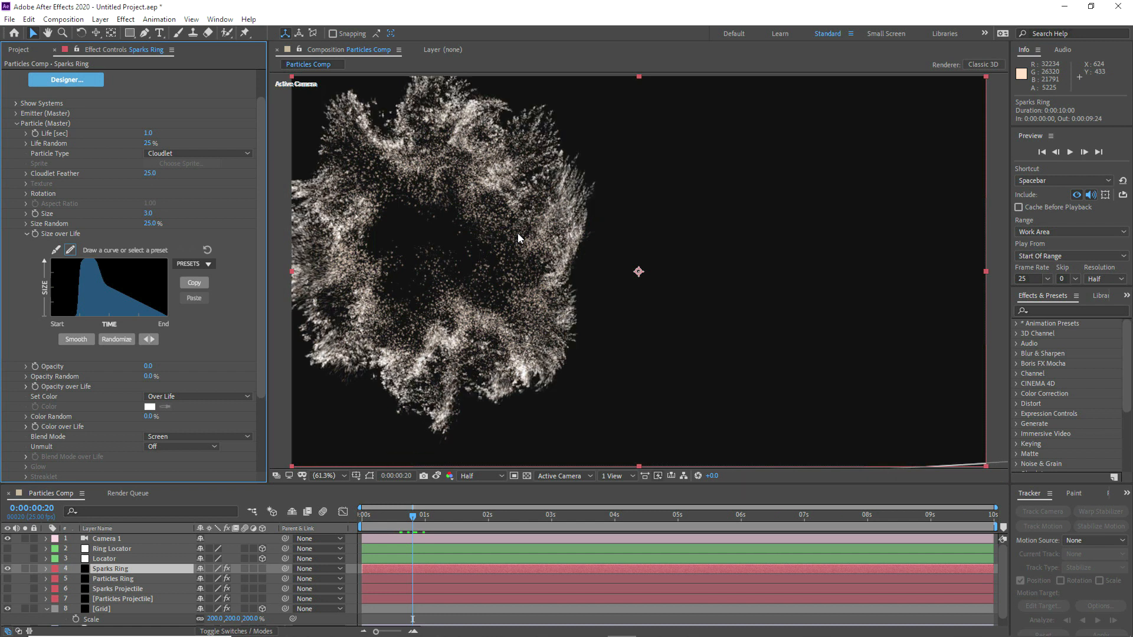
pyautogui.click(16, 124)
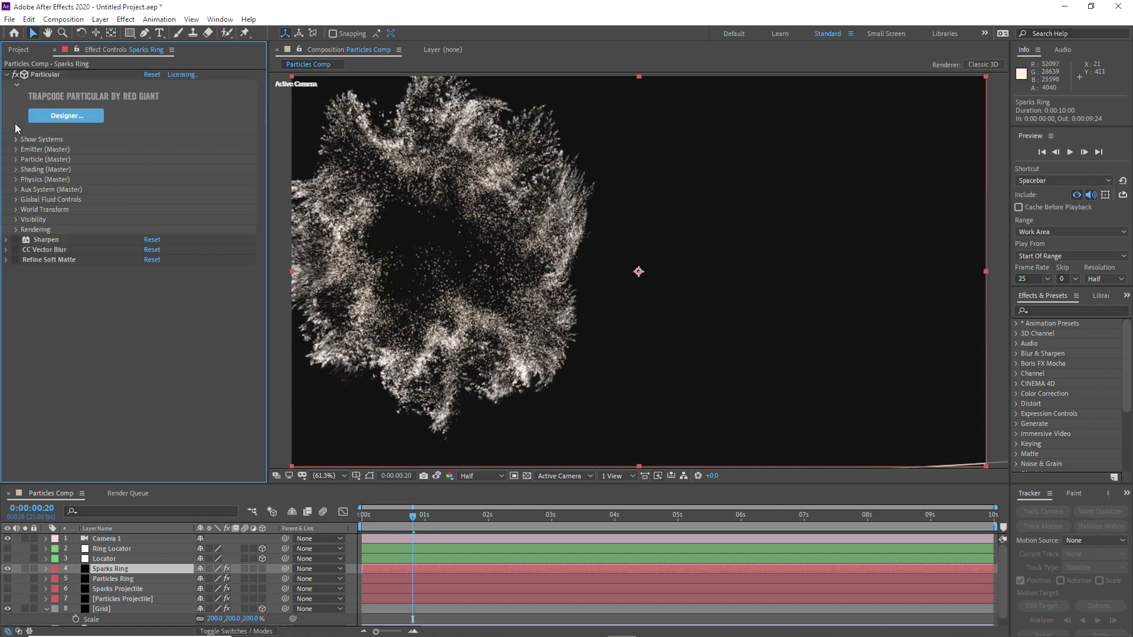
# Step: In the Aux System (Master) settings of Sparks Ring, set Emit Probability to 5%
pyautogui.click(17, 190)
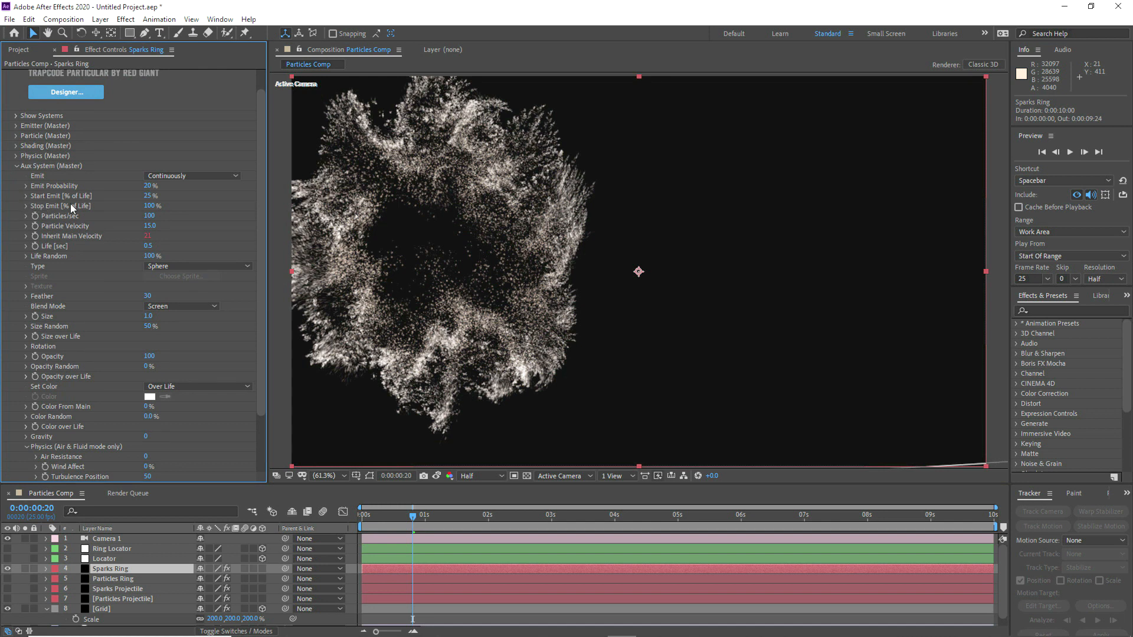
pyautogui.click(146, 187)
pyautogui.write('5')
pyautogui.press('Return')
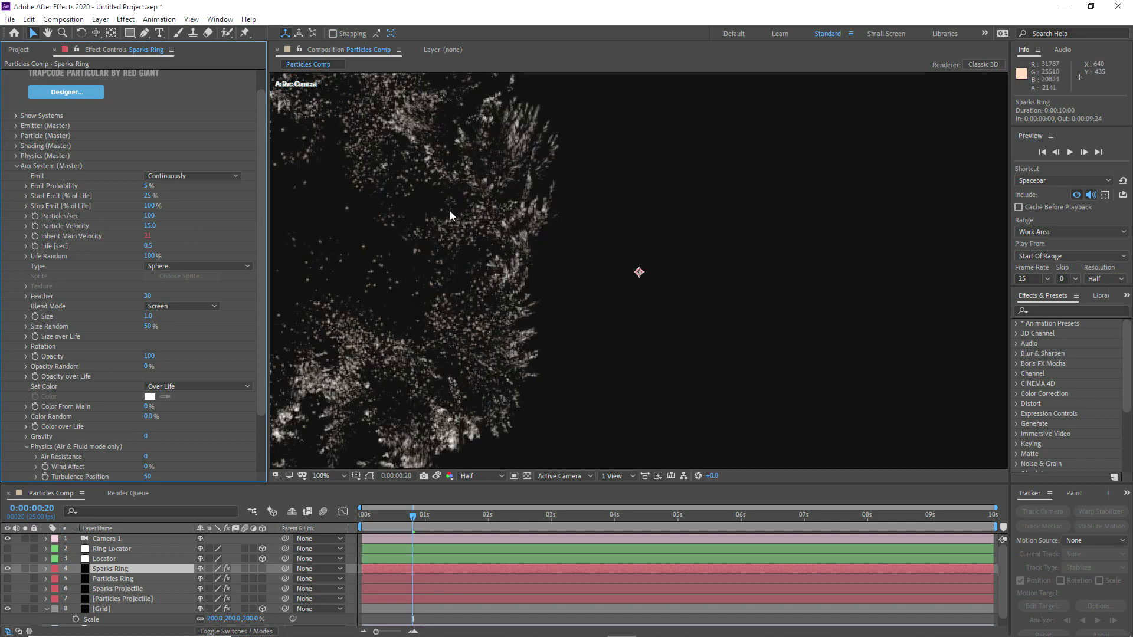
# Step: Set the aux Particle Velocity to 0 and inspect the spark trails up close at +2.5 preview exposure, resetting the exposure to finish
pyautogui.scroll(4, 454, 212)
pyautogui.moveTo(711, 475); pyautogui.dragTo(664, 477)
pyautogui.click(151, 226)
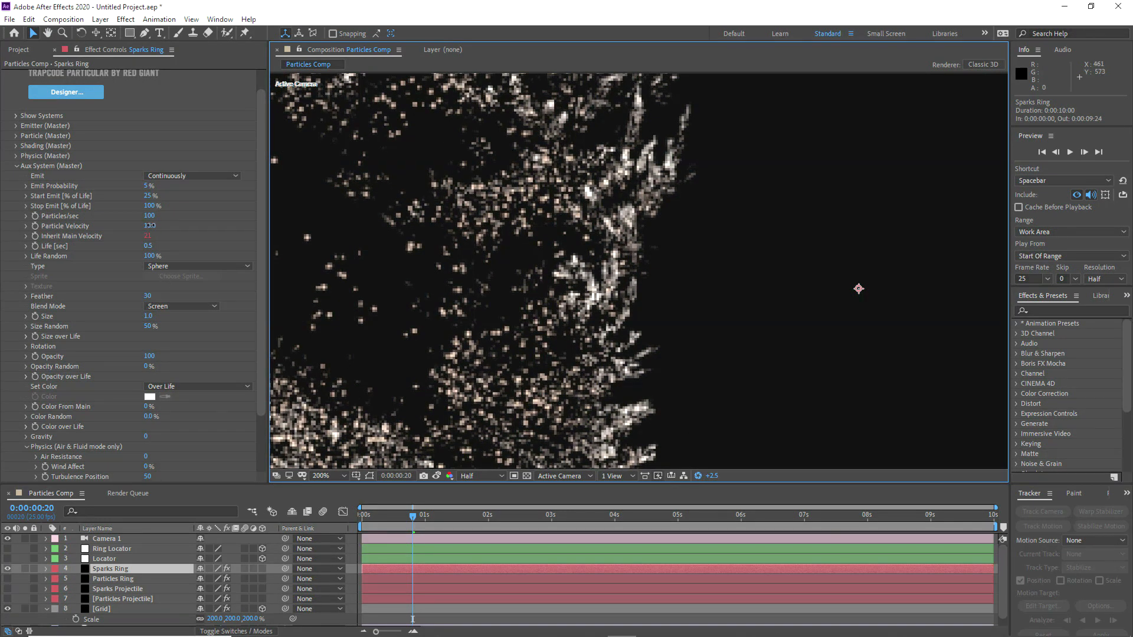
pyautogui.press('Return')
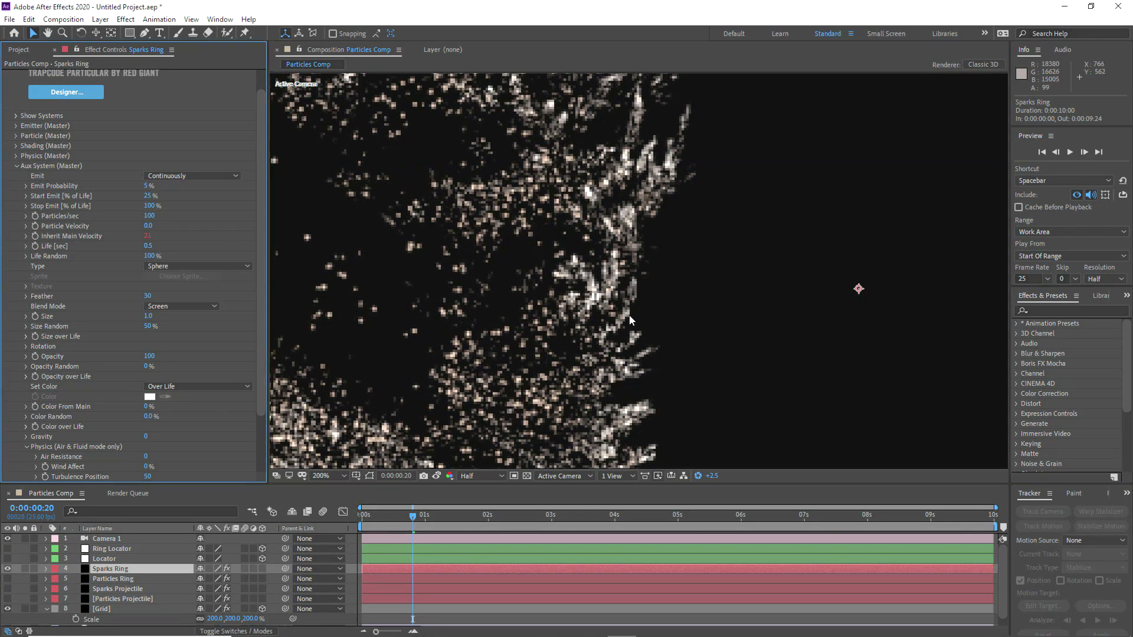
pyautogui.scroll(2, 611, 320)
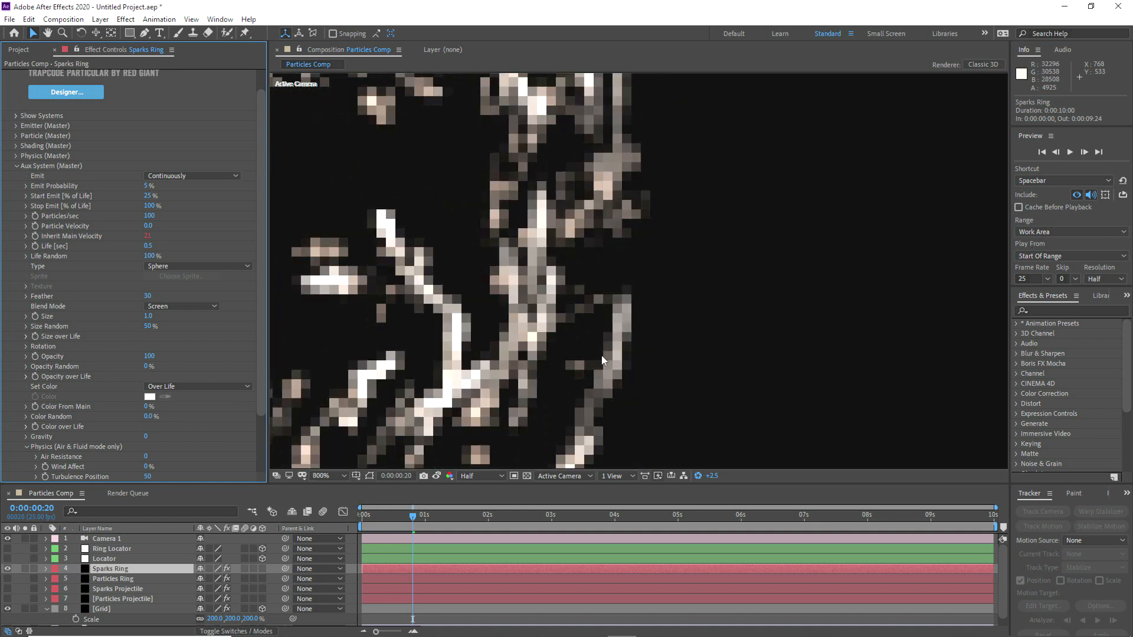
pyautogui.click(325, 478)
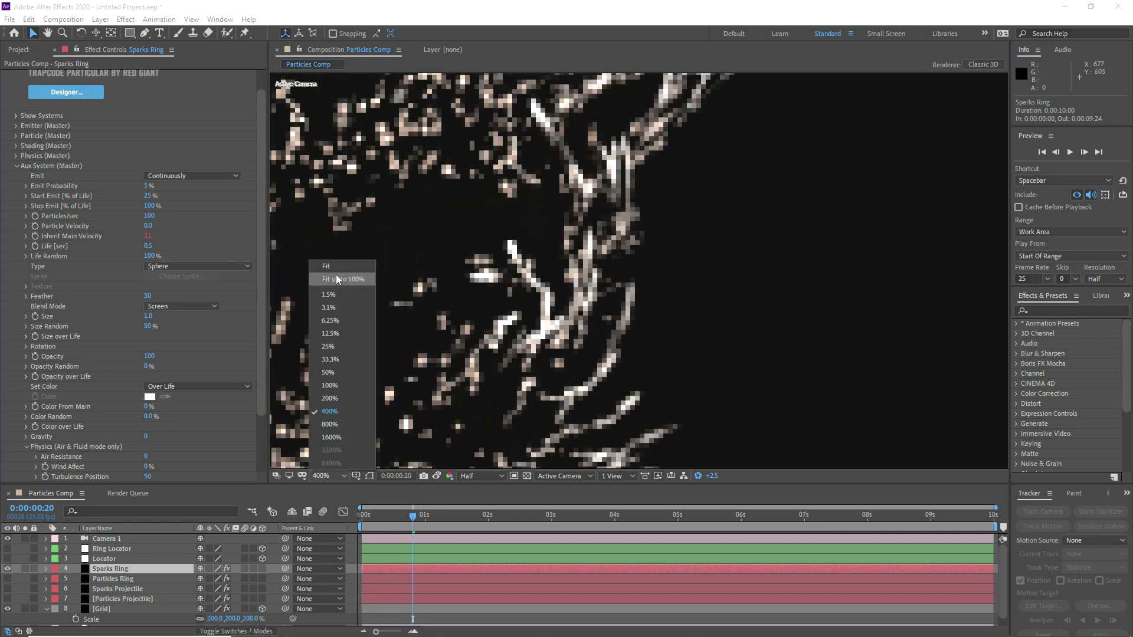
pyautogui.click(334, 270)
pyautogui.click(697, 477)
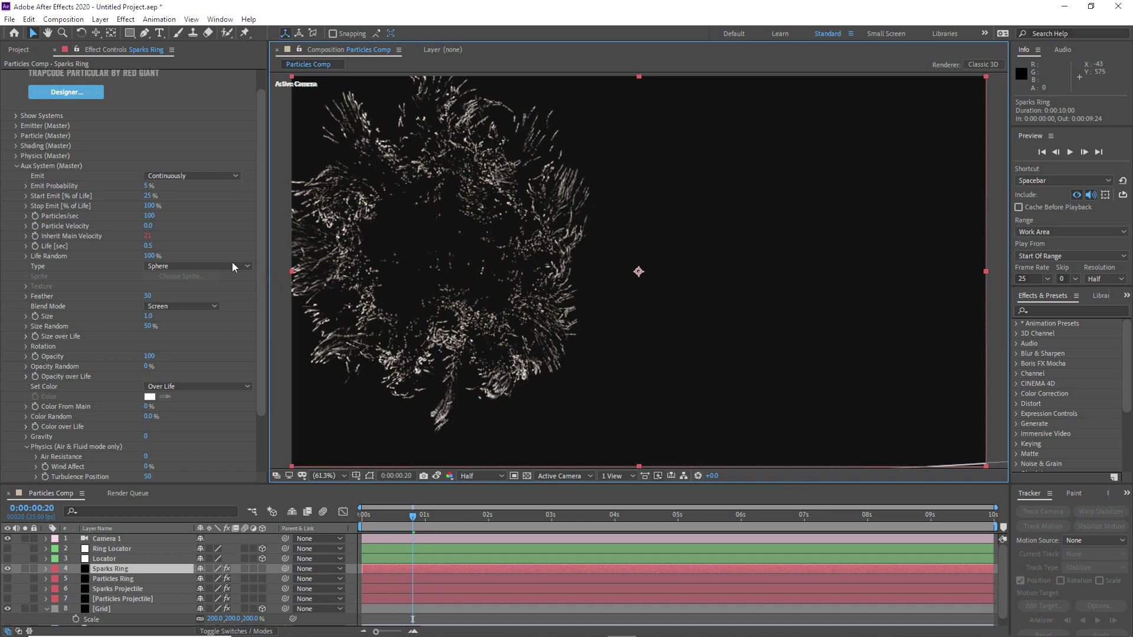
# Step: In the Aux System (Master) settings of Sparks Ring, set Inherit Main Velocity to 50 and Life Random to 0%
pyautogui.keyDown('alt'); pyautogui.click(34, 237); pyautogui.keyUp('alt')
pyautogui.click(149, 237)
pyautogui.write('50')
pyautogui.press('Return')
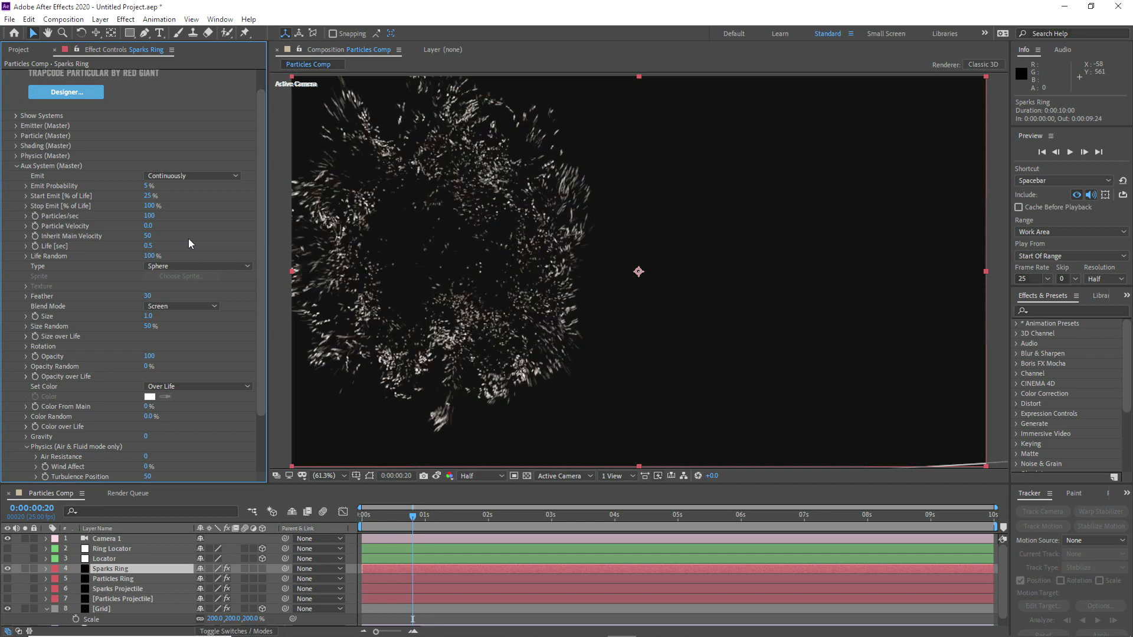
pyautogui.click(149, 257)
pyautogui.write('0')
pyautogui.press('Return')
# Step: Set the aux Size Random of Sparks Ring to 25%
pyautogui.press('h')
pyautogui.moveTo(405, 252); pyautogui.dragTo(484, 246)
pyautogui.press('v')
pyautogui.scroll(-3, 71, 278)
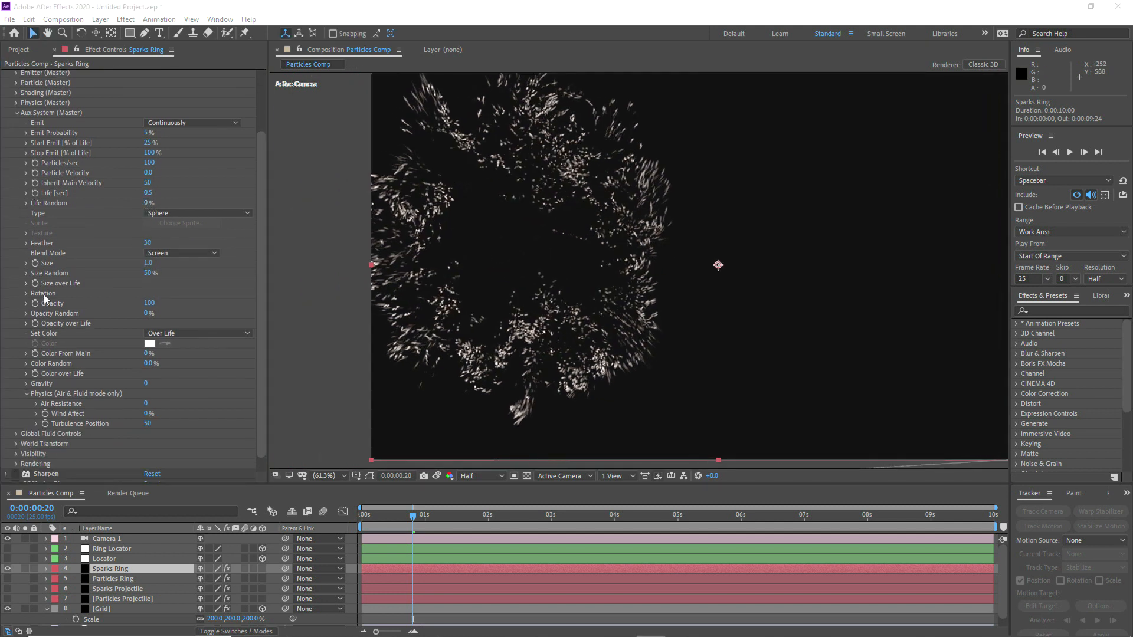
pyautogui.click(148, 274)
pyautogui.write('25')
pyautogui.press('Return')
# Step: Apply the linear descending preset to the aux Size over Life curve, then collapse the curve and the Aux System group
pyautogui.click(26, 284)
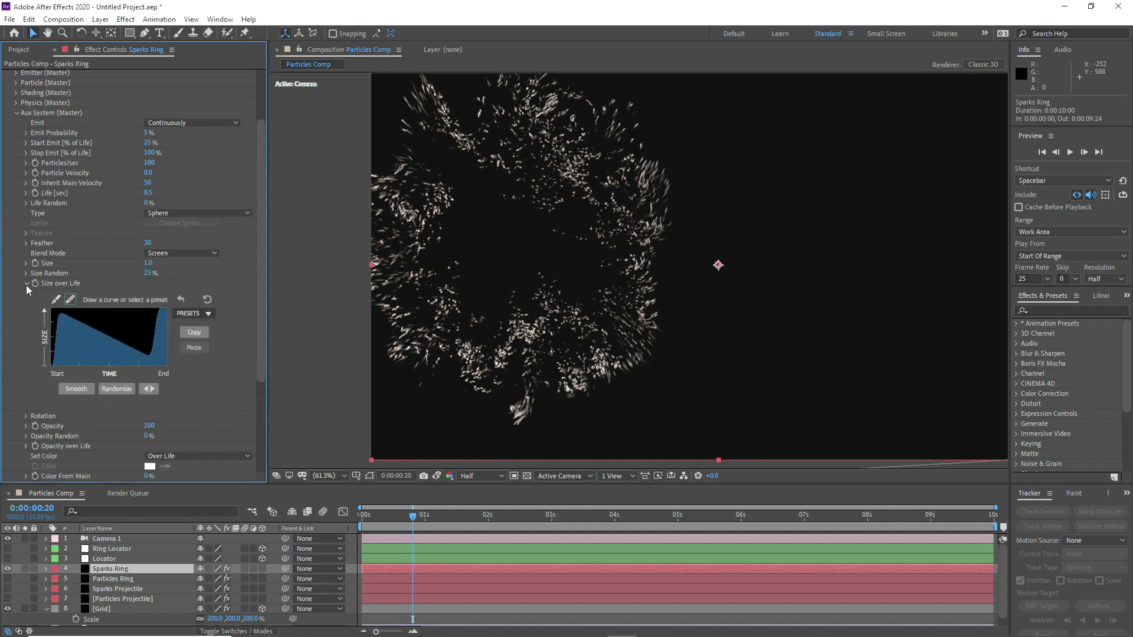
pyautogui.click(198, 317)
pyautogui.click(196, 341)
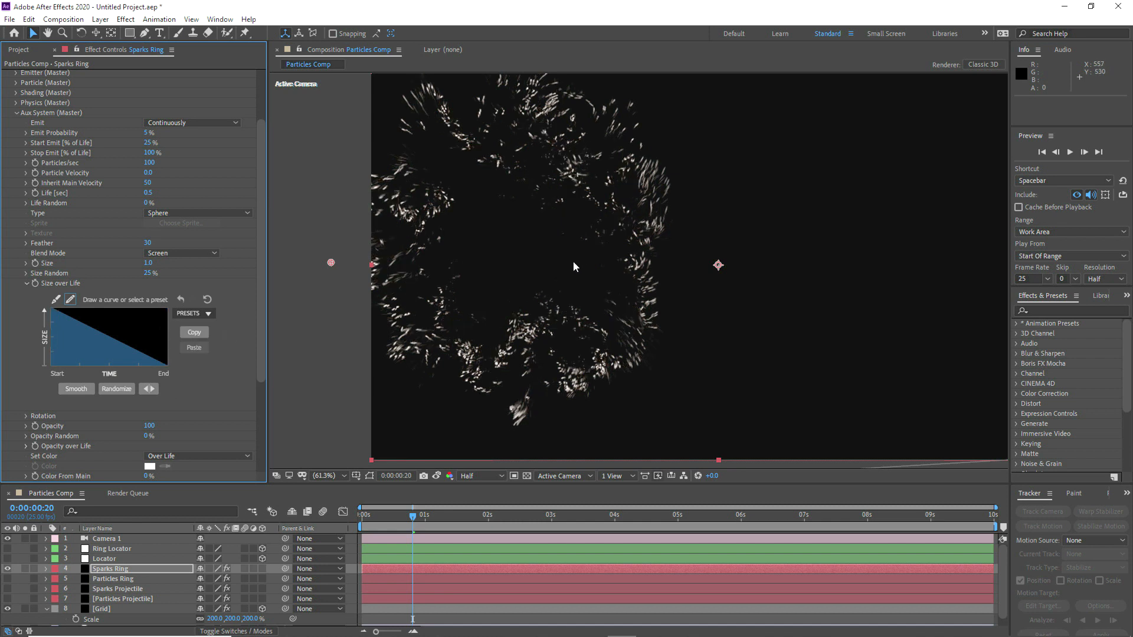
pyautogui.click(27, 284)
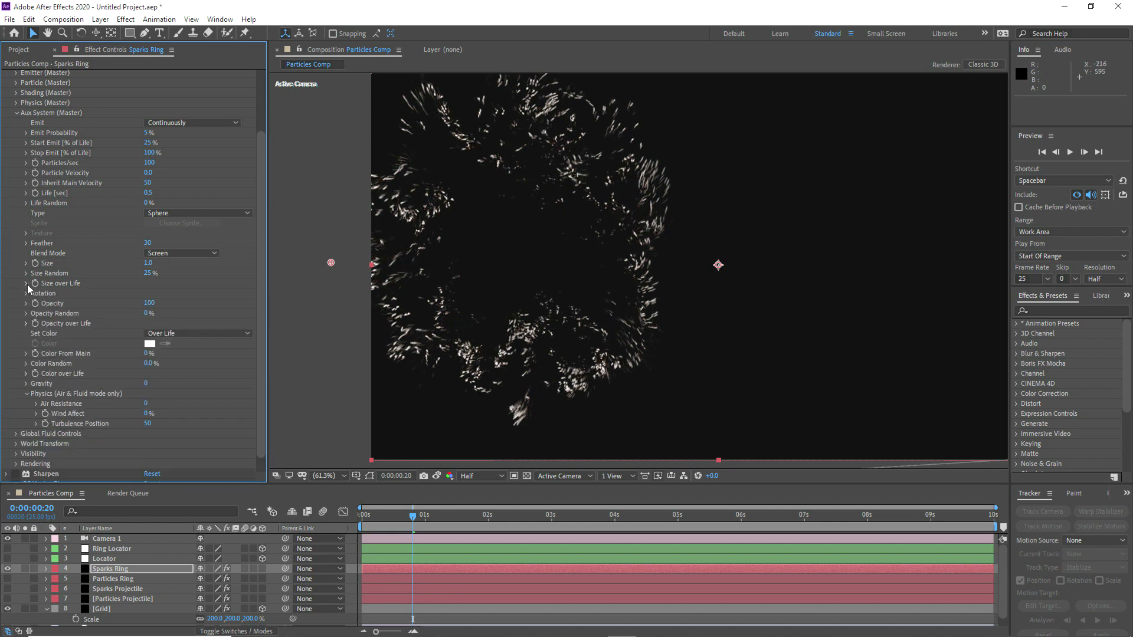
pyautogui.scroll(3, 41, 200)
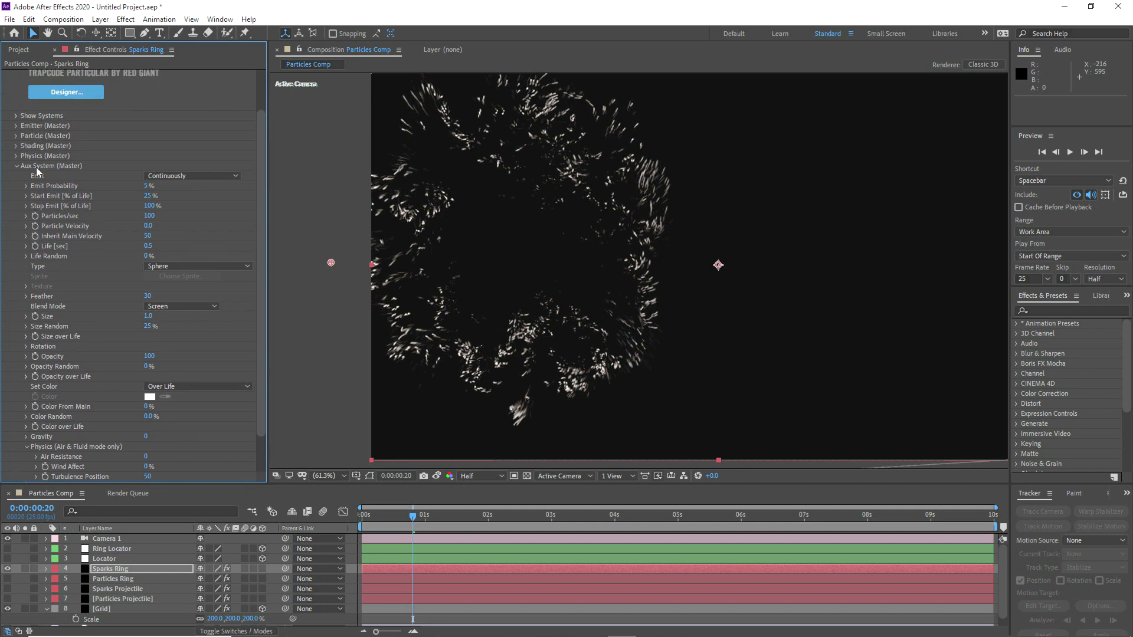
pyautogui.click(16, 167)
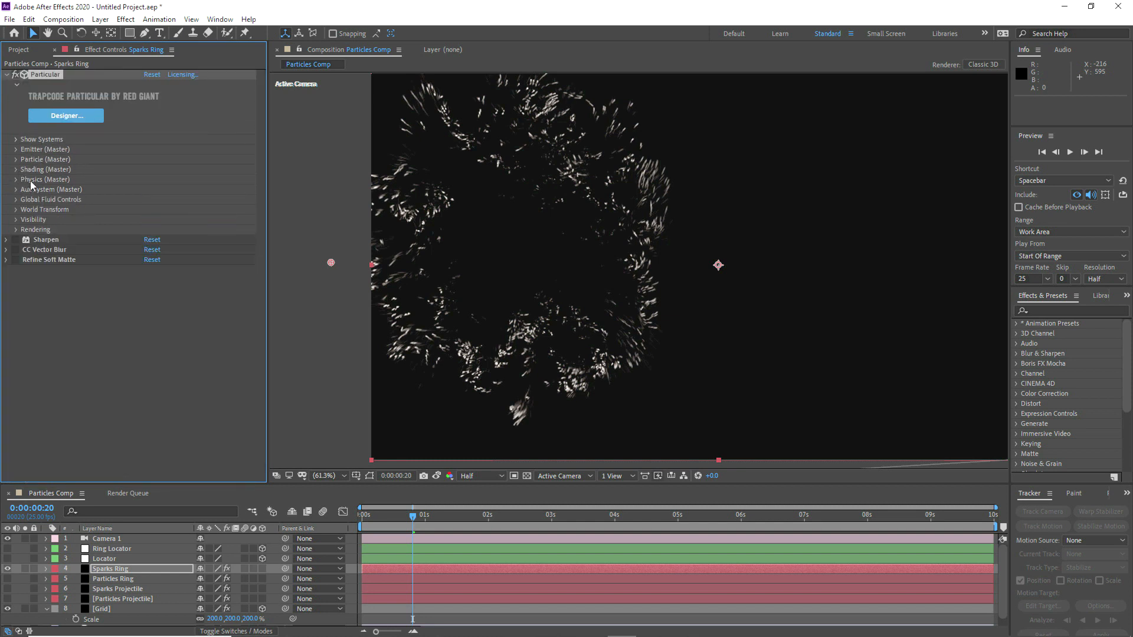
# Step: Examine the Sparks Ring burst at several frames within the first second, returning to frame 20
pyautogui.click(153, 567)
pyautogui.click(373, 515)
pyautogui.click(383, 516)
pyautogui.click(398, 516)
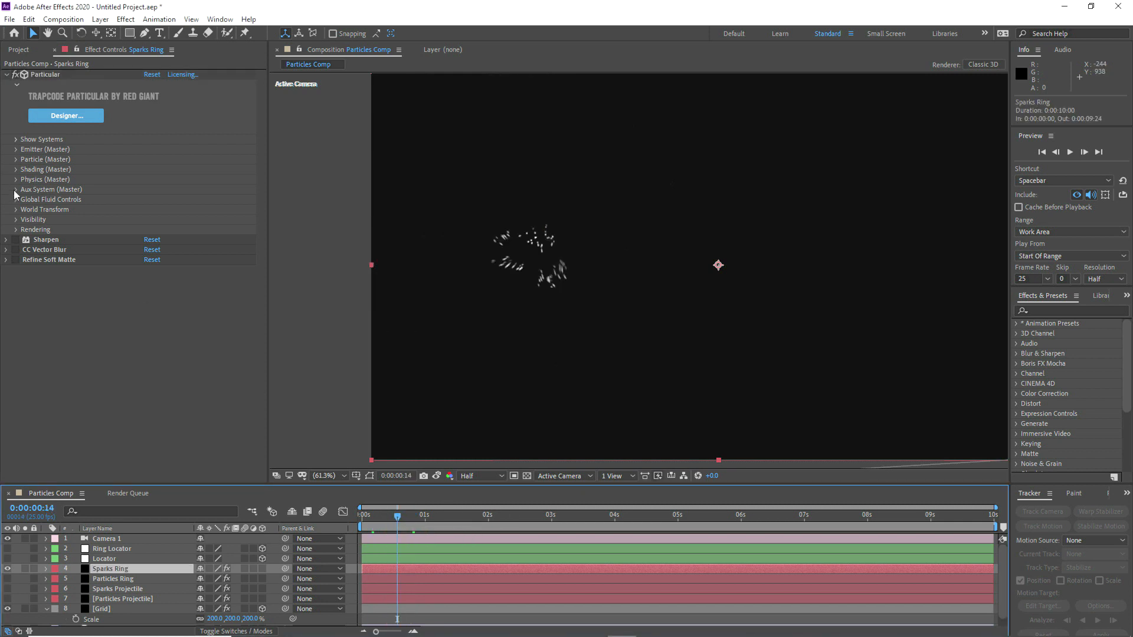
pyautogui.click(16, 189)
pyautogui.scroll(-3, 67, 266)
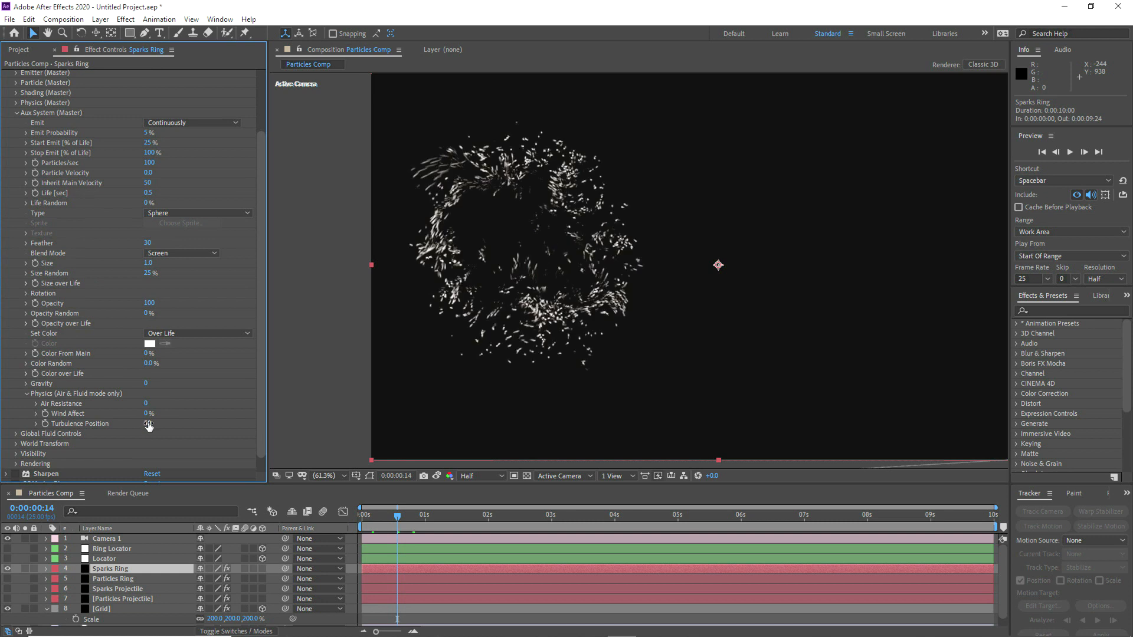
pyautogui.click(415, 517)
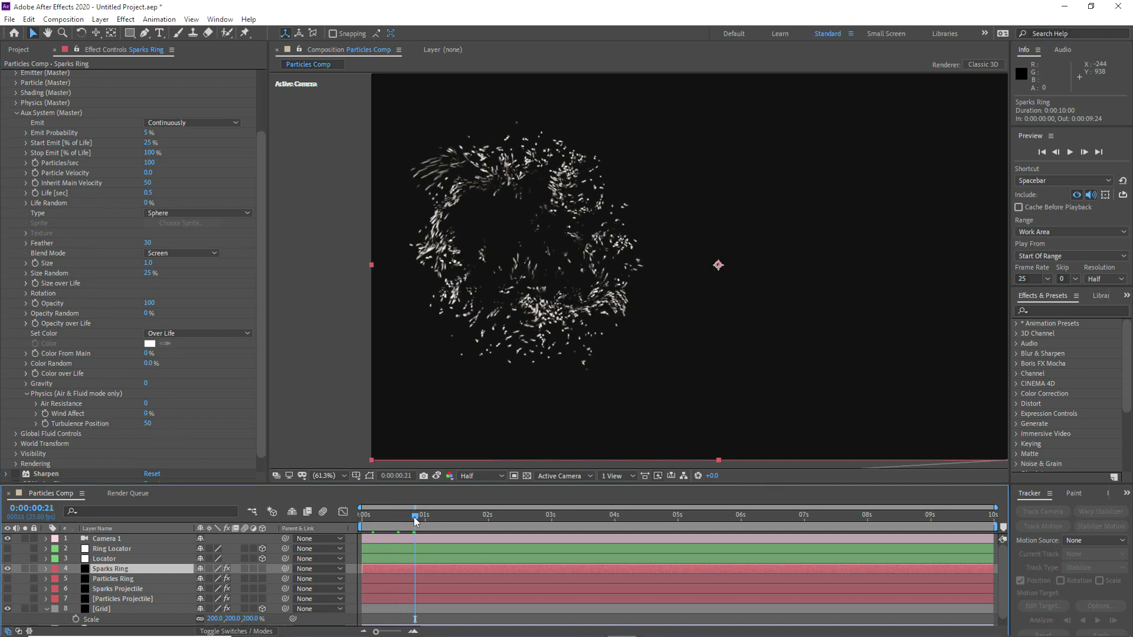
pyautogui.click(413, 517)
# Step: Switch the Sparks Ring physics model to Air and set the Turbulence Field's Scale to 25 and Evolution Speed to 100
pyautogui.scroll(3, 165, 259)
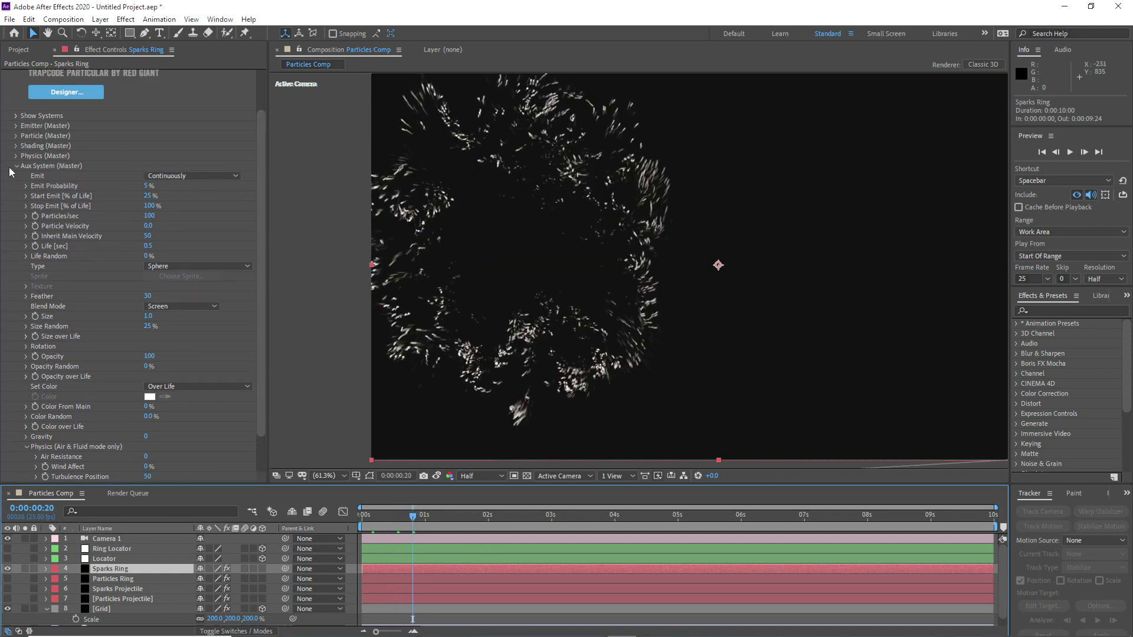
pyautogui.click(17, 156)
pyautogui.click(185, 166)
pyautogui.click(159, 177)
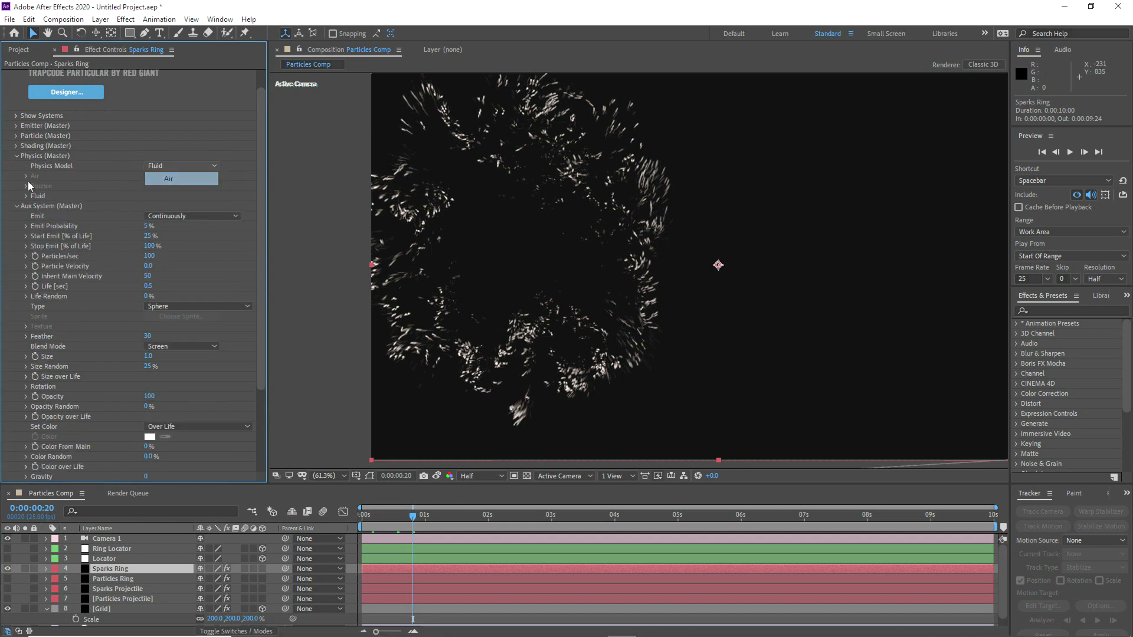
pyautogui.click(26, 196)
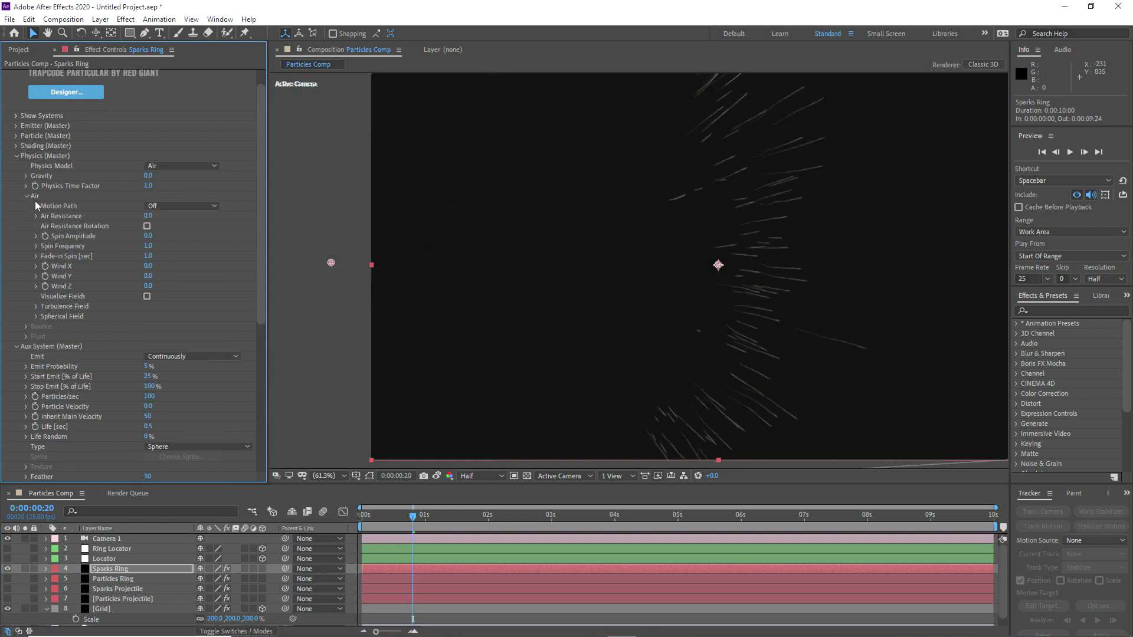
pyautogui.click(35, 307)
pyautogui.scroll(-1, 98, 317)
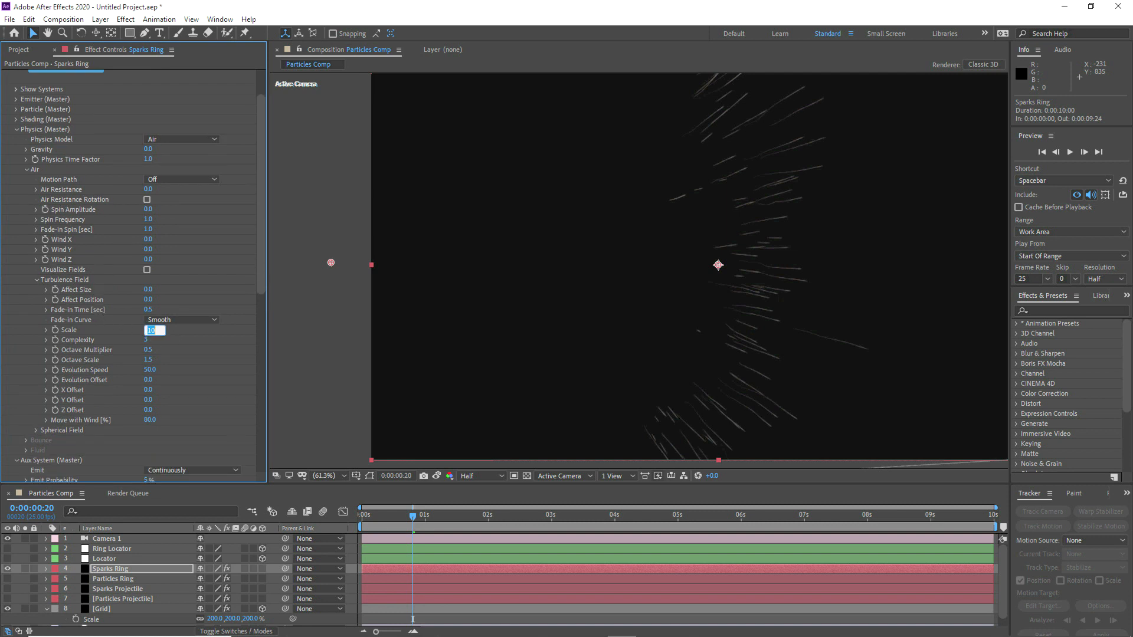
pyautogui.click(152, 371)
pyautogui.write('100')
pyautogui.press('Return')
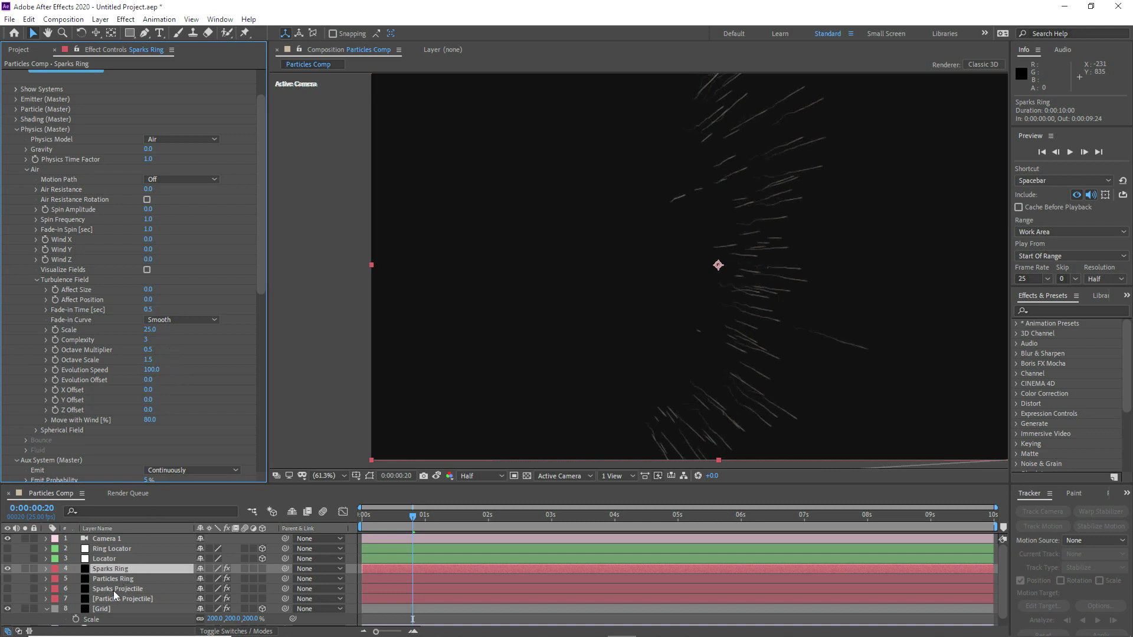
# Step: Switch the Sparks Projectile physics model to Air and set its Turbulence Field Evolution Speed to 100
pyautogui.click(118, 589)
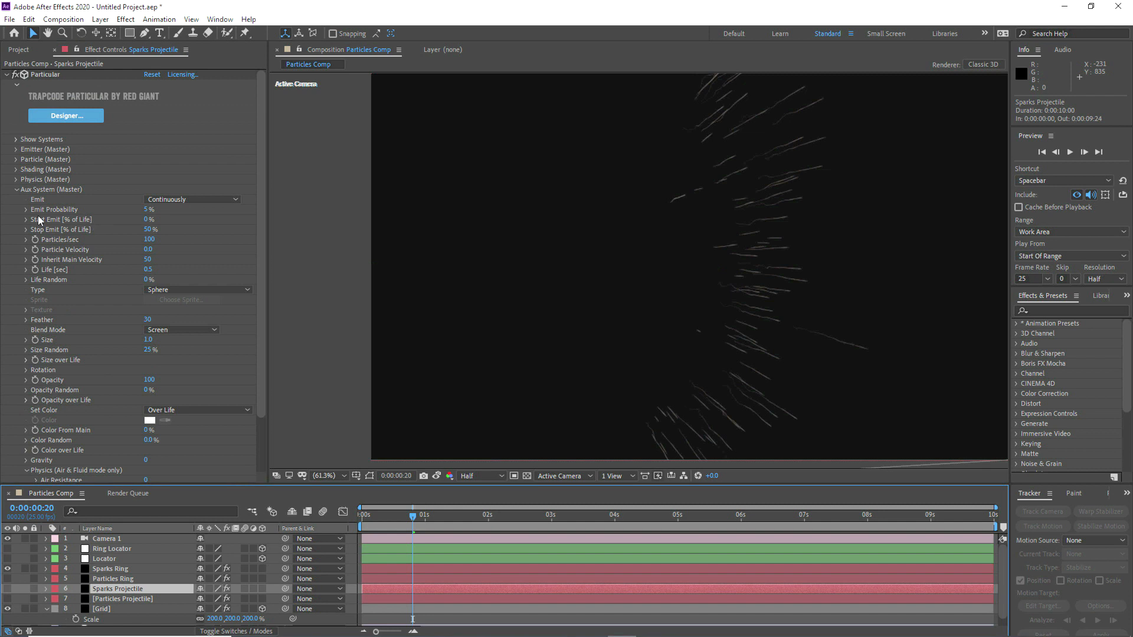
pyautogui.click(14, 180)
pyautogui.click(173, 186)
pyautogui.click(172, 200)
pyautogui.click(150, 417)
pyautogui.write('100')
pyautogui.press('Return')
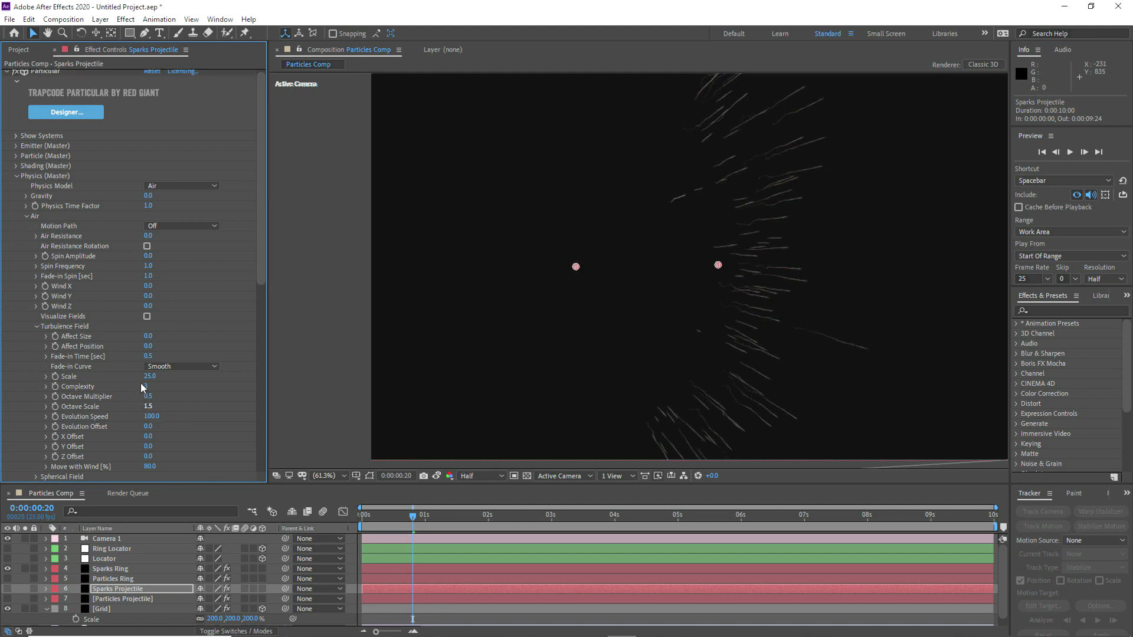
# Step: Set the Sparks Projectile physics model back to Fluid and collapse its Physics (Master) group
pyautogui.click(164, 186)
pyautogui.click(169, 201)
pyautogui.click(17, 176)
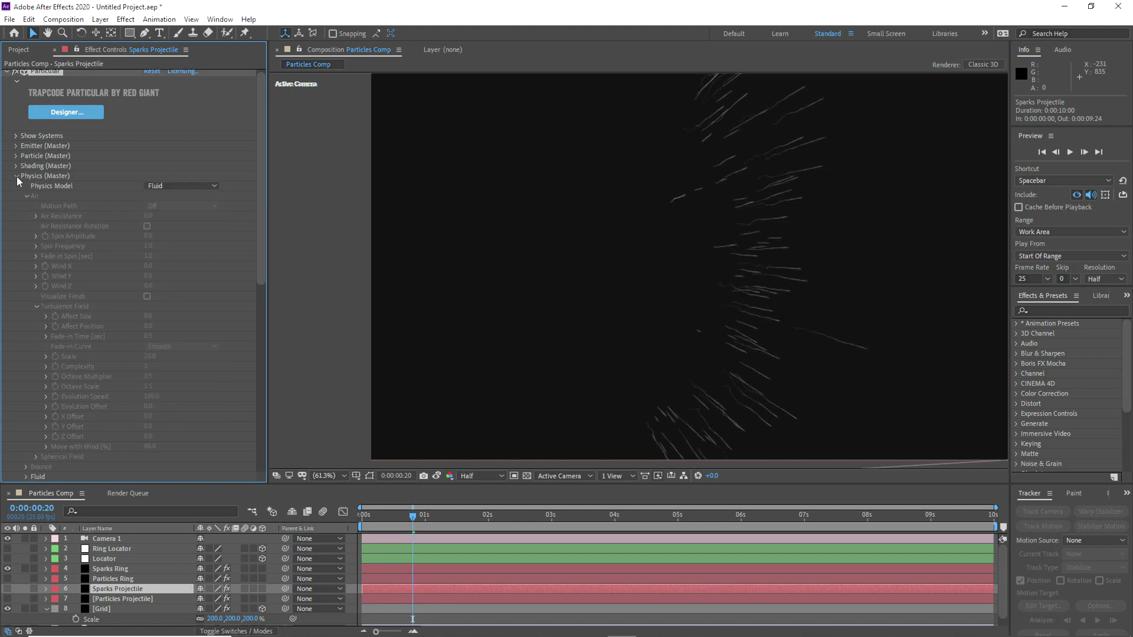
pyautogui.click(16, 186)
# Step: Set the Sparks Ring physics model back to Fluid and collapse its Physics (Master) group
pyautogui.click(102, 569)
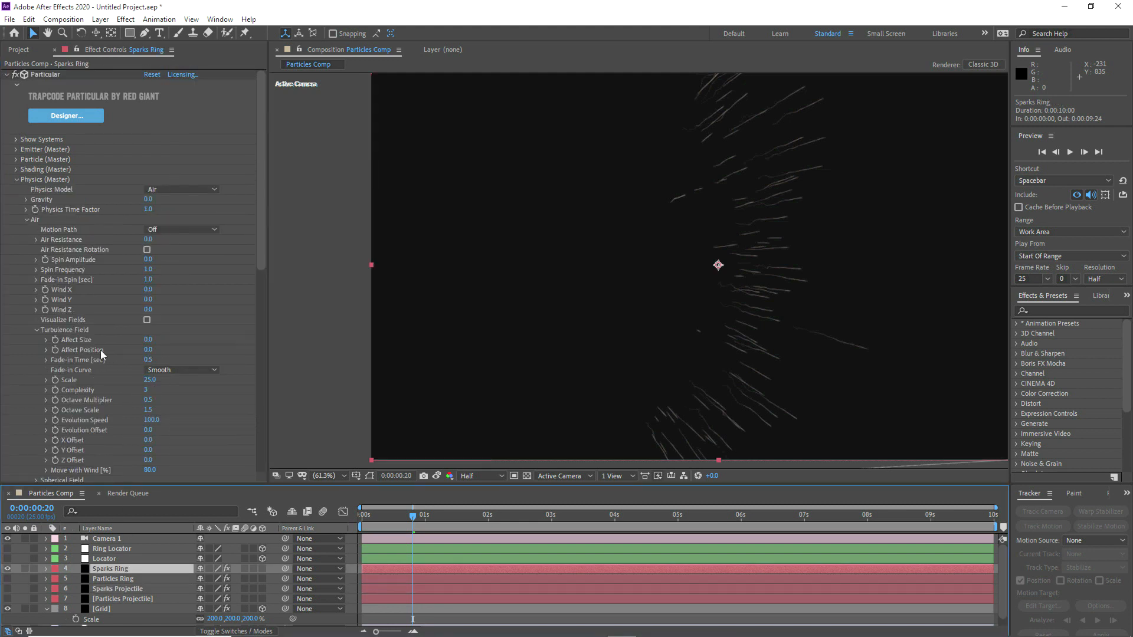
pyautogui.click(163, 189)
pyautogui.click(172, 228)
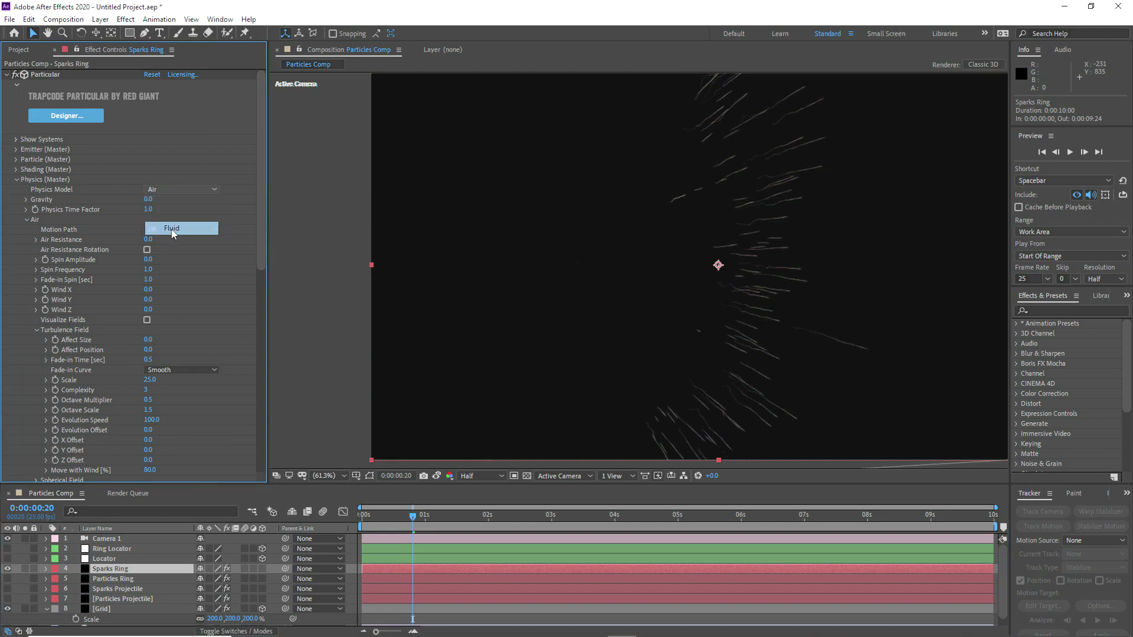
pyautogui.click(17, 179)
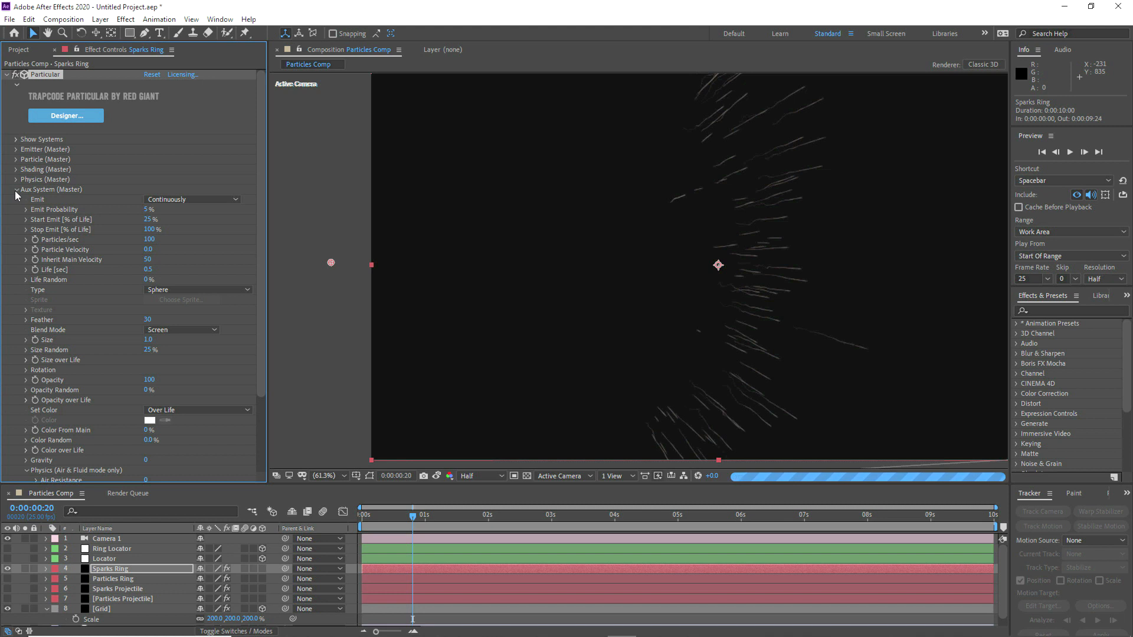
pyautogui.scroll(-1, 16, 193)
pyautogui.scroll(-1, 17, 189)
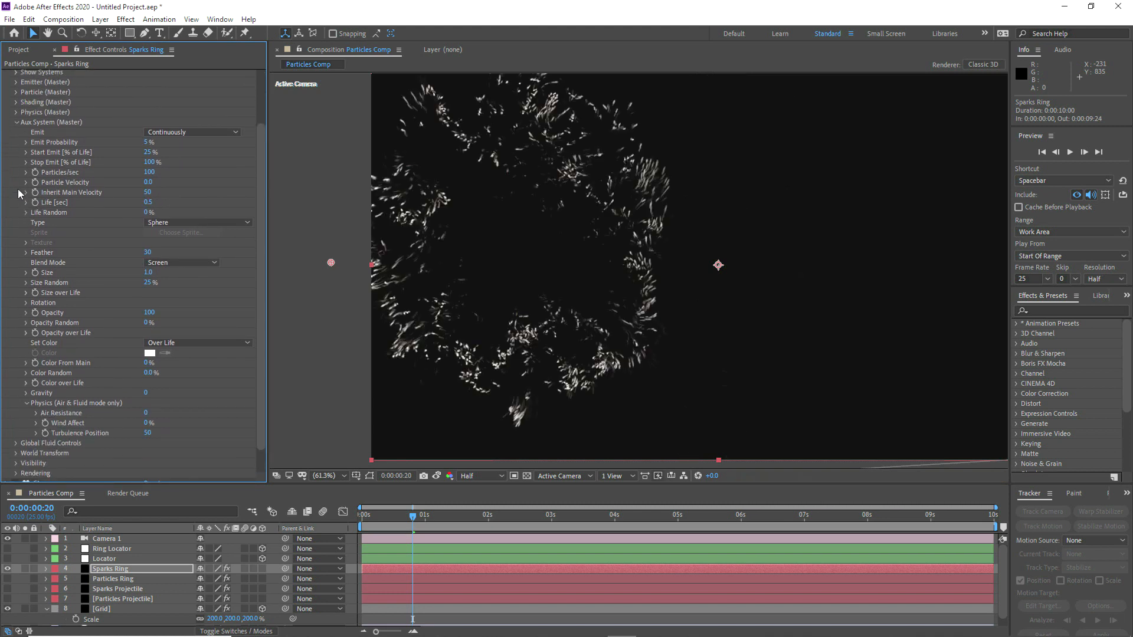
# Step: Check how the turbulent sparks evolve at successive frames from 0:00:00:05 to just past one second, ending at 0:00:00:22
pyautogui.click(374, 519)
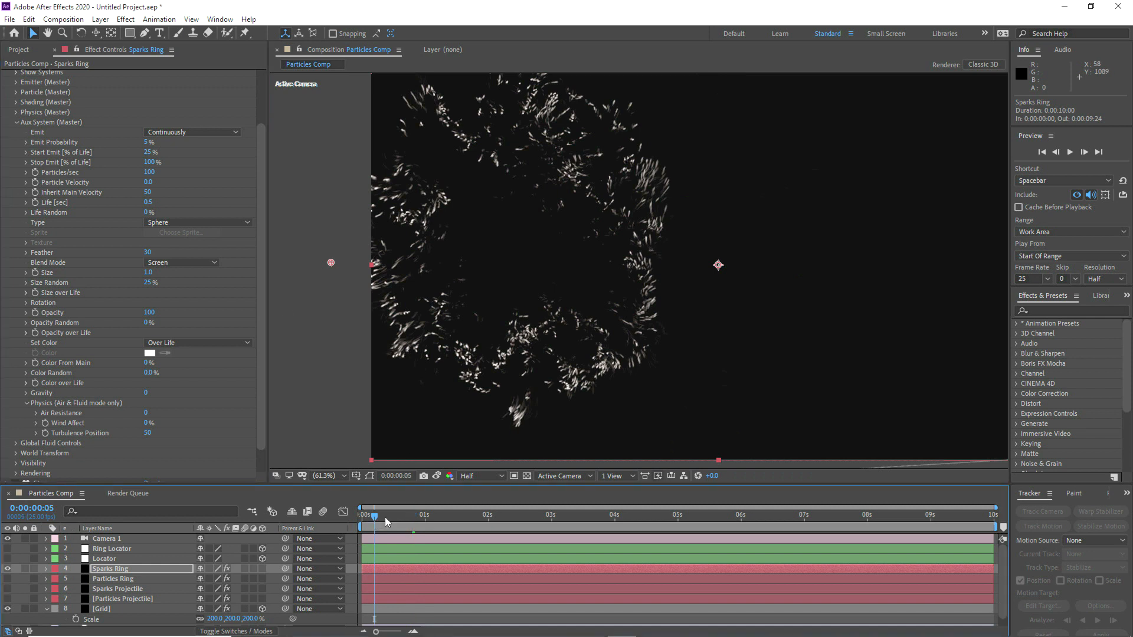
pyautogui.click(388, 517)
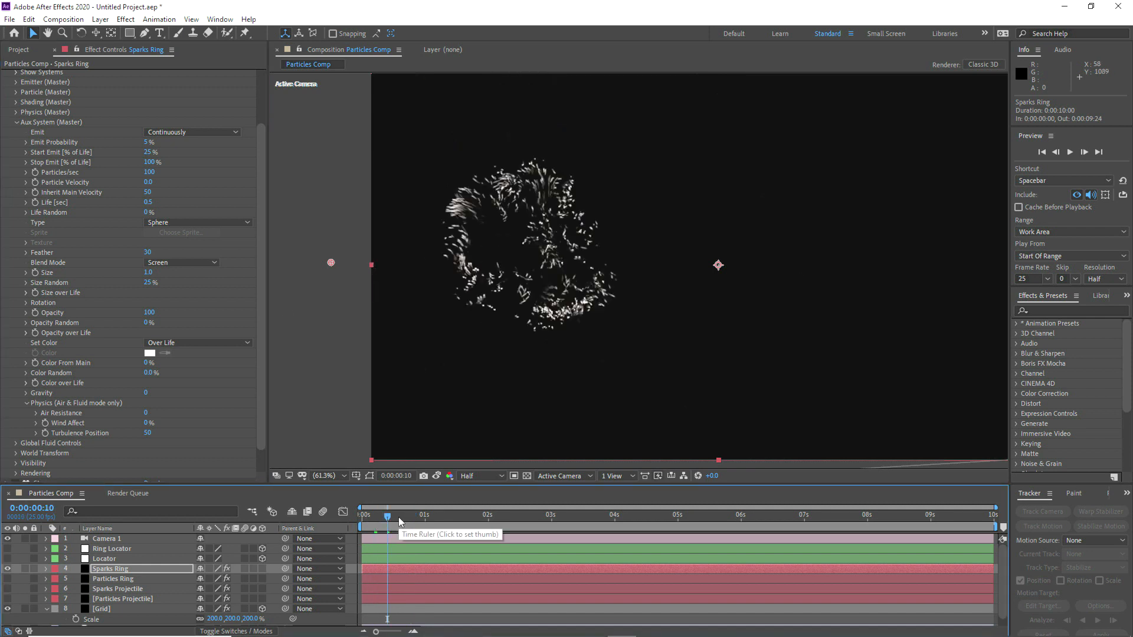
pyautogui.click(407, 517)
pyautogui.click(407, 517)
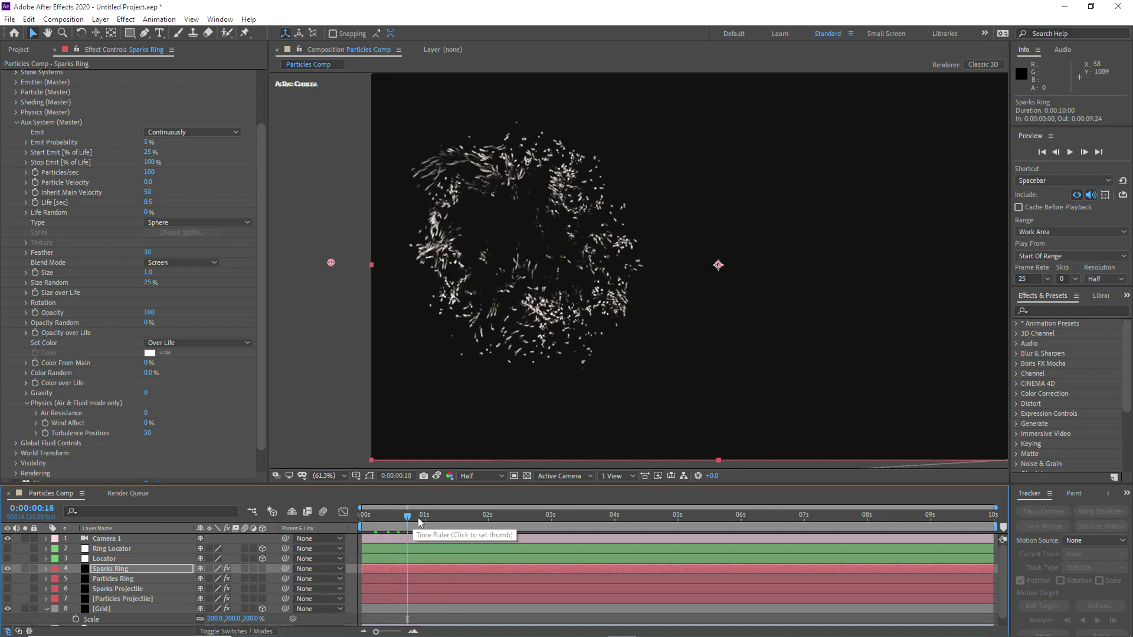
pyautogui.click(419, 519)
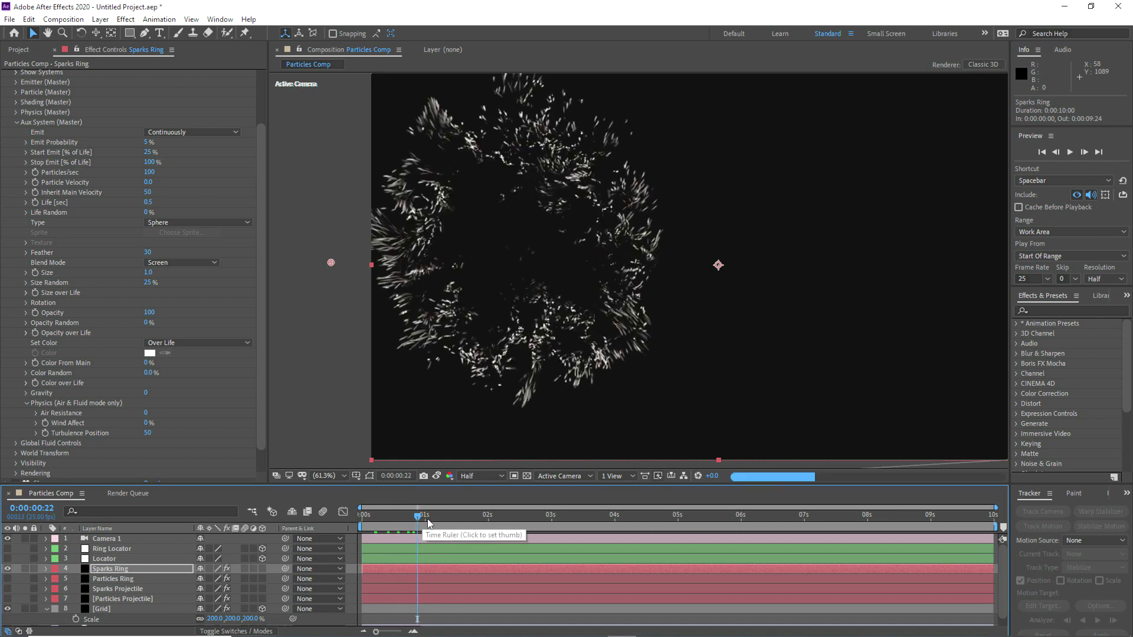
pyautogui.click(428, 518)
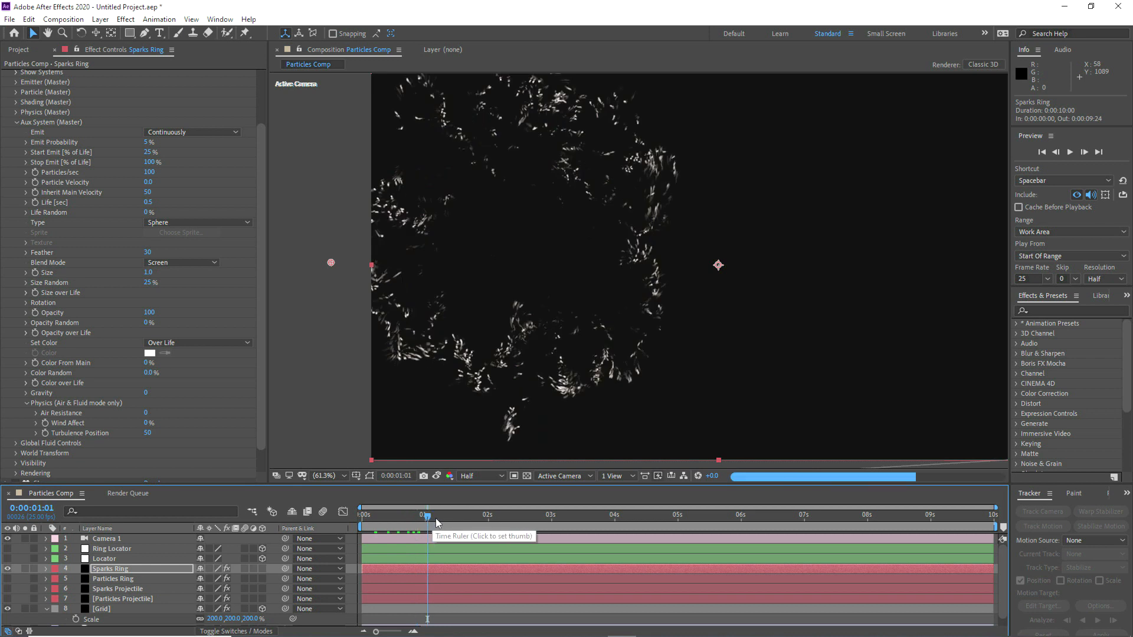
pyautogui.click(420, 518)
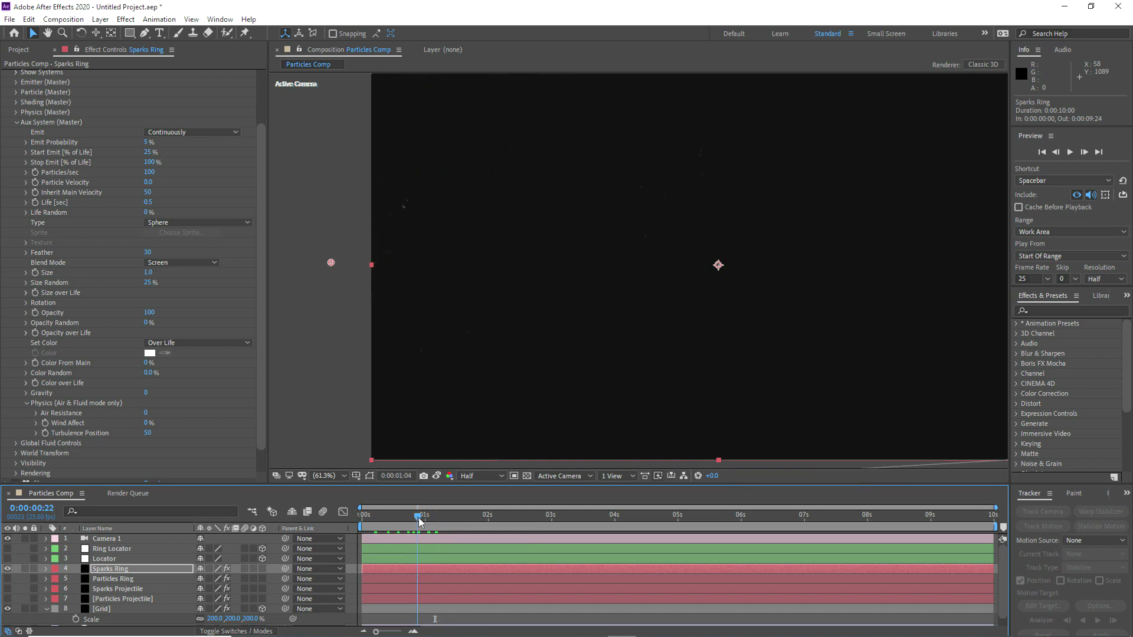
# Step: Collapse the Aux System group and delete the CC Vector Blur and Refine Soft Matte effects from Sparks Ring
pyautogui.click(16, 122)
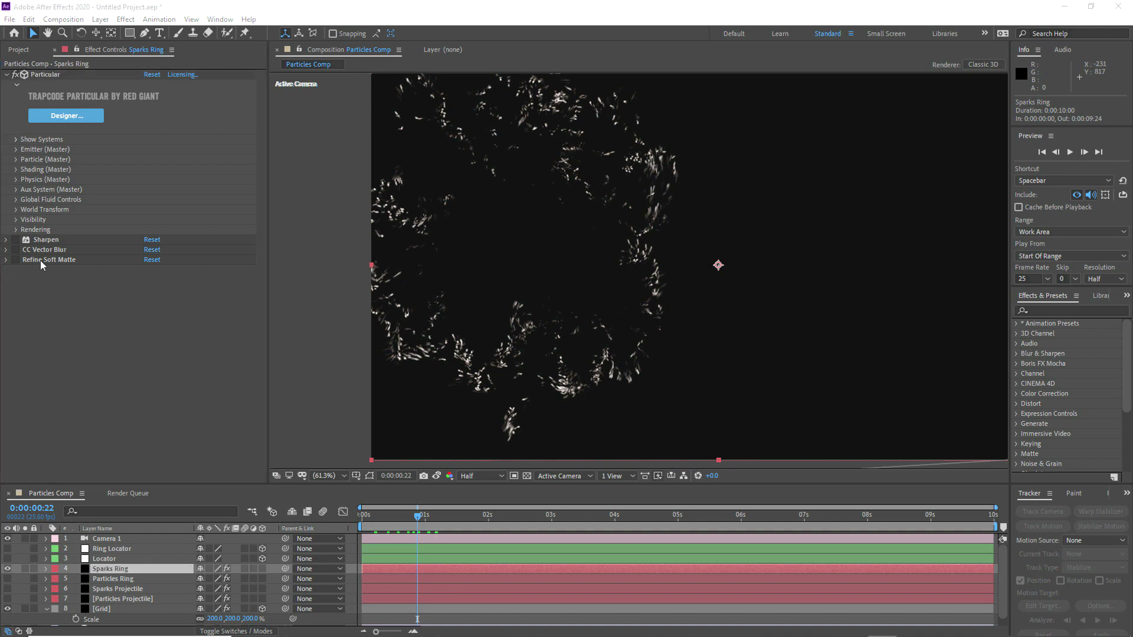
pyautogui.click(40, 260)
pyautogui.keyDown('shift'); pyautogui.click(38, 250); pyautogui.keyUp('shift')
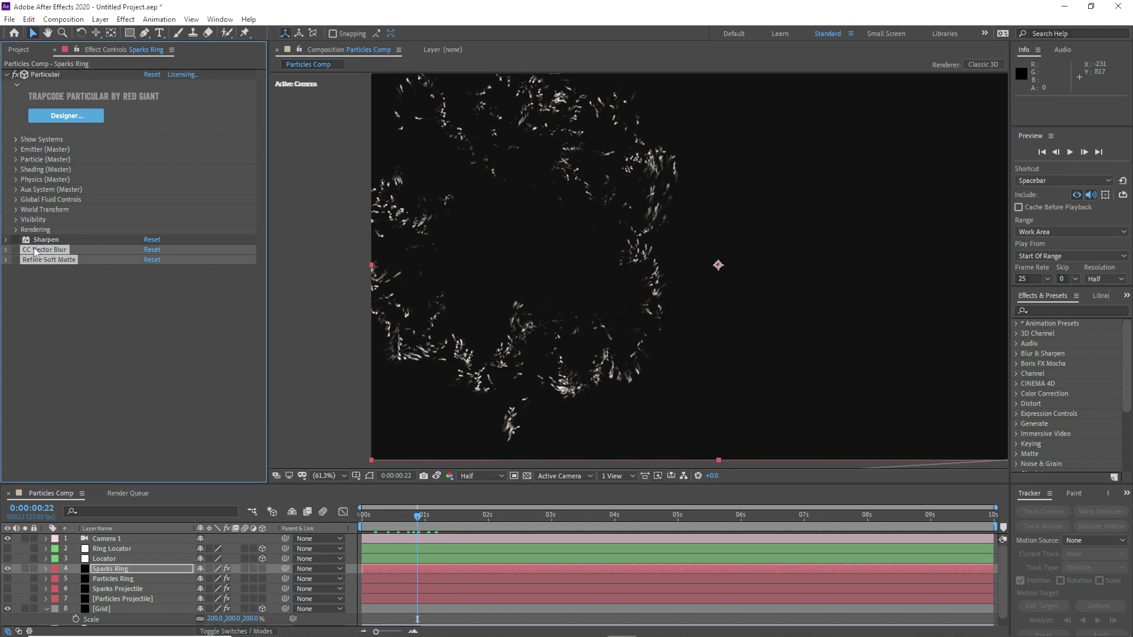
pyautogui.press('Delete')
# Step: Set the Sharpen Amount on Sparks Ring to 25 and enable the Sharpen effect
pyautogui.click(7, 239)
pyautogui.click(149, 250)
pyautogui.write('2')
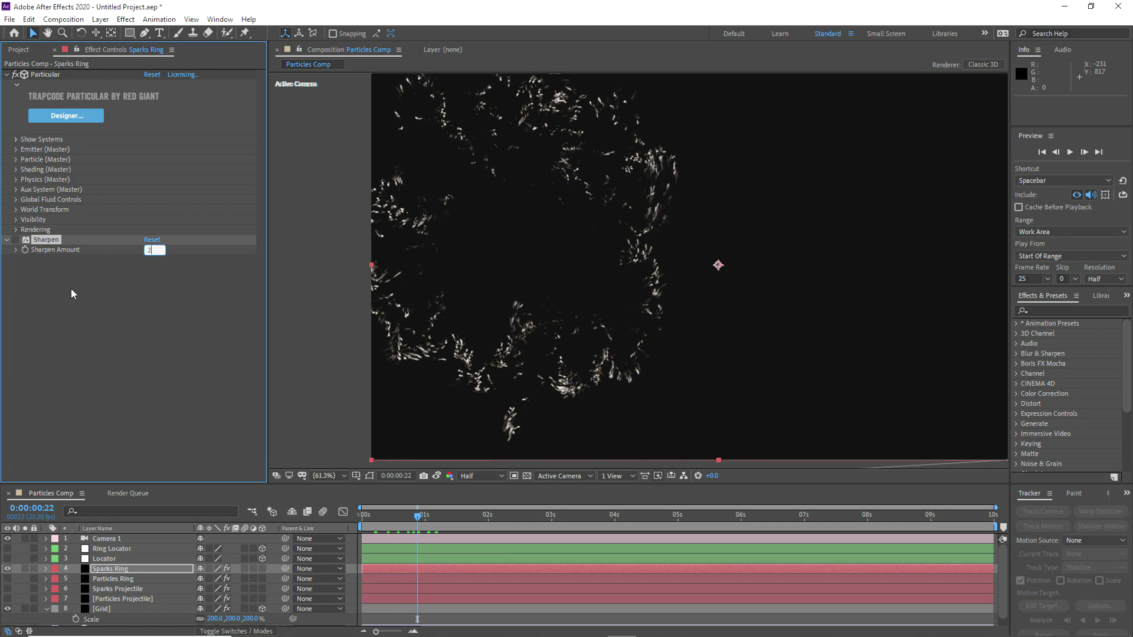
pyautogui.write('5')
pyautogui.click(71, 293)
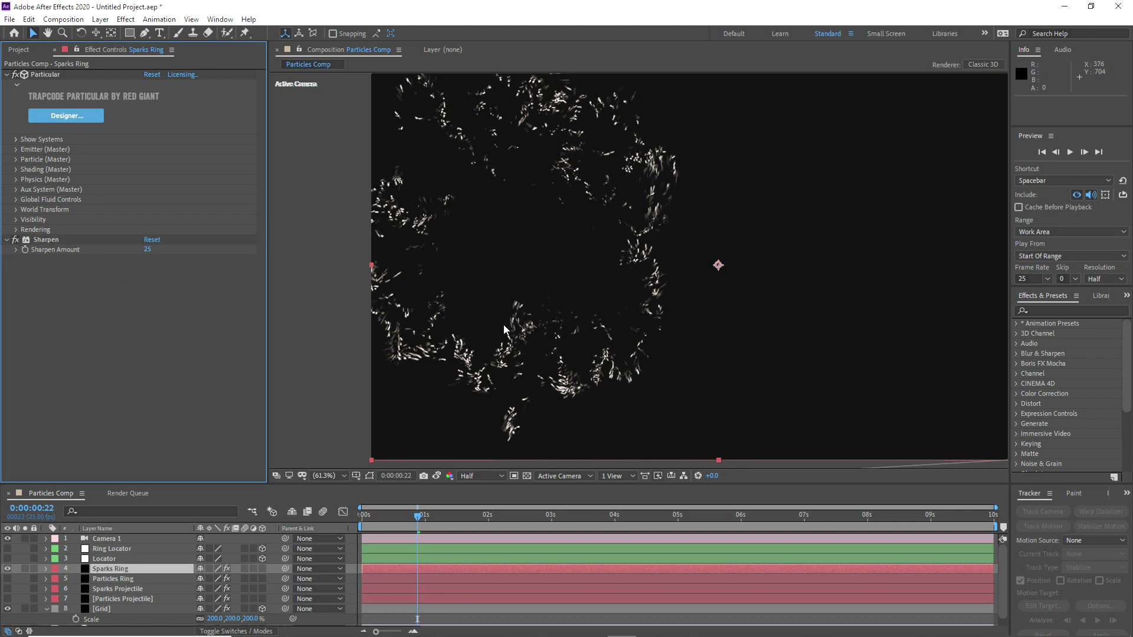
# Step: Copy the Sharpen effect from Sparks Ring onto Sparks Projectile and collapse that layer's Aux System group
pyautogui.click(37, 240)
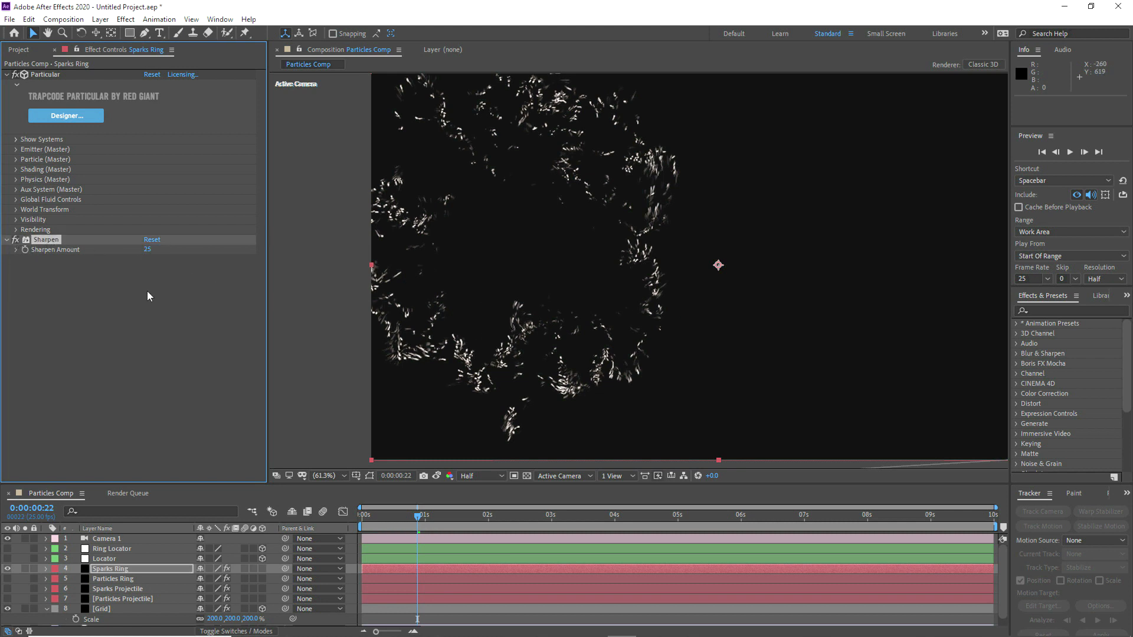
pyautogui.click(108, 592)
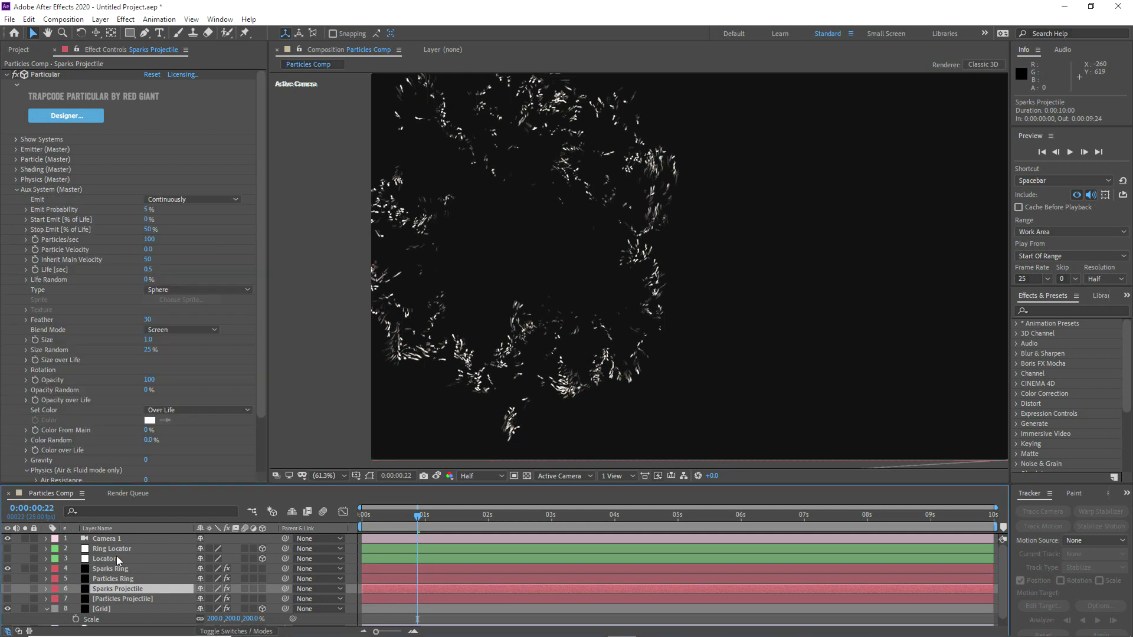
pyautogui.click(17, 190)
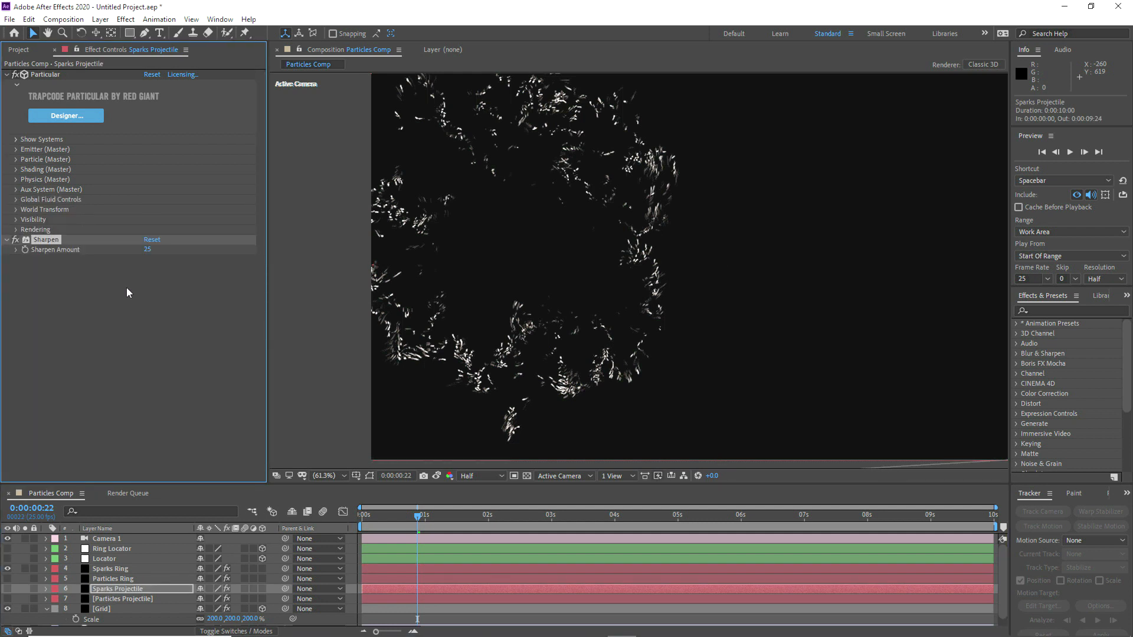
# Step: Make the Particles Ring layer visible and set its motion blur Levels to 1
pyautogui.click(7, 580)
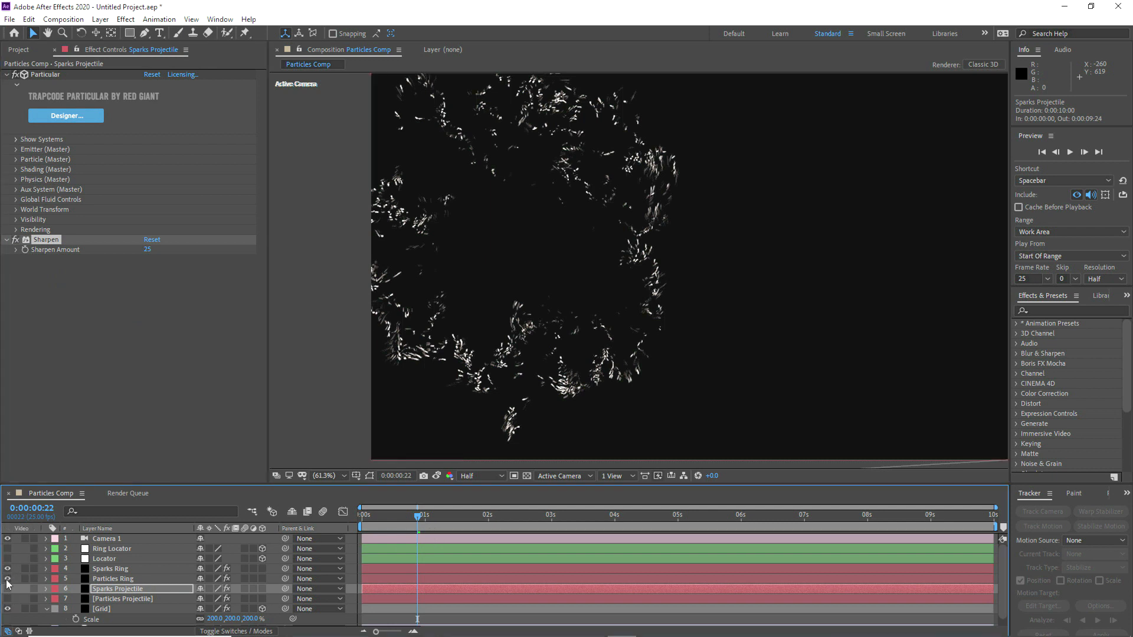
pyautogui.click(106, 579)
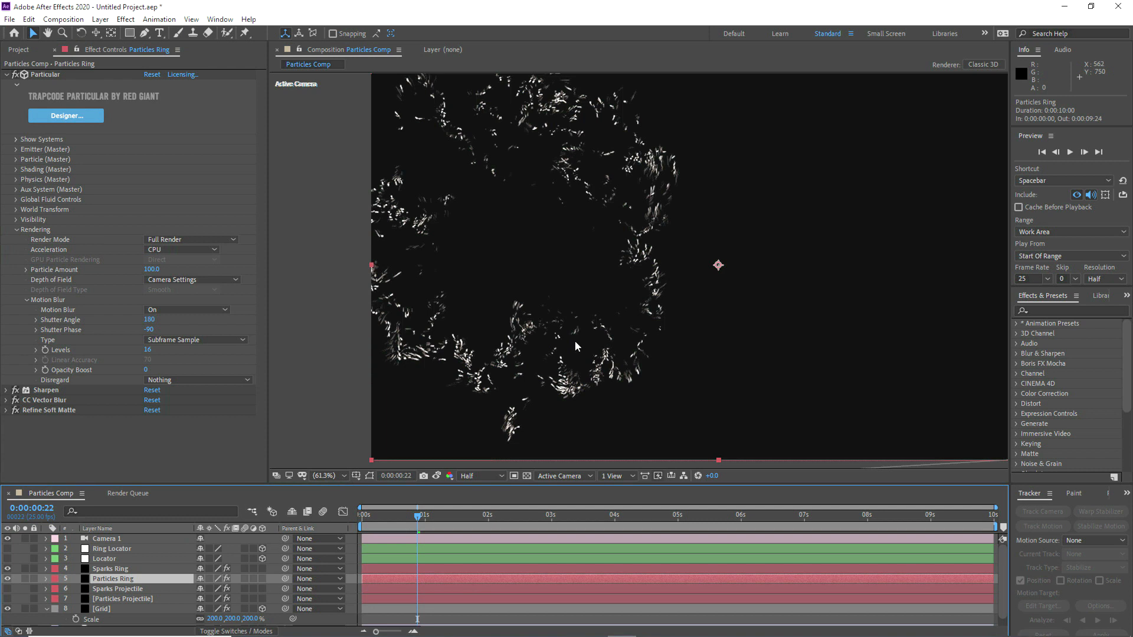
pyautogui.moveTo(148, 351)
pyautogui.mouseDown()
pyautogui.moveTo(158, 358)
pyautogui.moveTo(135, 350)
pyautogui.mouseUp()
pyautogui.click(154, 352)
pyautogui.write('1')
pyautogui.press('Return')
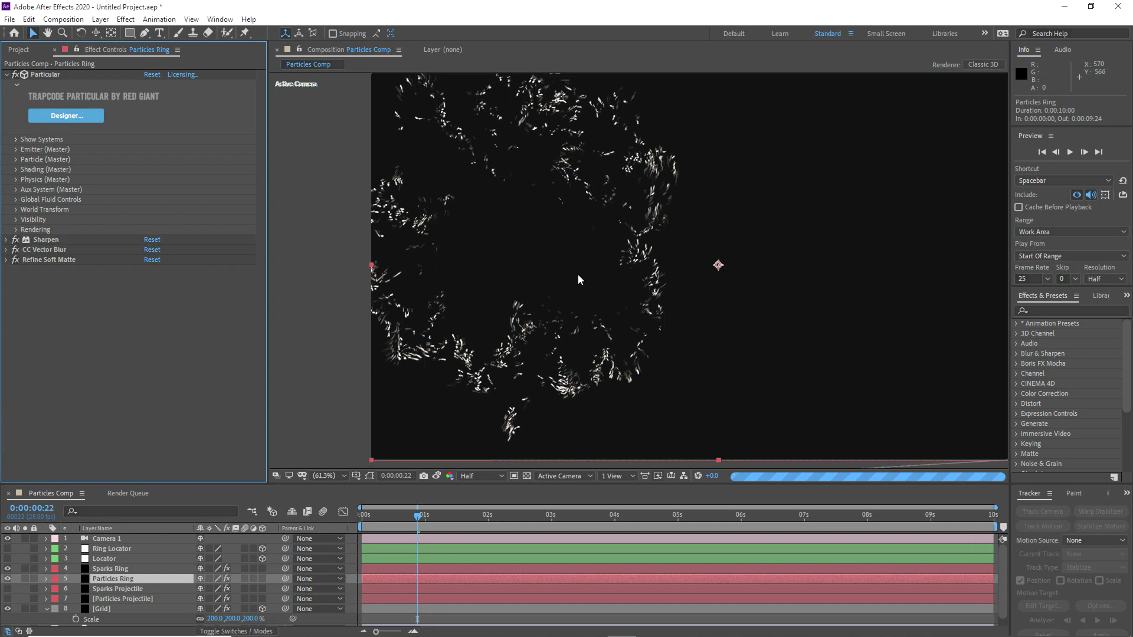
# Step: Compare the Particles Ring with and without the Sparks Ring layer, both closely and in the full frame
pyautogui.click(8, 569)
pyautogui.click(7, 568)
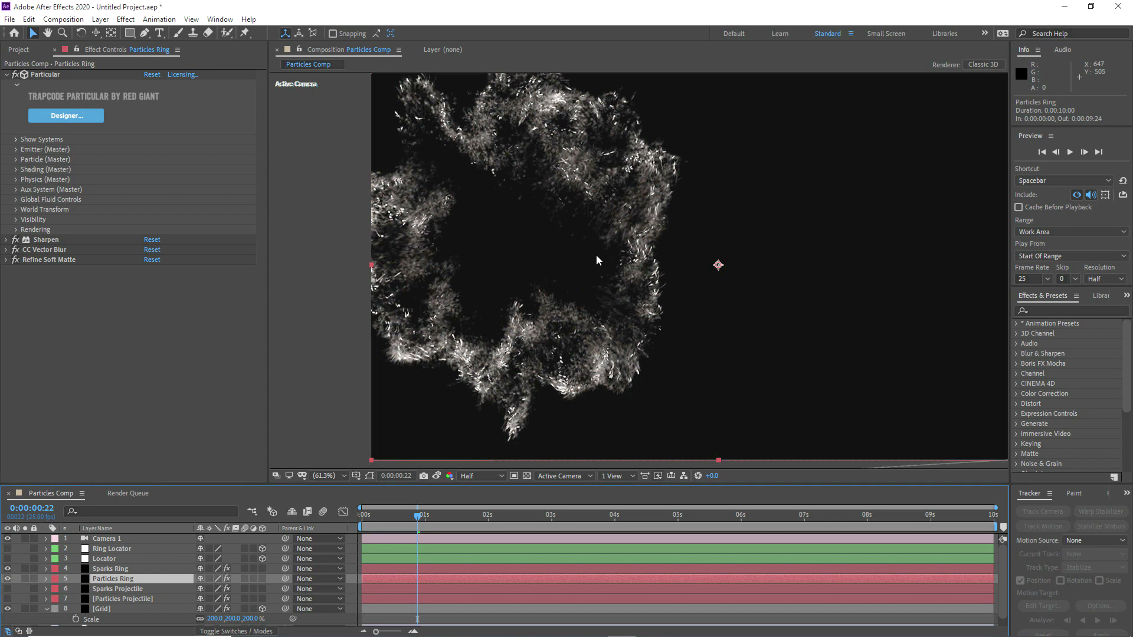
pyautogui.scroll(2, 577, 317)
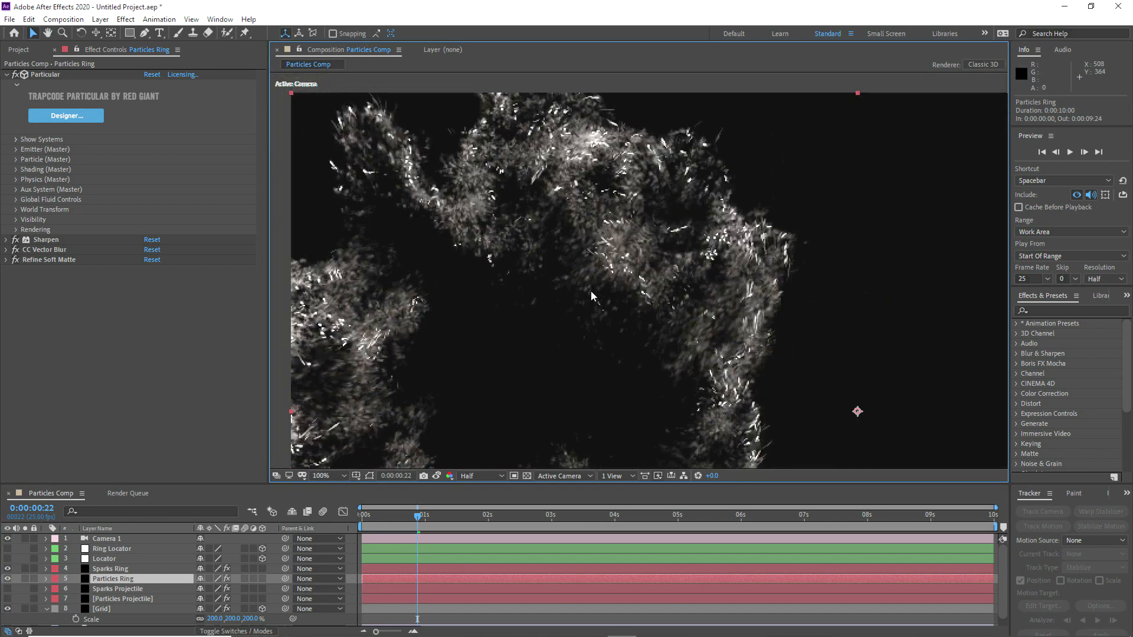
pyautogui.click(8, 569)
pyautogui.click(8, 569)
pyautogui.click(334, 475)
pyautogui.click(323, 278)
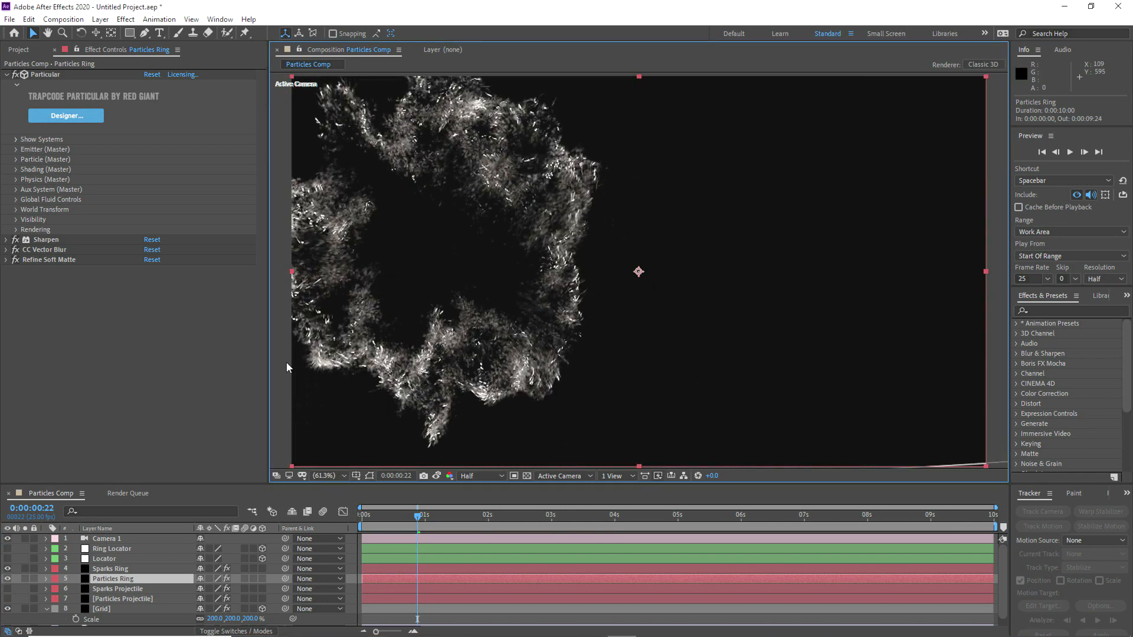
# Step: Show the Sparks Projectile and Particles Projectile layers and check the combined effect at 0:00:00:19 and 0:00:00:15
pyautogui.moveTo(8, 599); pyautogui.dragTo(8, 589)
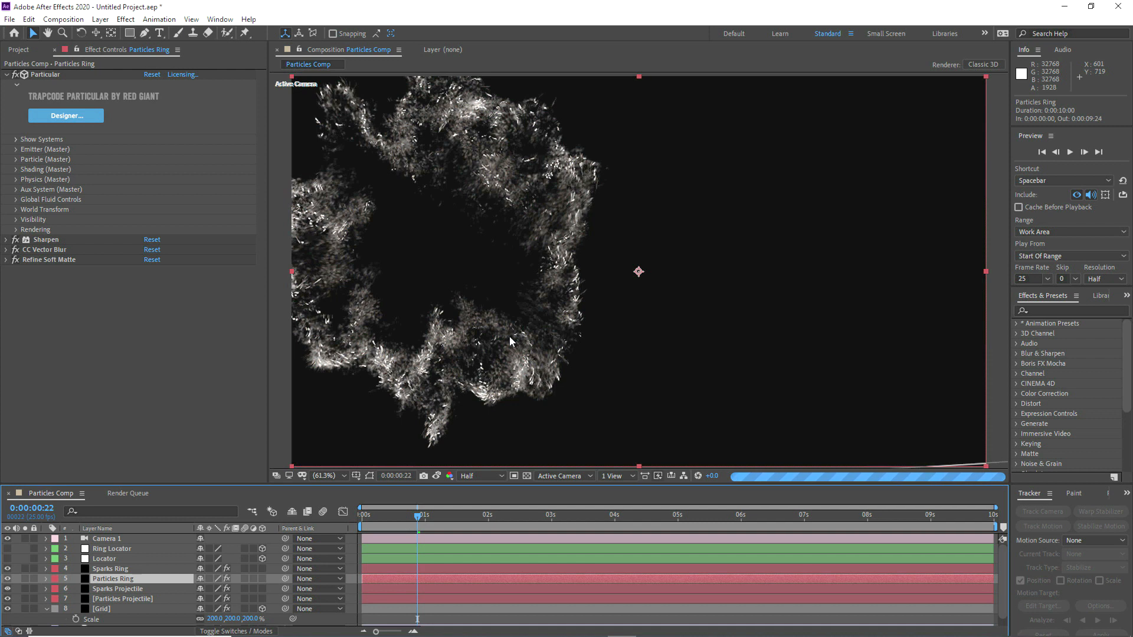
pyautogui.click(410, 518)
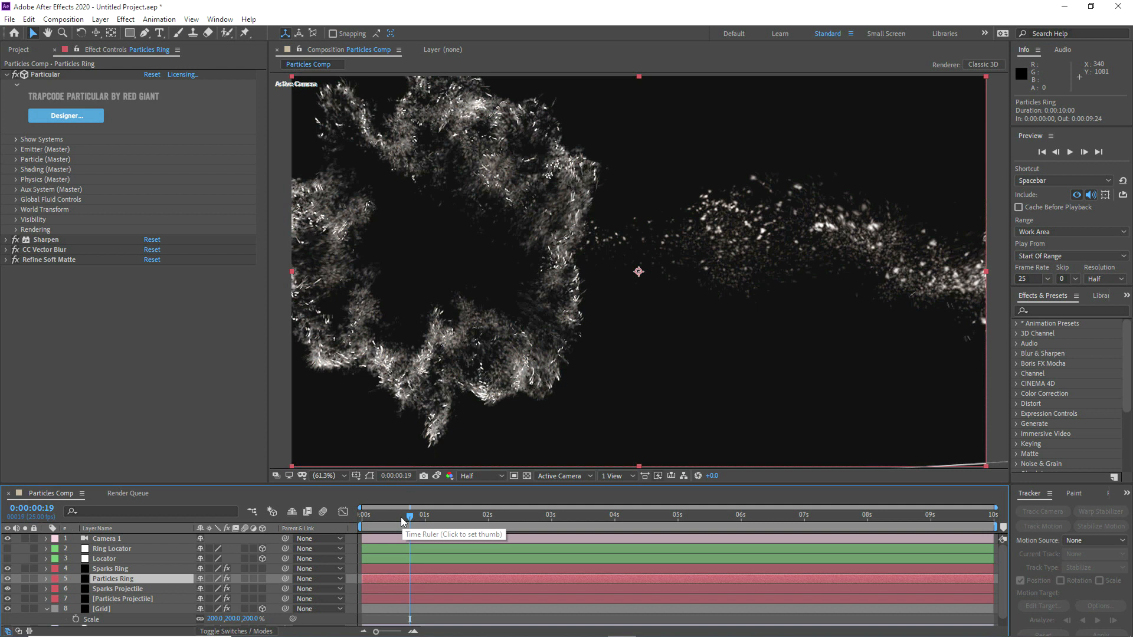
pyautogui.click(123, 599)
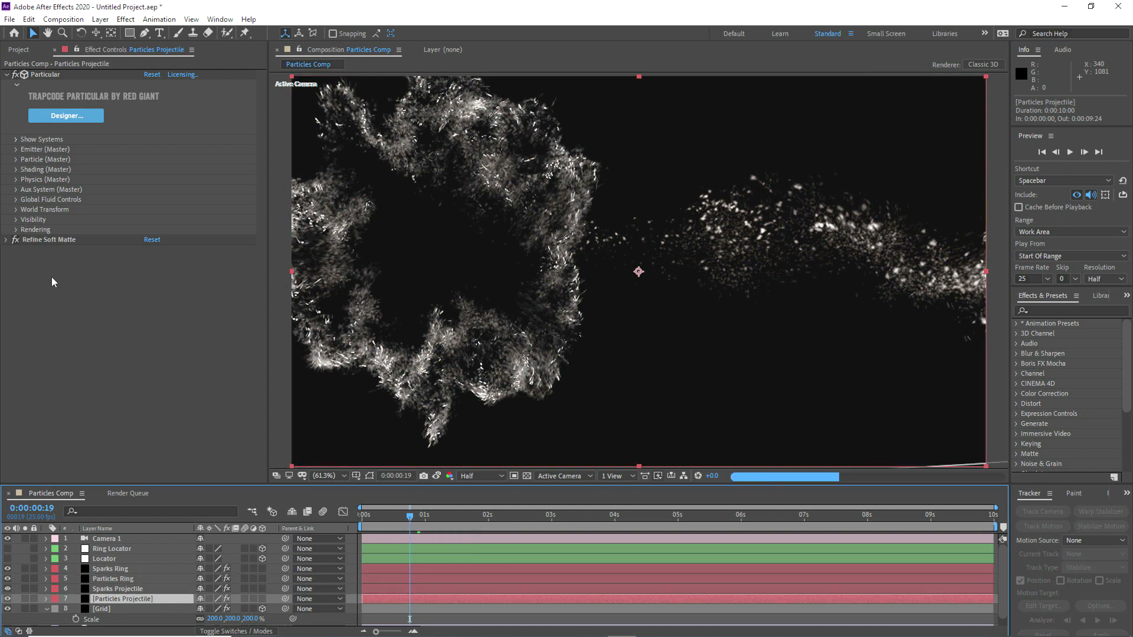
pyautogui.click(400, 518)
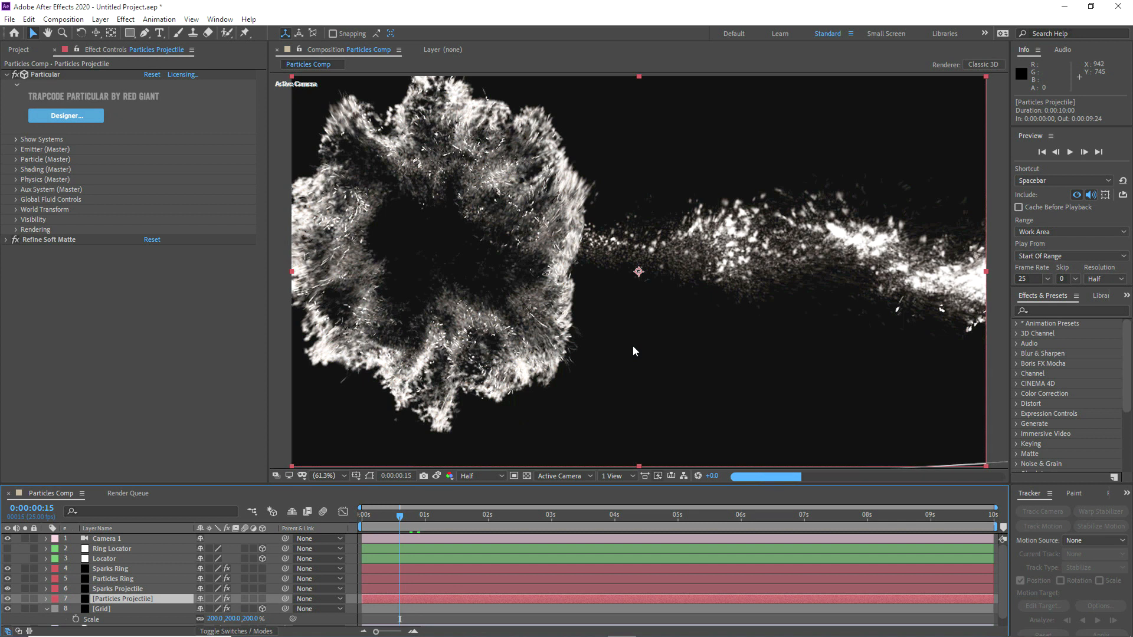
pyautogui.hotkey('alt', 'Tab')
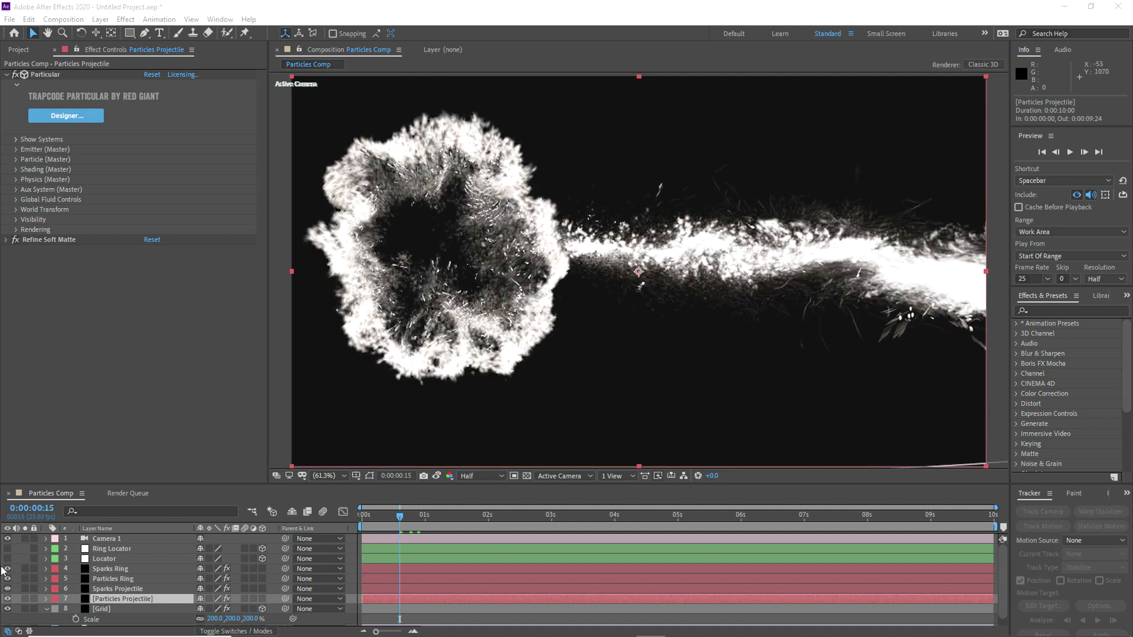
# Step: Change the blending mode of the Sparks Ring, Particles Ring, Sparks Projectile and Particles Projectile layers together
pyautogui.click(113, 568)
pyautogui.keyDown('shift'); pyautogui.click(112, 598); pyautogui.keyUp('shift')
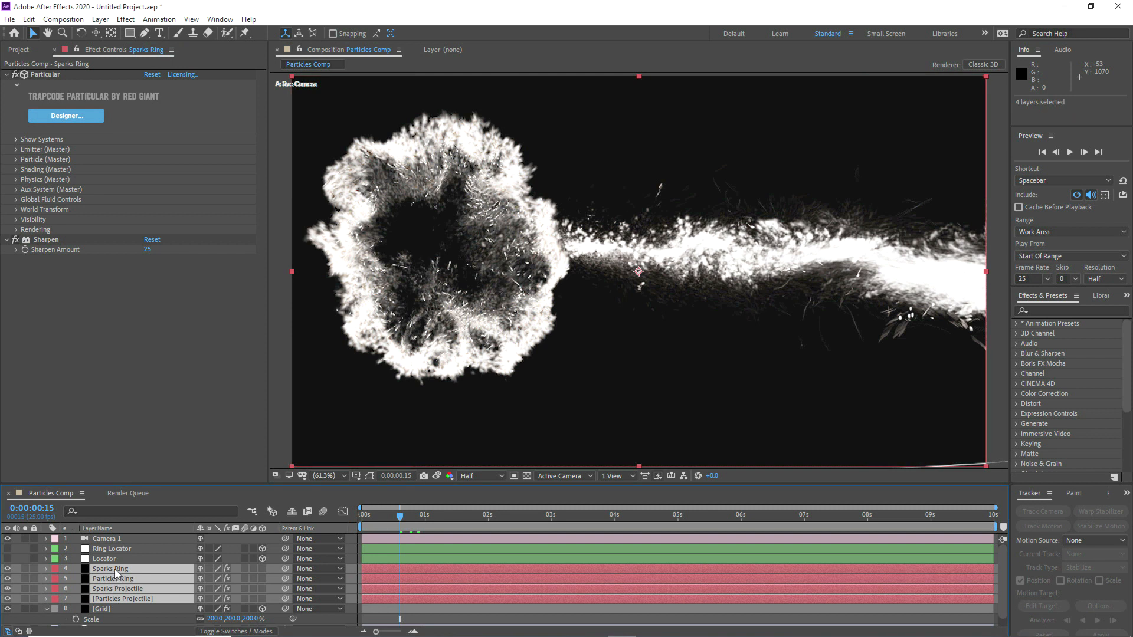
pyautogui.rightClick(114, 569)
pyautogui.moveTo(190, 386)
pyautogui.click(286, 283)
# Step: Hide the Sparks Ring, Particles Ring and Sparks Projectile layers and move the current time to 0:00:00:12
pyautogui.click(109, 549)
pyautogui.moveTo(9, 572); pyautogui.dragTo(10, 590)
pyautogui.moveTo(395, 522); pyautogui.dragTo(392, 521)
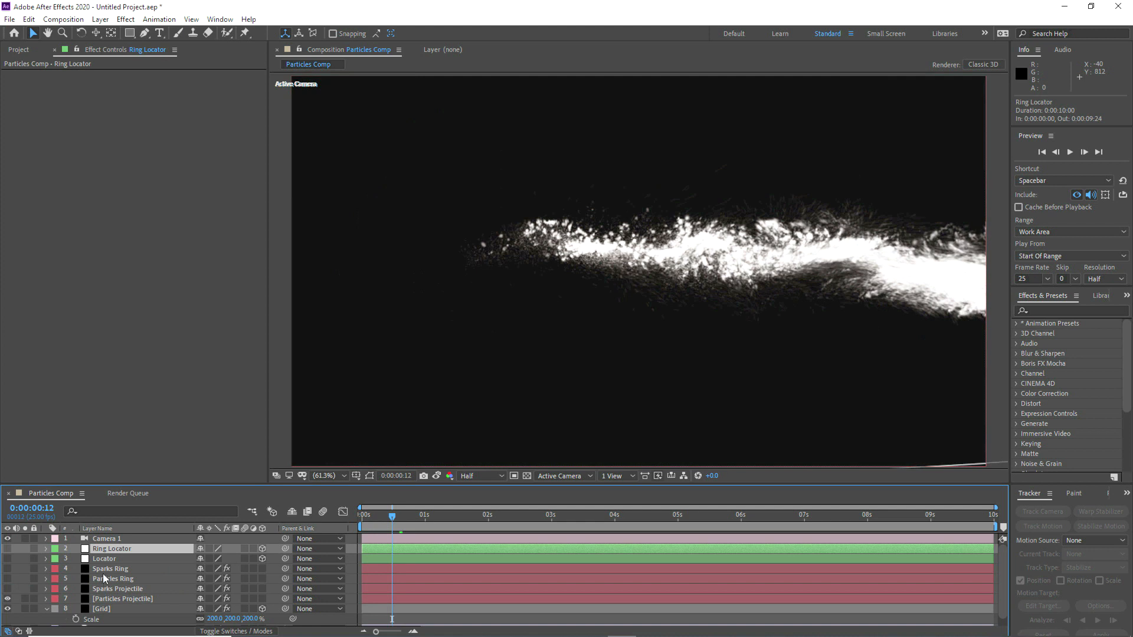
# Step: Create an adjustment layer directly above Sparks Ring and name it Light Rays
pyautogui.click(103, 570)
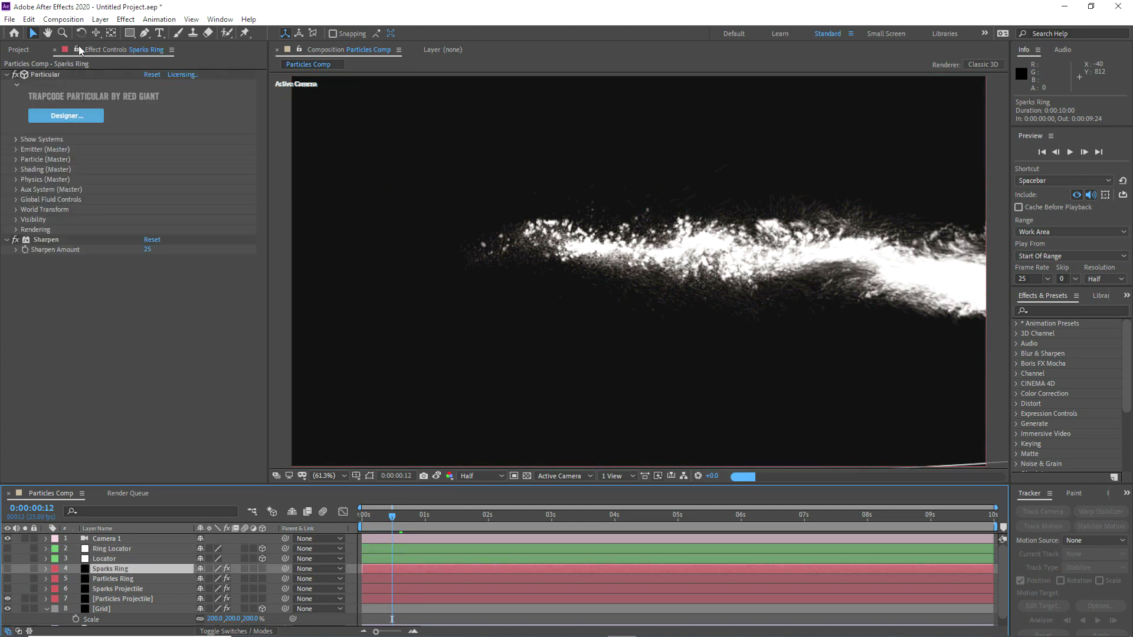
pyautogui.click(100, 19)
pyautogui.moveTo(118, 33)
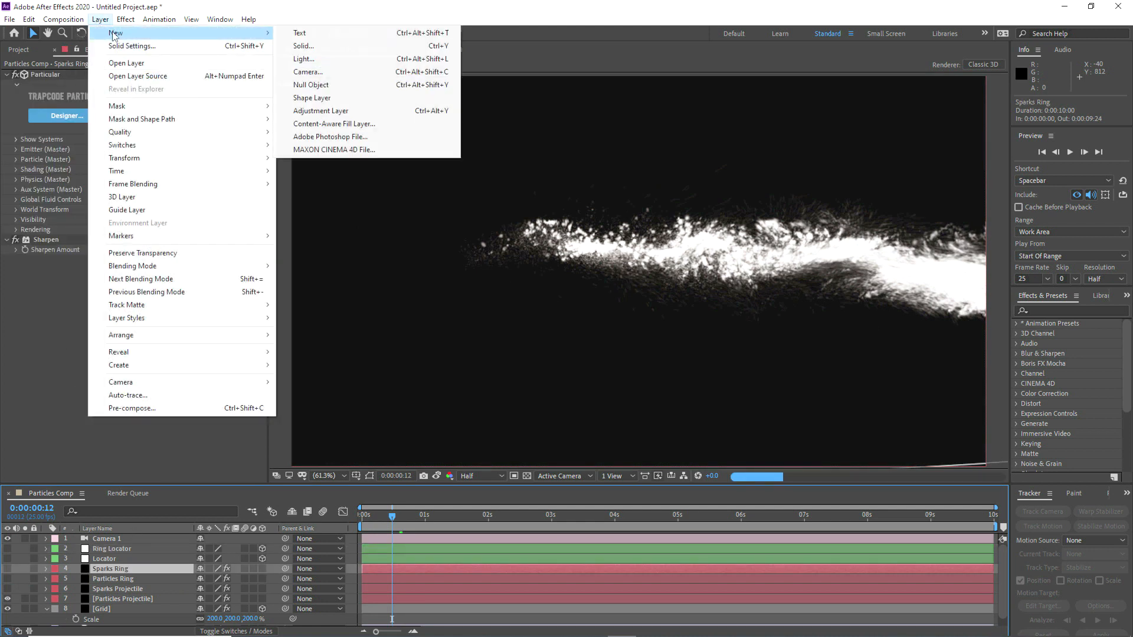
pyautogui.click(325, 111)
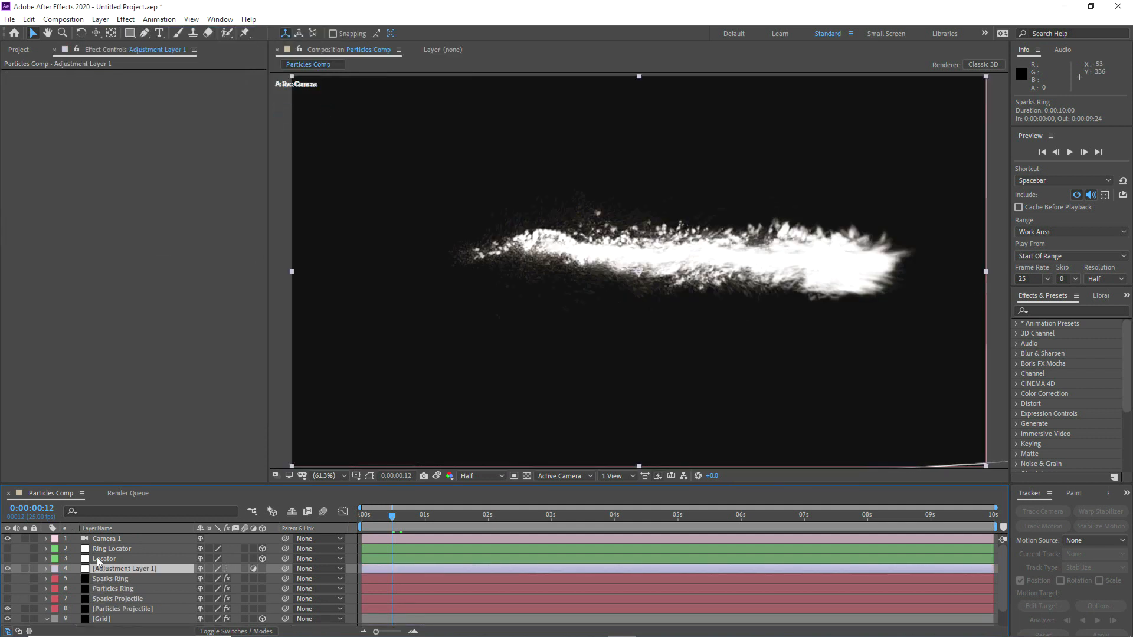
pyautogui.press('Return')
pyautogui.write('Light Wa')
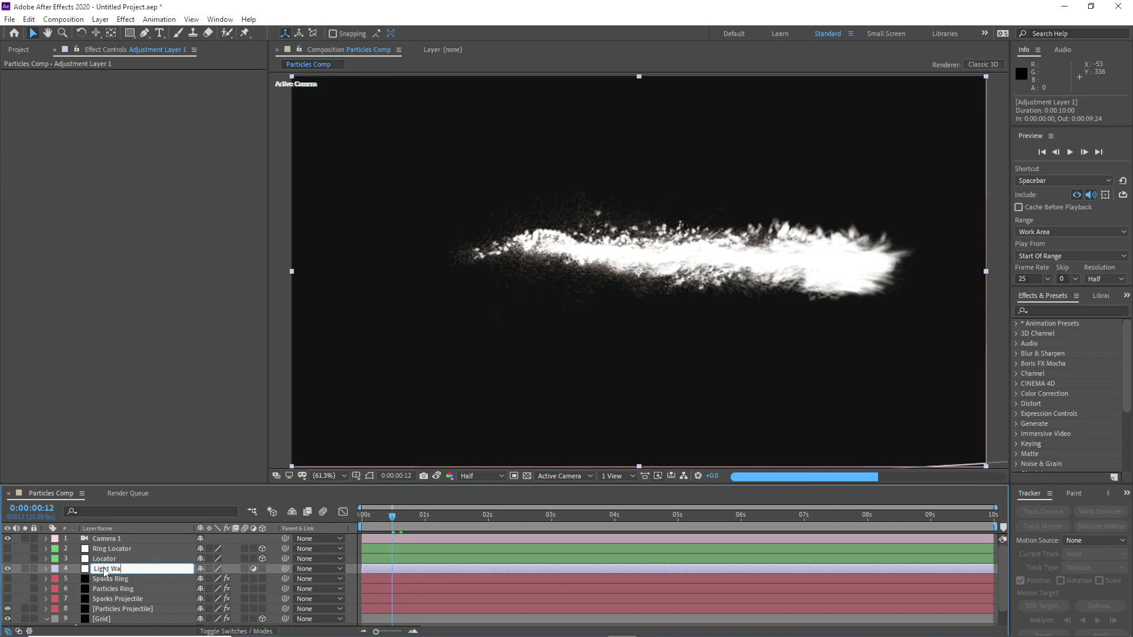
pyautogui.press('BackSpace')
pyautogui.press('BackSpace')
pyautogui.press('BackSpace')
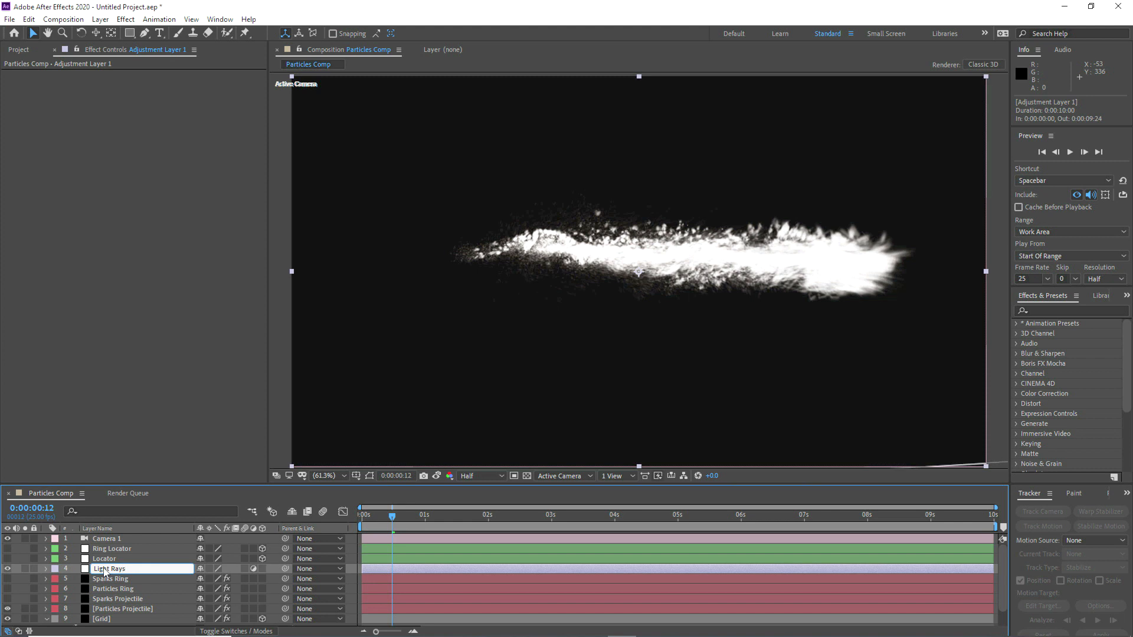
pyautogui.press('Return')
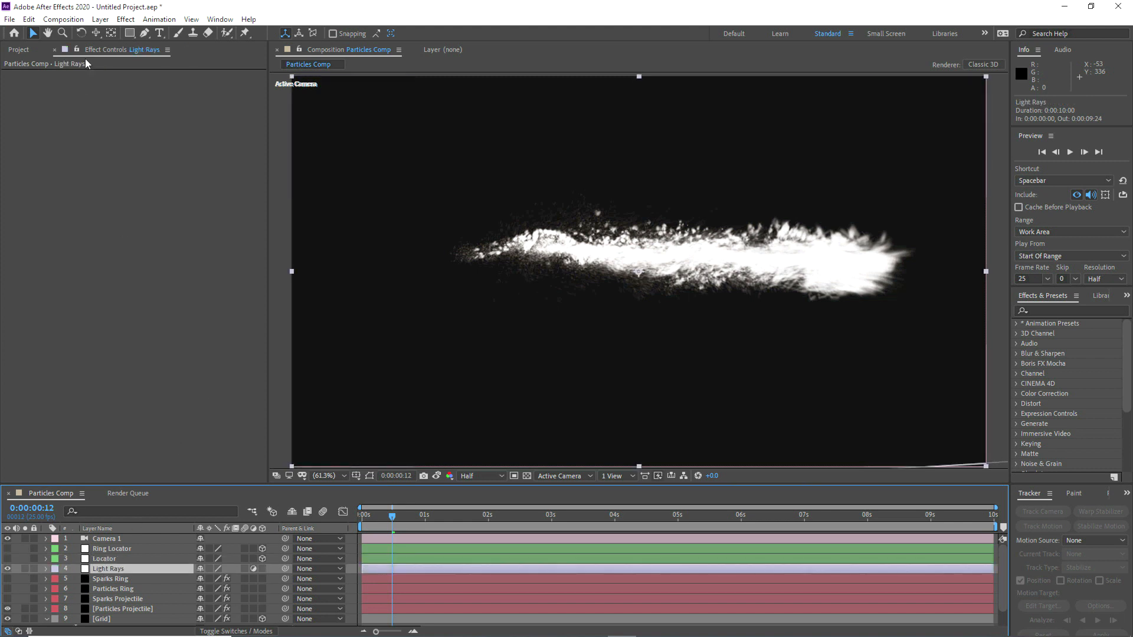
# Step: Apply CC Vector Blur to Light Rays with its Type set to Direction Center
pyautogui.click(126, 21)
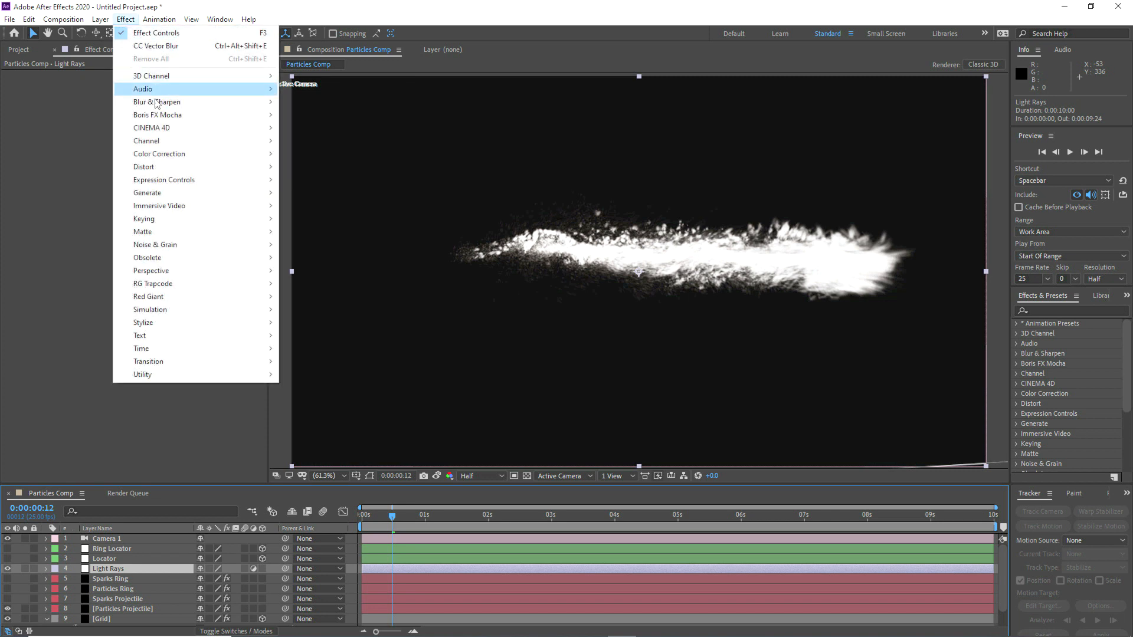
pyautogui.moveTo(157, 102)
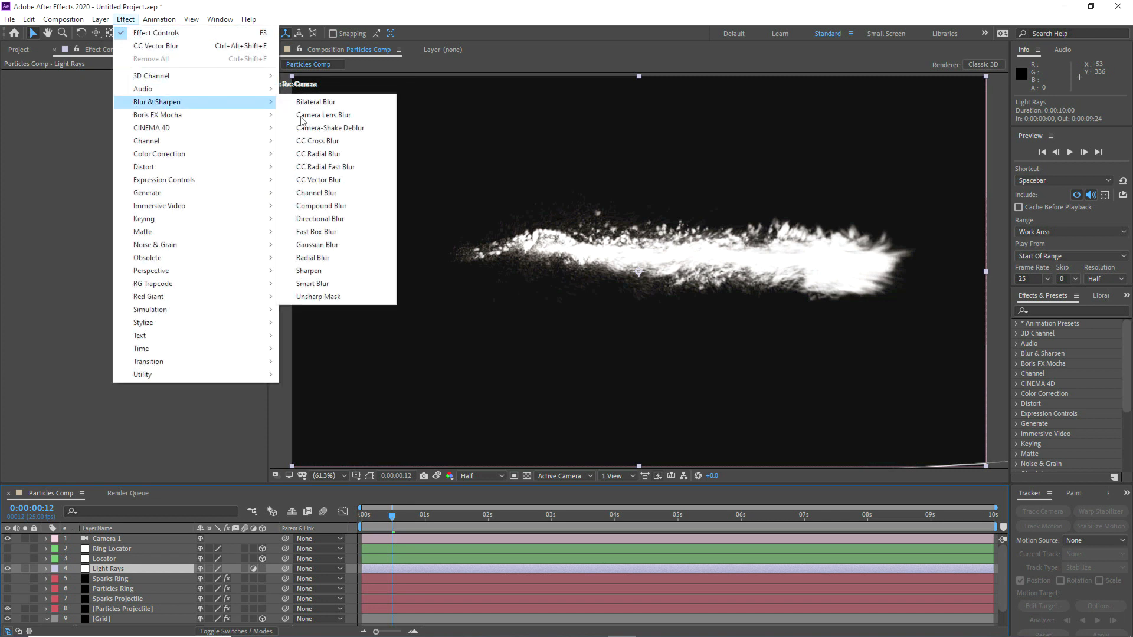
pyautogui.click(323, 180)
pyautogui.click(160, 85)
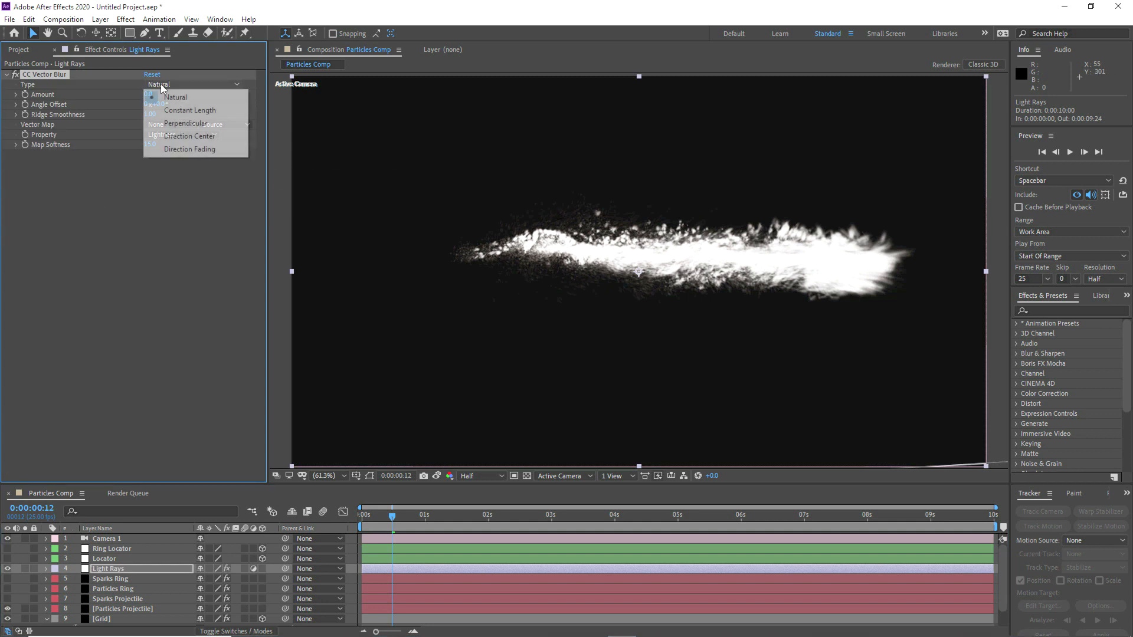
pyautogui.click(181, 137)
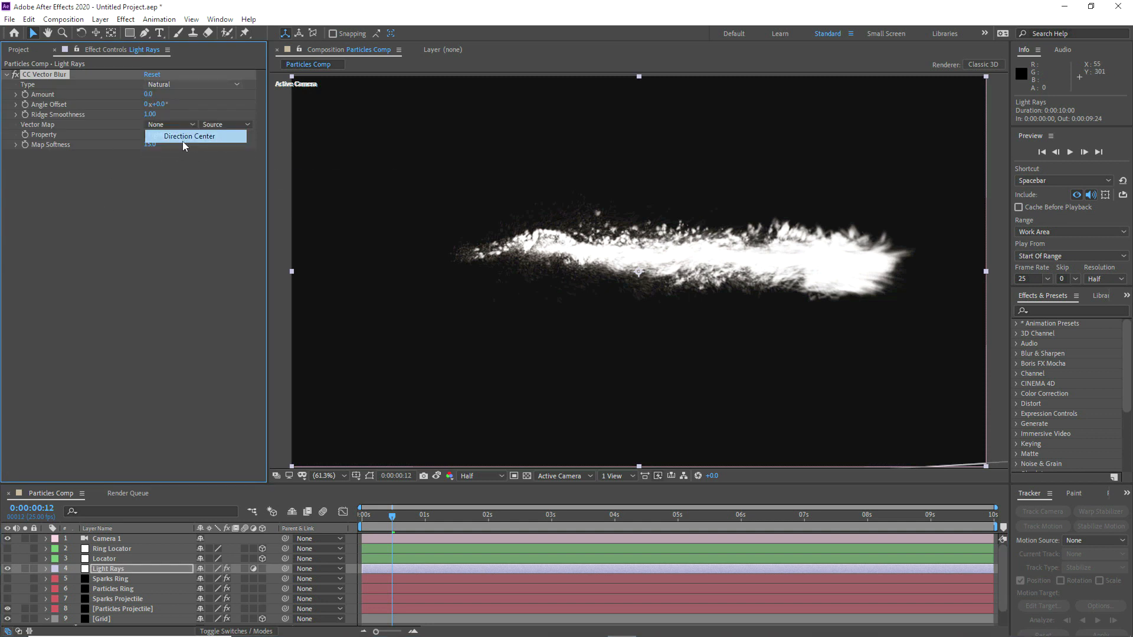
# Step: Set the CC Vector Blur Amount to 25, Map Softness to 50 and Revolutions to 2
pyautogui.click(148, 94)
pyautogui.write('25')
pyautogui.press('Return')
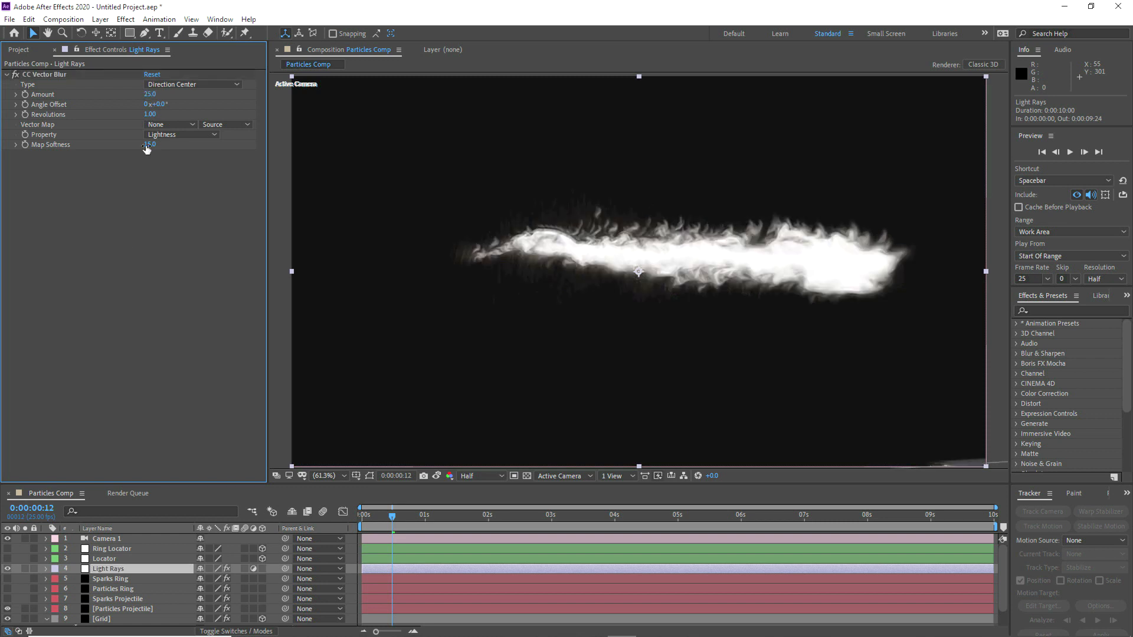
pyautogui.press('Return')
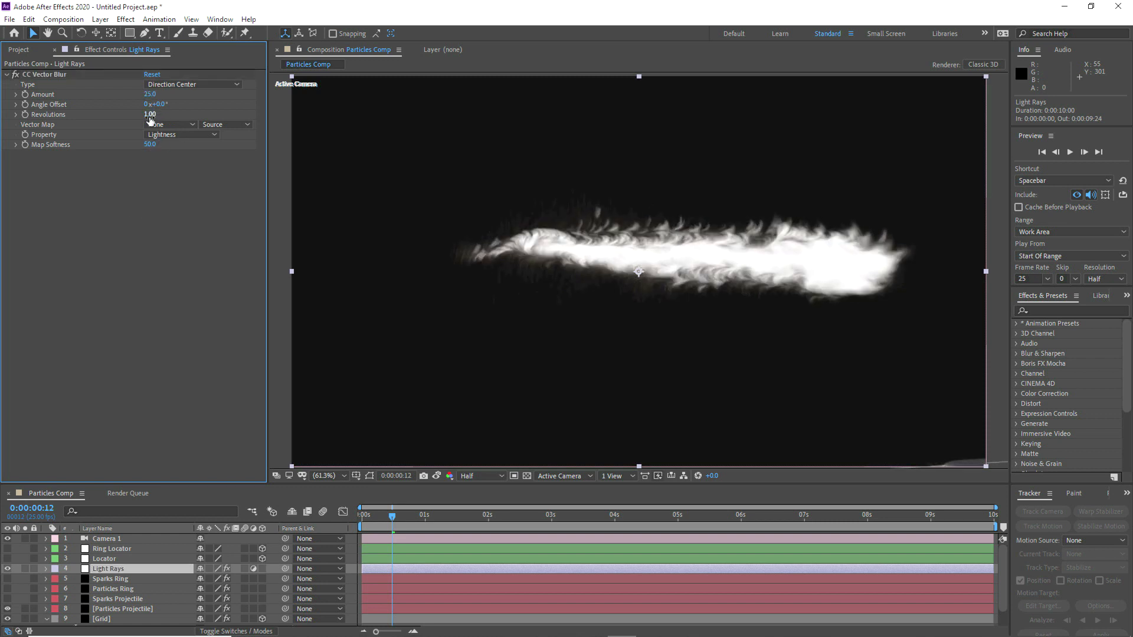
pyautogui.click(149, 115)
pyautogui.write('2')
pyautogui.press('Return')
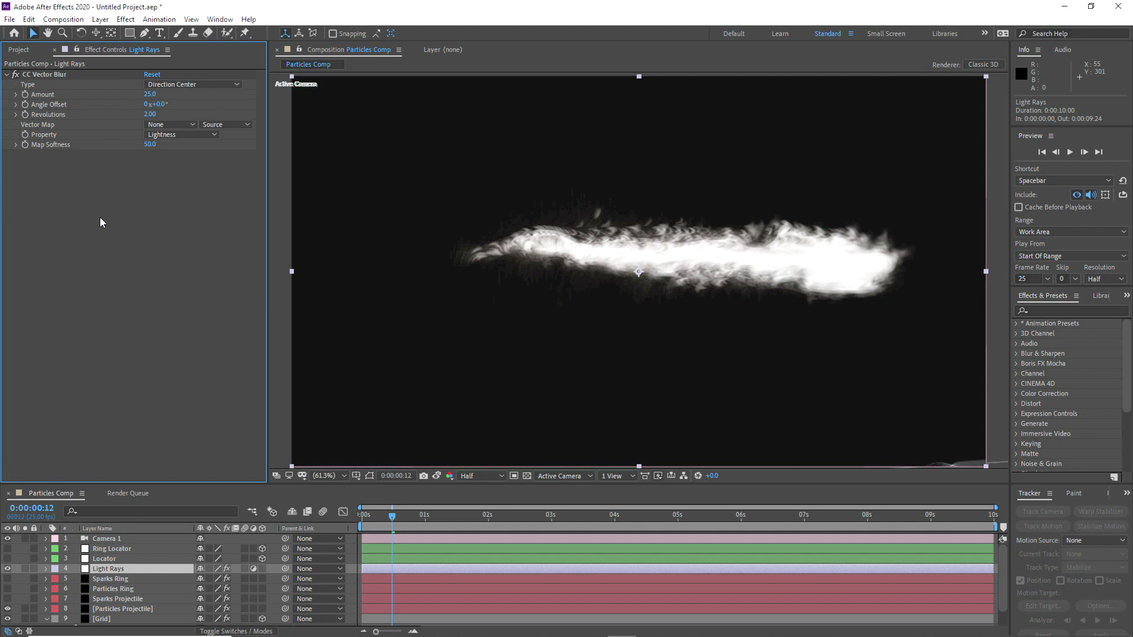
# Step: Add CC Radial Fast Blur to Light Rays with Zoom set to Brightest
pyautogui.click(125, 19)
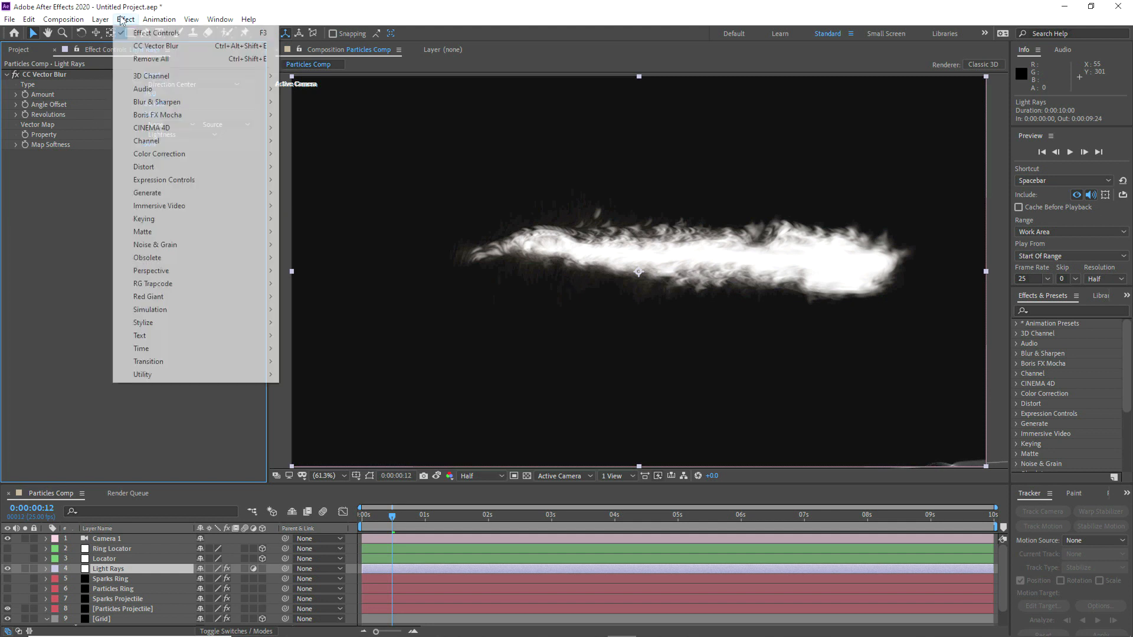
pyautogui.moveTo(195, 101)
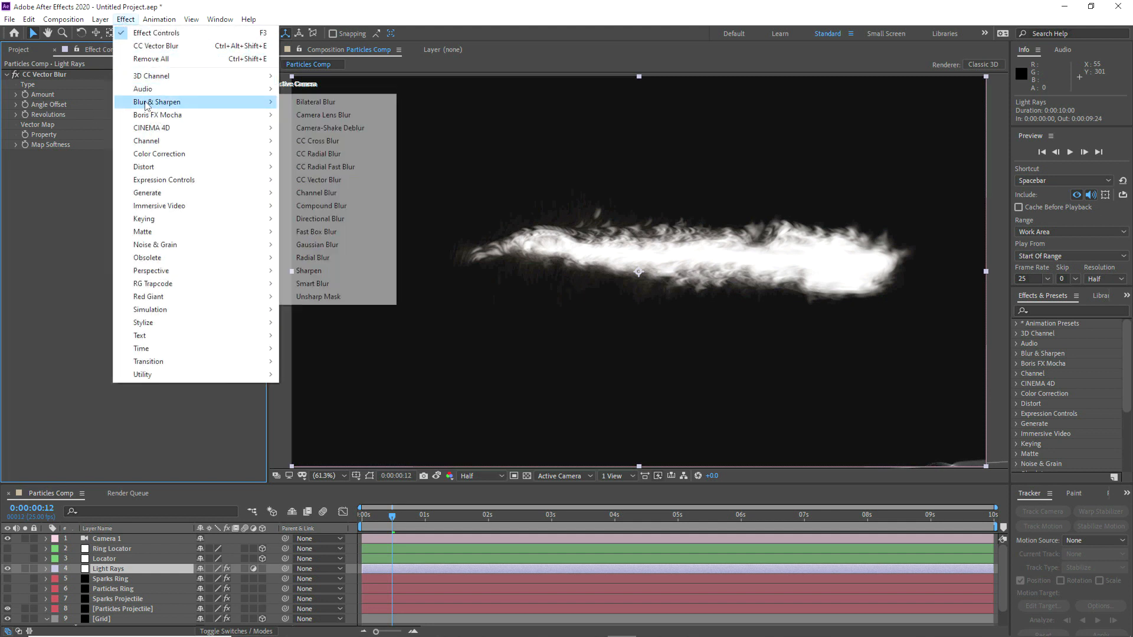
pyautogui.click(334, 172)
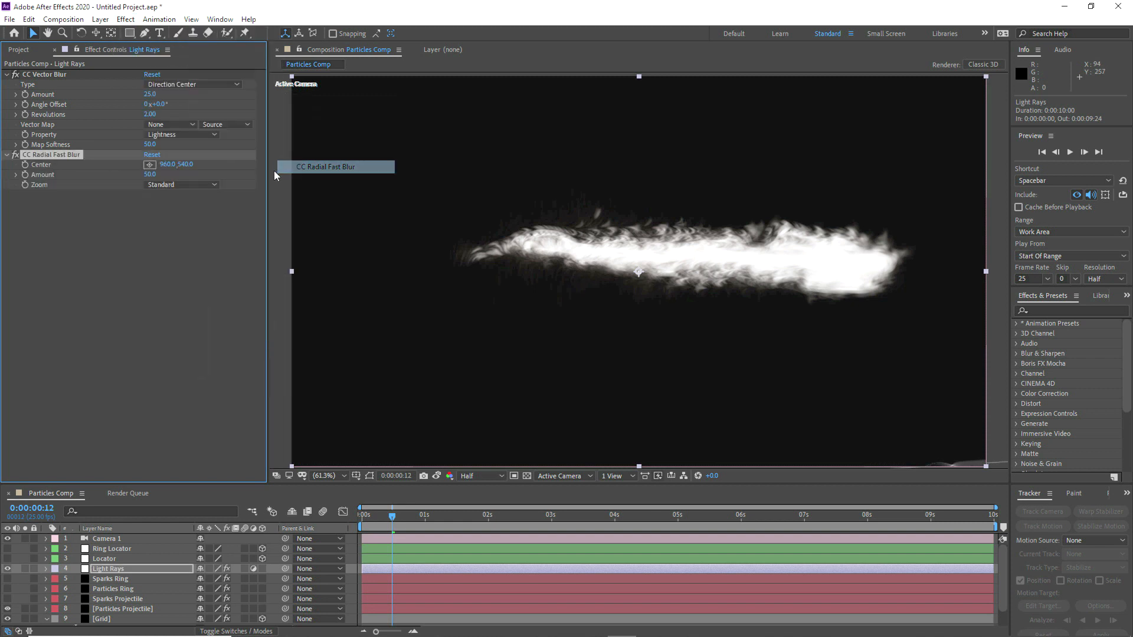
pyautogui.click(156, 183)
pyautogui.click(175, 210)
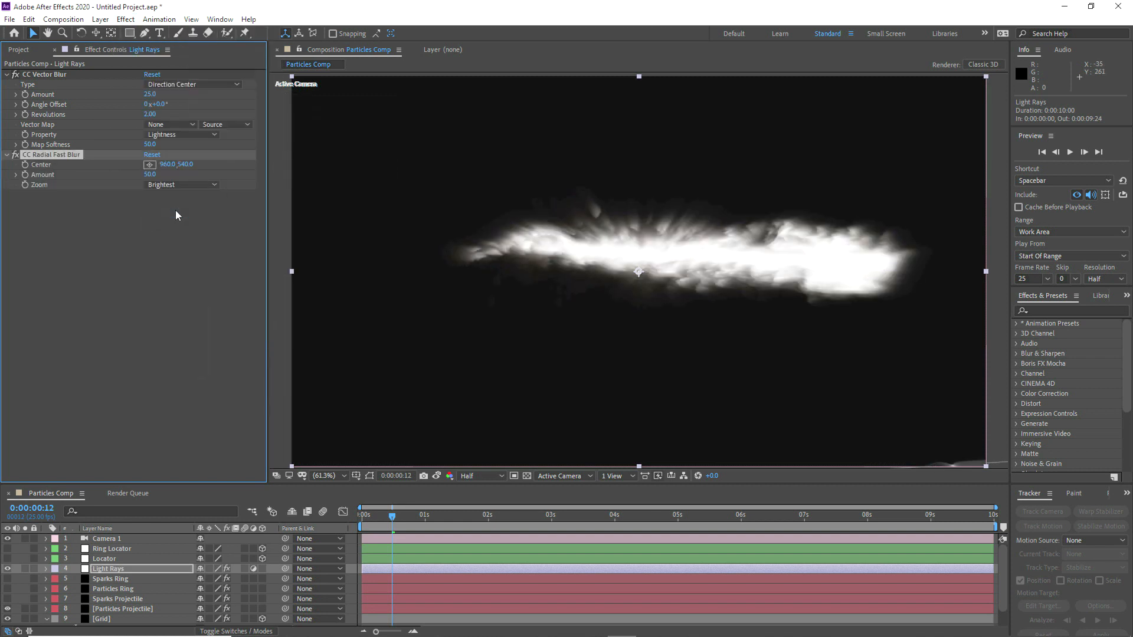
# Step: Place the radial blur's Center on the projectile's bright head, repositioning it to about 946, 503 at 0:00:00:09
pyautogui.click(150, 165)
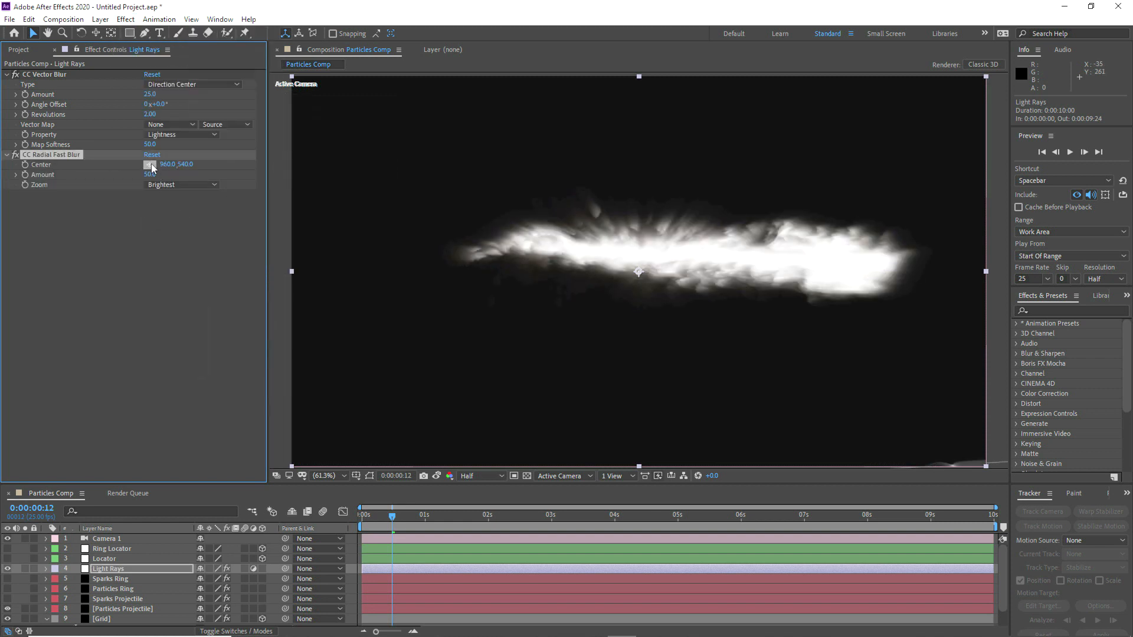
pyautogui.click(840, 262)
pyautogui.click(384, 522)
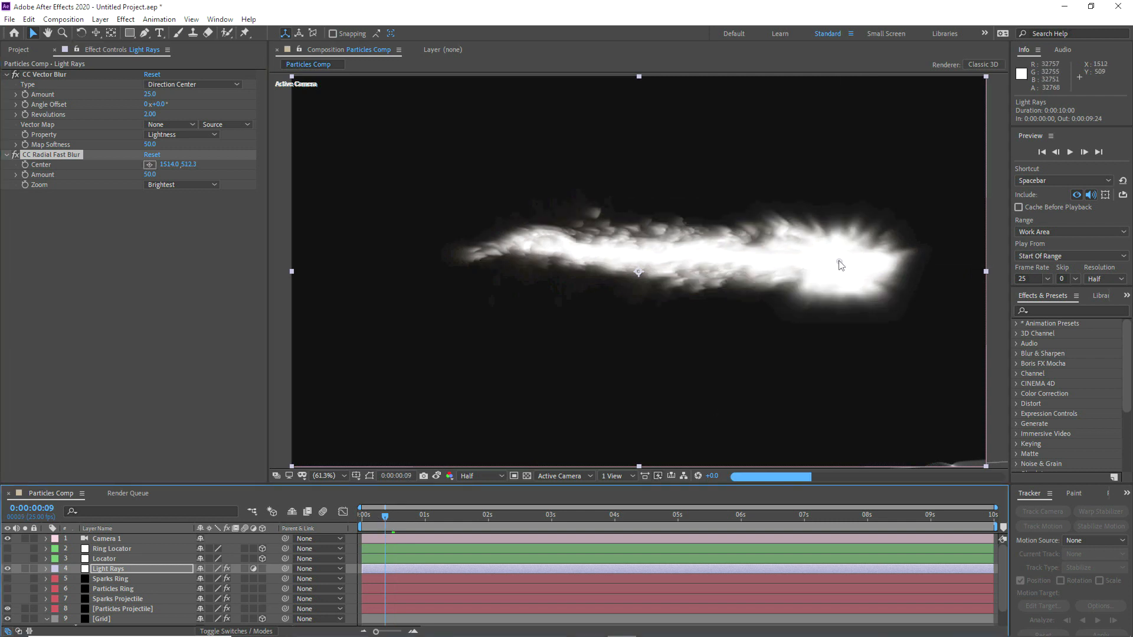
pyautogui.moveTo(840, 265); pyautogui.dragTo(634, 263)
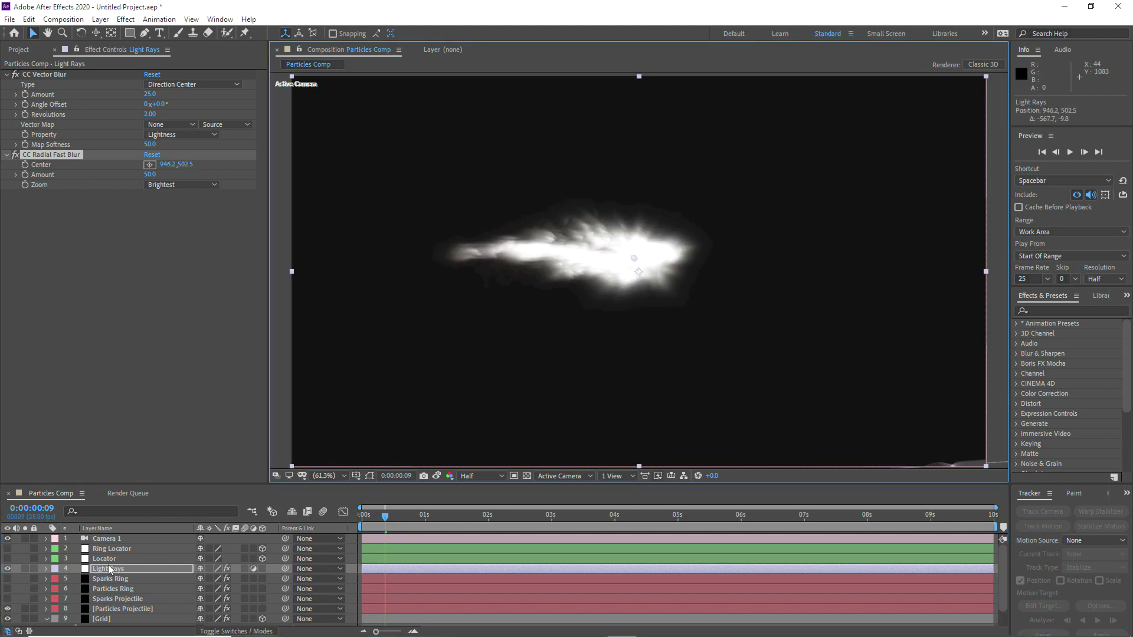
# Step: Make Light Rays a 3D layer and link its Position to the Locator's Position with an expression
pyautogui.click(263, 569)
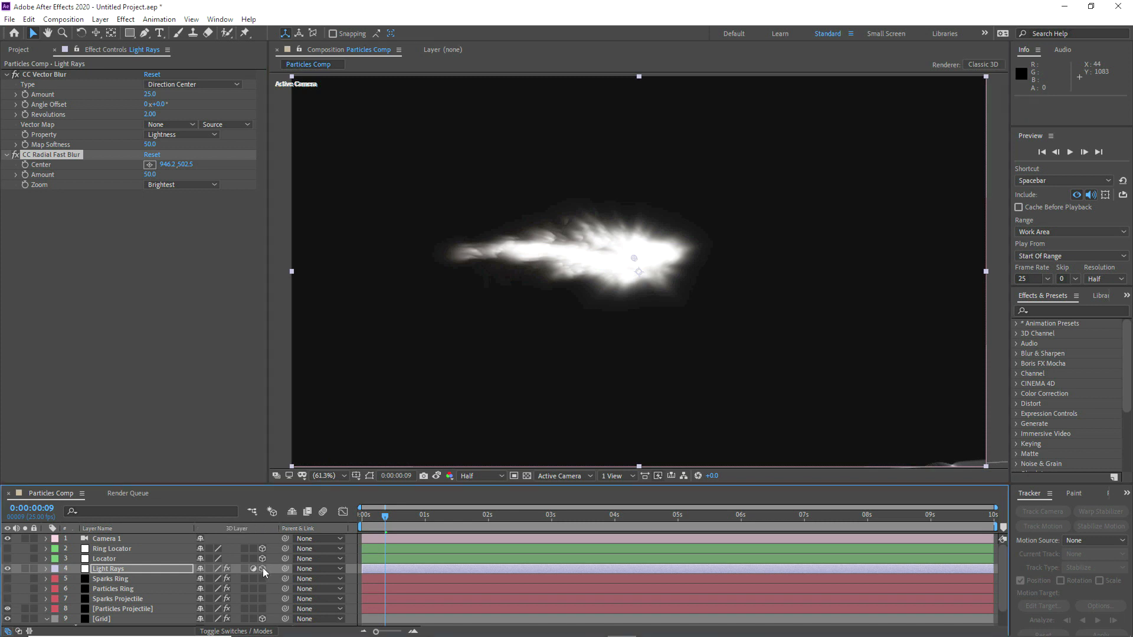
pyautogui.click(105, 559)
pyautogui.press('p')
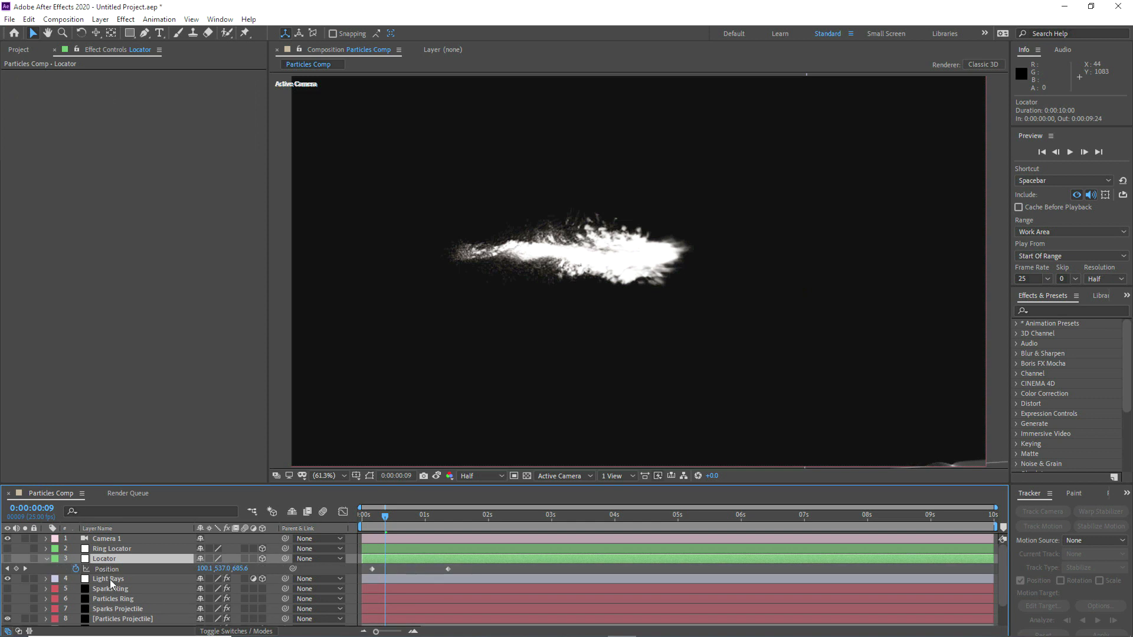
pyautogui.click(110, 580)
pyautogui.press('p')
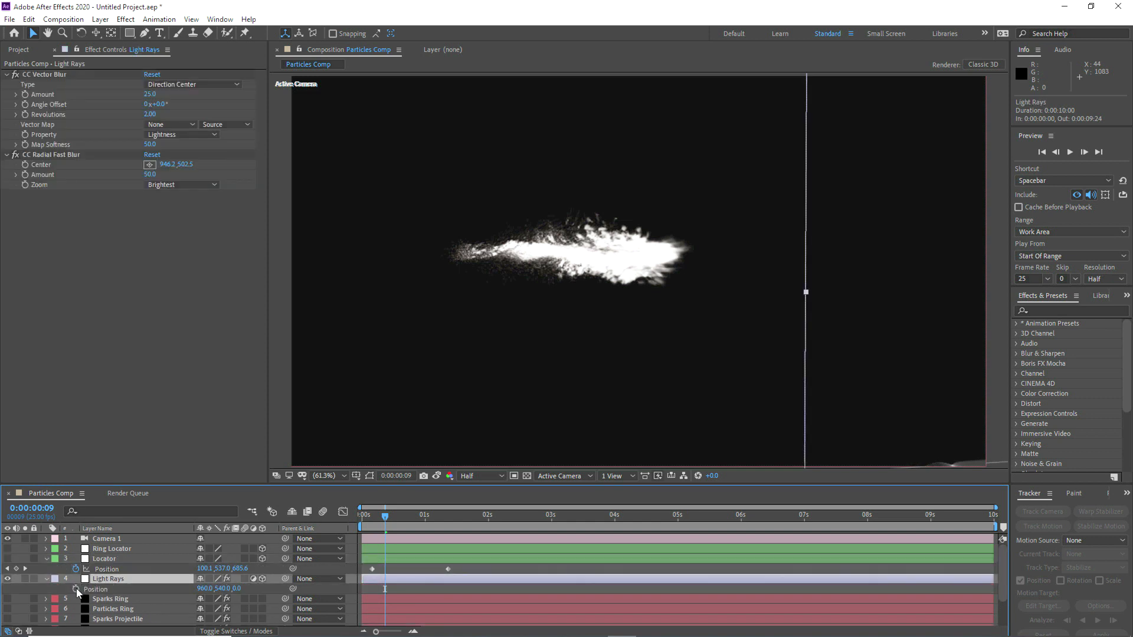
pyautogui.keyDown('alt'); pyautogui.click(76, 589); pyautogui.keyUp('alt')
pyautogui.moveTo(230, 598); pyautogui.dragTo(108, 570)
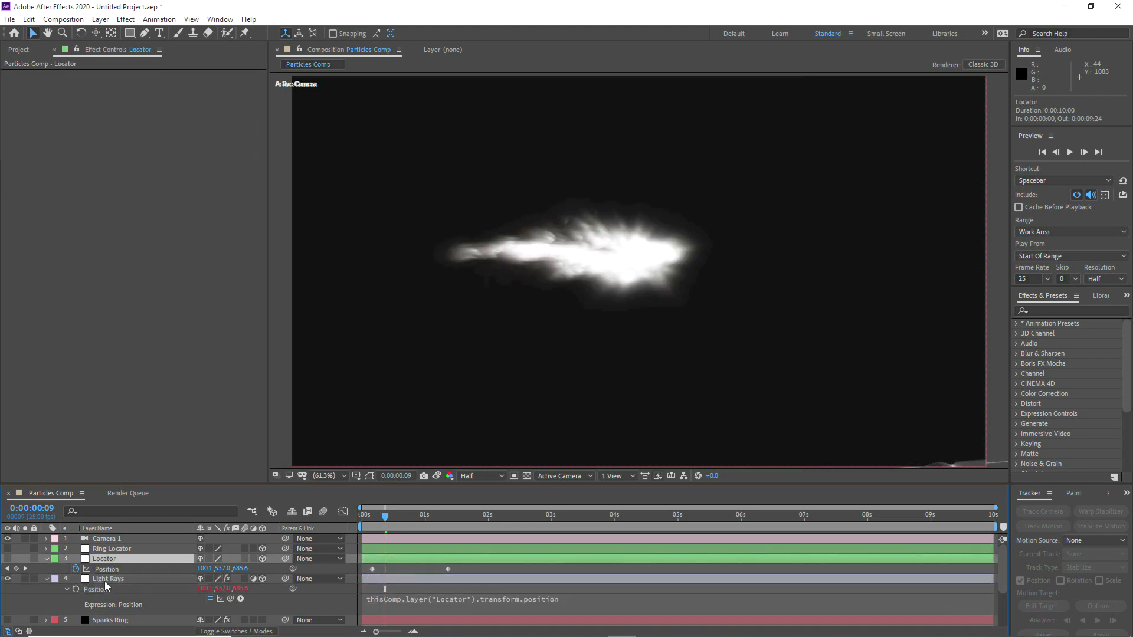
# Step: Draw a circular mask on Light Rays with the Ellipse tool, centred on the projectile's head at 0:00:00:09
pyautogui.click(104, 582)
pyautogui.press(',')
pyautogui.press(',')
pyautogui.press(',')
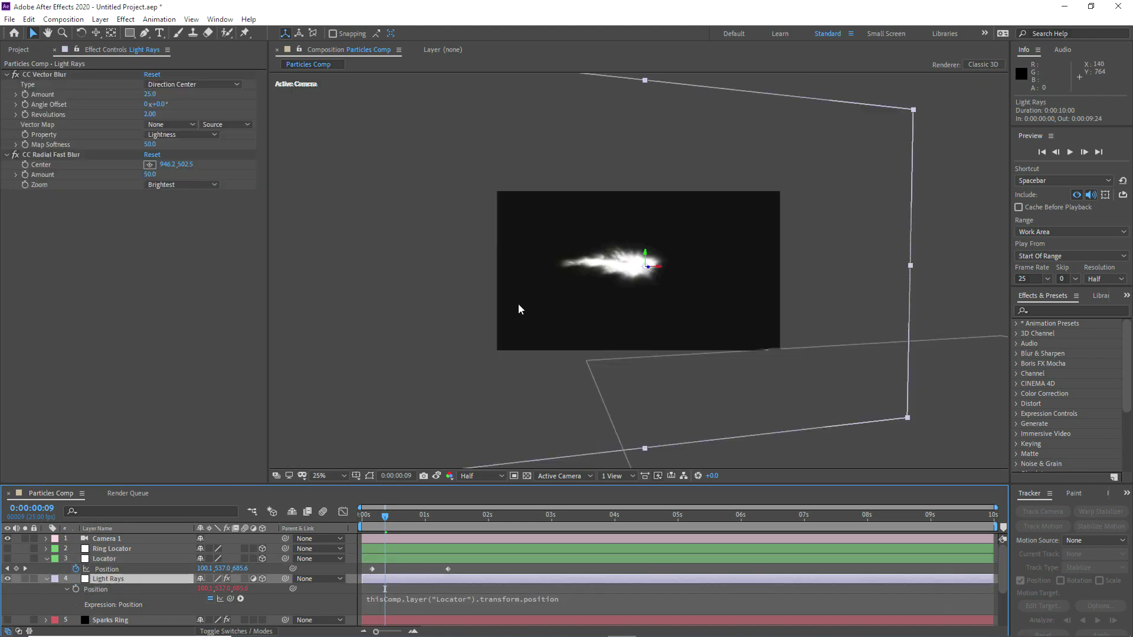
pyautogui.press(',')
pyautogui.press('.')
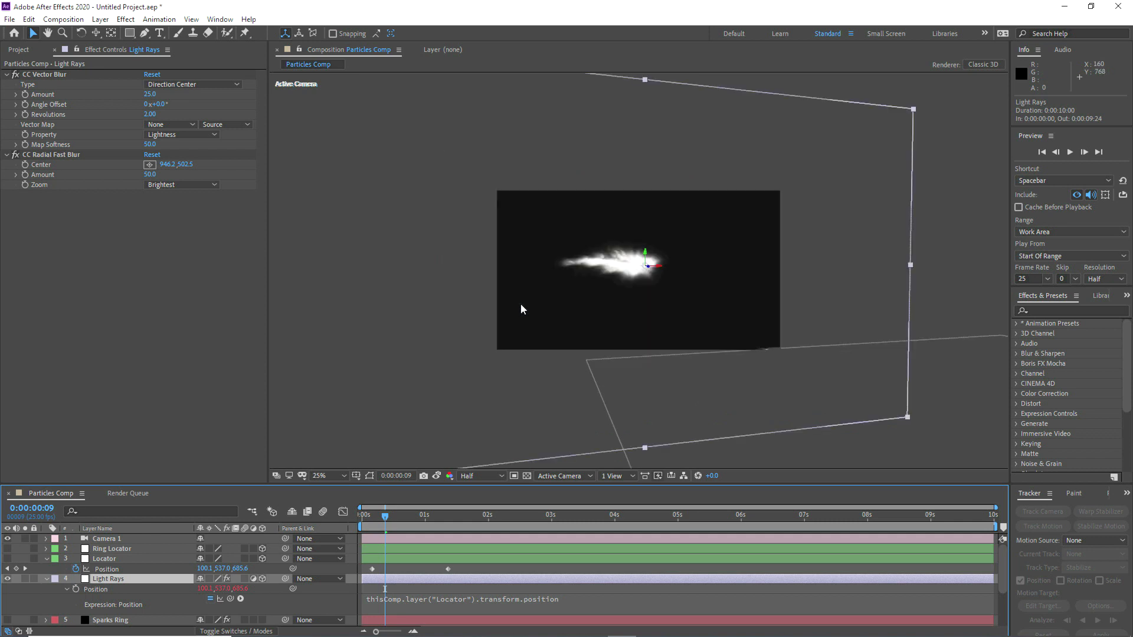
pyautogui.click(129, 33)
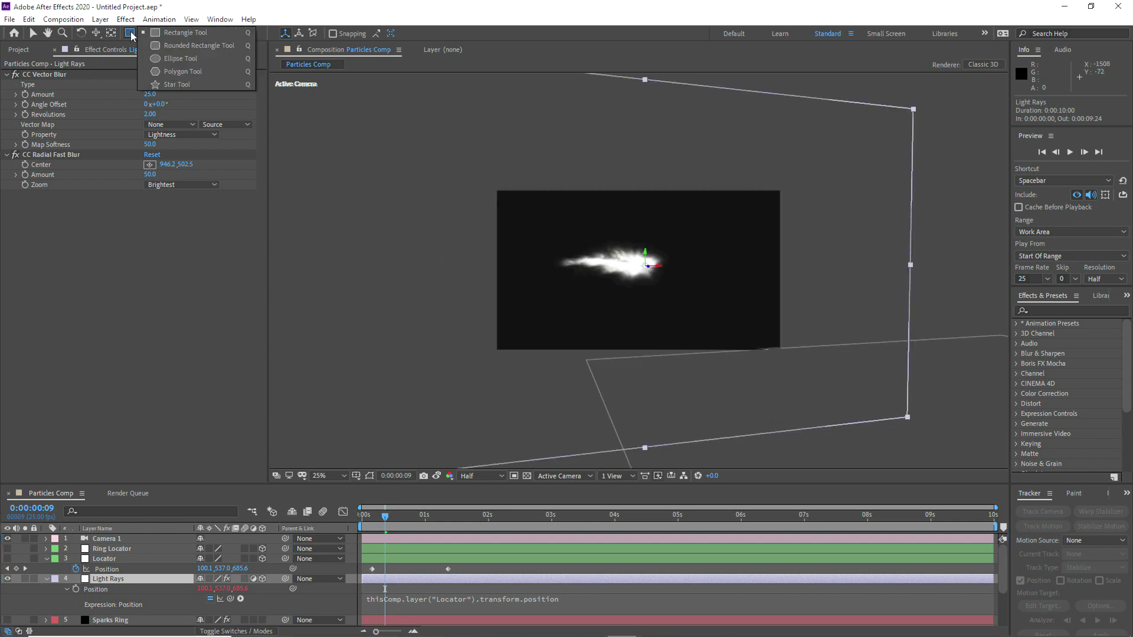
pyautogui.click(166, 59)
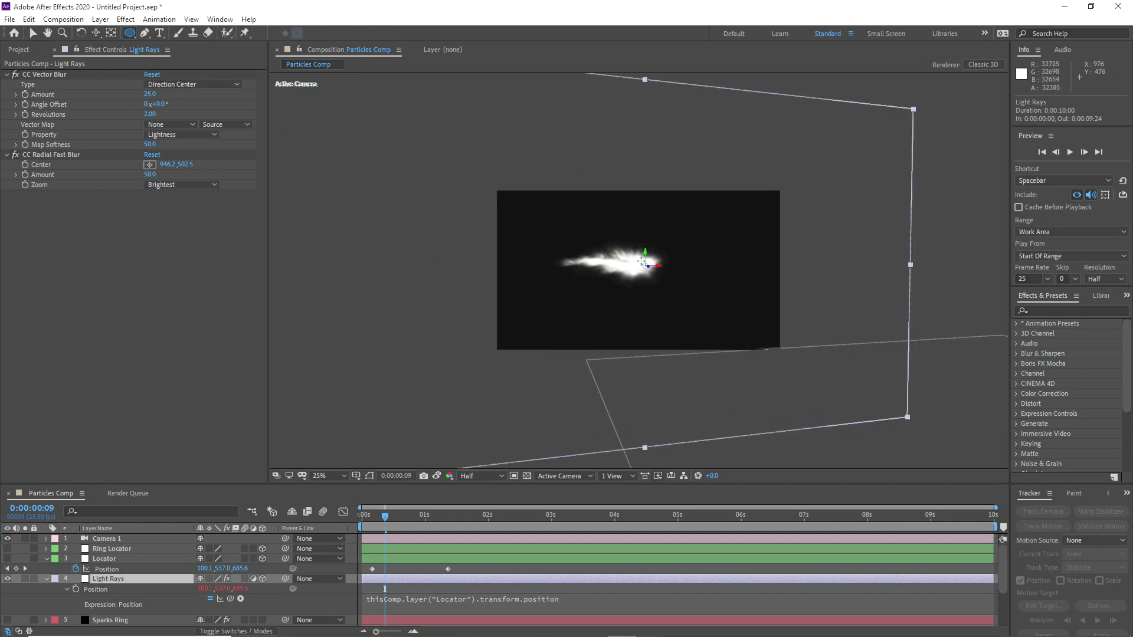
pyautogui.moveTo(644, 265); pyautogui.dragTo(590, 220)
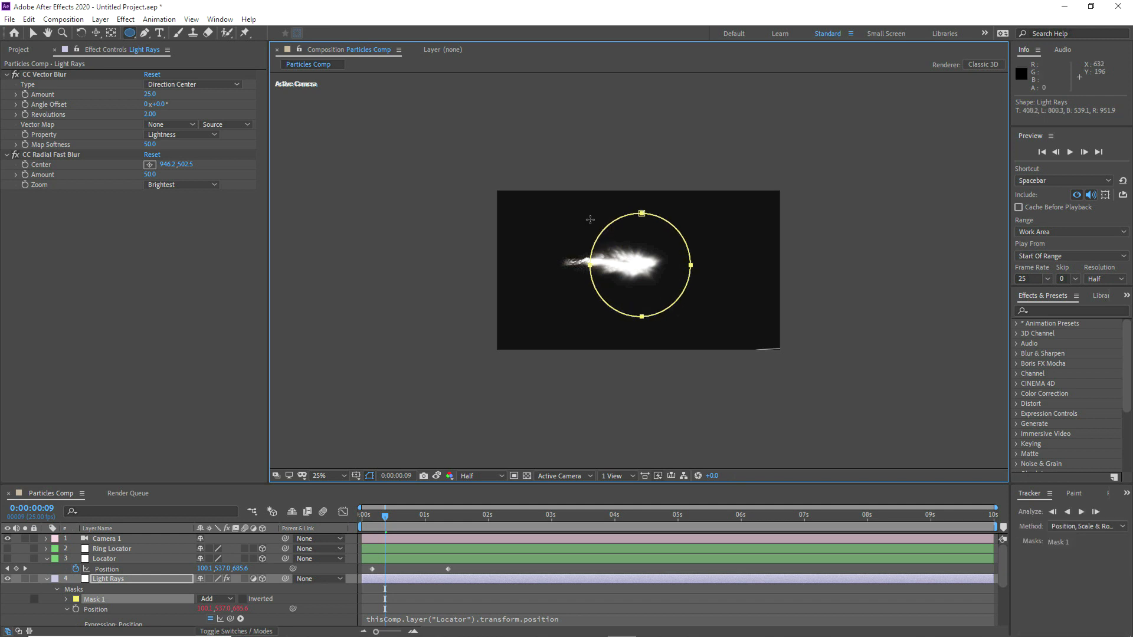
# Step: Feather the Light Rays mask by about 171 pixels and hide the mask and layer outlines
pyautogui.click(104, 578)
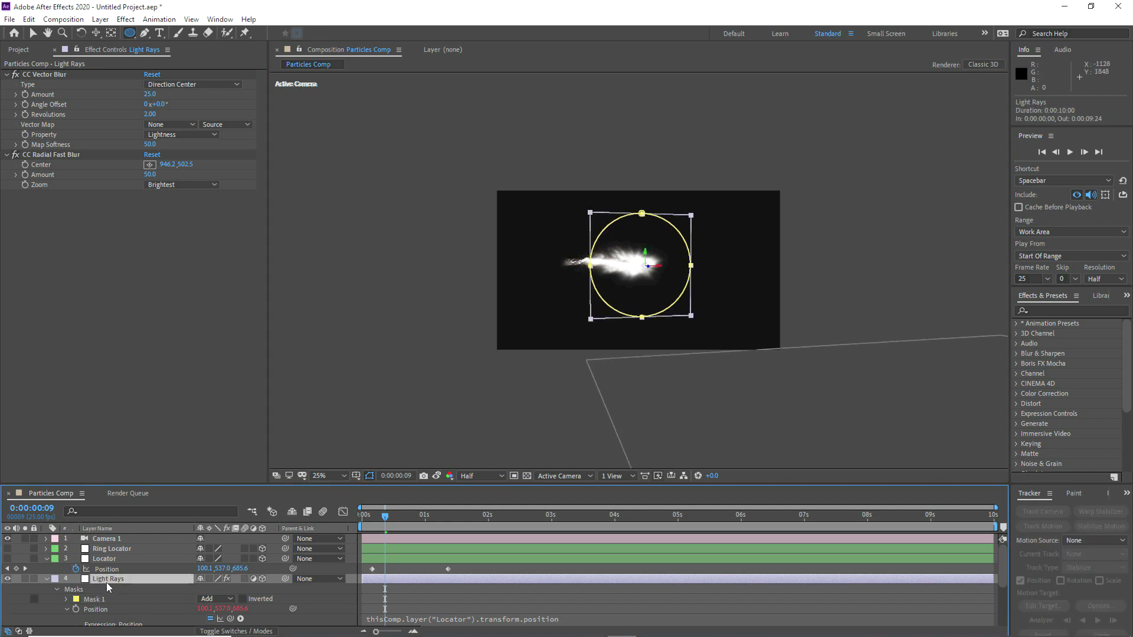
pyautogui.press('f')
pyautogui.click(371, 476)
pyautogui.scroll(2, 614, 265)
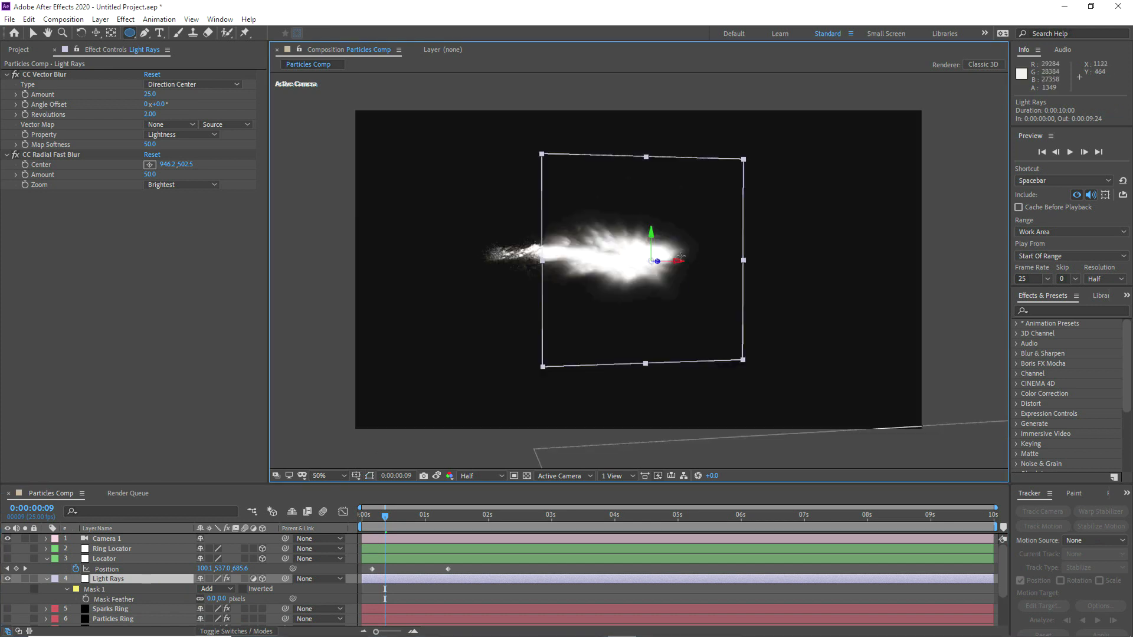
pyautogui.hotkey('ctrl', 'shift', 'h')
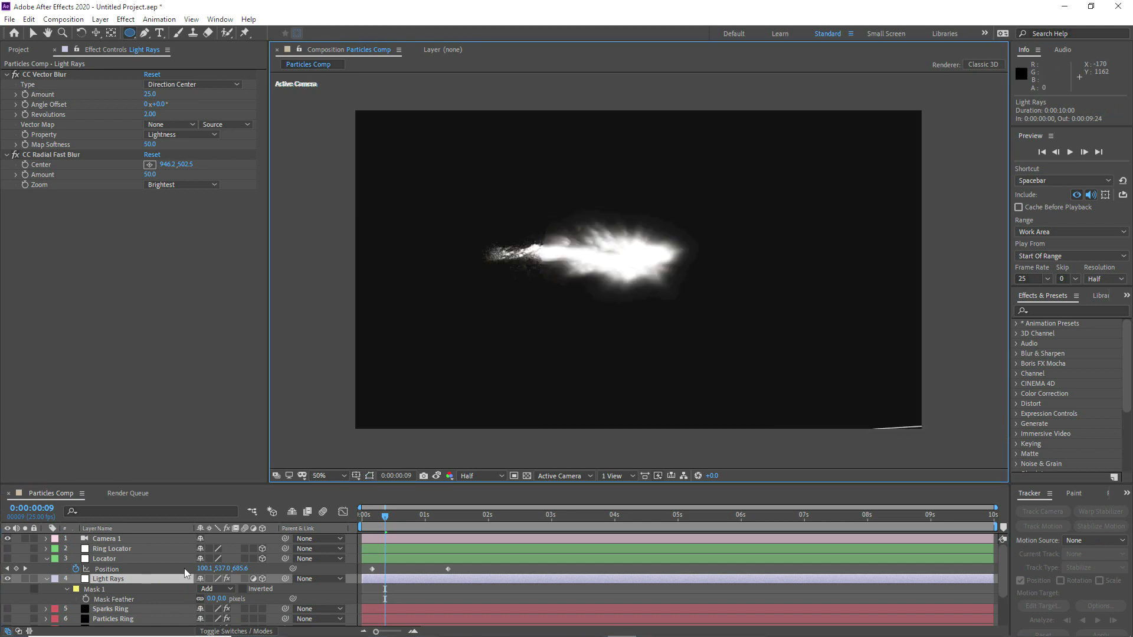
pyautogui.moveTo(213, 599); pyautogui.dragTo(317, 594)
pyautogui.moveTo(207, 597); pyautogui.dragTo(201, 599)
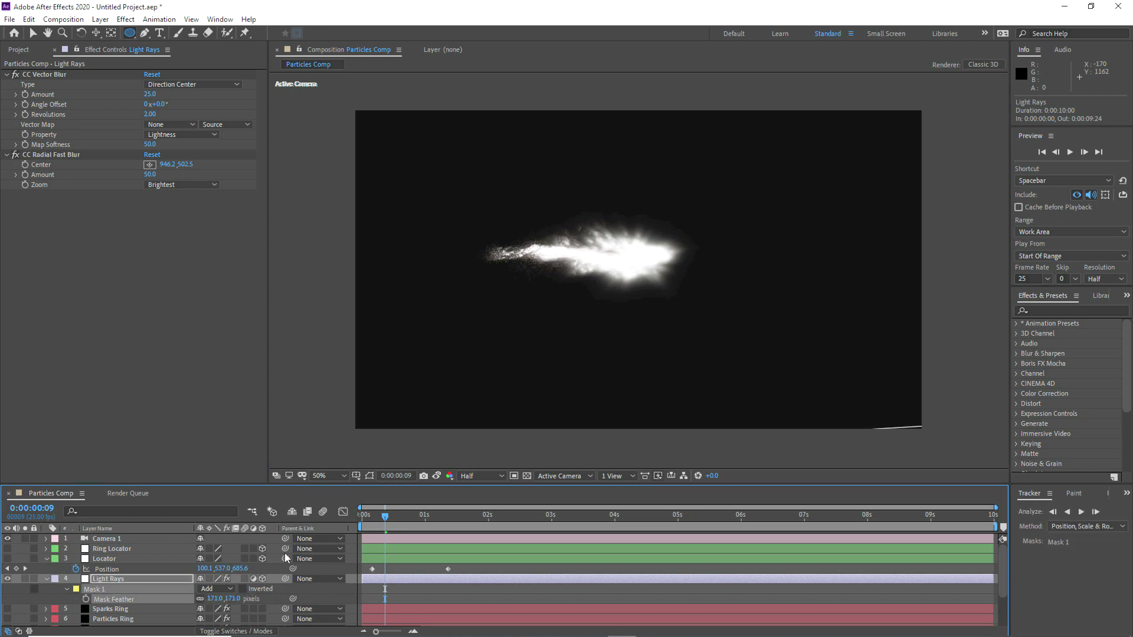
pyautogui.press('v')
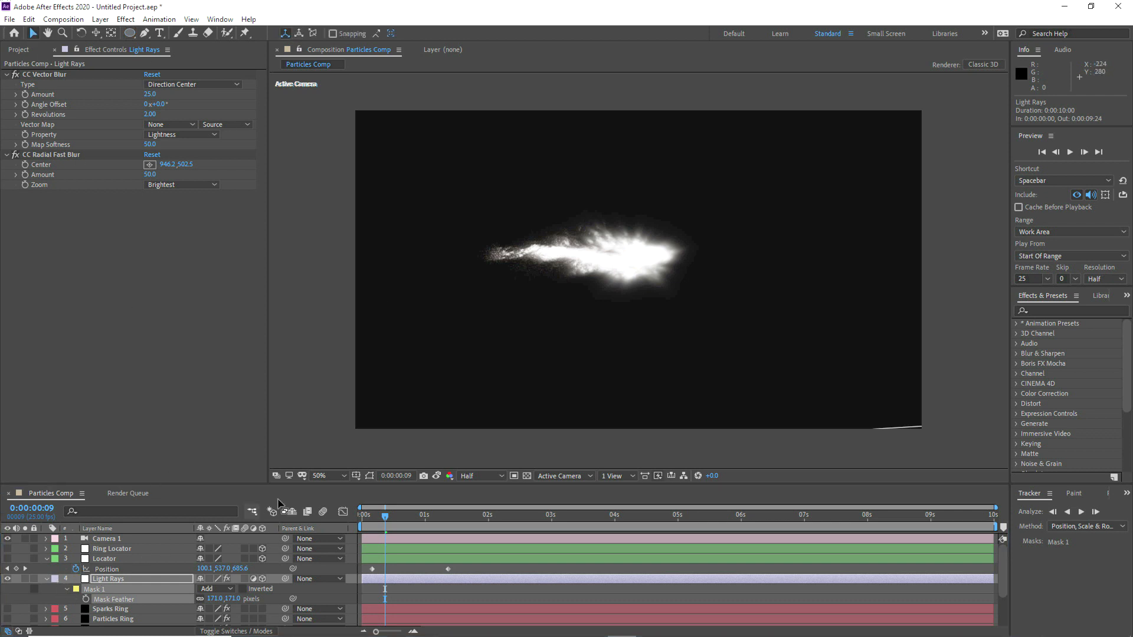
pyautogui.moveTo(298, 485); pyautogui.dragTo(313, 394)
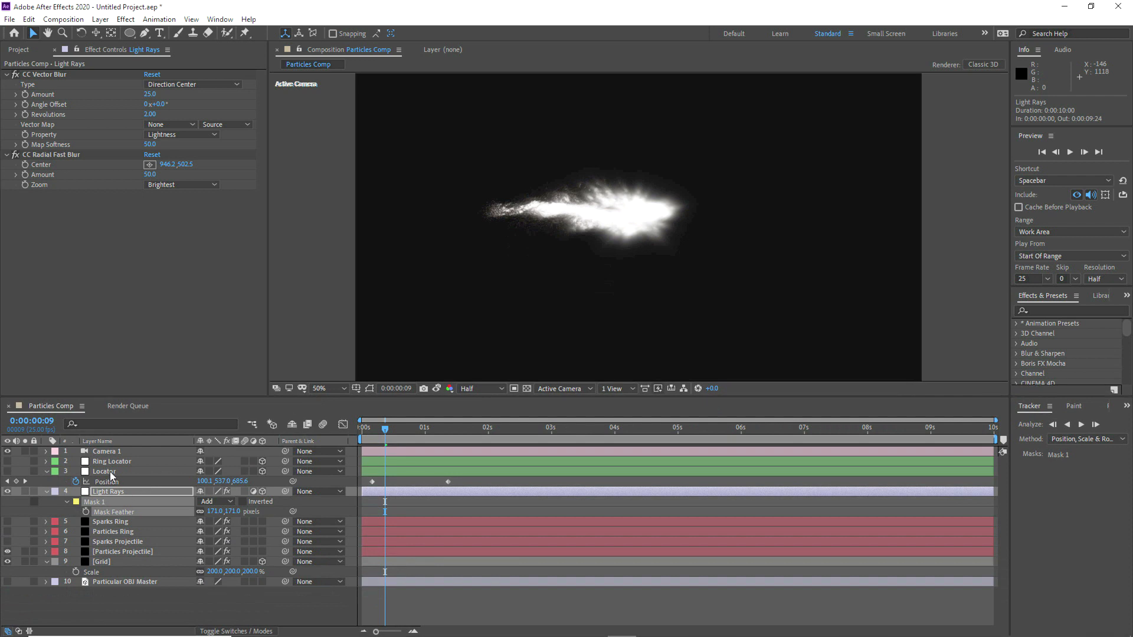
# Step: Reposition the CC Radial Fast Blur Center onto the projectile's head at 0:00:00:12, at about 1554, 523
pyautogui.click(104, 200)
pyautogui.click(70, 156)
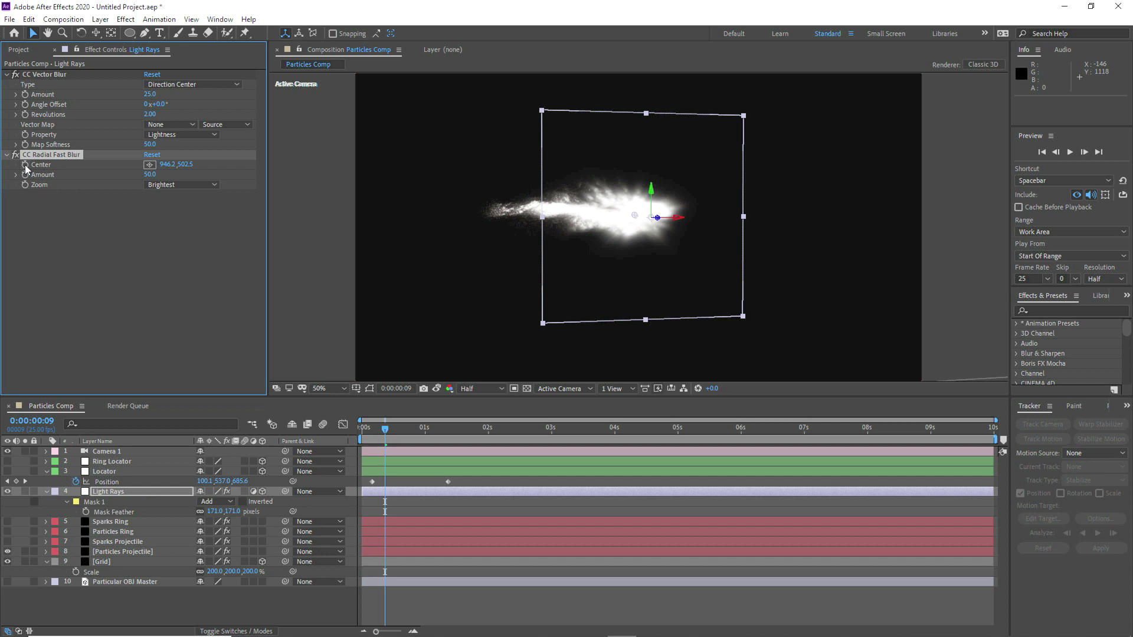
pyautogui.click(379, 430)
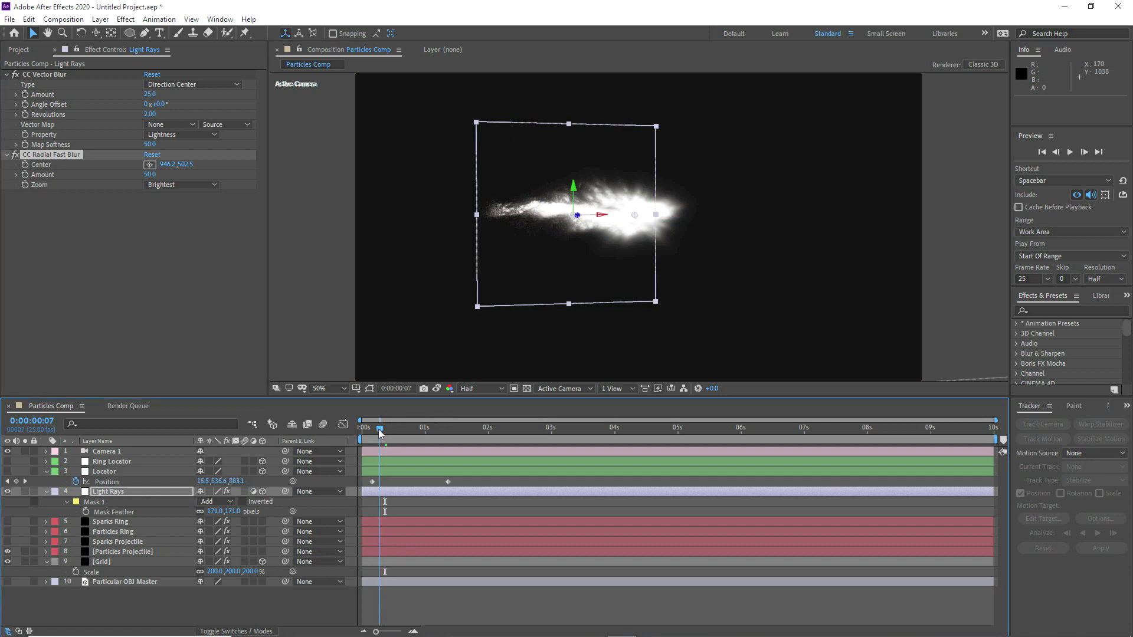
pyautogui.click(391, 431)
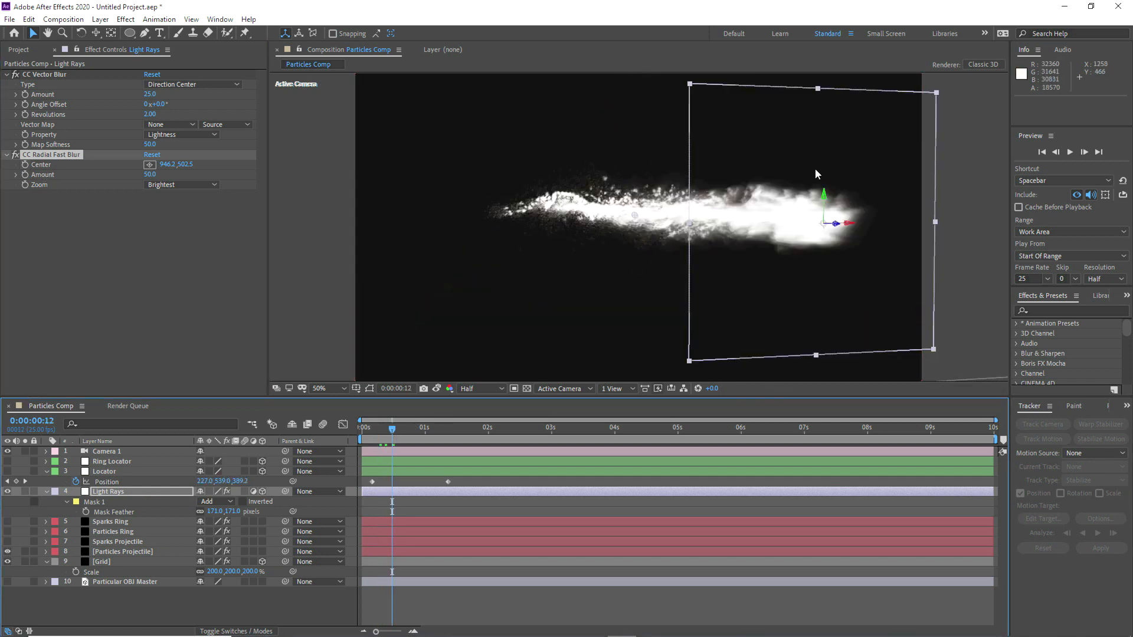
pyautogui.click(61, 156)
pyautogui.moveTo(636, 218); pyautogui.dragTo(814, 221)
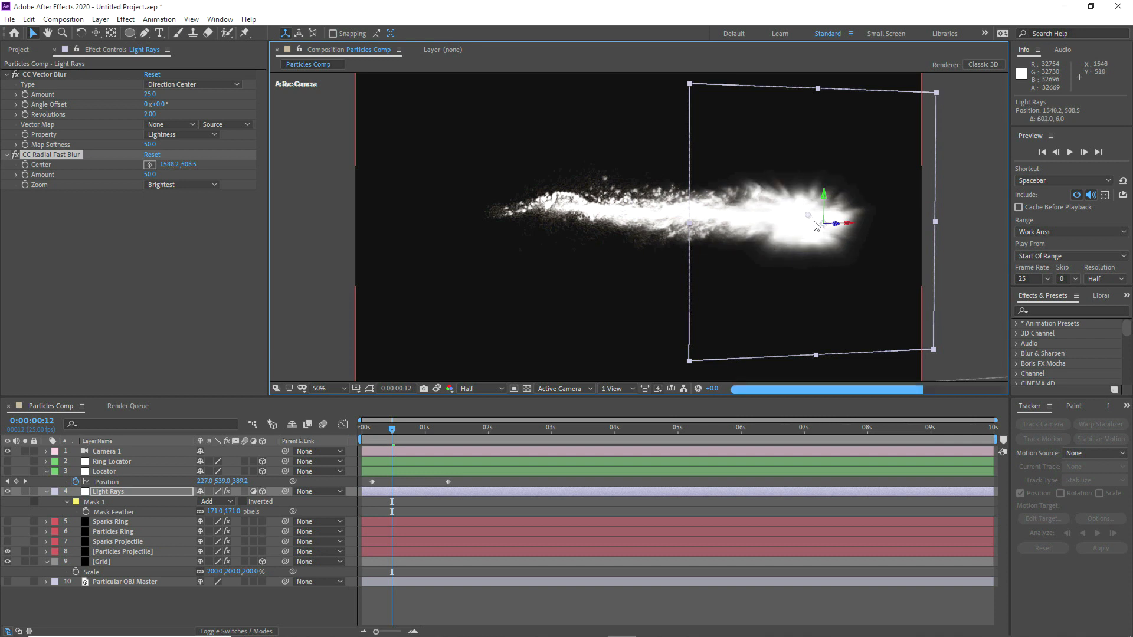
# Step: Add an expression to the CC Radial Fast Blur Center on Light Rays that references the Locator's Position
pyautogui.click(106, 493)
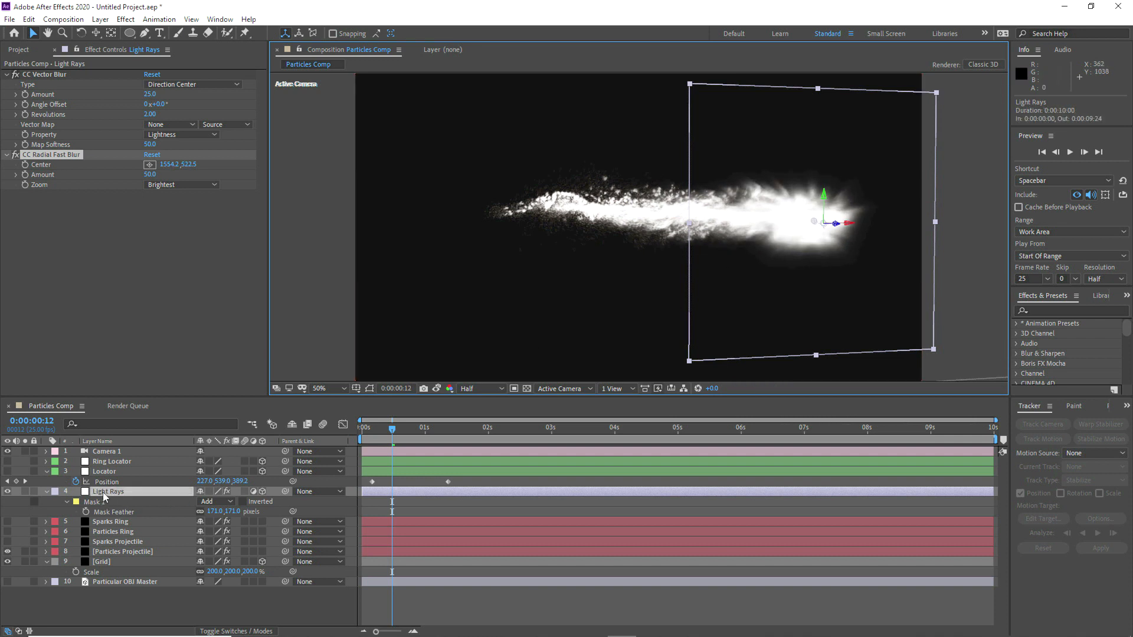
pyautogui.keyDown('alt'); pyautogui.click(25, 166); pyautogui.keyUp('alt')
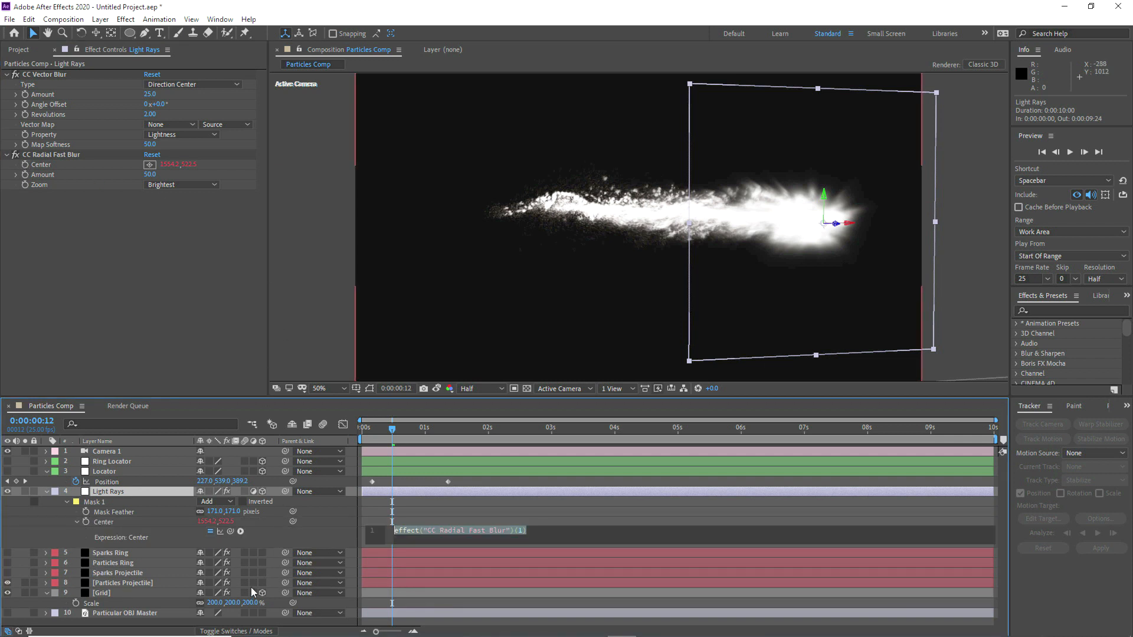
pyautogui.moveTo(124, 485); pyautogui.dragTo(119, 486)
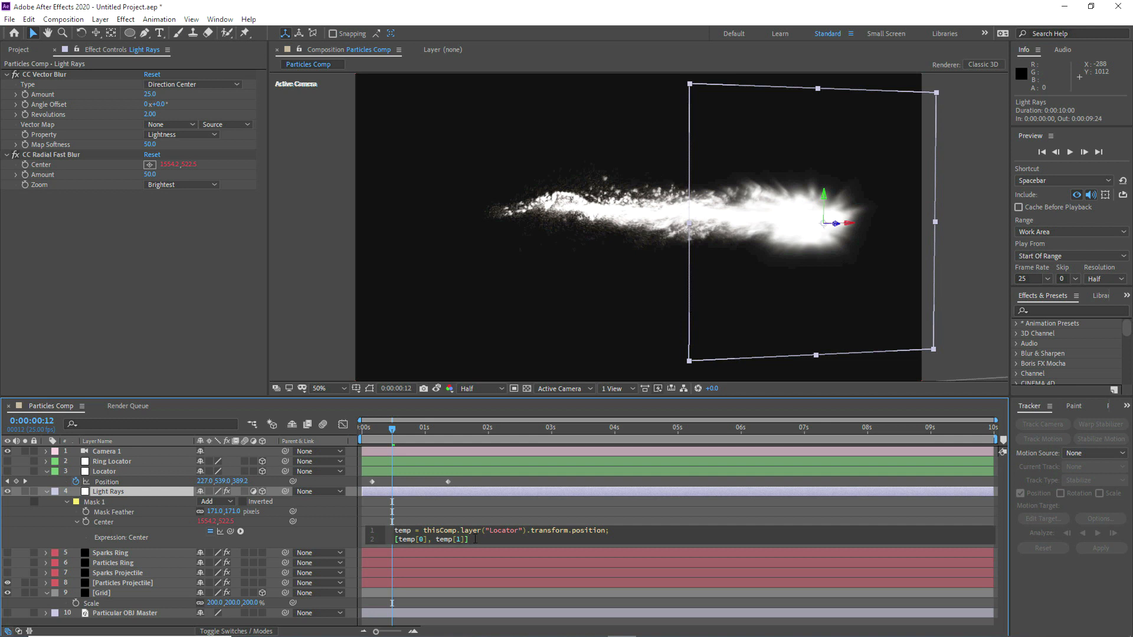
# Step: Strip the Center expression down to thisComp.layer("Locator"), removing the temp variable, the transform.position part and the second line
pyautogui.click(423, 531)
pyautogui.moveTo(423, 530); pyautogui.dragTo(581, 530)
pyautogui.press('BackSpace')
pyautogui.click(447, 531)
pyautogui.click(506, 531)
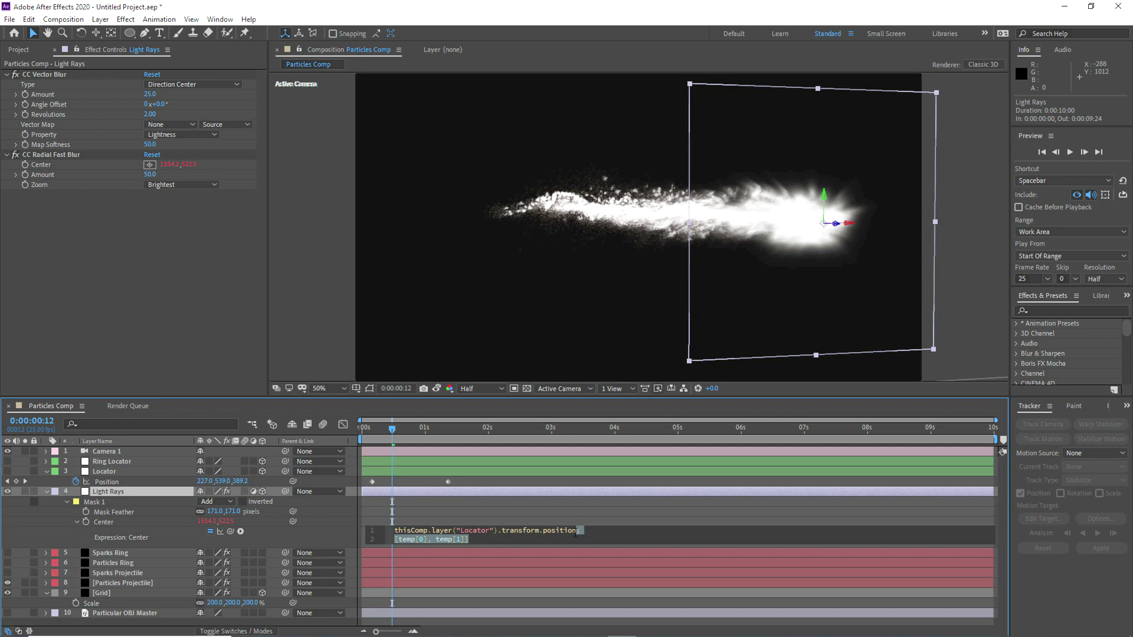
pyautogui.click(524, 537)
pyautogui.keyDown('shift'); pyautogui.click(499, 534); pyautogui.keyUp('shift')
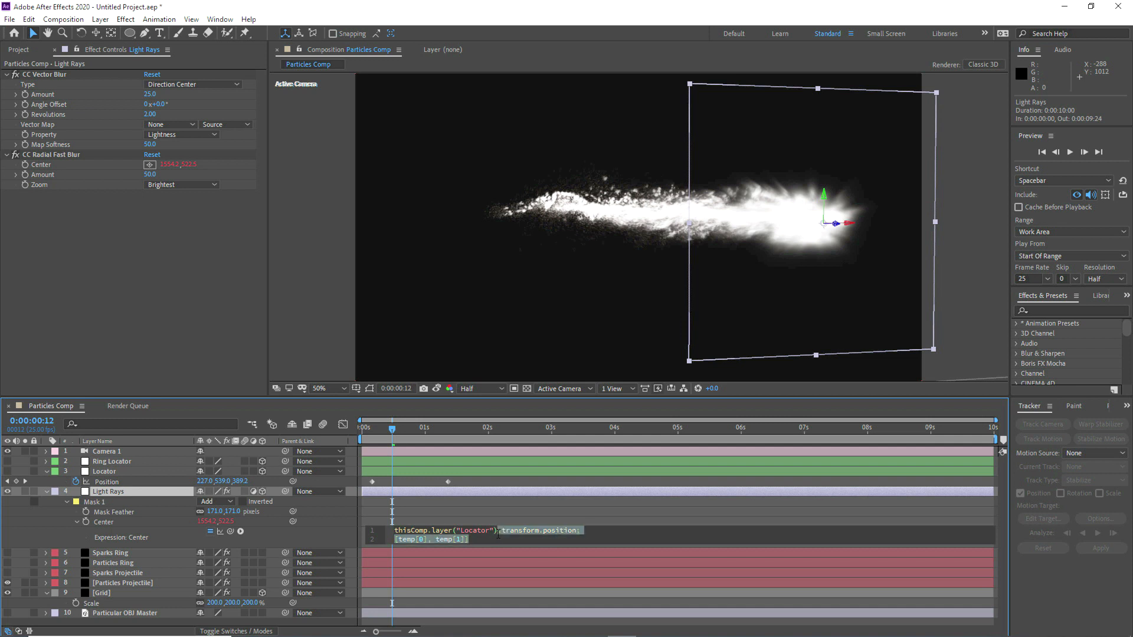
pyautogui.keyDown('shift'); pyautogui.click(502, 534); pyautogui.keyUp('shift')
pyautogui.press('BackSpace')
# Step: Complete and apply the Center expression as thisComp.layer("Locator").toComp([0,0,0])
pyautogui.write('toComp')
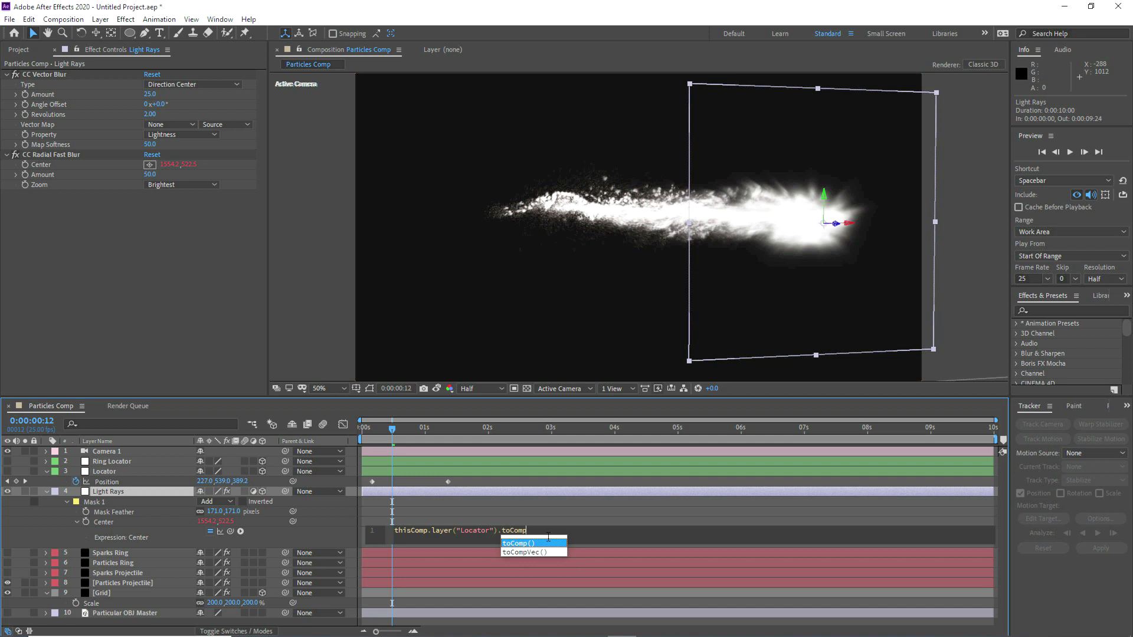
pyautogui.write('([')
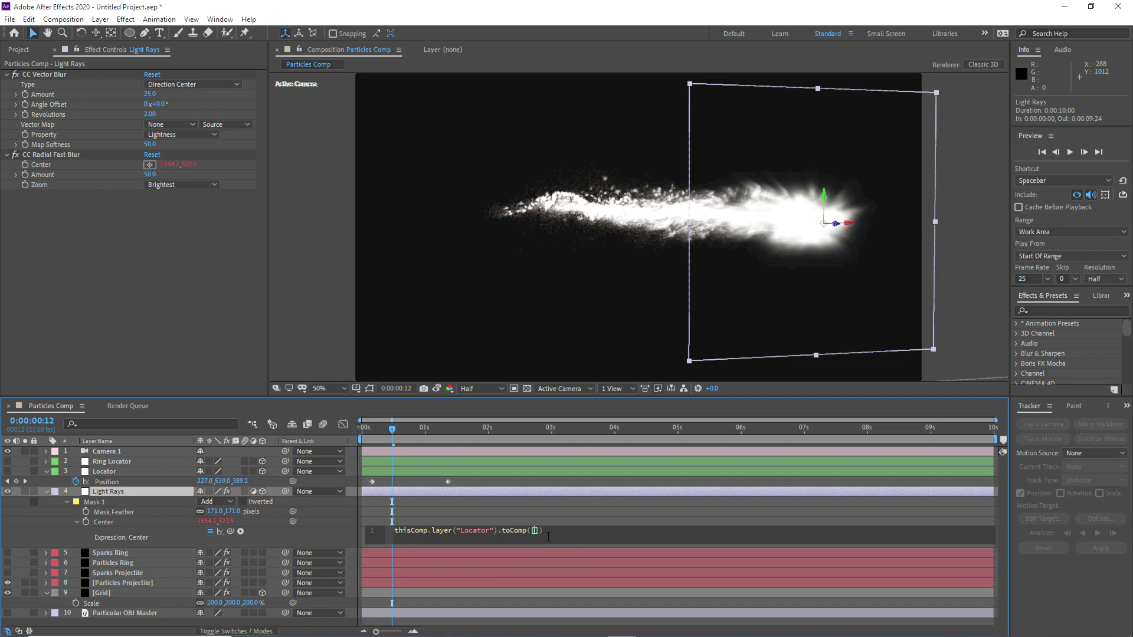
pyautogui.write('0,0,0')
pyautogui.press('Right')
pyautogui.press('Right')
pyautogui.click(529, 510)
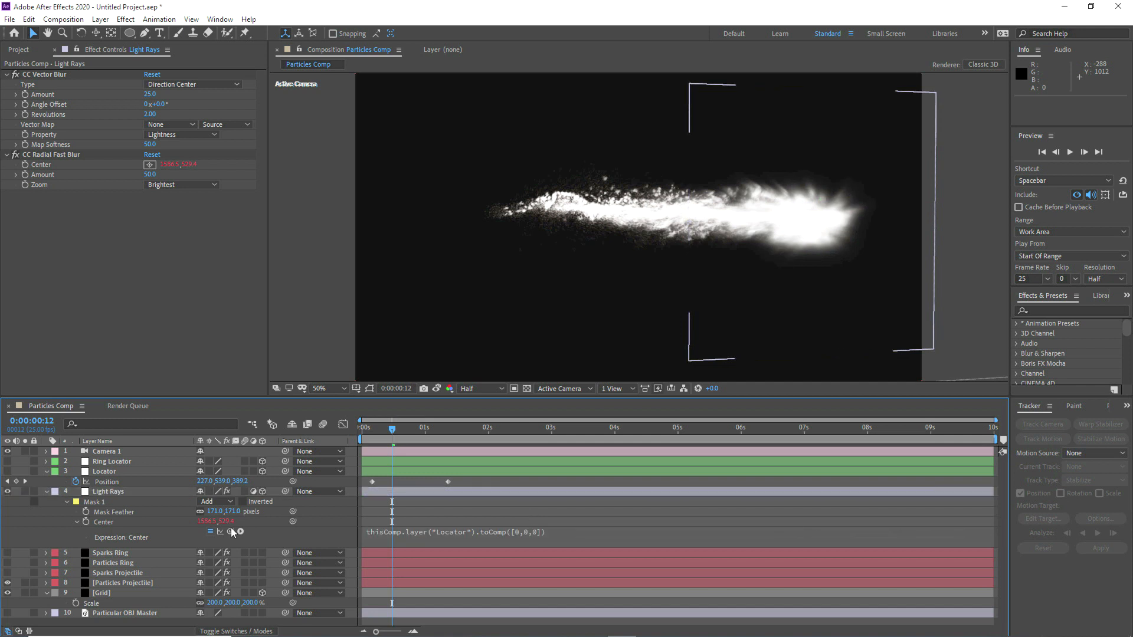
# Step: Review the light rays along the projectile's path, showing the Sparks Ring, Particles Ring and Sparks Projectile layers
pyautogui.click(108, 494)
pyautogui.moveTo(398, 435); pyautogui.dragTo(383, 435)
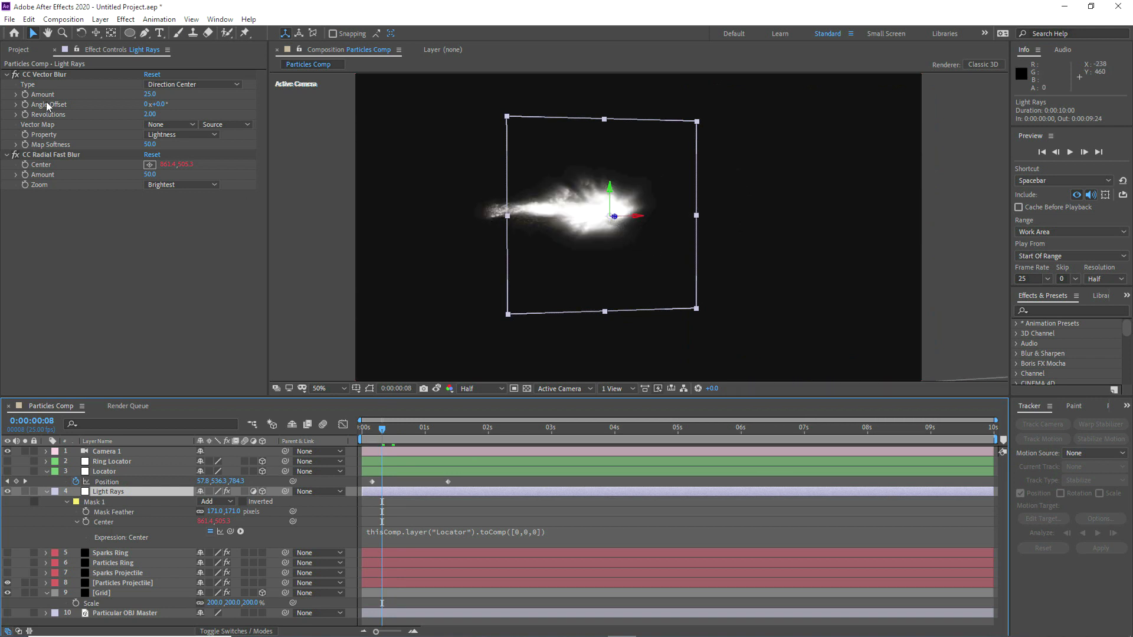
pyautogui.click(56, 154)
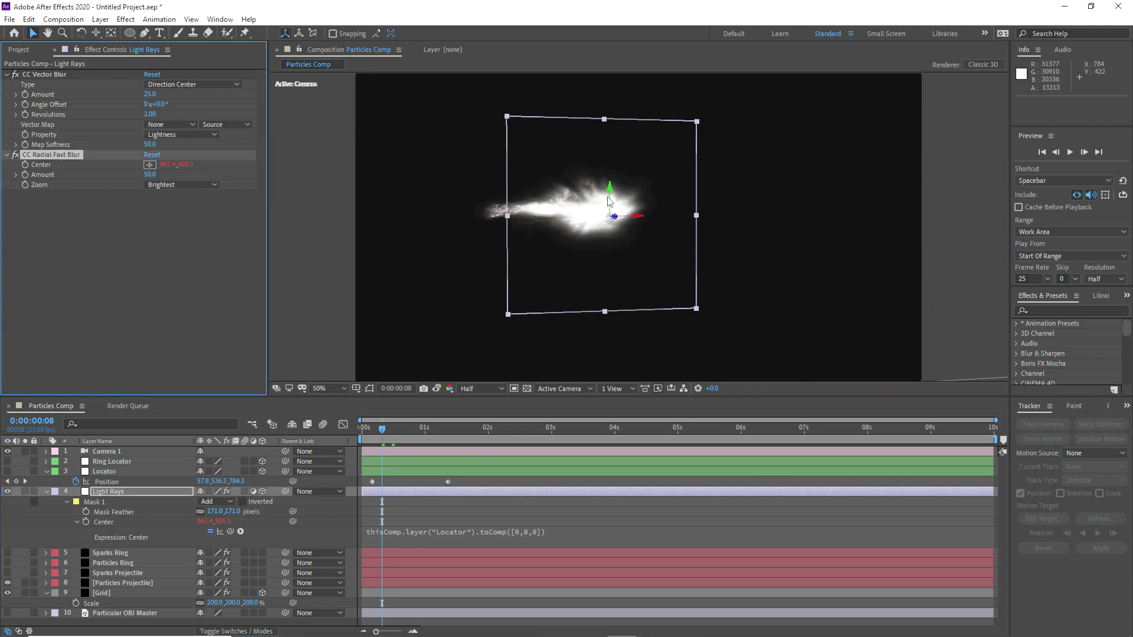
pyautogui.click(406, 428)
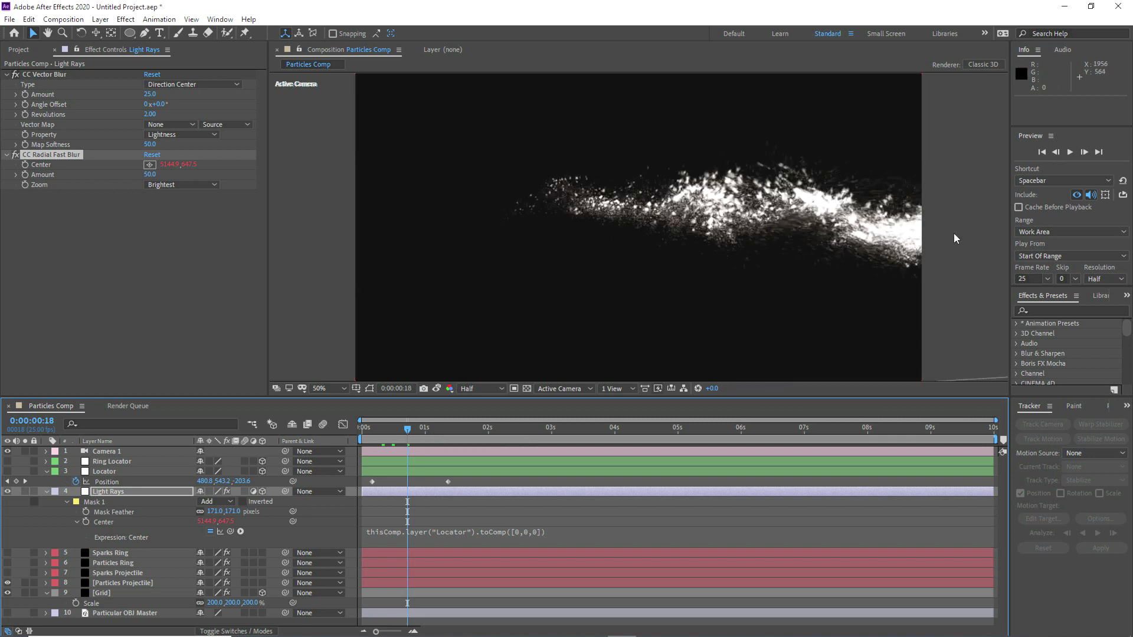
pyautogui.click(369, 430)
pyautogui.moveTo(8, 572); pyautogui.dragTo(9, 556)
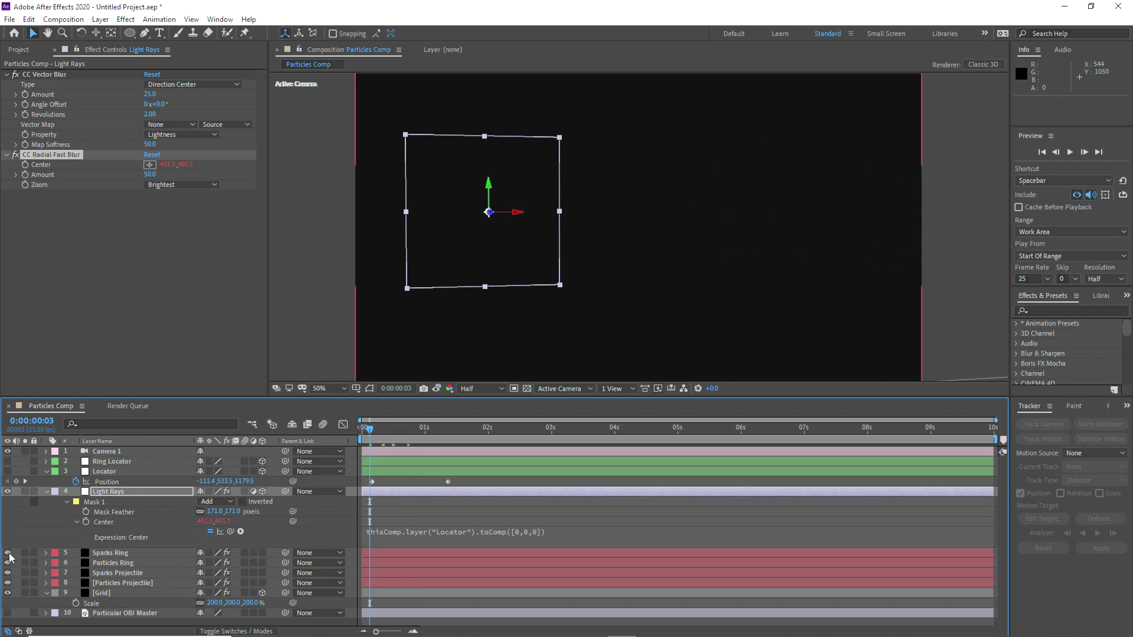
pyautogui.click(380, 432)
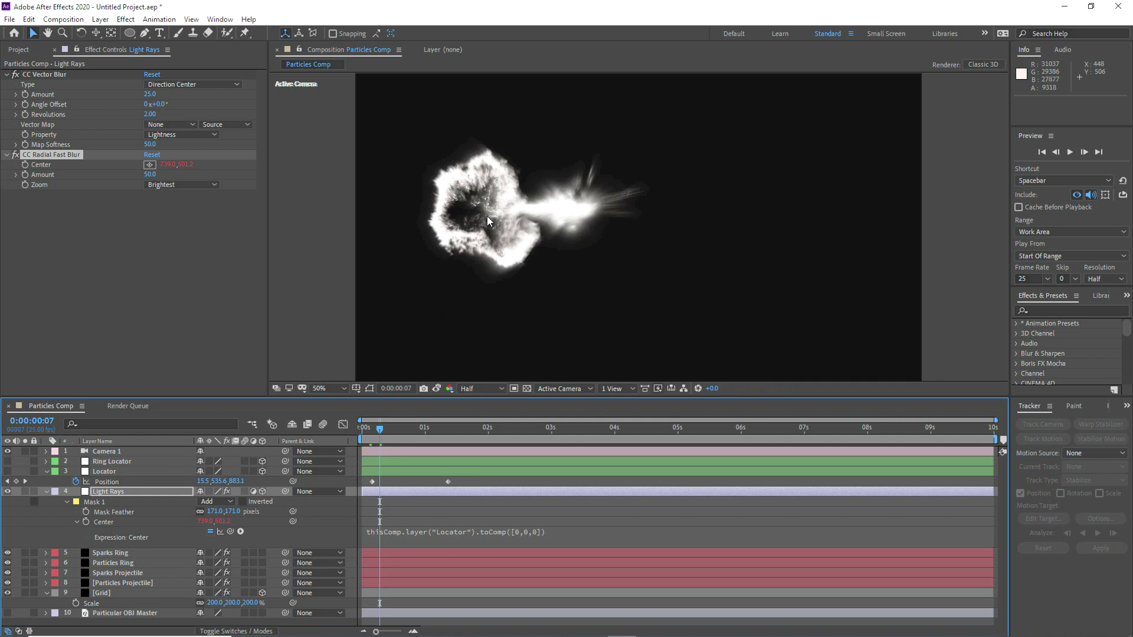
pyautogui.click(387, 428)
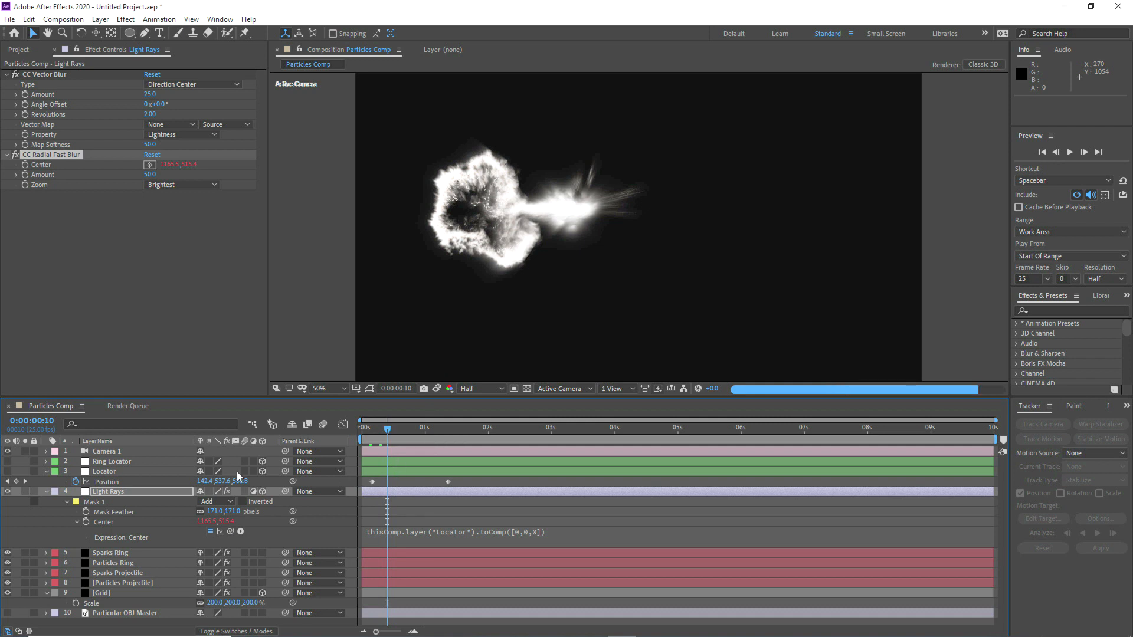
# Step: Move both Locator Position keyframes so the first falls at 0:00:00:07, and review the ring and projectile timing
pyautogui.click(115, 470)
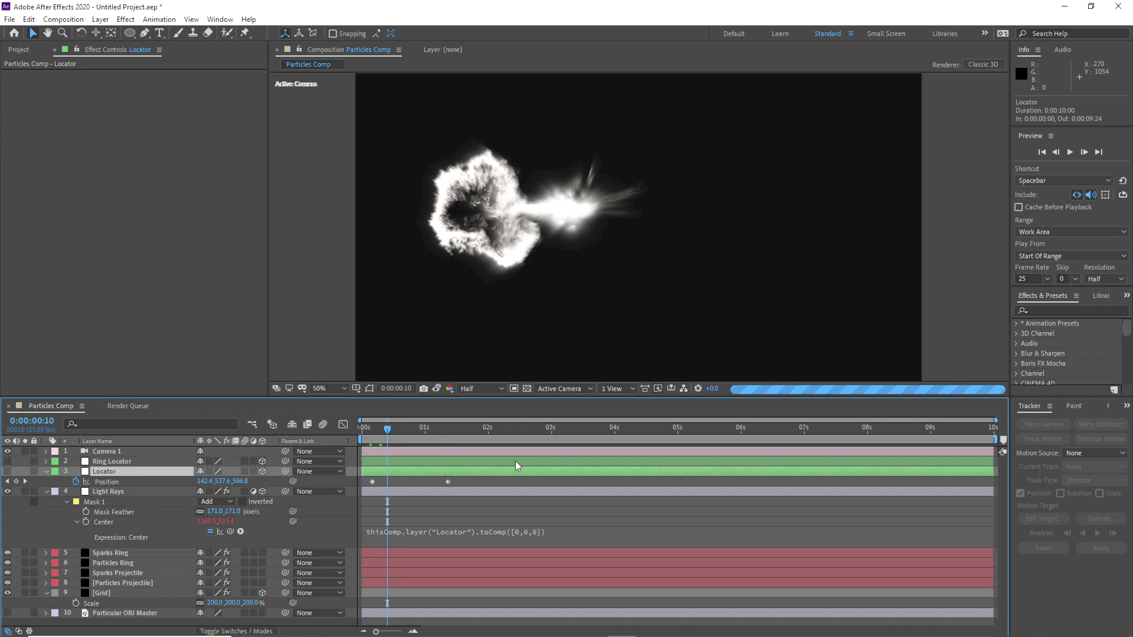
pyautogui.click(388, 483)
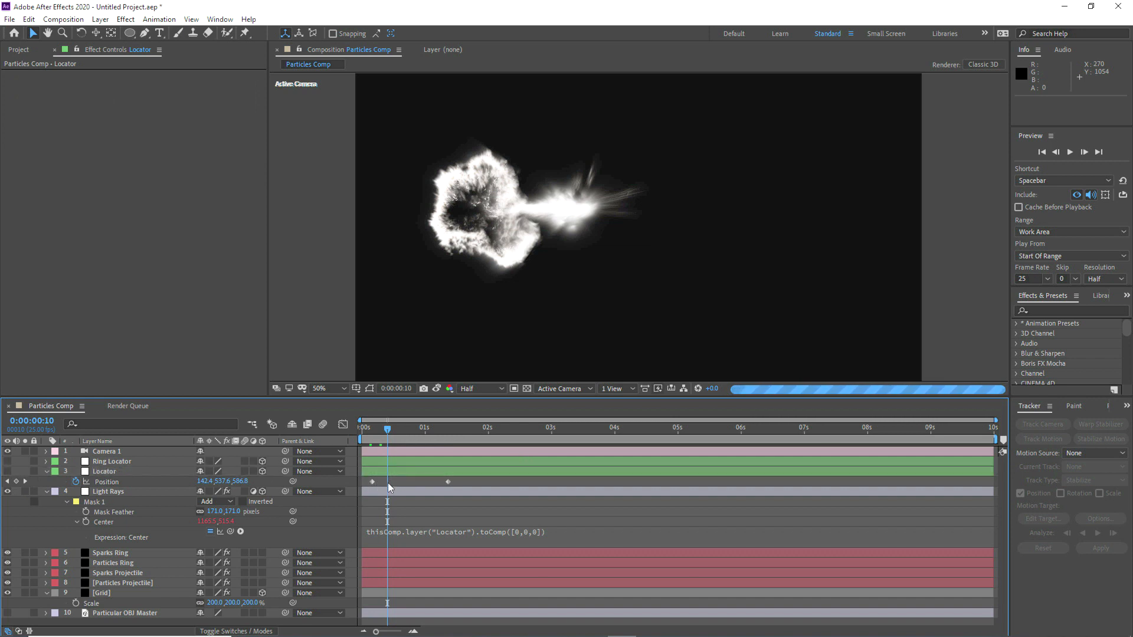
pyautogui.moveTo(363, 481); pyautogui.dragTo(452, 483)
pyautogui.moveTo(372, 484); pyautogui.dragTo(381, 485)
pyautogui.click(364, 429)
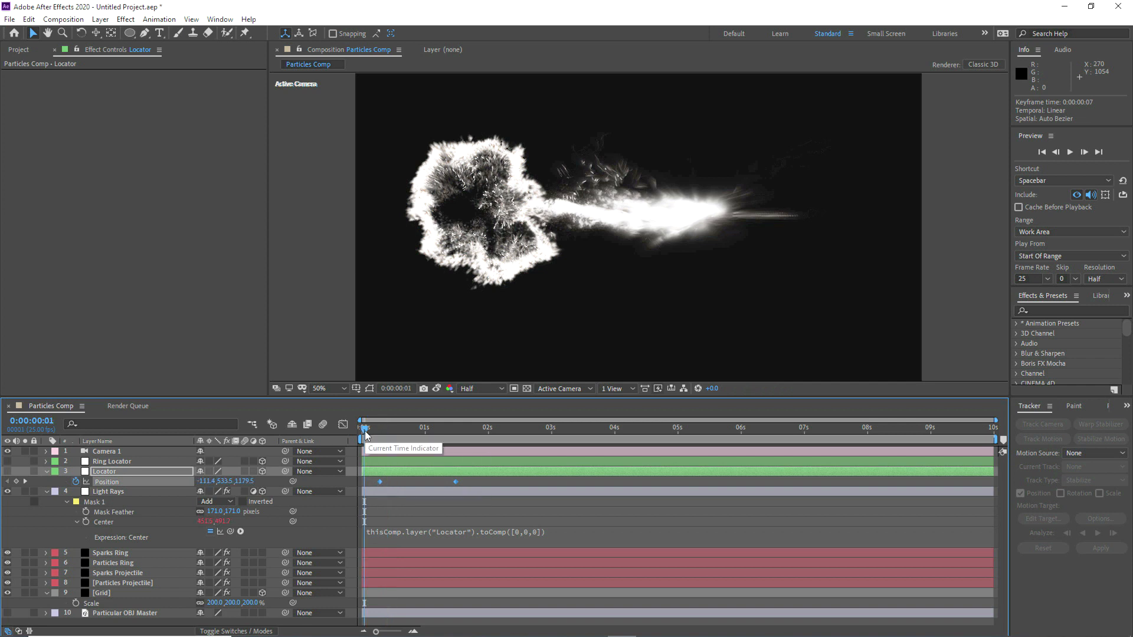
pyautogui.click(370, 478)
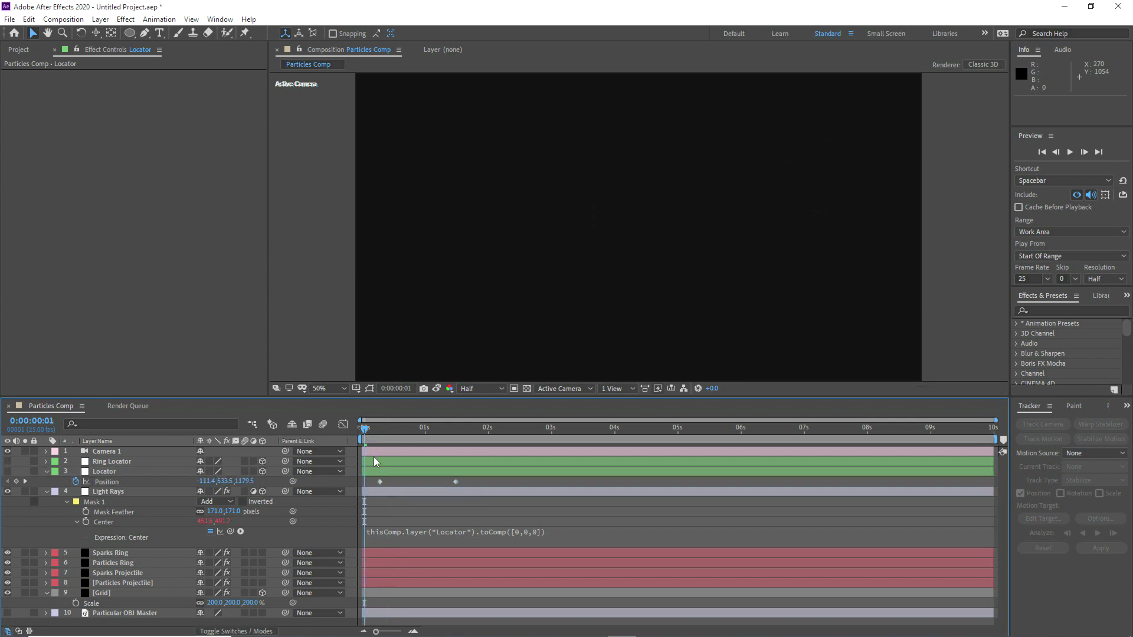
pyautogui.click(373, 431)
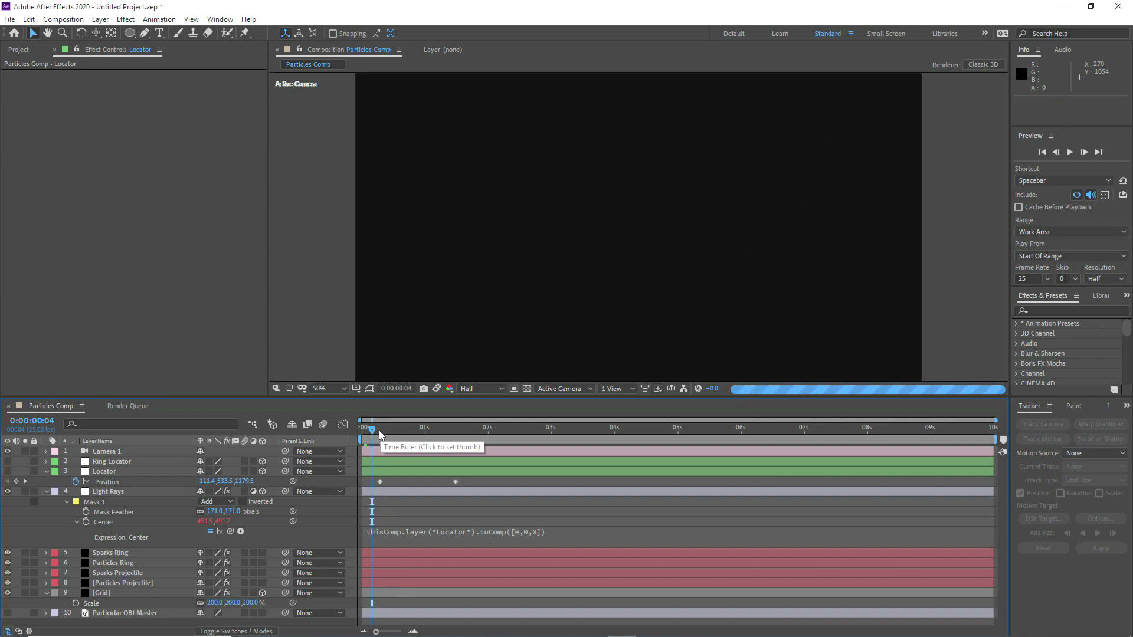
pyautogui.click(379, 430)
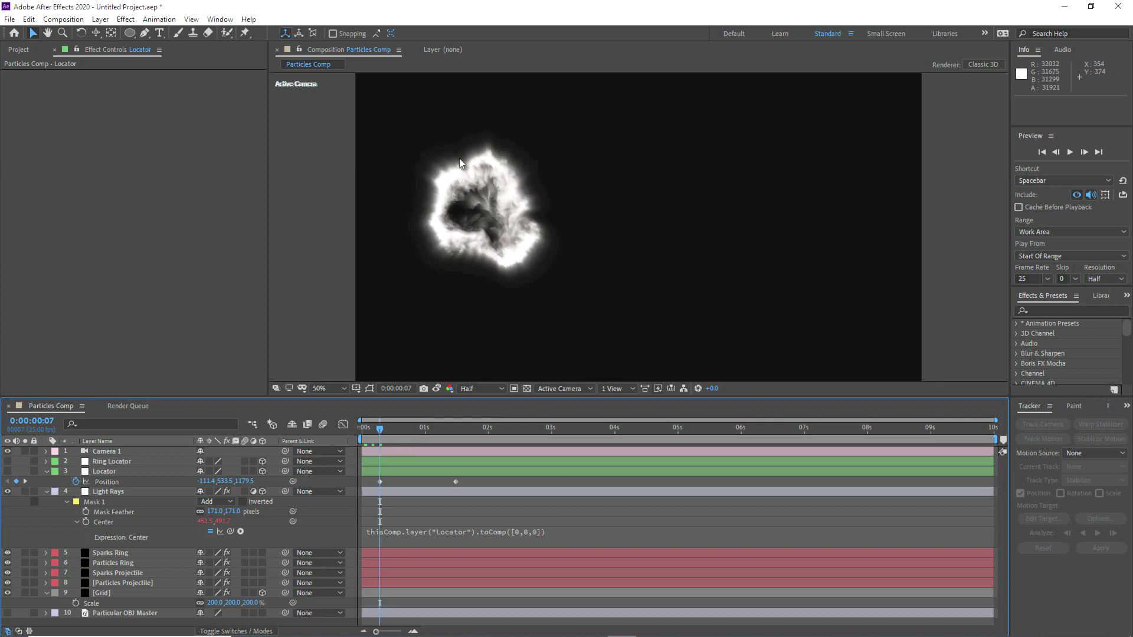
pyautogui.click(390, 431)
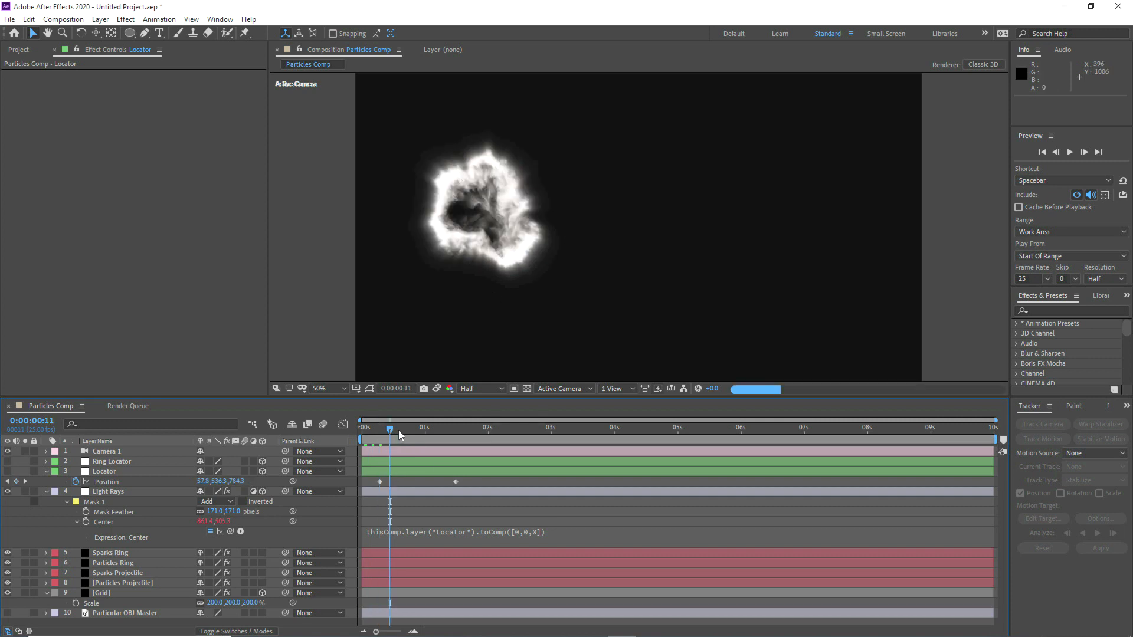
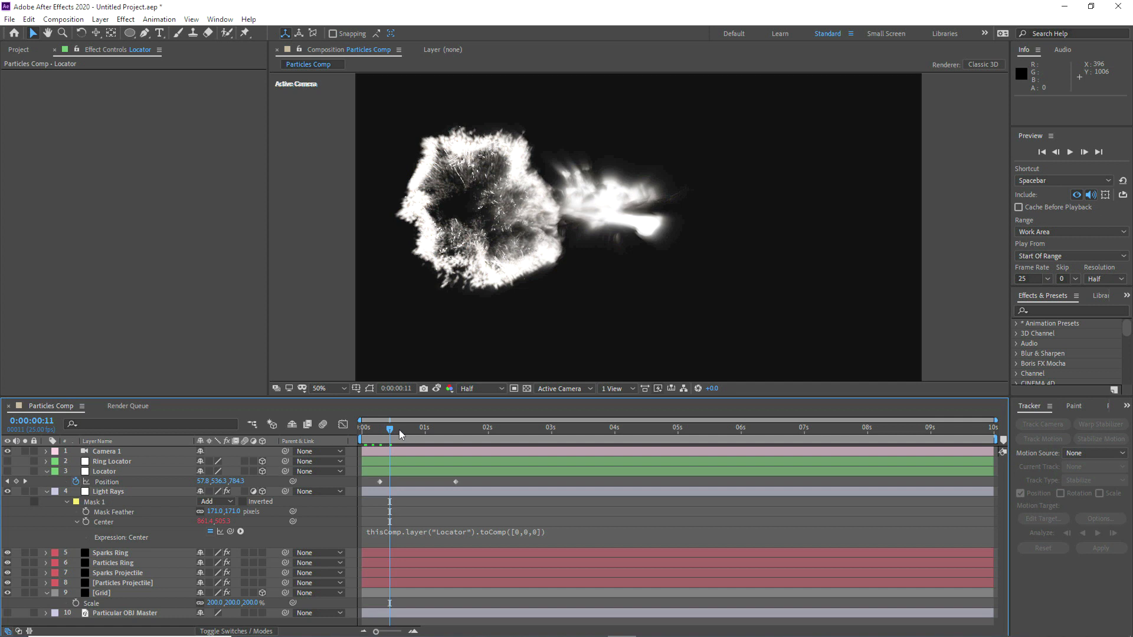
# Step: Scale the Light Rays layer's Mask 1 down to about 76% around its centre
pyautogui.click(472, 472)
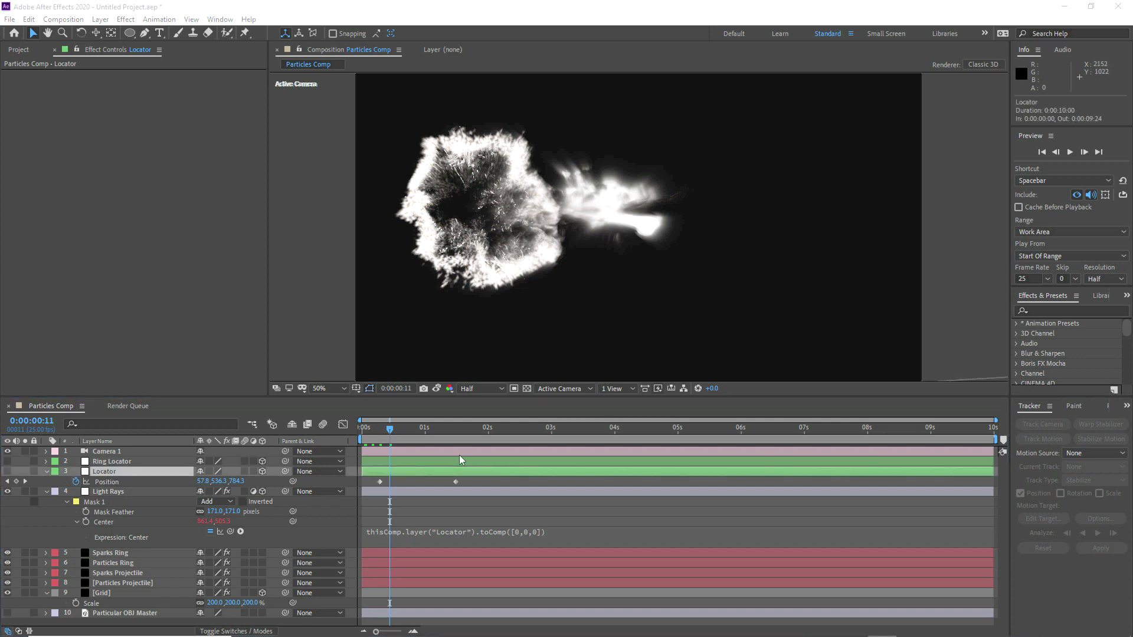
pyautogui.click(98, 491)
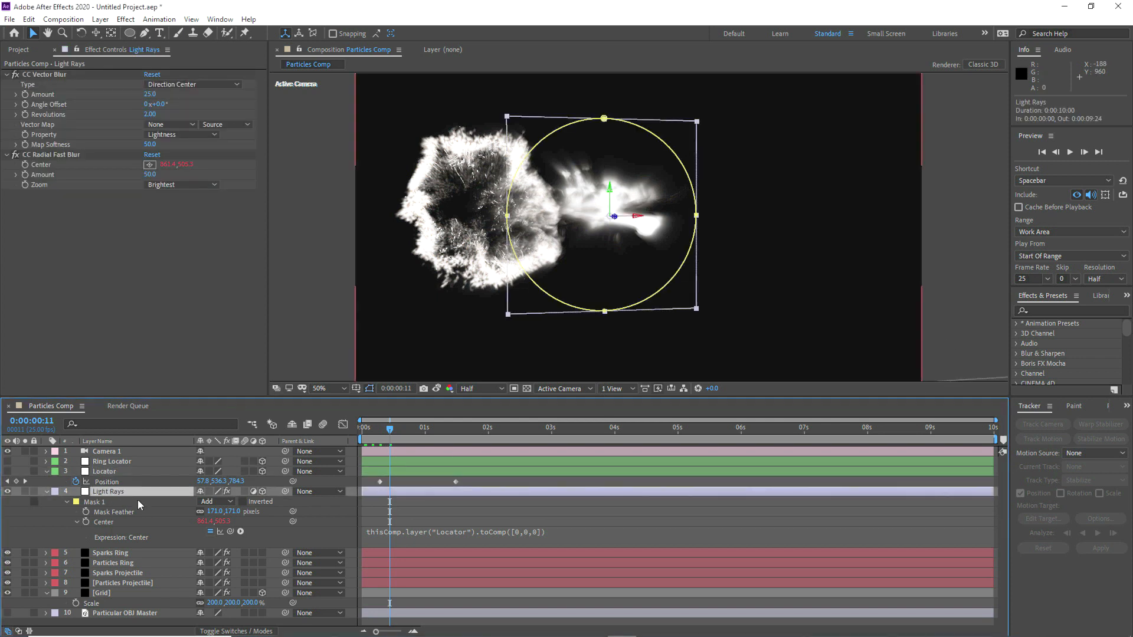
pyautogui.click(92, 503)
pyautogui.doubleClick(605, 119)
pyautogui.moveTo(503, 113); pyautogui.dragTo(531, 139)
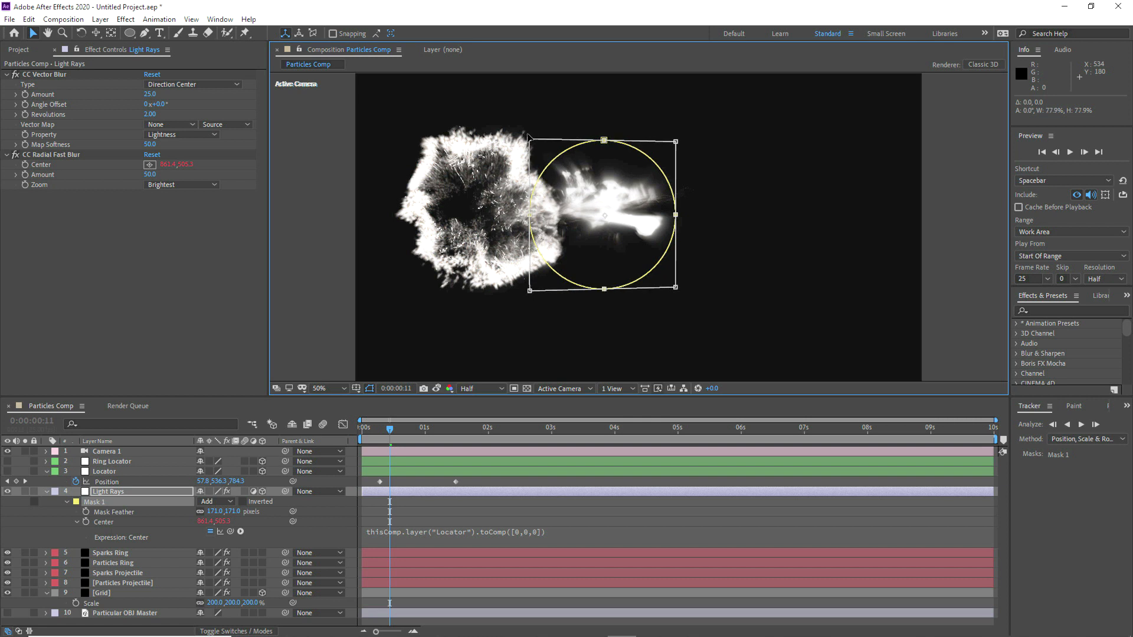
pyautogui.click(423, 503)
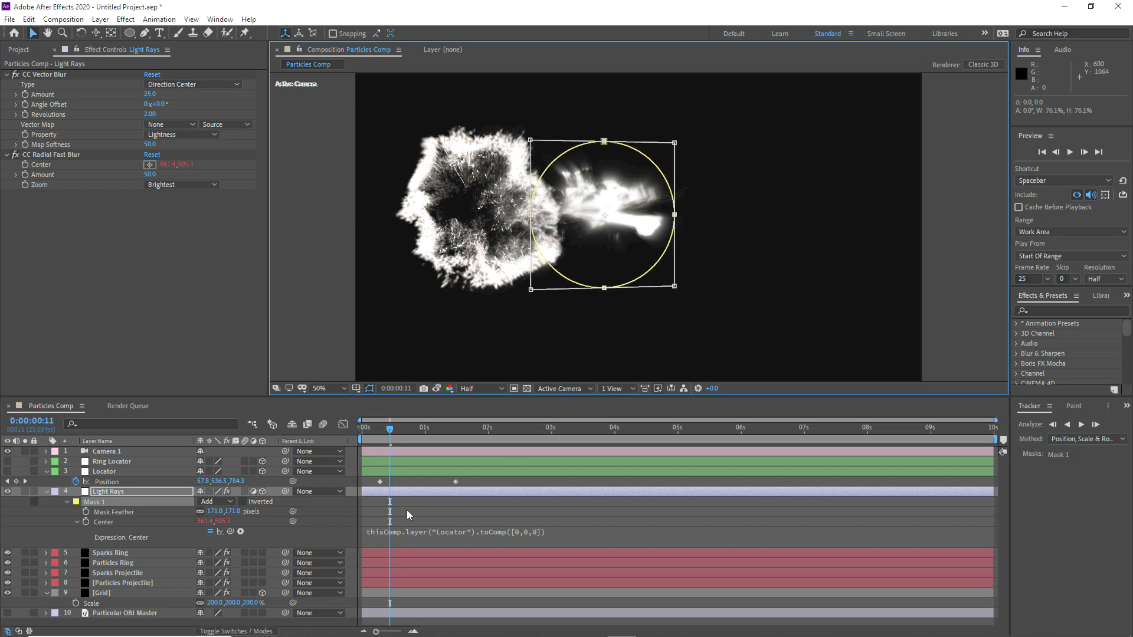
pyautogui.click(406, 510)
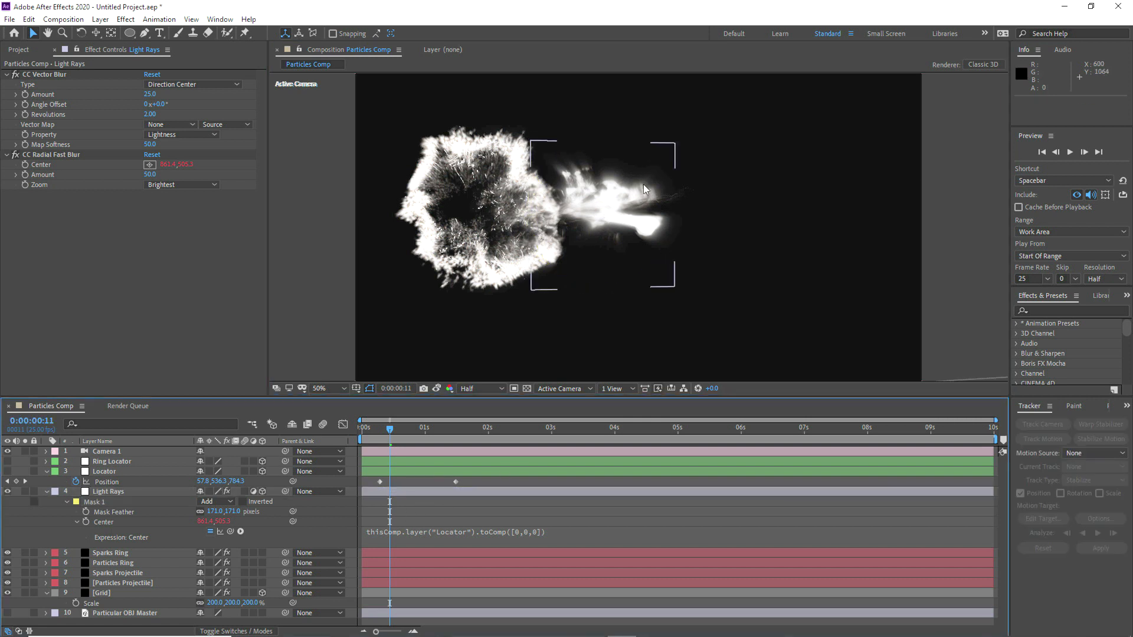
# Step: Hide the mask outline in the viewer and set Mask 1's Mask Feather to 150 pixels
pyautogui.click(370, 389)
pyautogui.click(132, 492)
pyautogui.click(215, 512)
pyautogui.write('150')
pyautogui.press('Return')
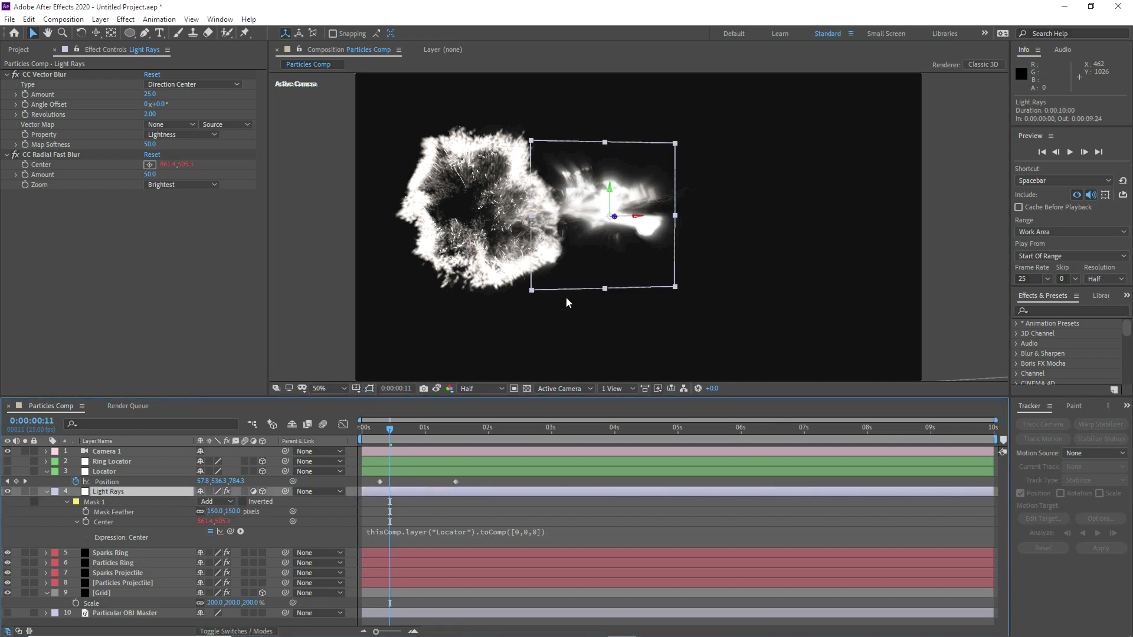
pyautogui.click(417, 507)
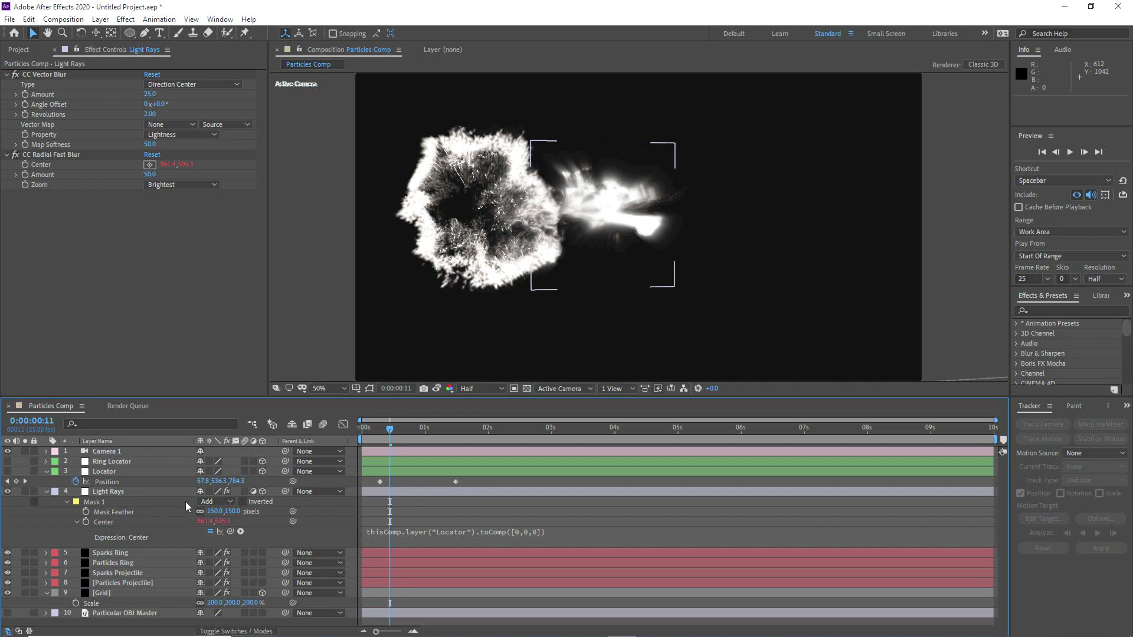
# Step: Compare the projectile with and without Light Rays, and inspect its glow up close at 0:00:00:11
pyautogui.click(9, 492)
pyautogui.click(9, 492)
pyautogui.click(9, 492)
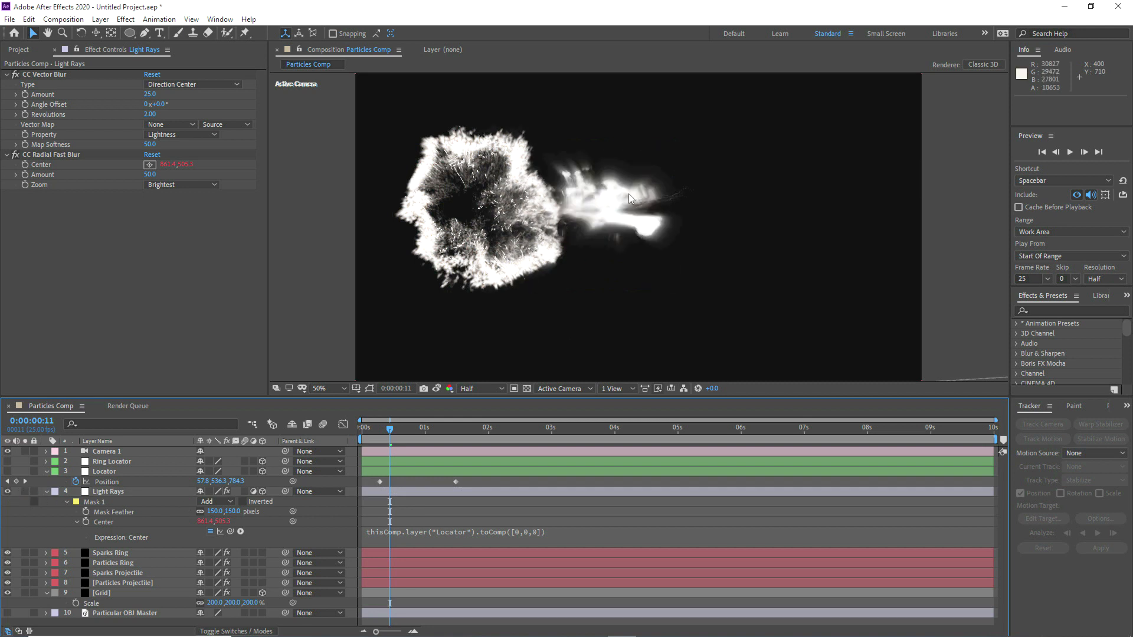
pyautogui.click(402, 430)
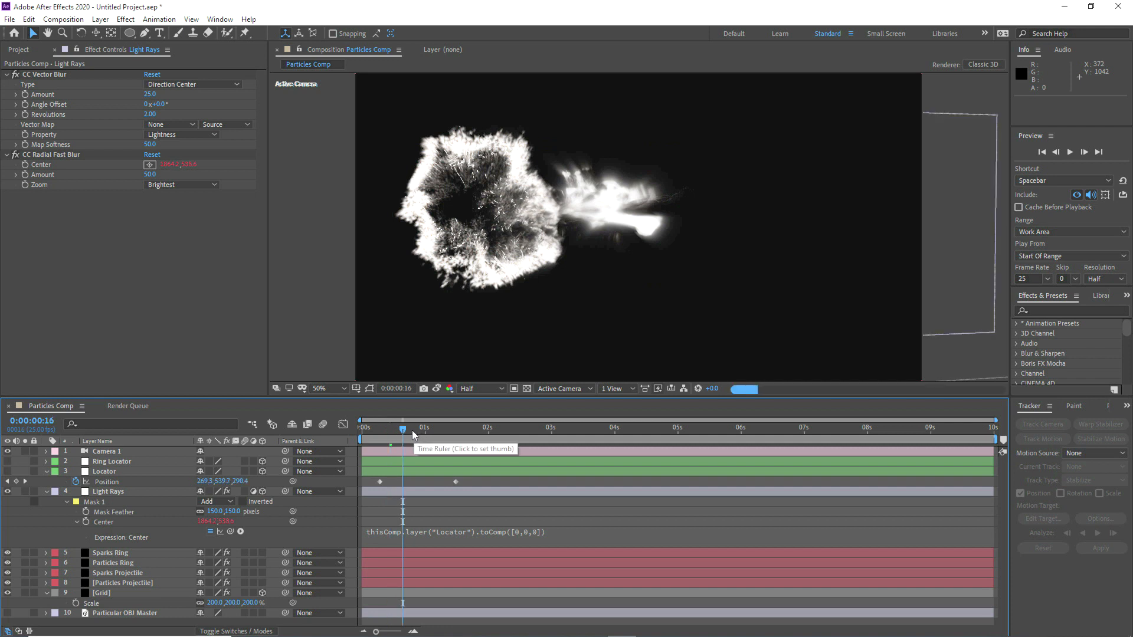
pyautogui.click(389, 430)
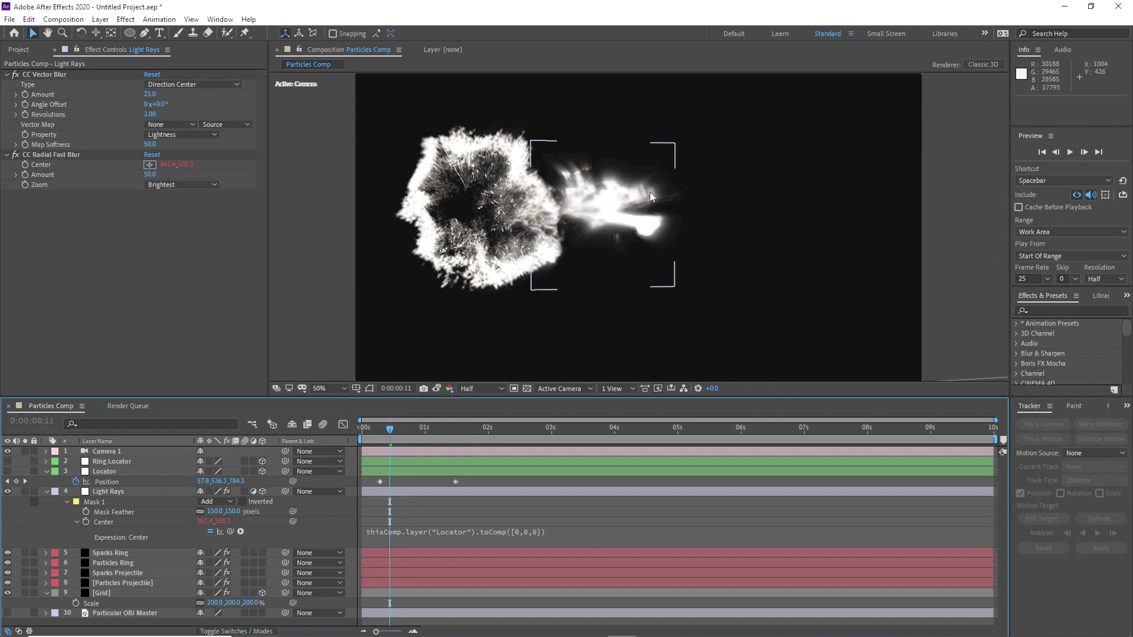
pyautogui.scroll(3, 650, 192)
pyautogui.press('v')
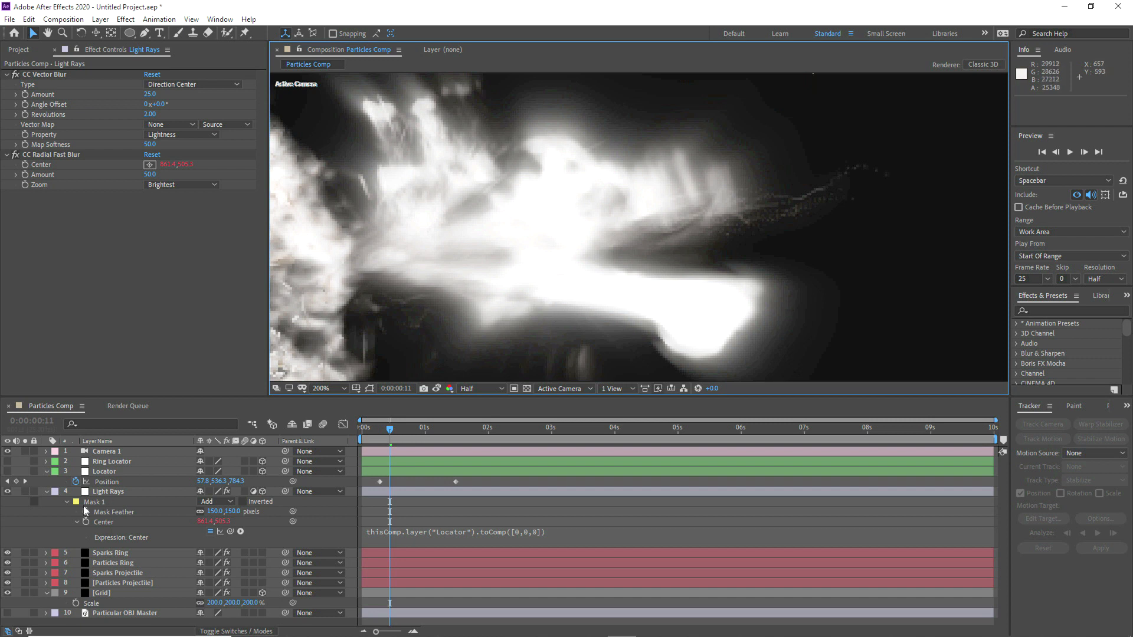
# Step: Set the Particles Projectile emitter's Random Seed to 69700 and copy the value
pyautogui.click(112, 583)
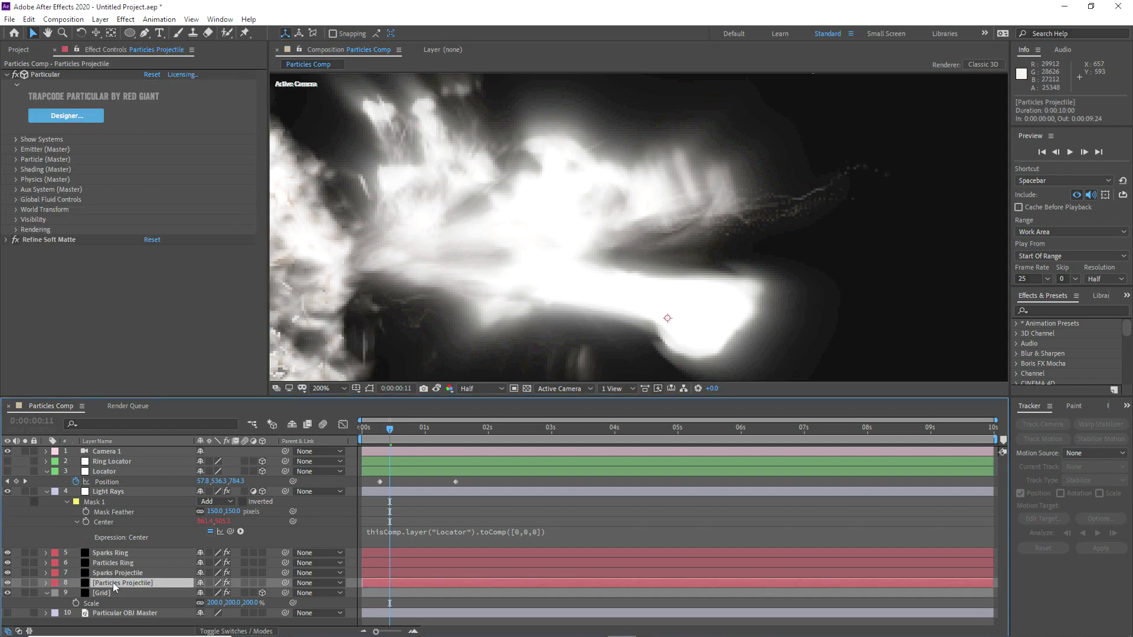
pyautogui.click(17, 150)
pyautogui.scroll(-1, 150, 361)
pyautogui.moveTo(156, 363); pyautogui.dragTo(77, 363)
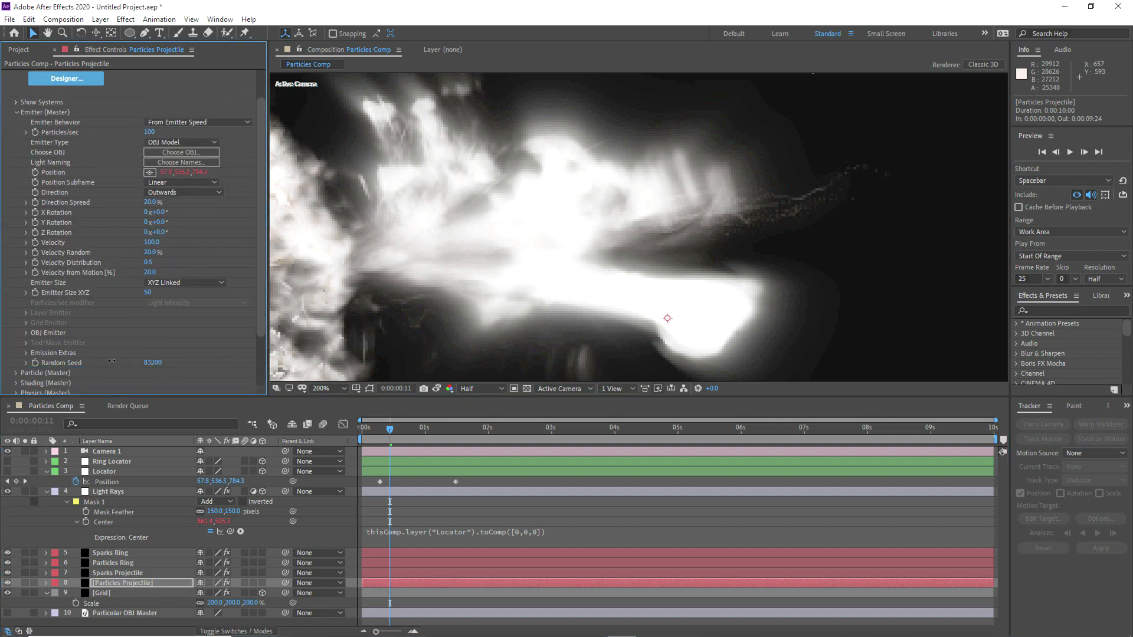
pyautogui.click(155, 364)
pyautogui.hotkey('ctrl', 'c')
# Step: Apply the Random Seed 69700 to the Sparks Projectile emitter, and fit the composition in the viewer
pyautogui.click(112, 573)
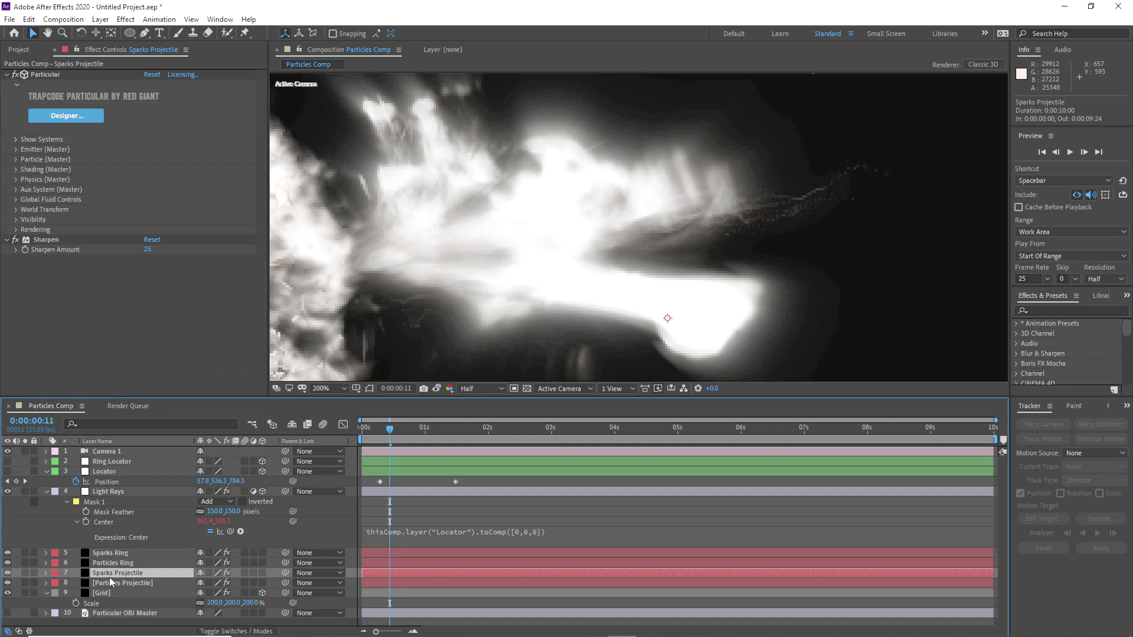
pyautogui.click(16, 155)
pyautogui.click(151, 390)
pyautogui.hotkey('ctrl', 'v')
pyautogui.click(184, 376)
pyautogui.click(329, 389)
pyautogui.click(334, 403)
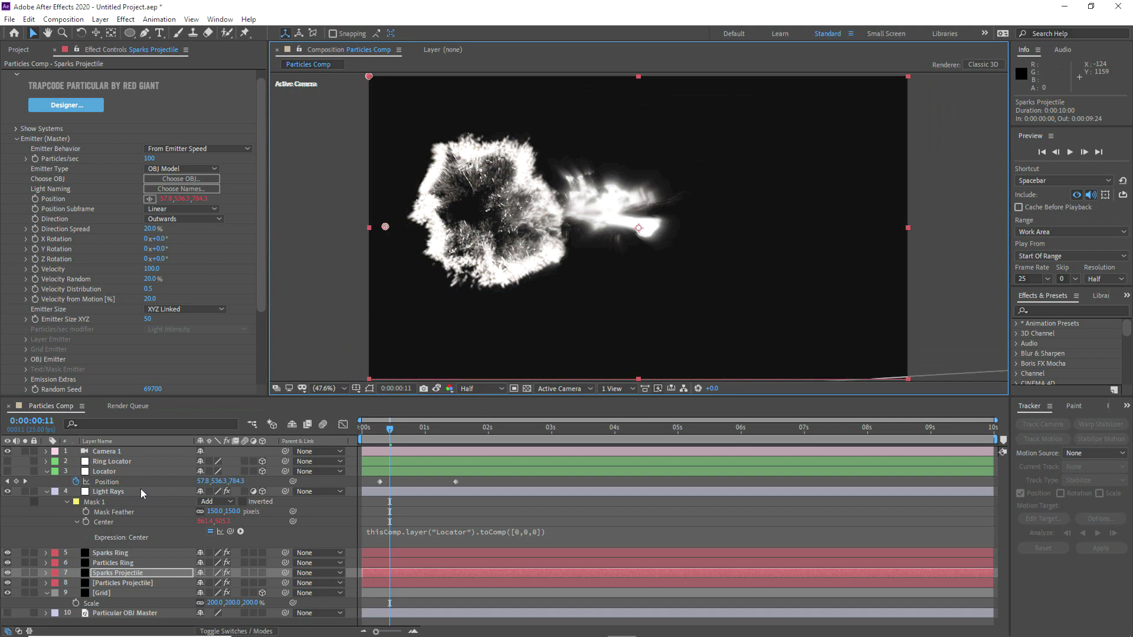
# Step: Turn off Camera 1, collapse the Locator and Light Rays properties, and check the frame at 0:00:00:15
pyautogui.click(46, 472)
pyautogui.click(45, 482)
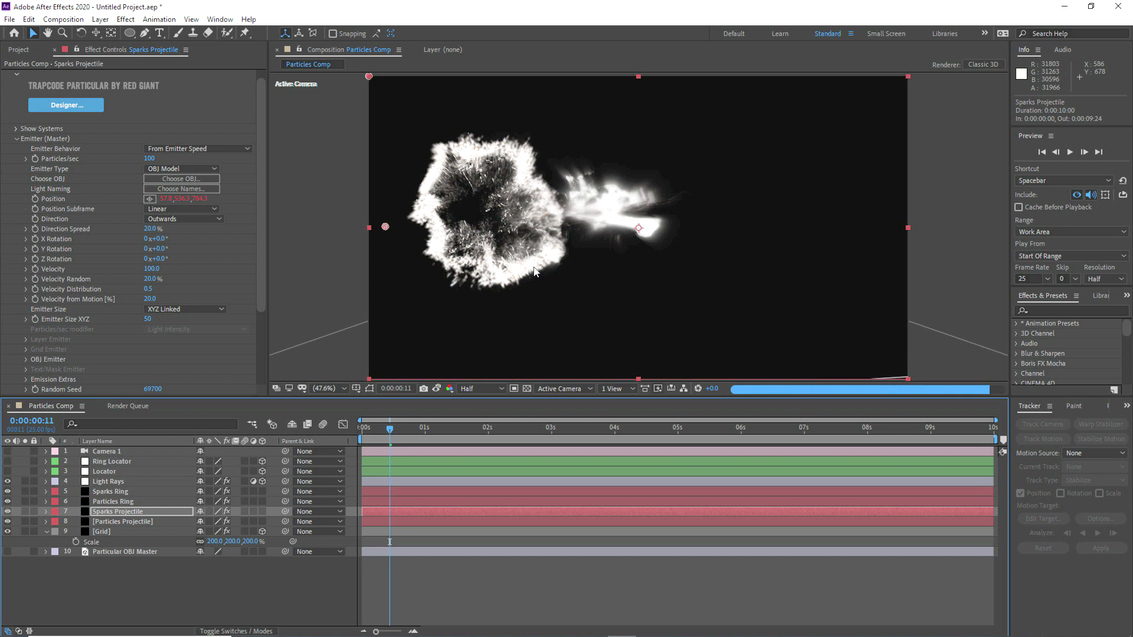
pyautogui.click(400, 427)
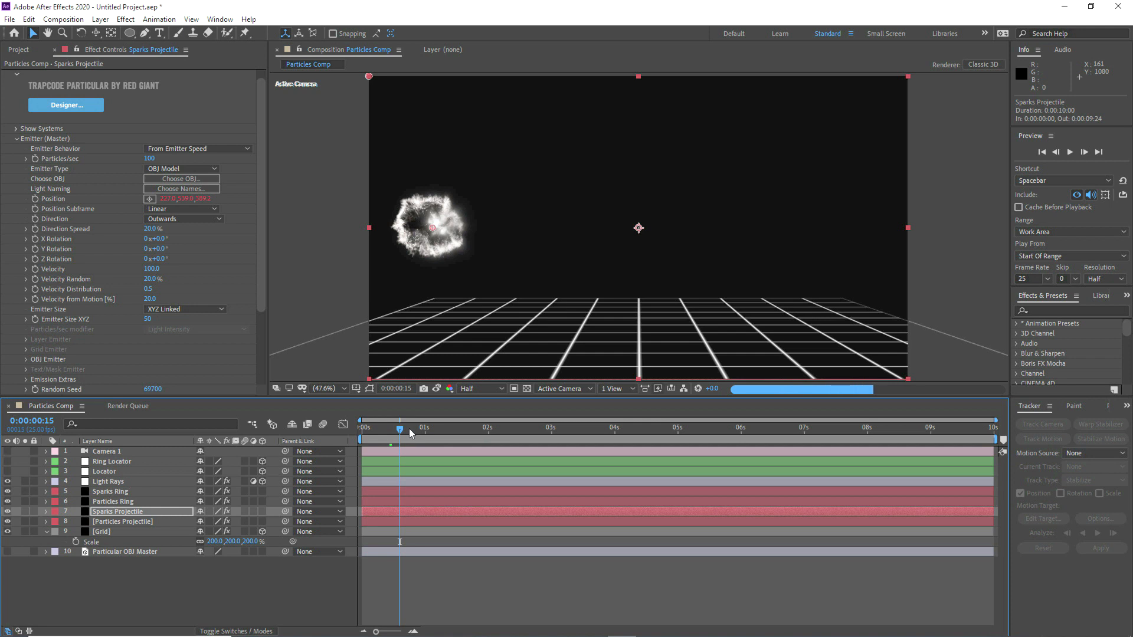
pyautogui.click(251, 576)
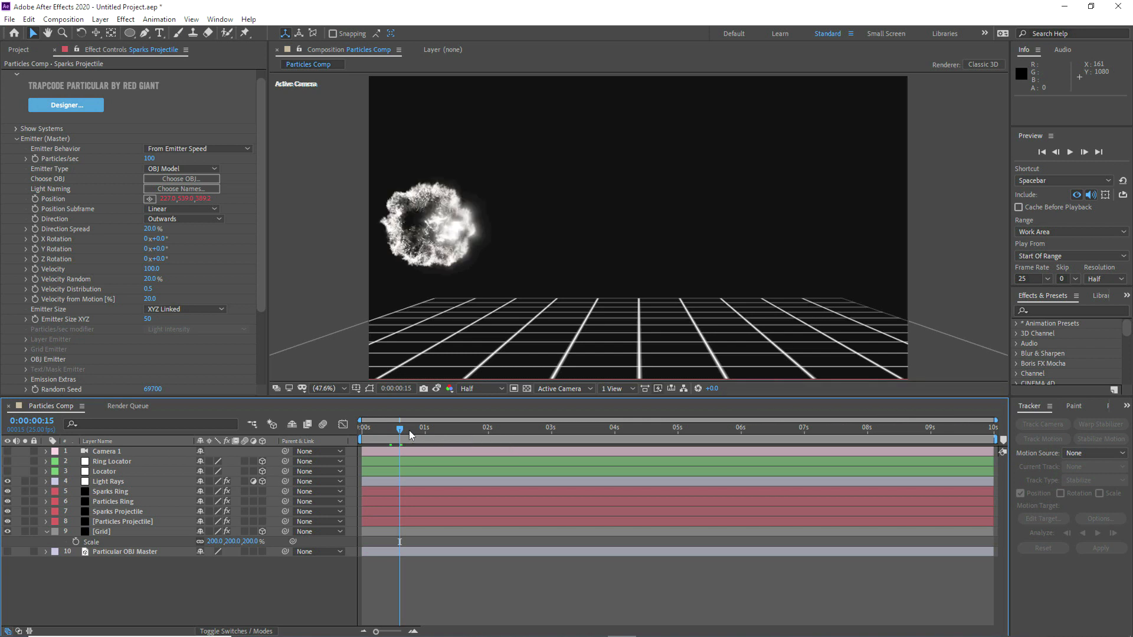
# Step: End the work area at 0:00:02:22 and hide the Grid layer for a preview
pyautogui.moveTo(994, 444); pyautogui.dragTo(550, 444)
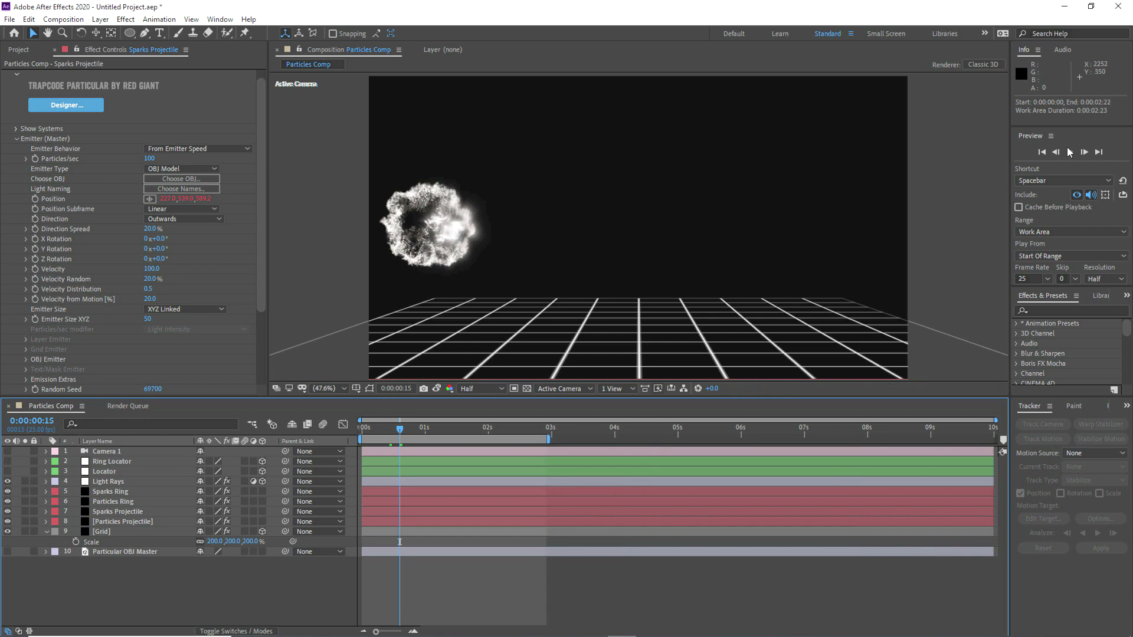
pyautogui.click(7, 531)
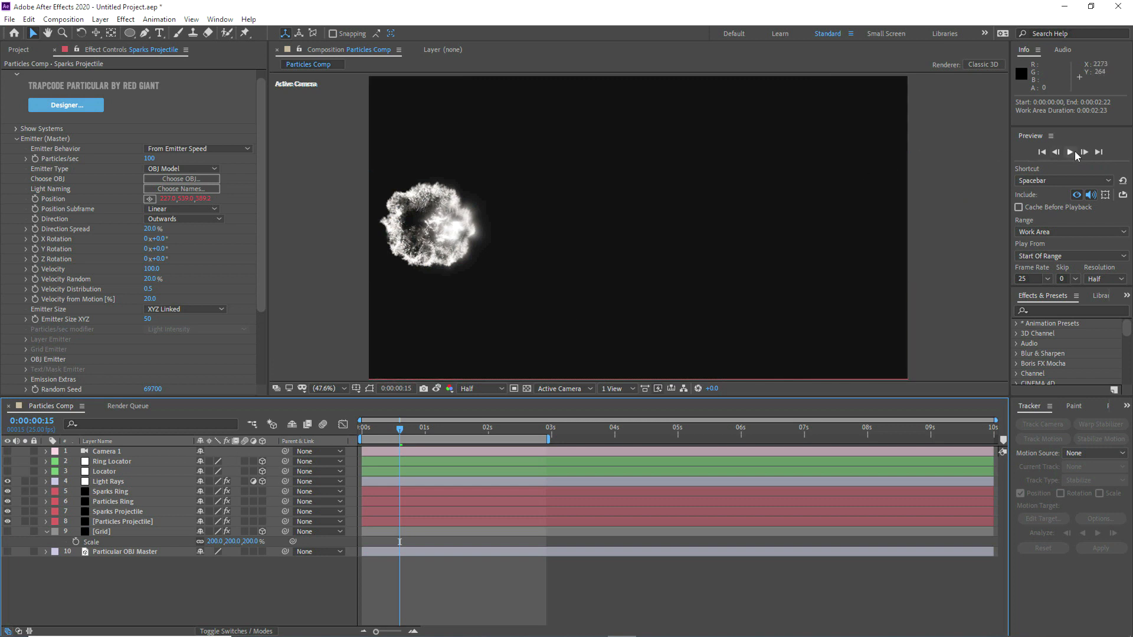
pyautogui.click(1073, 152)
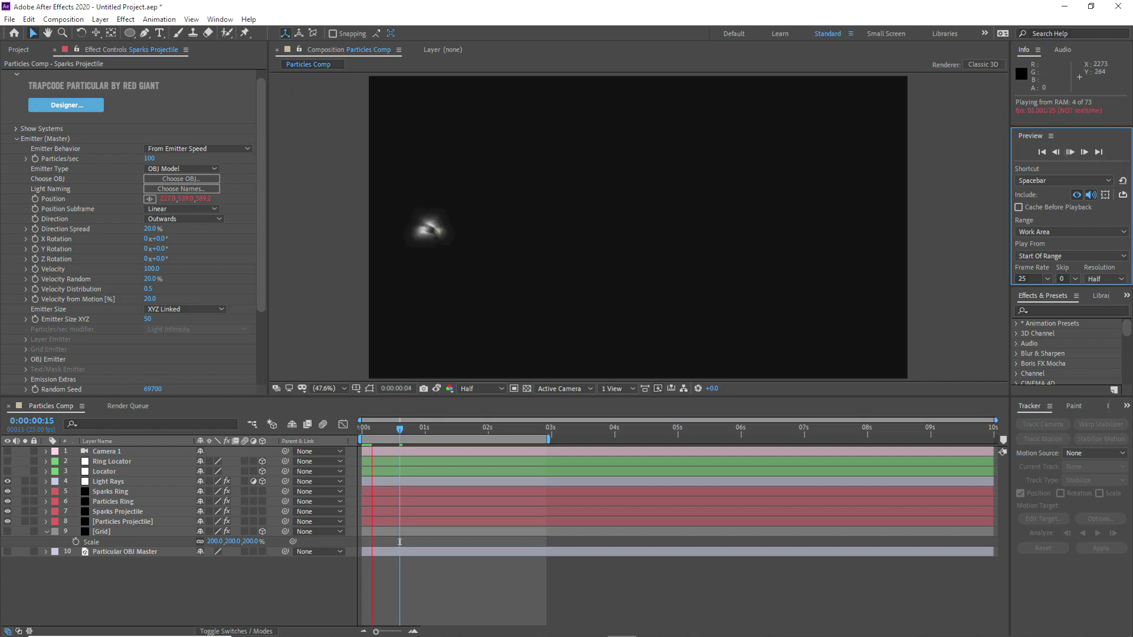
# Step: Play the ring and projectile animation in an enlarged composition viewer
pyautogui.click(122, 521)
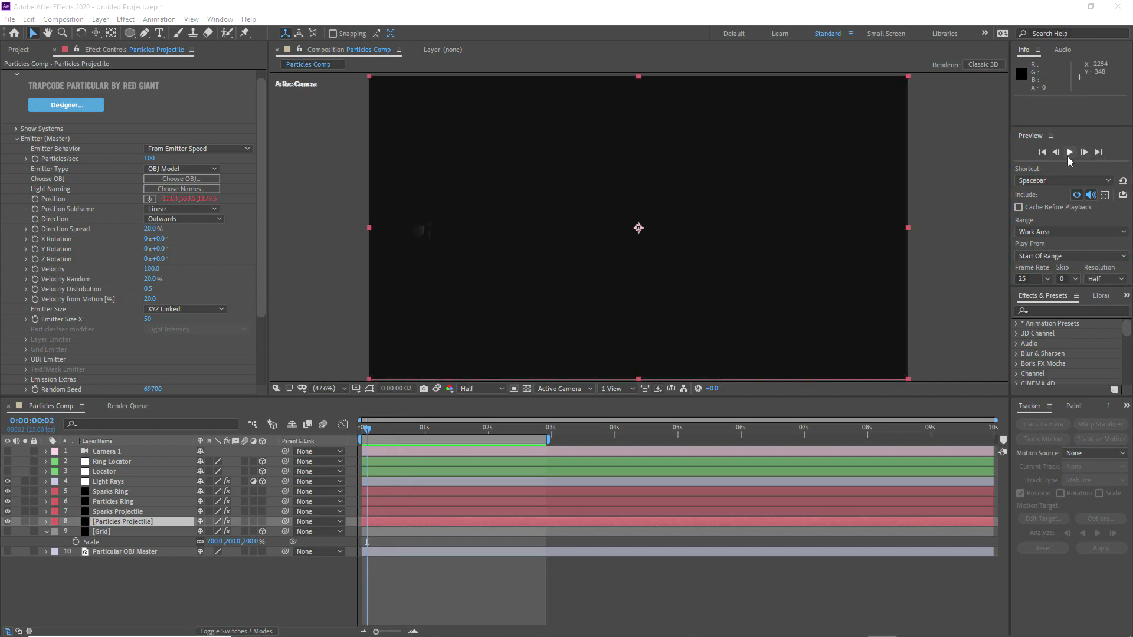
pyautogui.click(1071, 152)
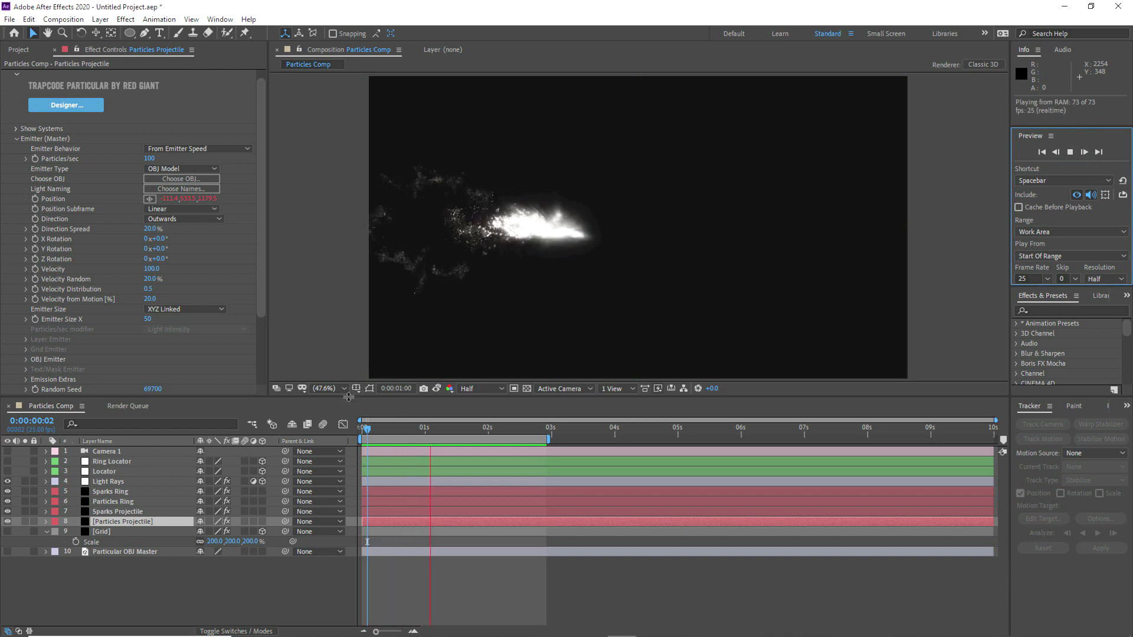
pyautogui.moveTo(349, 397); pyautogui.dragTo(348, 439)
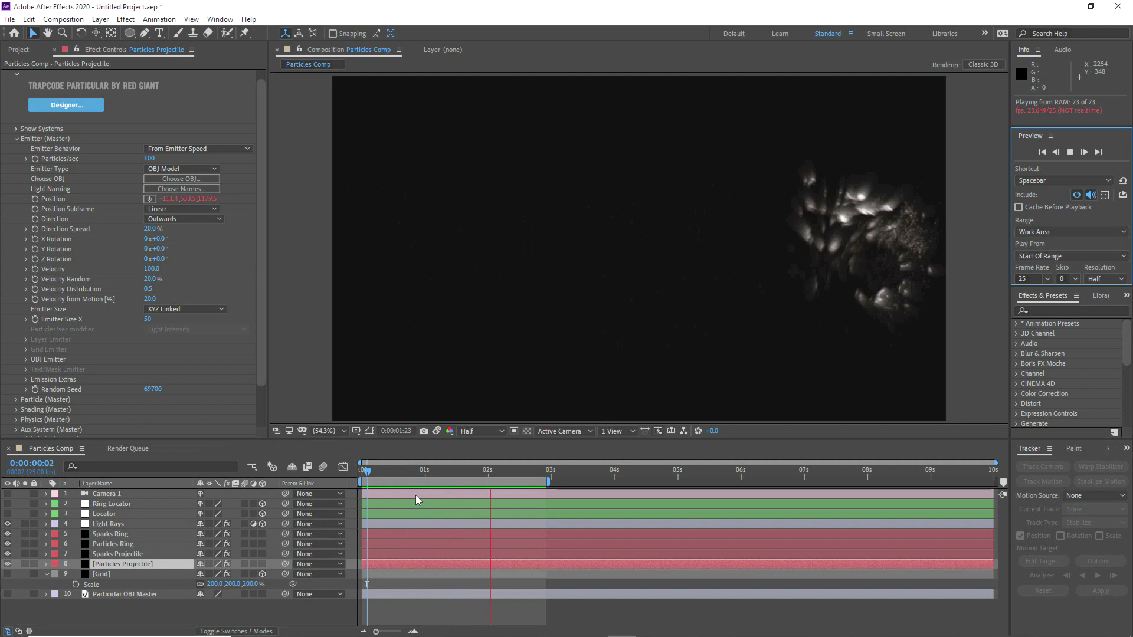
# Step: Reveal the Locator's Position keyframes and move the last one to 0:00:01:03
pyautogui.moveTo(381, 474); pyautogui.dragTo(435, 483)
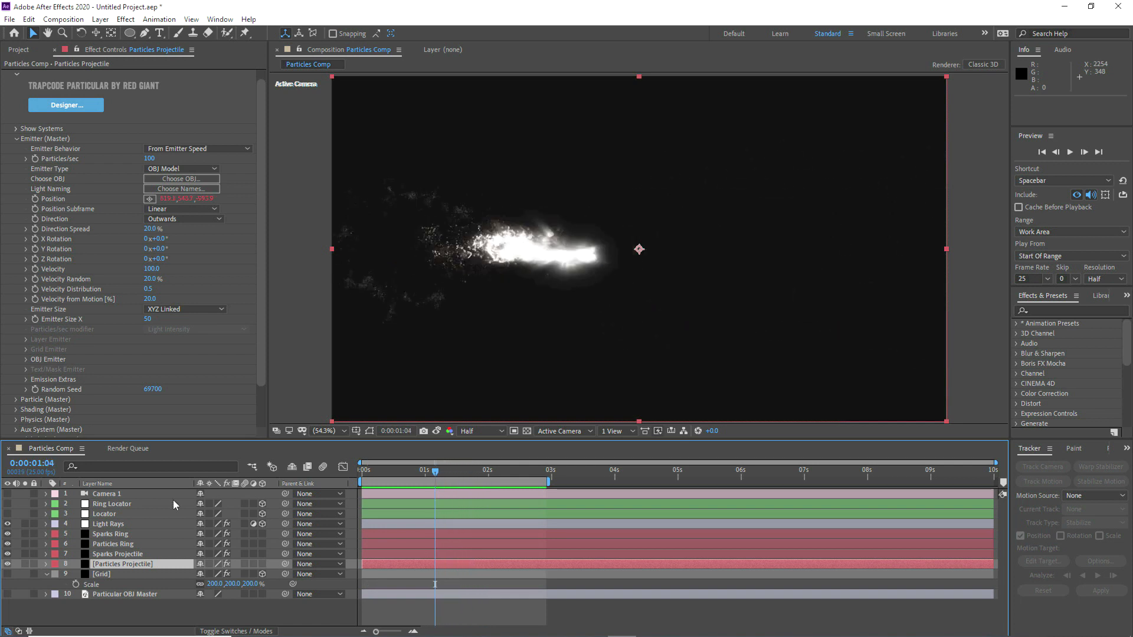
pyautogui.click(104, 513)
pyautogui.press('p')
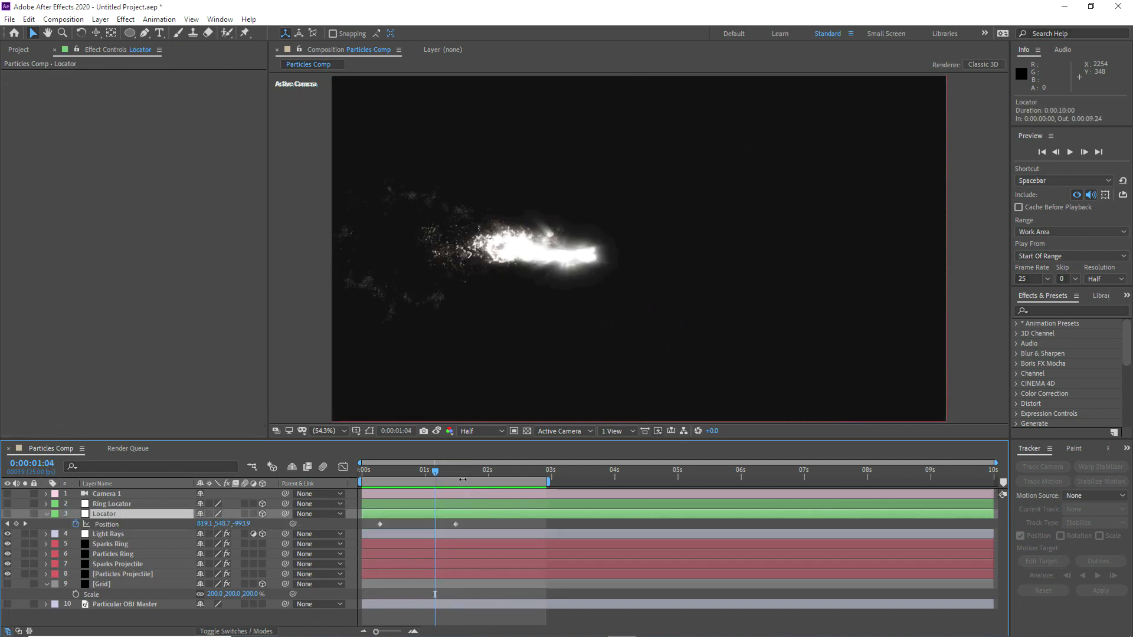
pyautogui.moveTo(435, 475)
pyautogui.mouseDown()
pyautogui.moveTo(425, 475)
pyautogui.moveTo(441, 475)
pyautogui.mouseUp()
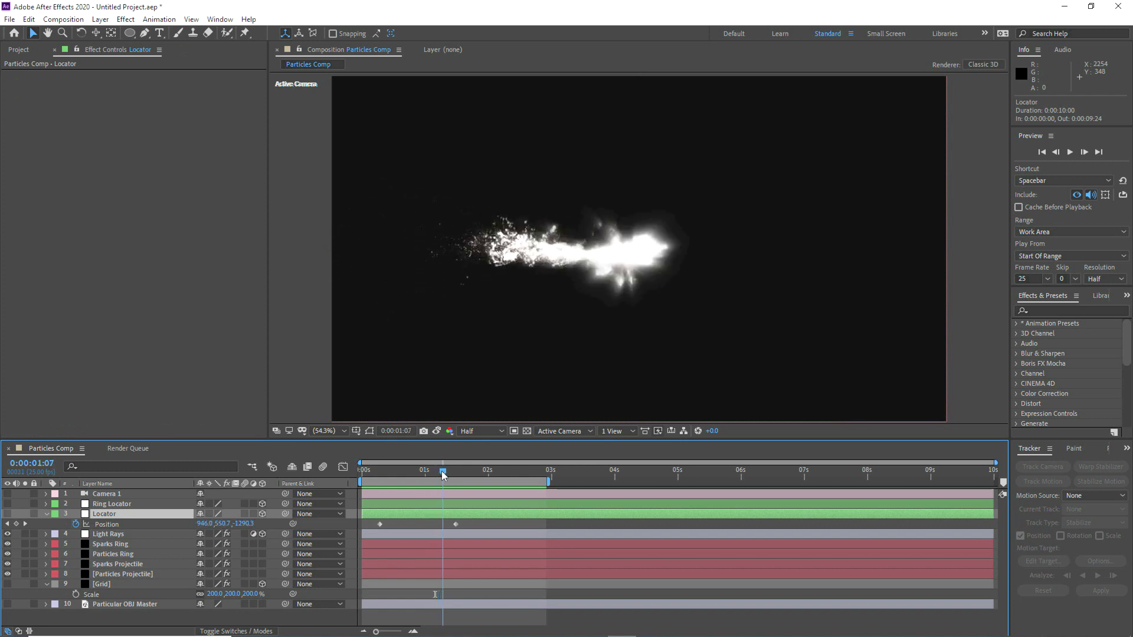
pyautogui.moveTo(457, 525); pyautogui.dragTo(437, 524)
# Step: Solo the Locator and, in Top view, extend its path with a Position keyframe at 0:00:01:10, about 1239.5, 554.2, -1956.3
pyautogui.moveTo(425, 471); pyautogui.dragTo(452, 476)
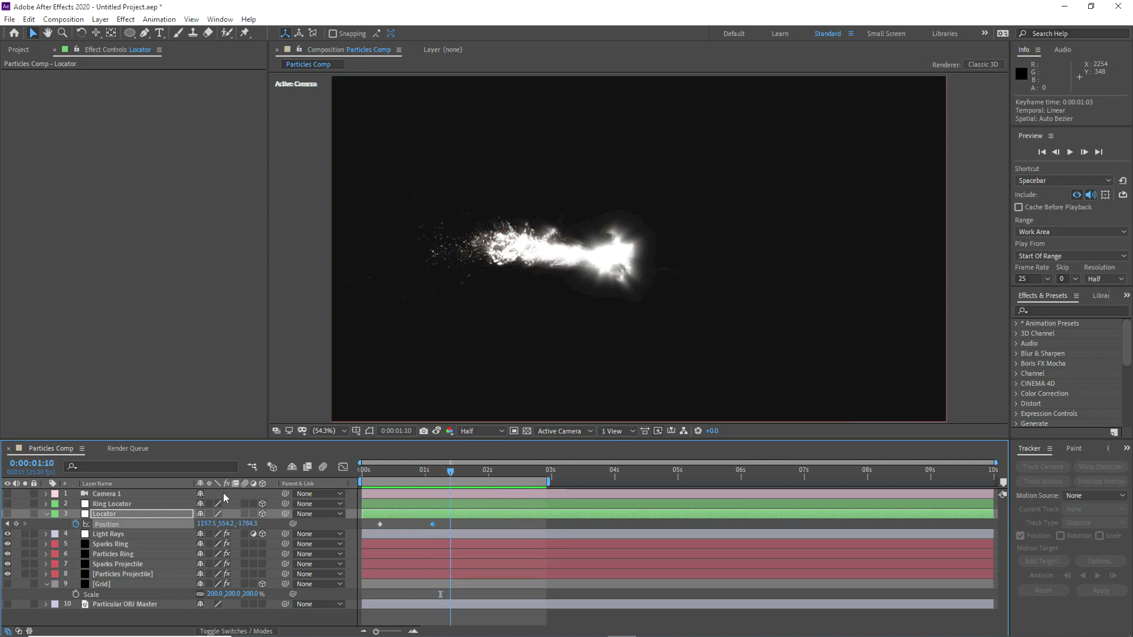
pyautogui.click(7, 514)
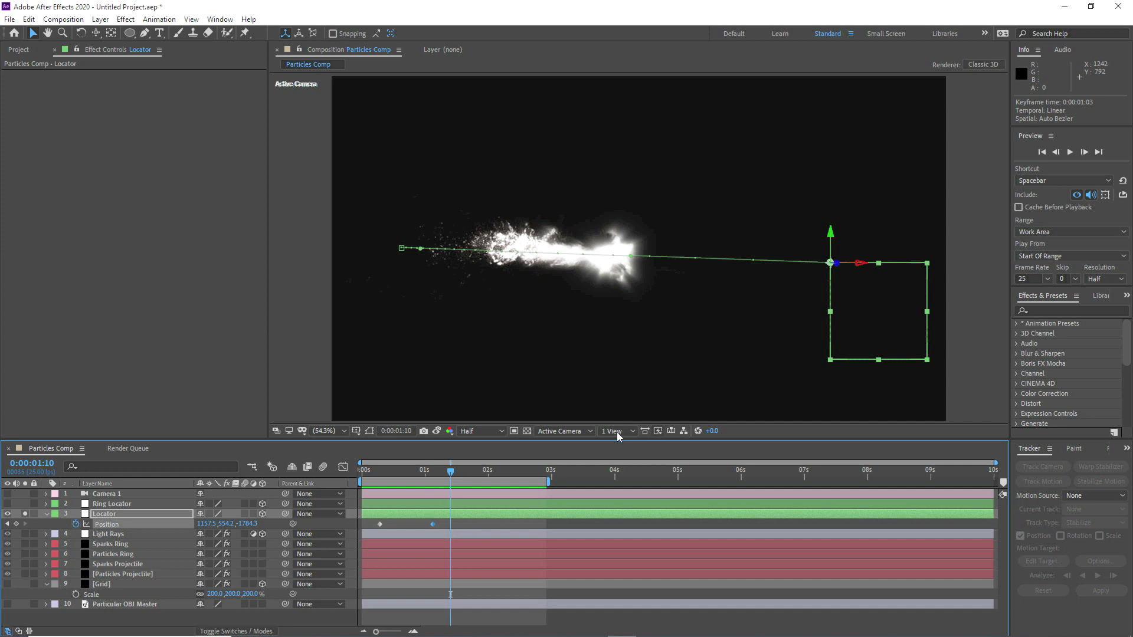
pyautogui.click(558, 432)
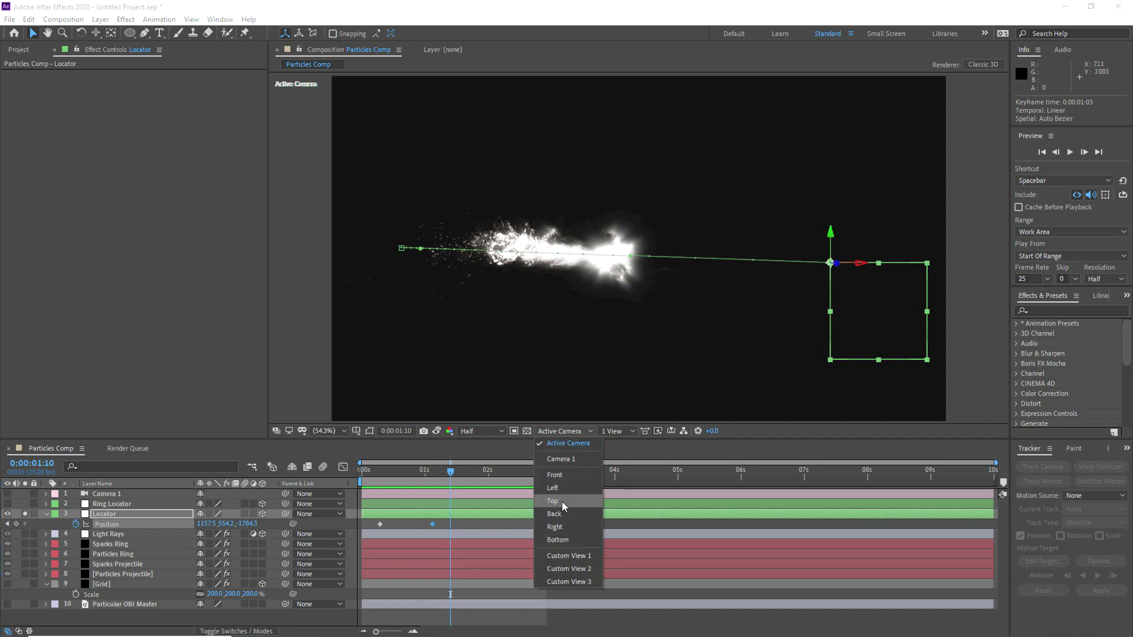
pyautogui.click(562, 501)
pyautogui.scroll(-3, 601, 330)
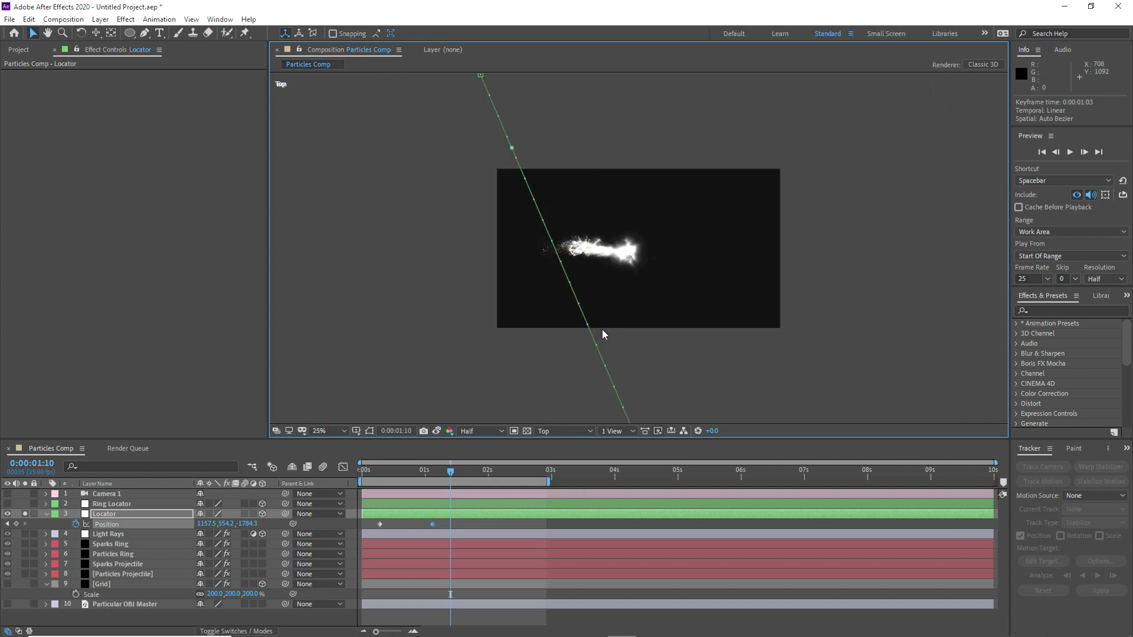
pyautogui.moveTo(682, 342); pyautogui.dragTo(650, 248)
pyautogui.scroll(2, 593, 286)
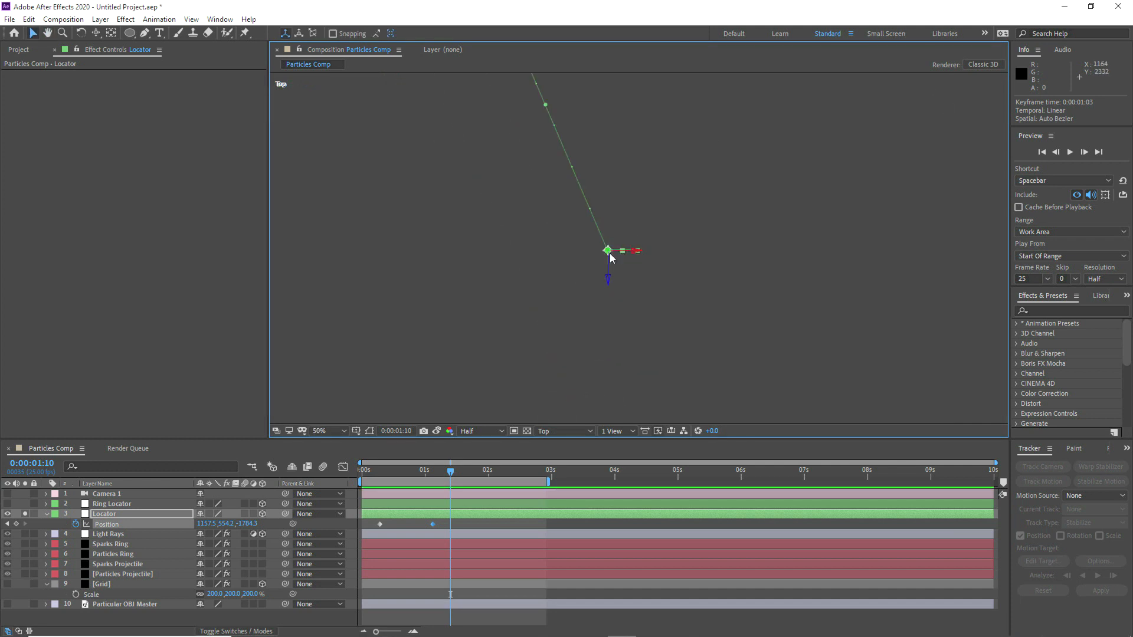
pyautogui.moveTo(612, 258); pyautogui.dragTo(636, 309)
# Step: Adjust the path handle of the Locator's keyframe at 0:00:01:03 to follow the motion path seen from above
pyautogui.moveTo(675, 405); pyautogui.dragTo(624, 290)
pyautogui.click(638, 318)
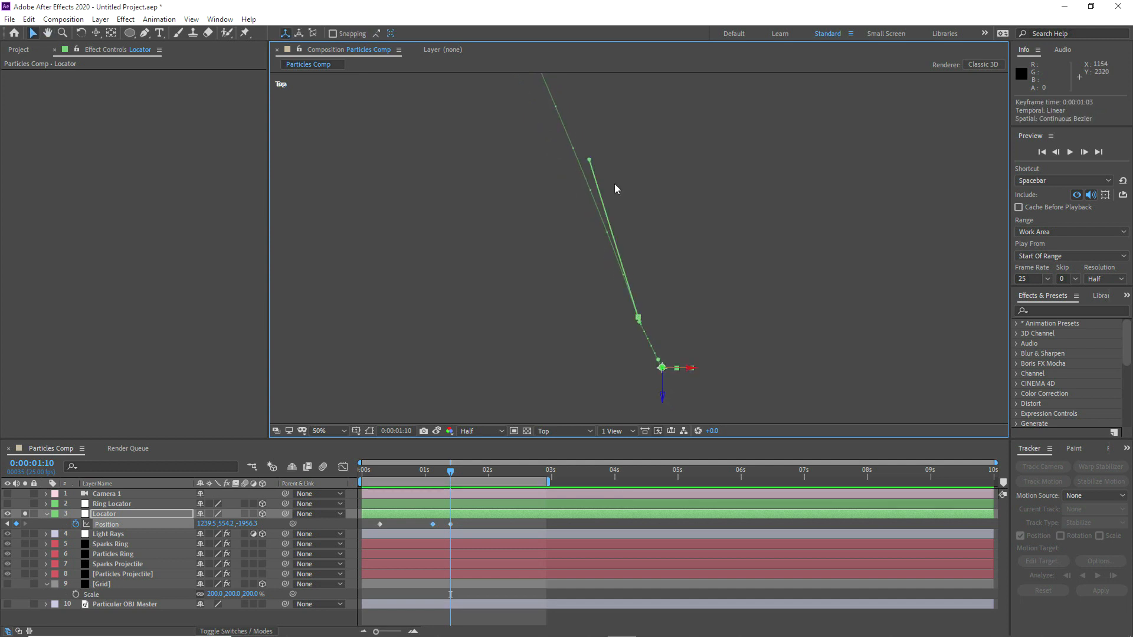
pyautogui.moveTo(590, 159); pyautogui.dragTo(641, 255)
pyautogui.moveTo(515, 311); pyautogui.dragTo(464, 142)
# Step: Move the Locator to about 1247.5, 554.2, -1988.3 at 0:00:01:10, and return to the fitted Active Camera view
pyautogui.moveTo(412, 472); pyautogui.dragTo(451, 477)
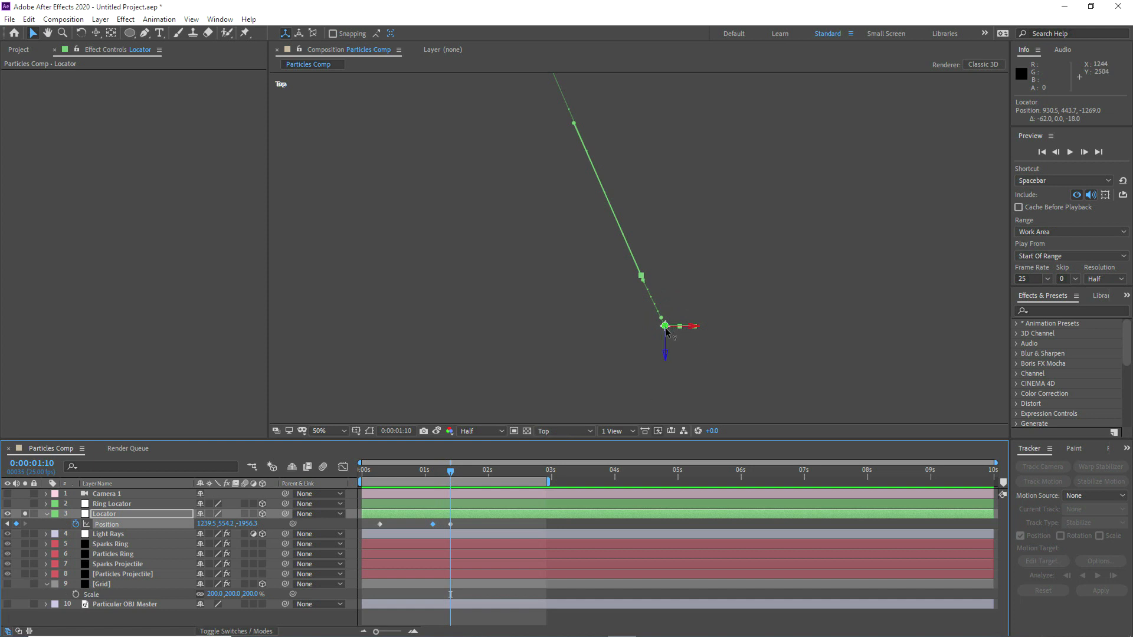
pyautogui.moveTo(667, 329); pyautogui.dragTo(672, 342)
pyautogui.click(564, 431)
pyautogui.click(558, 475)
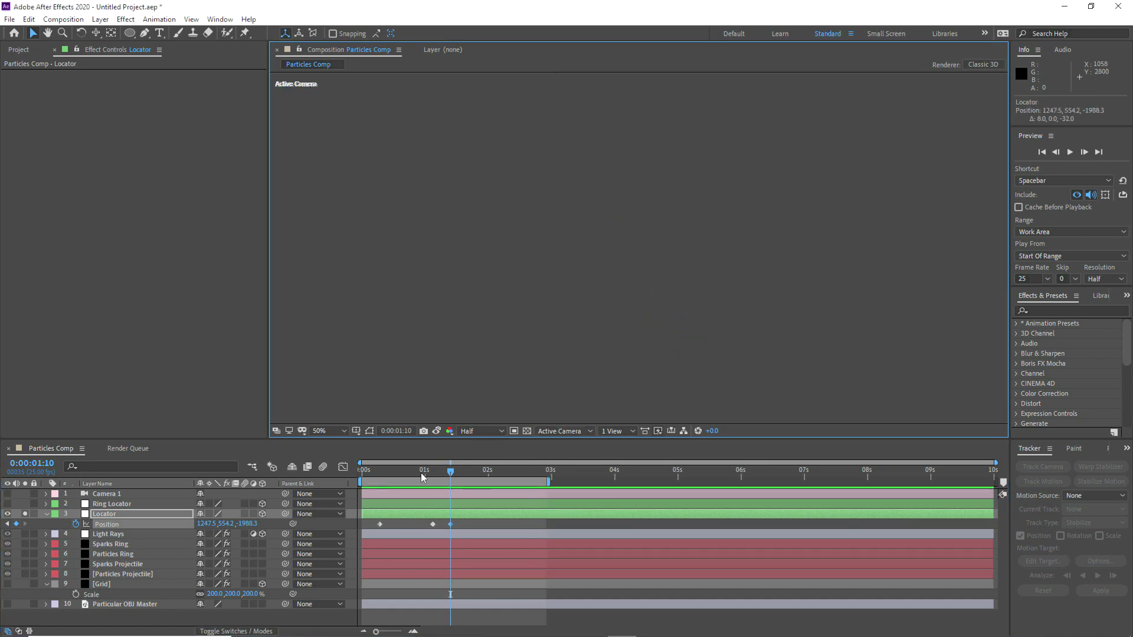
pyautogui.click(334, 432)
pyautogui.click(329, 229)
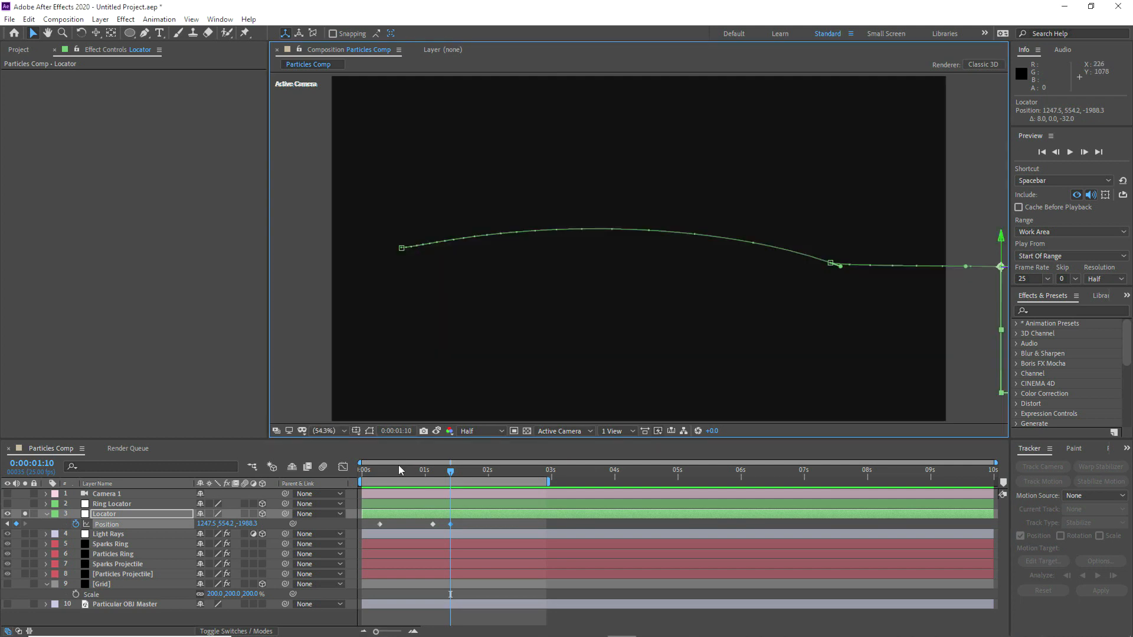
# Step: Straighten the Locator's motion path between its first two keyframes, return to 0:00:00:00, and collapse its properties
pyautogui.click(407, 248)
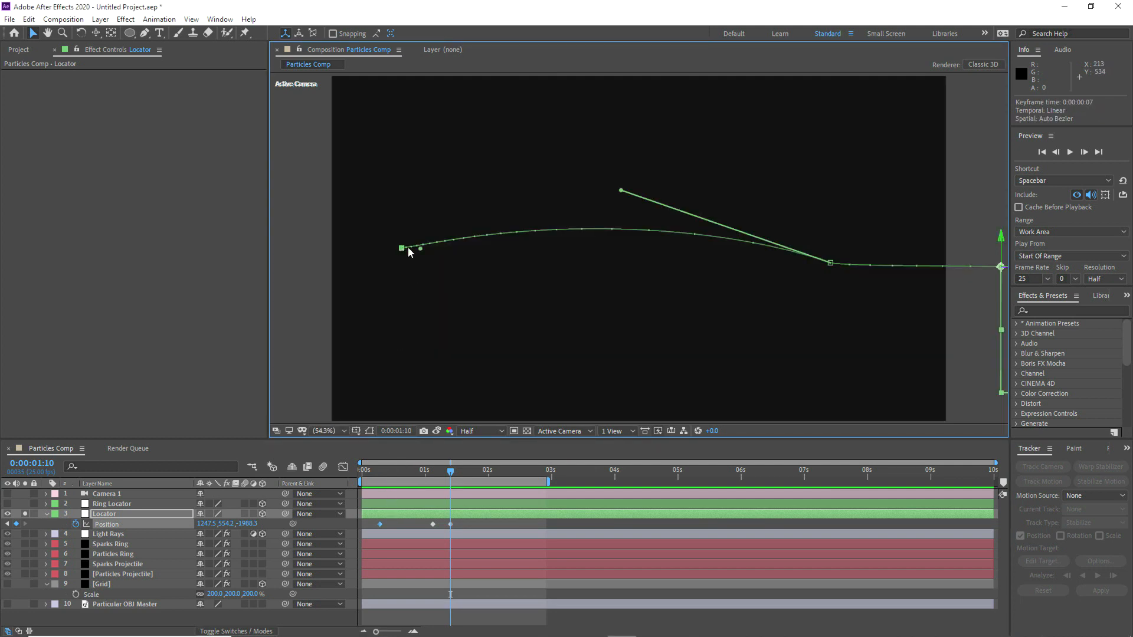
pyautogui.moveTo(625, 192); pyautogui.dragTo(614, 255)
pyautogui.moveTo(413, 474); pyautogui.dragTo(359, 487)
pyautogui.click(47, 514)
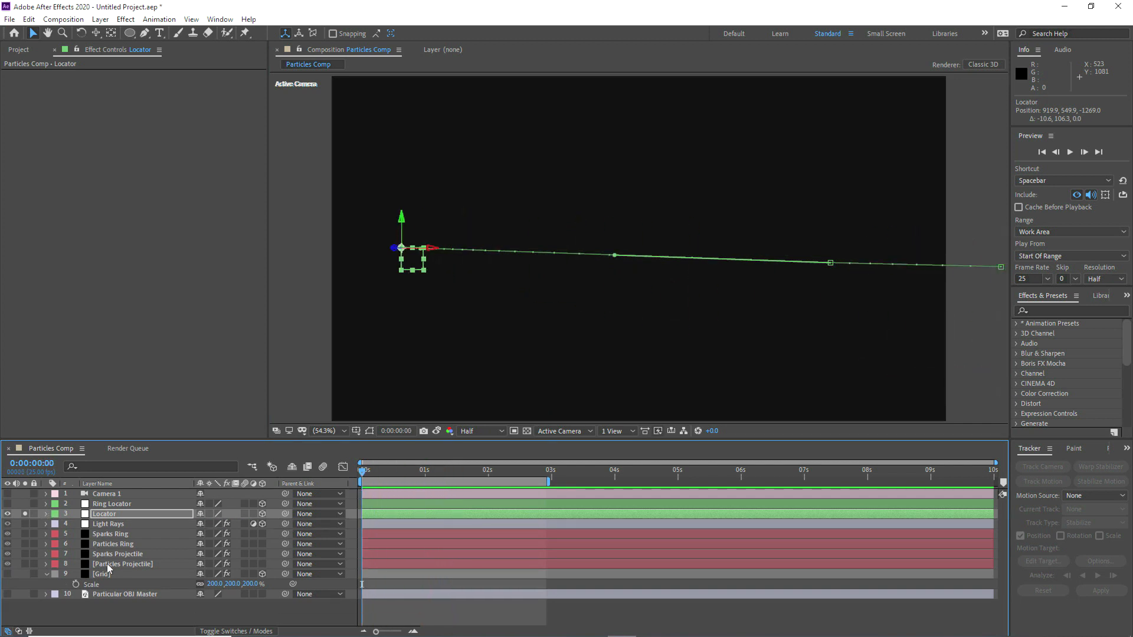
# Step: Turn off solo and visibility for the Locator layer, and select Camera 1
pyautogui.click(109, 566)
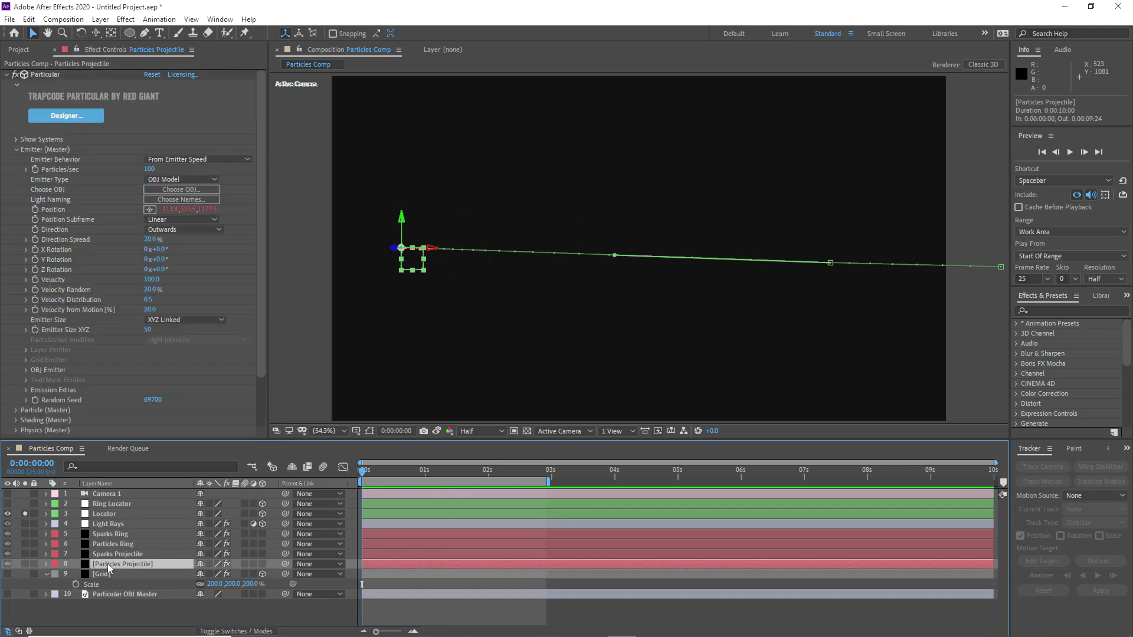
pyautogui.click(97, 526)
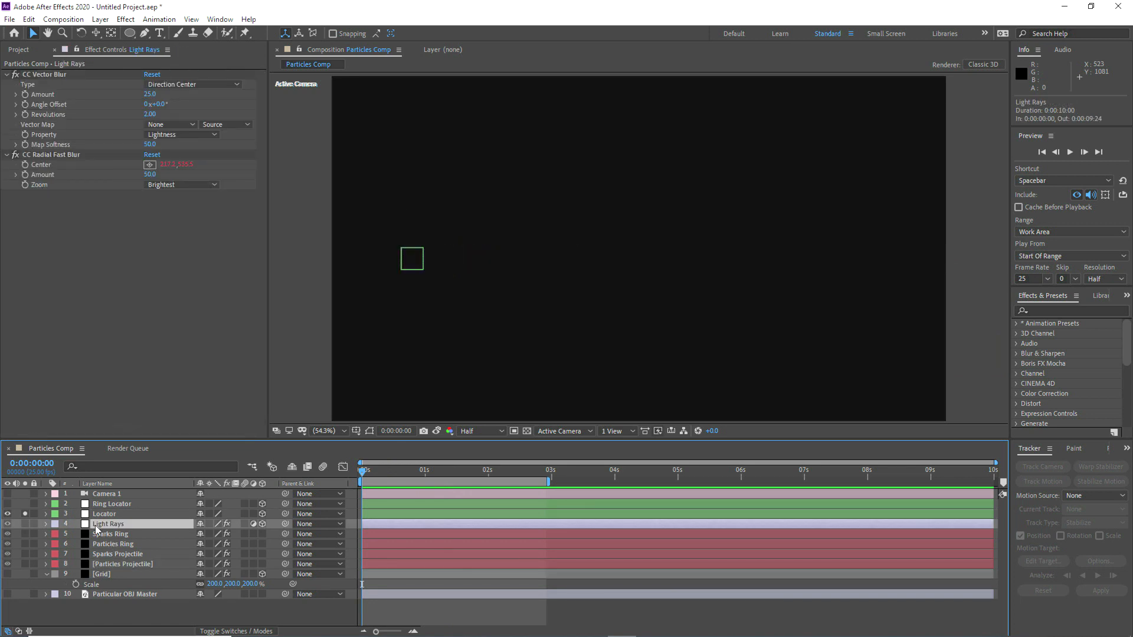
pyautogui.click(25, 513)
pyautogui.click(7, 514)
pyautogui.click(109, 543)
pyautogui.click(103, 500)
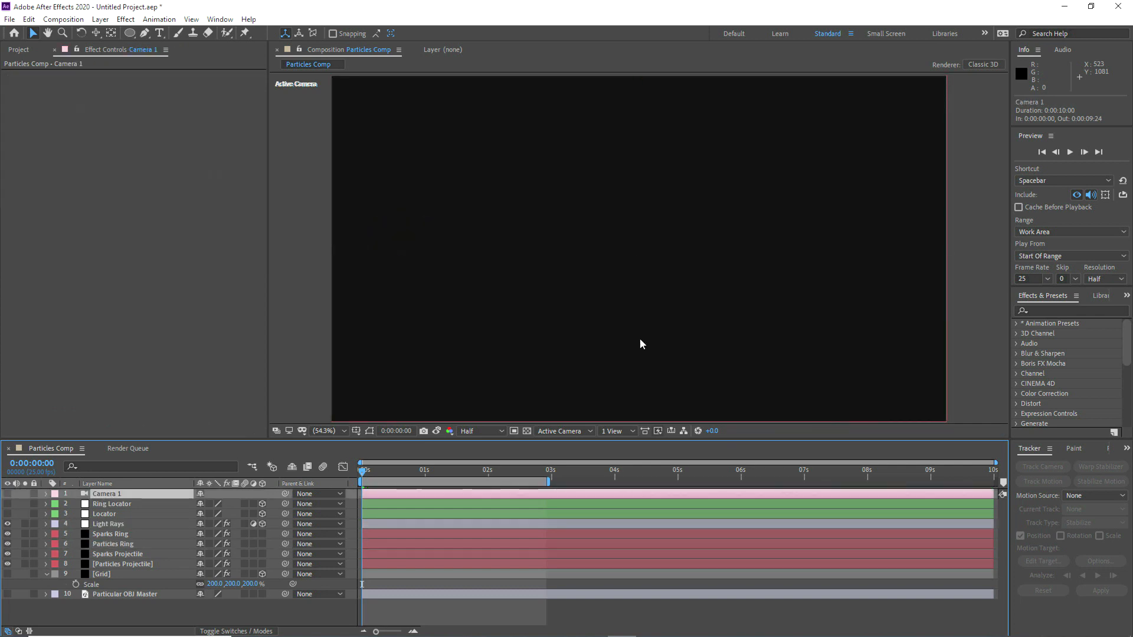
# Step: Preview the animation, scrub back and forth up to about 0:00:01:10, inspect the projectile at 100%, and fit the view again
pyautogui.click(1069, 152)
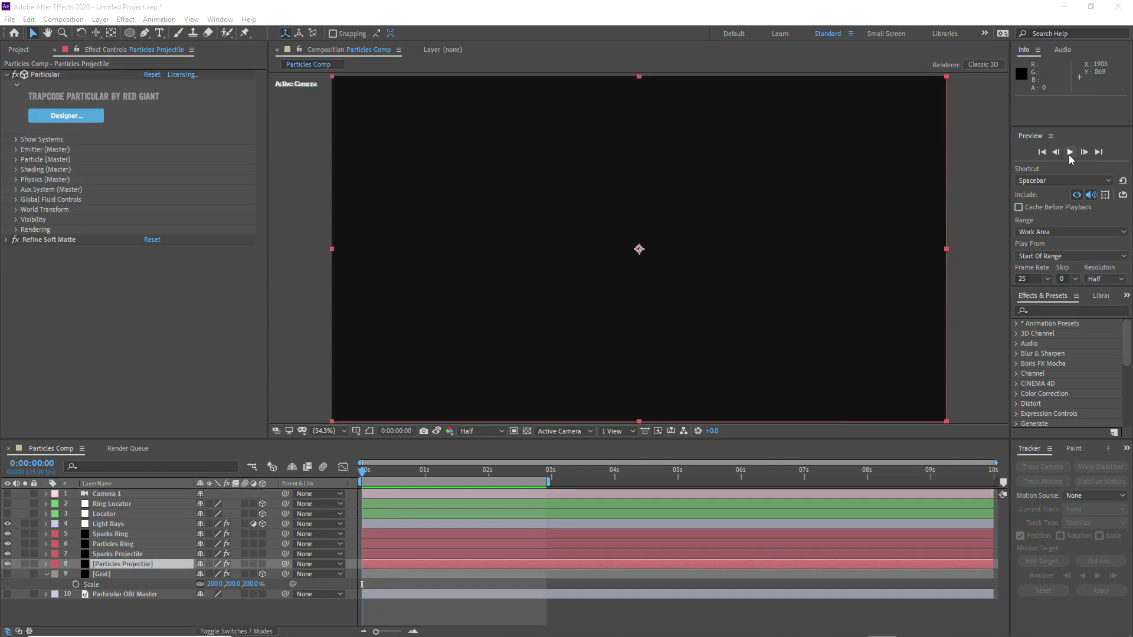
pyautogui.click(1070, 155)
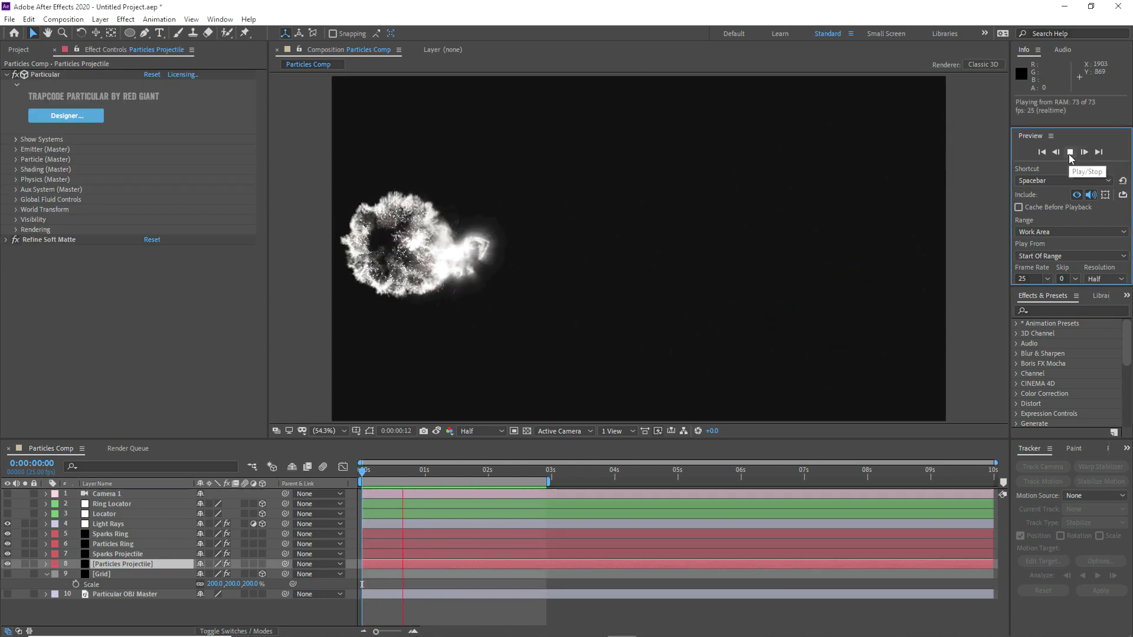
pyautogui.click(1070, 155)
pyautogui.moveTo(372, 472); pyautogui.dragTo(450, 474)
pyautogui.moveTo(451, 474); pyautogui.dragTo(399, 472)
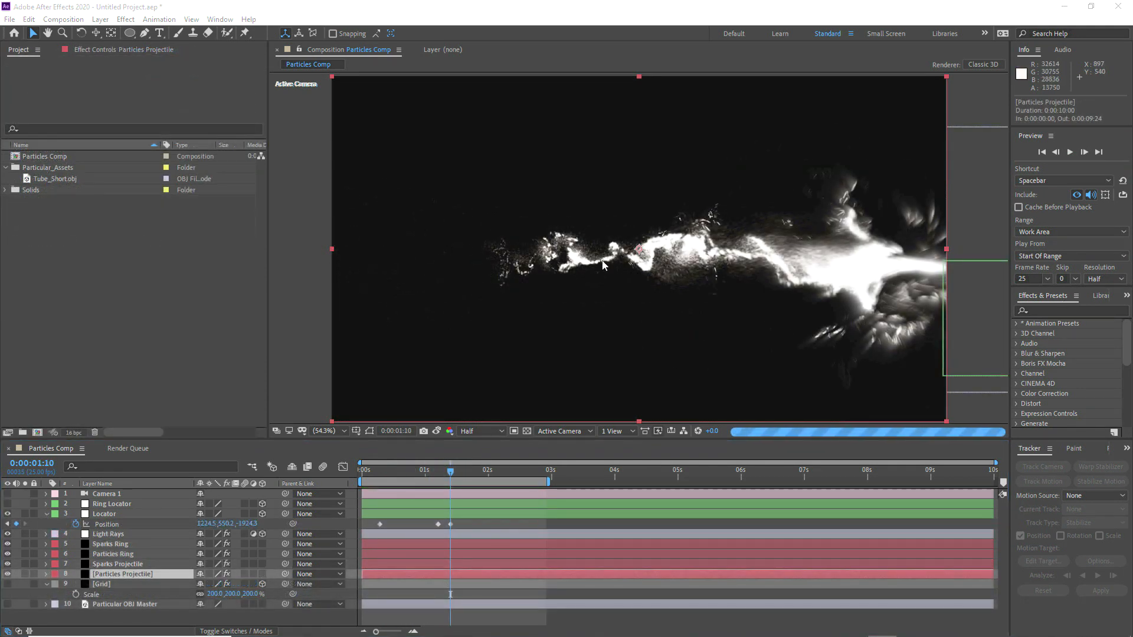
pyautogui.press('/')
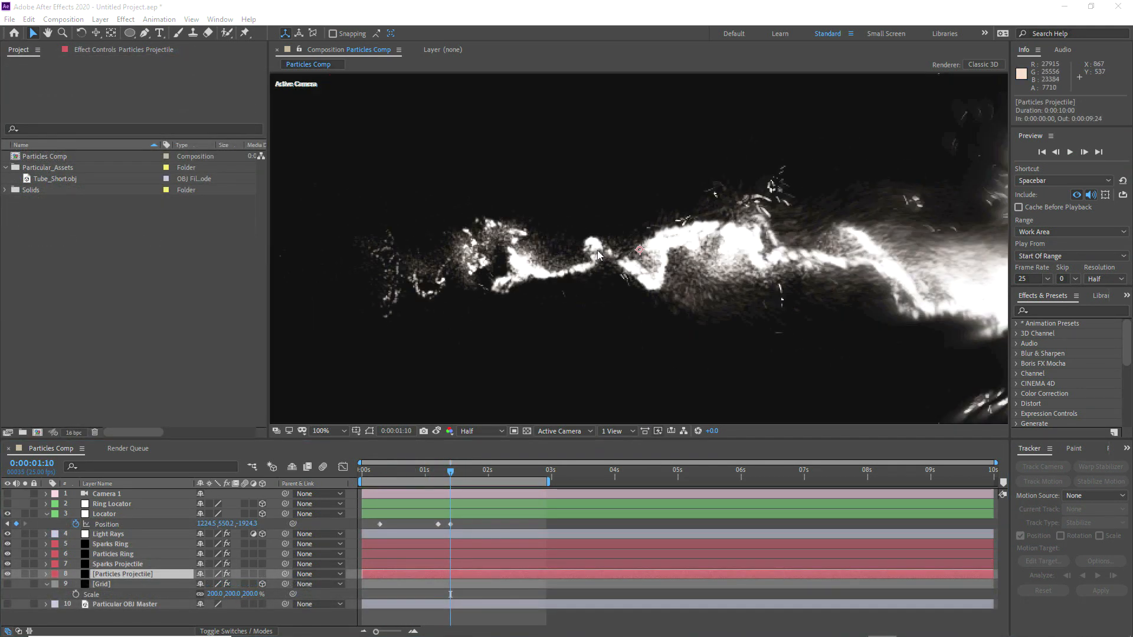
pyautogui.click(328, 432)
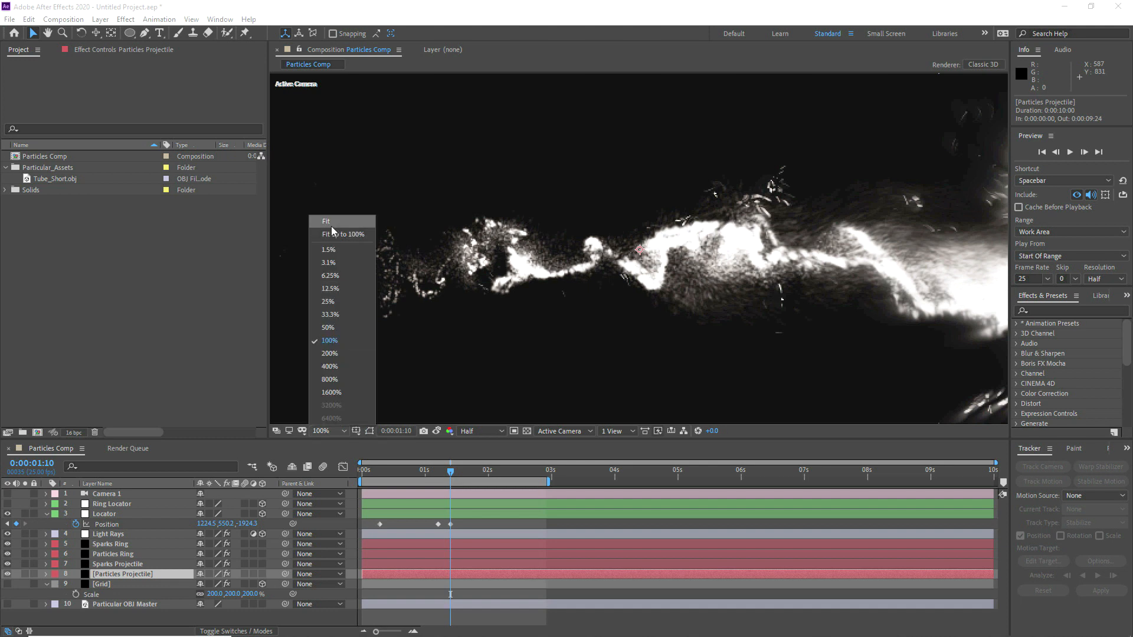
pyautogui.click(332, 222)
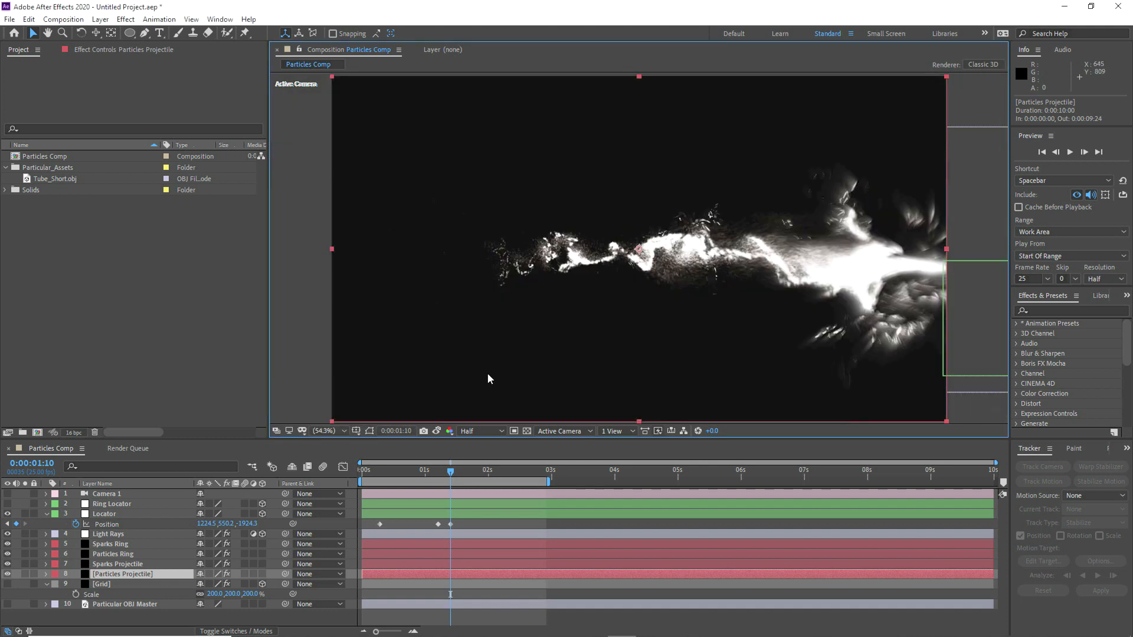
# Step: Compare the OBJ Emitter's 3D Model settings of the Particles Ring and Particles Projectile layers
pyautogui.click(113, 555)
pyautogui.click(93, 50)
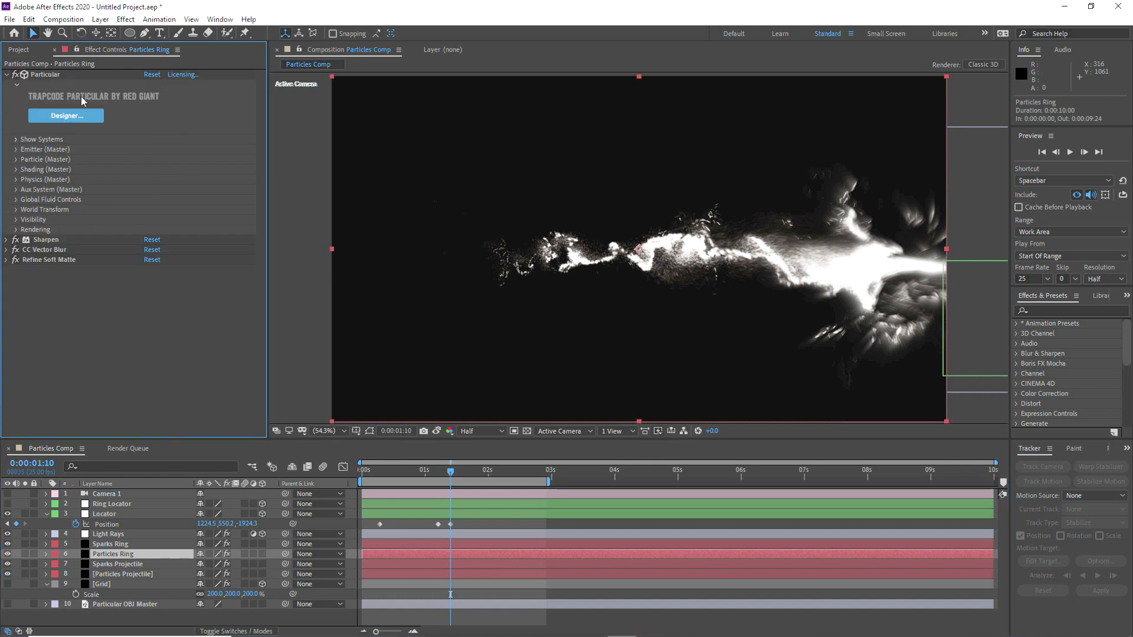
pyautogui.click(16, 150)
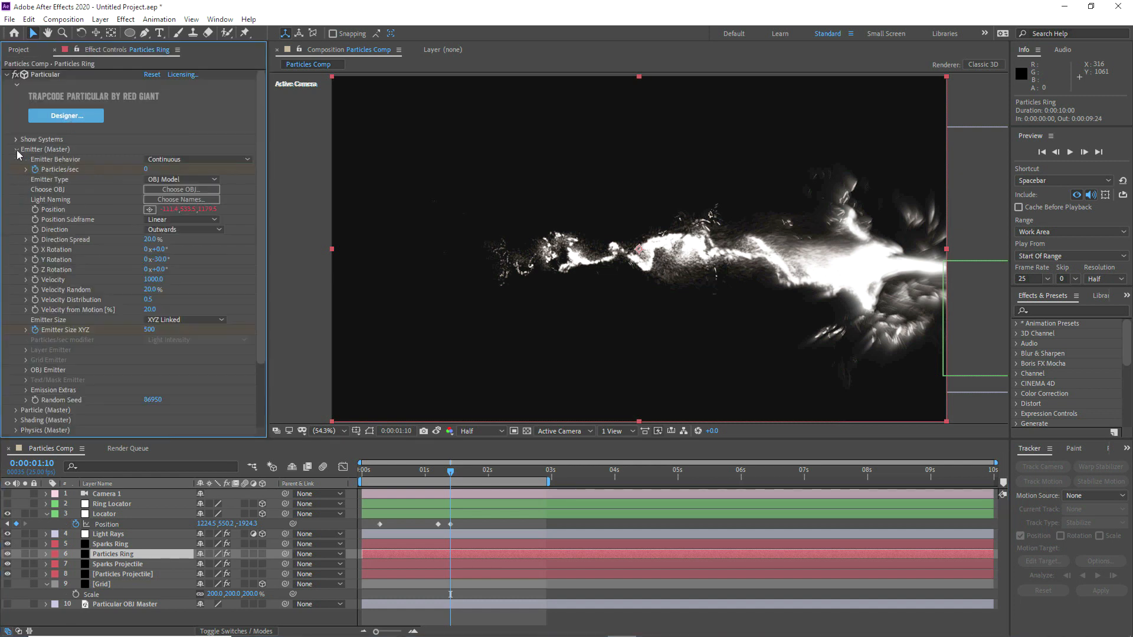
pyautogui.click(27, 370)
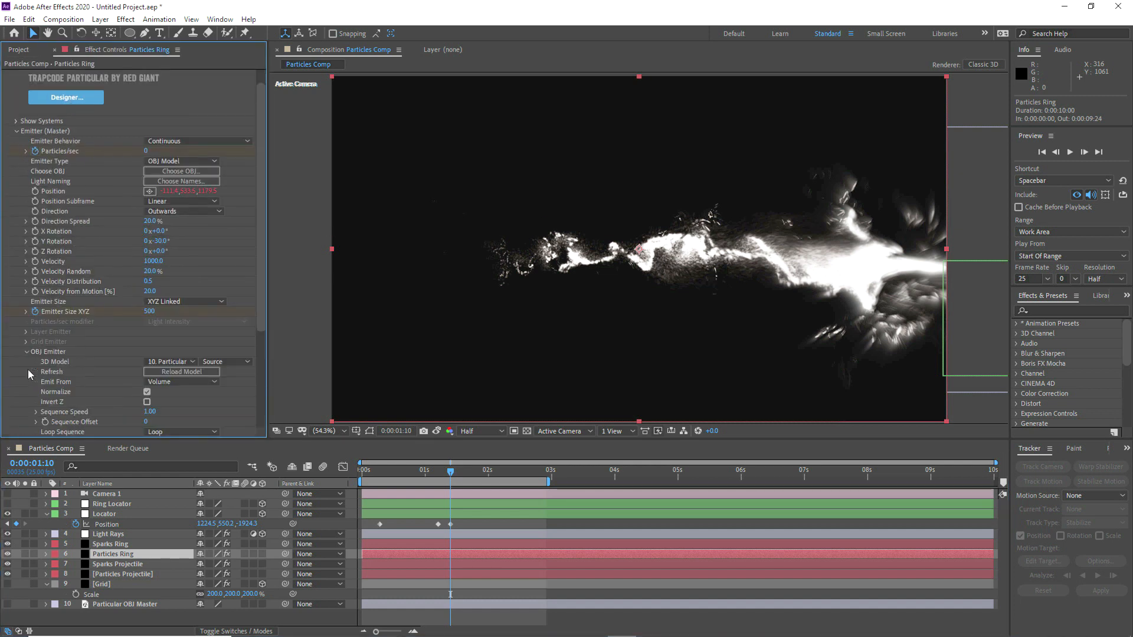
pyautogui.click(176, 362)
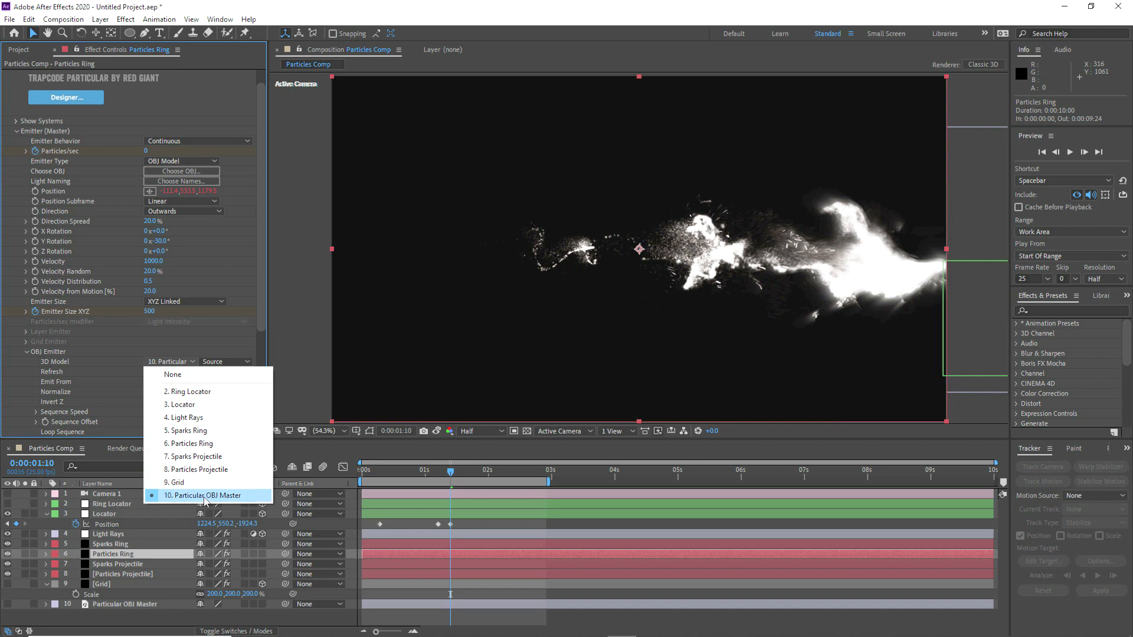
pyautogui.click(105, 603)
pyautogui.click(105, 605)
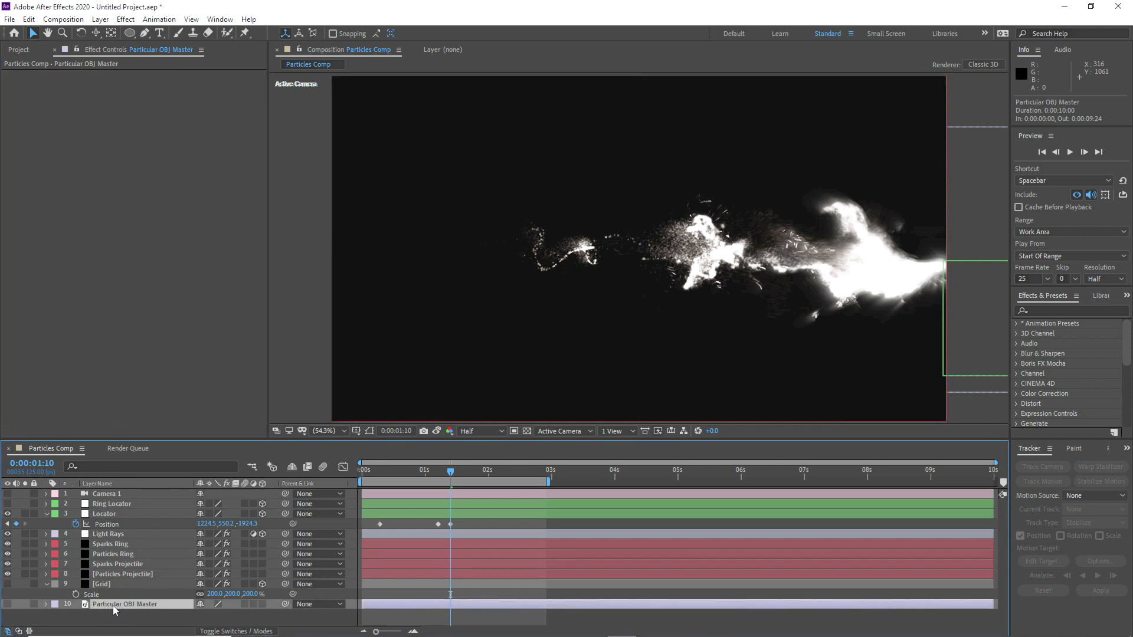
pyautogui.click(107, 575)
pyautogui.click(17, 150)
pyautogui.scroll(-1, 168, 313)
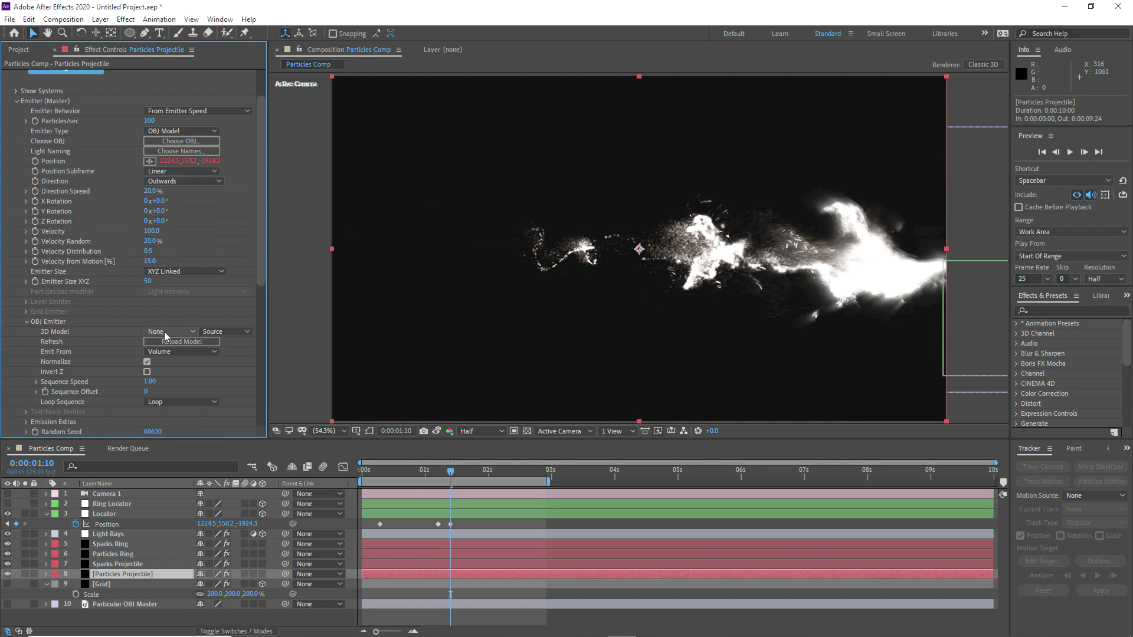
pyautogui.click(164, 331)
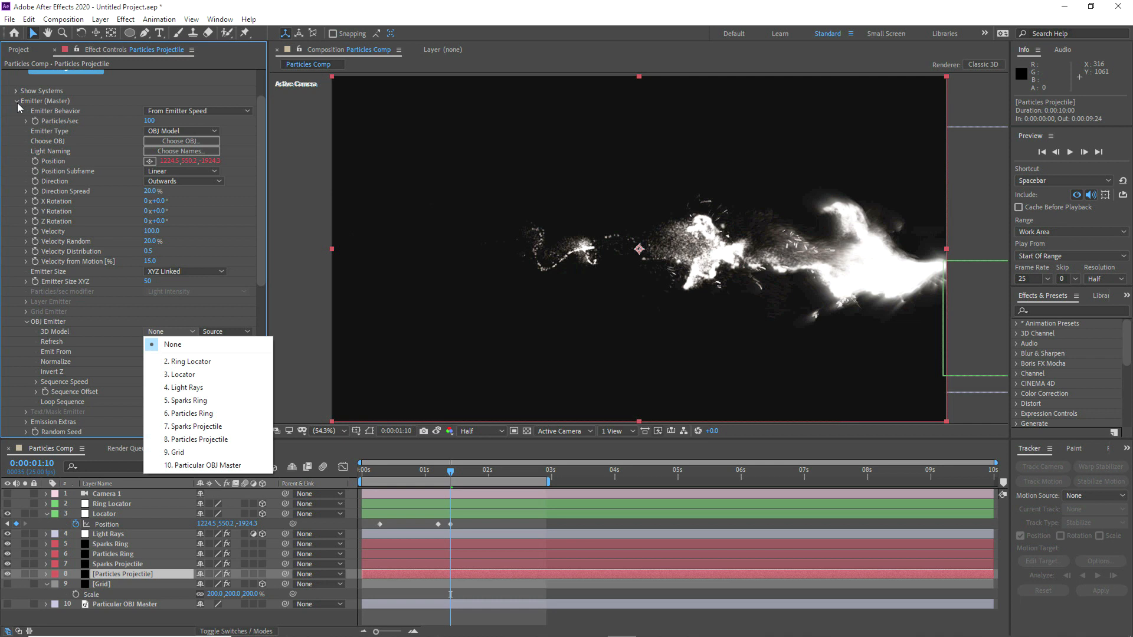
pyautogui.click(17, 103)
# Step: Add Sphere.obj from the Geometry folder containing Tube_Short.obj to the comp as the last layer, and hide it
pyautogui.click(18, 50)
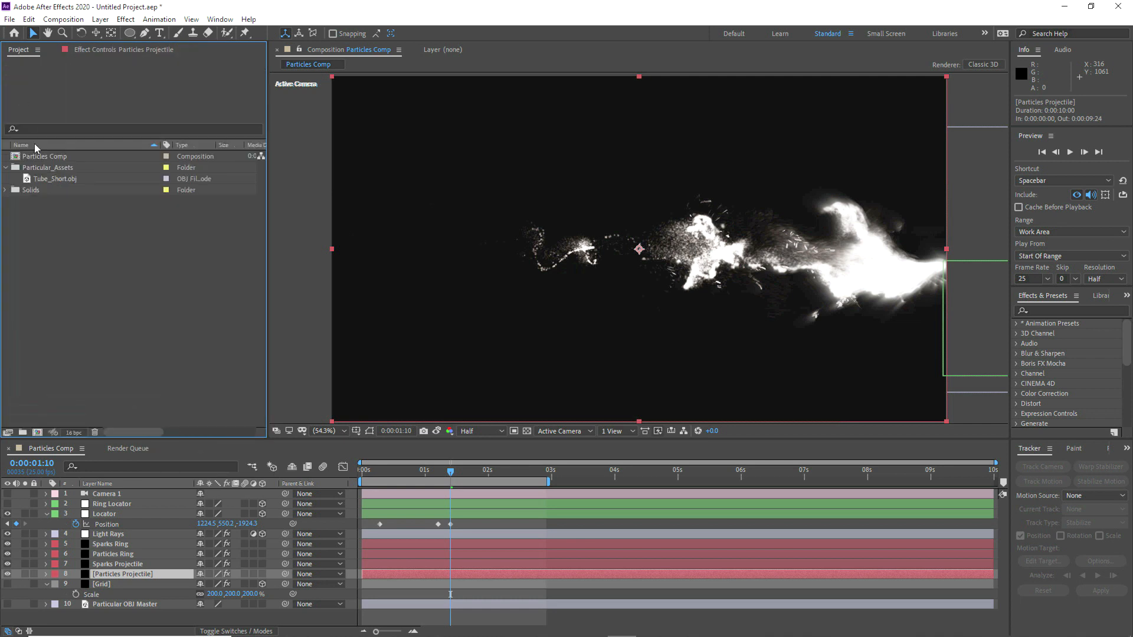
pyautogui.rightClick(48, 180)
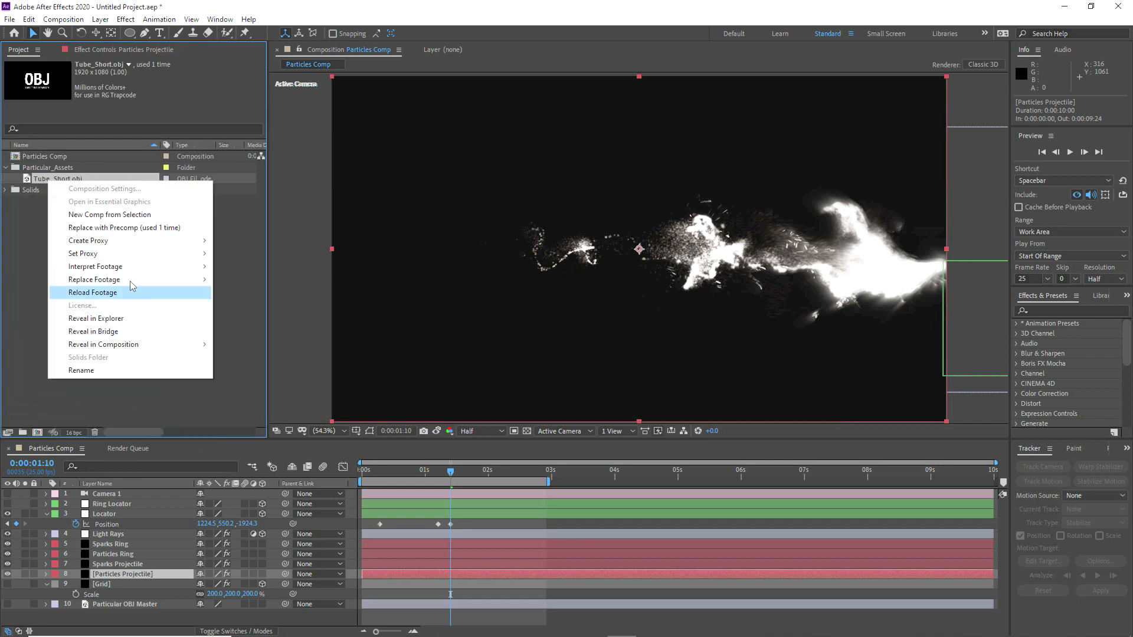
pyautogui.click(108, 321)
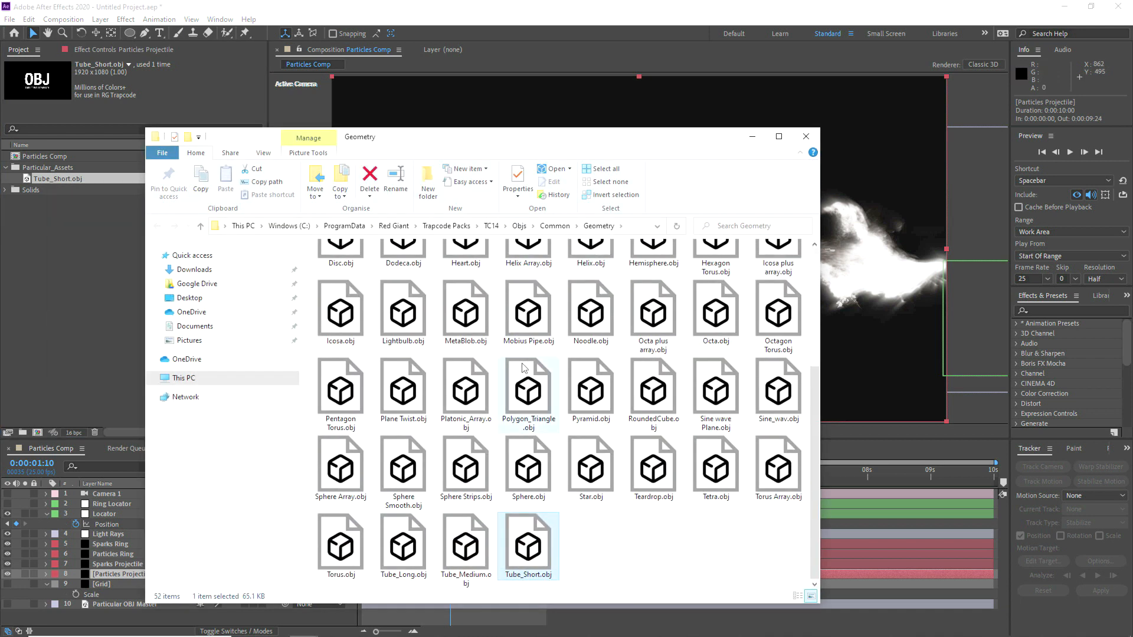
pyautogui.click(517, 470)
pyautogui.moveTo(528, 469); pyautogui.dragTo(113, 616)
pyautogui.click(7, 615)
# Step: Take a snapshot of the current frame, and set the Particles Projectile's OBJ Emitter 3D Model to Sphere.obj
pyautogui.click(424, 432)
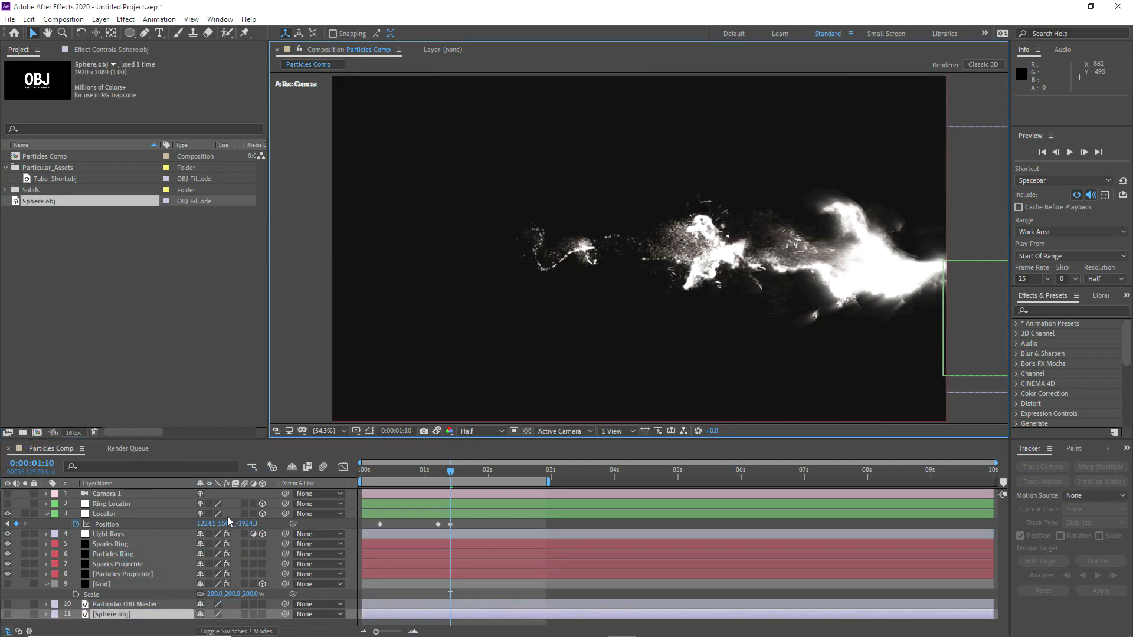
pyautogui.click(111, 573)
pyautogui.click(104, 52)
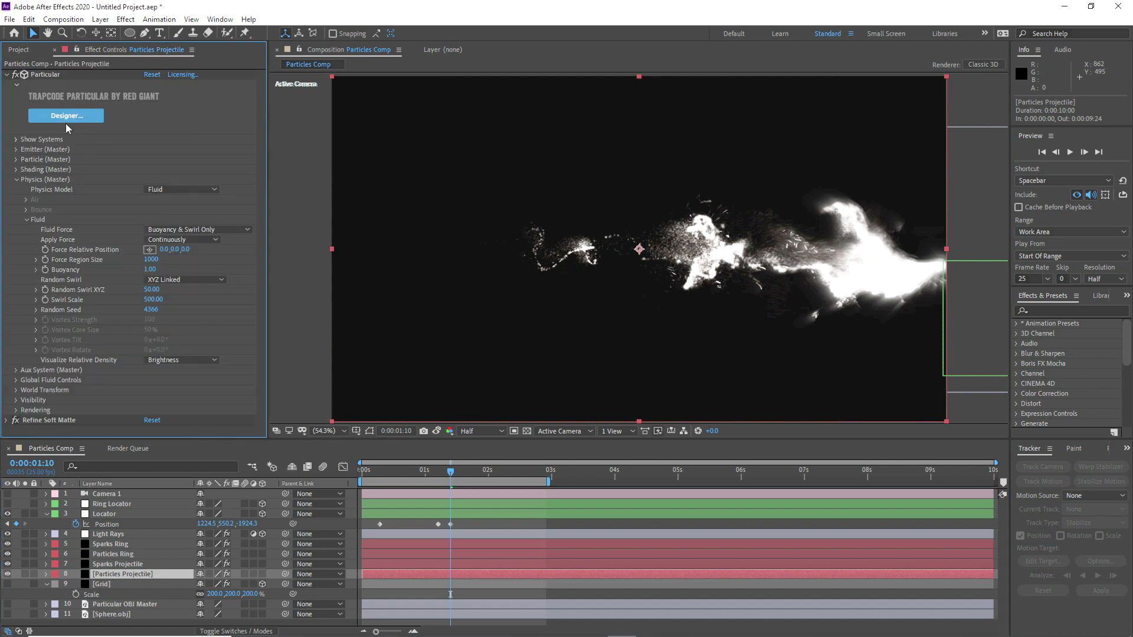
pyautogui.click(17, 181)
pyautogui.click(16, 151)
pyautogui.scroll(-2, 142, 284)
pyautogui.click(162, 331)
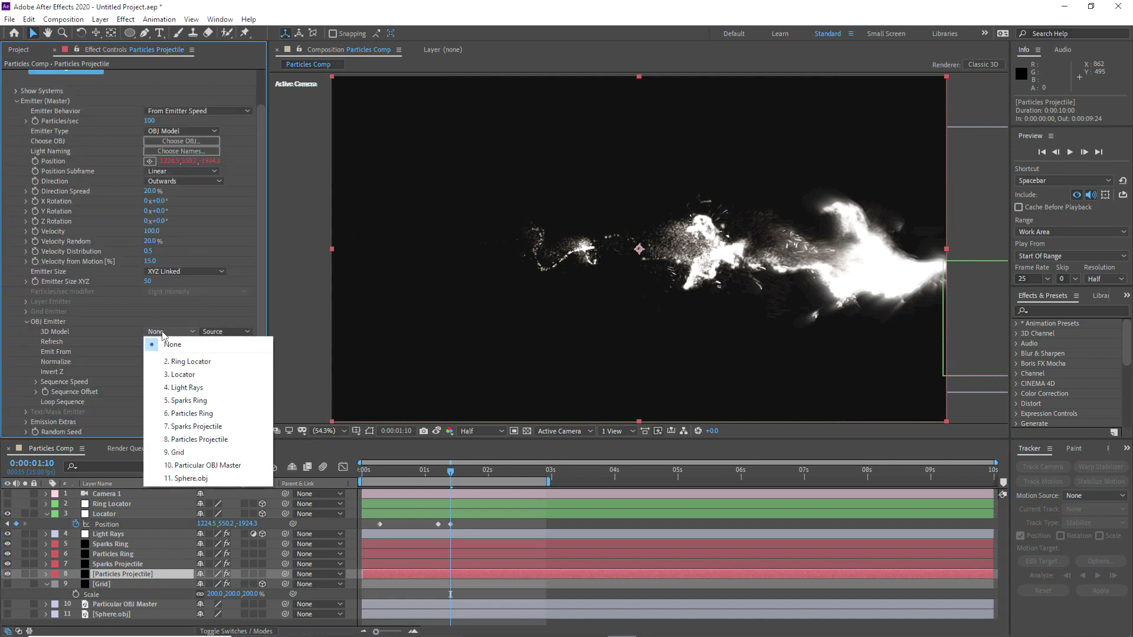
pyautogui.click(189, 478)
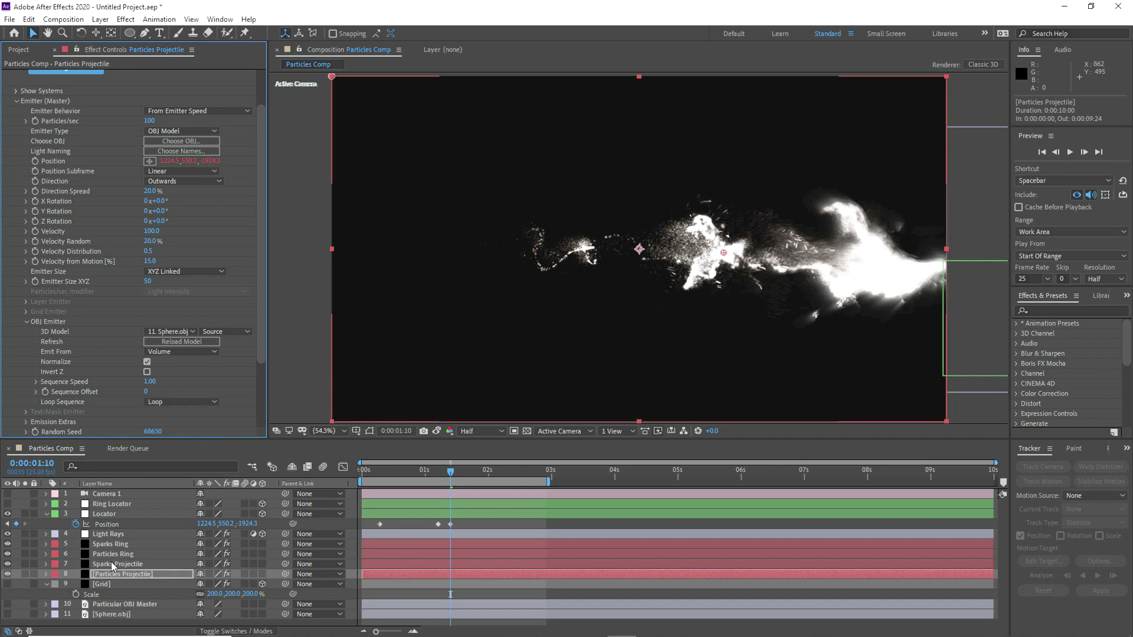
# Step: Set the Sparks Projectile's OBJ Emitter 3D Model to Sphere.obj
pyautogui.click(111, 563)
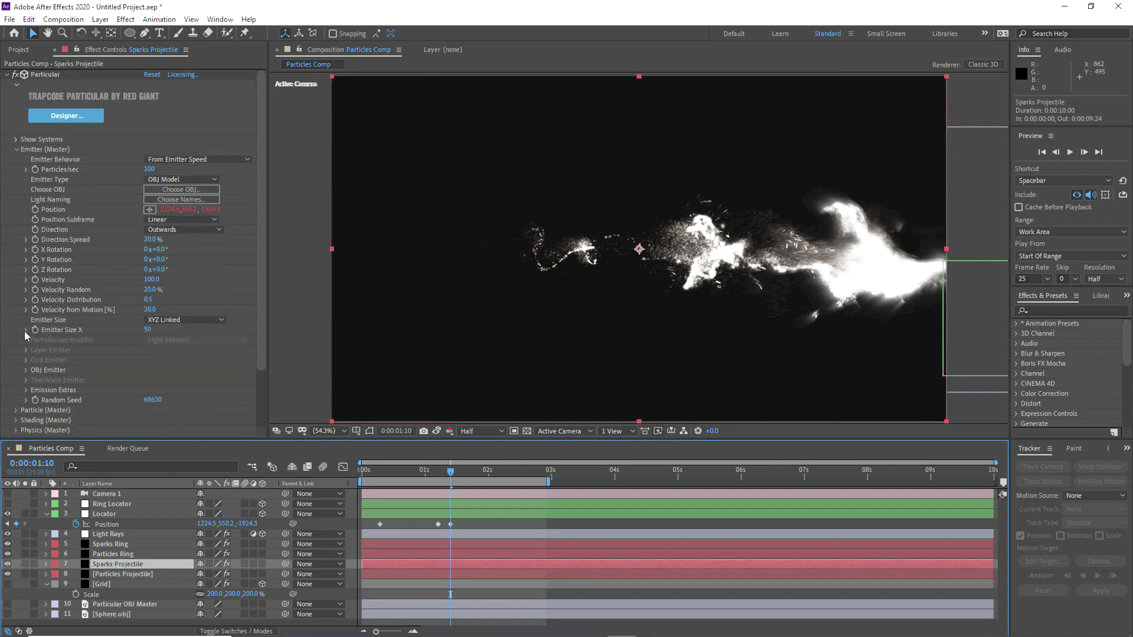
pyautogui.click(26, 370)
pyautogui.scroll(-1, 125, 384)
pyautogui.click(158, 362)
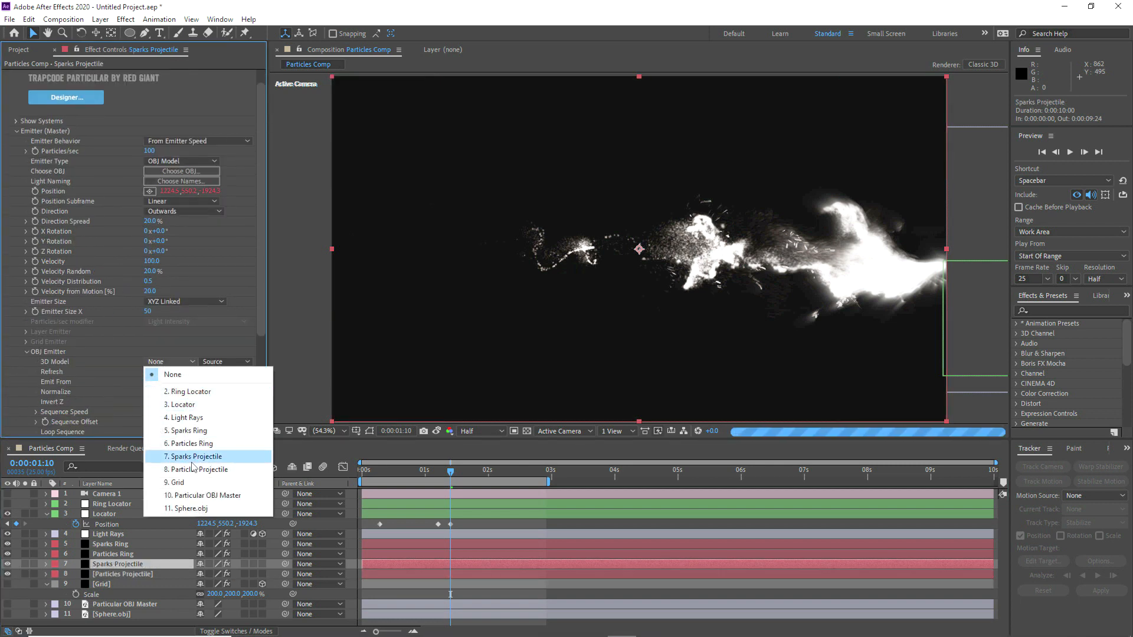
pyautogui.click(190, 510)
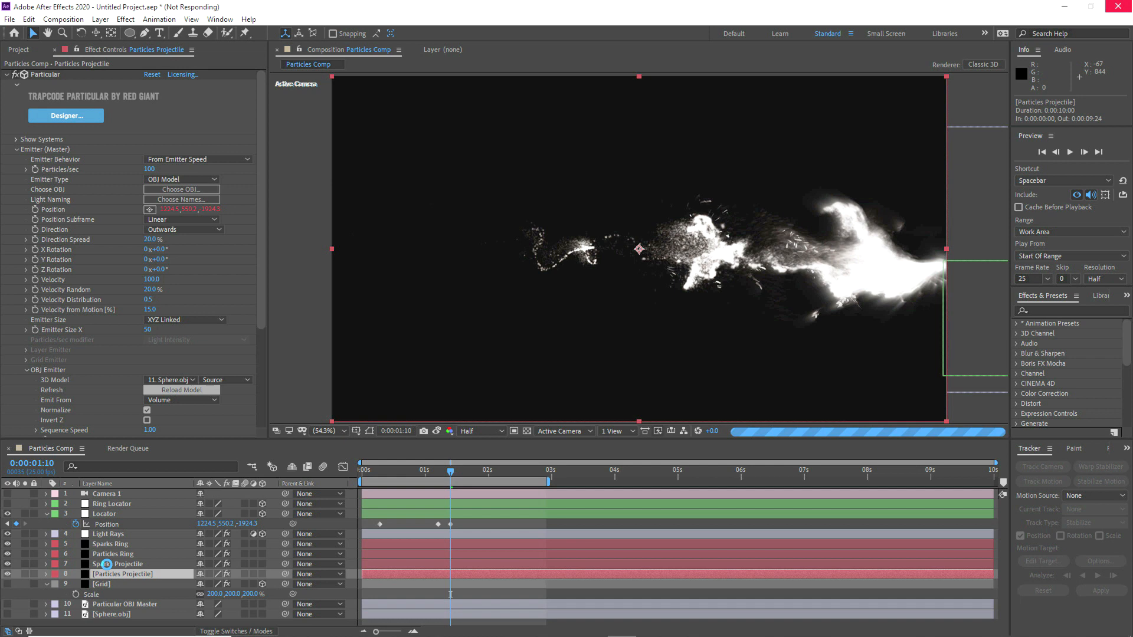
# Step: Reload the sphere model on the Sparks Projectile layer, and compare the frame with the stored snapshot
pyautogui.click(106, 565)
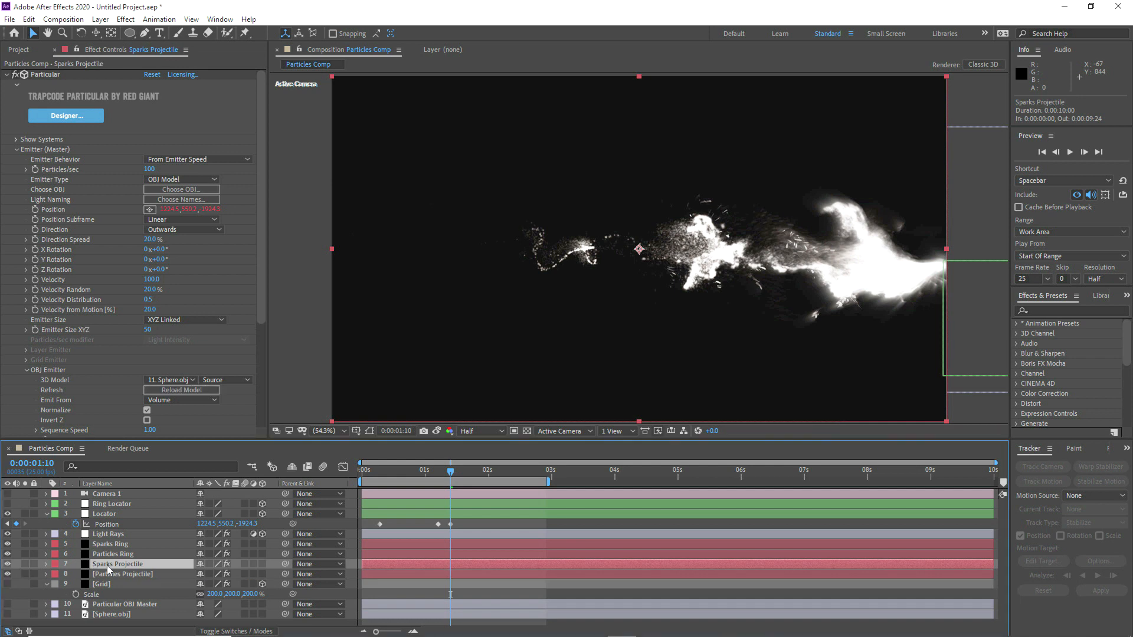
pyautogui.click(164, 391)
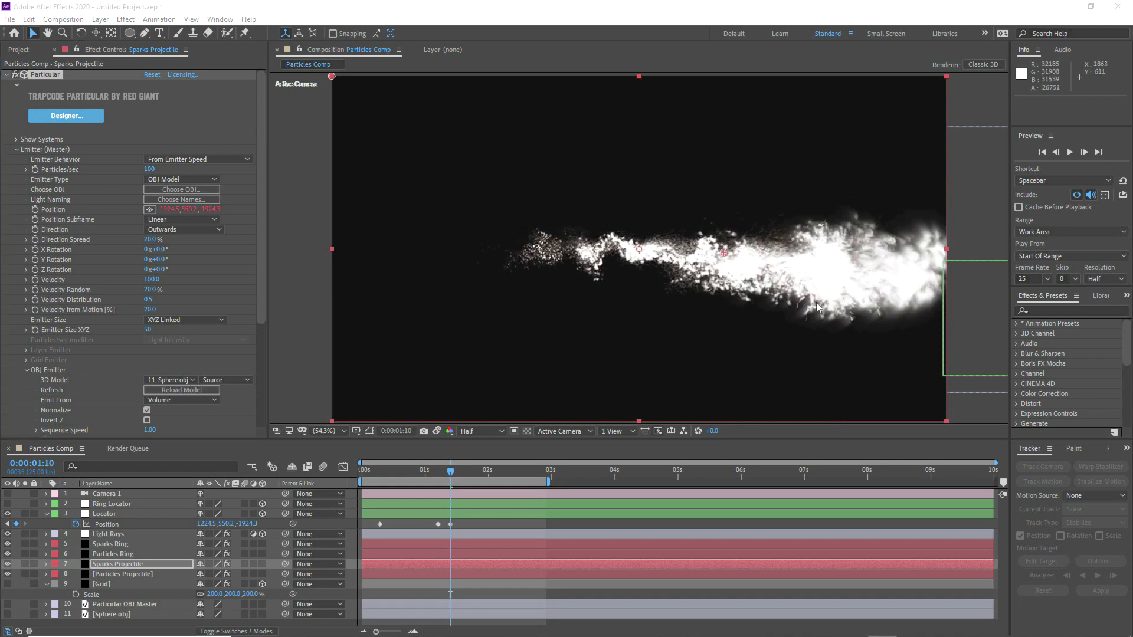
pyautogui.click(437, 431)
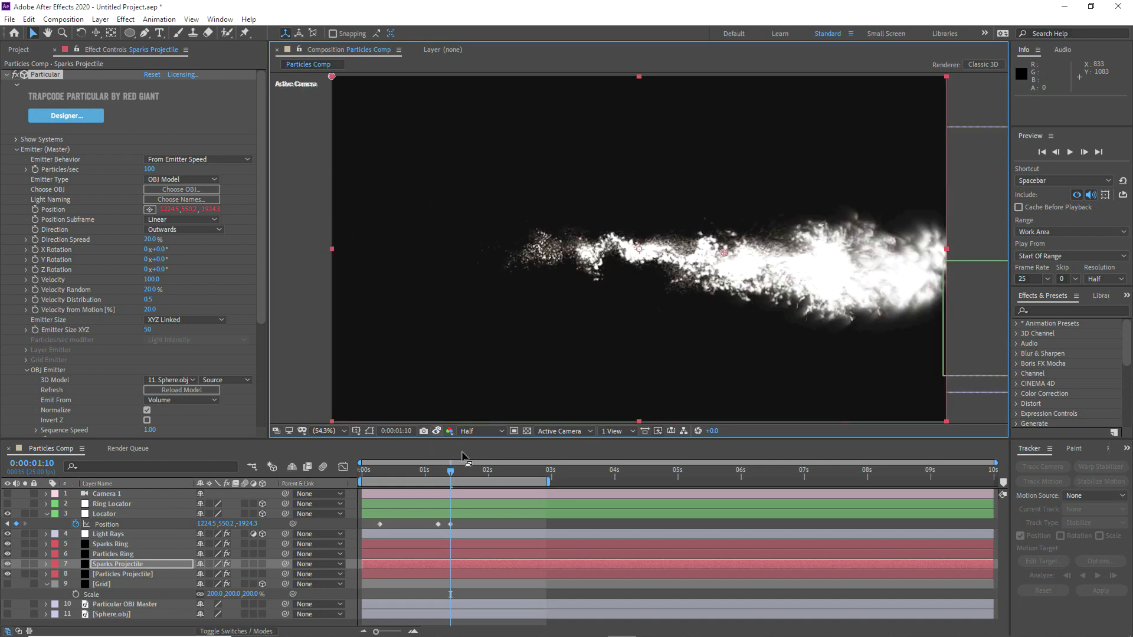
# Step: Move the Locator farther beyond the frame at 0:00:01:10, to about 1285.6, 557.4, -1924.3, and go to 0:00:01:13
pyautogui.click(459, 472)
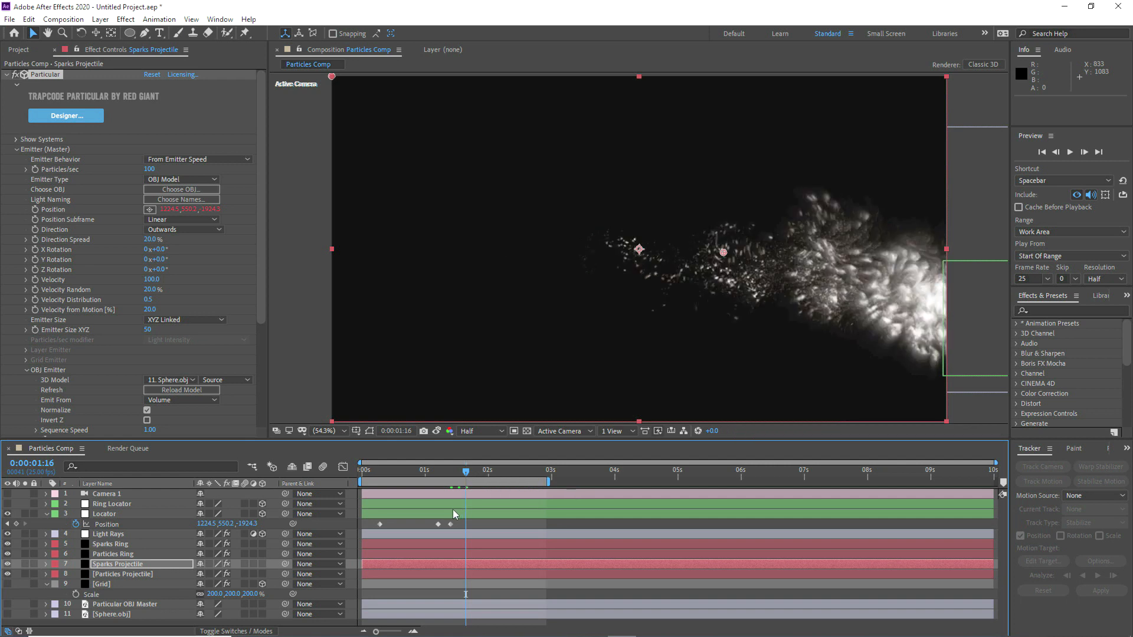
pyautogui.click(451, 475)
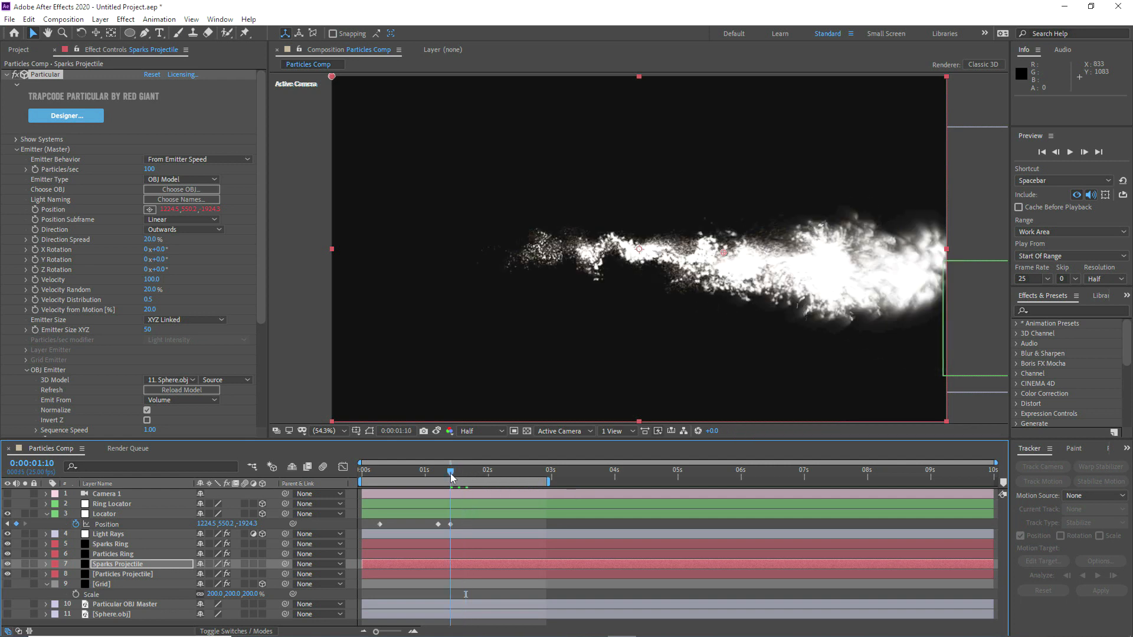
pyautogui.click(463, 515)
pyautogui.moveTo(868, 281); pyautogui.dragTo(943, 295)
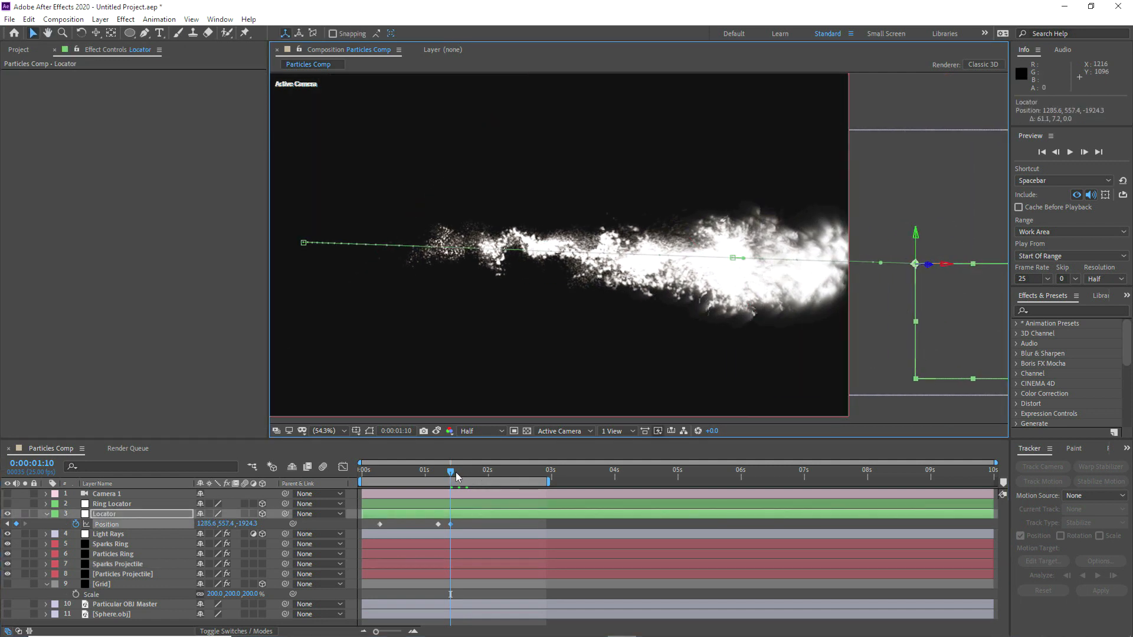
pyautogui.click(459, 475)
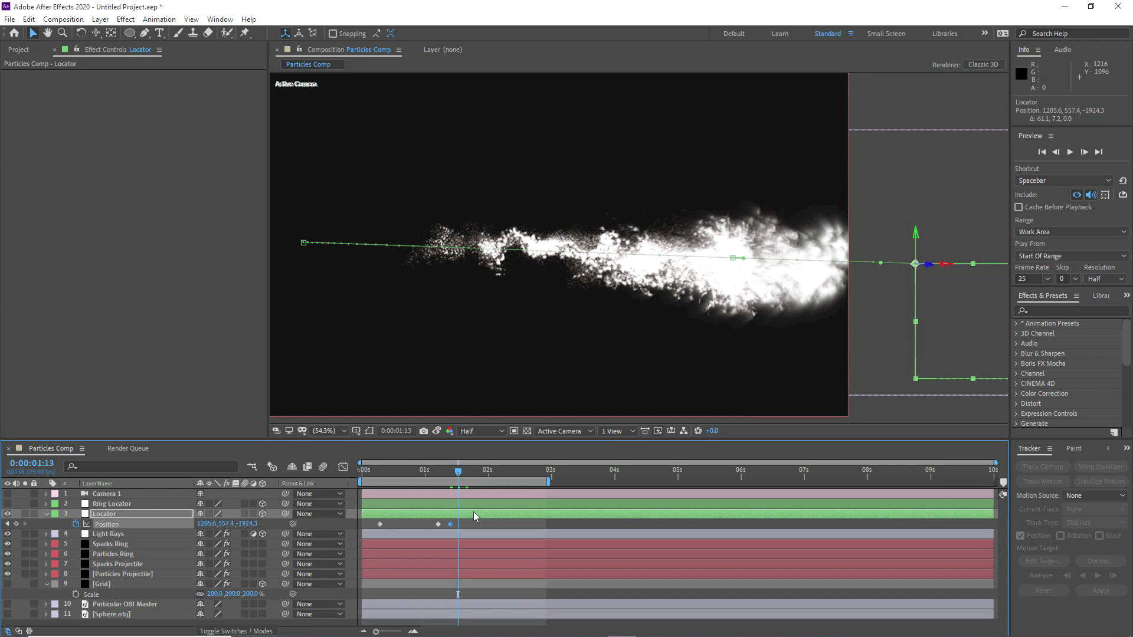
# Step: Preview the Particles Comp animation from the start, enlarging the composition viewer to check the projectile and ring burst
pyautogui.click(555, 529)
pyautogui.press('space')
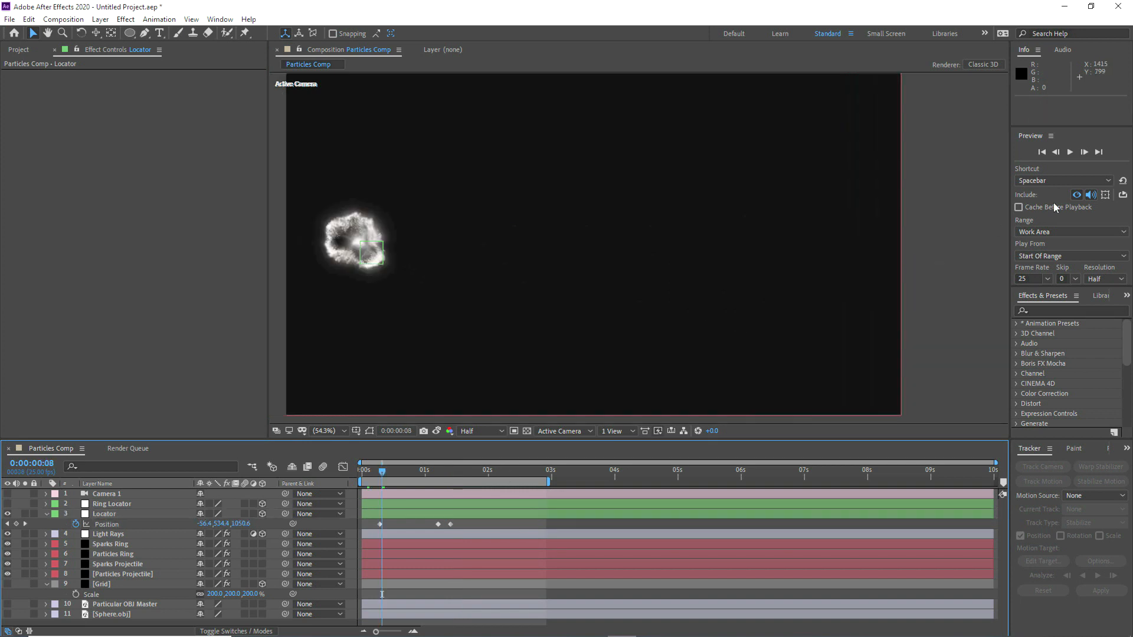
pyautogui.click(1070, 152)
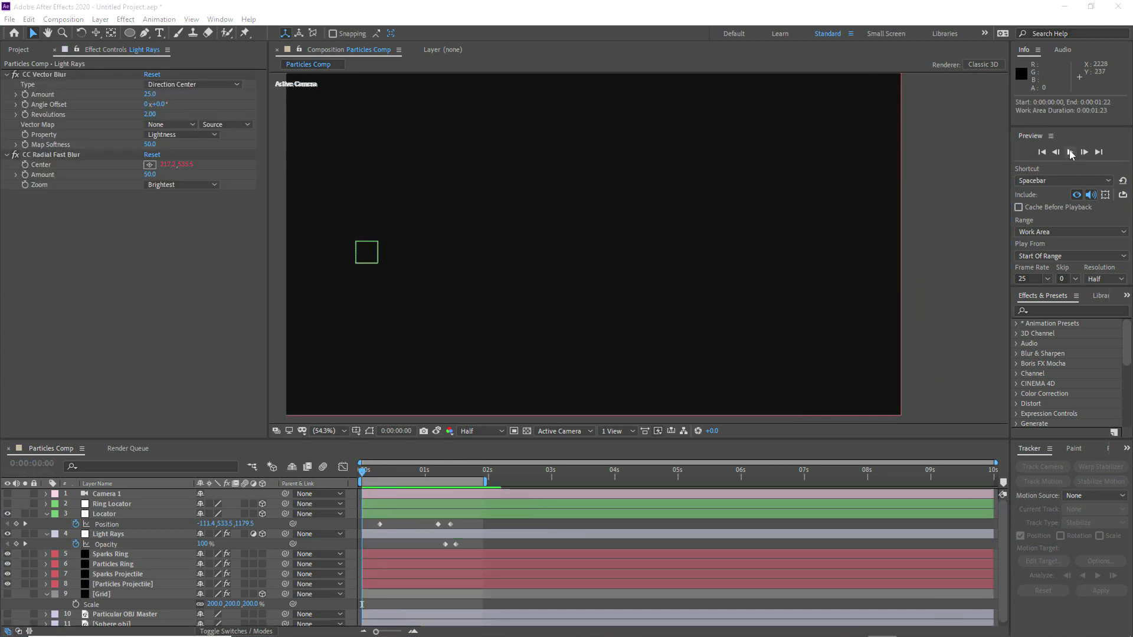
pyautogui.click(1070, 152)
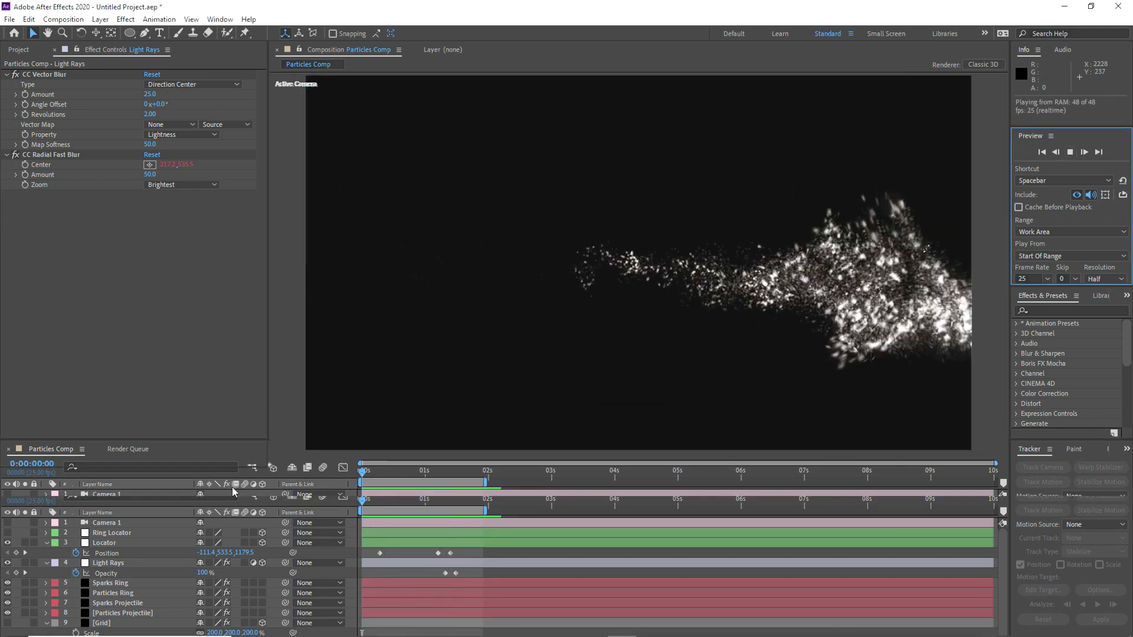
pyautogui.moveTo(234, 492); pyautogui.dragTo(198, 511)
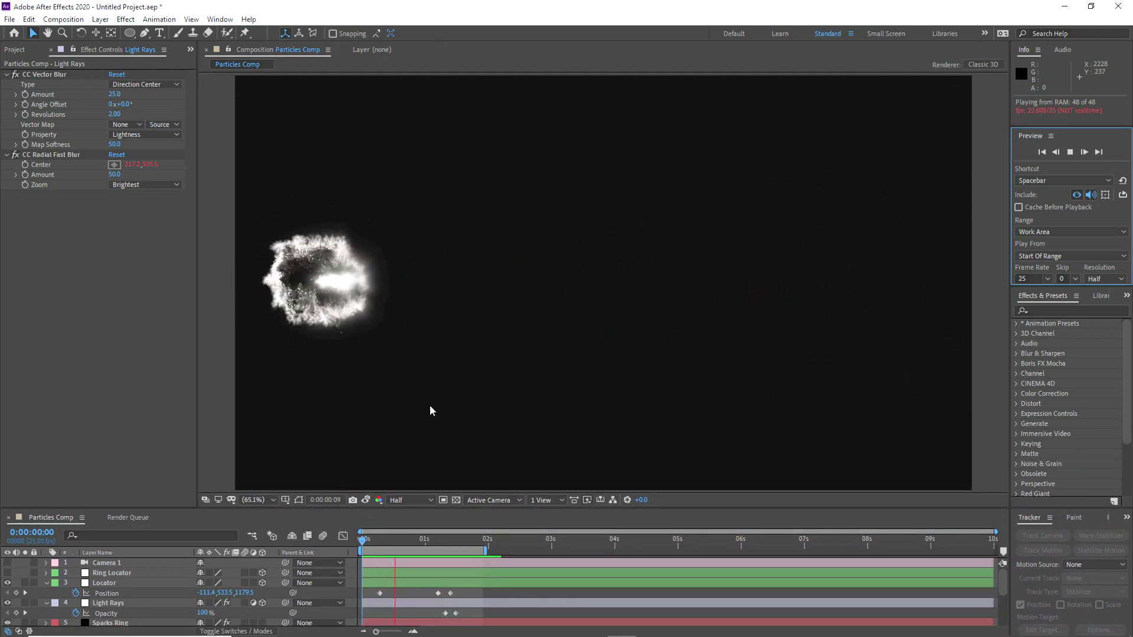
pyautogui.moveTo(370, 546); pyautogui.dragTo(440, 548)
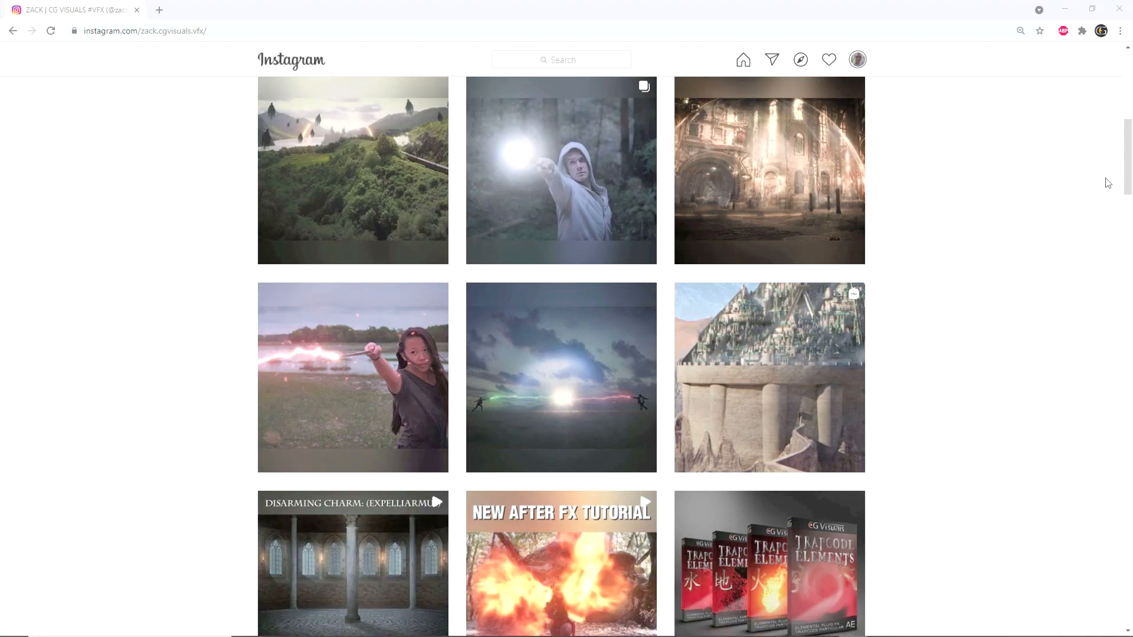
# Step: Switch to the CG Visuals Instagram profile in the browser, and view the wand-duel video post about the magical effects pack
pyautogui.moveTo(1129, 168); pyautogui.dragTo(1122, 89)
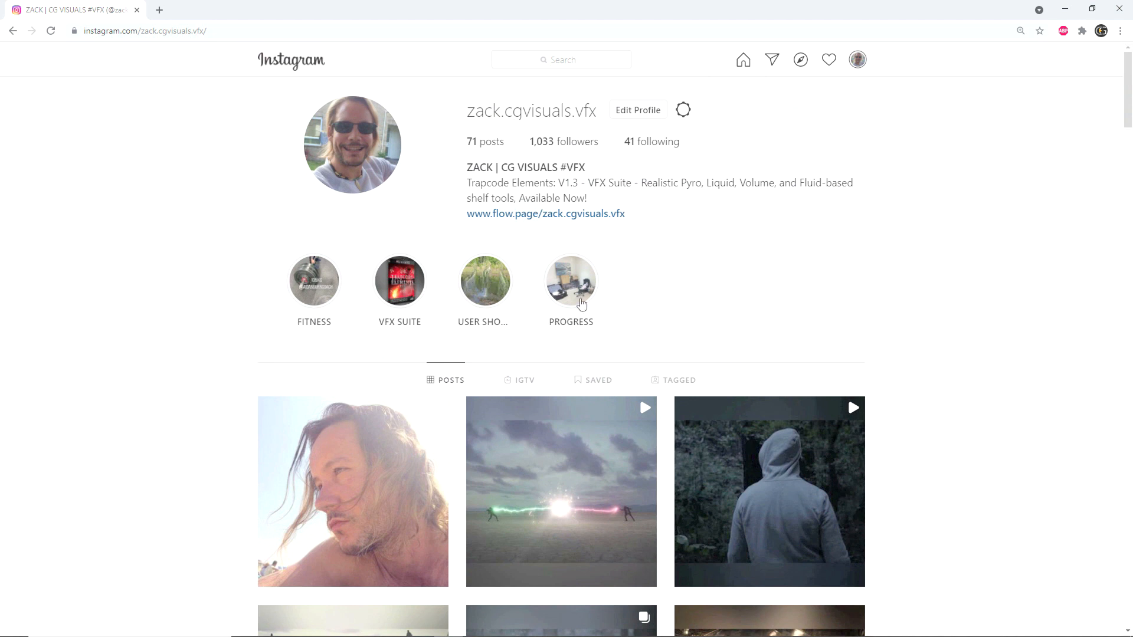
pyautogui.scroll(-5, 581, 304)
pyautogui.scroll(3, 689, 356)
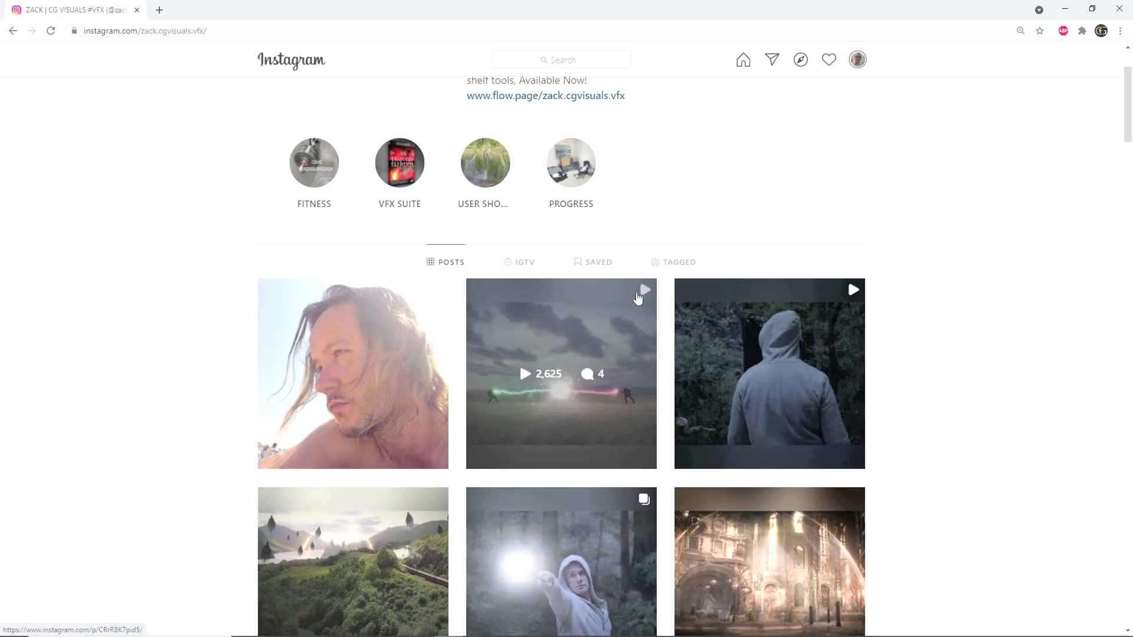
pyautogui.click(525, 380)
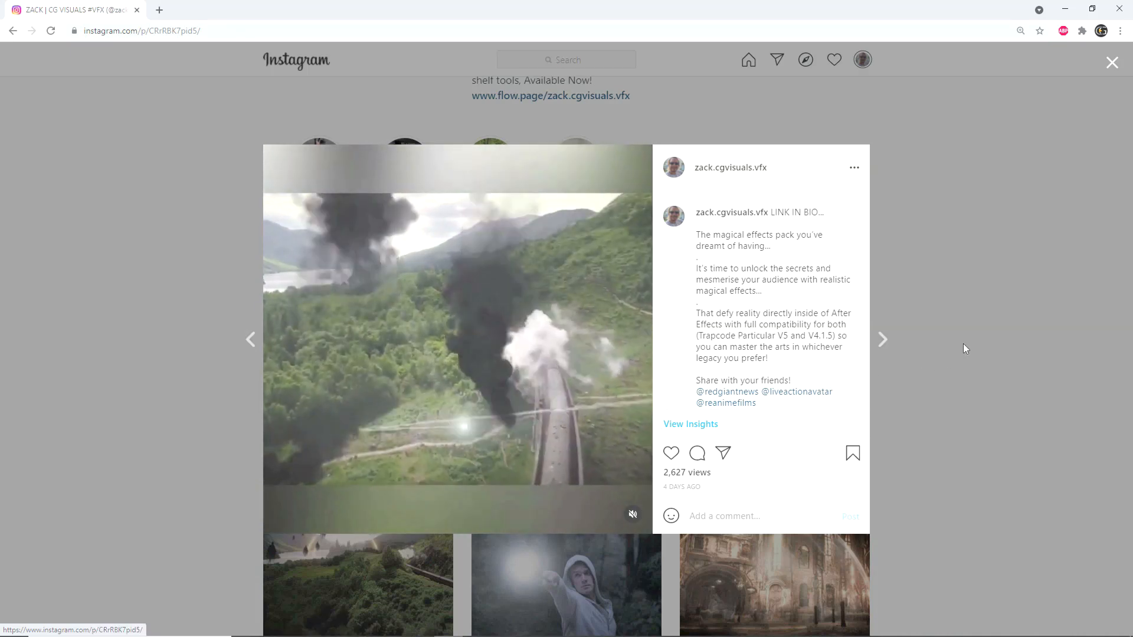
pyautogui.click(963, 344)
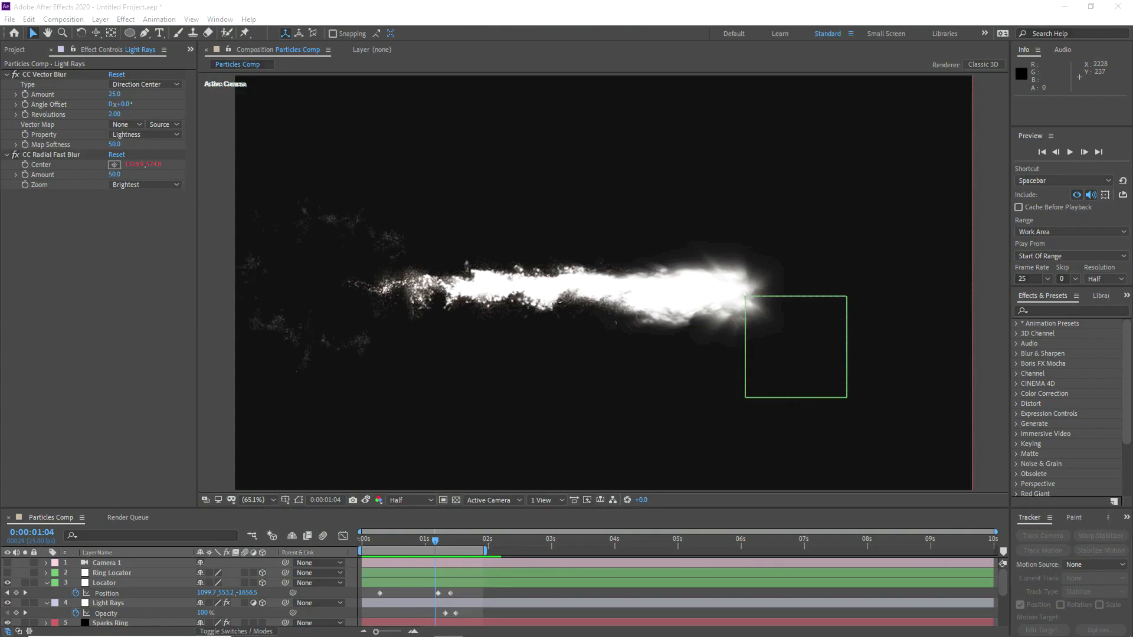
pyautogui.moveTo(1132, 260); pyautogui.dragTo(367, 0)
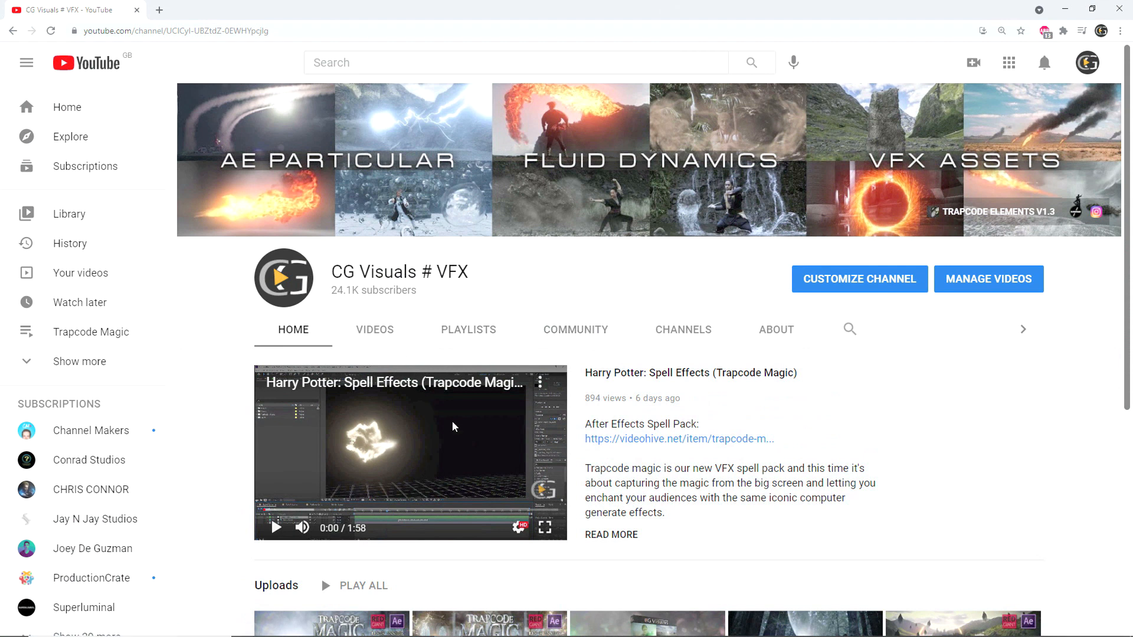
# Step: Open the After Effects Spell Pack link from the CG Visuals YouTube channel in a new tab and show that page
pyautogui.rightClick(668, 447)
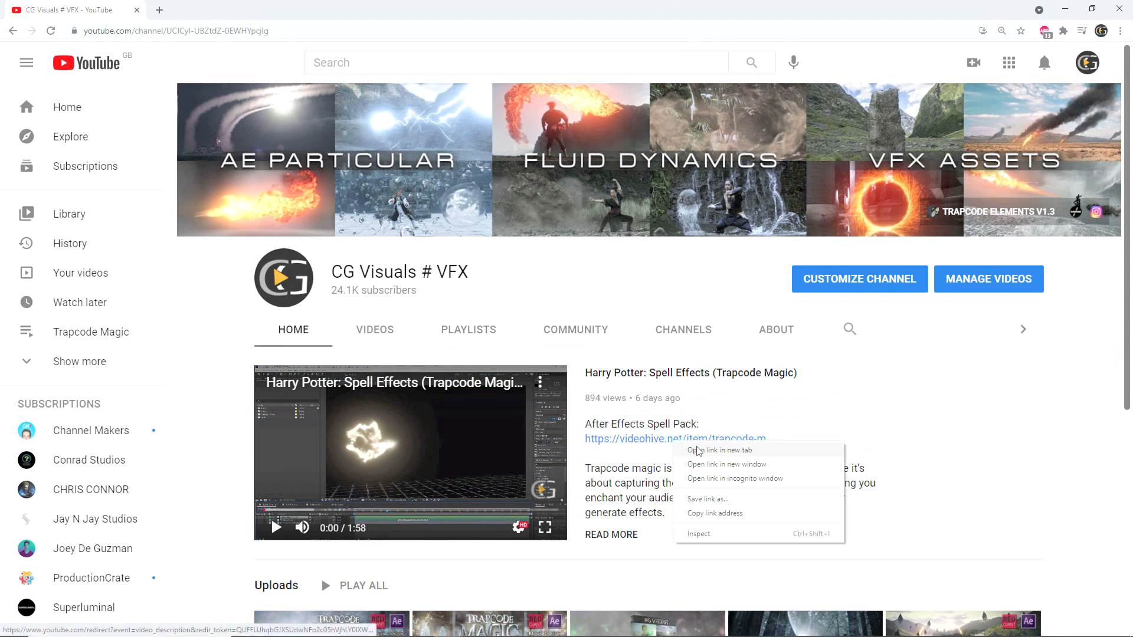
pyautogui.click(700, 452)
pyautogui.click(215, 11)
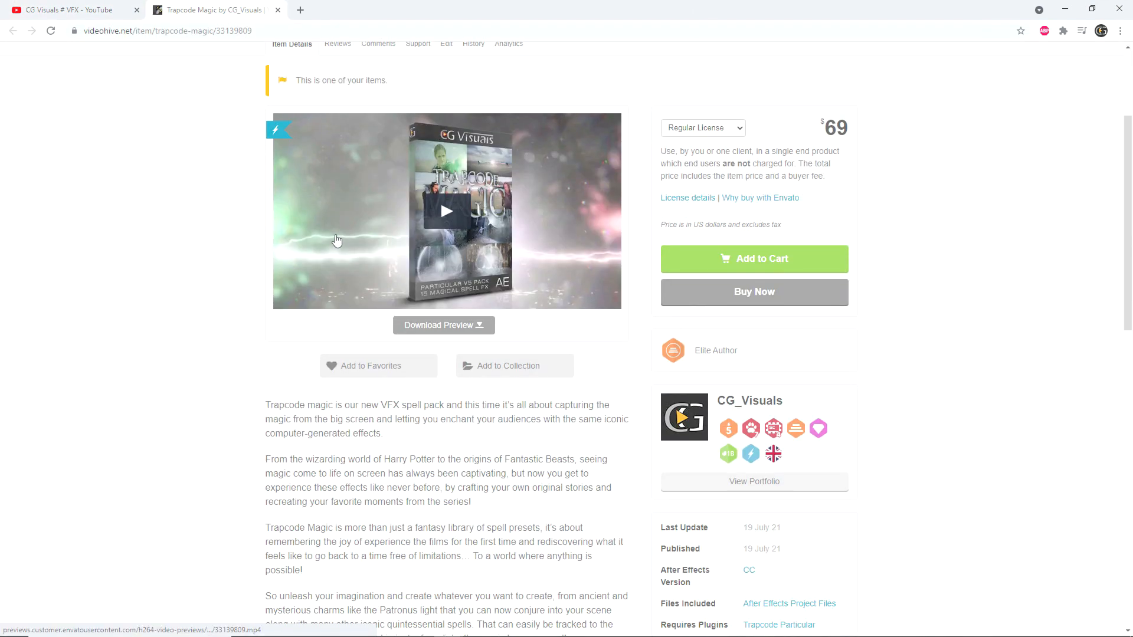
# Step: Look through the Trapcode Magic product page, examining its description and the preview images of each spell effect
pyautogui.scroll(-10, 590, 207)
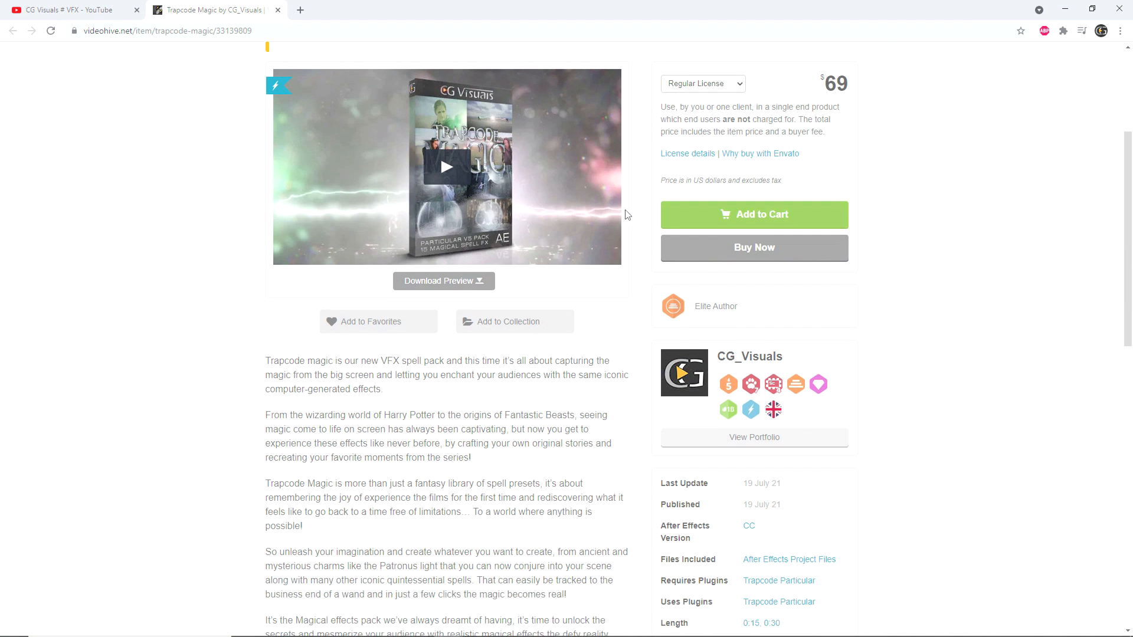
pyautogui.scroll(-5, 458, 201)
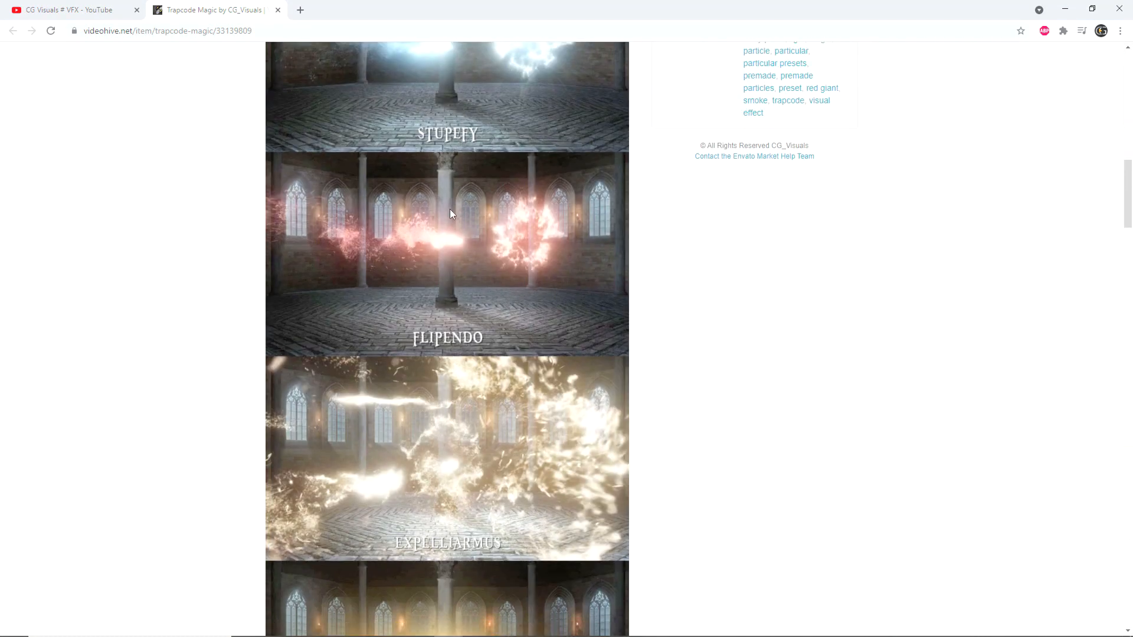
pyautogui.scroll(-4, 455, 289)
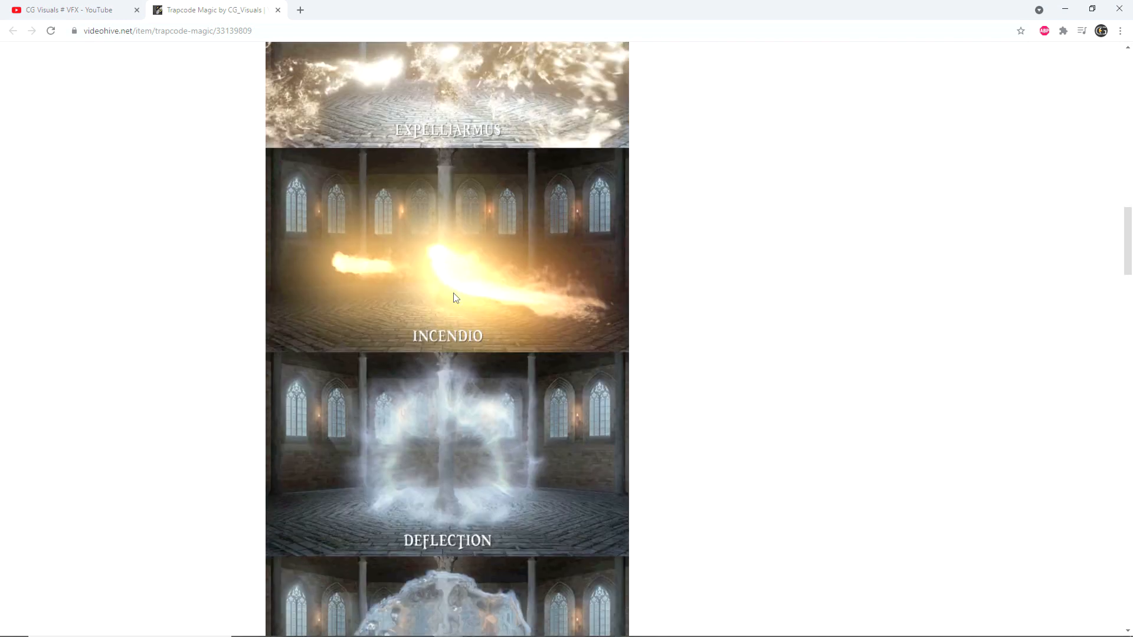
pyautogui.scroll(-3, 456, 298)
pyautogui.scroll(-7, 456, 298)
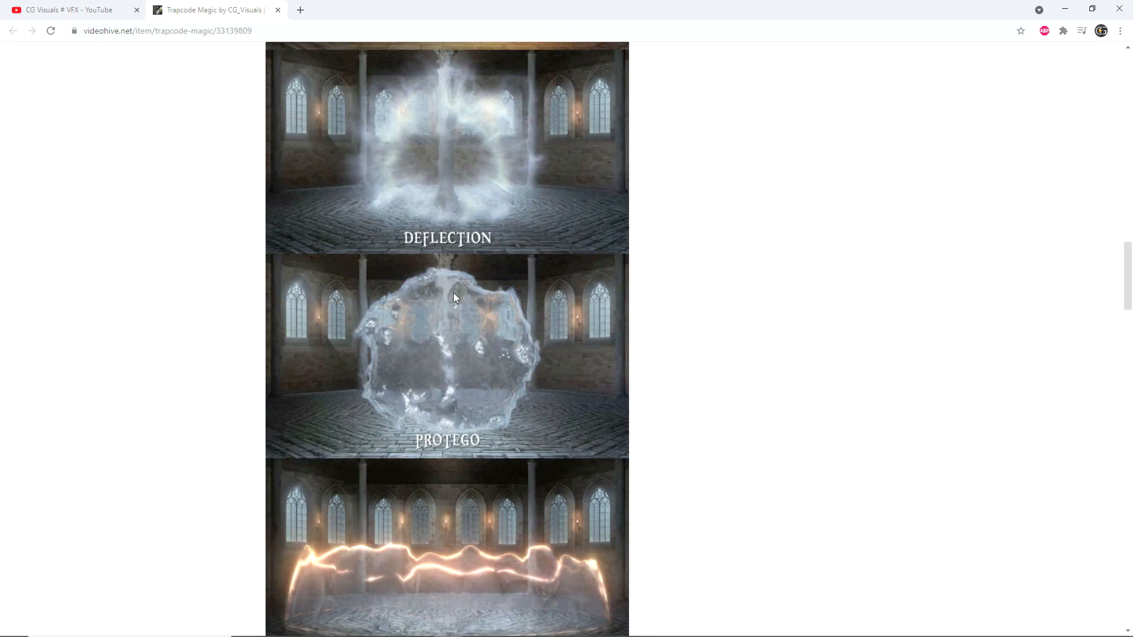
pyautogui.scroll(-7, 456, 334)
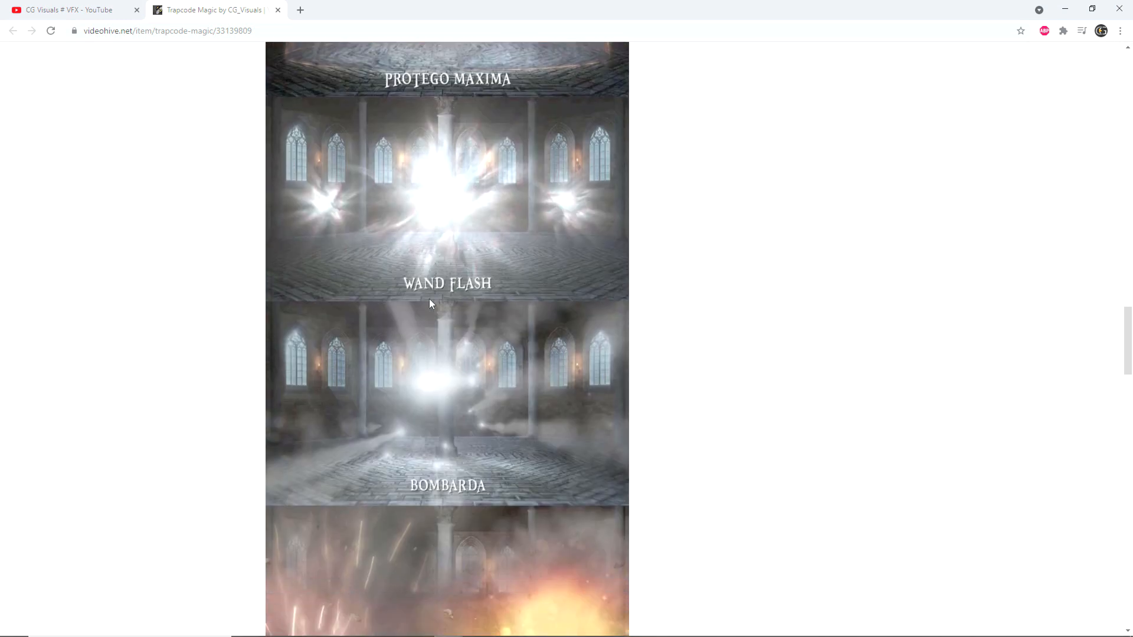
pyautogui.scroll(-8, 465, 318)
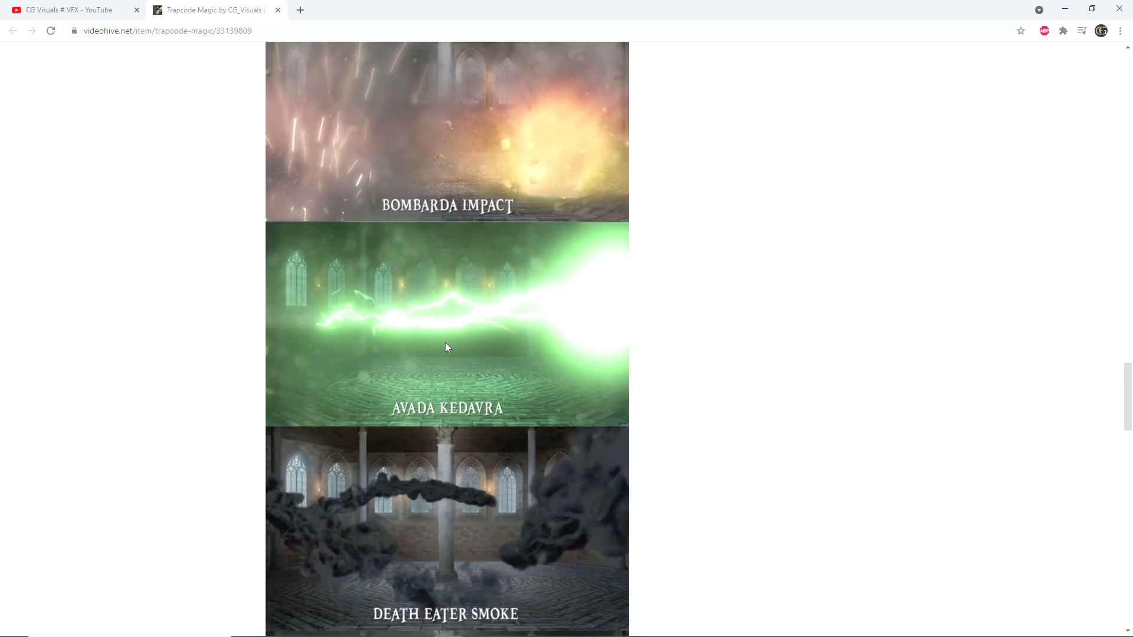
pyautogui.scroll(-15, 425, 355)
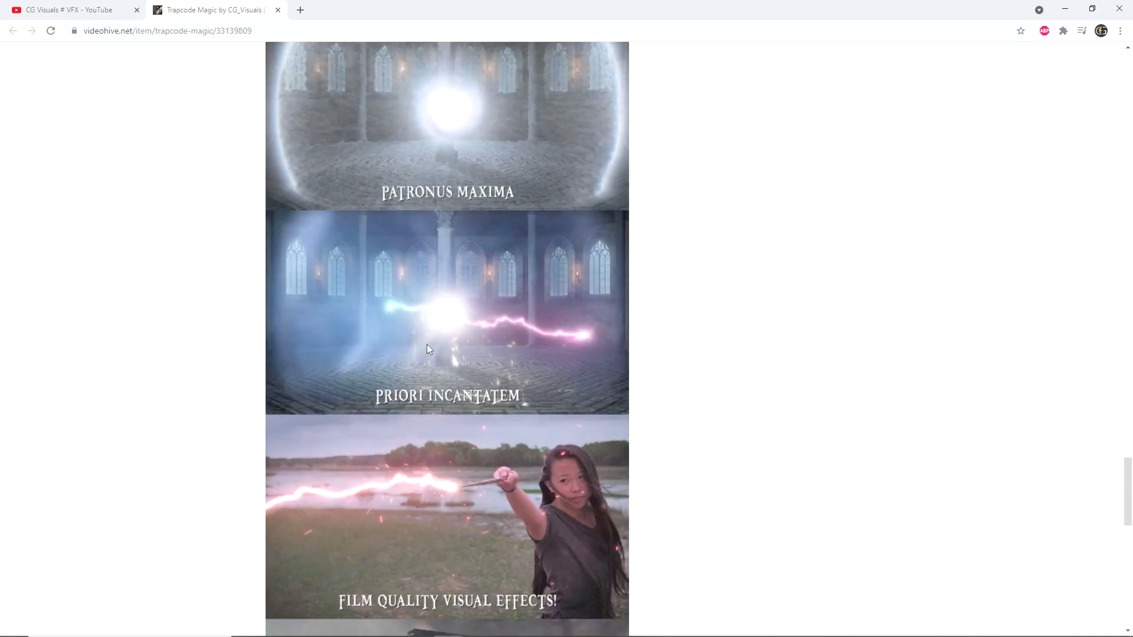
pyautogui.scroll(-1, 428, 349)
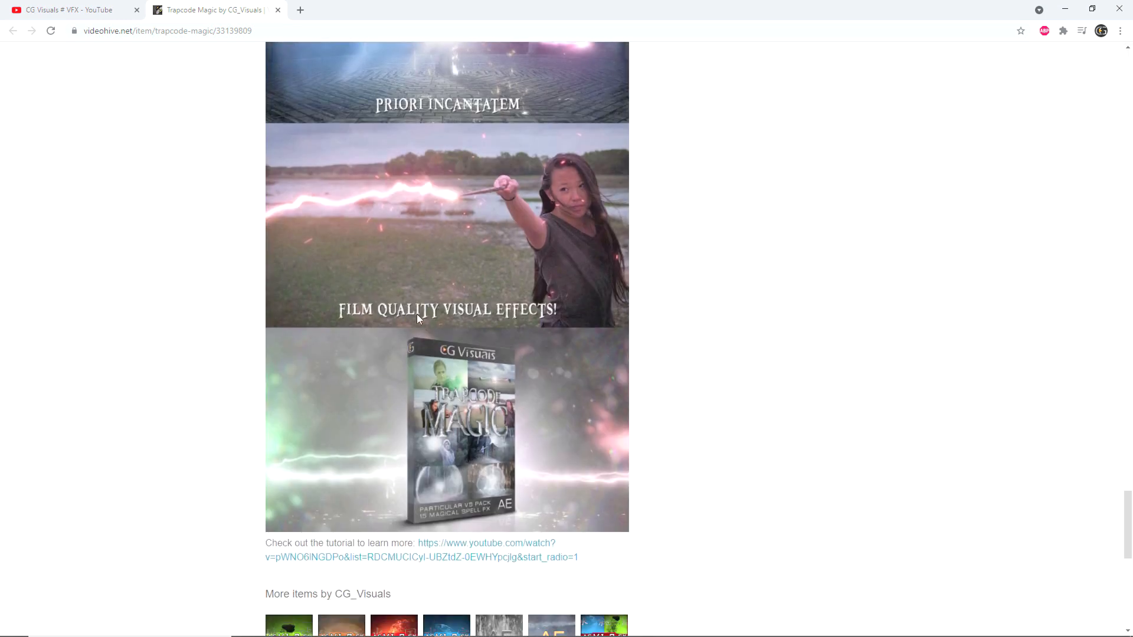
# Step: Return to the CG Visuals YouTube channel and read the community poll about which Trapcode project to focus on next
pyautogui.click(87, 13)
pyautogui.click(575, 336)
pyautogui.scroll(-4, 515, 349)
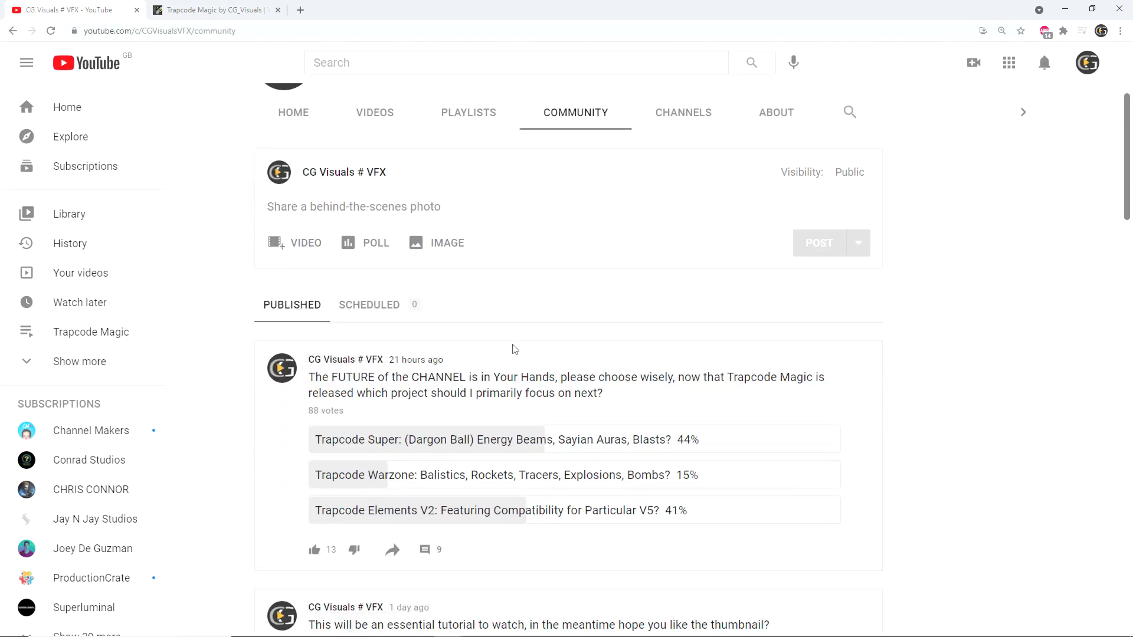
pyautogui.scroll(-1, 514, 349)
pyautogui.scroll(-1, 512, 348)
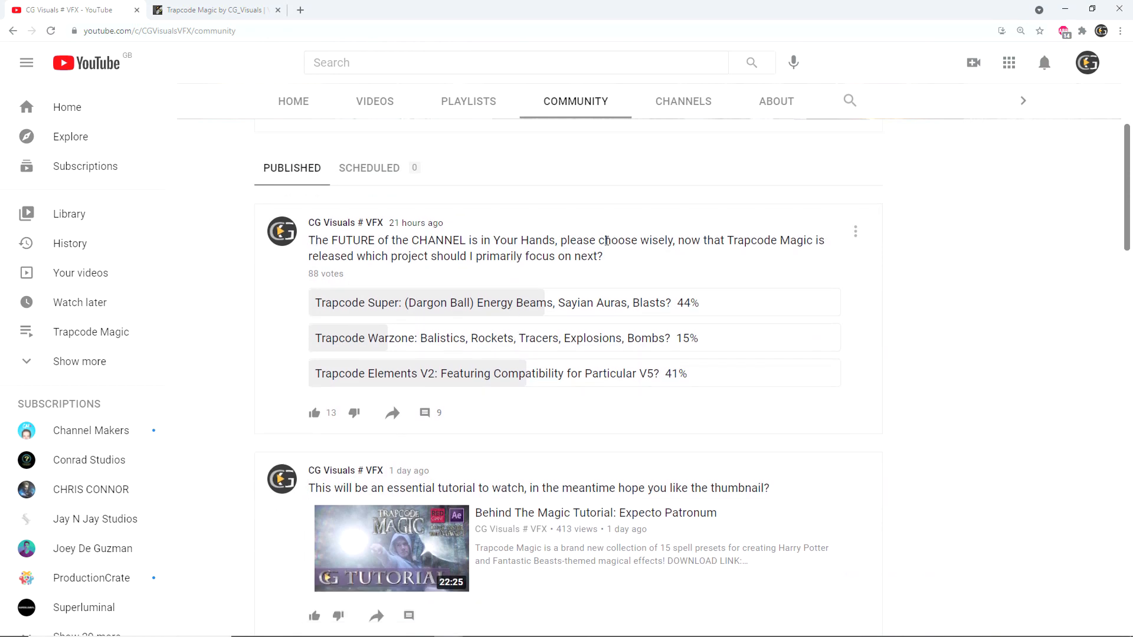
pyautogui.moveTo(314, 243); pyautogui.dragTo(607, 256)
pyautogui.click(619, 260)
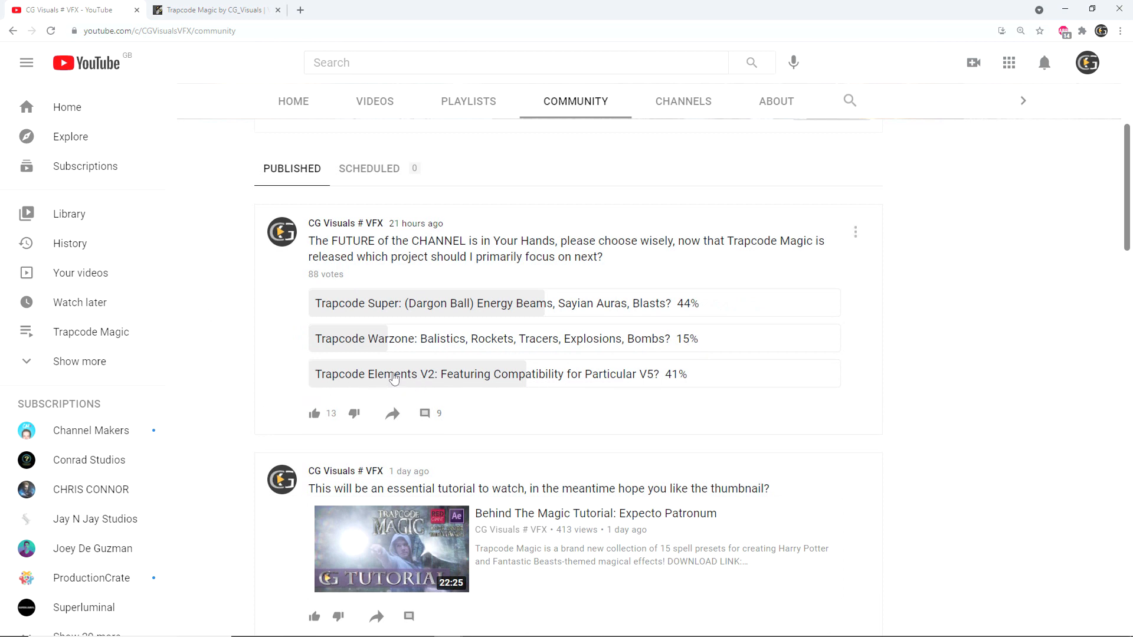
pyautogui.scroll(1, 365, 99)
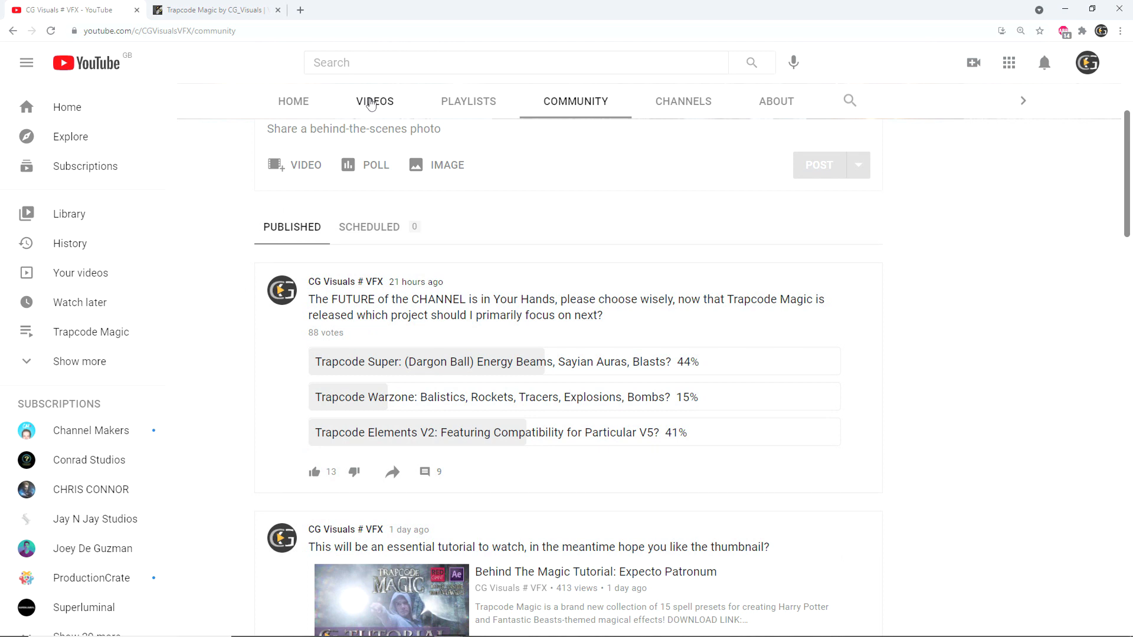
# Step: Open the video "What's New In Trapcode Elements: V1.3 - Overview" from the channel's uploads and pause it
pyautogui.click(372, 101)
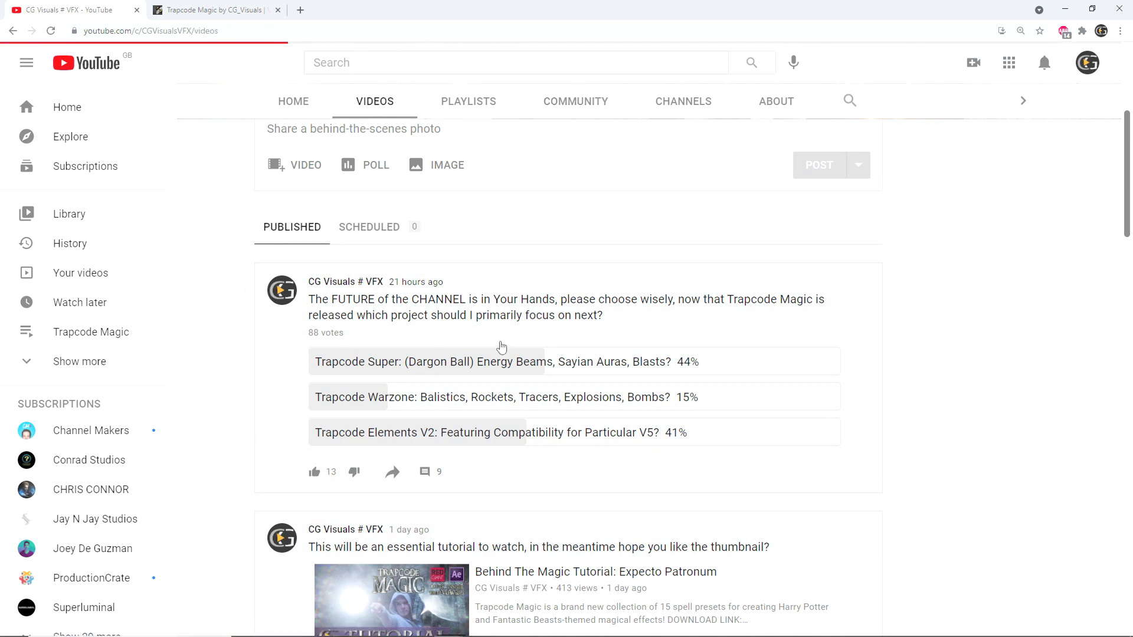
pyautogui.scroll(-2, 497, 341)
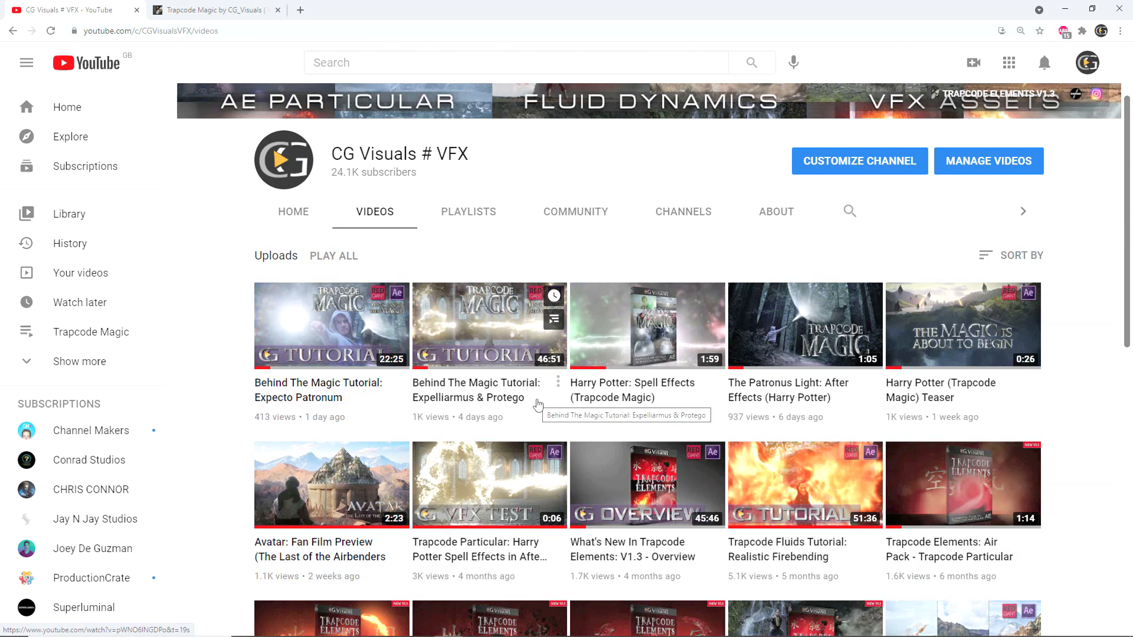
pyautogui.click(592, 476)
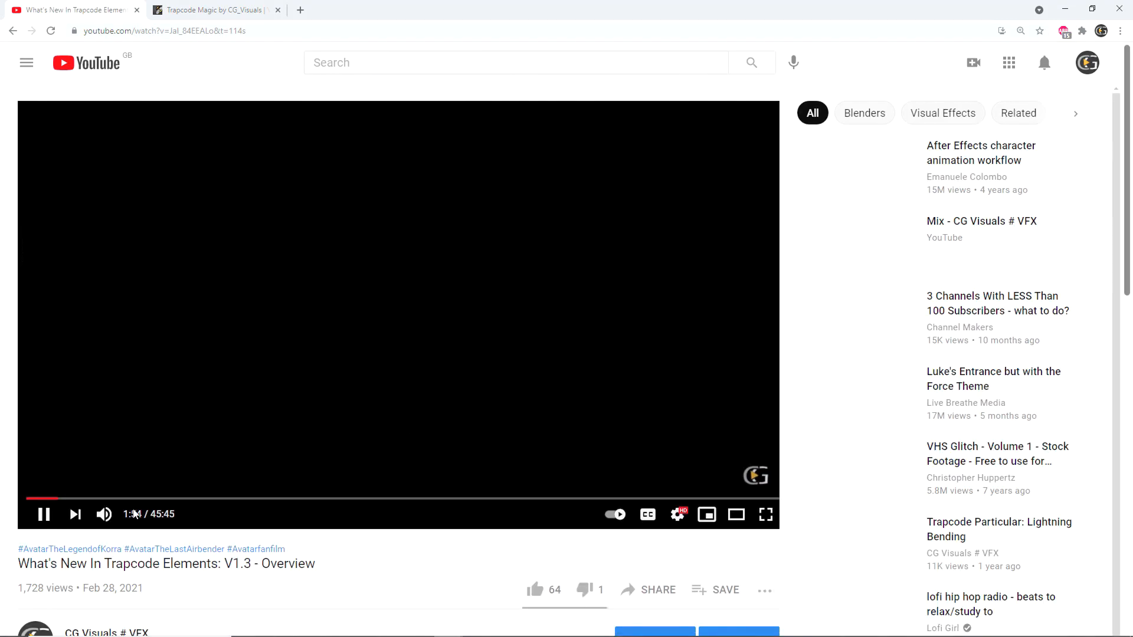
pyautogui.click(44, 516)
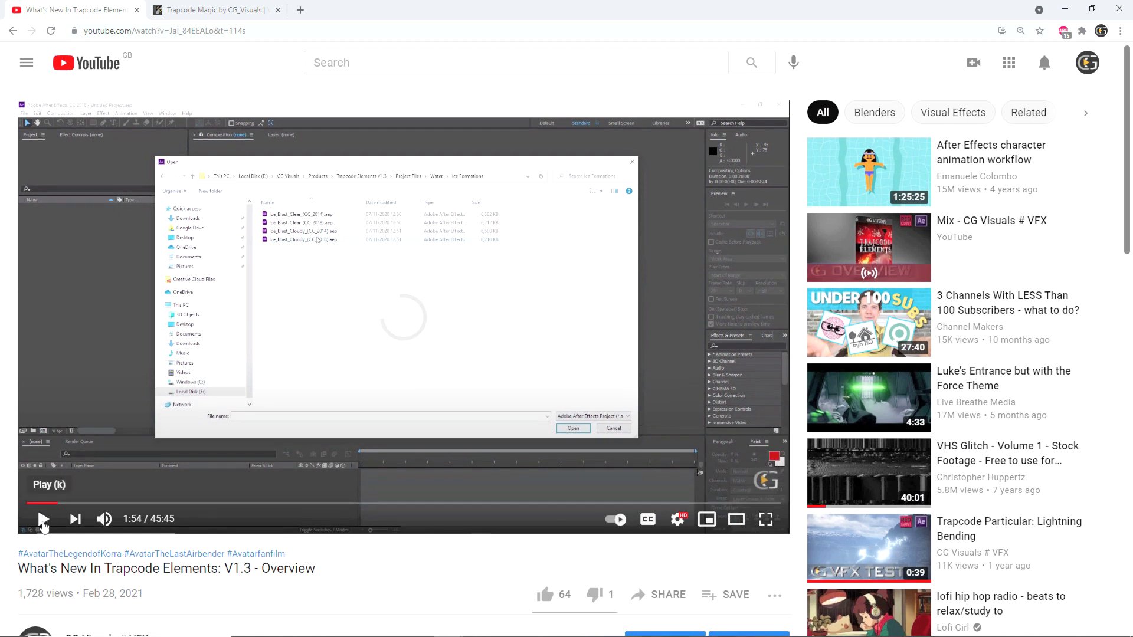
# Step: Expand the video's description and open its Videohive link to the Trapcode Elements V1.3 product page
pyautogui.scroll(-5, 116, 475)
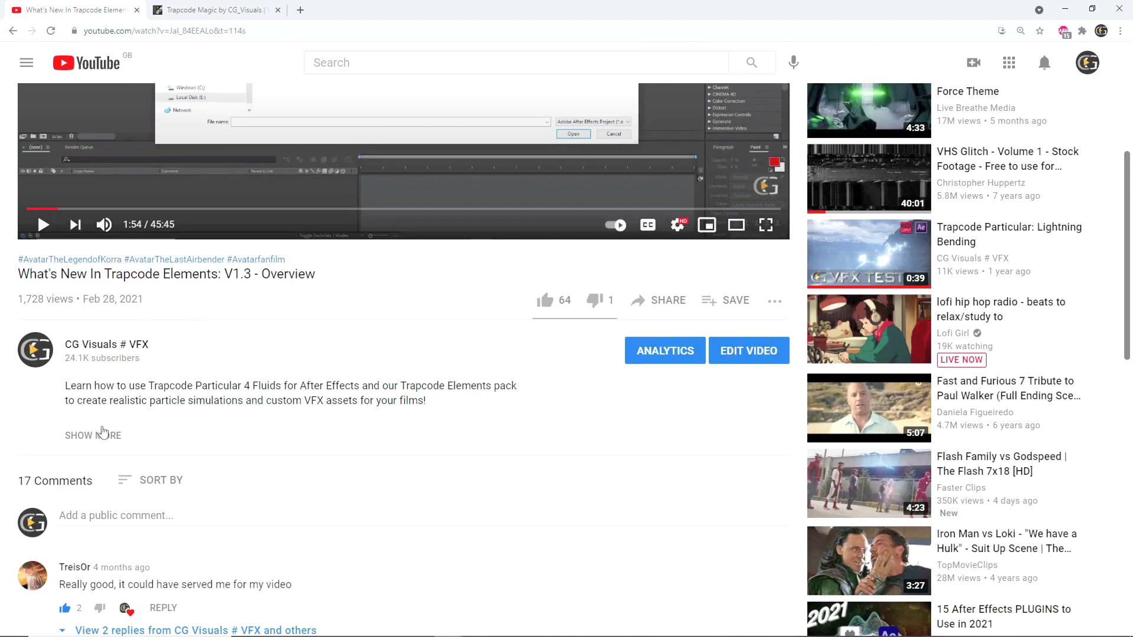
pyautogui.click(102, 435)
pyautogui.click(197, 430)
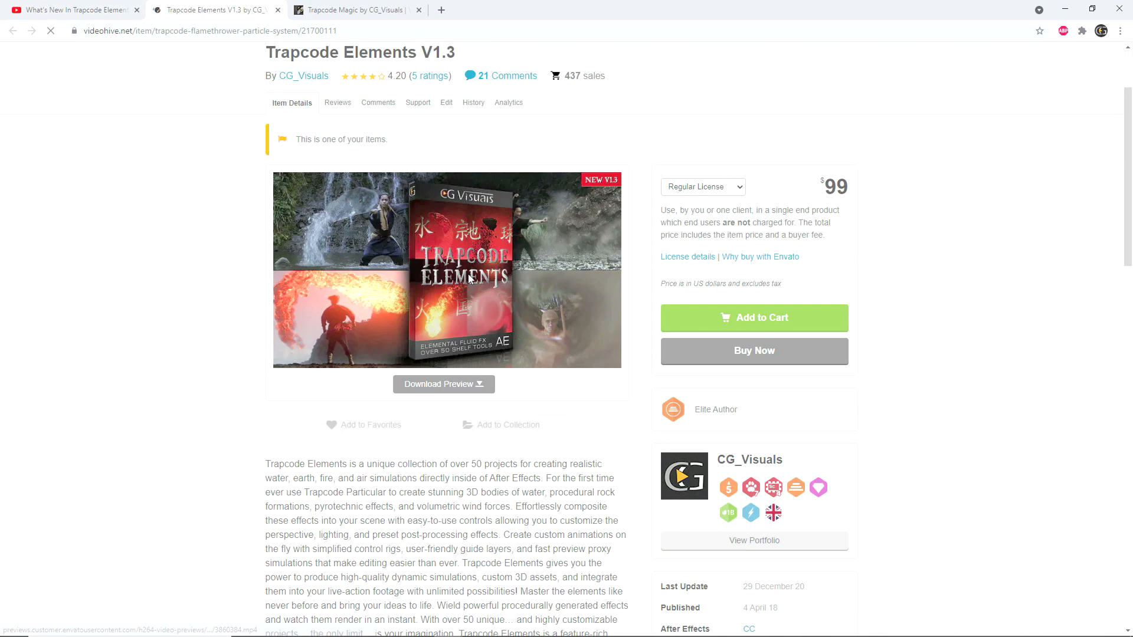
# Step: Look through the Trapcode Elements V1.3 product page, examining the Particular compatibility notes and the water effect previews
pyautogui.scroll(-1, 268, 217)
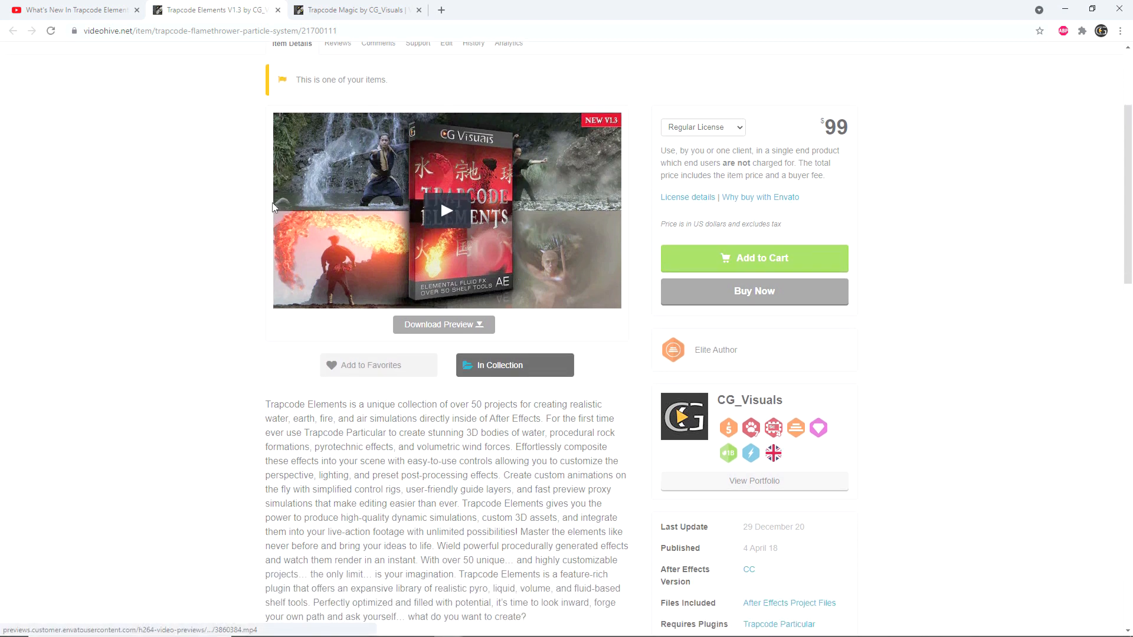
pyautogui.scroll(-4, 301, 201)
pyautogui.scroll(-9, 301, 202)
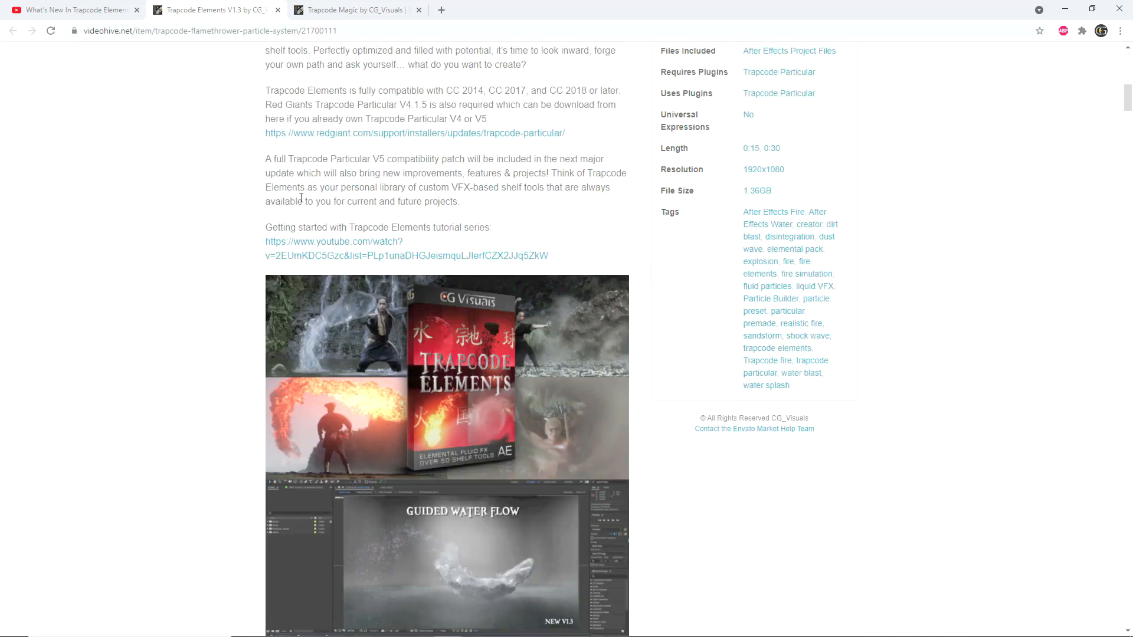
pyautogui.scroll(-5, 299, 199)
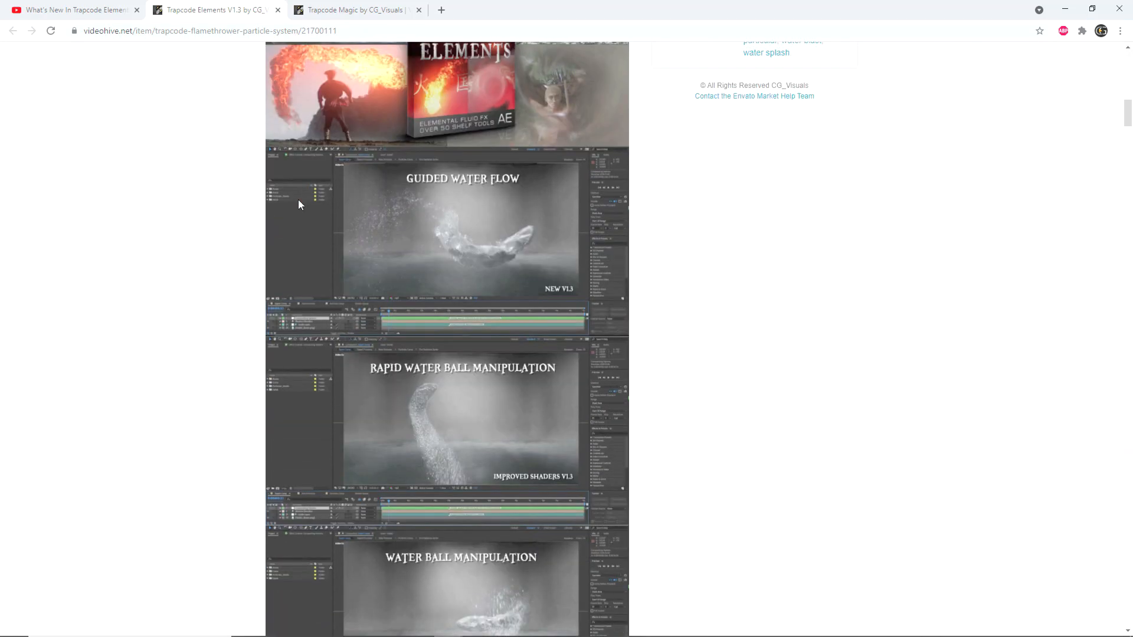
pyautogui.scroll(-16, 299, 198)
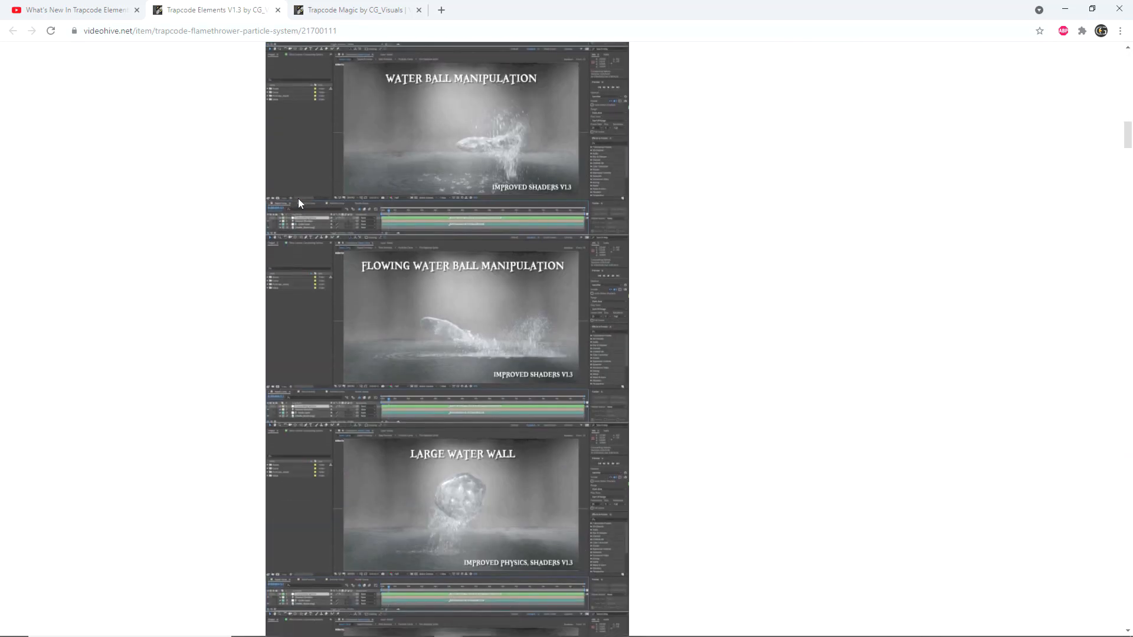
pyautogui.scroll(-6, 298, 203)
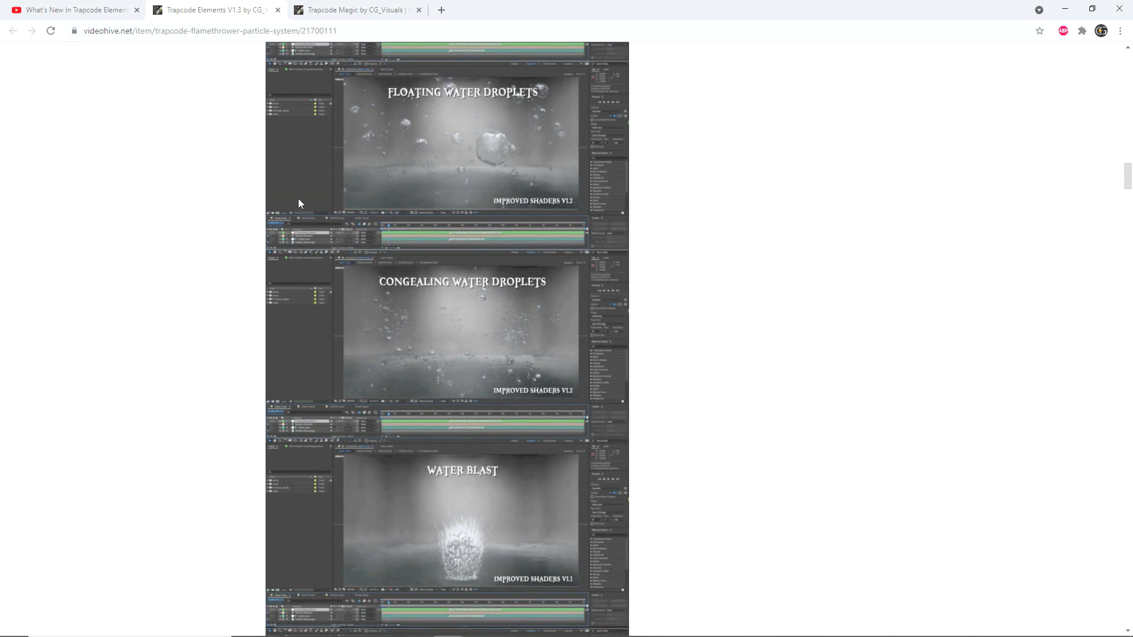
pyautogui.scroll(-5, 299, 203)
pyautogui.scroll(-1, 298, 203)
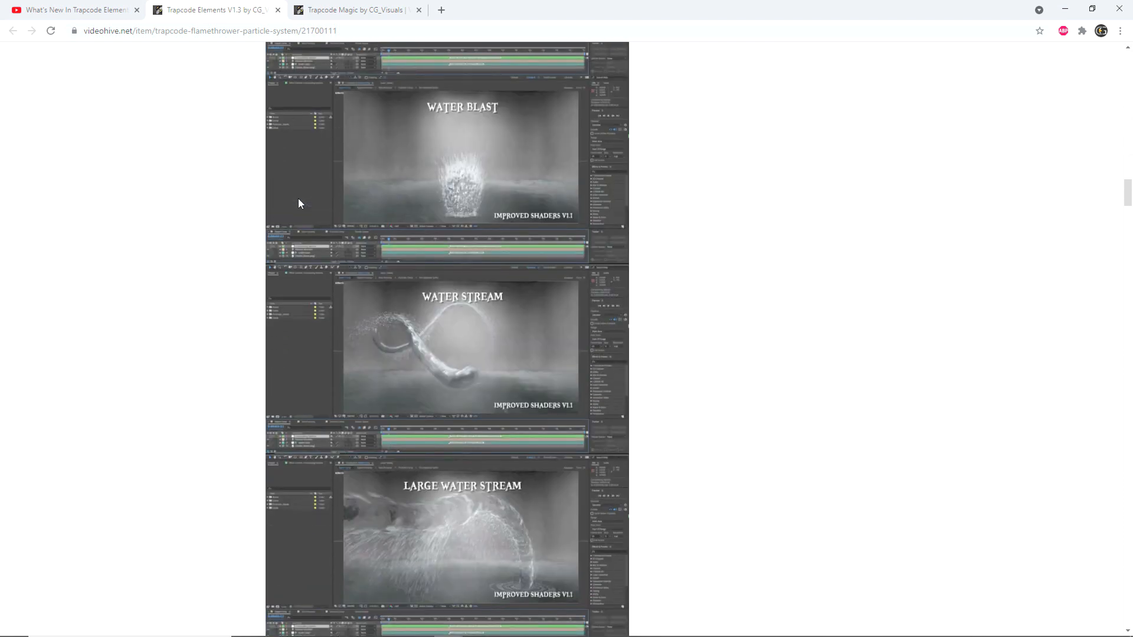
# Step: Examine the remaining water effect previews and the ice and earth effect previews on the Trapcode Elements V1.3 product page
pyautogui.scroll(-6, 298, 203)
pyautogui.scroll(-6, 298, 204)
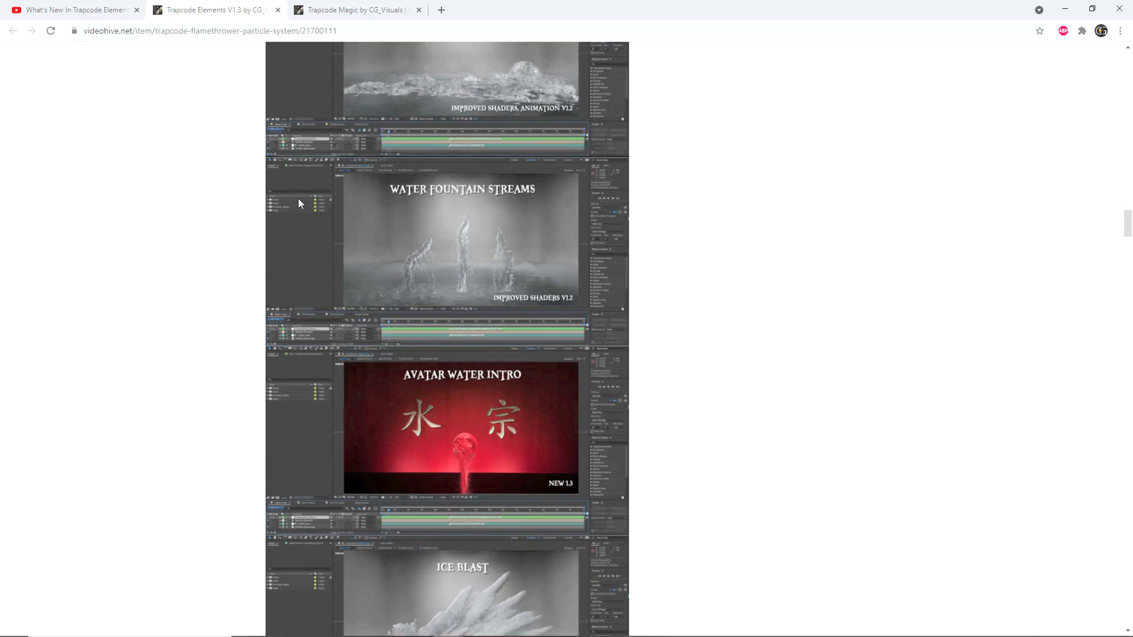
pyautogui.scroll(-10, 298, 204)
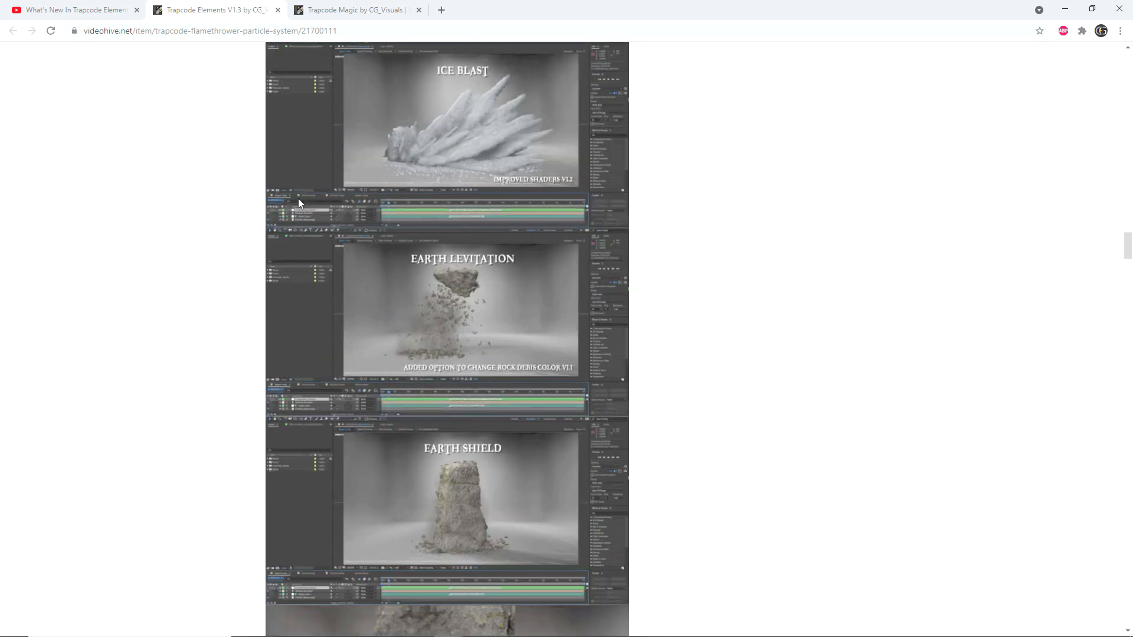
pyautogui.scroll(-5, 298, 203)
pyautogui.scroll(-3, 299, 204)
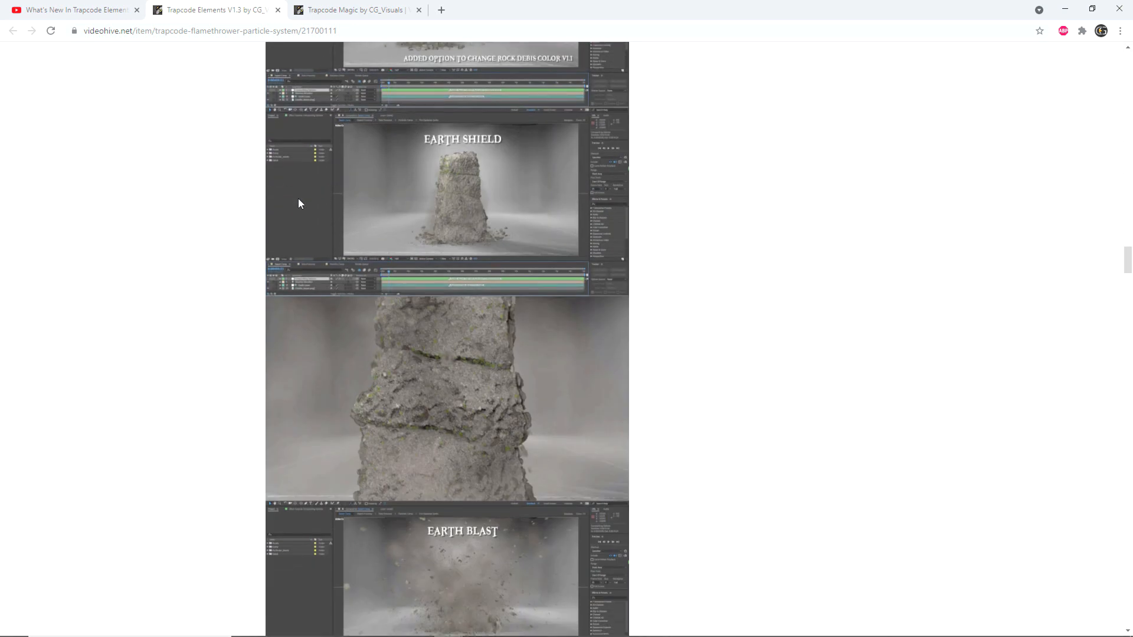
pyautogui.scroll(-4, 299, 203)
pyautogui.scroll(-7, 299, 204)
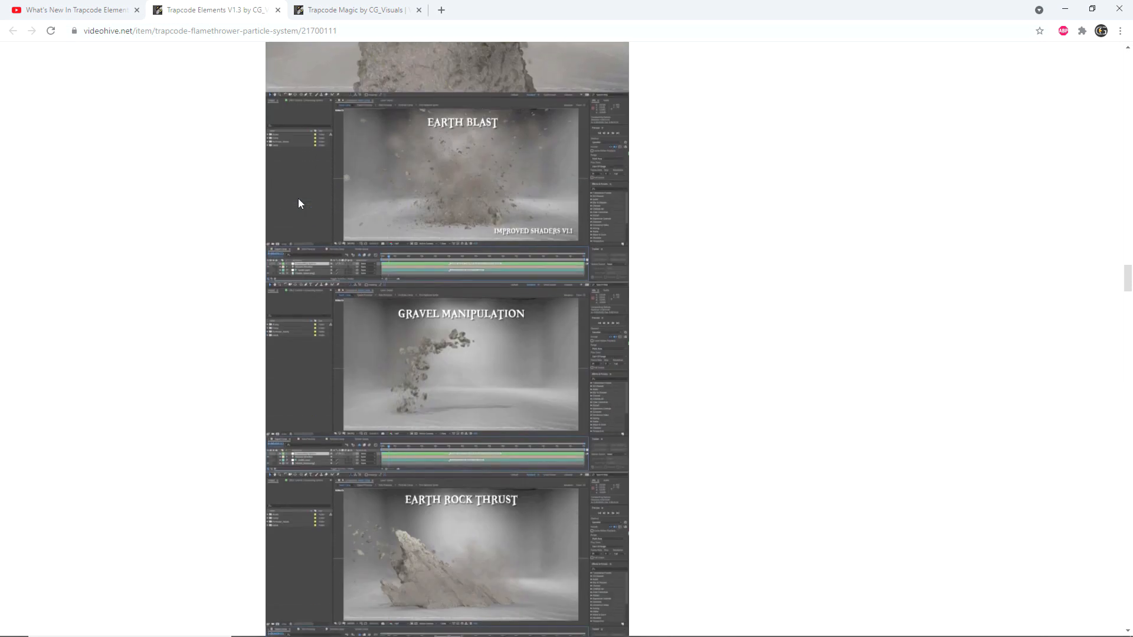
pyautogui.scroll(-10, 299, 202)
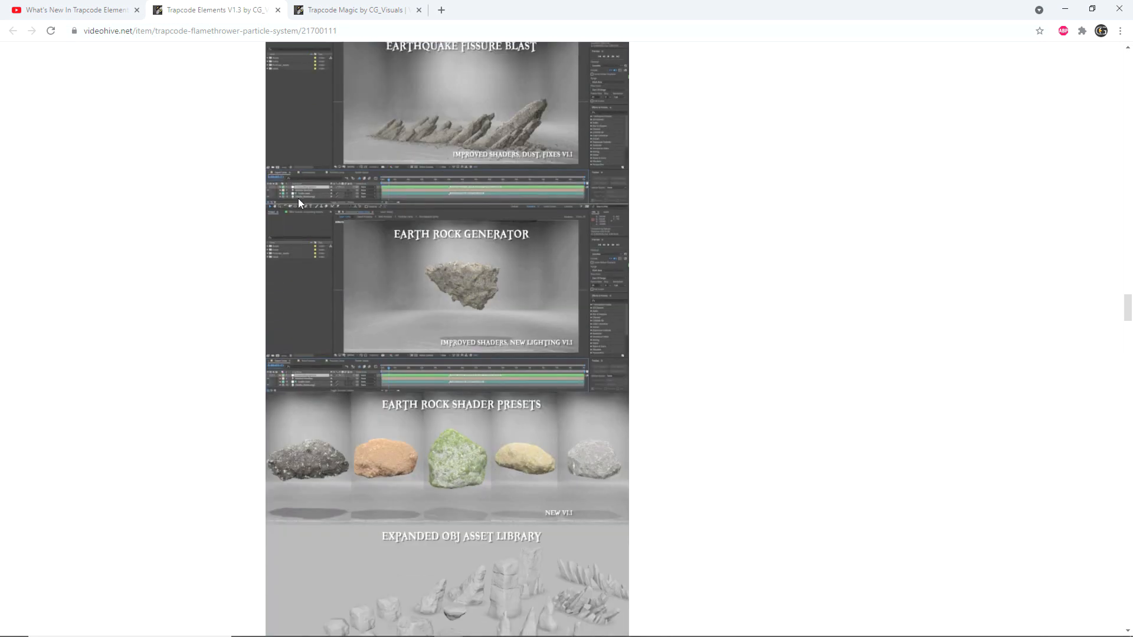
# Step: Look through the fire, flamethrower, lightning and air effect previews further down the Trapcode Elements V1.3 product page
pyautogui.scroll(-4, 298, 203)
pyautogui.scroll(-8, 298, 203)
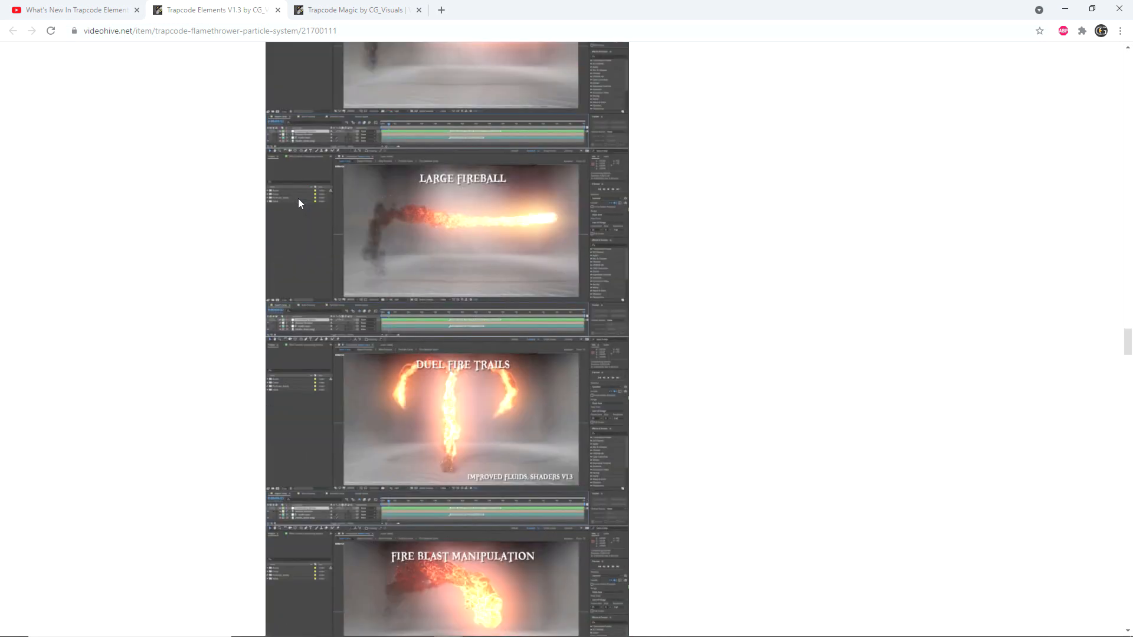
pyautogui.scroll(-3, 299, 202)
pyautogui.scroll(-8, 298, 204)
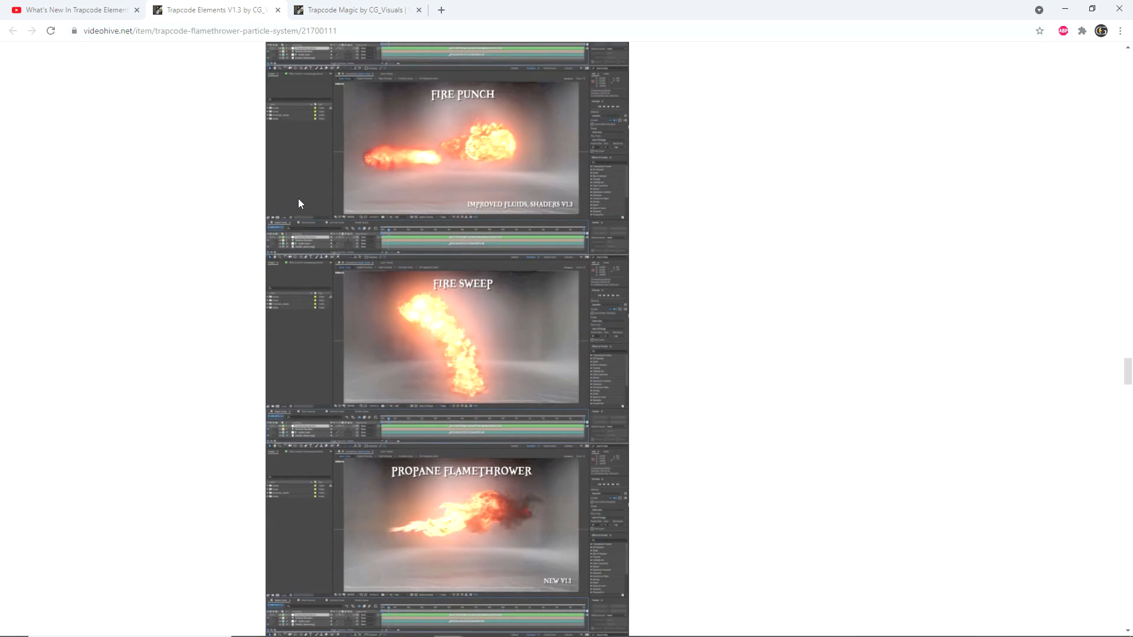
pyautogui.scroll(-4, 299, 203)
pyautogui.scroll(-10, 298, 203)
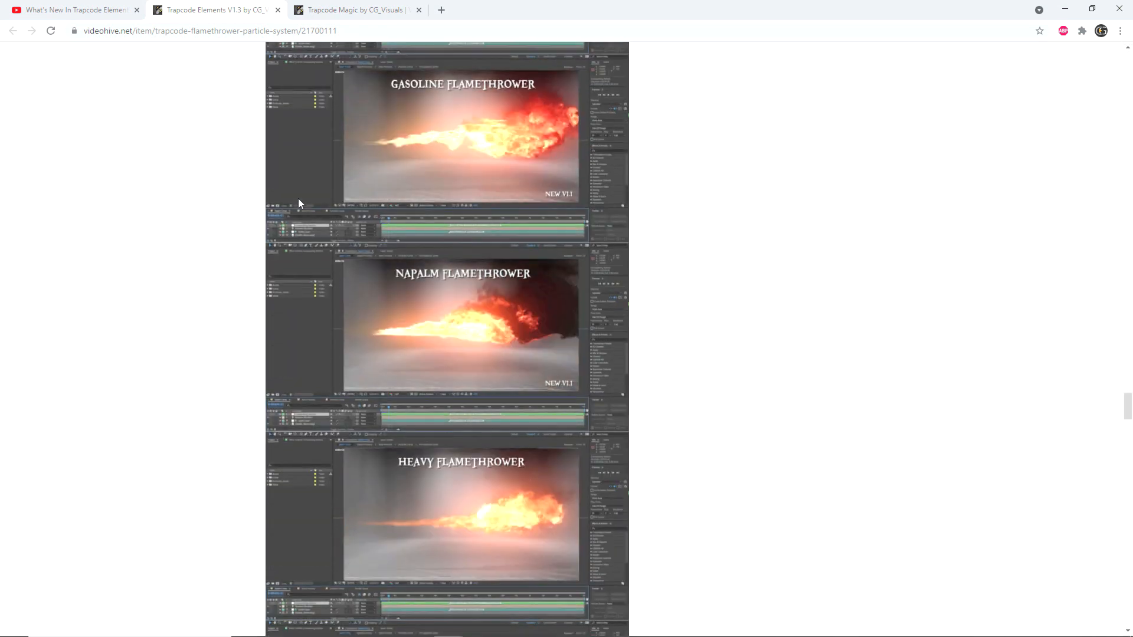
pyautogui.scroll(-4, 299, 203)
pyautogui.scroll(-4, 299, 204)
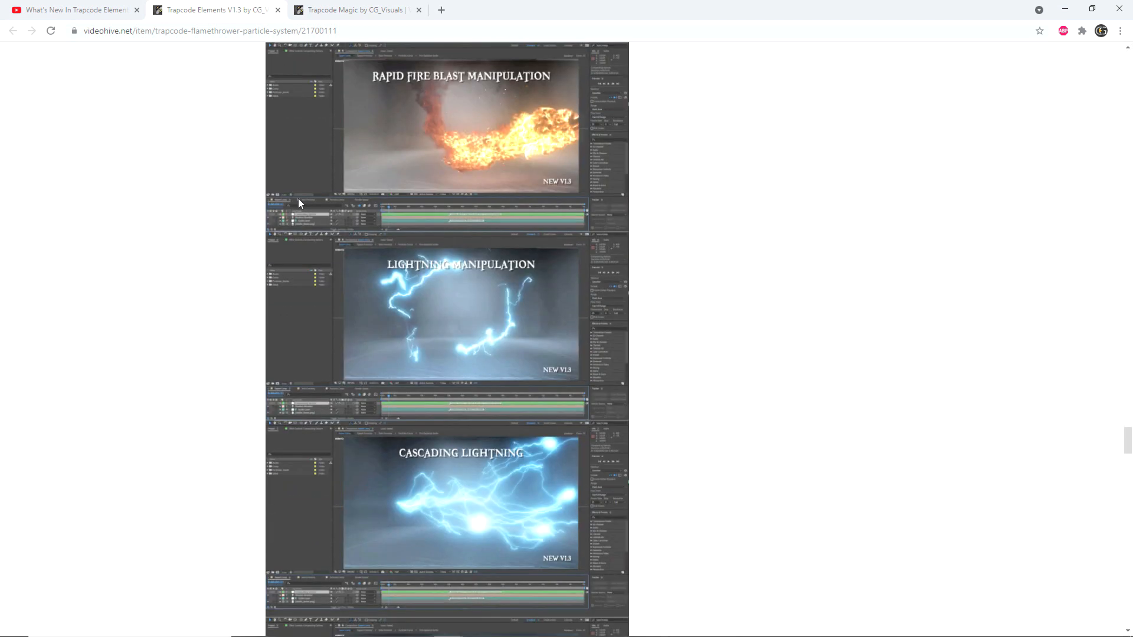
pyautogui.scroll(-11, 299, 203)
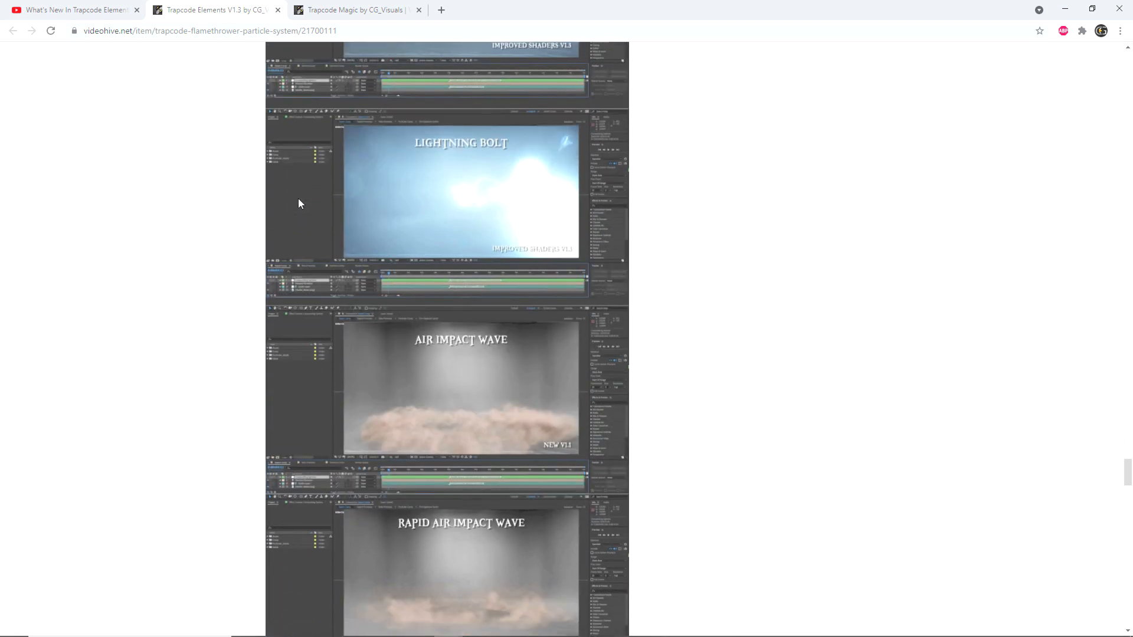
pyautogui.scroll(-5, 299, 203)
pyautogui.scroll(-20, 299, 203)
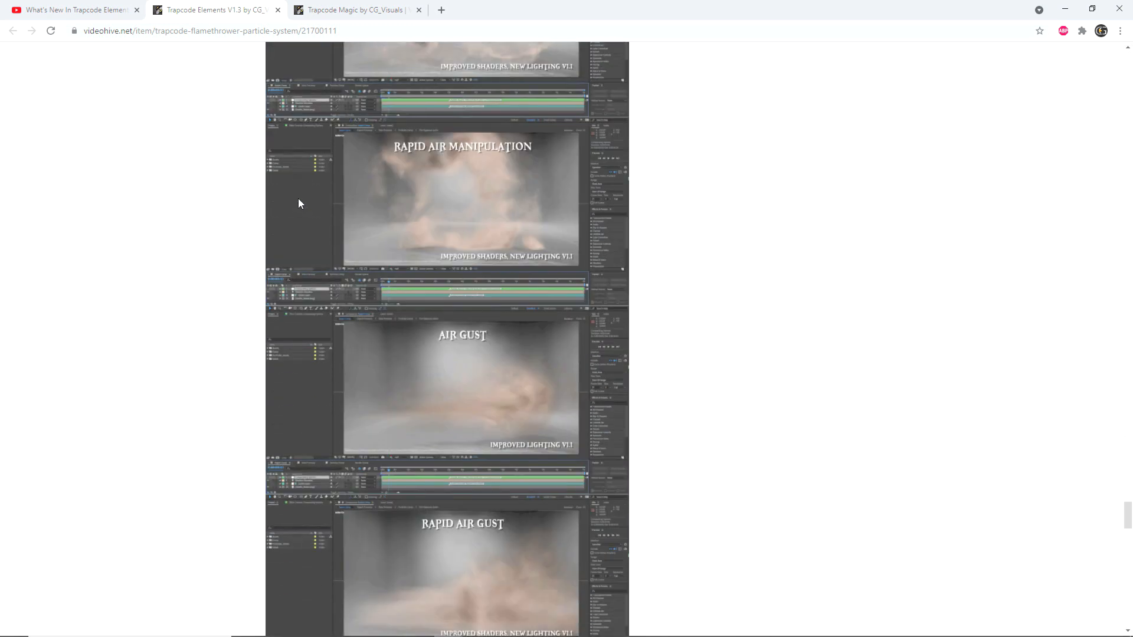
pyautogui.scroll(-12, 299, 203)
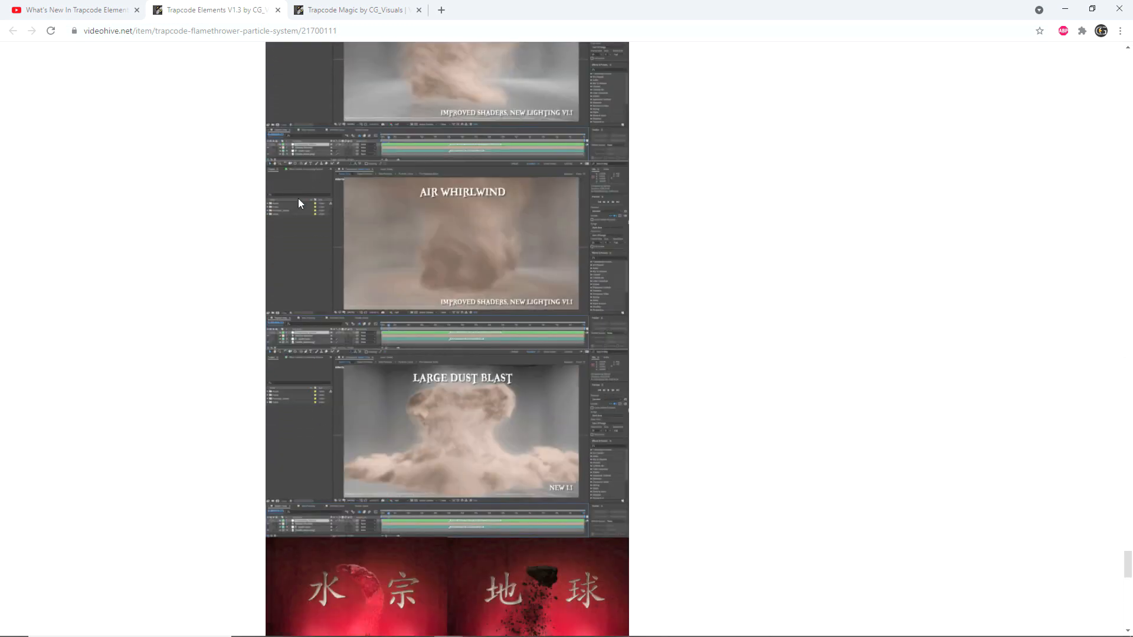